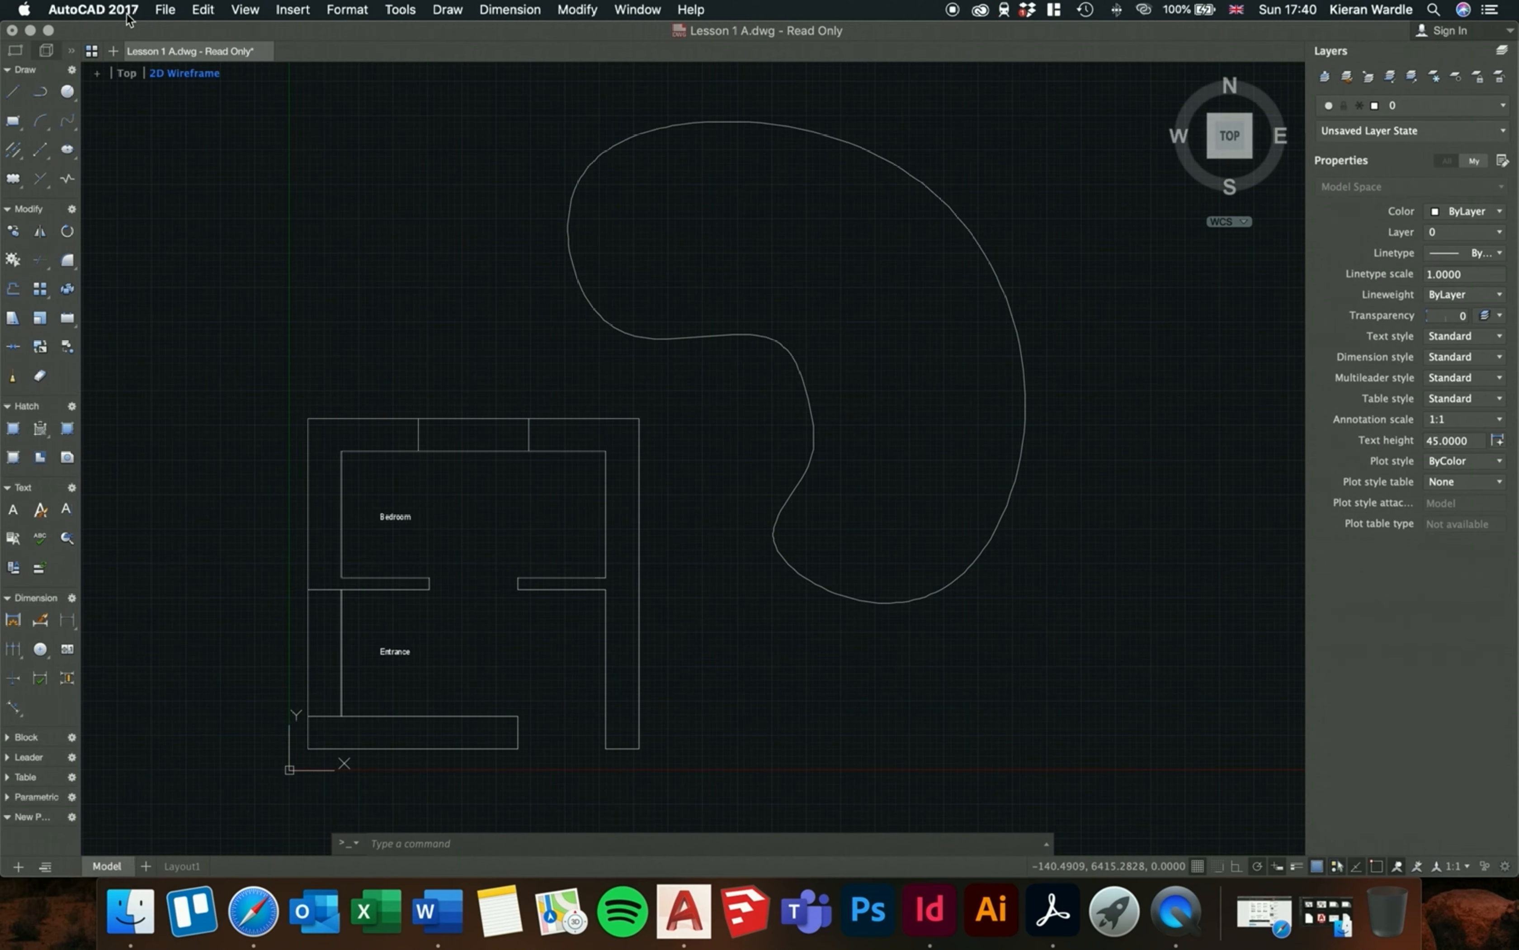
- Create a new drawing from the acad.dwt template
click(167, 10)
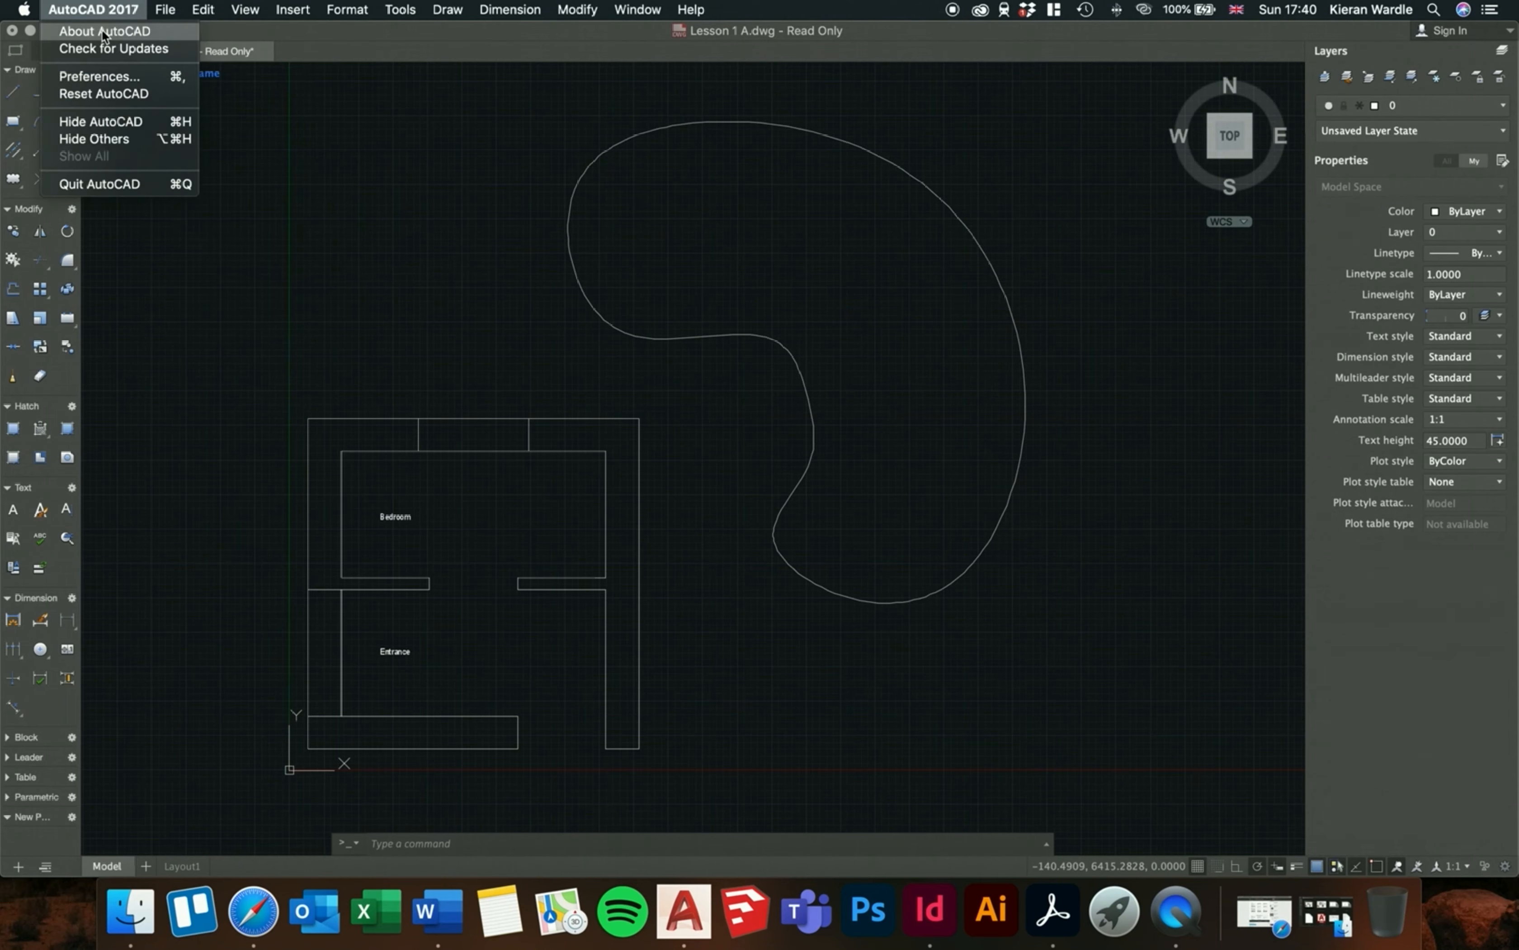
click(319, 29)
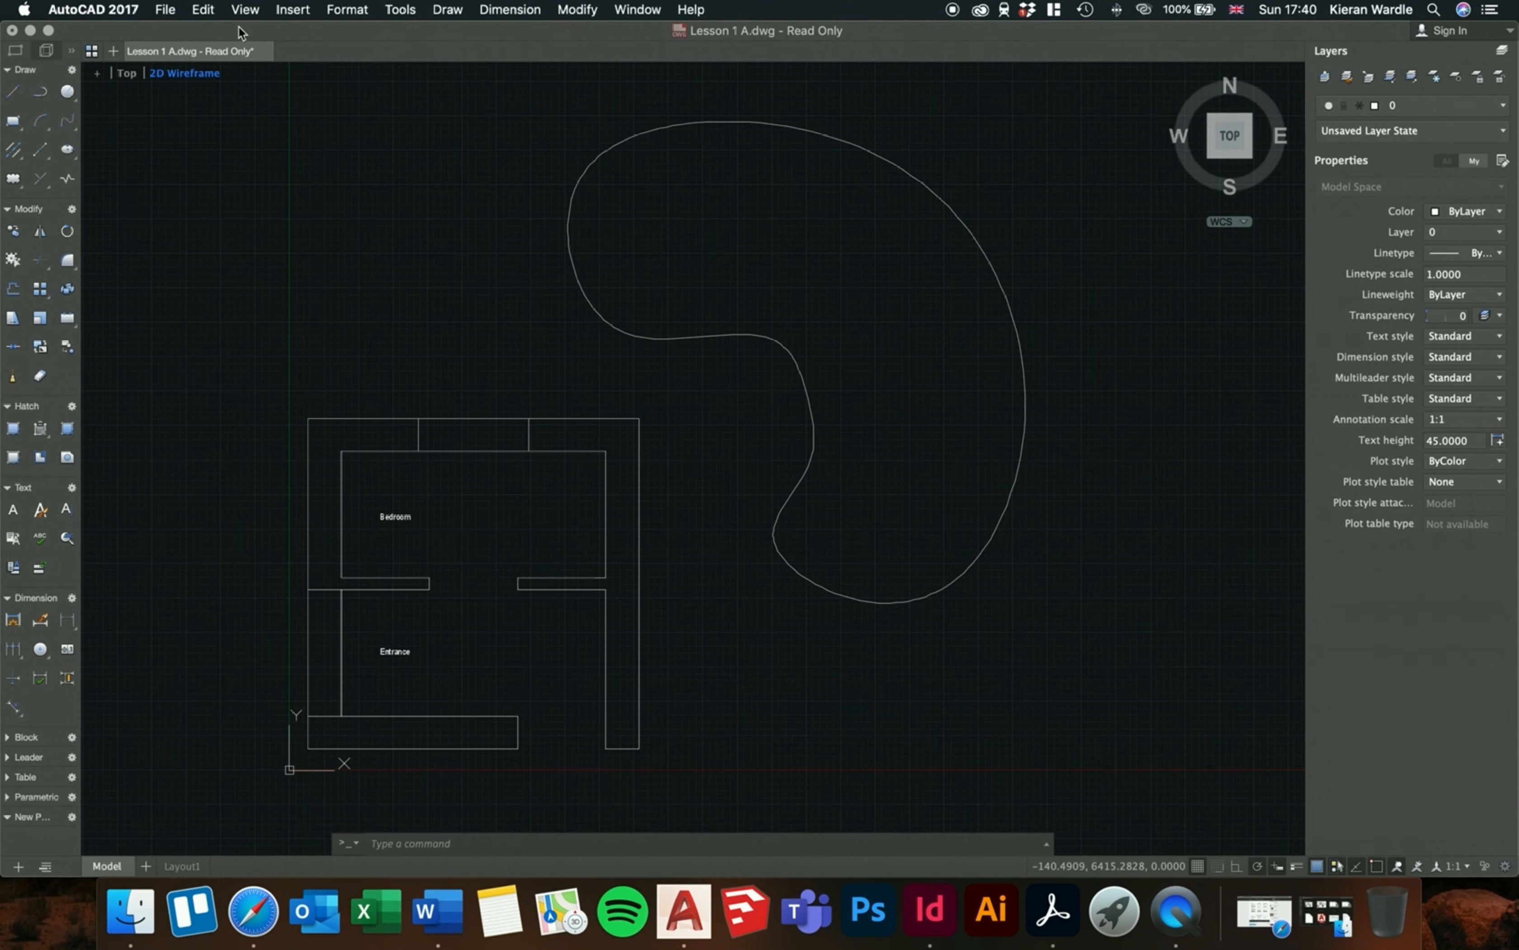
click(166, 12)
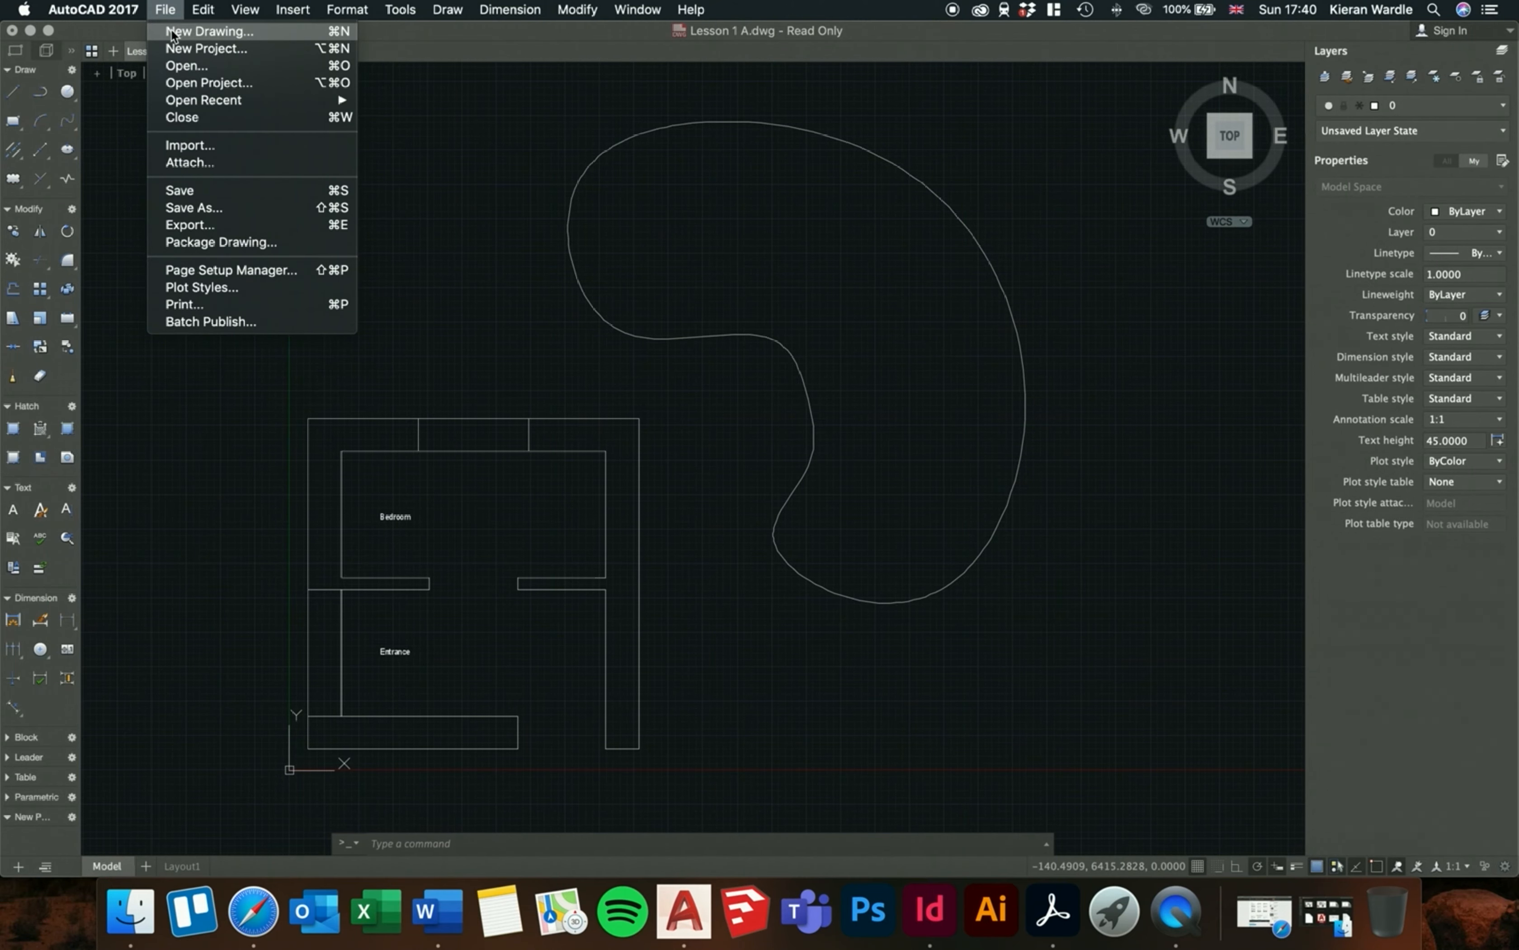
click(171, 31)
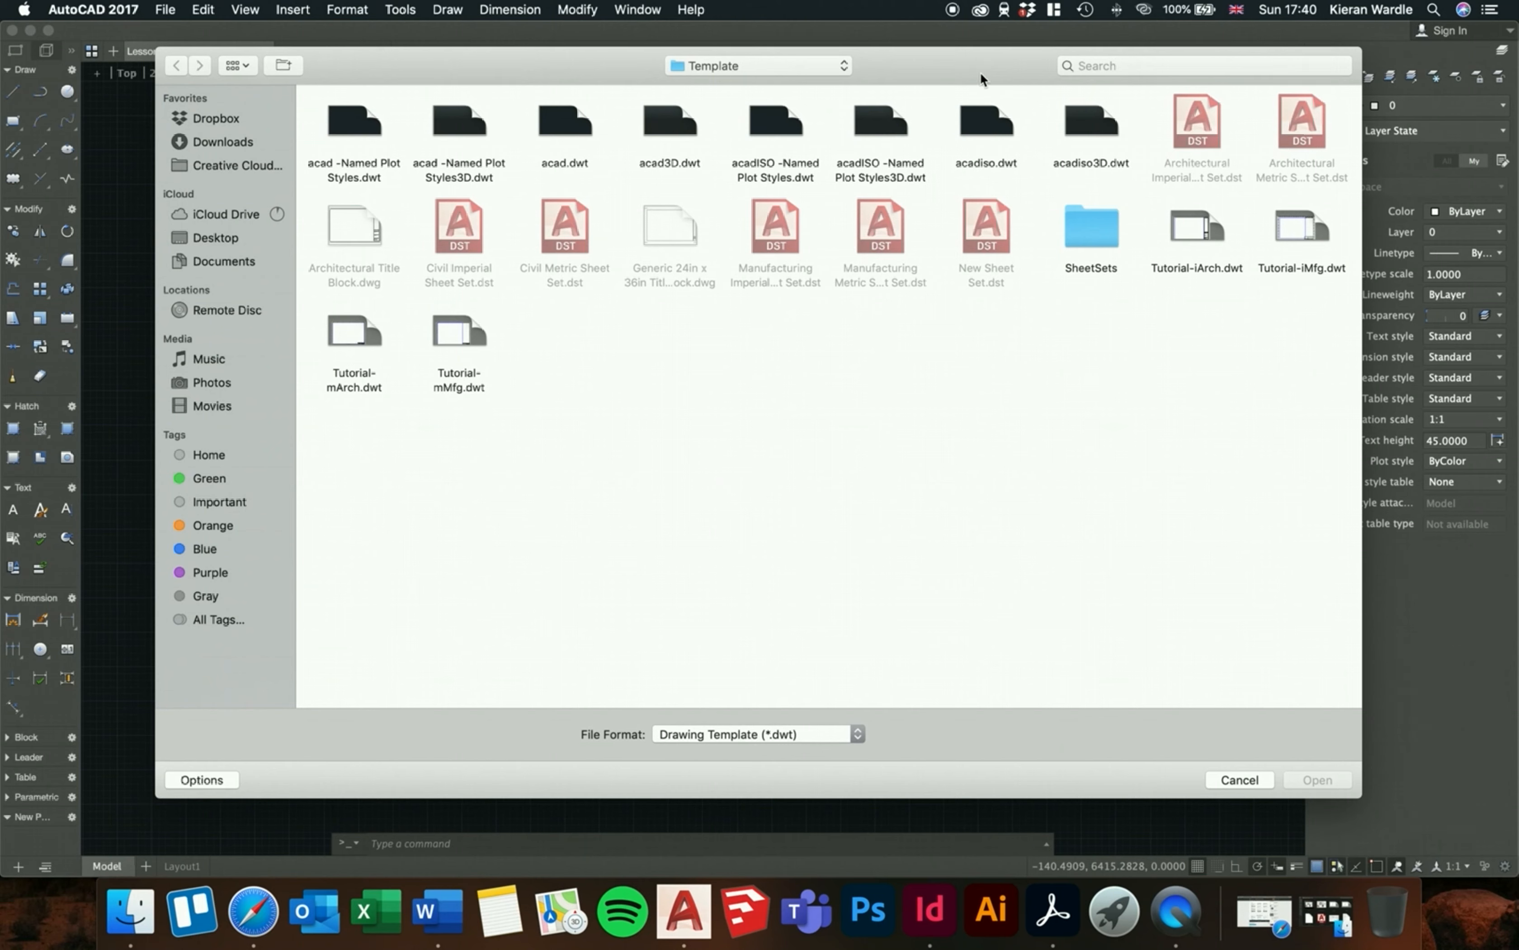
click(564, 127)
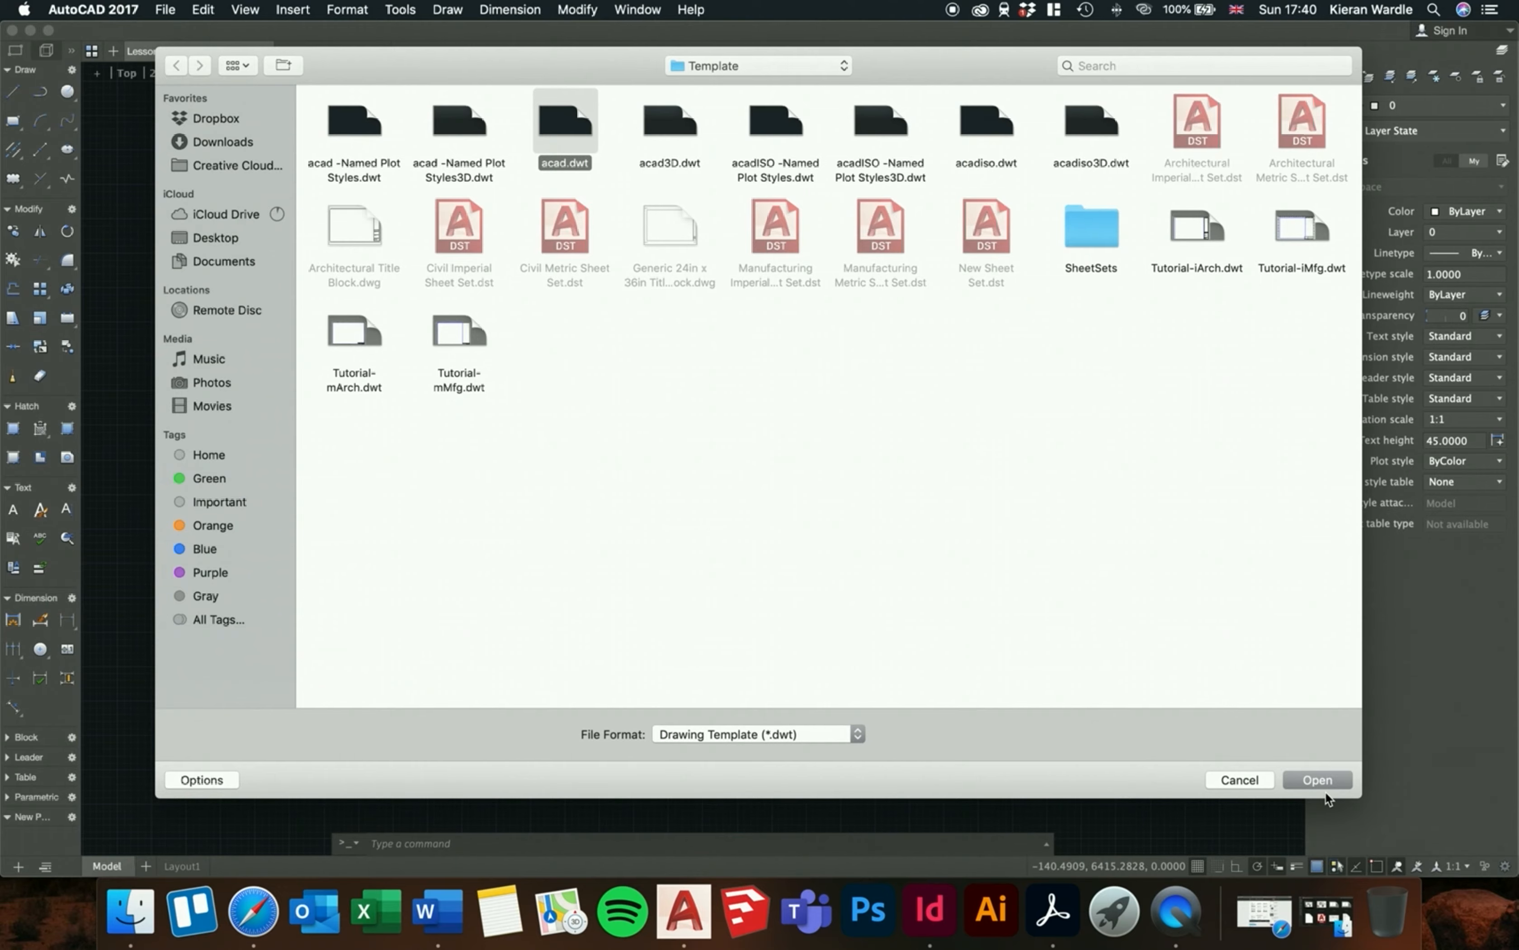
click(1317, 779)
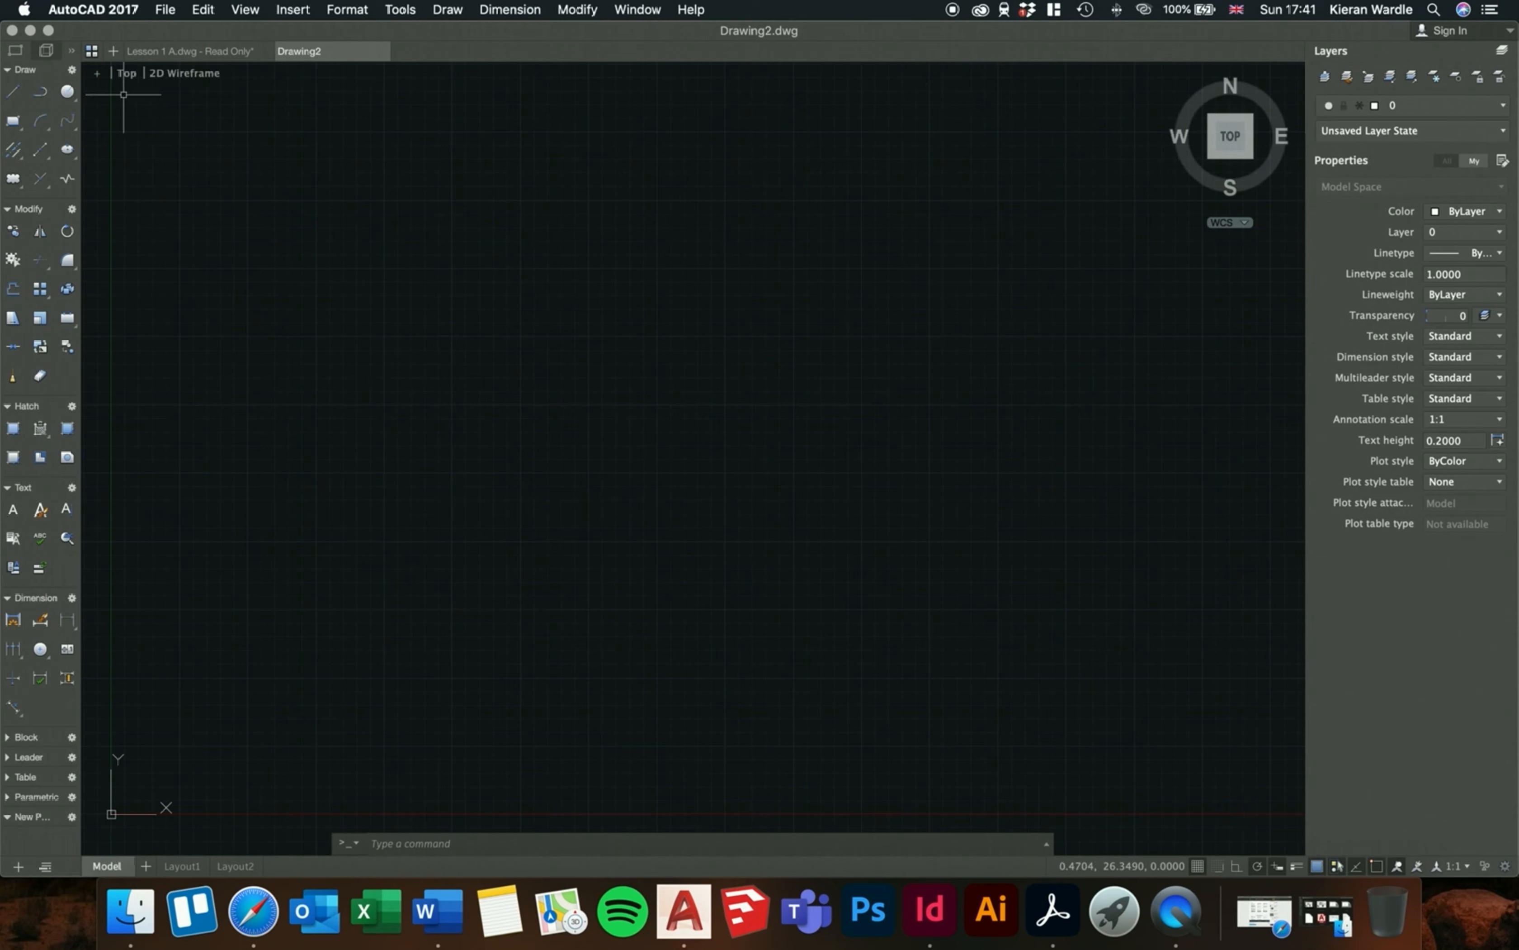
mouse_move(99, 100)
mouse_down()
mouse_move(148, 716)
mouse_move(117, 779)
mouse_move(134, 622)
mouse_move(113, 205)
mouse_move(126, 188)
mouse_up()
key(Delete)
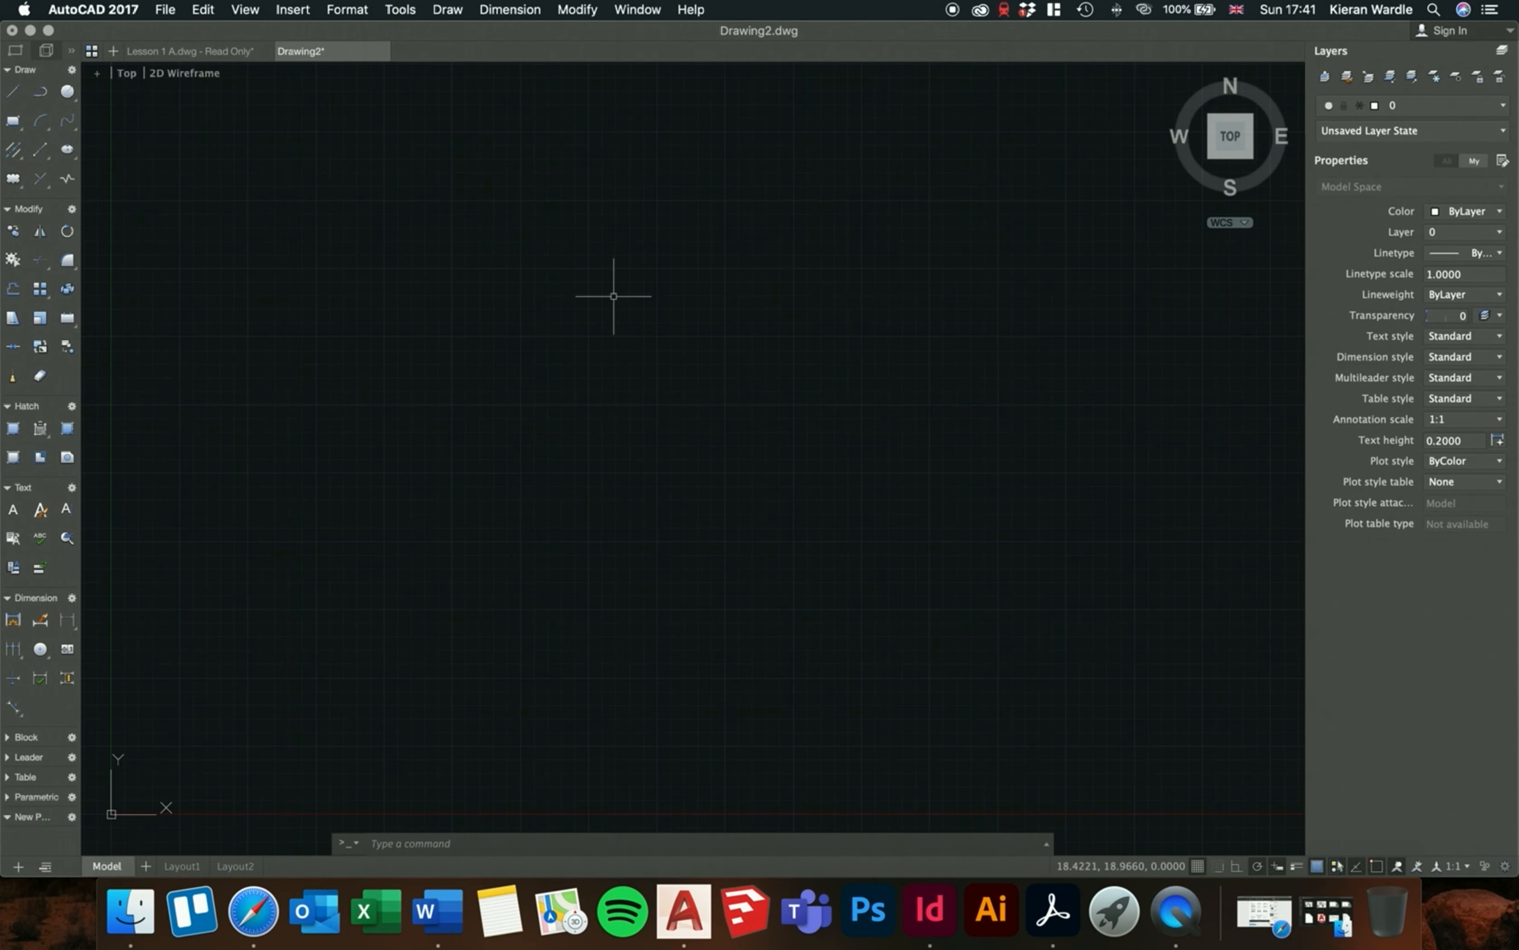
click(102, 97)
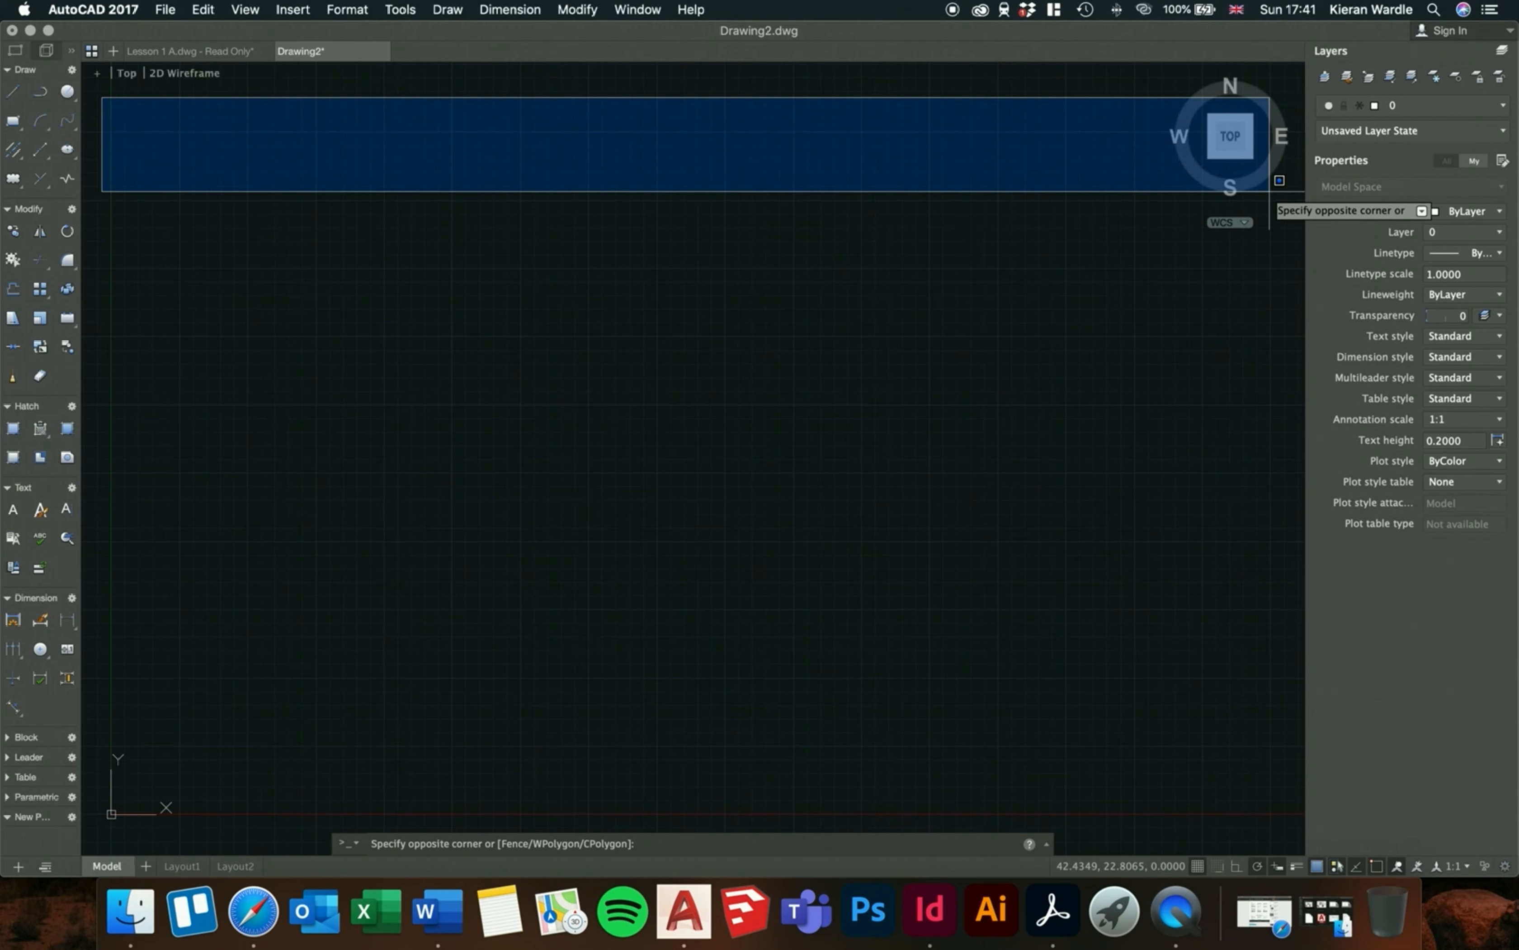
click(1067, 196)
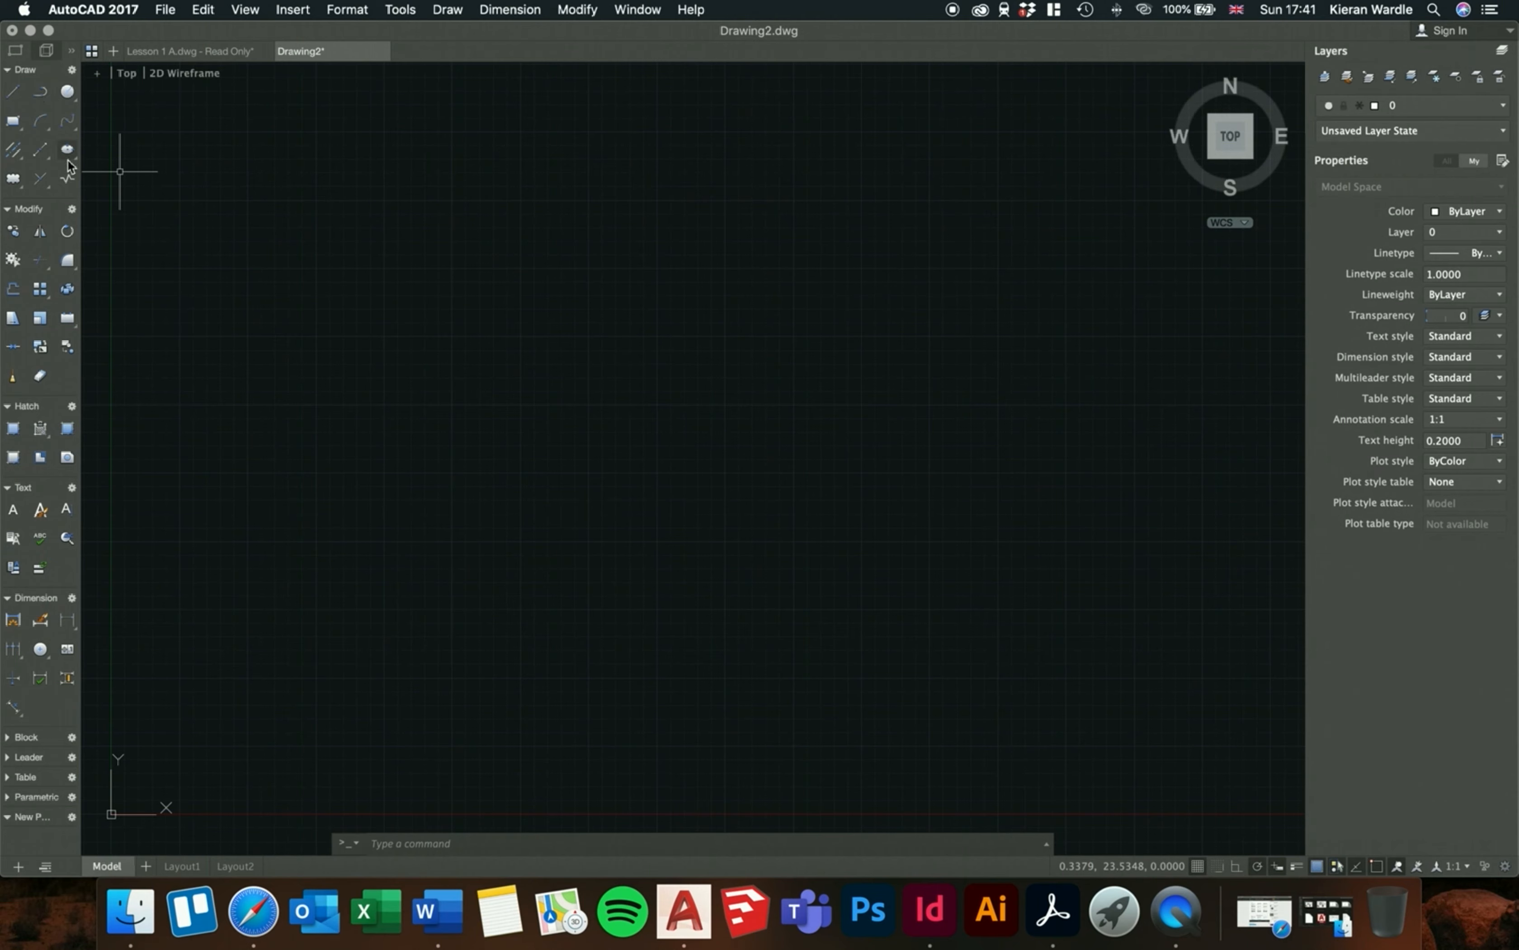
click(68, 183)
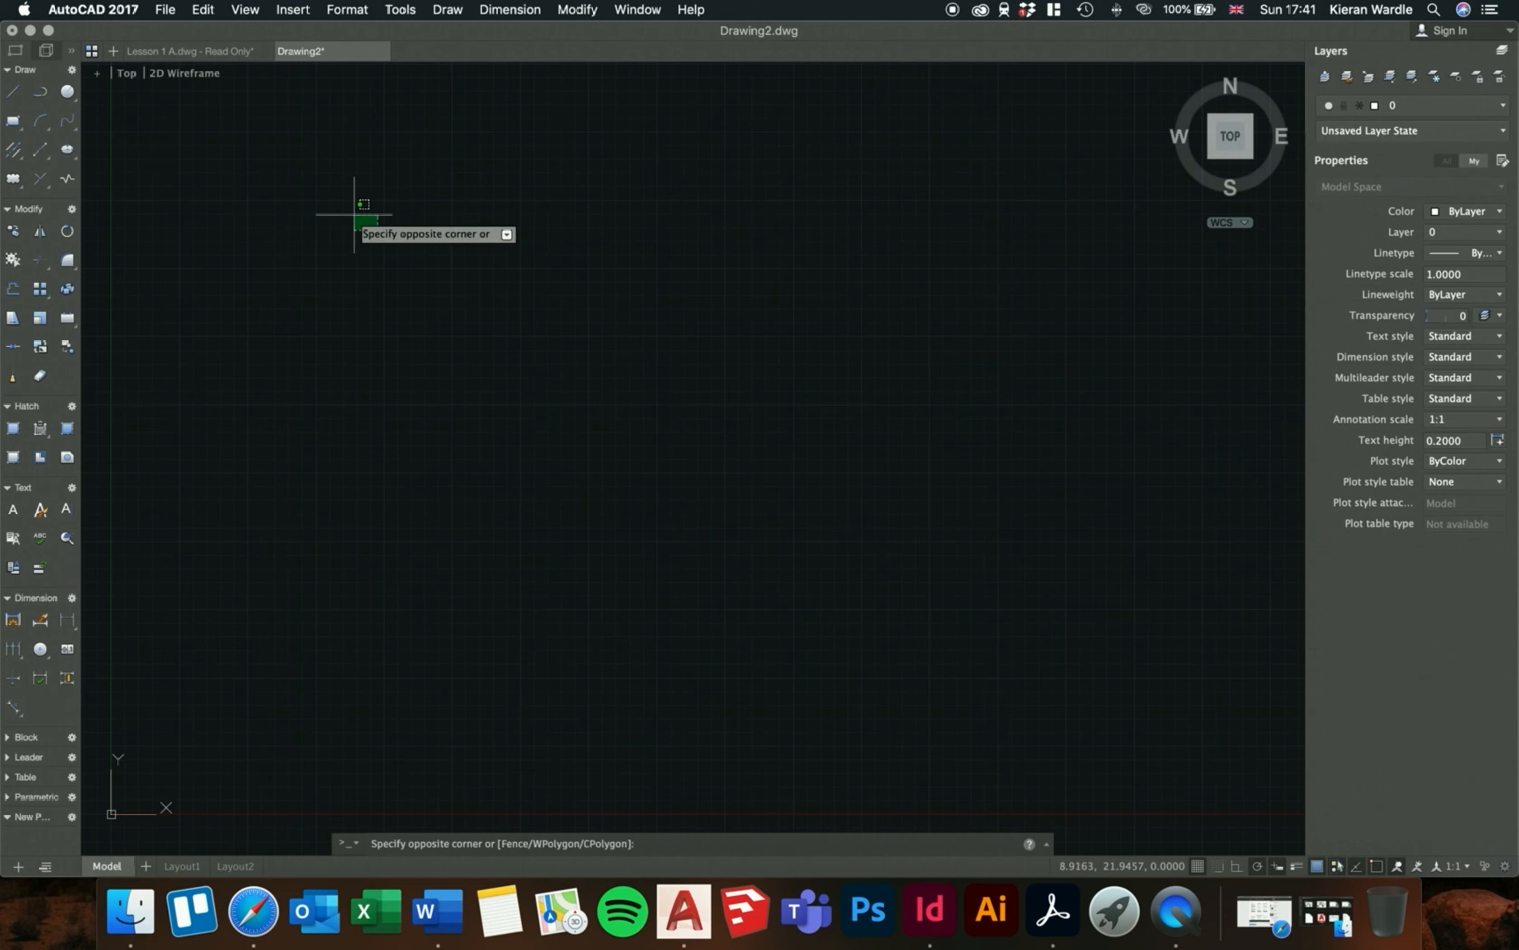
key(Escape)
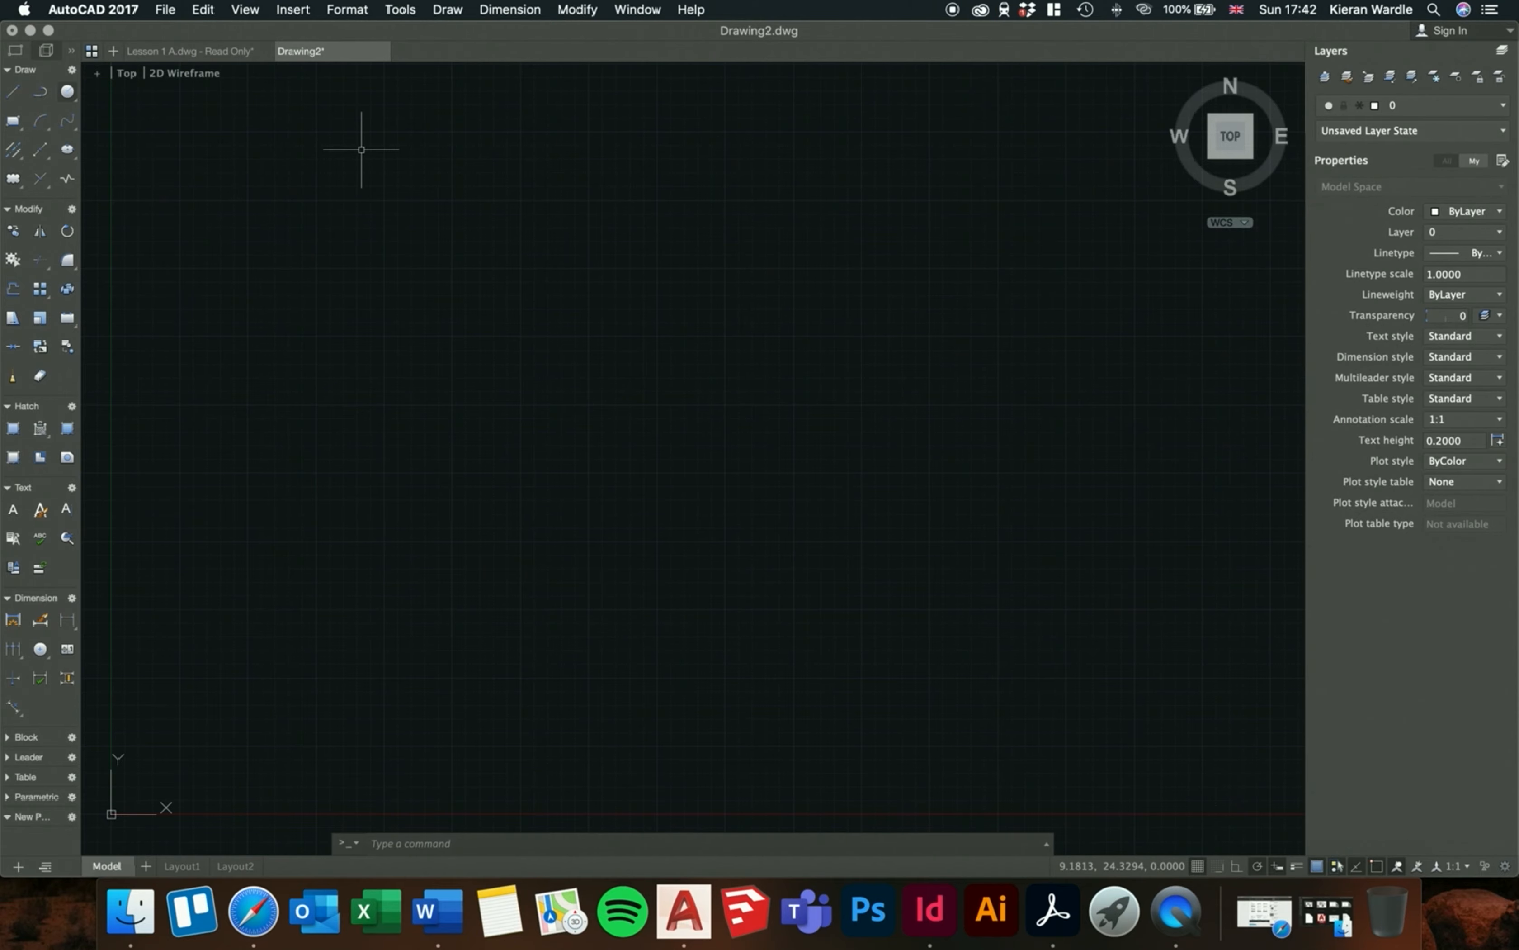
- Examine the empty model space around the origin at different zoom levels
mouse_move(722, 329)
middle_down()
mouse_move(920, 145)
mouse_move(1070, 58)
middle_up()
mouse_move(608, 429)
middle_down()
mouse_move(749, 315)
mouse_move(821, 349)
middle_up()
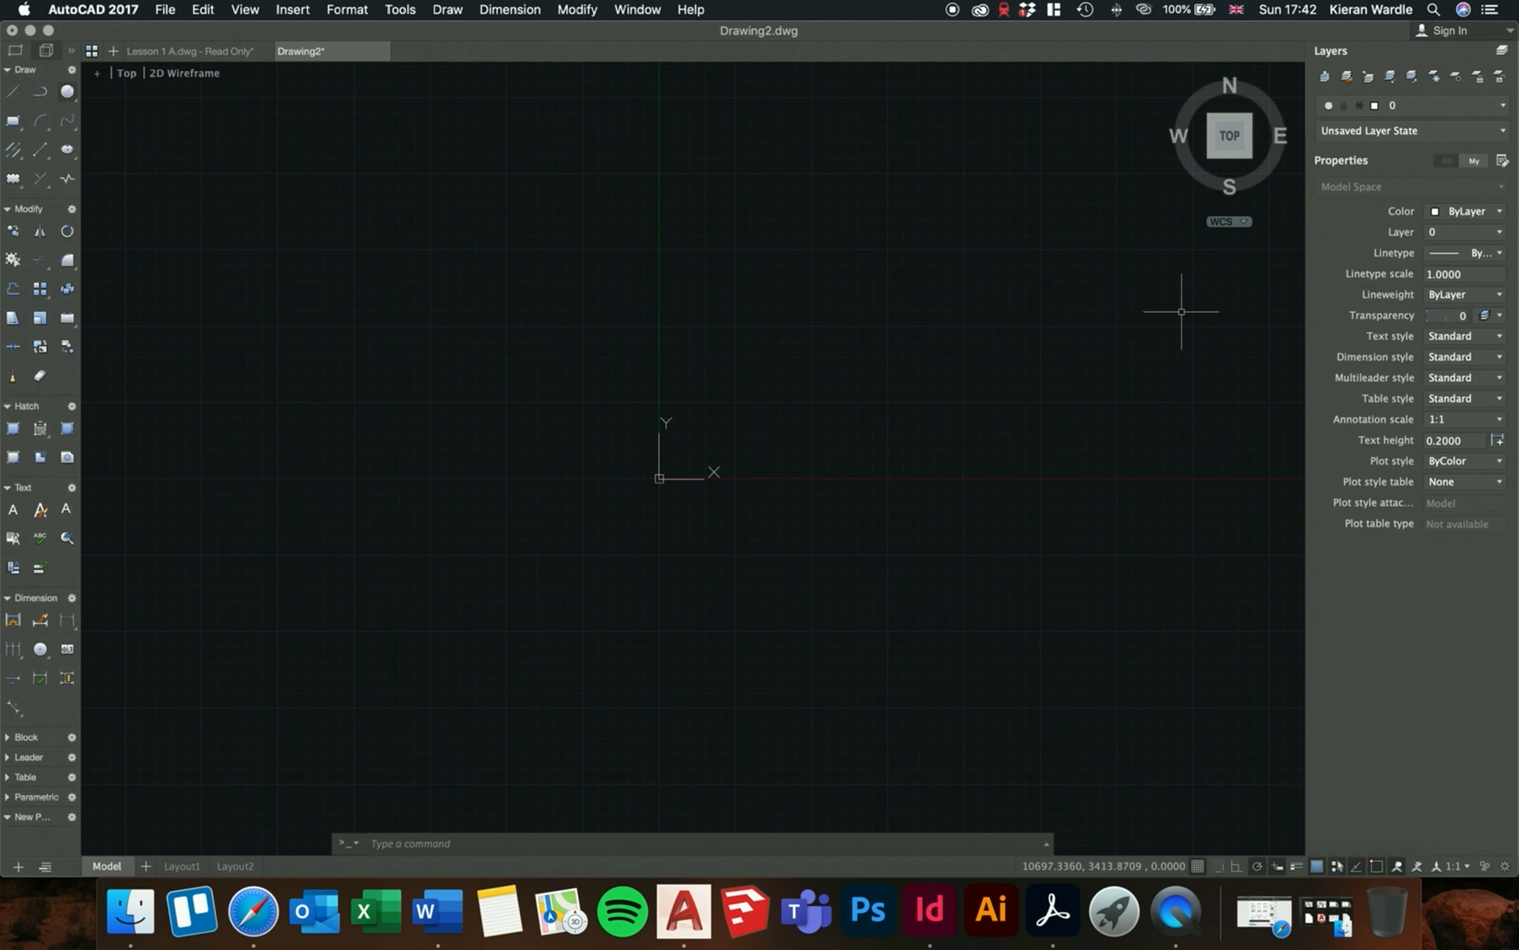
scroll(266, 642, down, 5)
scroll(412, 574, up, 10)
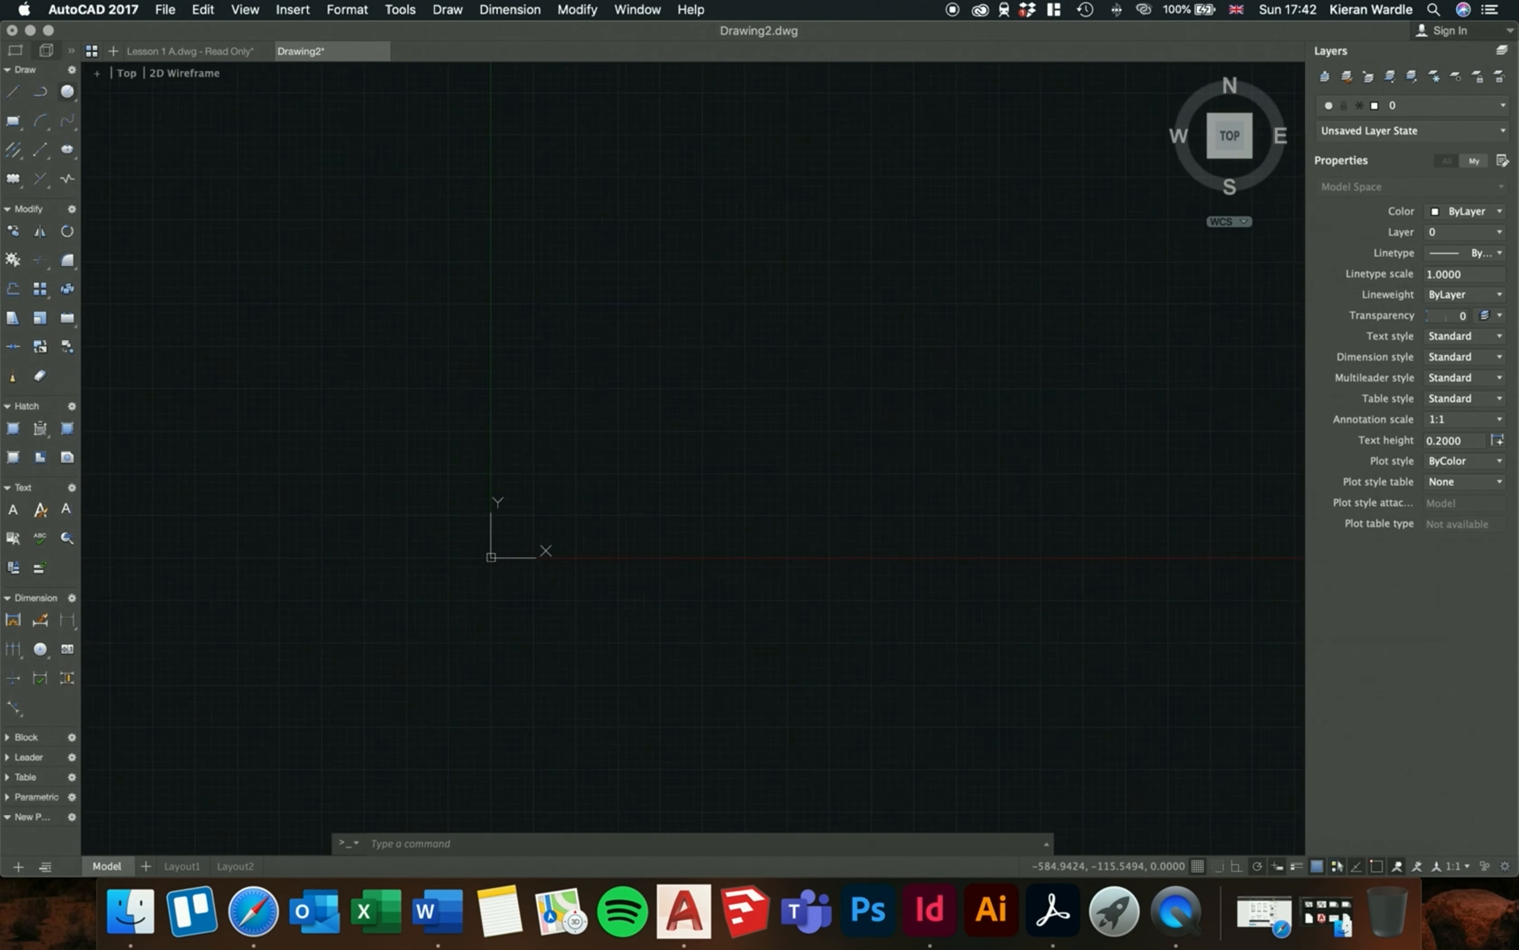
scroll(583, 518, up, 10)
scroll(311, 732, up, 8)
scroll(893, 381, down, 7)
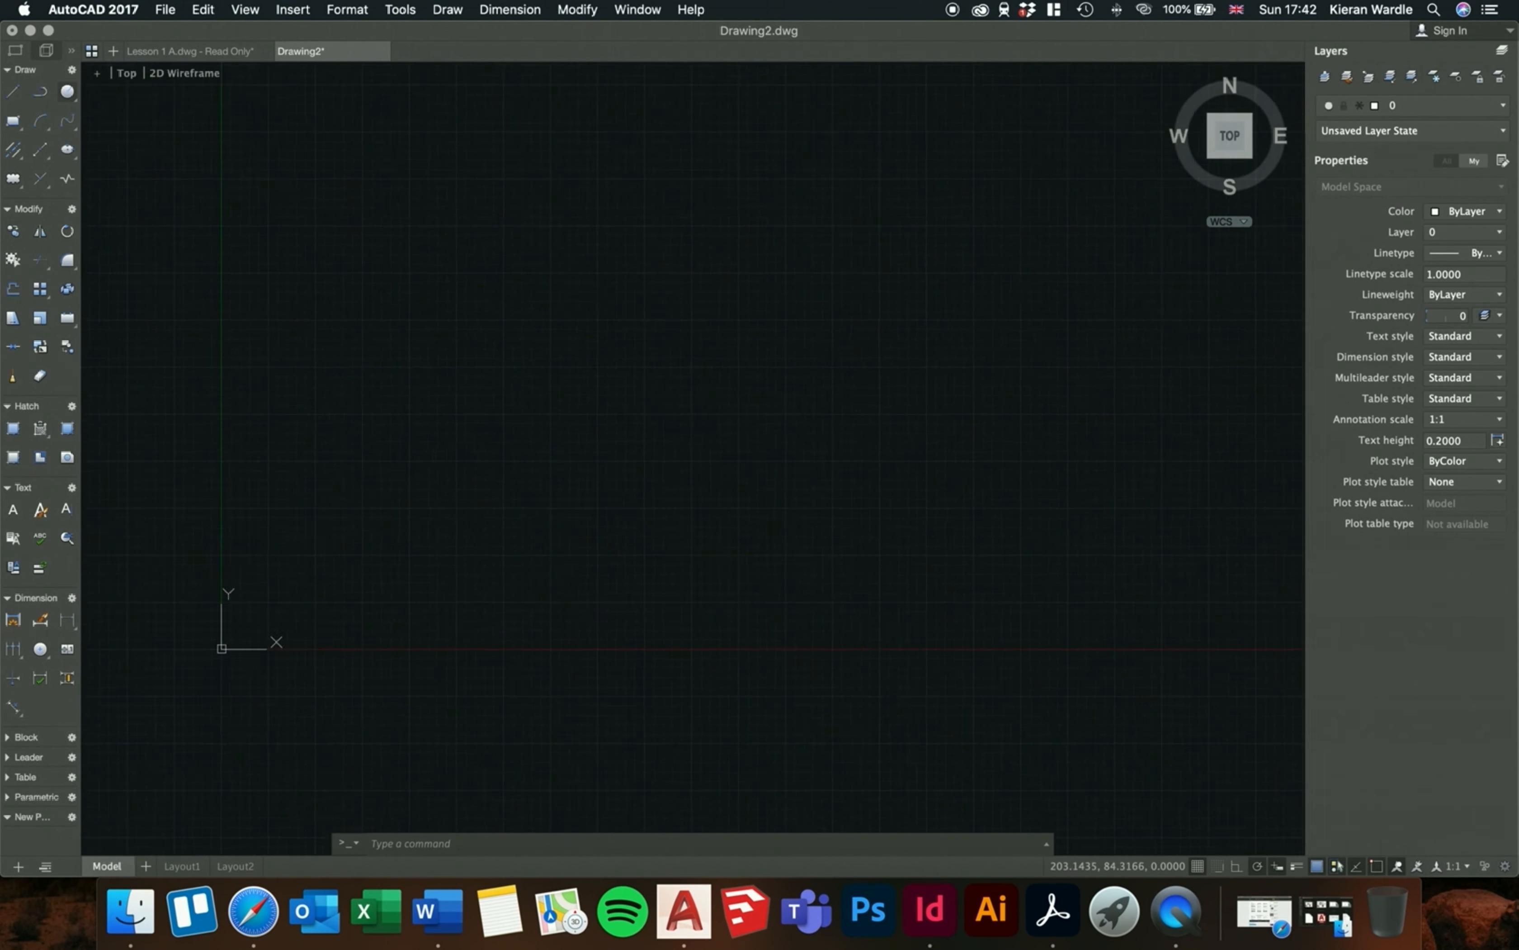
scroll(639, 459, up, 8)
scroll(781, 473, up, 7)
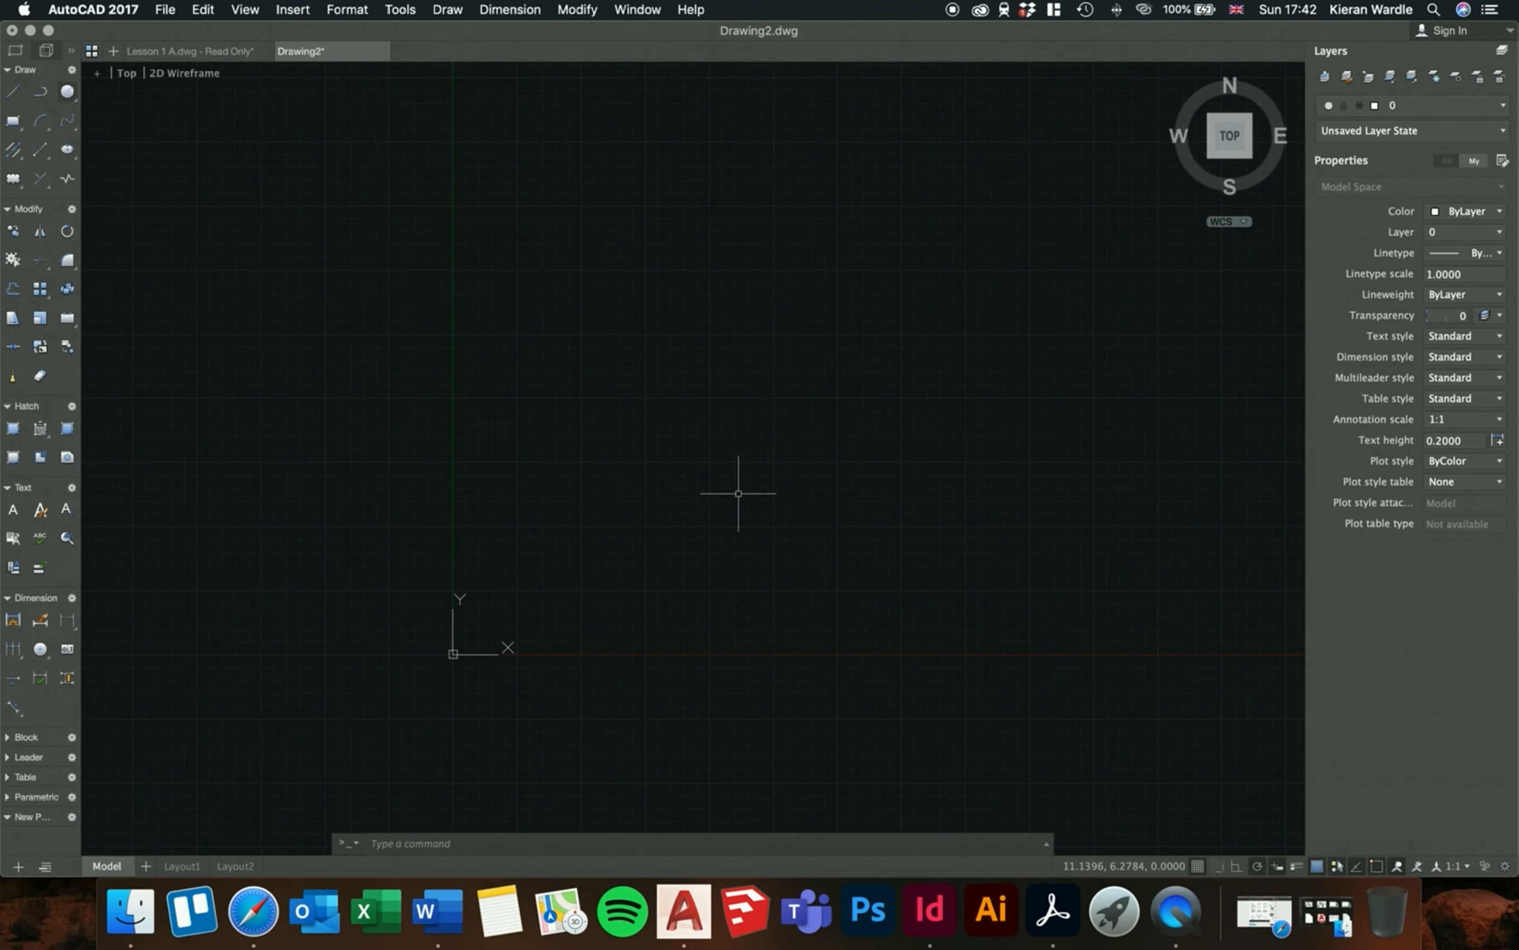
scroll(516, 578, down, 4)
scroll(529, 567, down, 5)
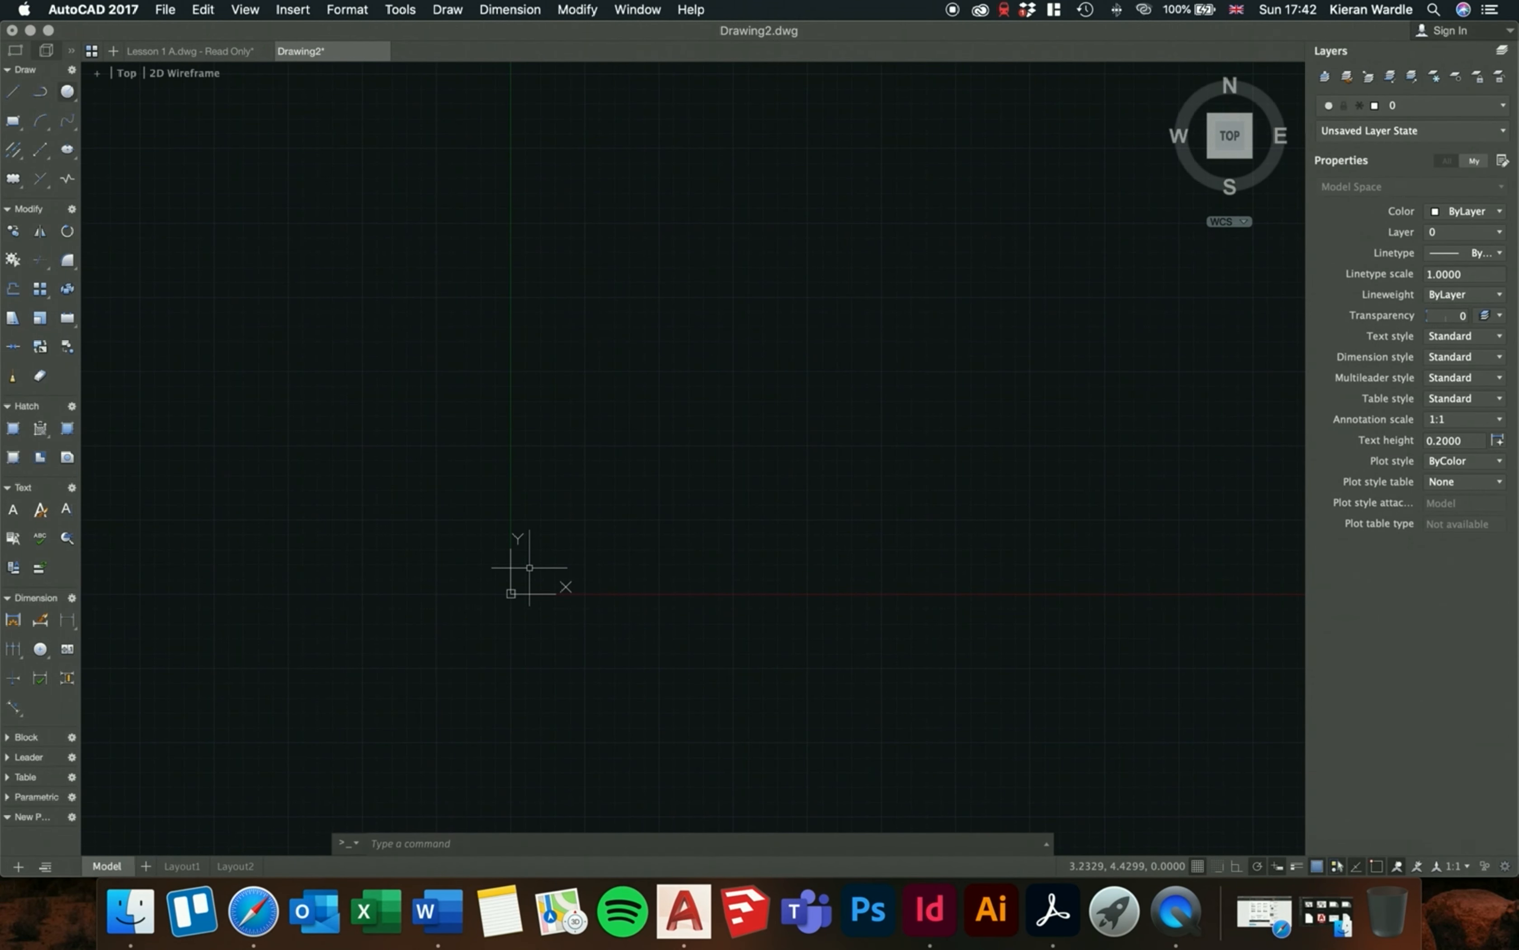
scroll(370, 667, down, 5)
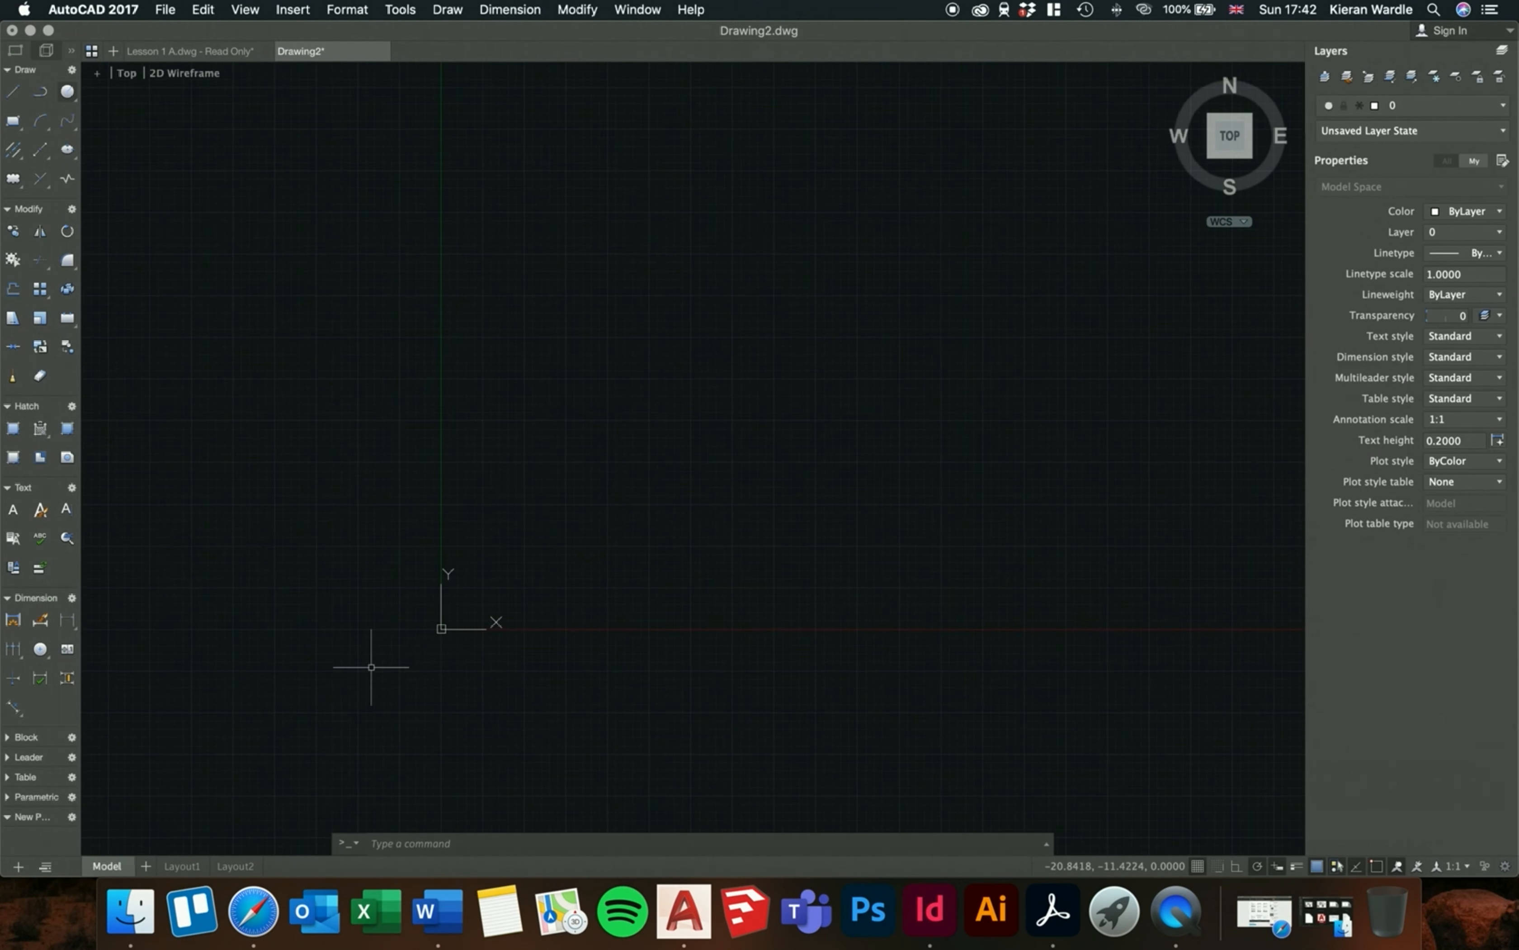
scroll(457, 628, up, 10)
scroll(1034, 282, up, 1)
scroll(1040, 281, down, 3)
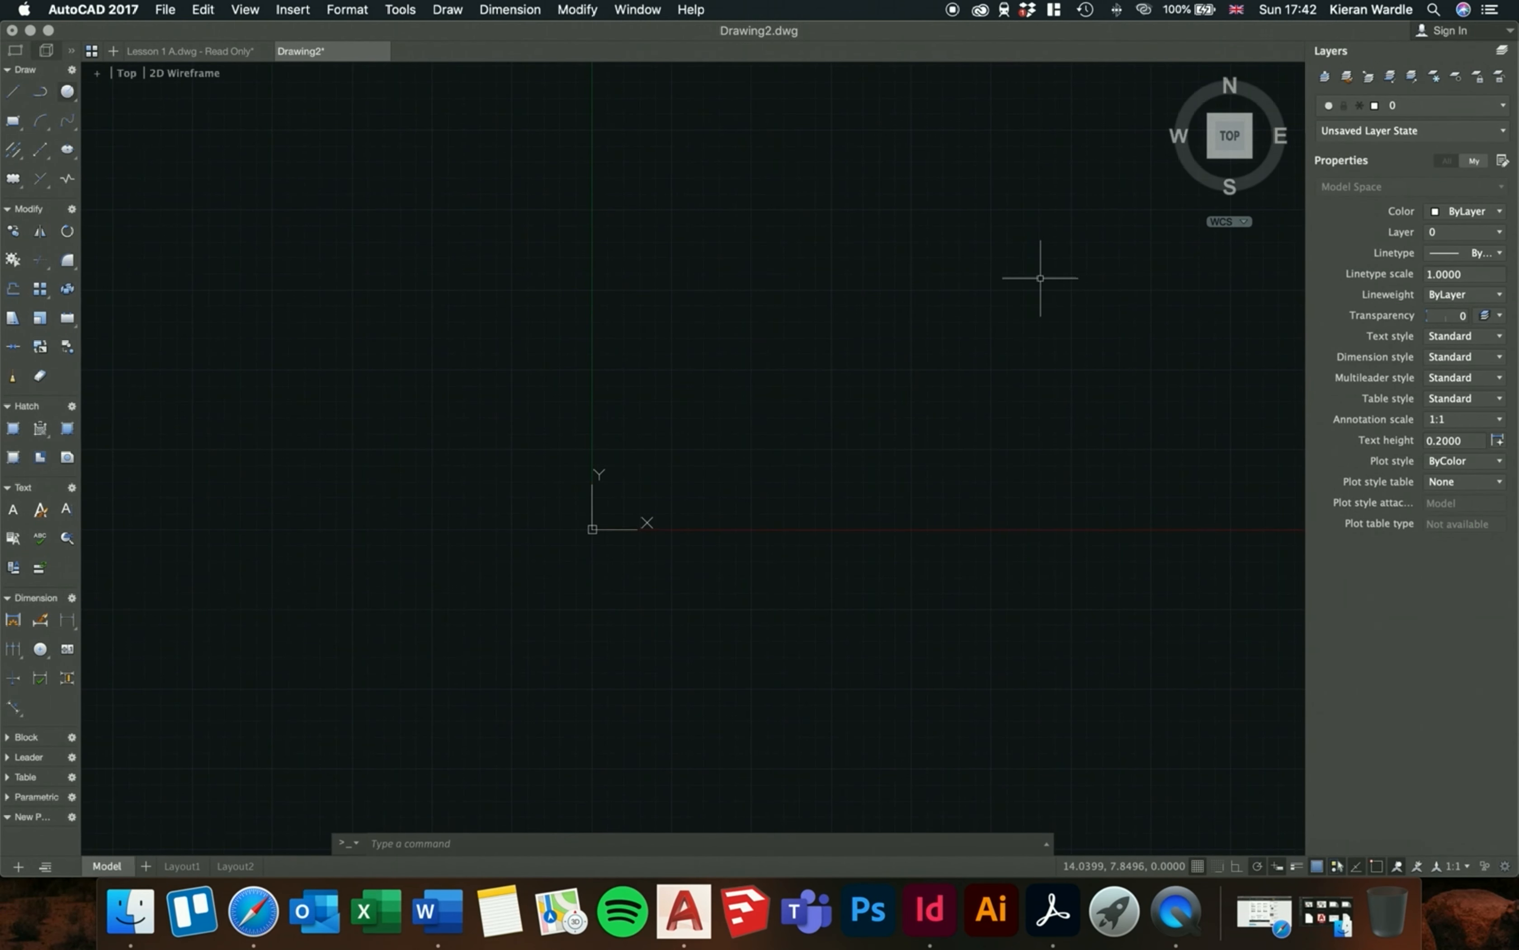
scroll(563, 571, up, 3)
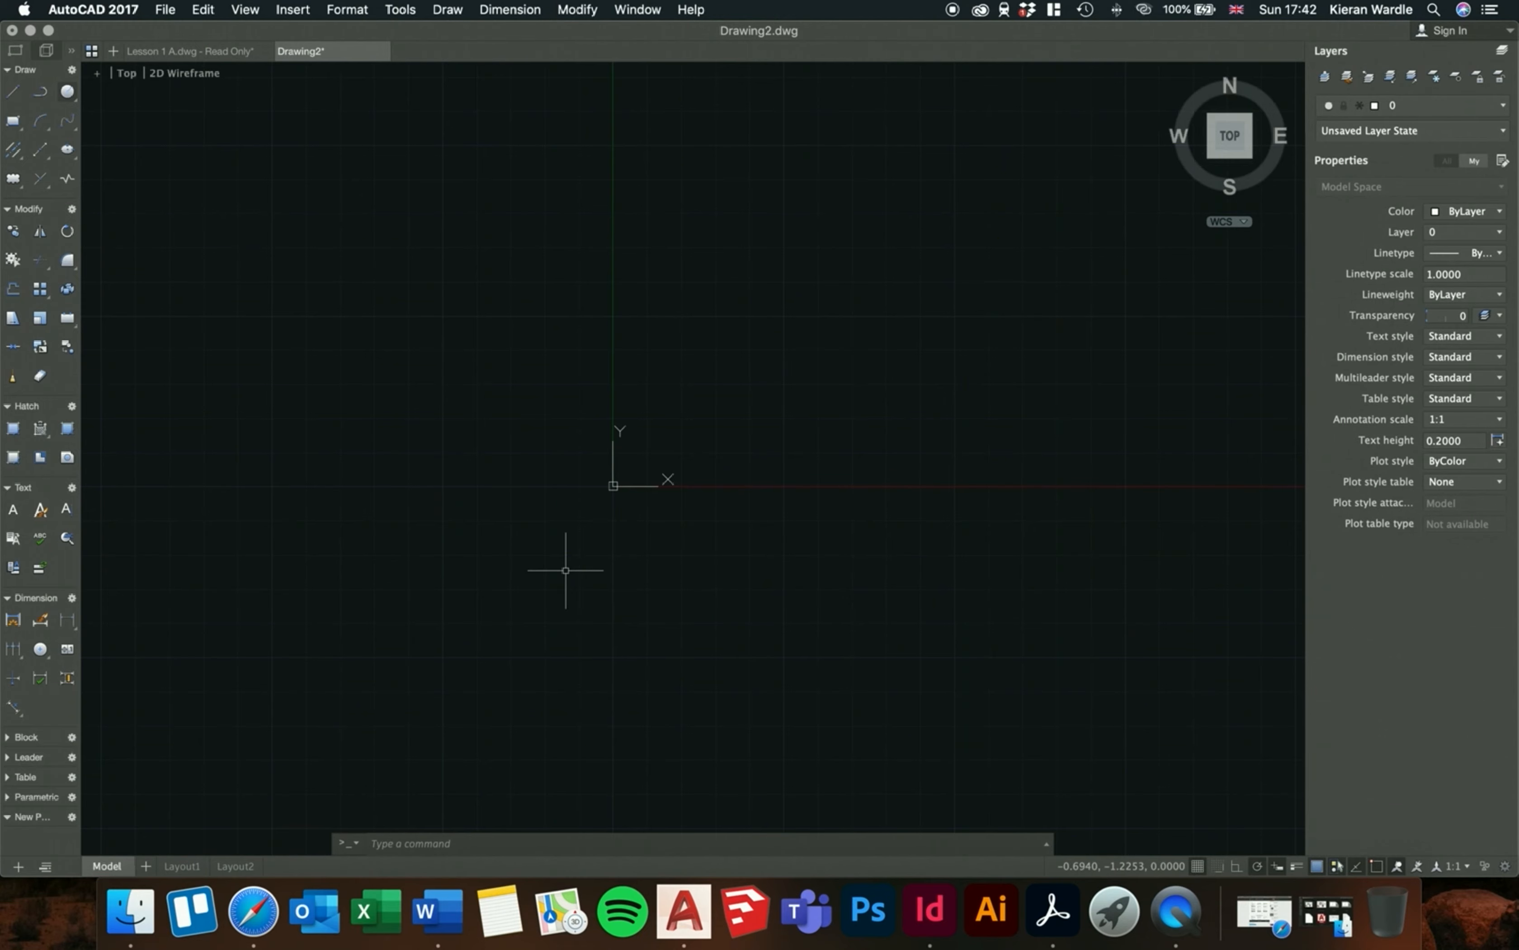
scroll(645, 466, up, 5)
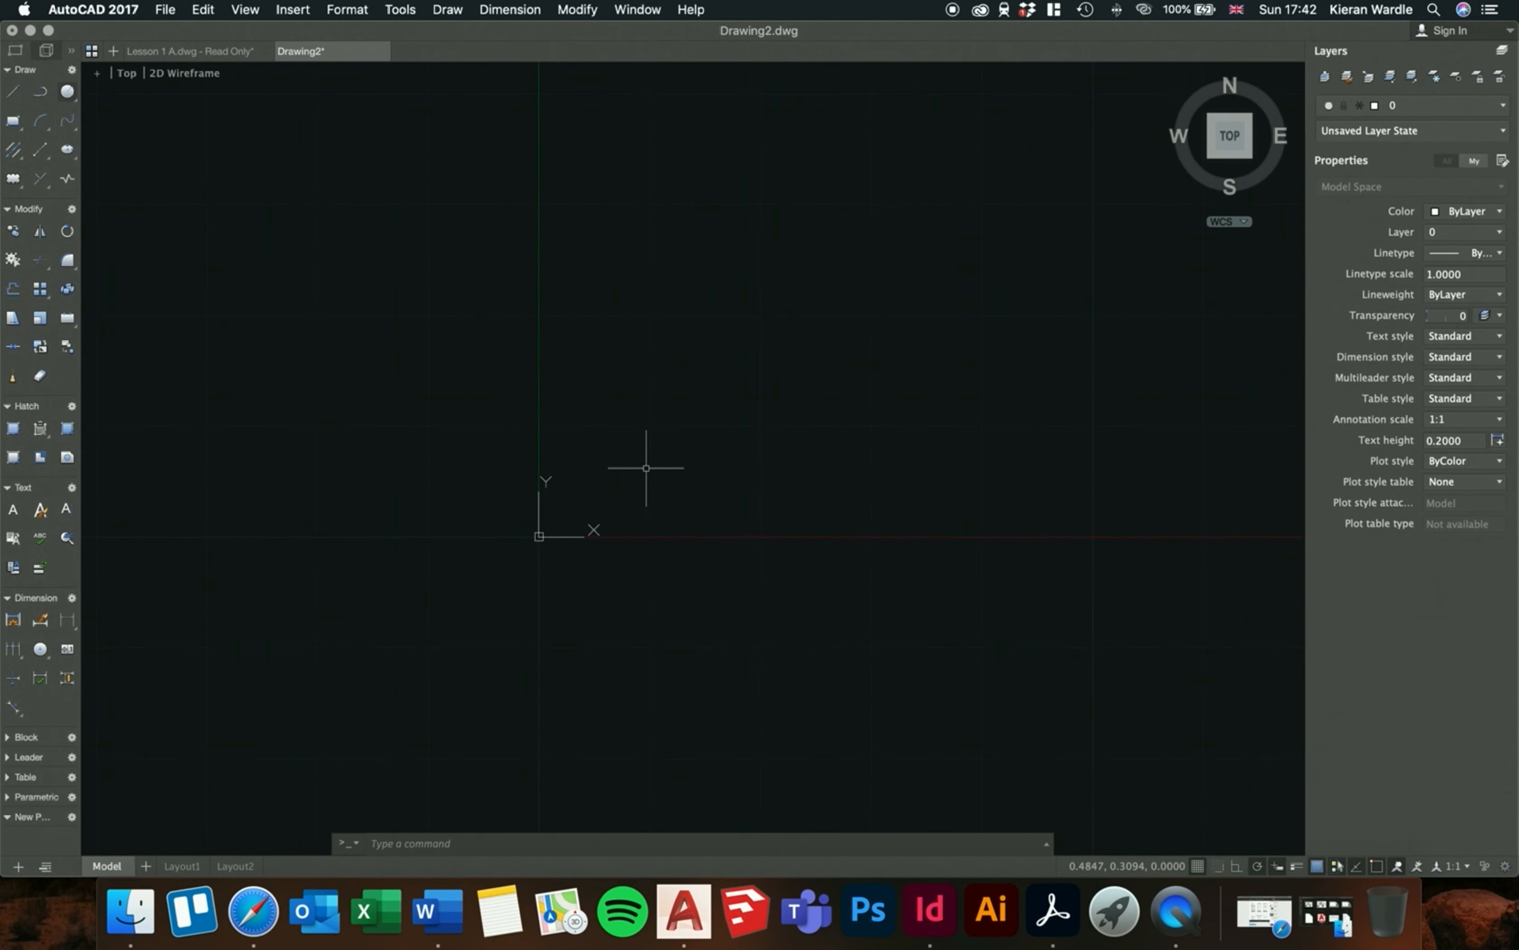
scroll(656, 580, down, 1)
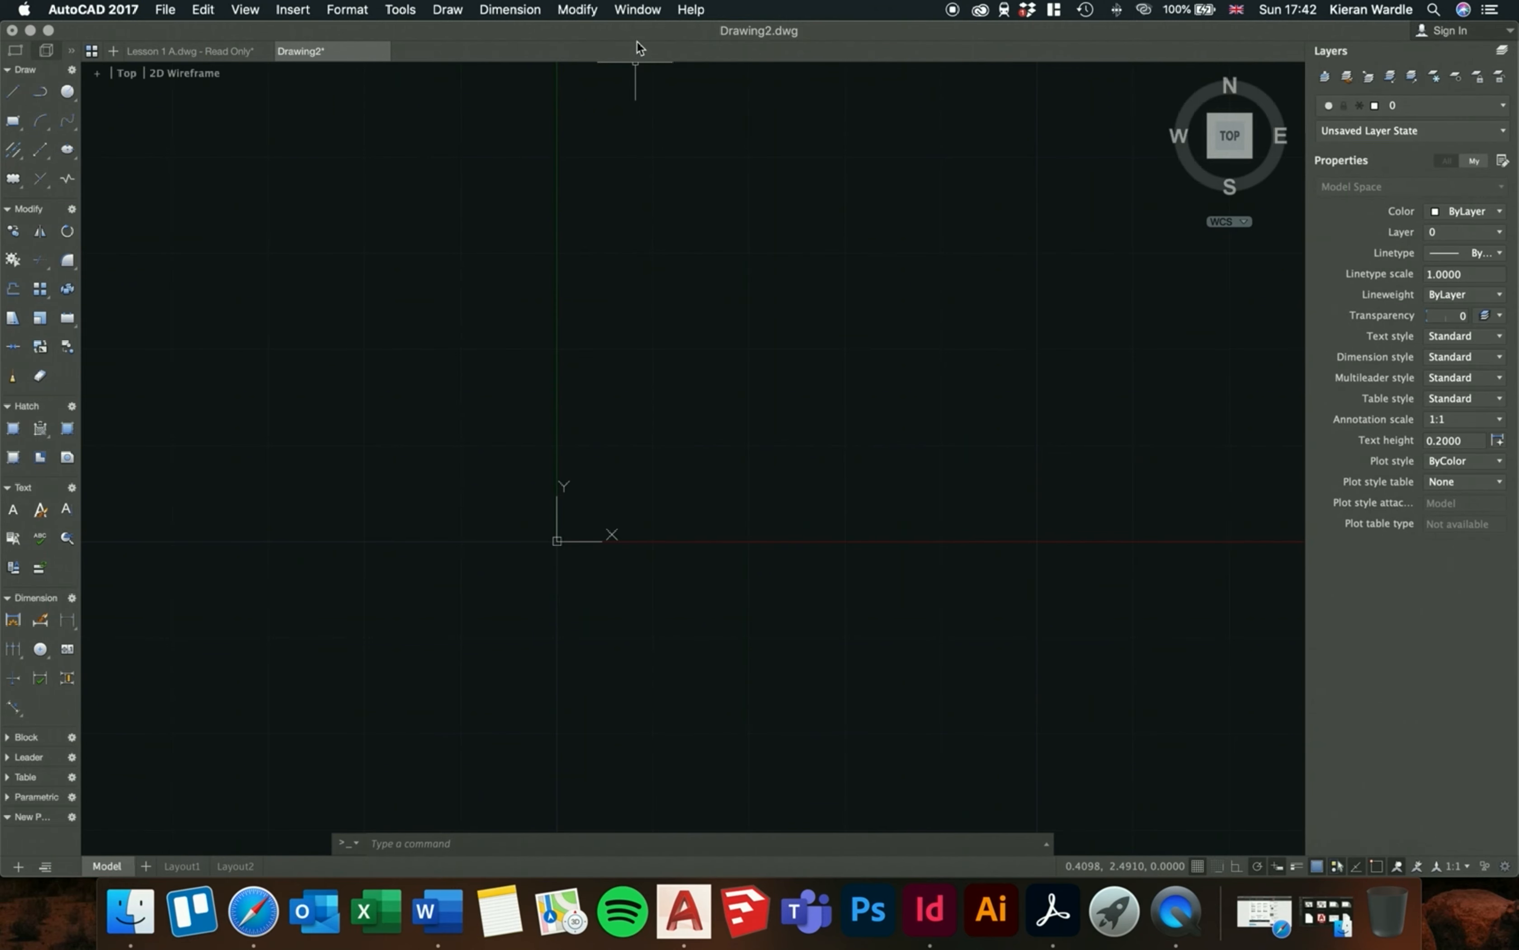
- Hide the Tool Sets palette and show it again
click(640, 13)
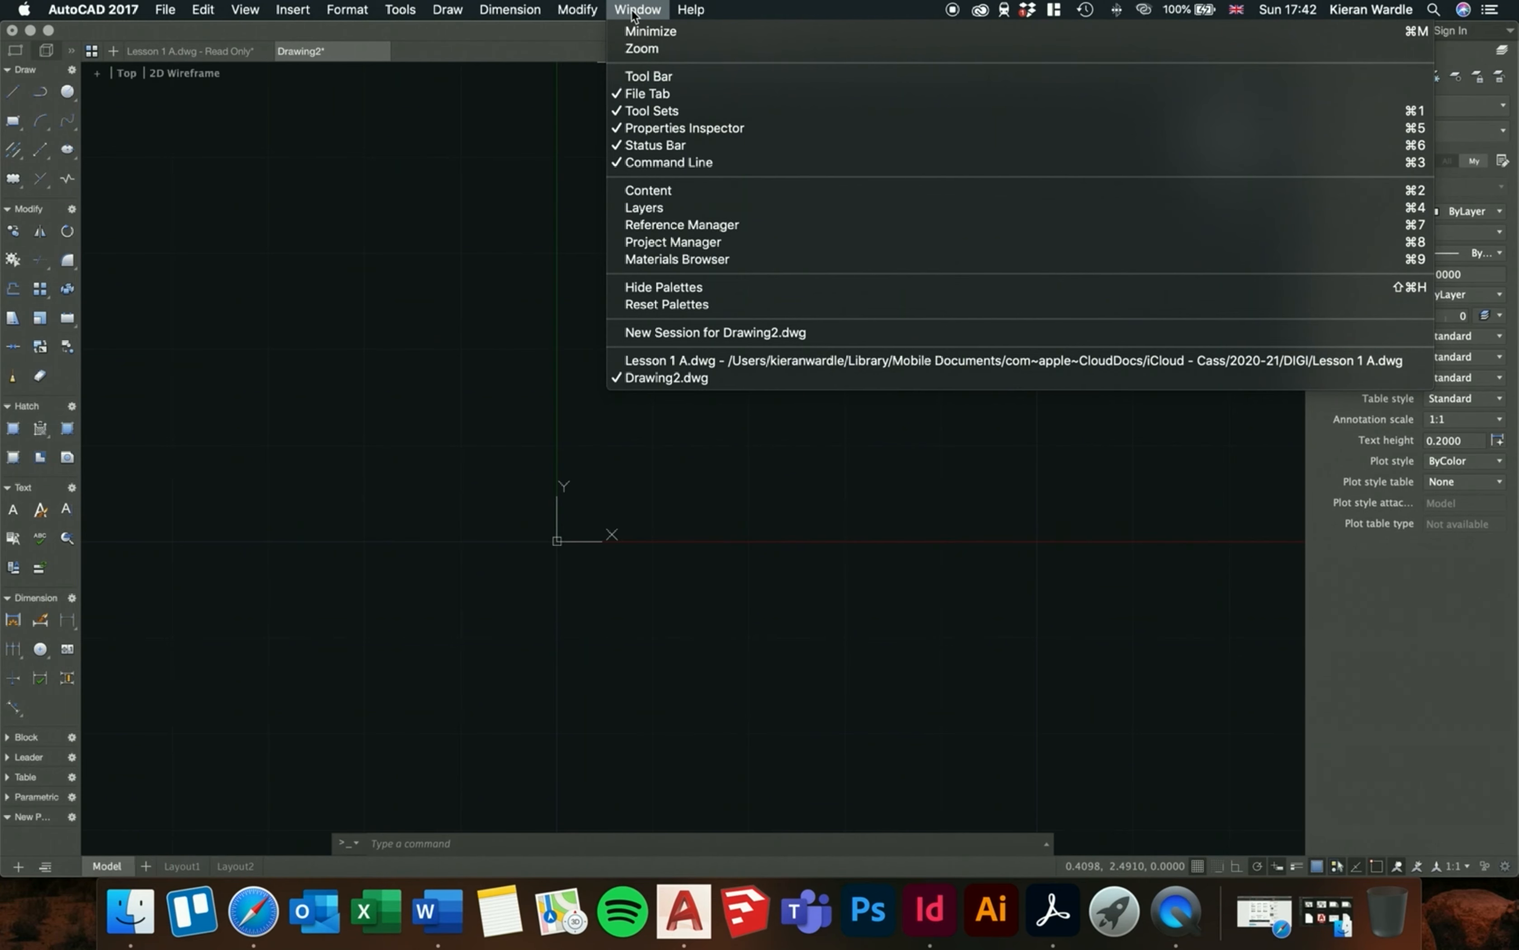
click(643, 111)
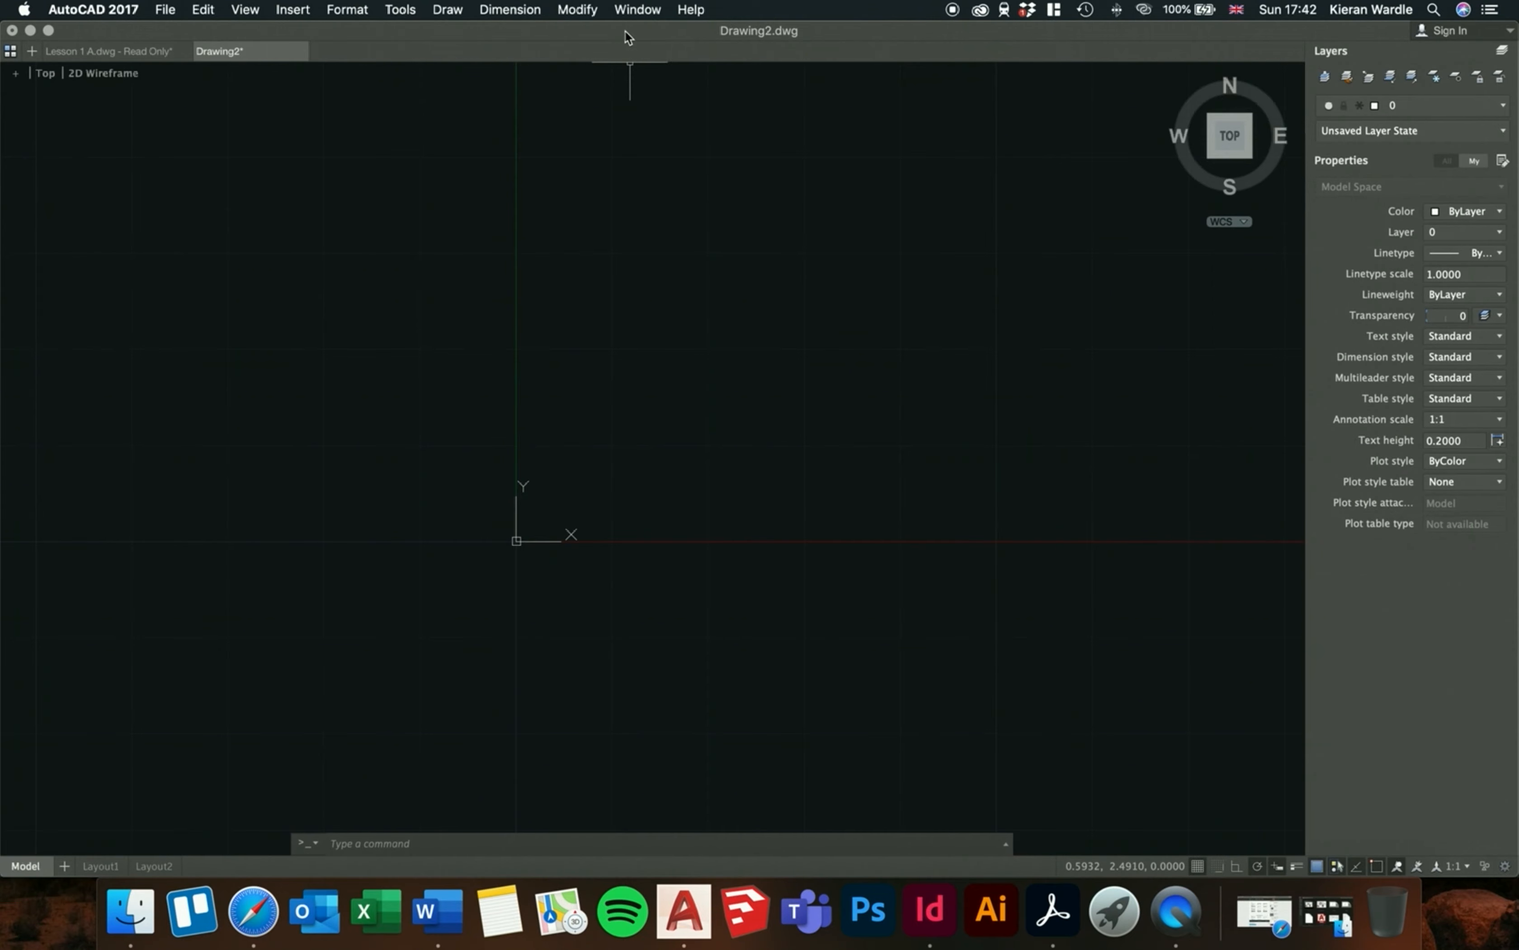
click(635, 9)
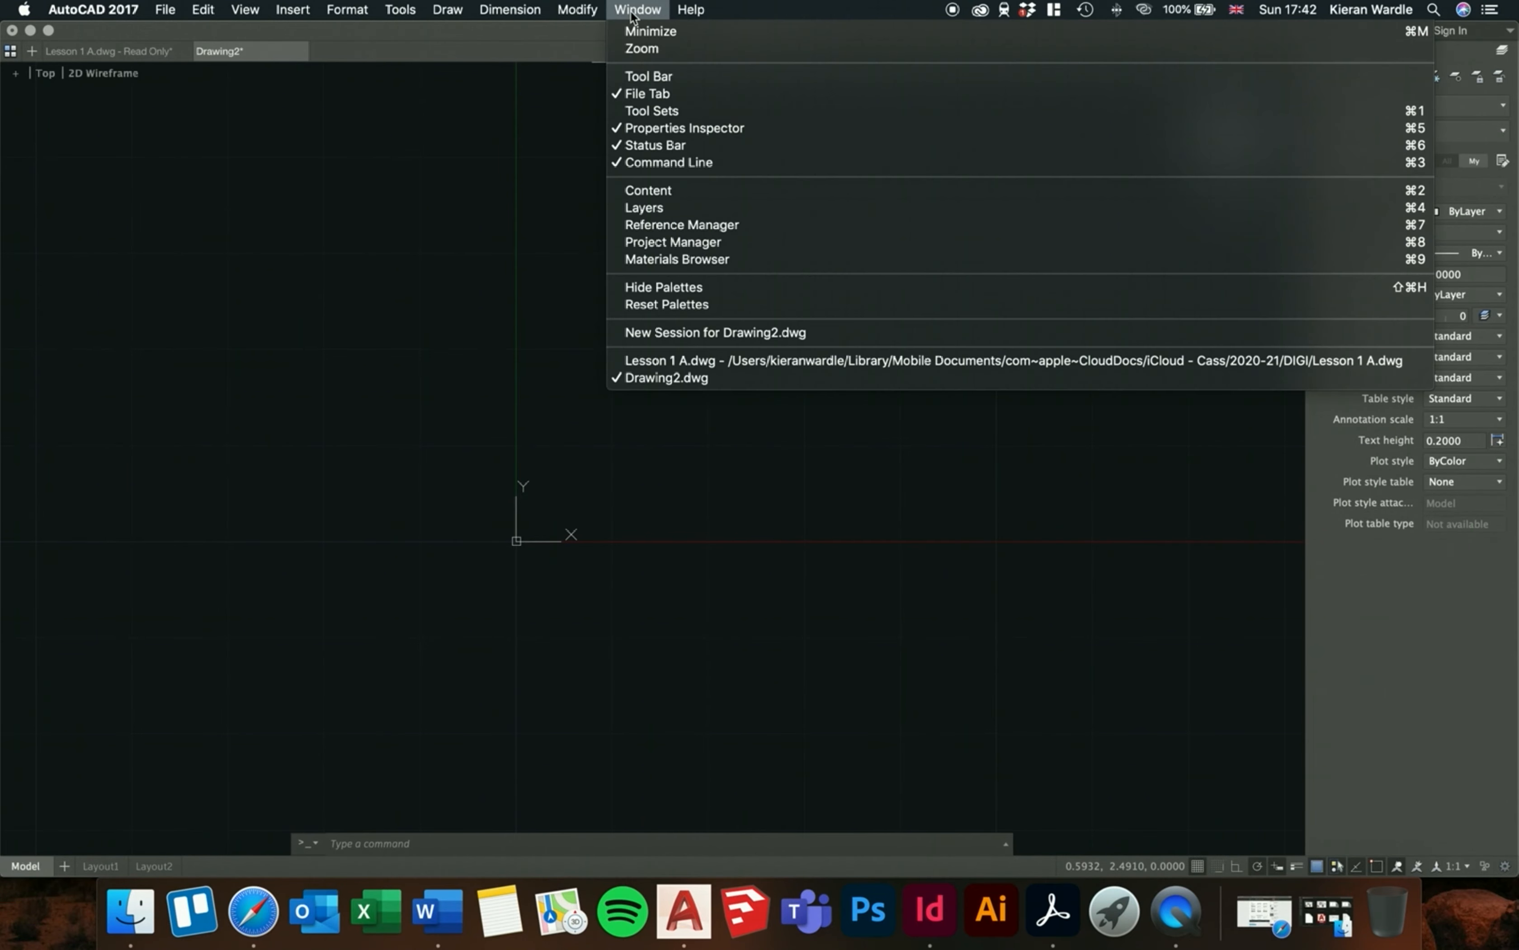
click(644, 112)
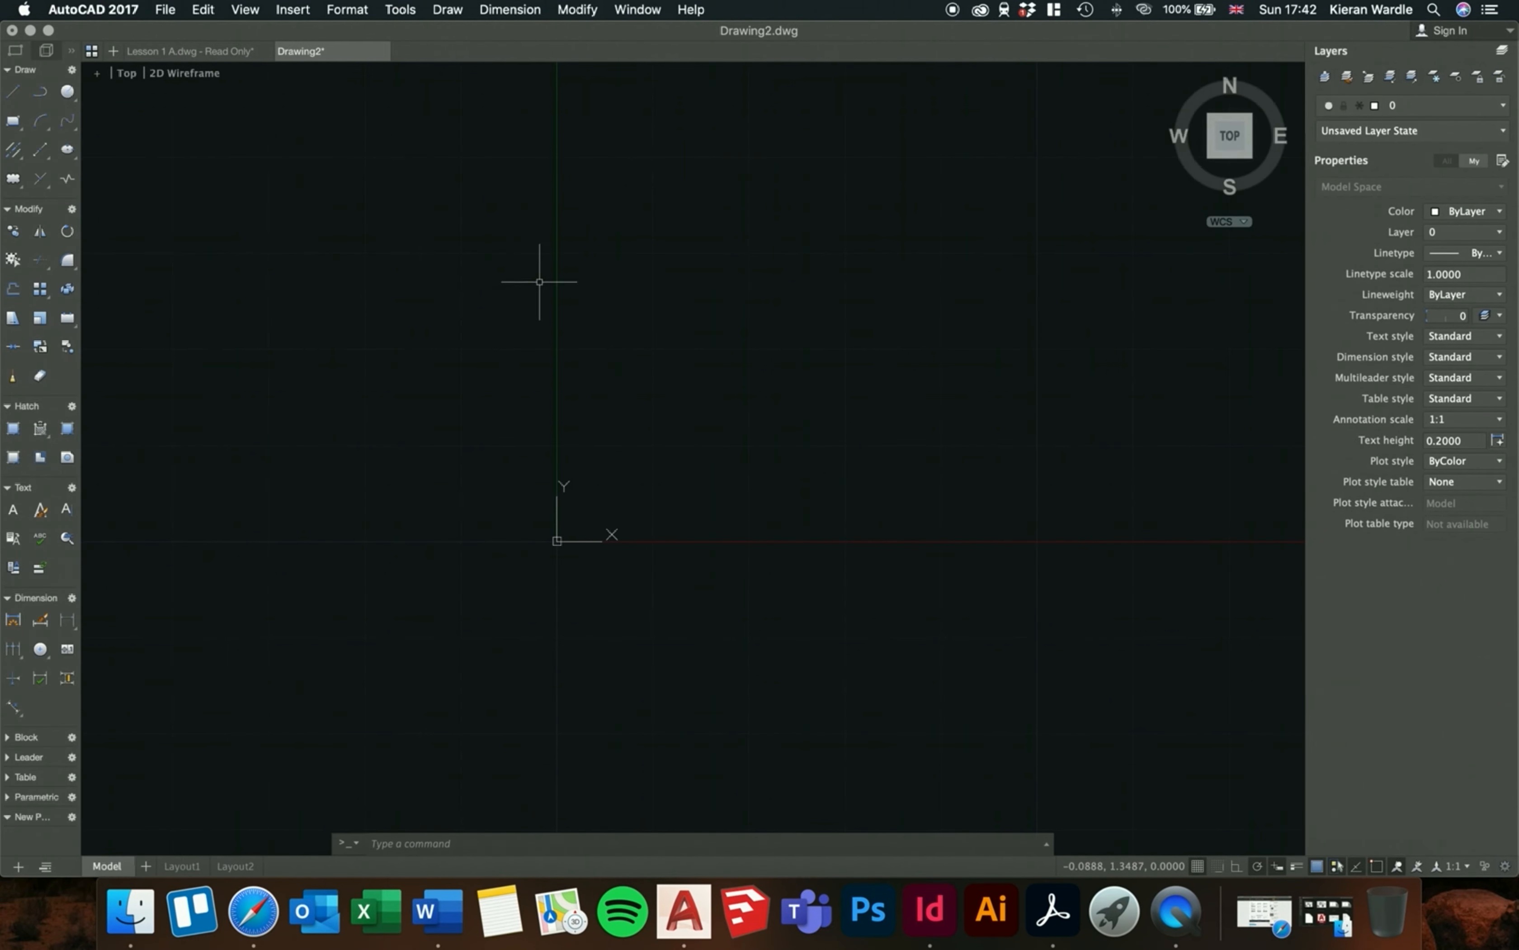
click(637, 9)
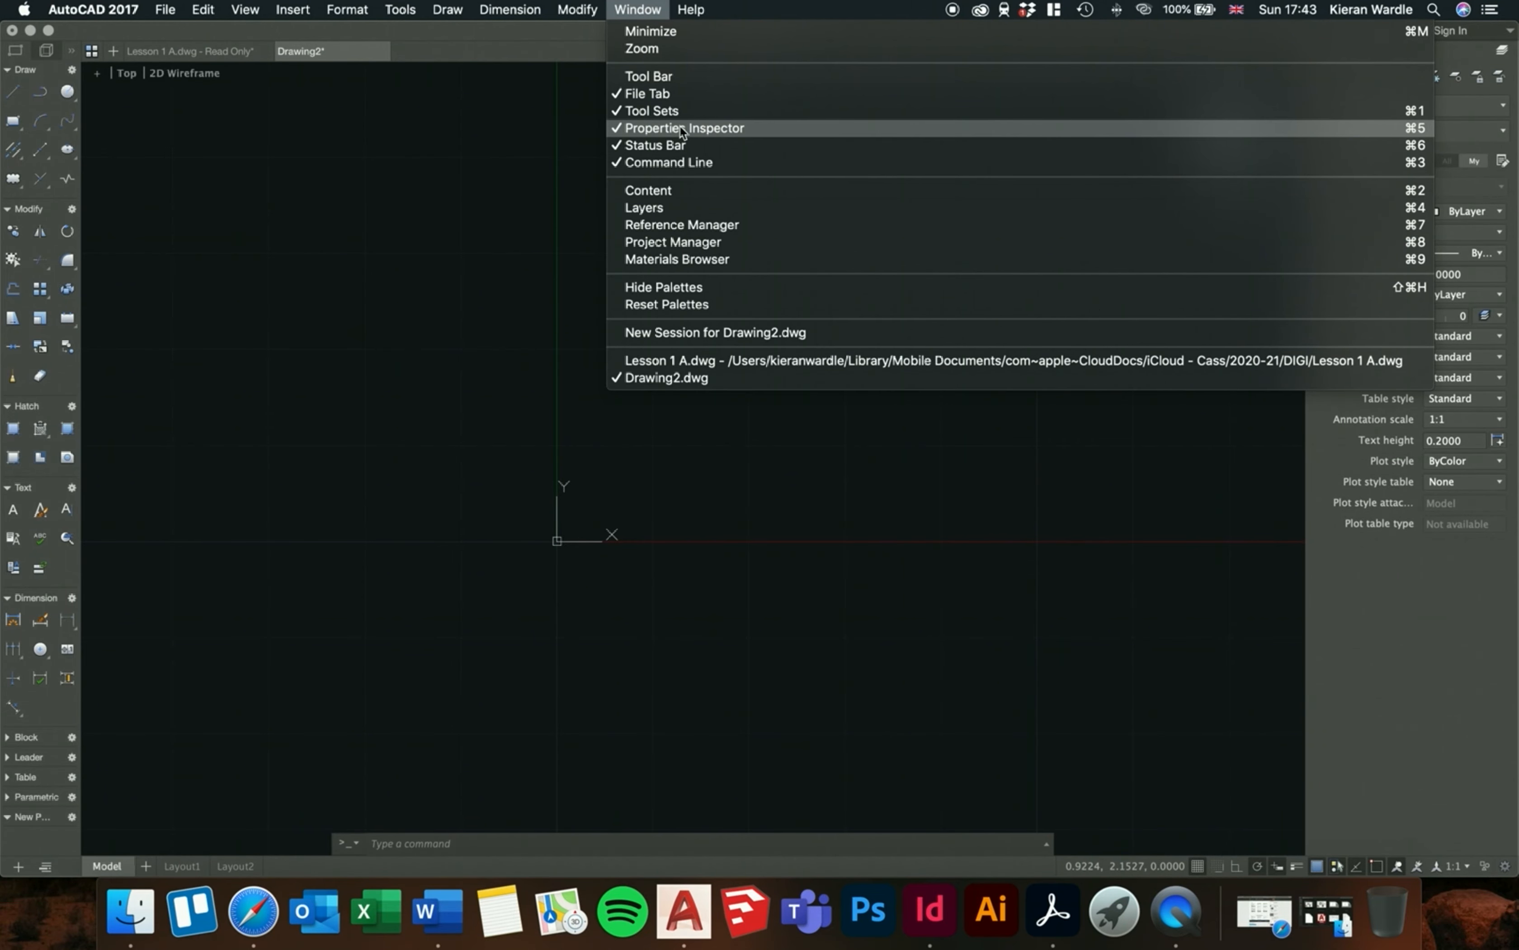
click(496, 134)
click(553, 187)
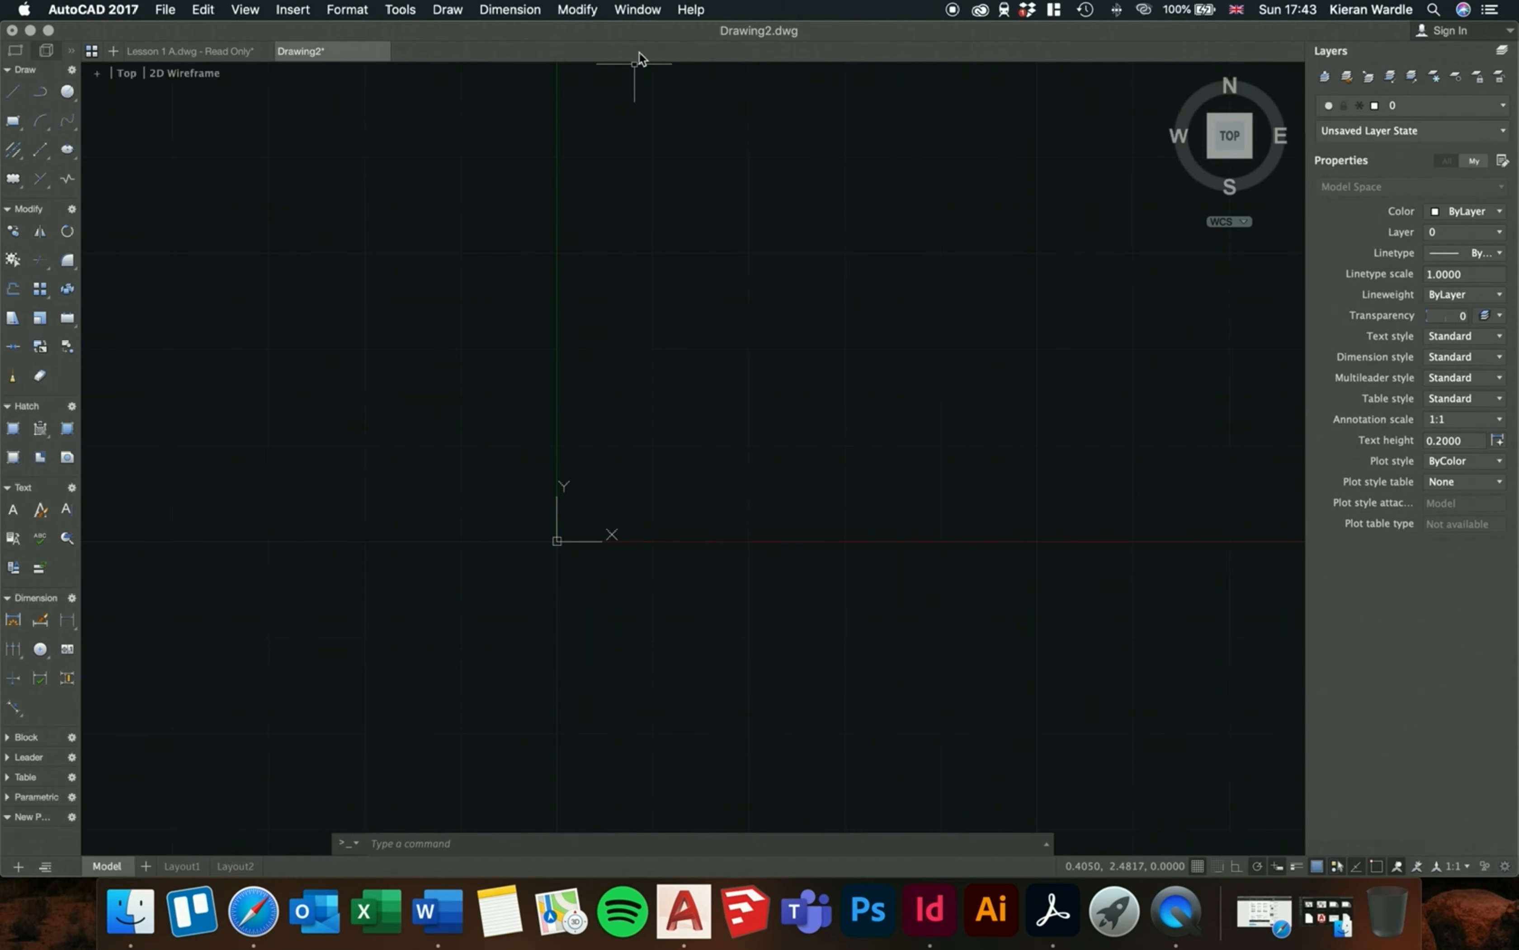
click(638, 10)
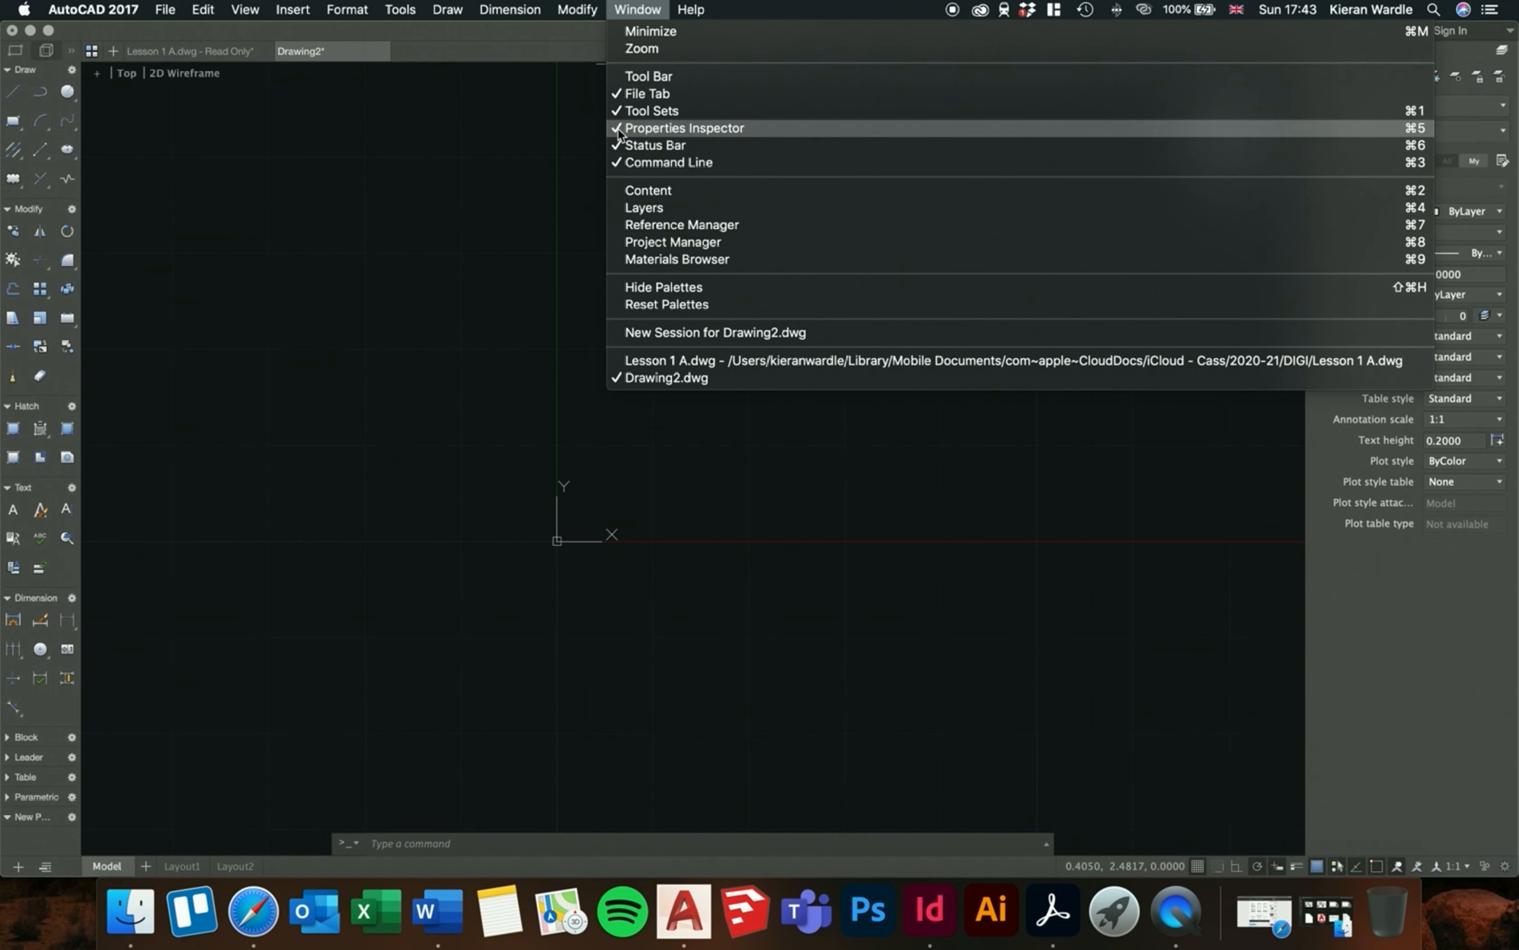
click(523, 247)
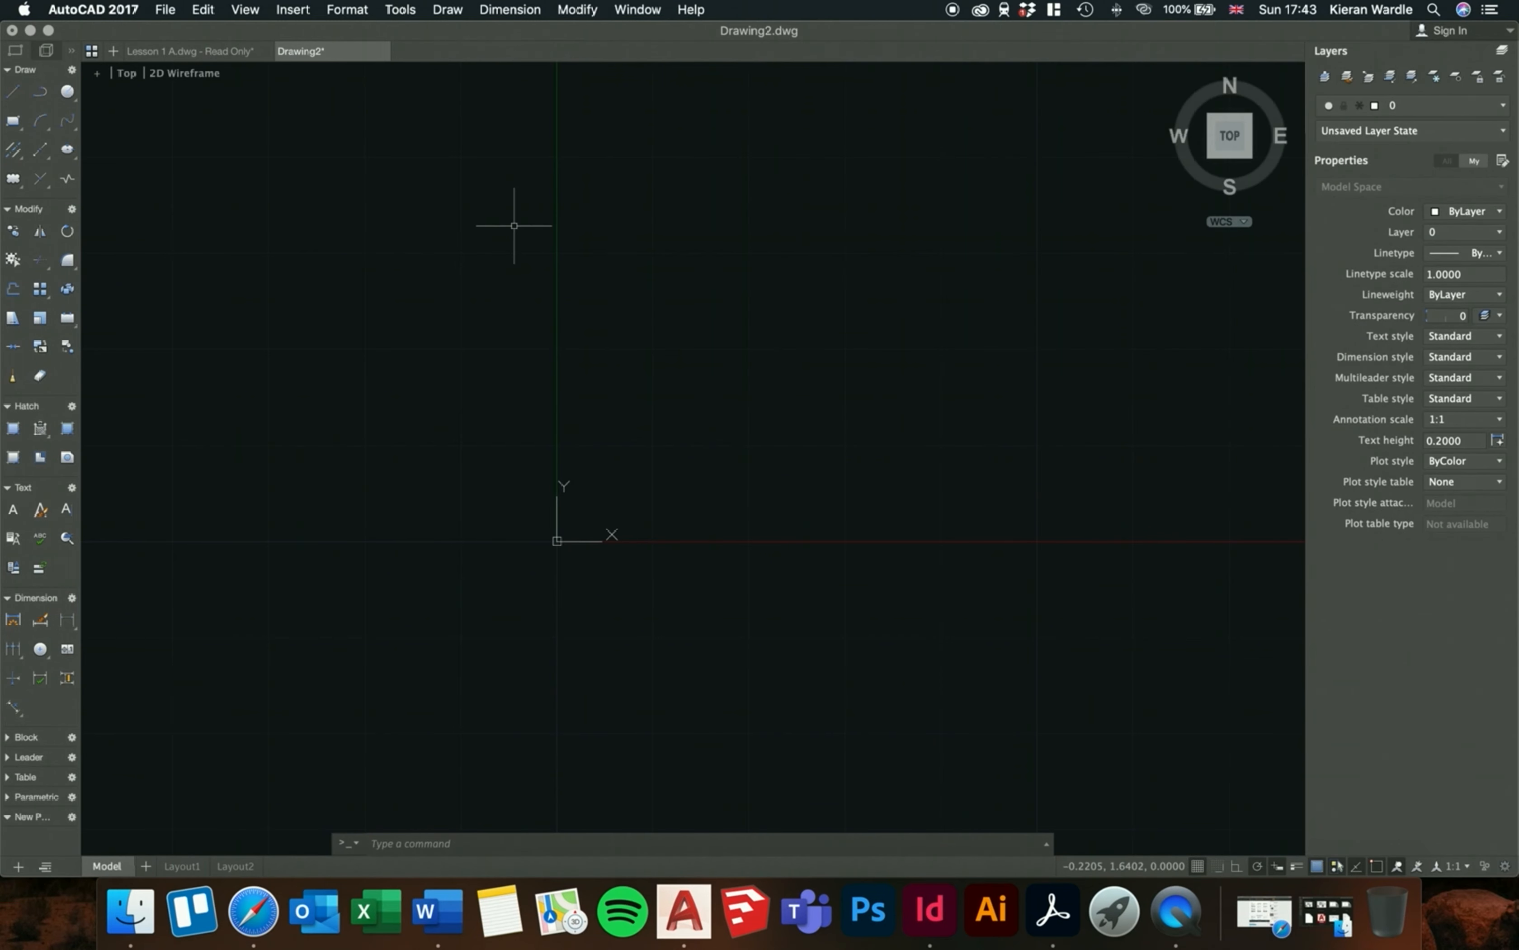
click(514, 225)
click(480, 196)
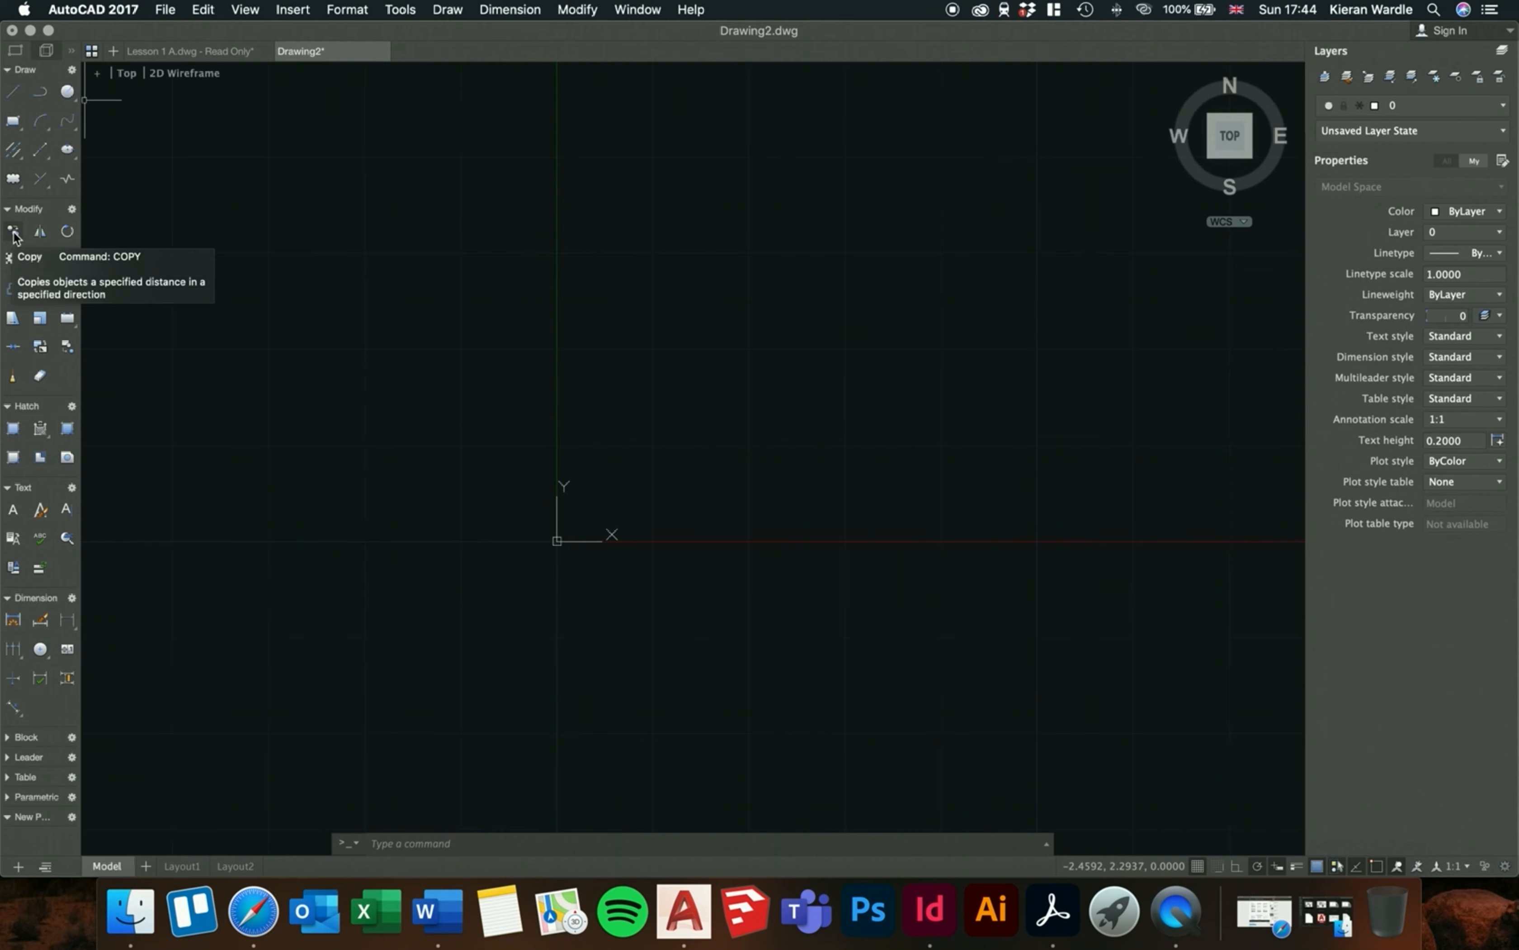
- Draw a horizontal line about 1.11 units long, above and to the left of the origin
click(13, 91)
click(288, 339)
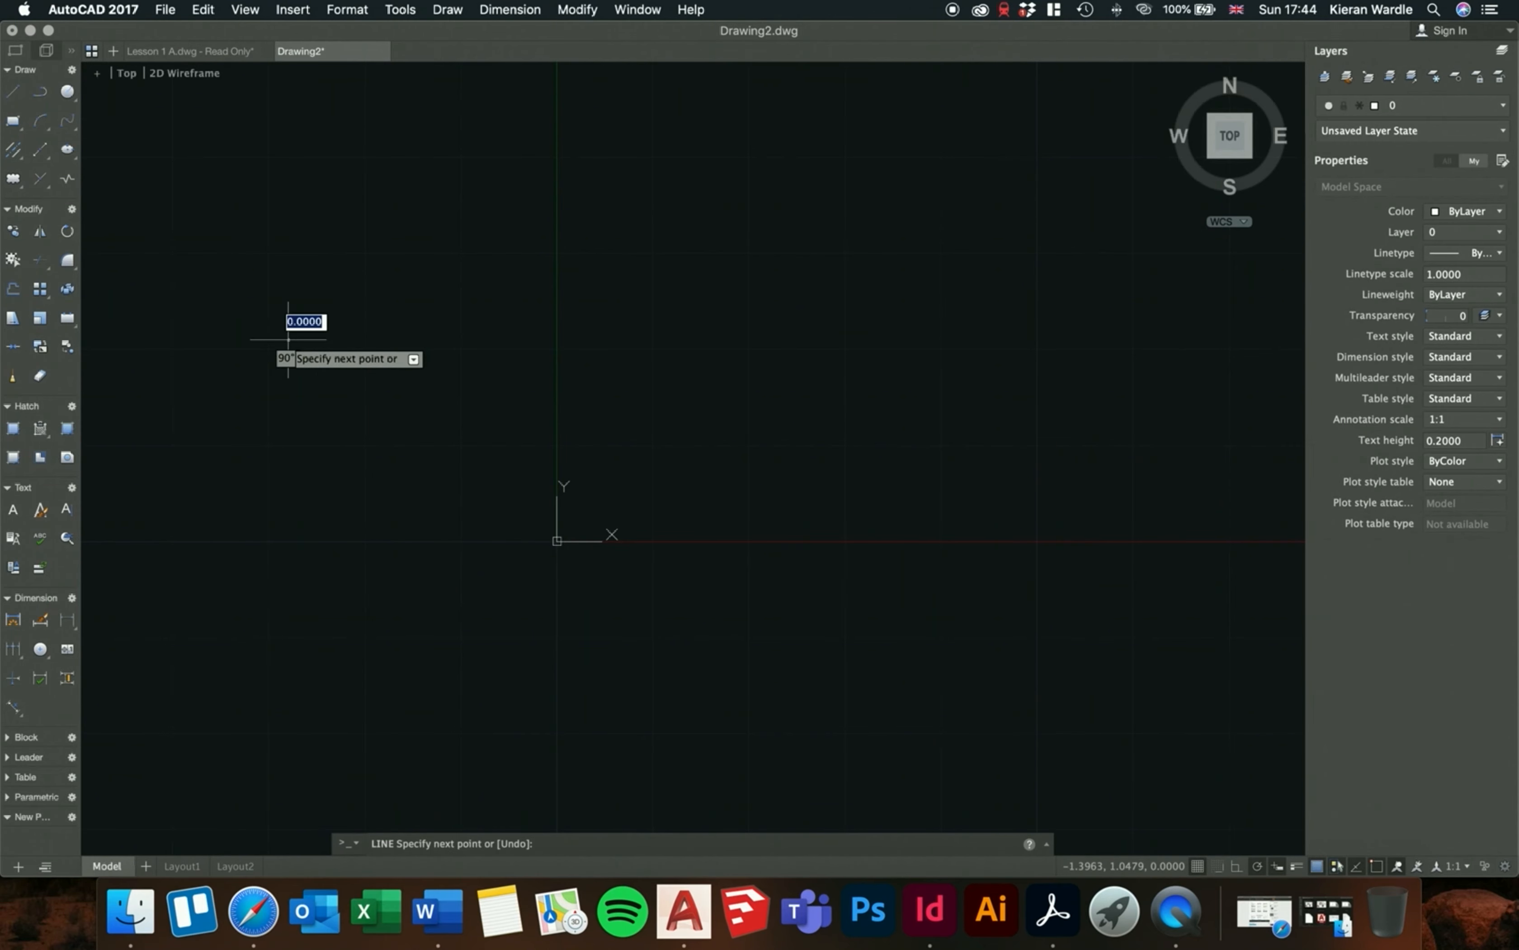
click(490, 341)
key(Return)
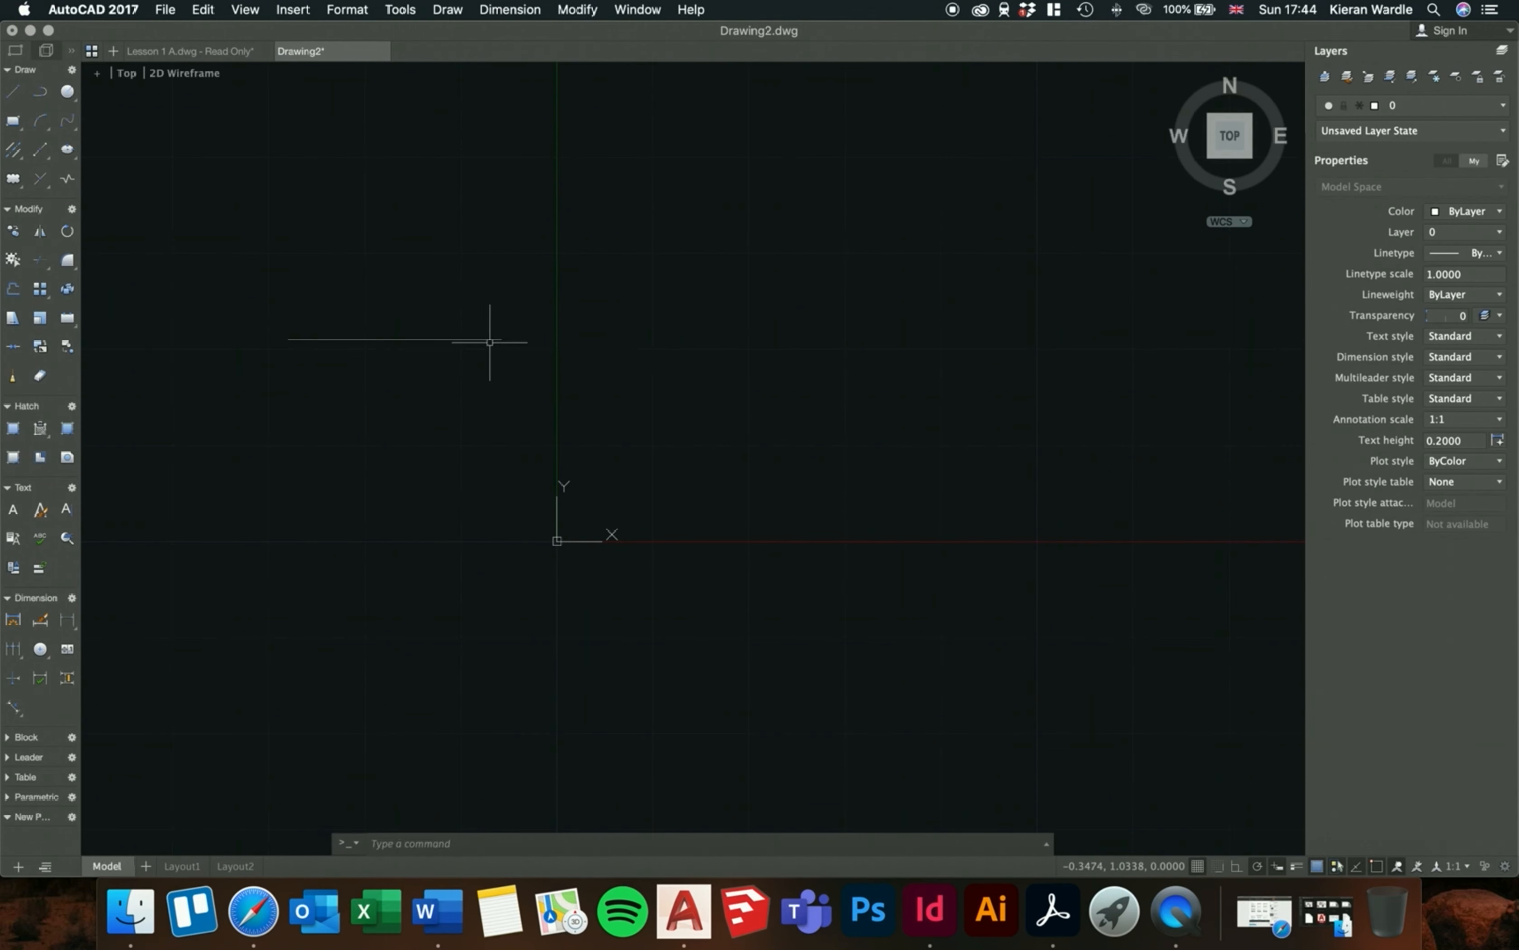
- Copy the horizontal line once straight down, using its left endpoint as the base point
click(491, 339)
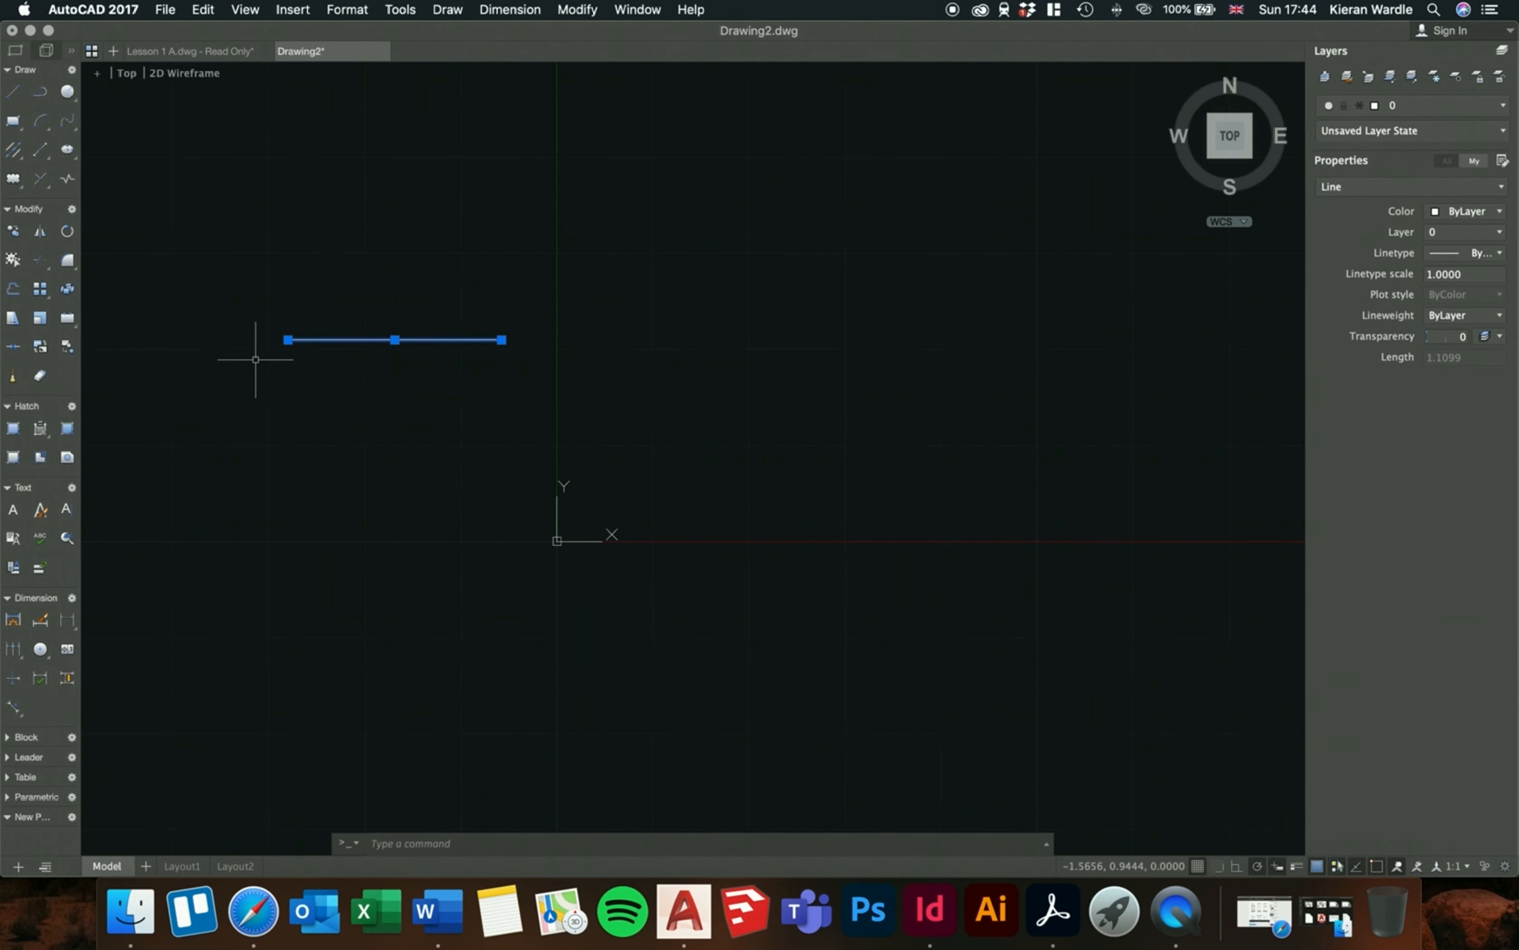
click(13, 234)
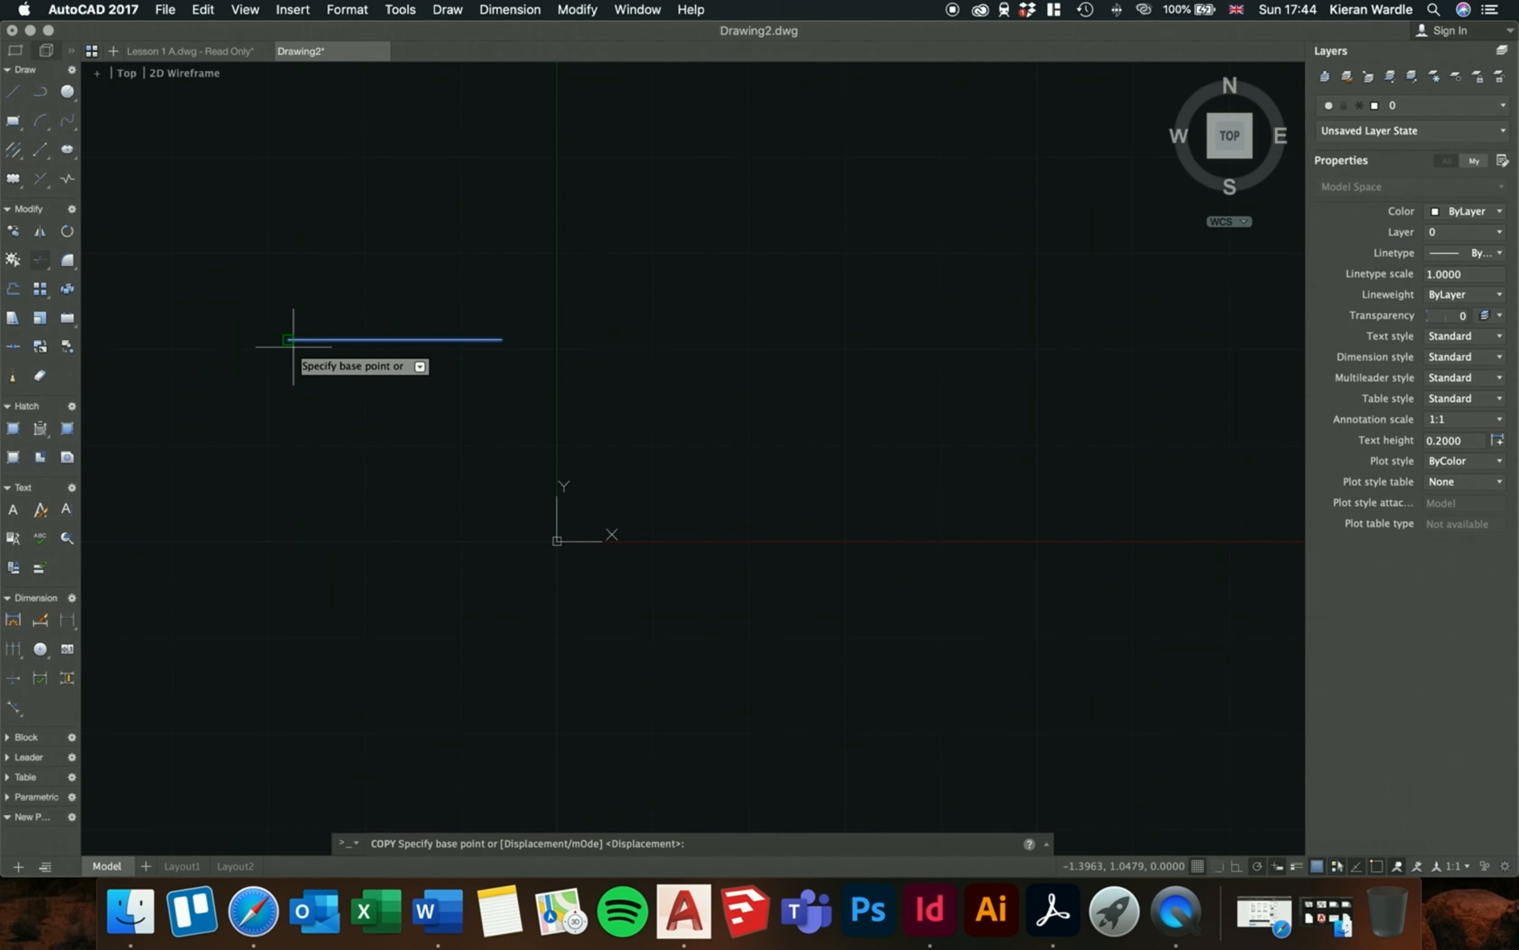
click(288, 340)
click(288, 370)
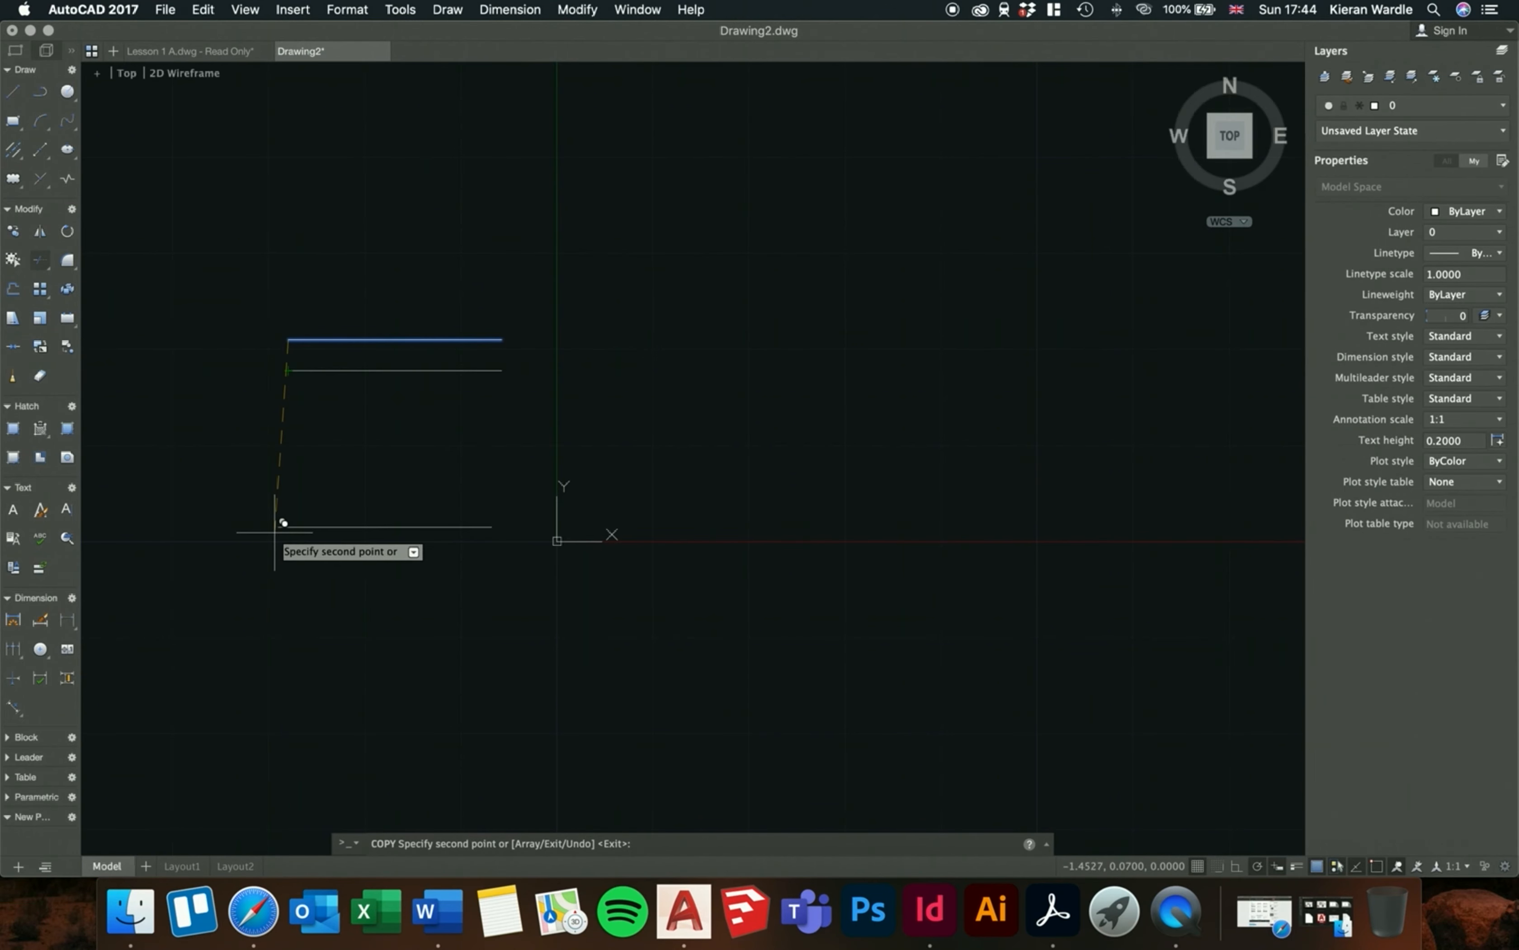
key(Escape)
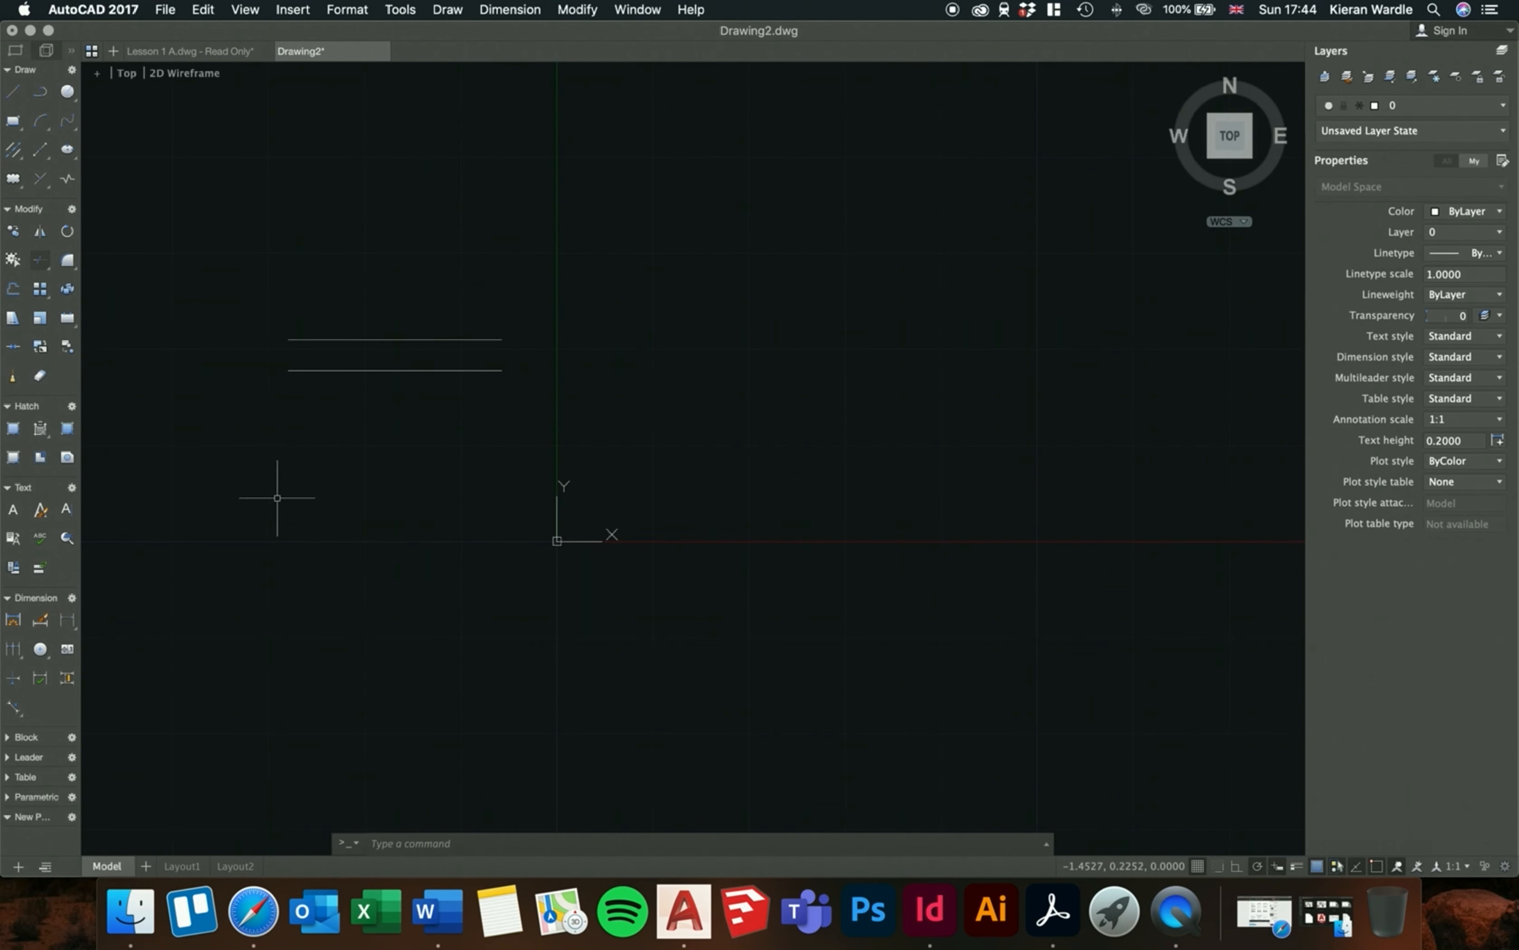
- Join the endpoints of the two parallel lines with vertical lines about 0.16 units long at both ends, forming a rectangle
click(13, 91)
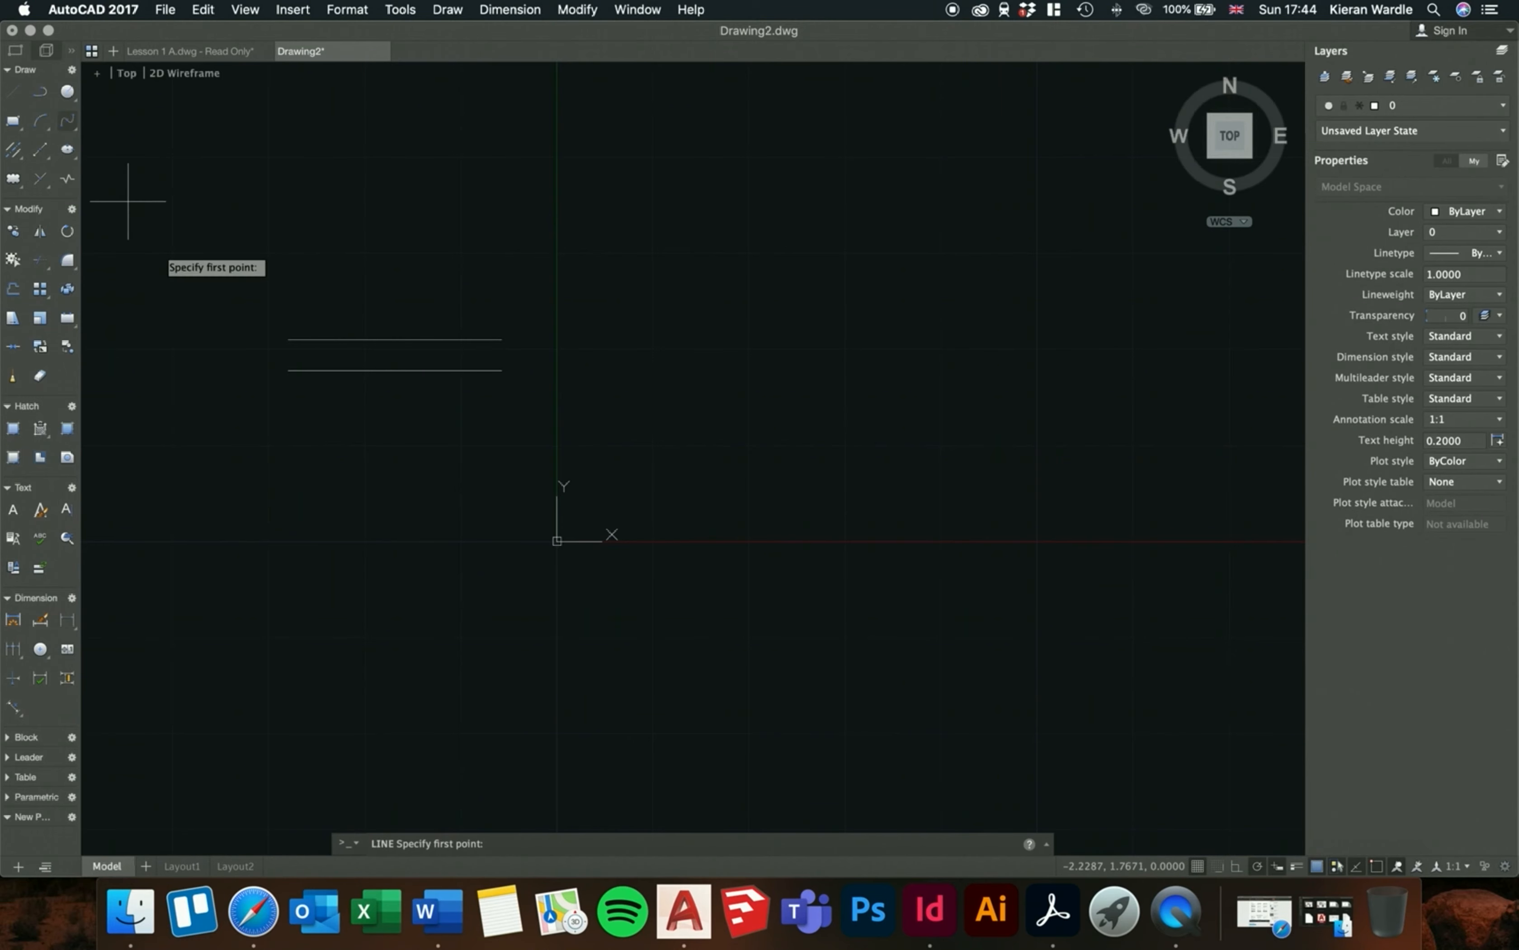
click(288, 370)
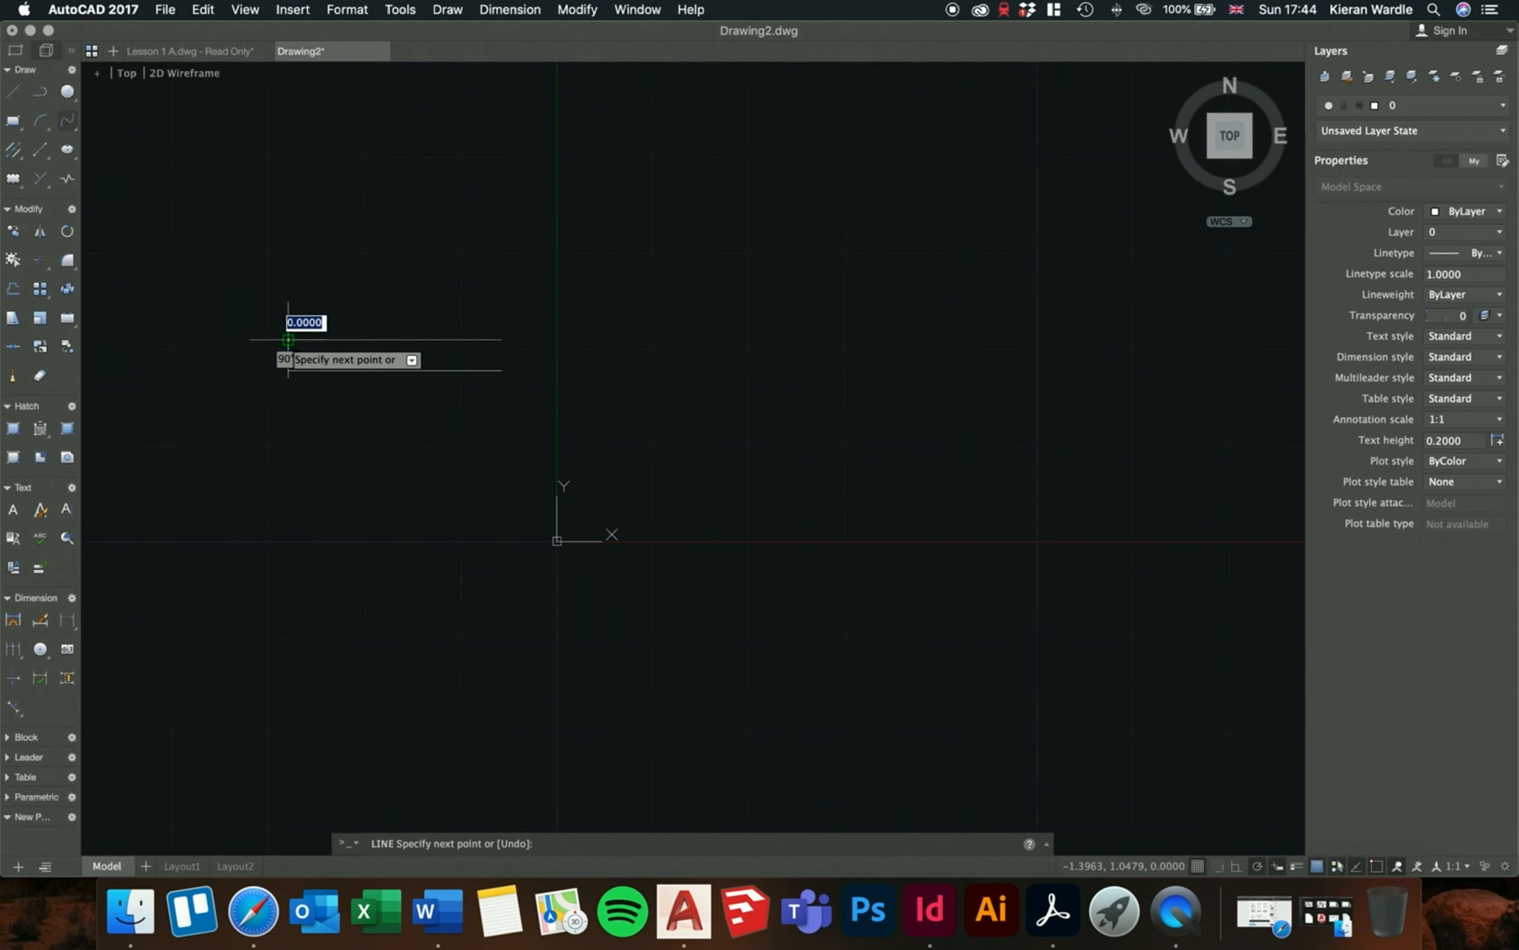
click(289, 341)
key(Escape)
key(Return)
click(502, 370)
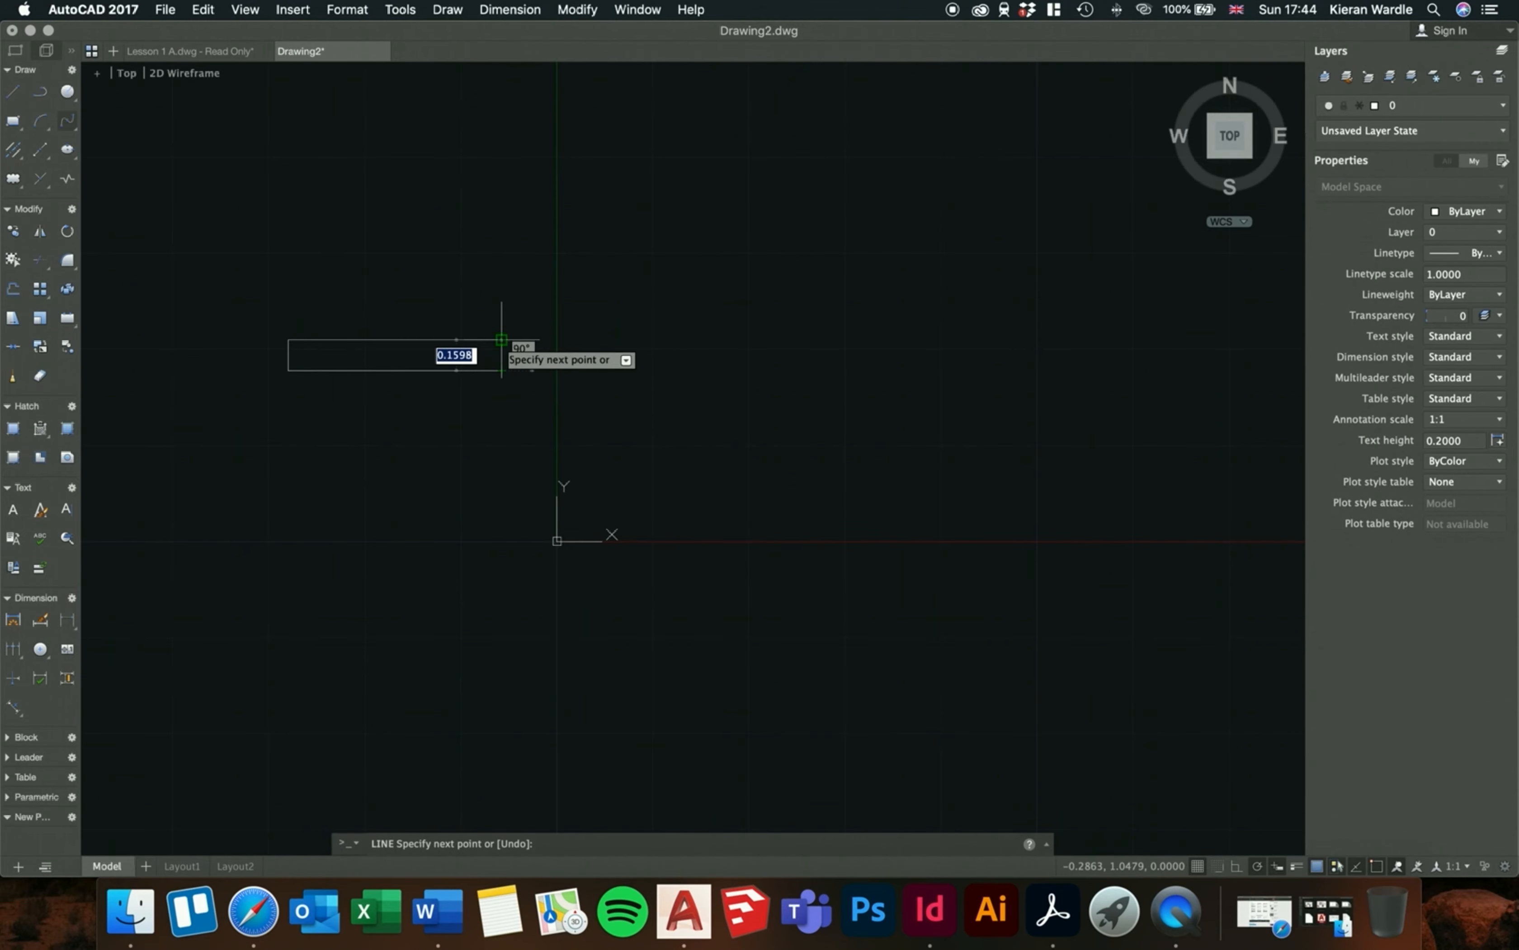
click(501, 340)
key(Escape)
- Copy the whole rectangle once straight up, using the midpoint of its left side as the base point
click(232, 308)
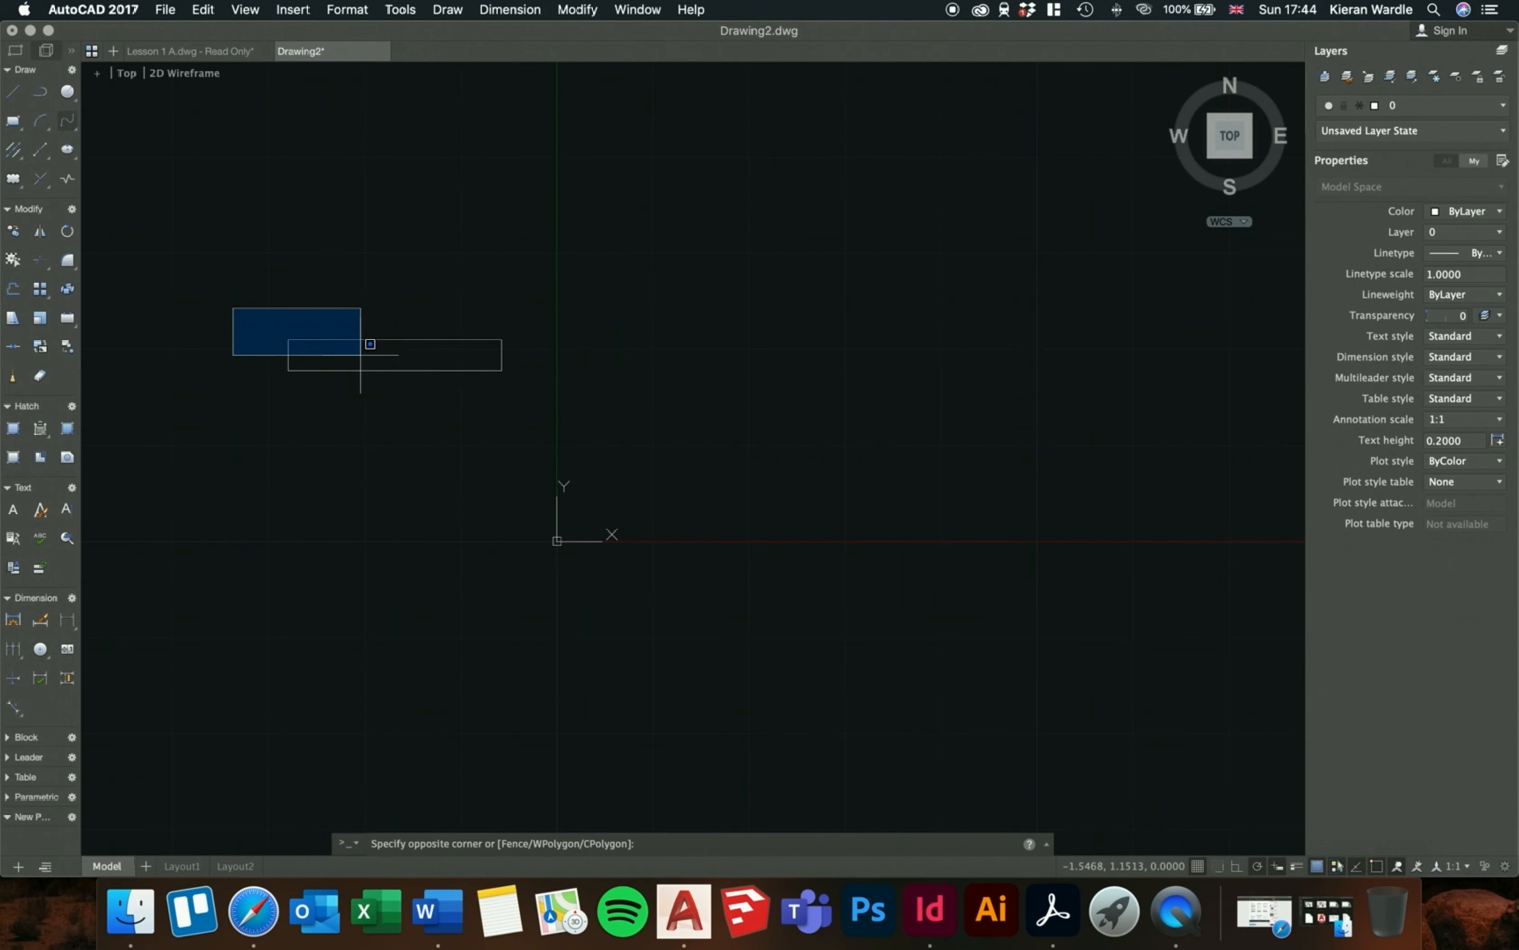
click(525, 421)
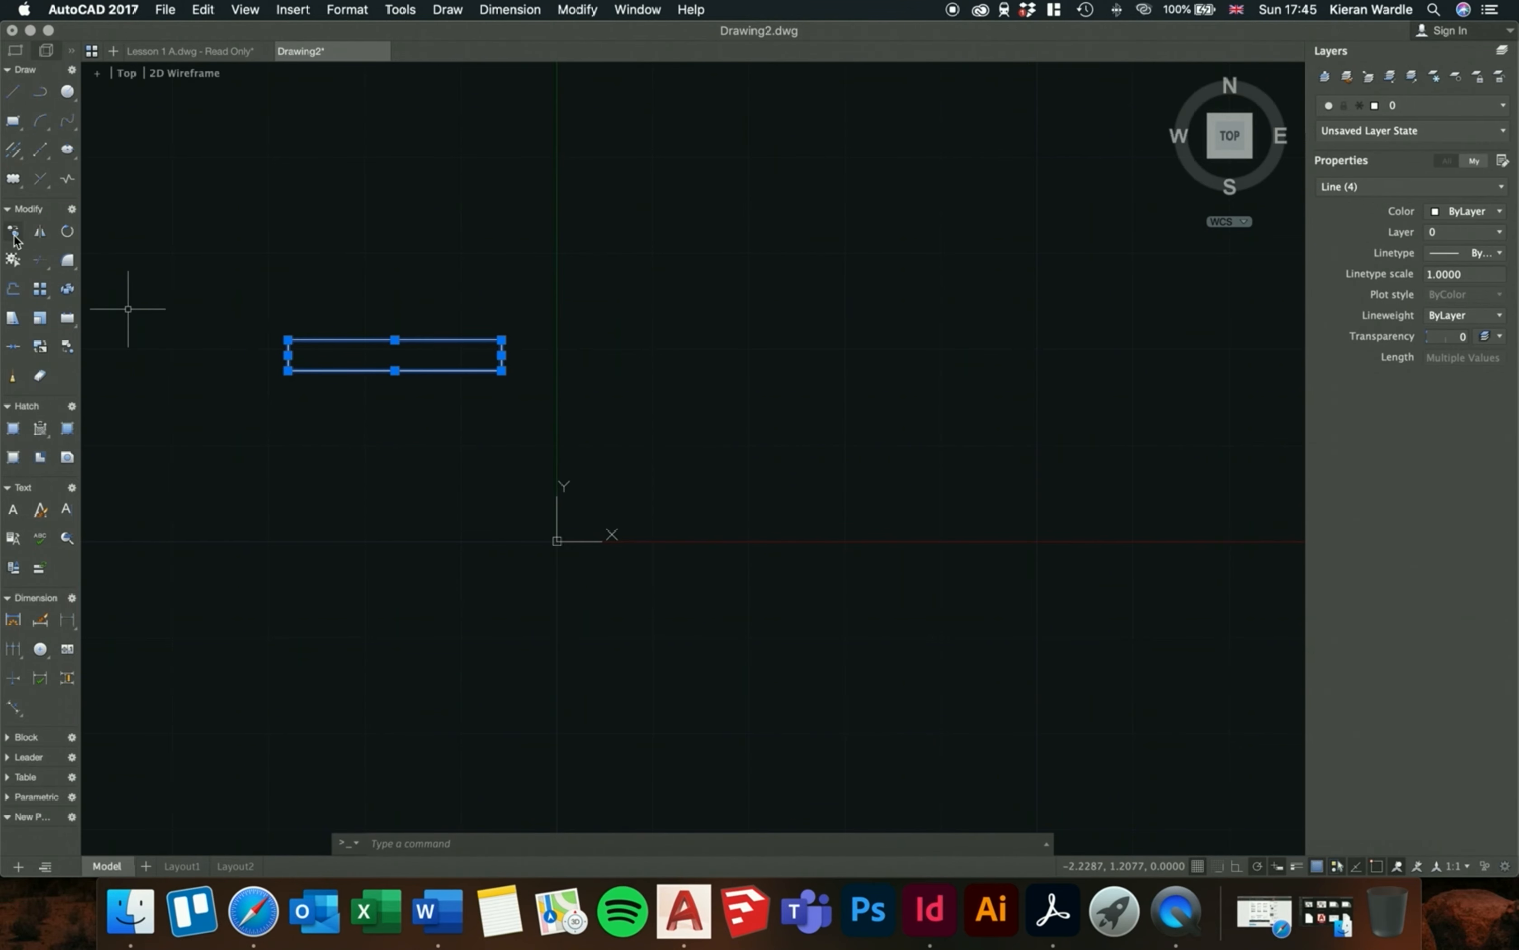
click(24, 259)
click(288, 354)
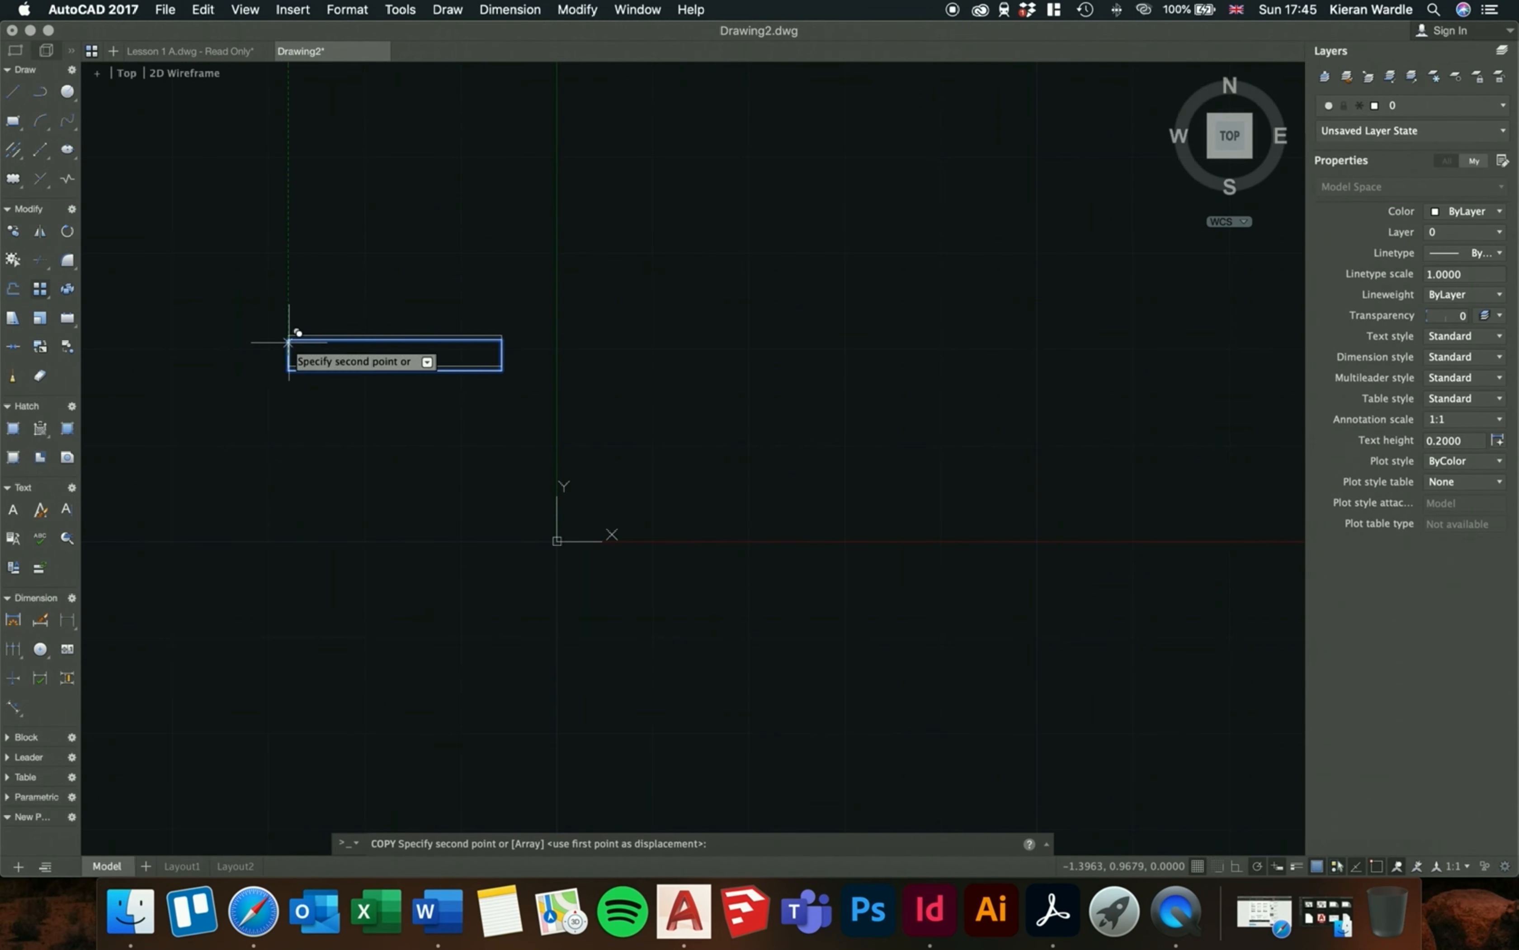
click(288, 263)
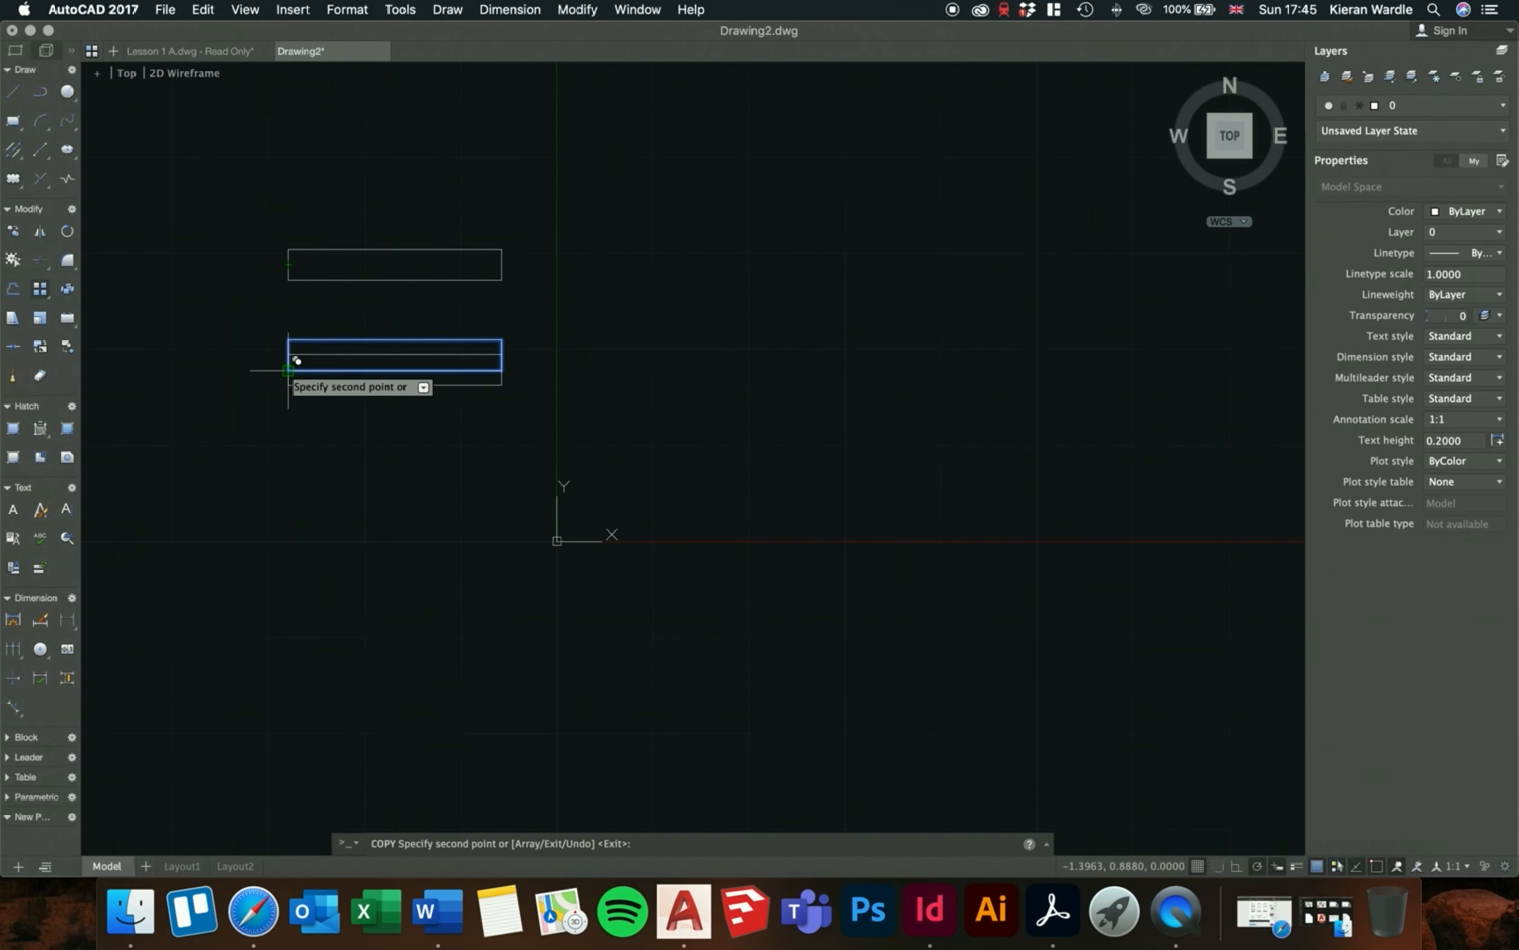
key(Return)
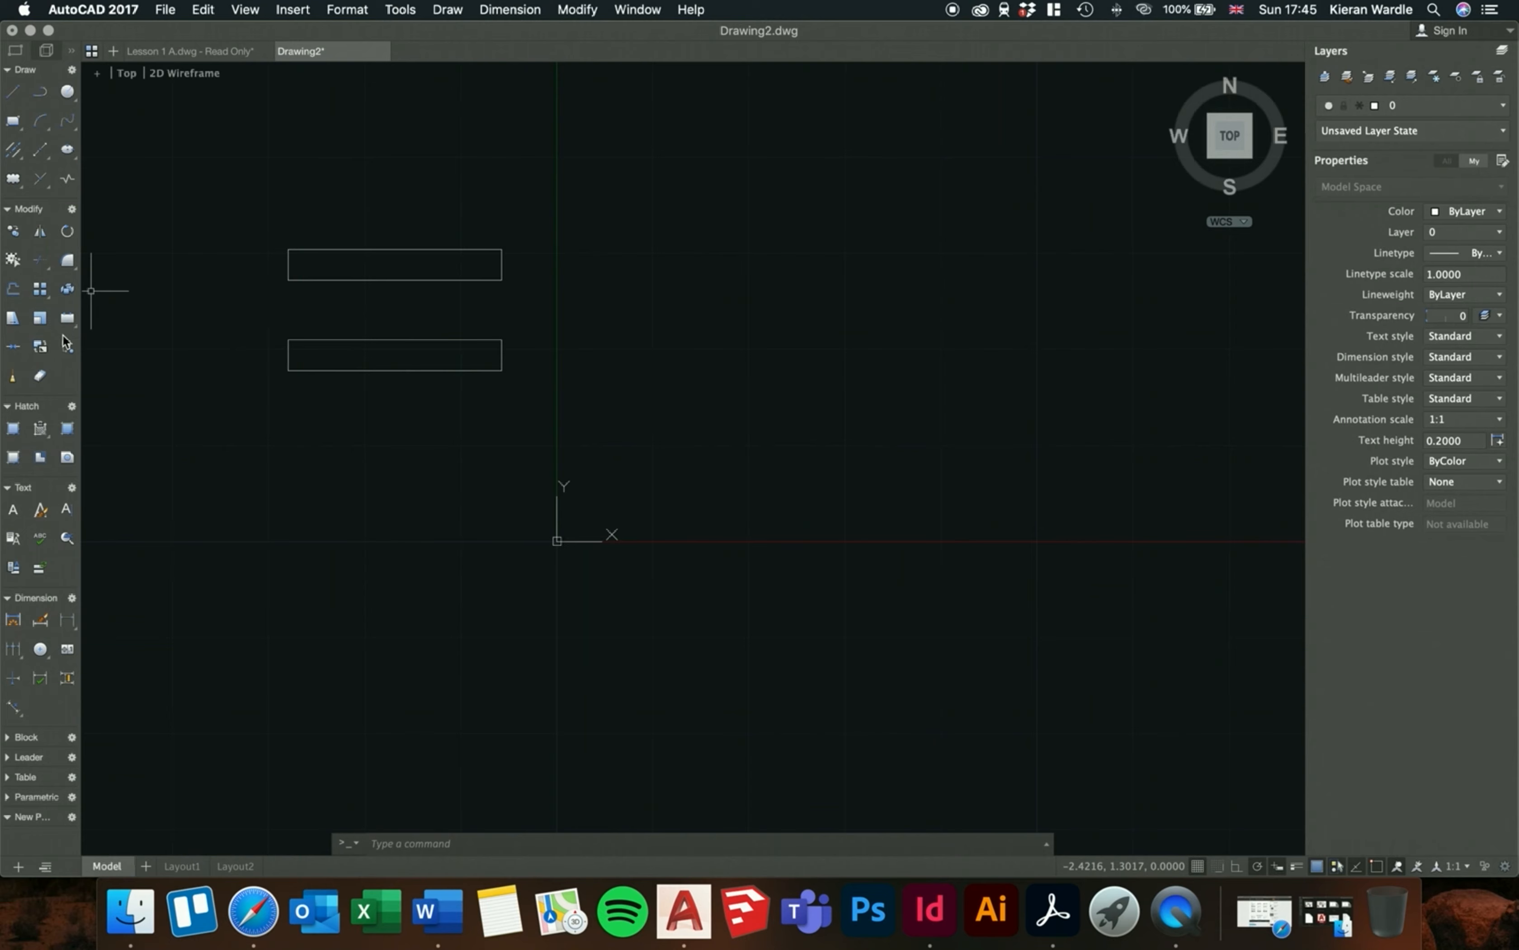
- Delete both rectangles from the drawing
click(180, 196)
click(525, 394)
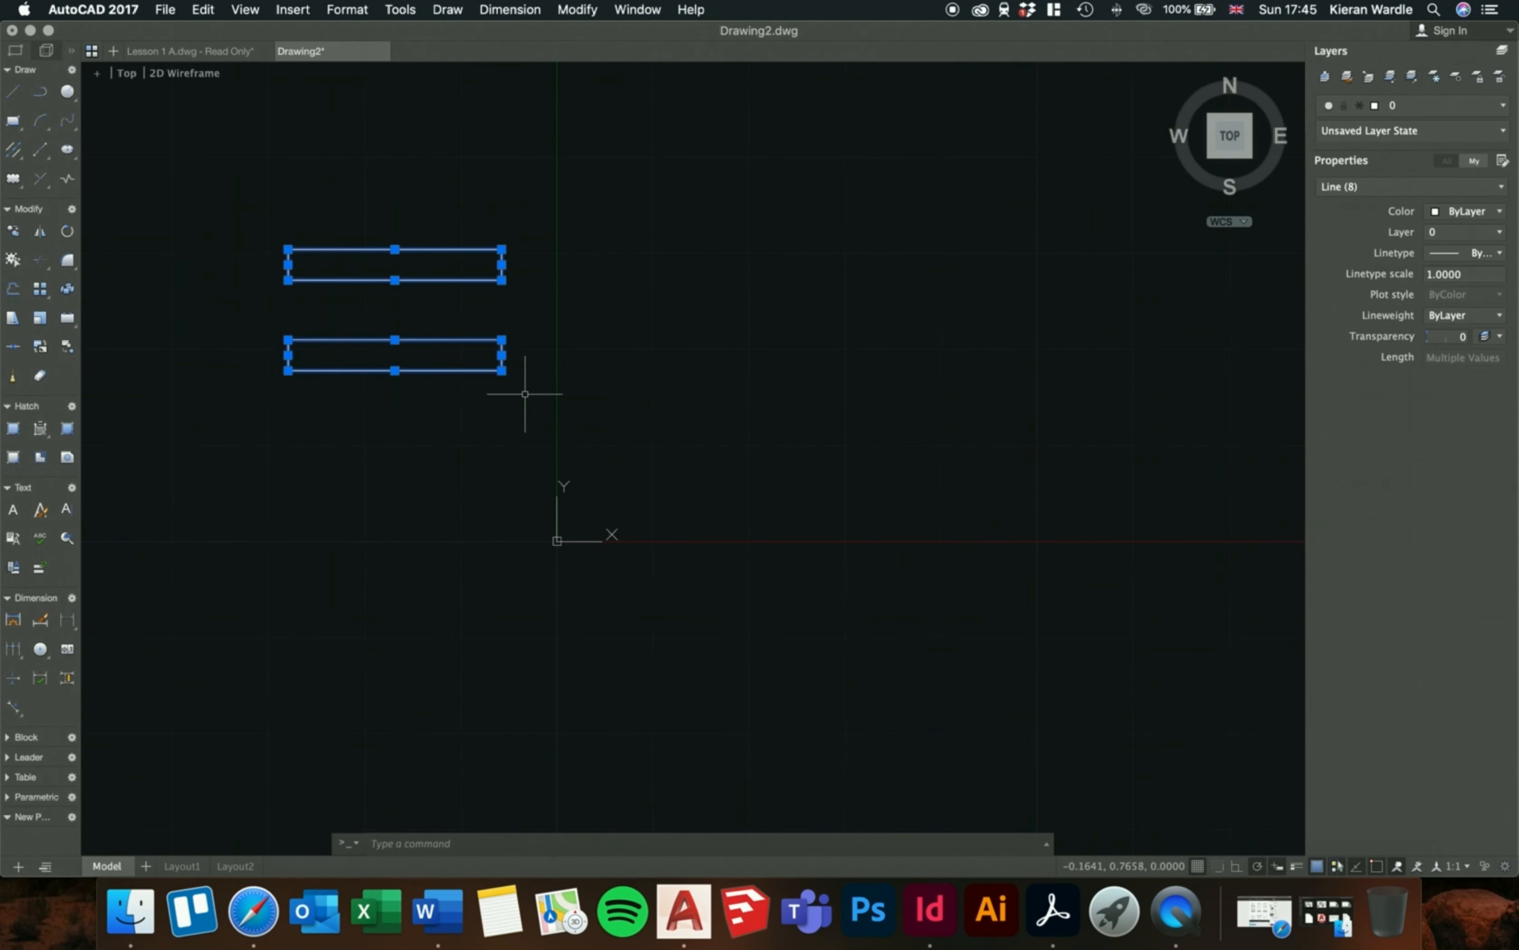
key(Delete)
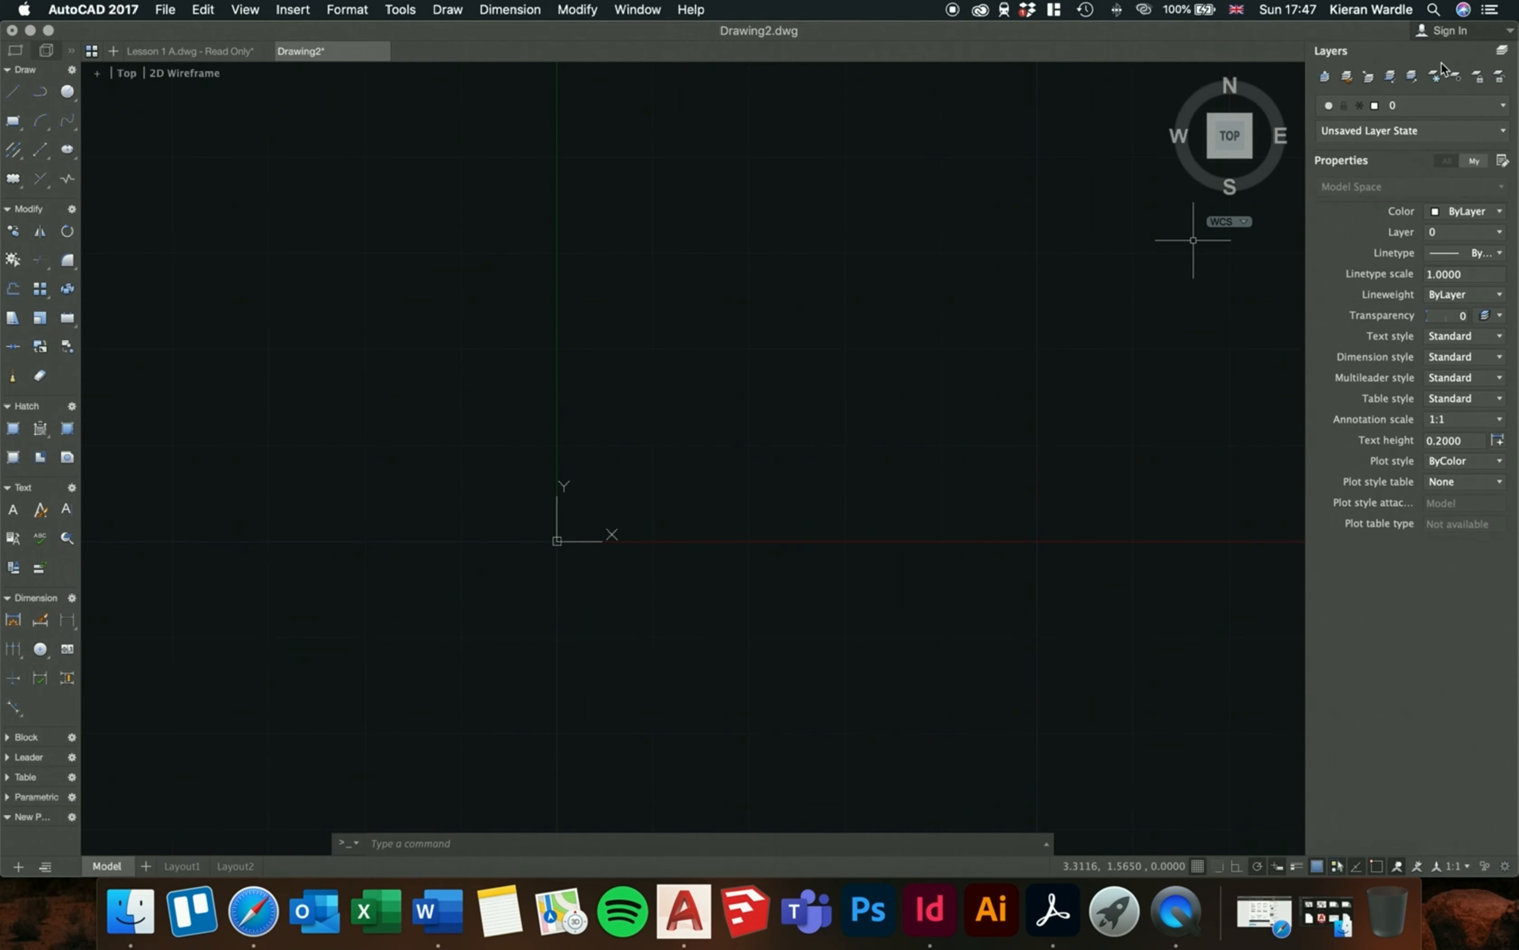
- Examine the available color, layer and linetype options in the drawing's properties
click(1453, 212)
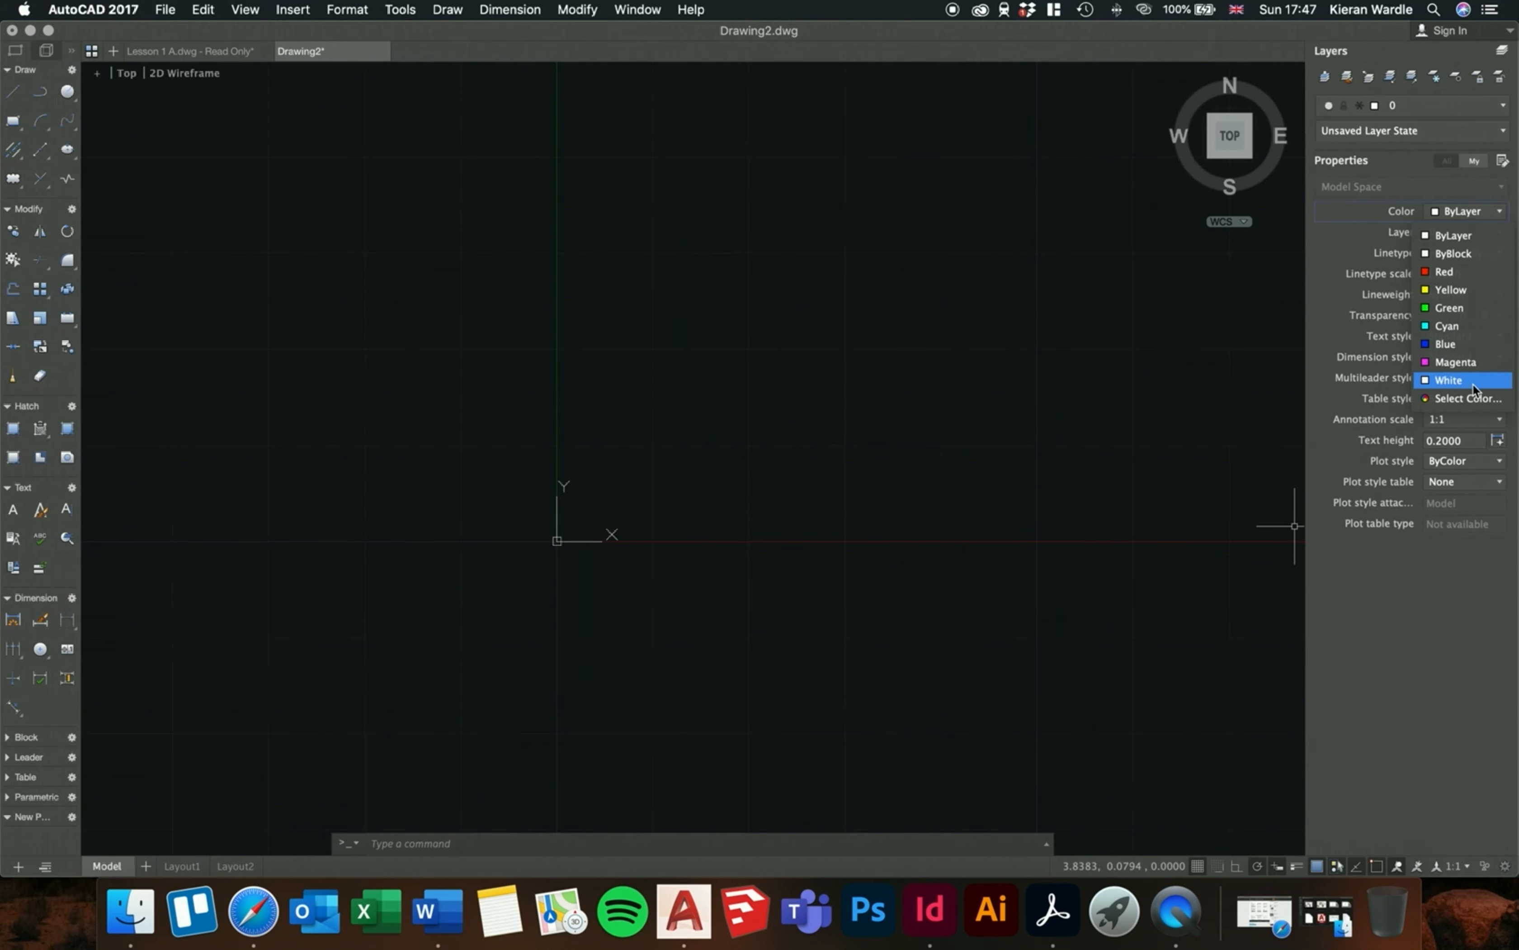
click(1469, 213)
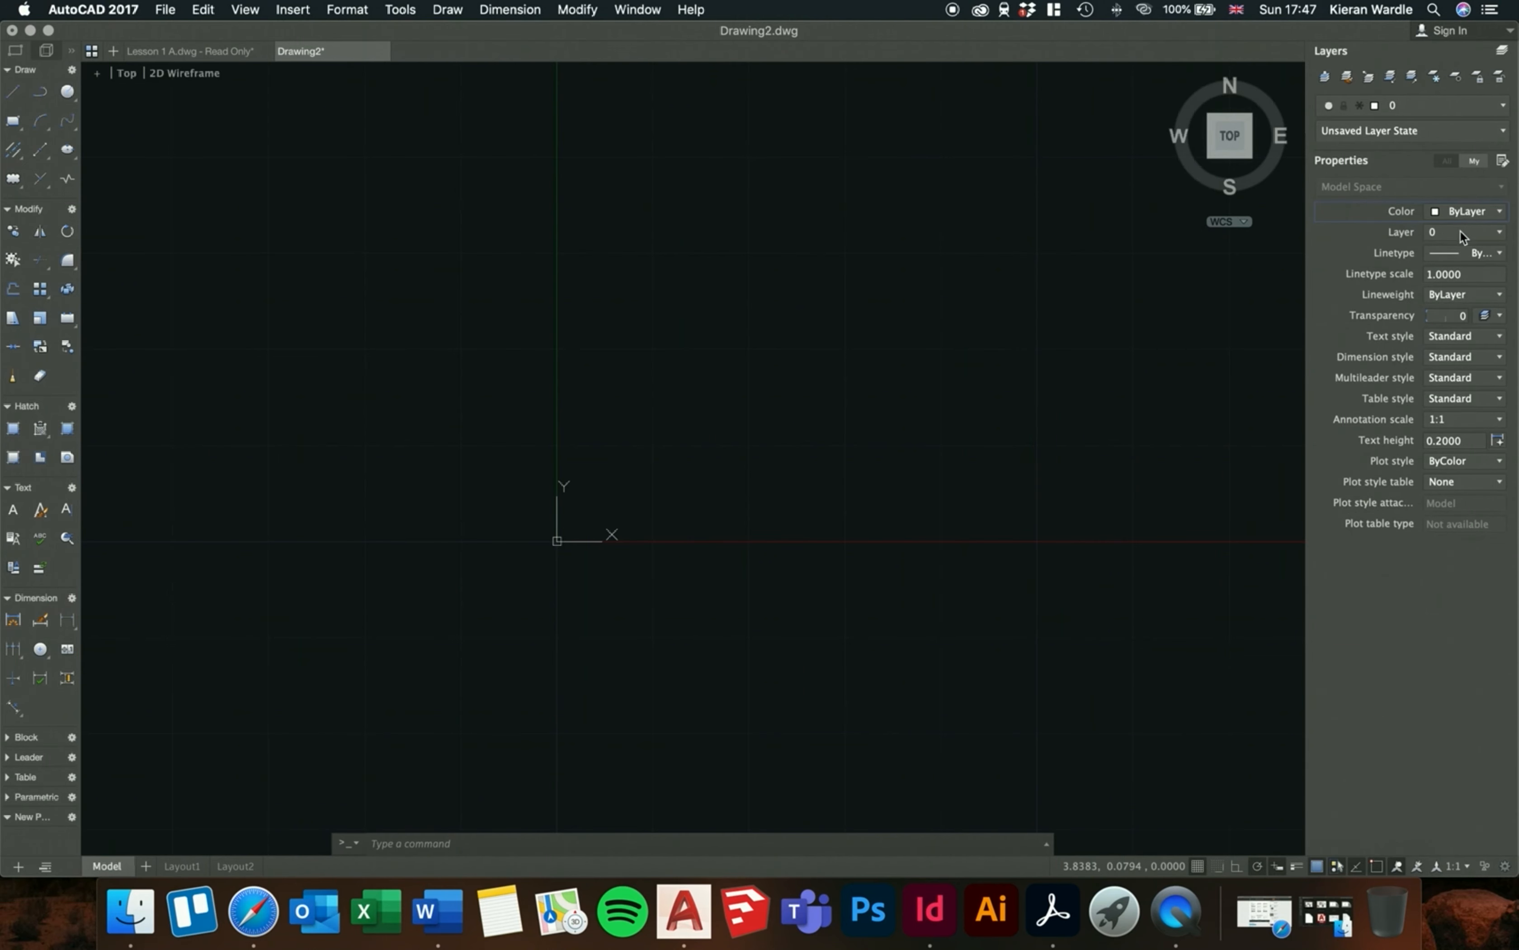
click(1460, 232)
click(1459, 254)
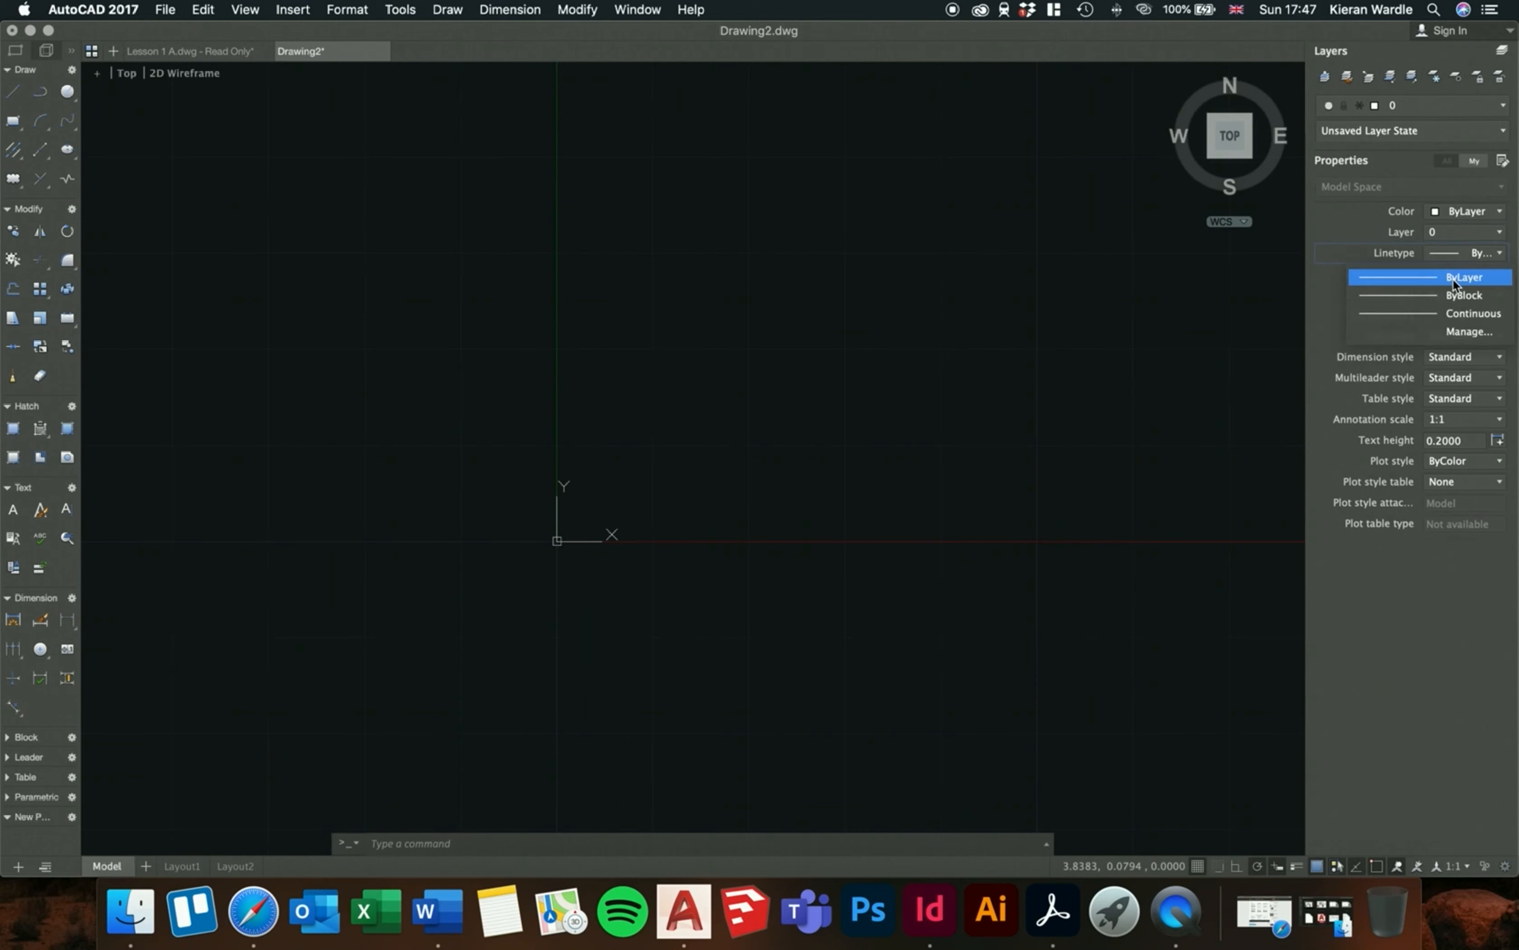
click(1458, 257)
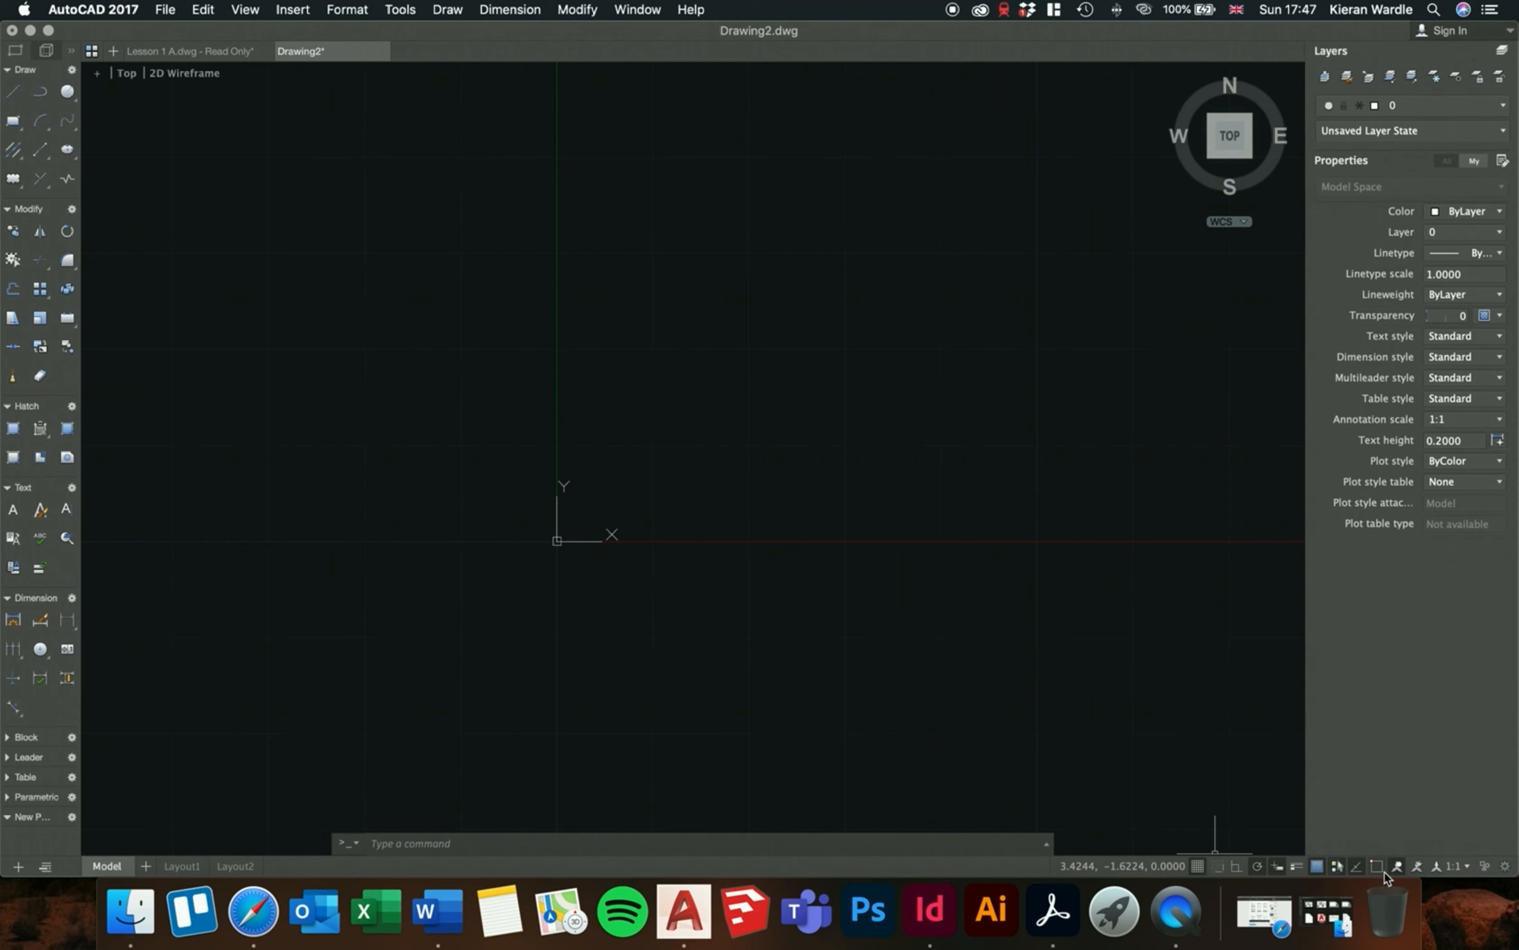
click(1253, 867)
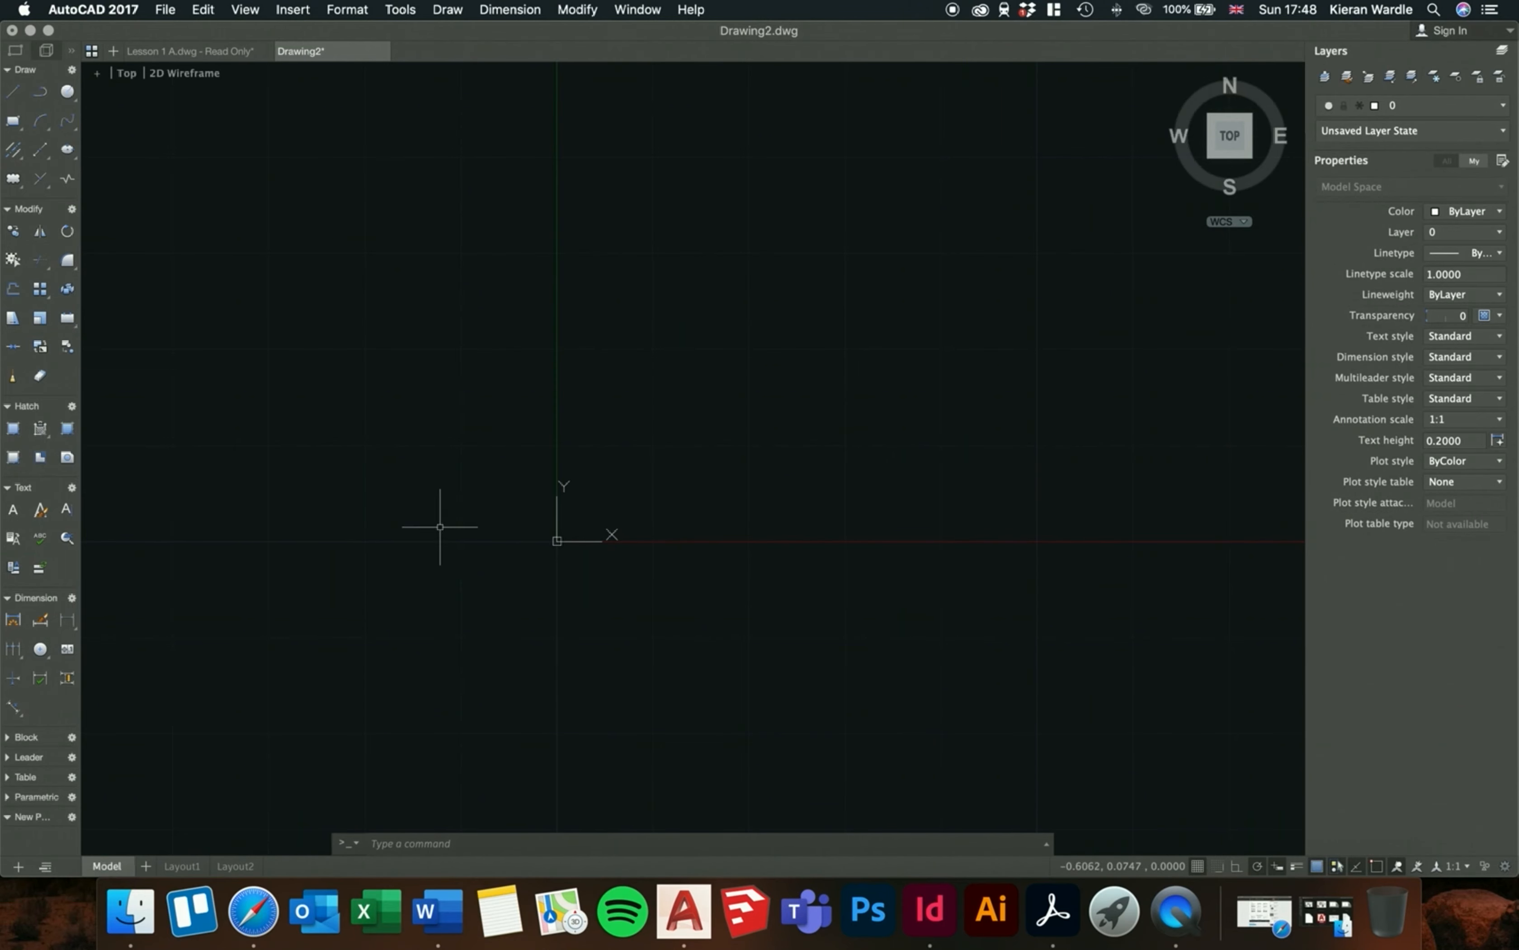
- Draw a horizontal line 2000 units long to the right, starting from a point just above and right of the origin
scroll(311, 619, down, 3)
scroll(312, 620, down, 3)
scroll(567, 652, down, 2)
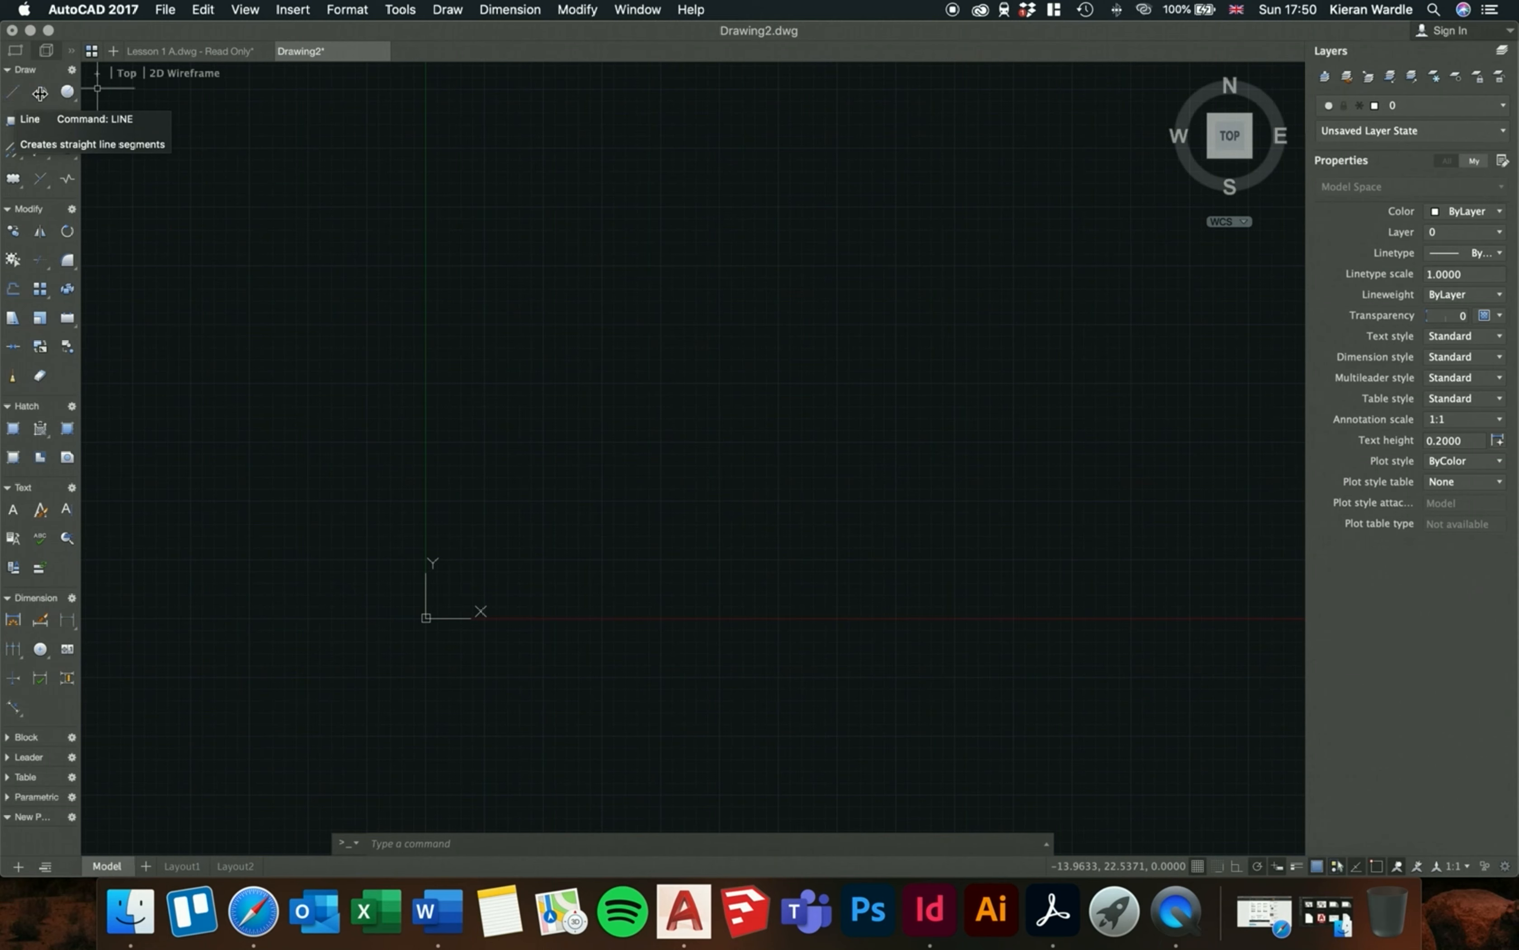
click(12, 91)
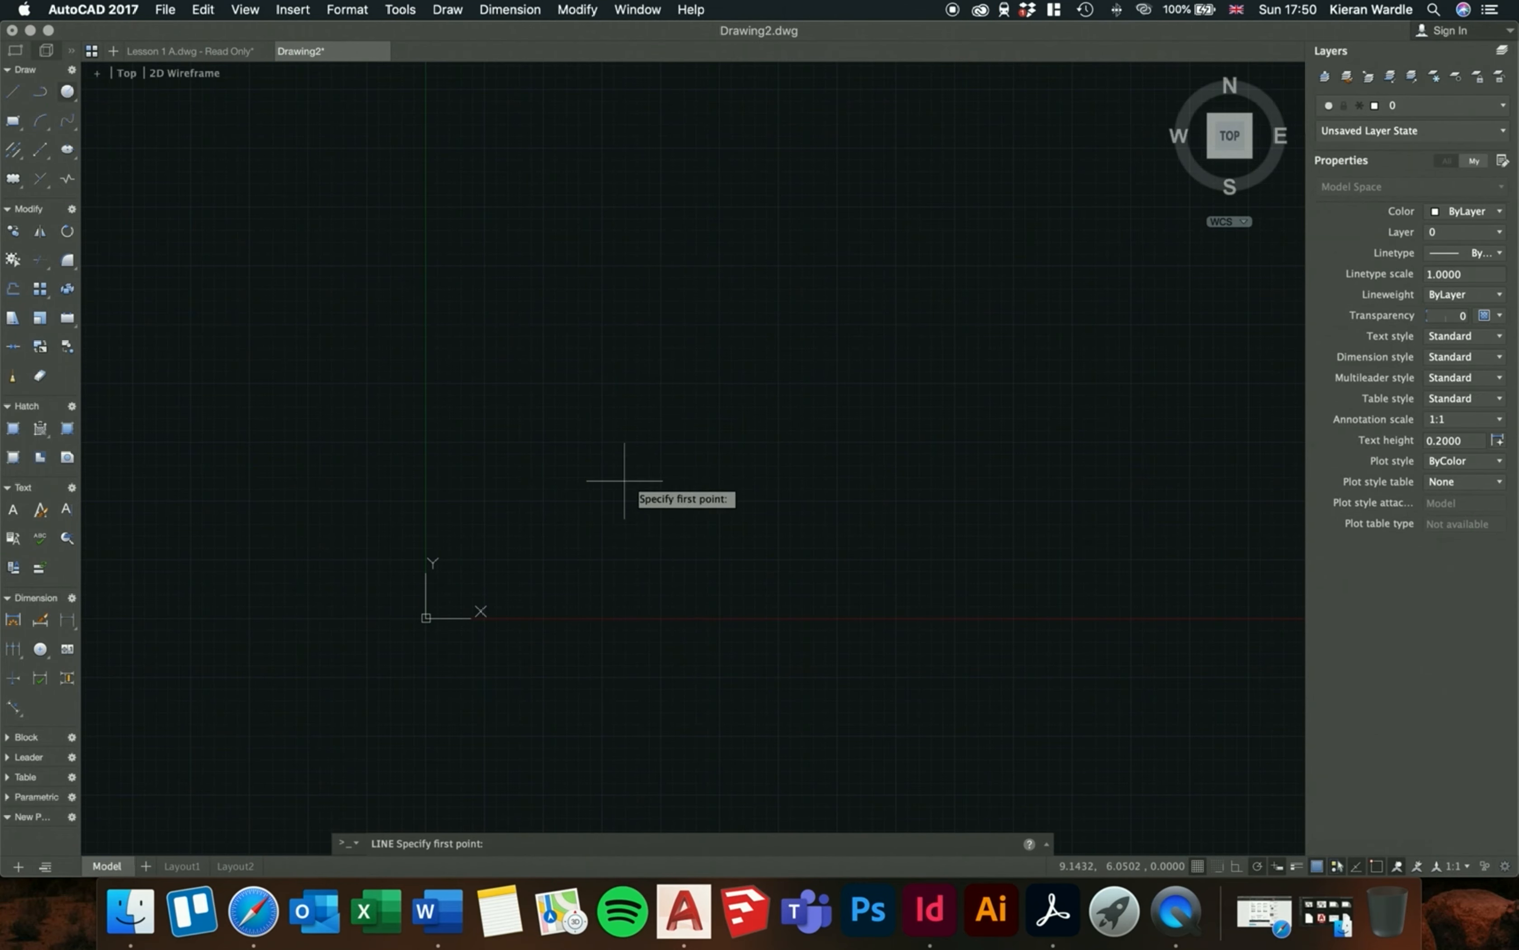
click(506, 334)
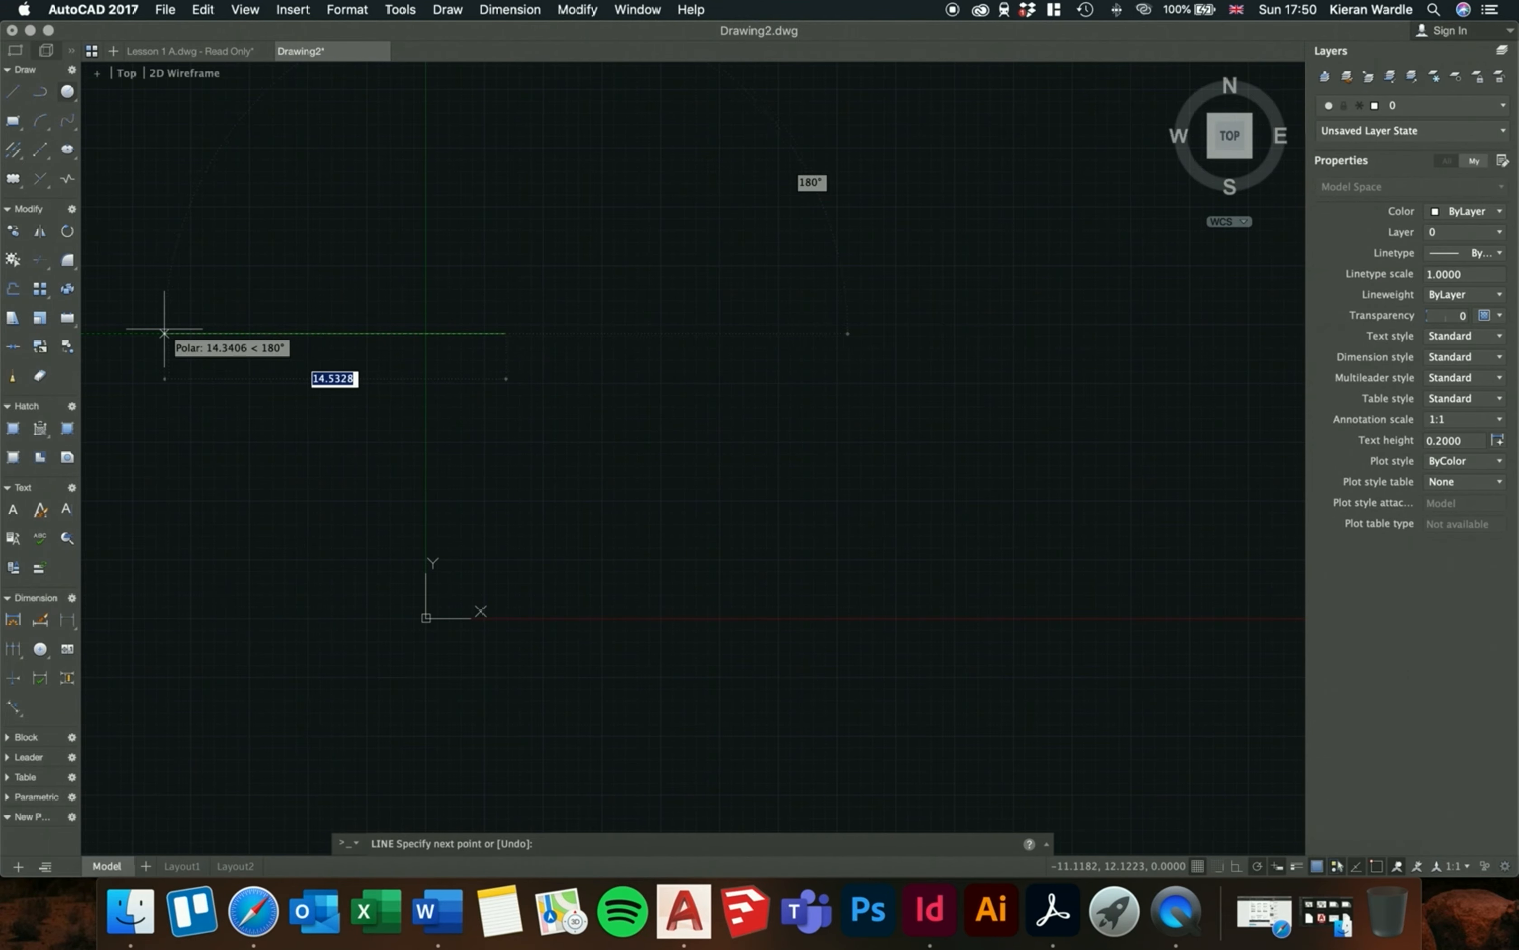
scroll(166, 333, up, 1)
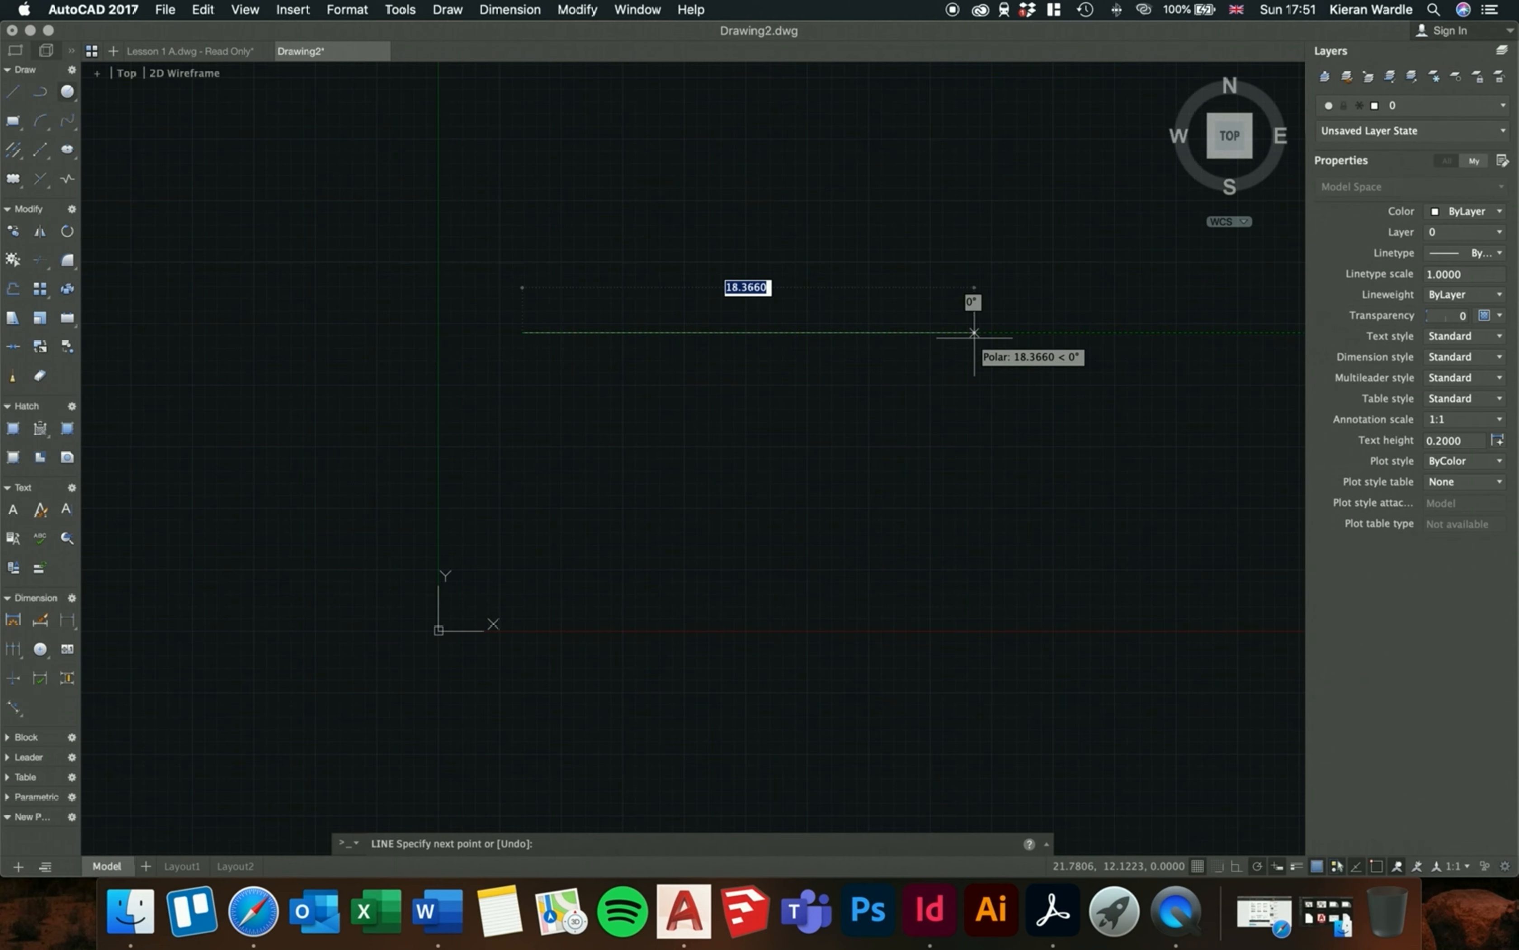
text(2000)
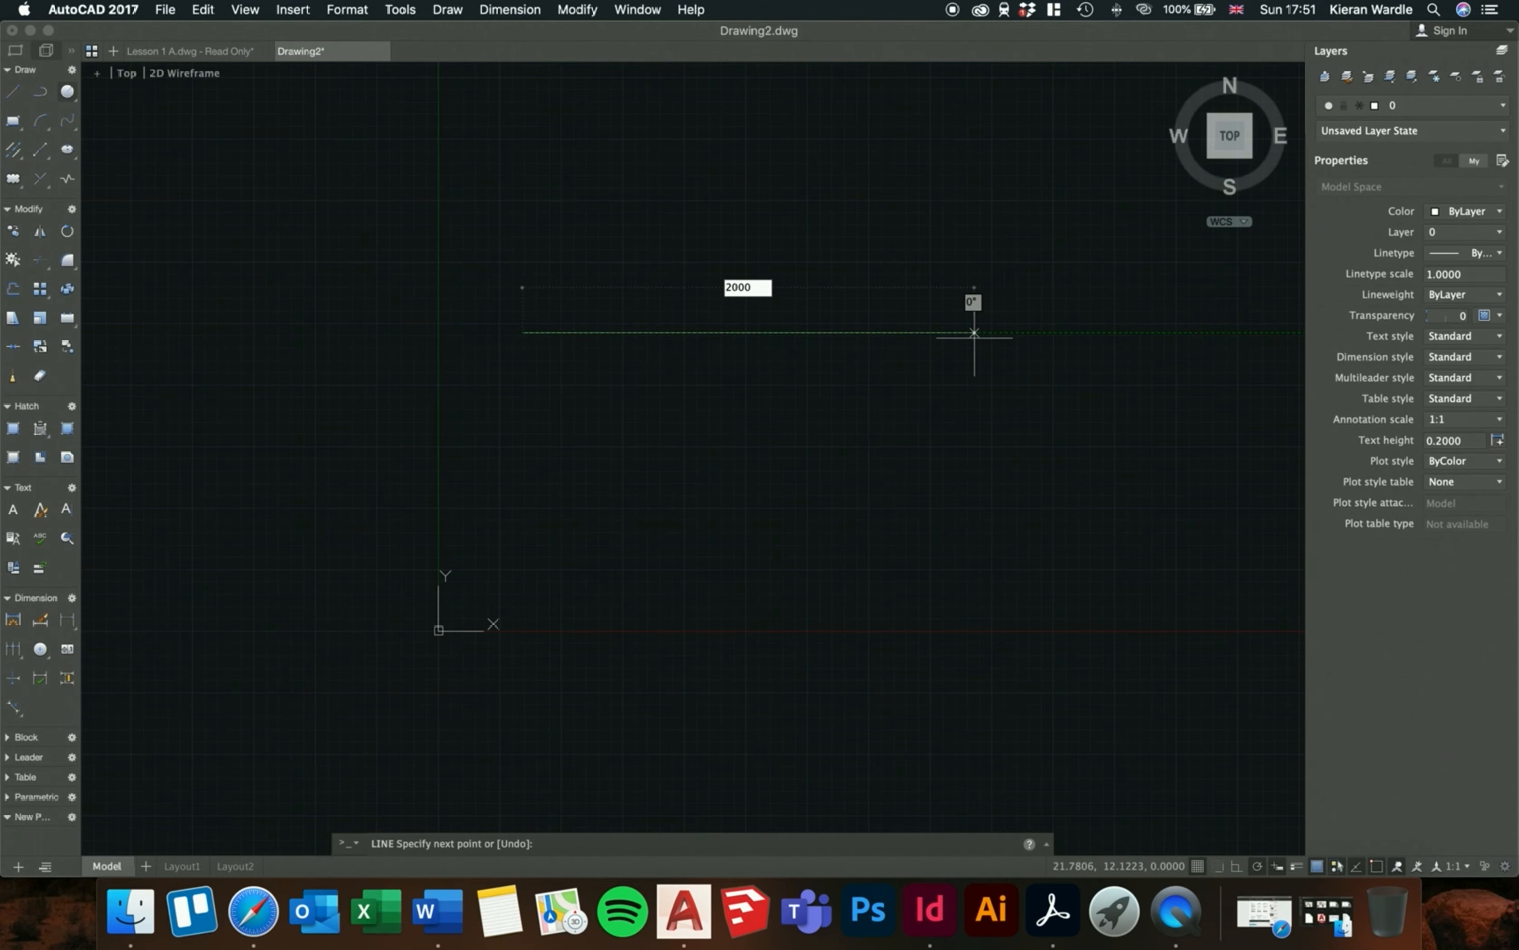
key(Return)
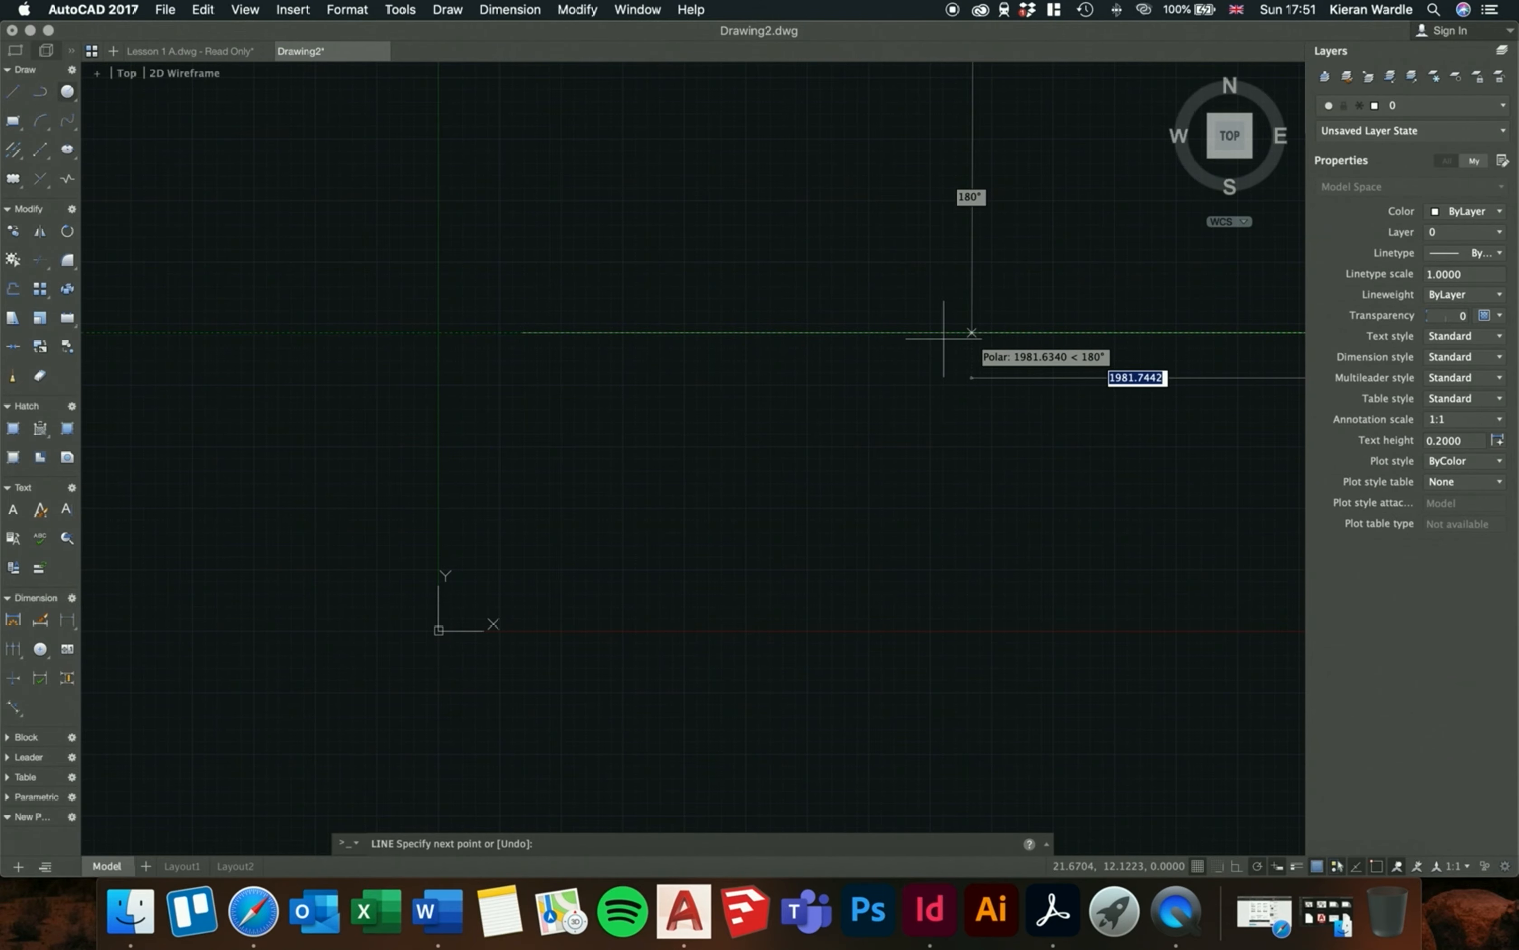
- Continue from the line's right end with segments up to about Y 802, left to about X 718 and down to about Y 268
scroll(443, 358, down, 5)
scroll(446, 363, down, 12)
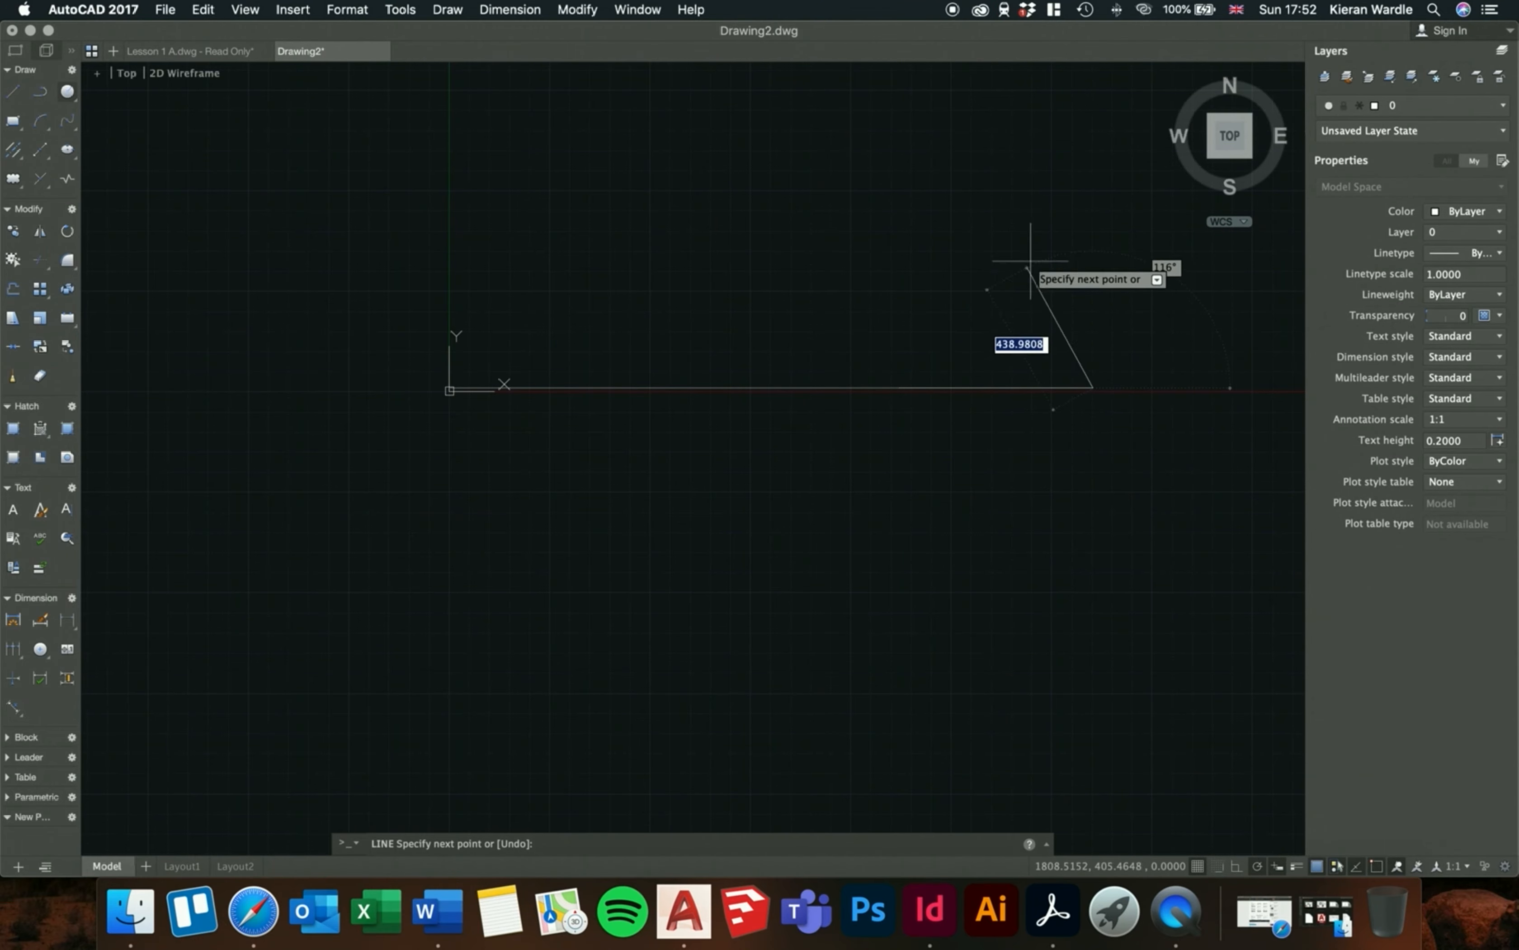
click(1092, 134)
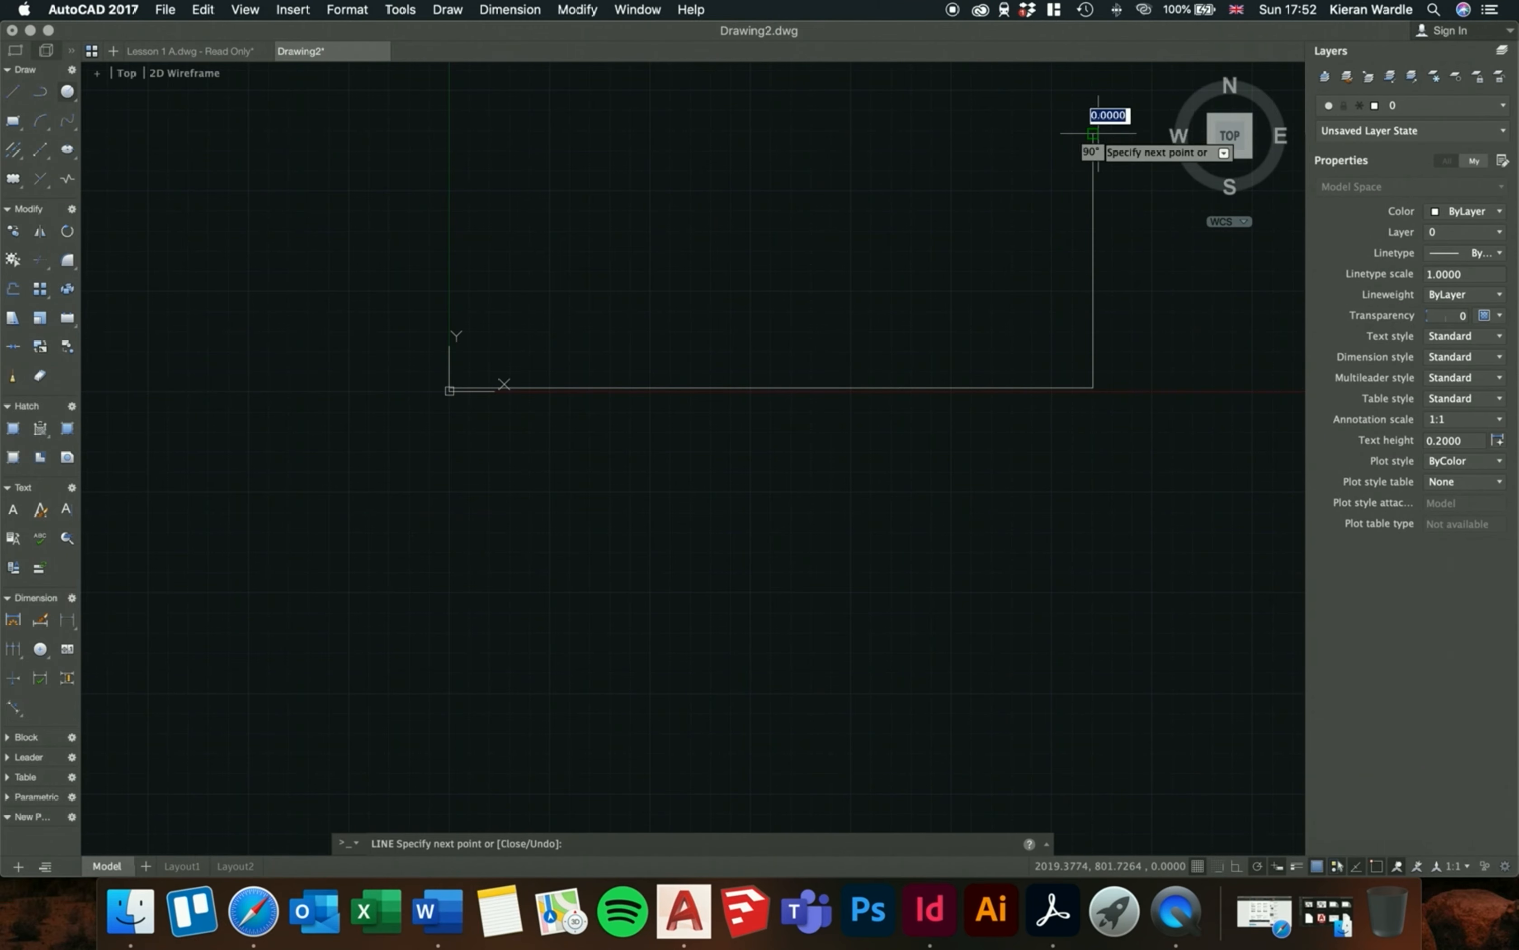
click(686, 134)
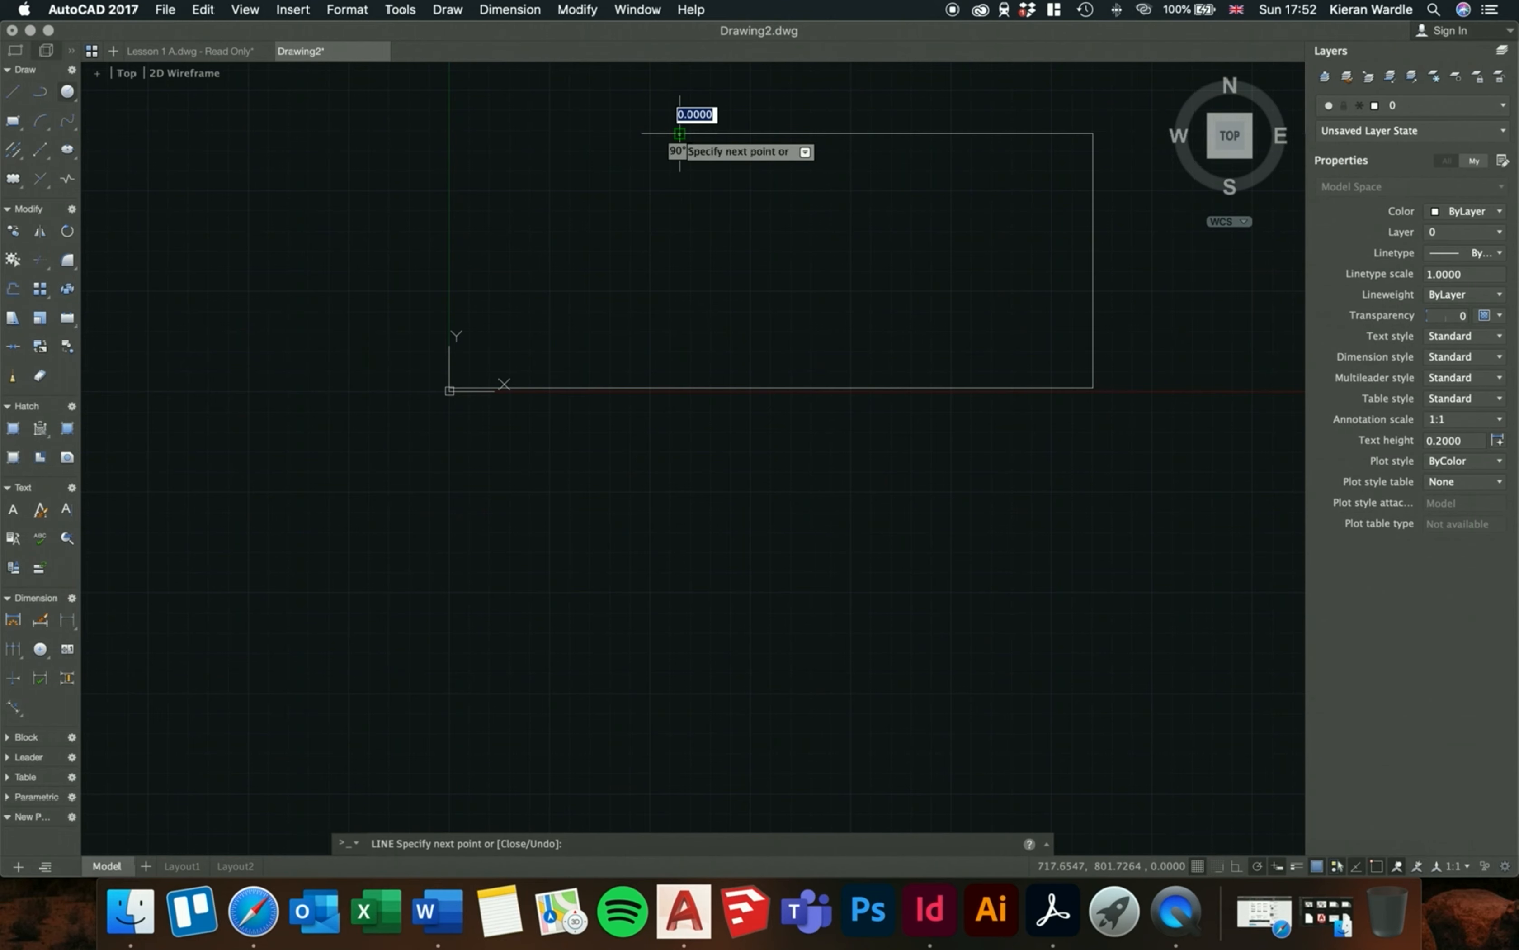
click(679, 305)
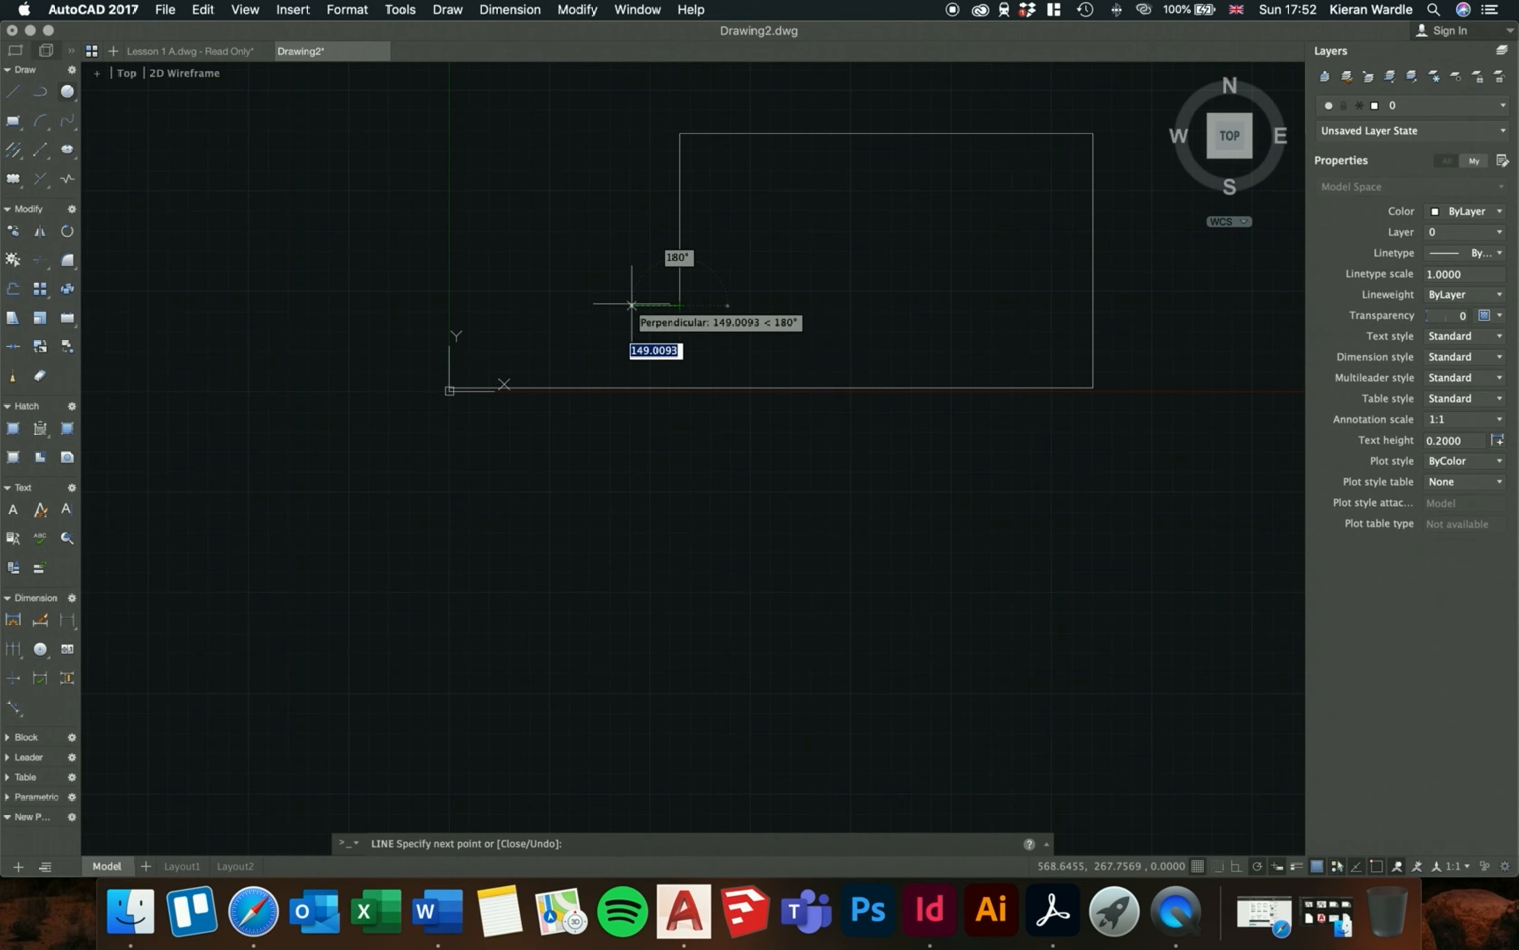
key(Escape)
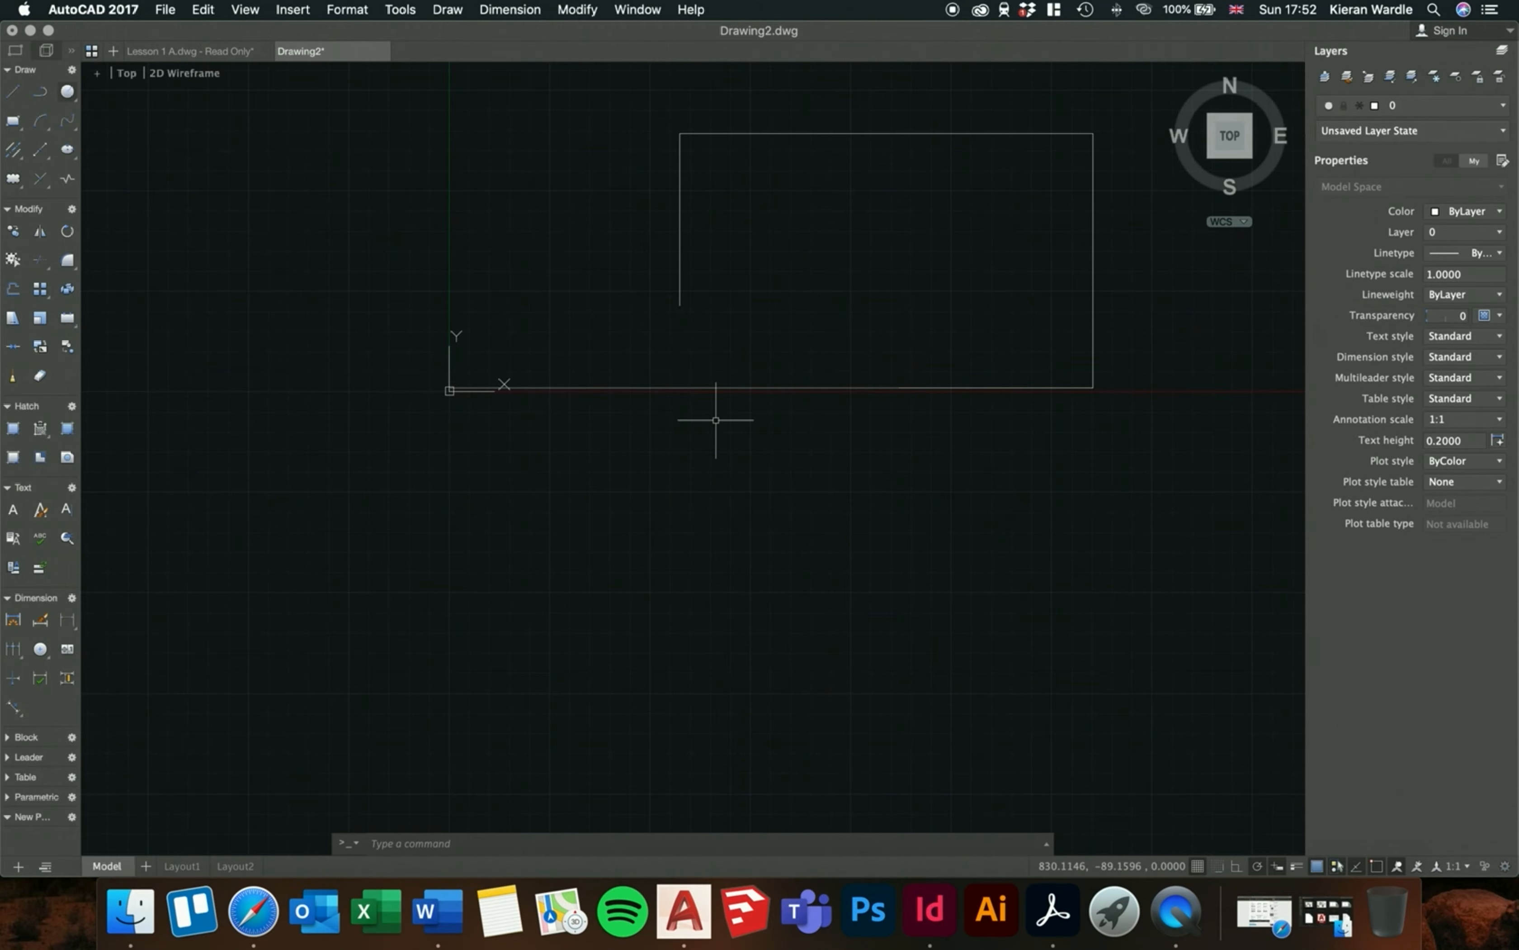
- Select the long horizontal base line to inspect its length and other properties
scroll(716, 419, down, 3)
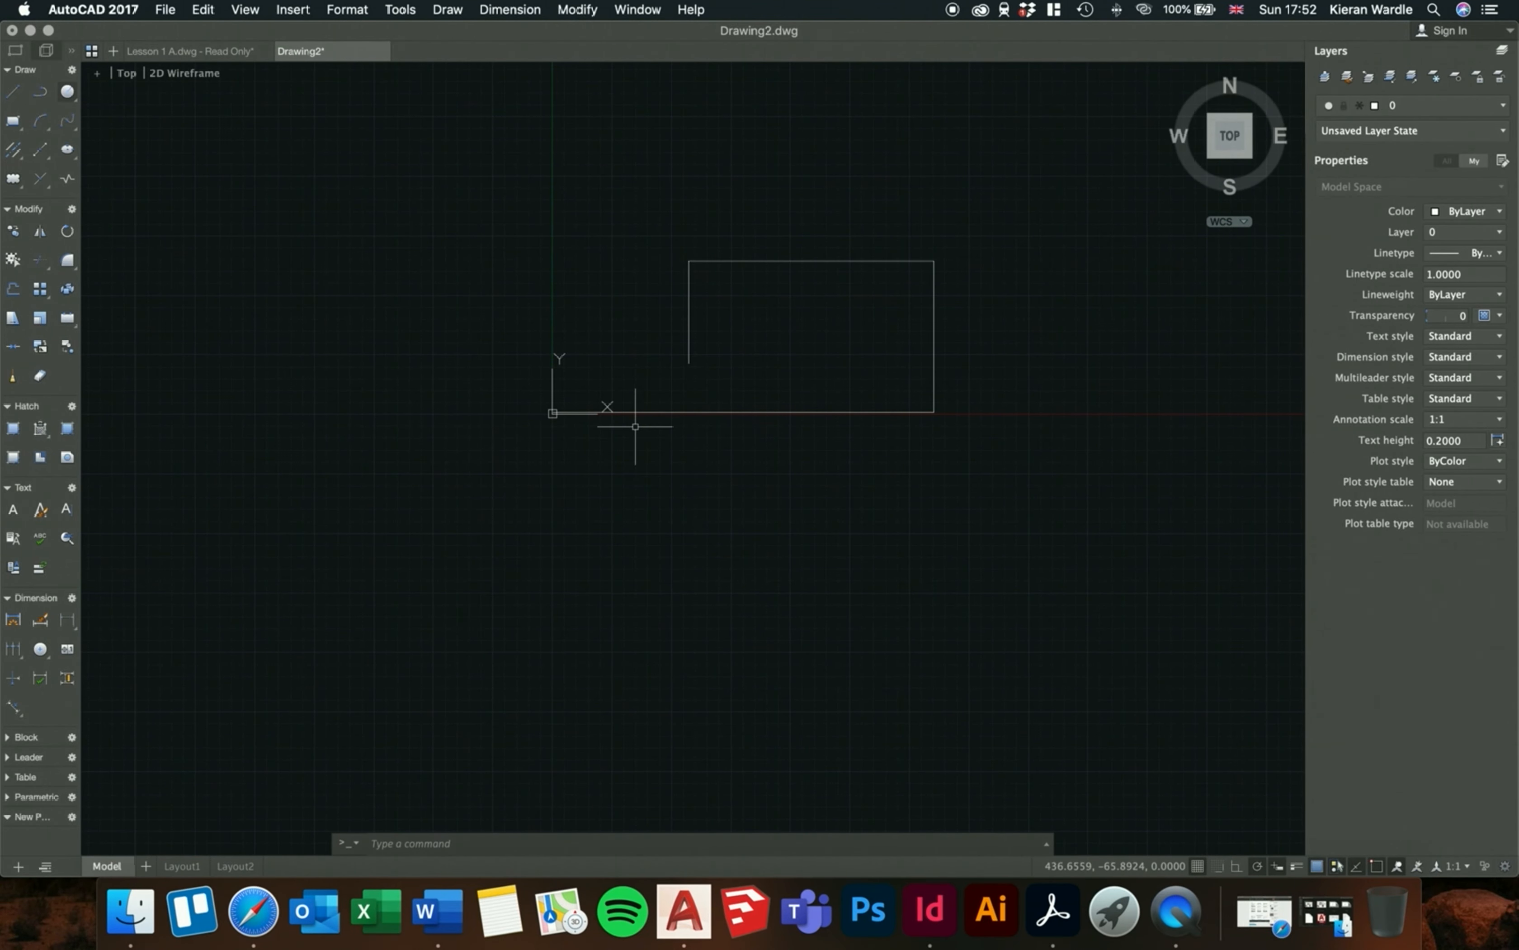
scroll(747, 410, up, 3)
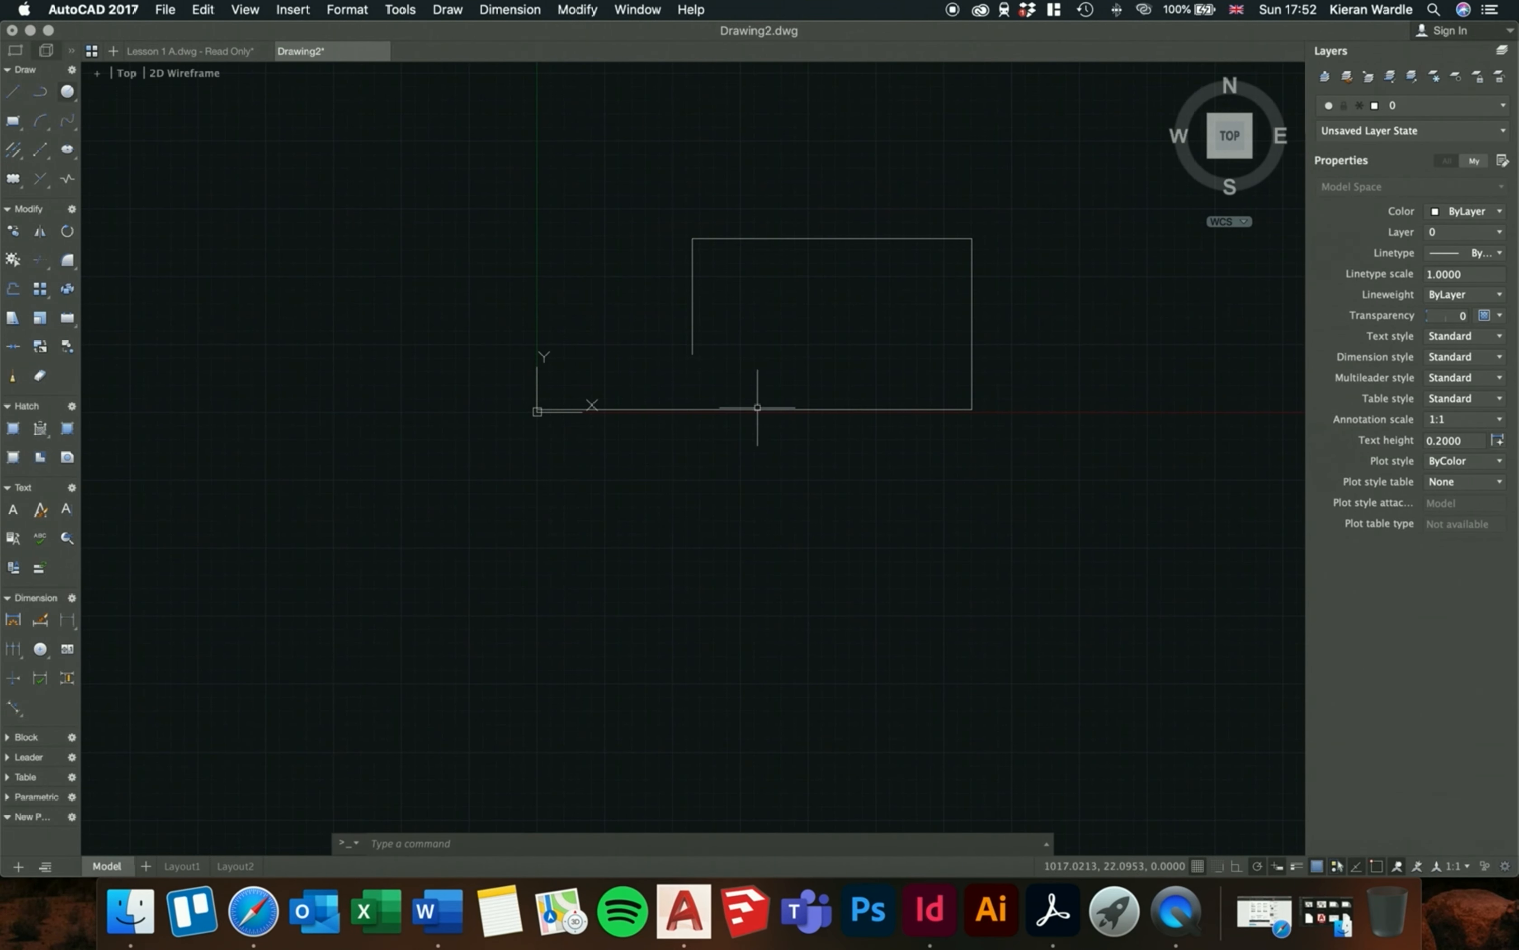
click(657, 409)
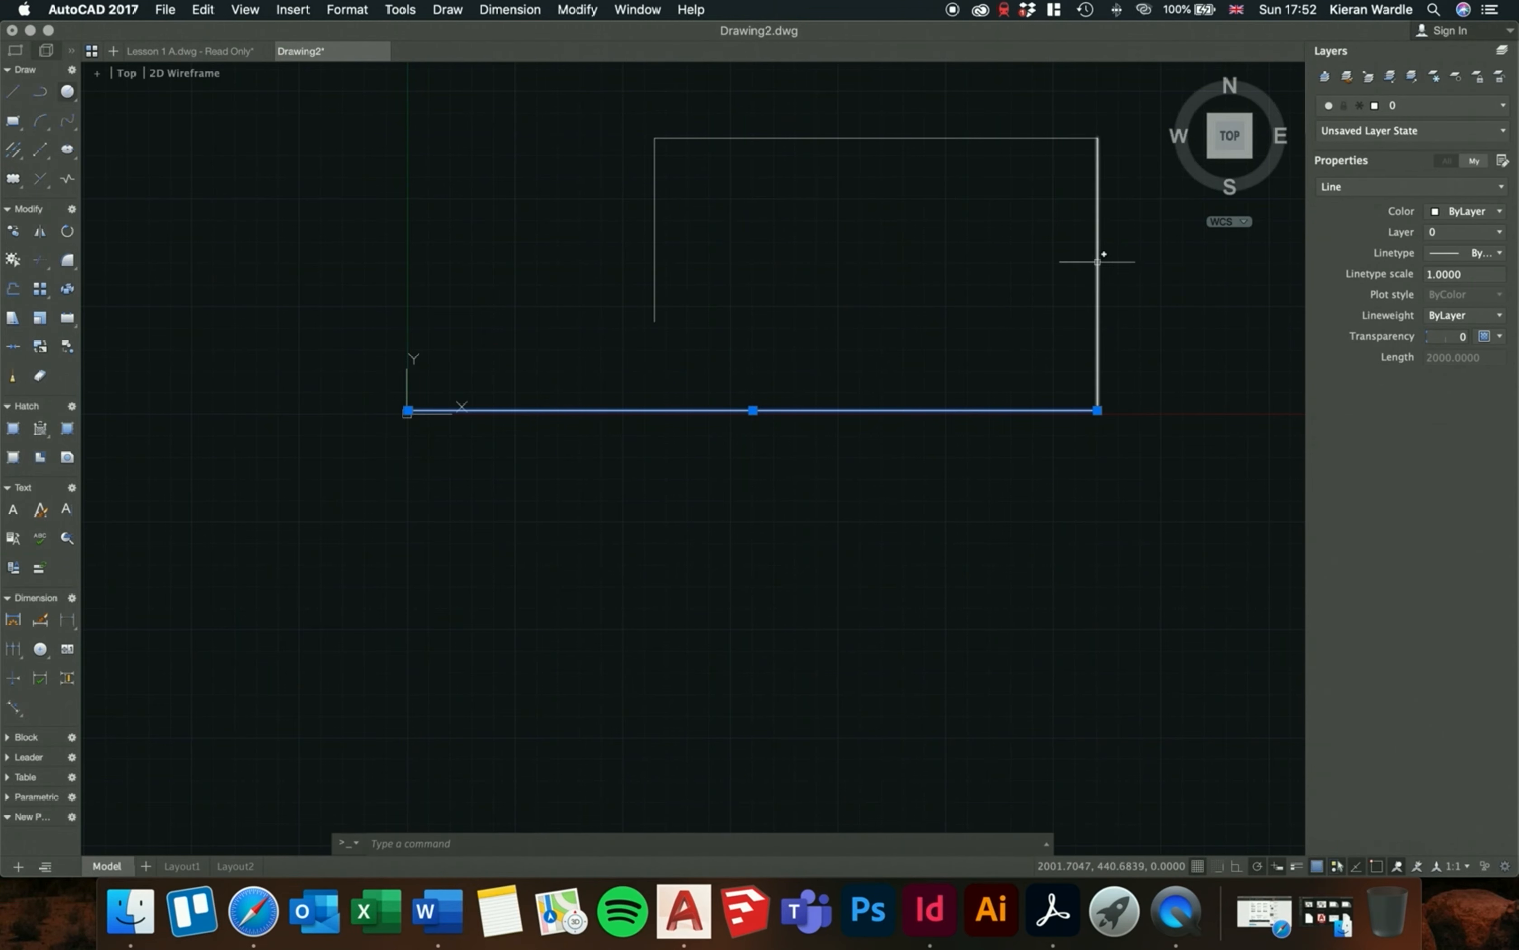
key(Escape)
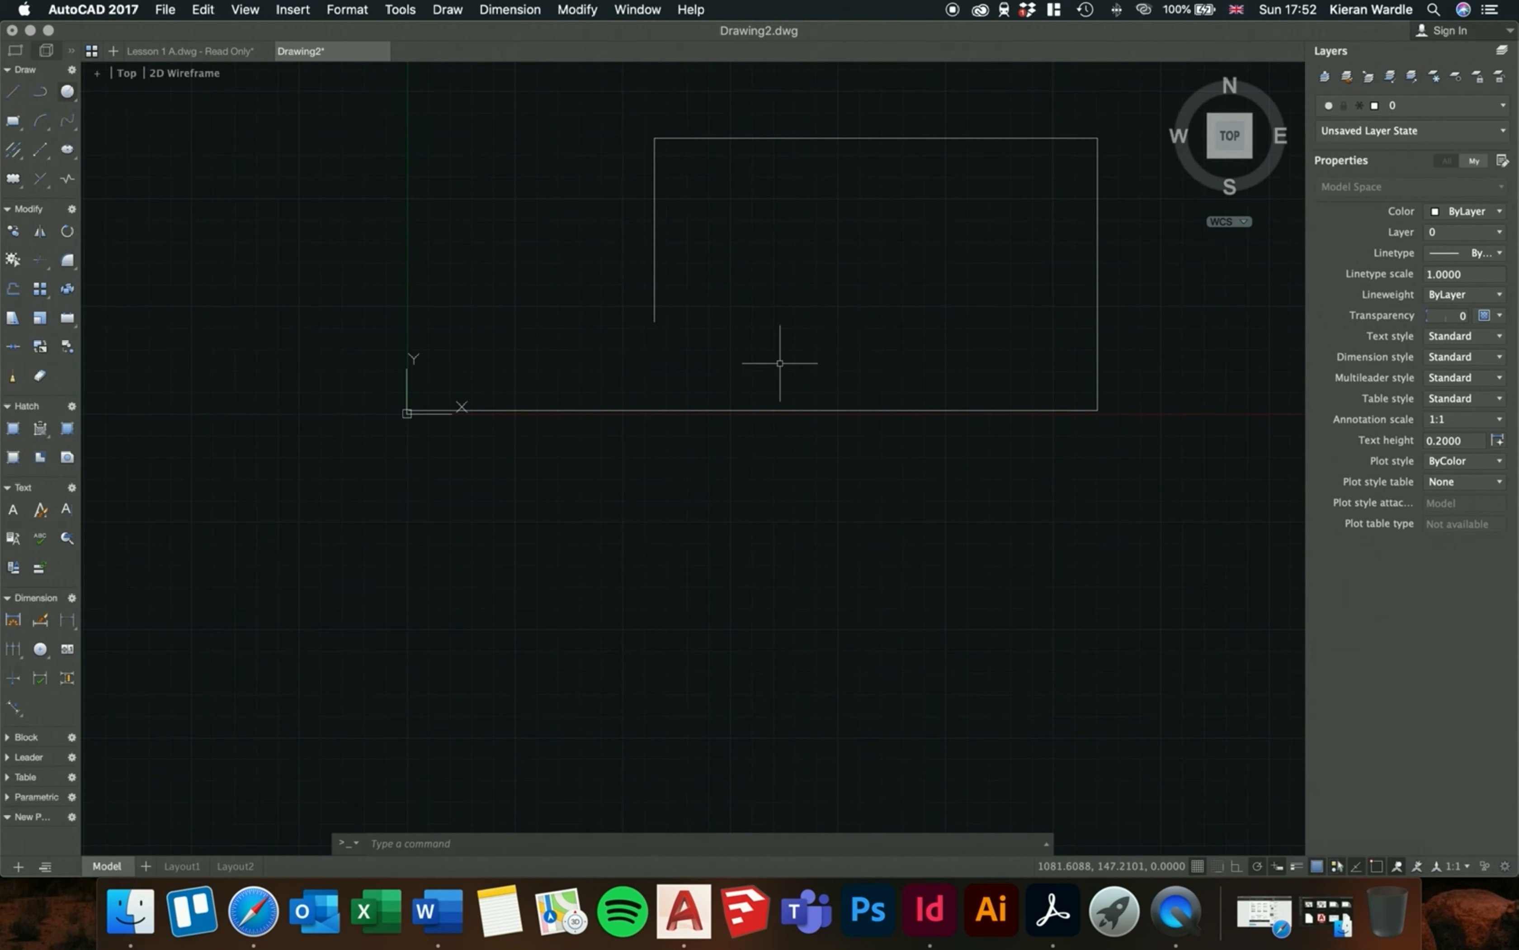
click(714, 410)
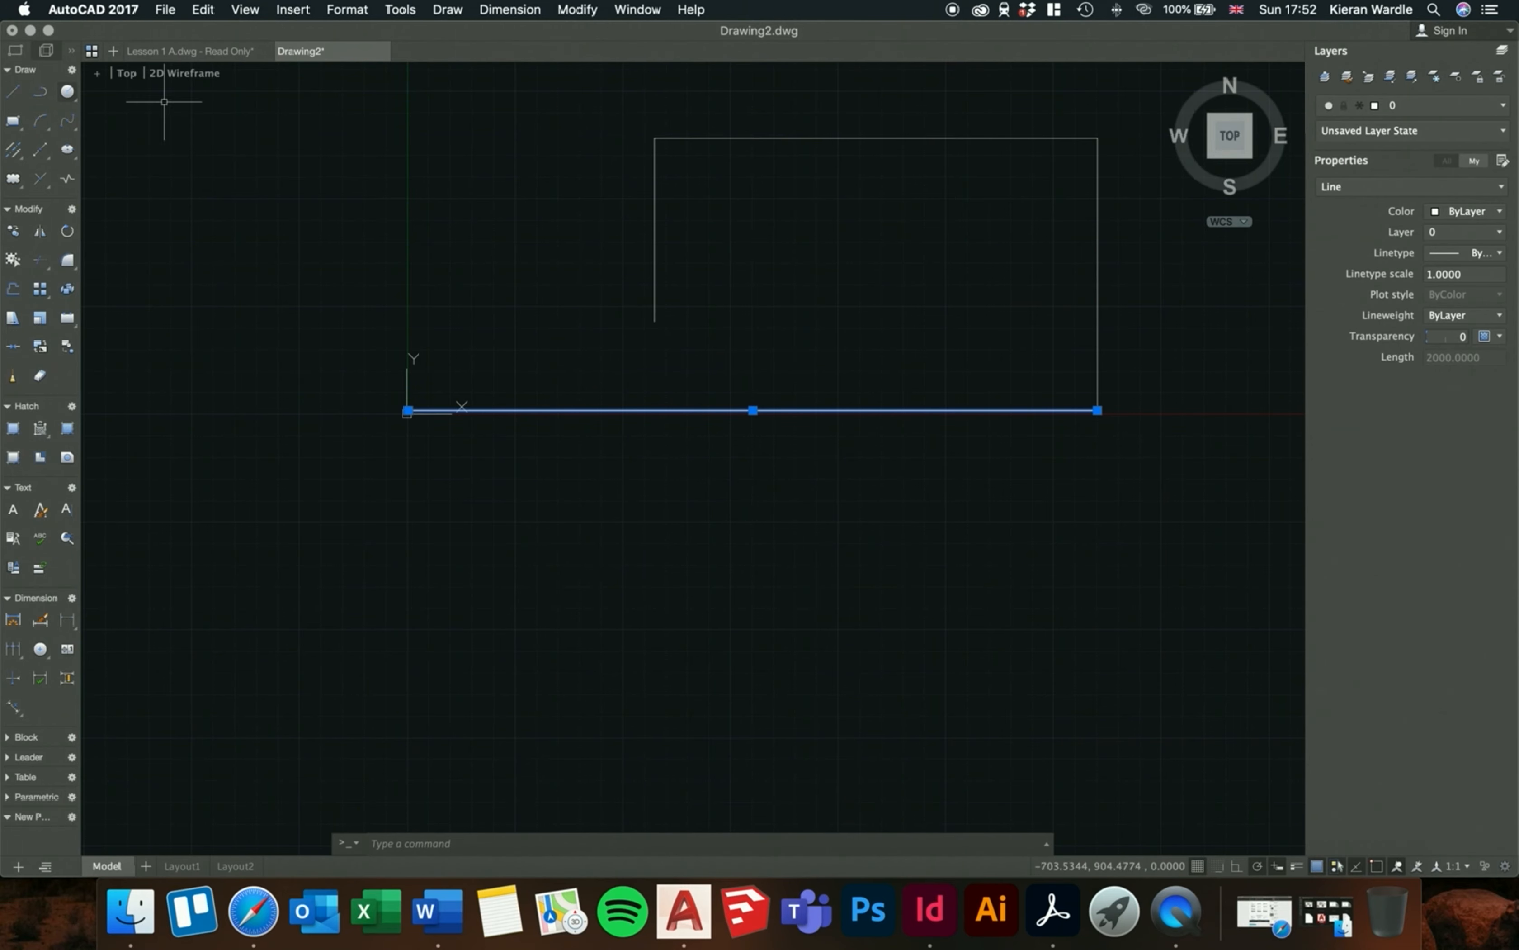
- Add the right, upper and left lines to the selected base line, and clear the whole selection
click(1098, 351)
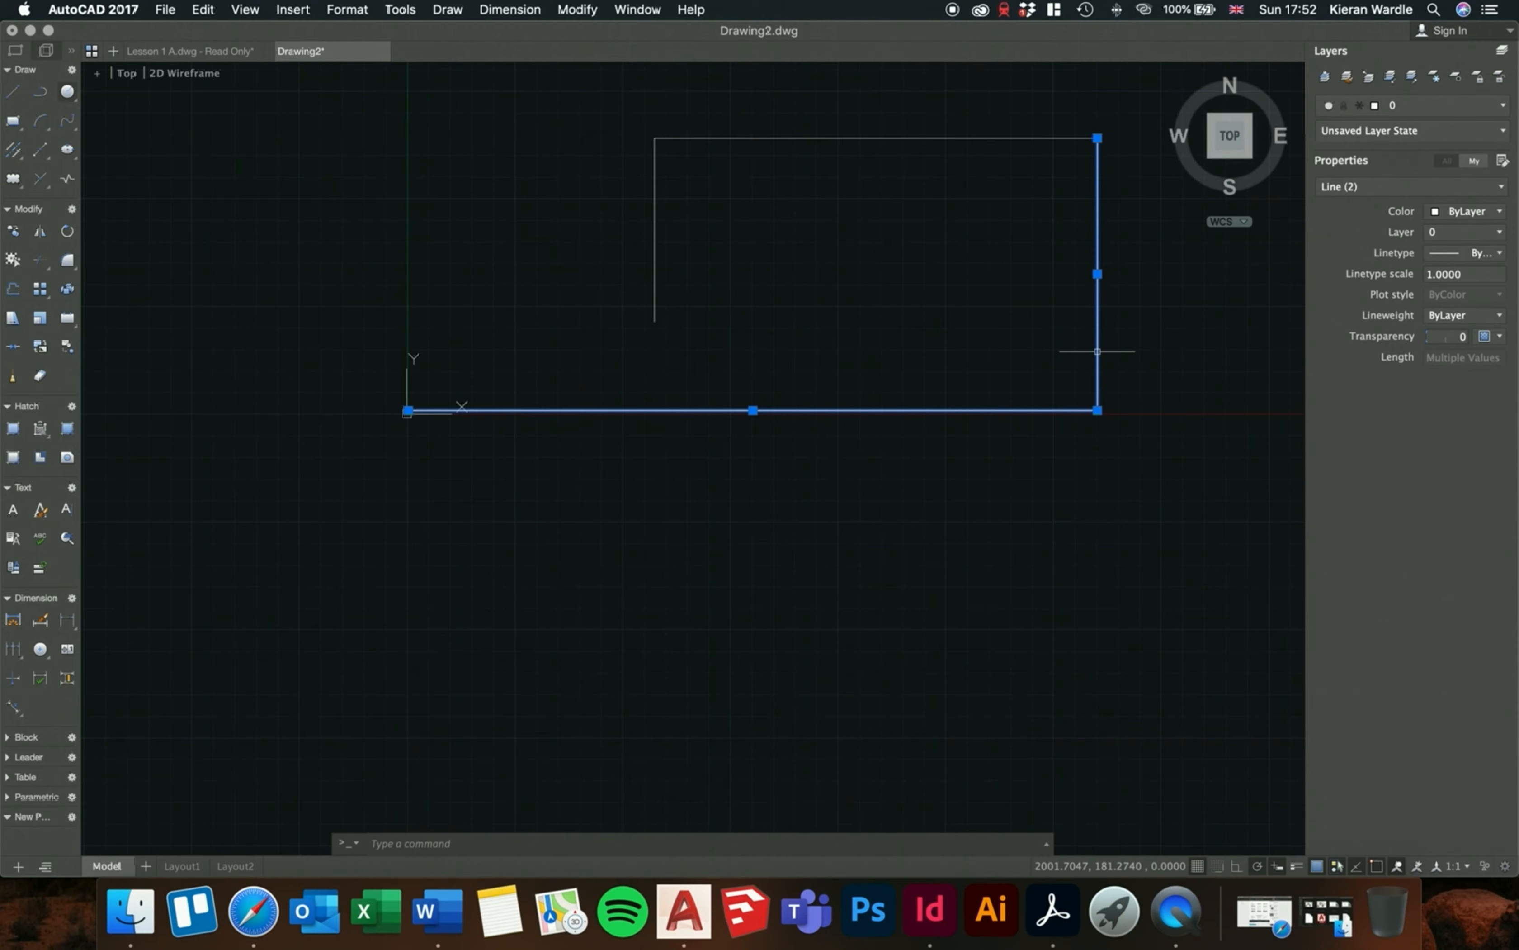
click(889, 139)
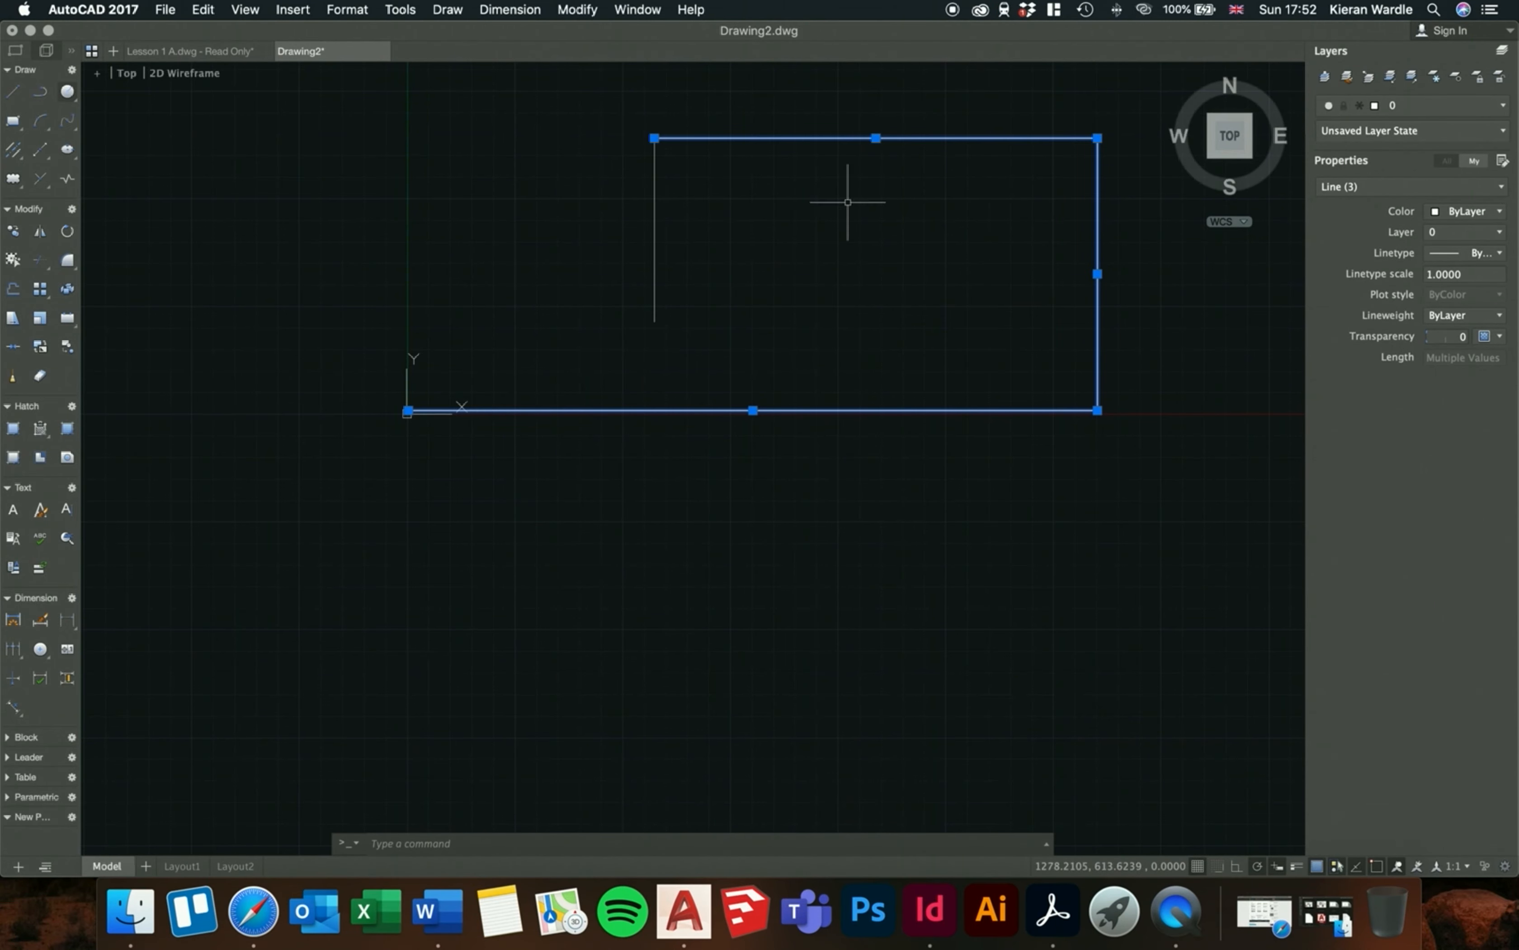
click(653, 254)
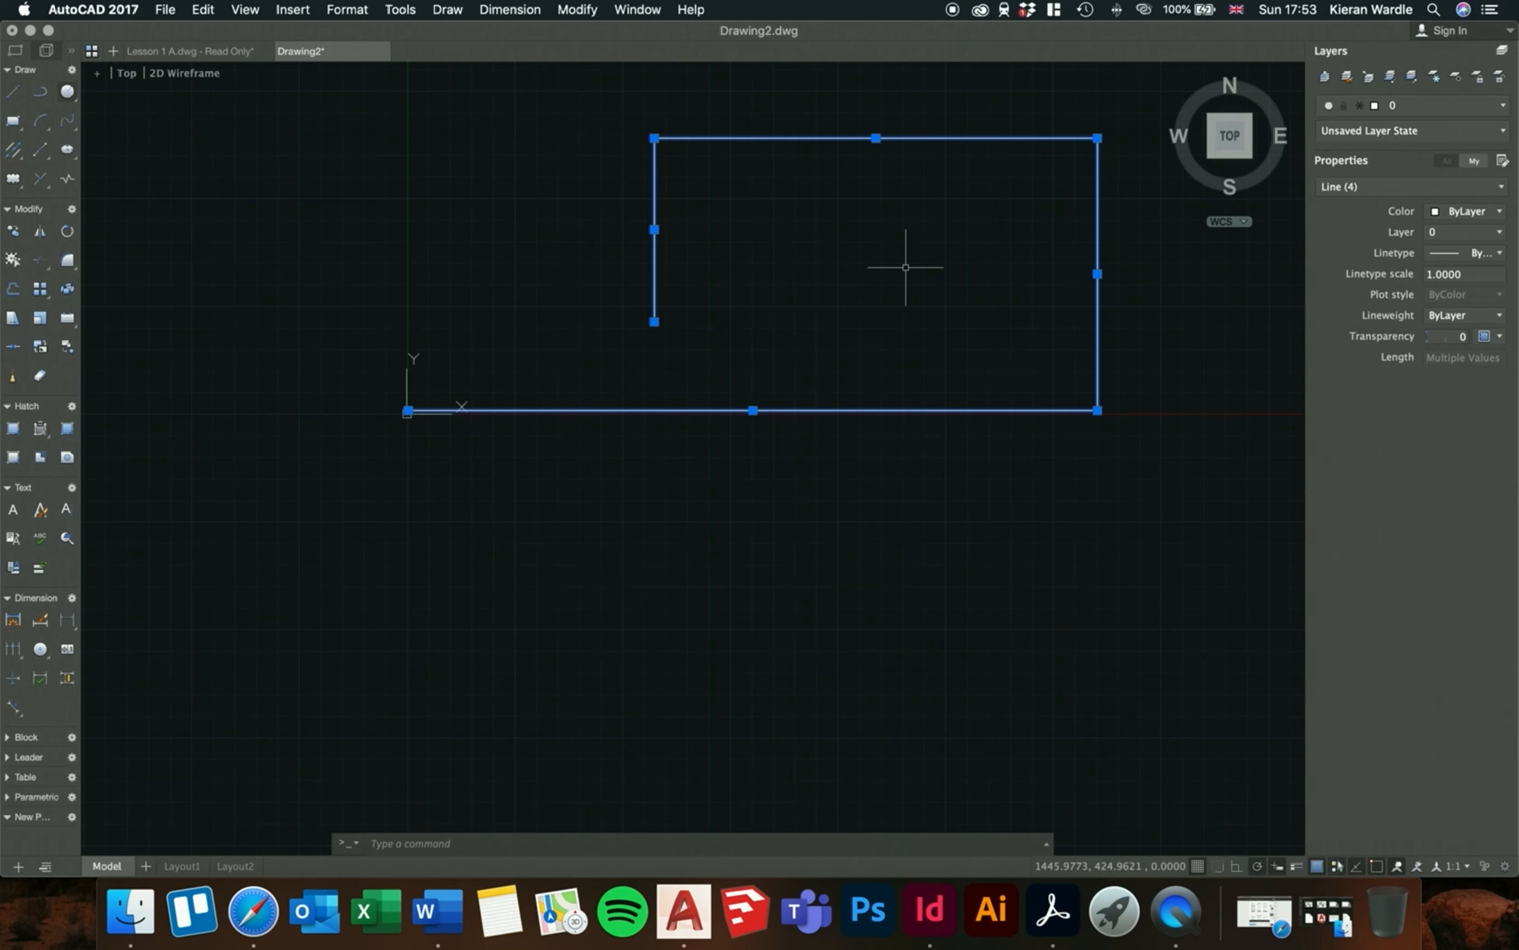
click(875, 247)
key(Escape)
key(Escape)
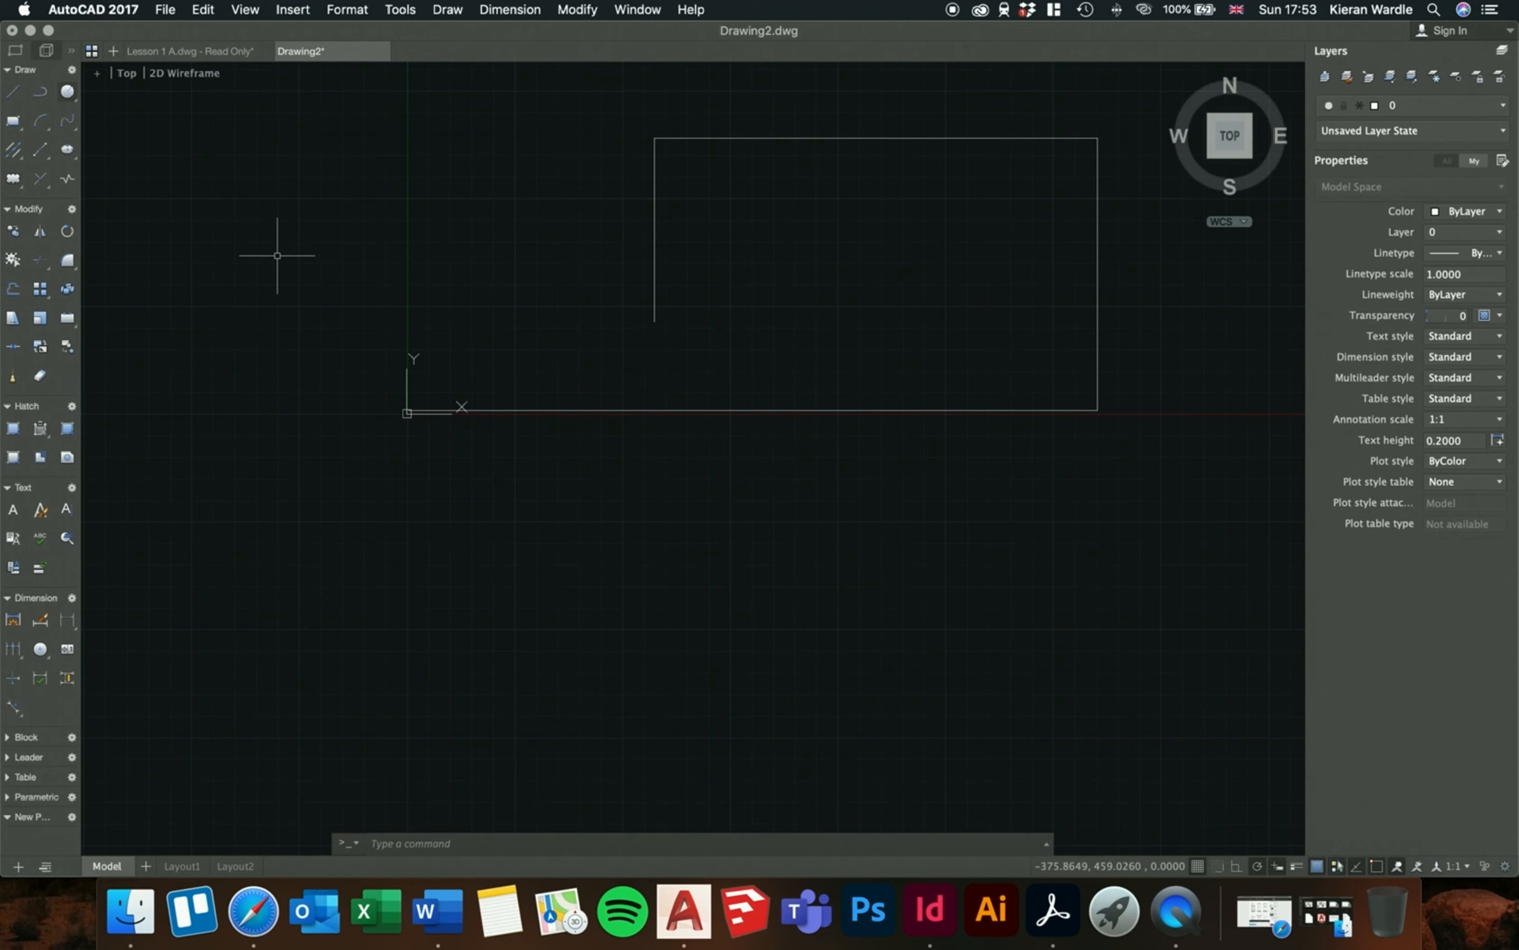
- Erase all four lines of the open shape with the Erase command
click(39, 376)
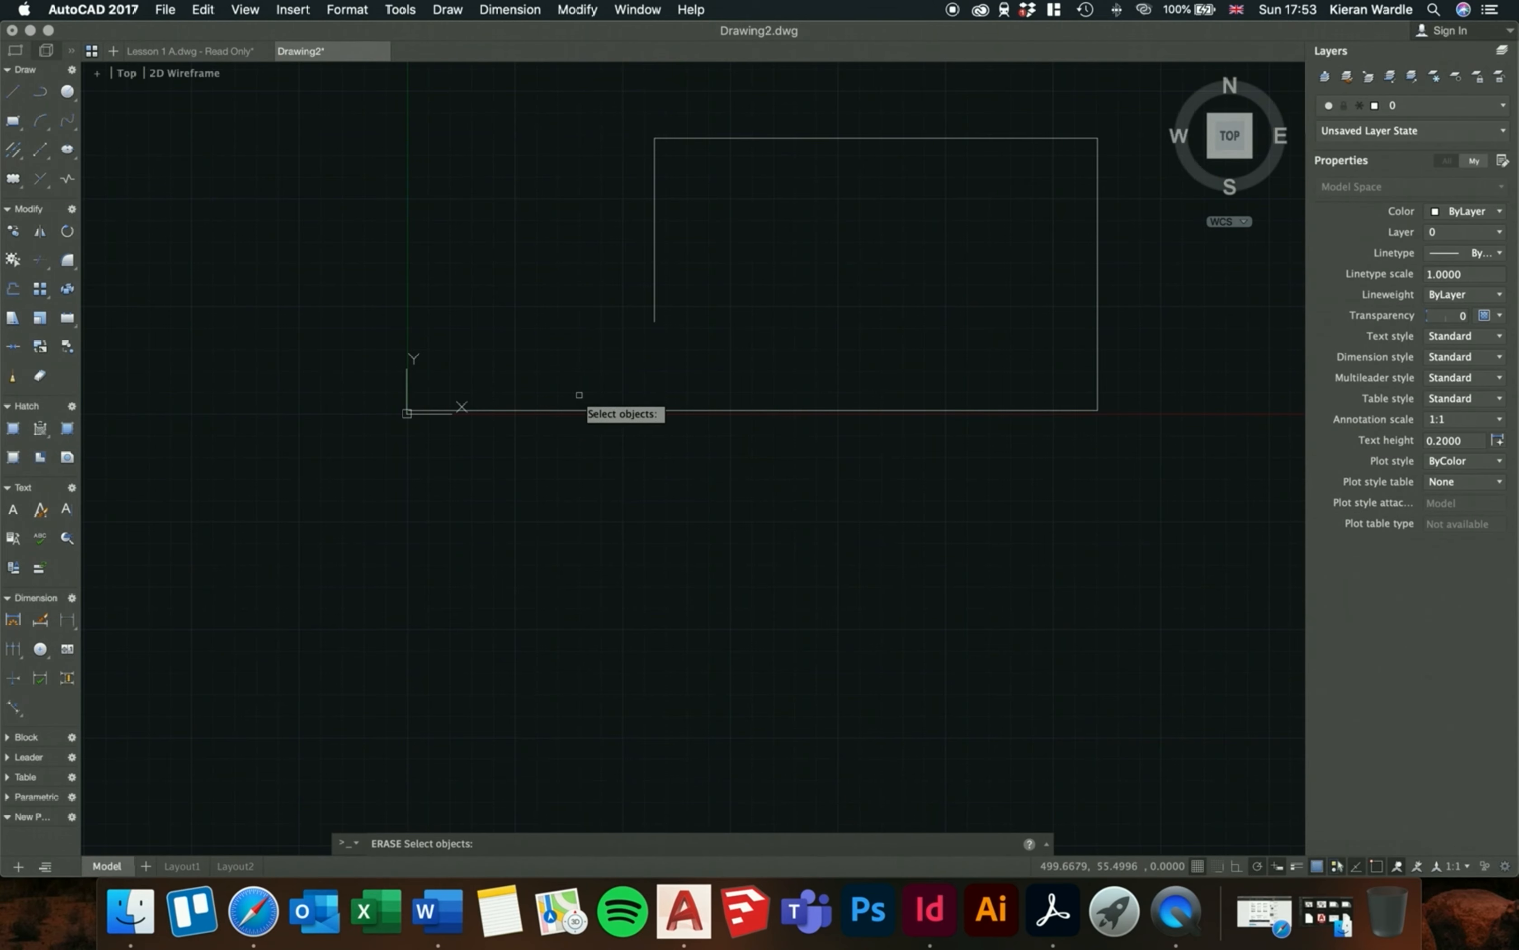
click(594, 408)
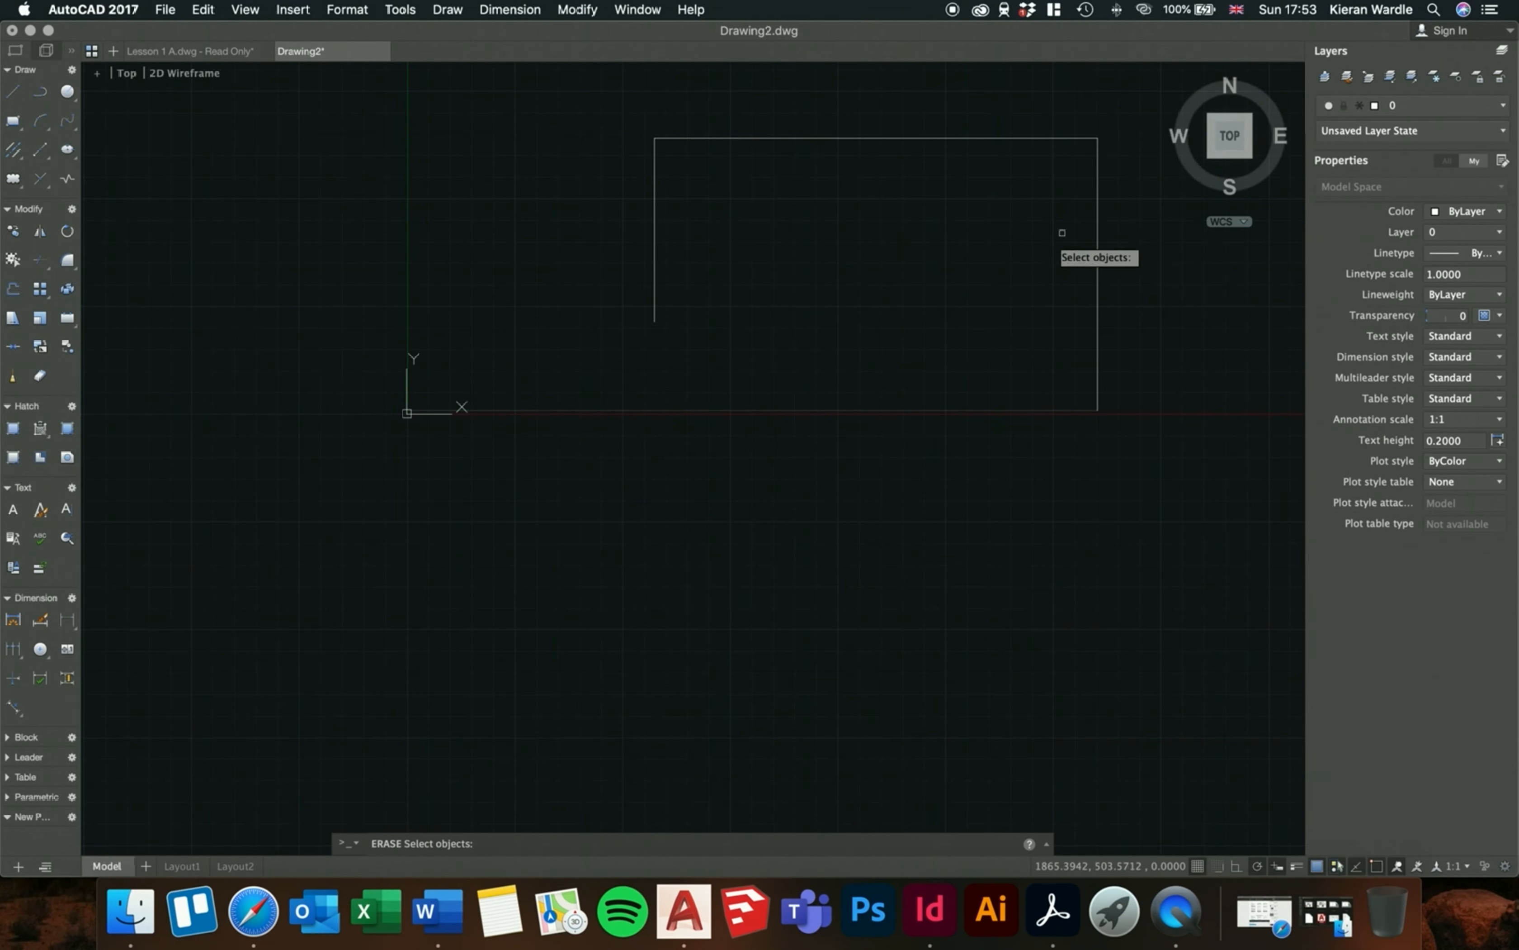
click(1094, 218)
click(912, 139)
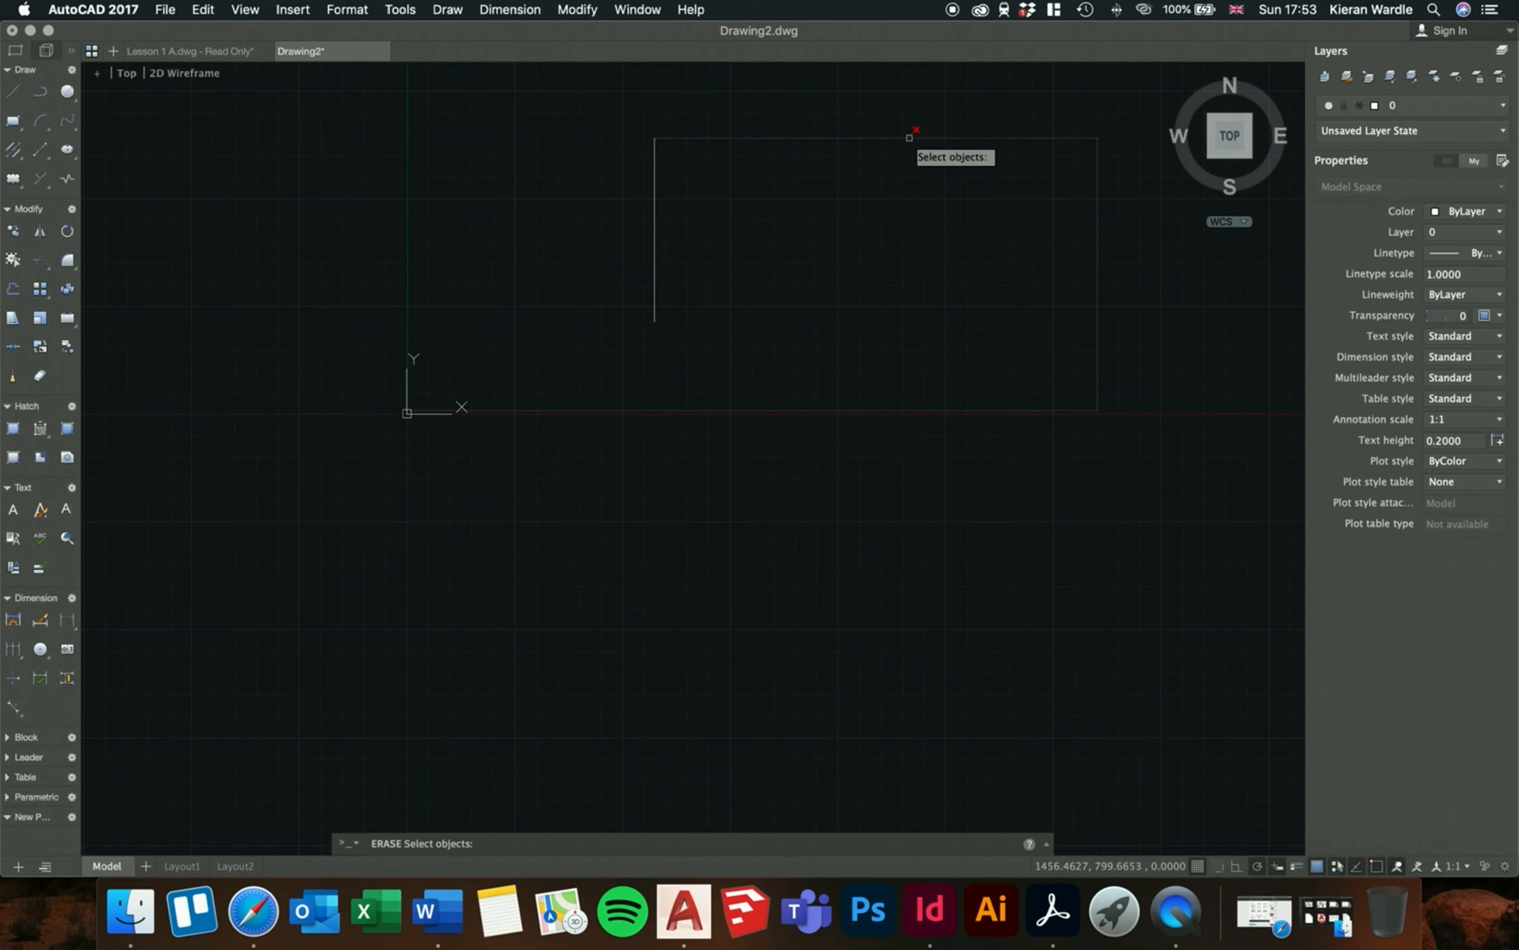
click(655, 254)
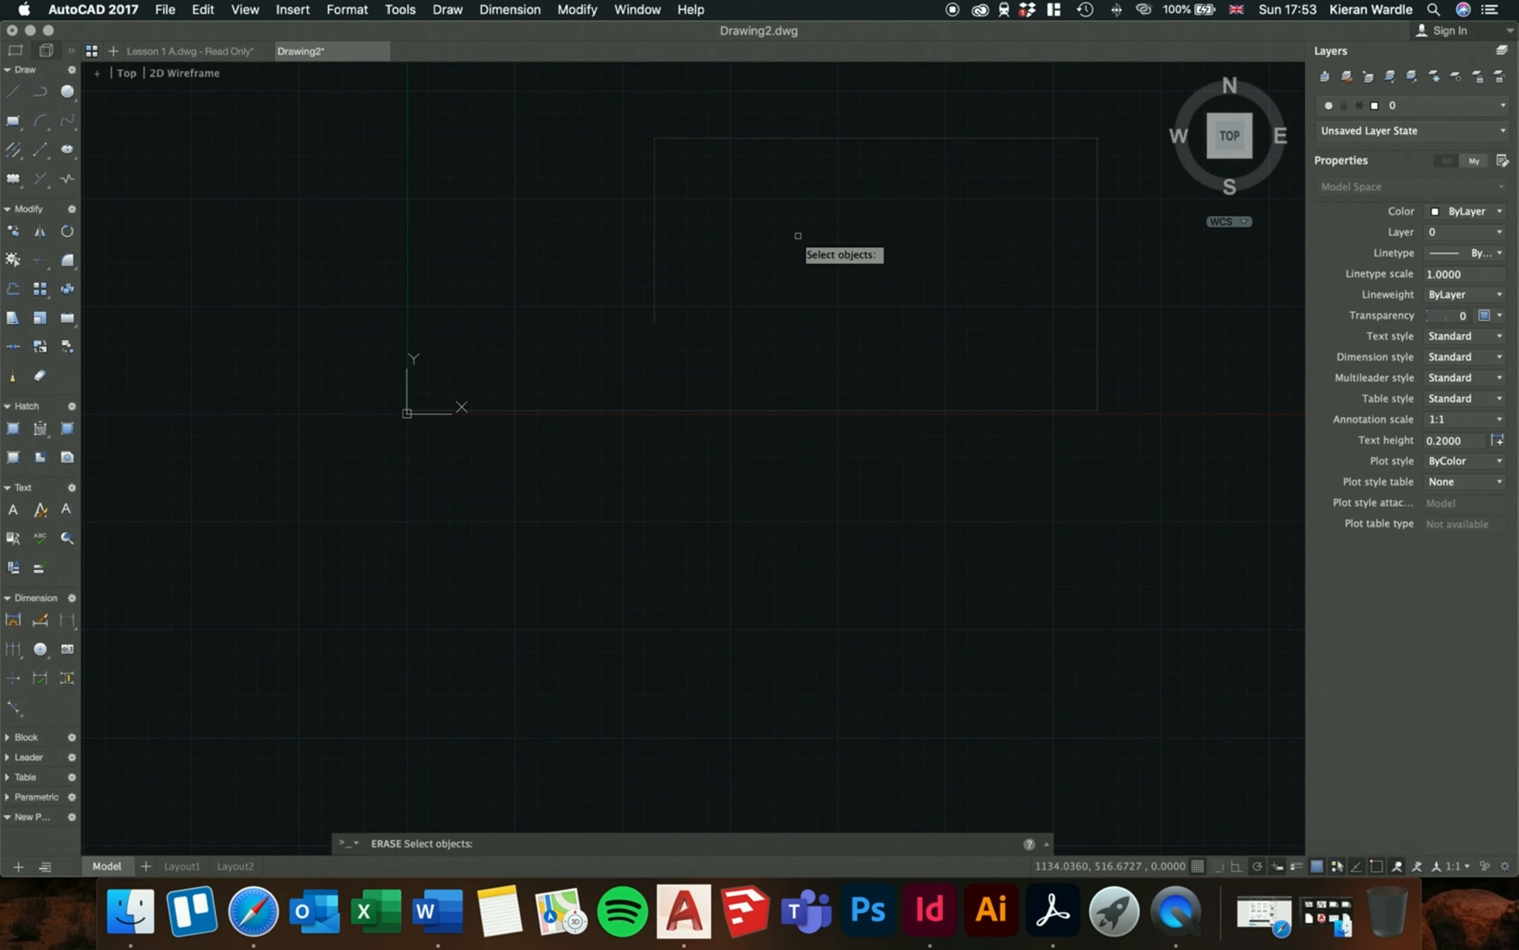
key(Return)
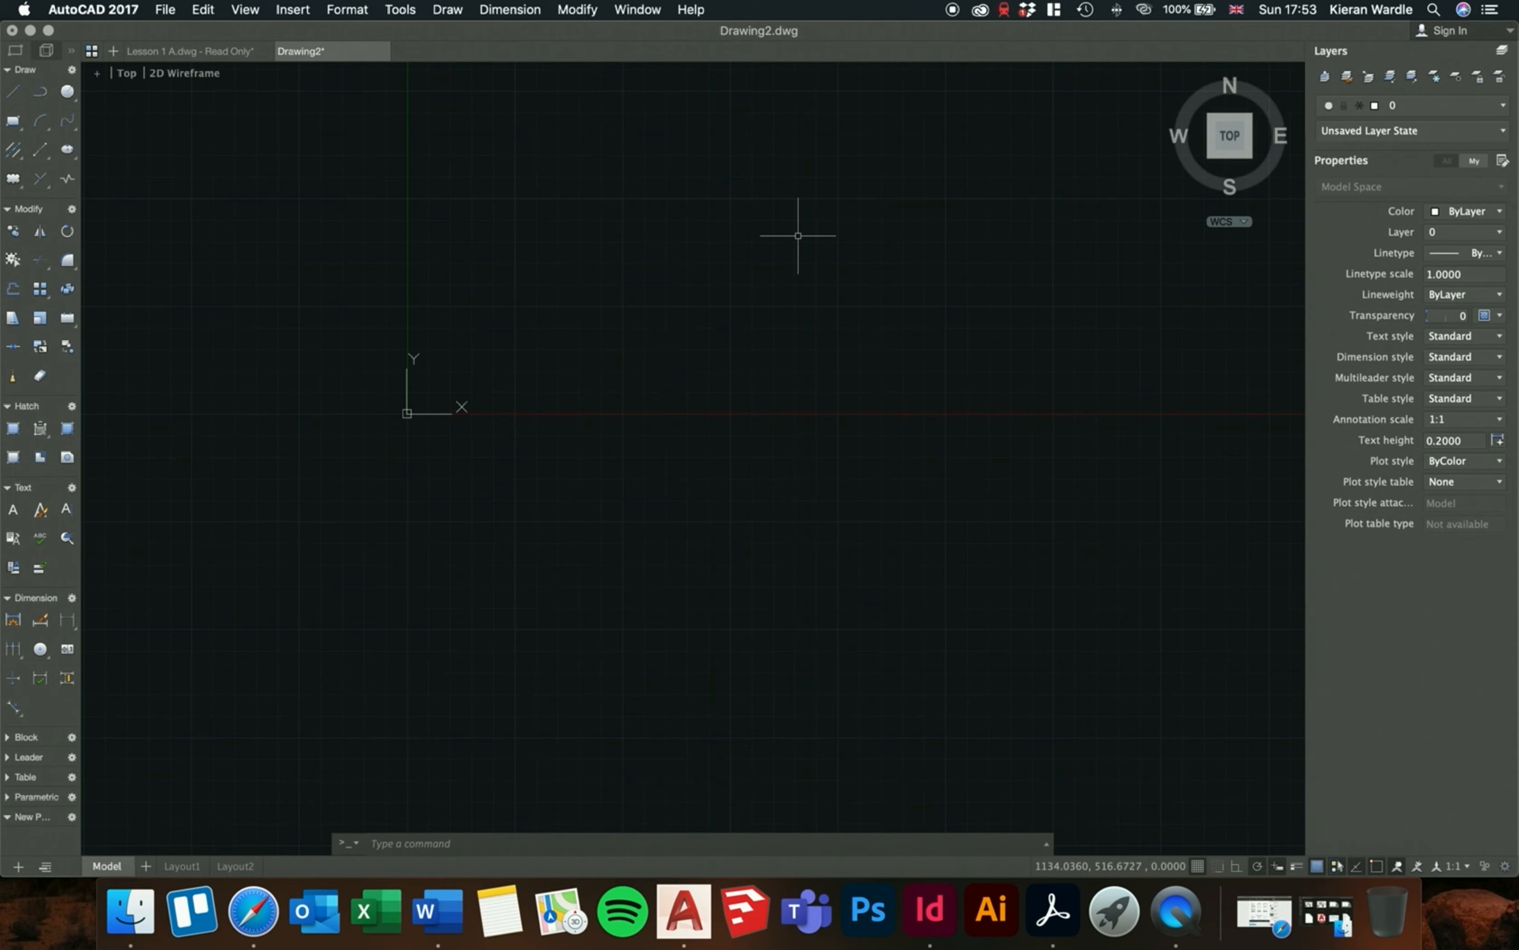
- Draw a horizontal line about 1054 units long above the X axis, right of the origin, and delete it
click(15, 93)
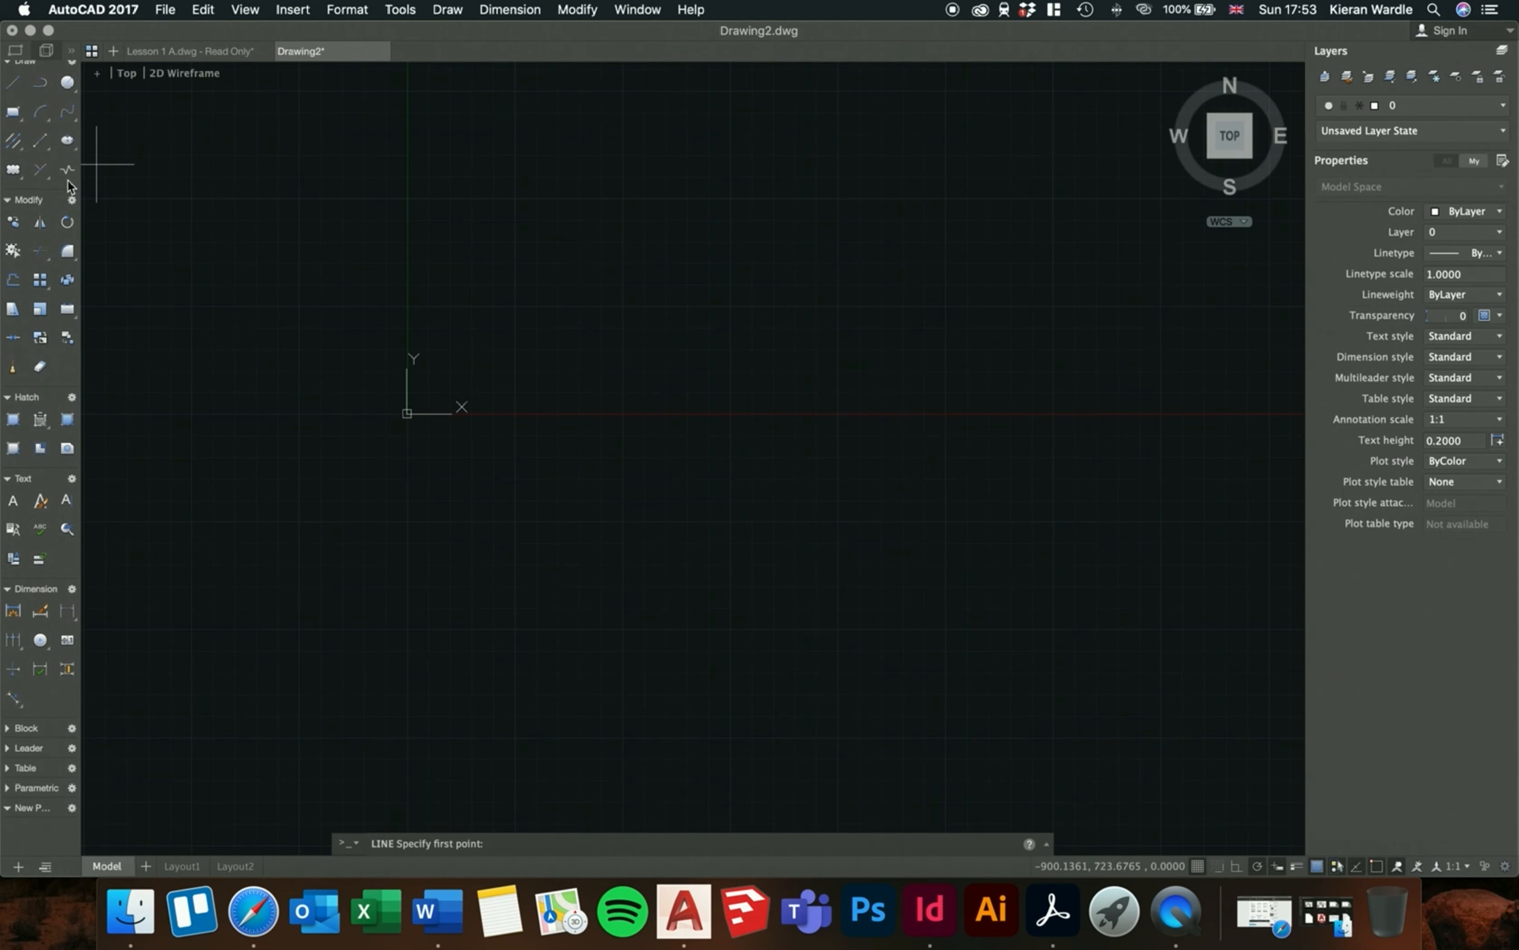
click(615, 361)
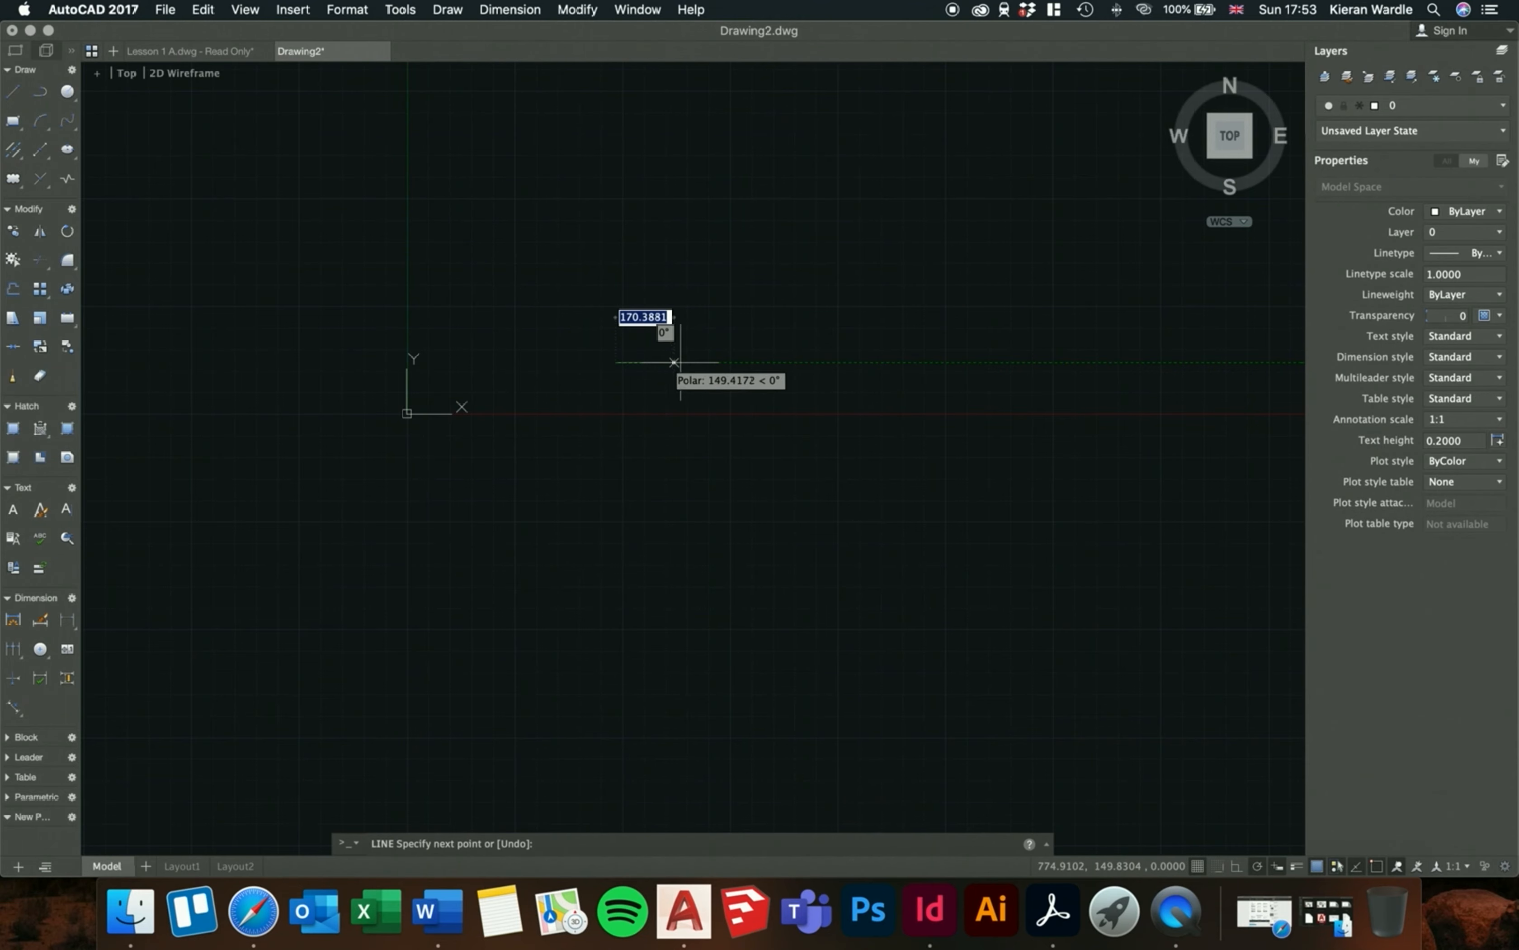
click(979, 362)
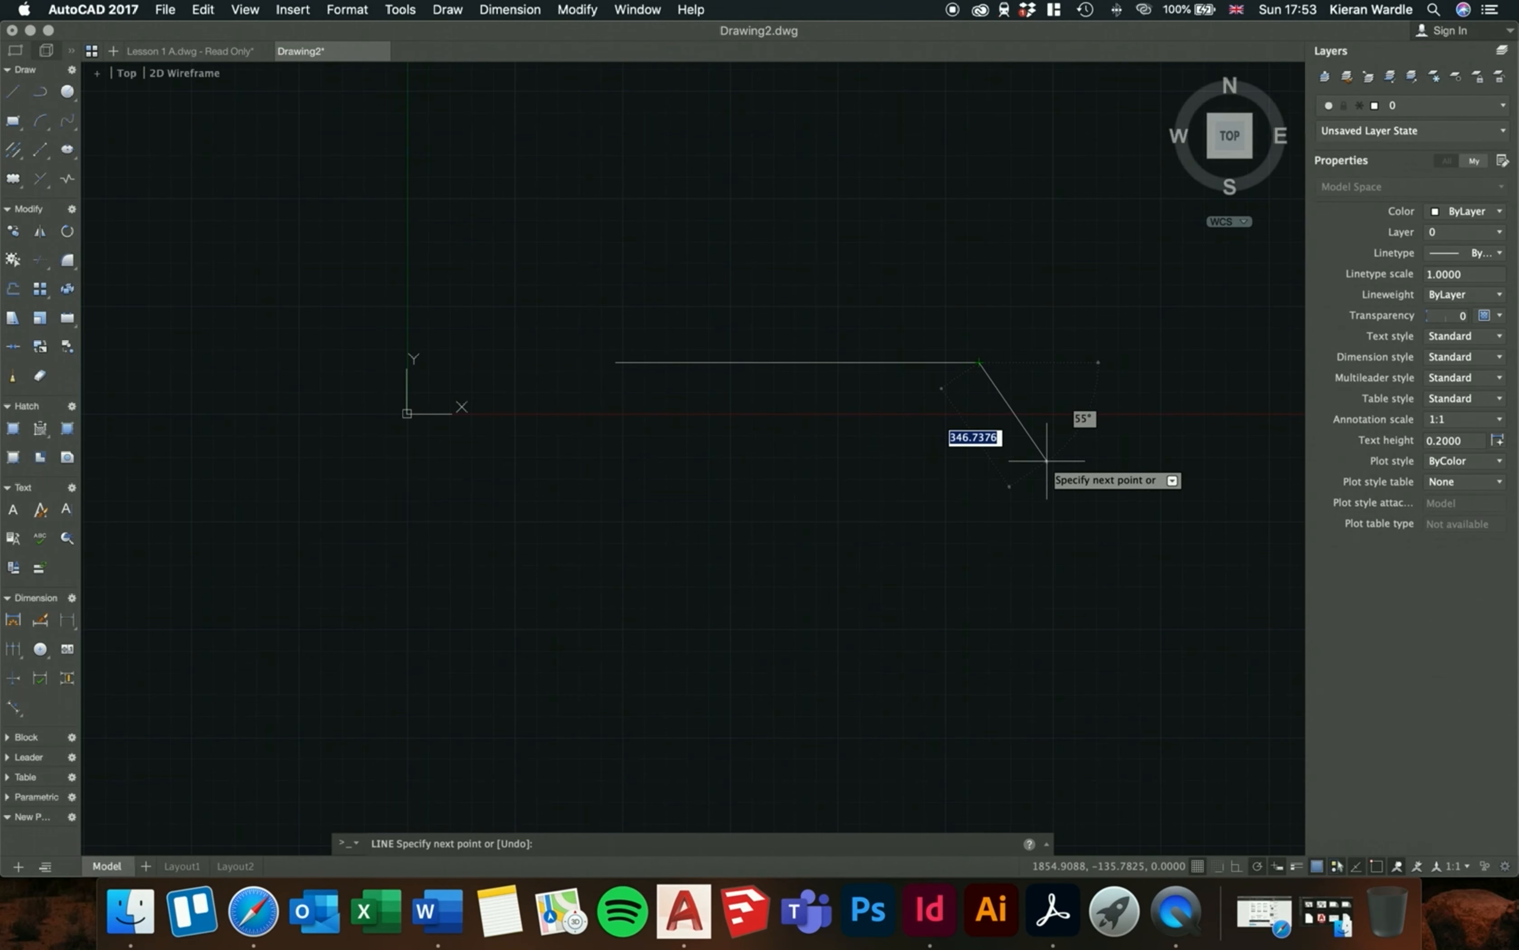
key(Return)
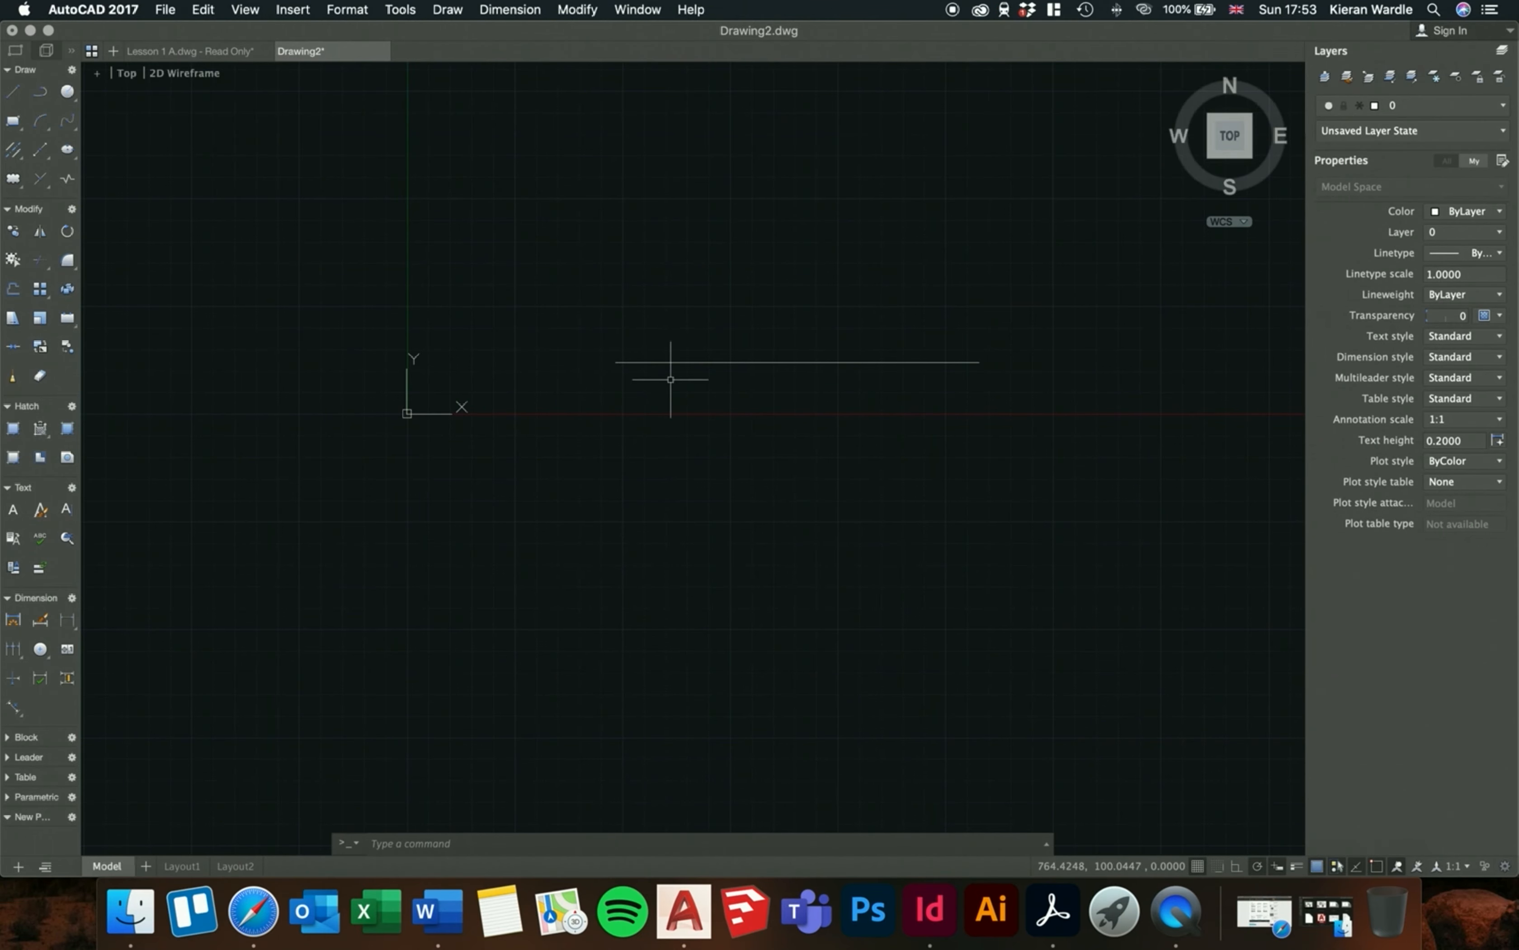
click(671, 362)
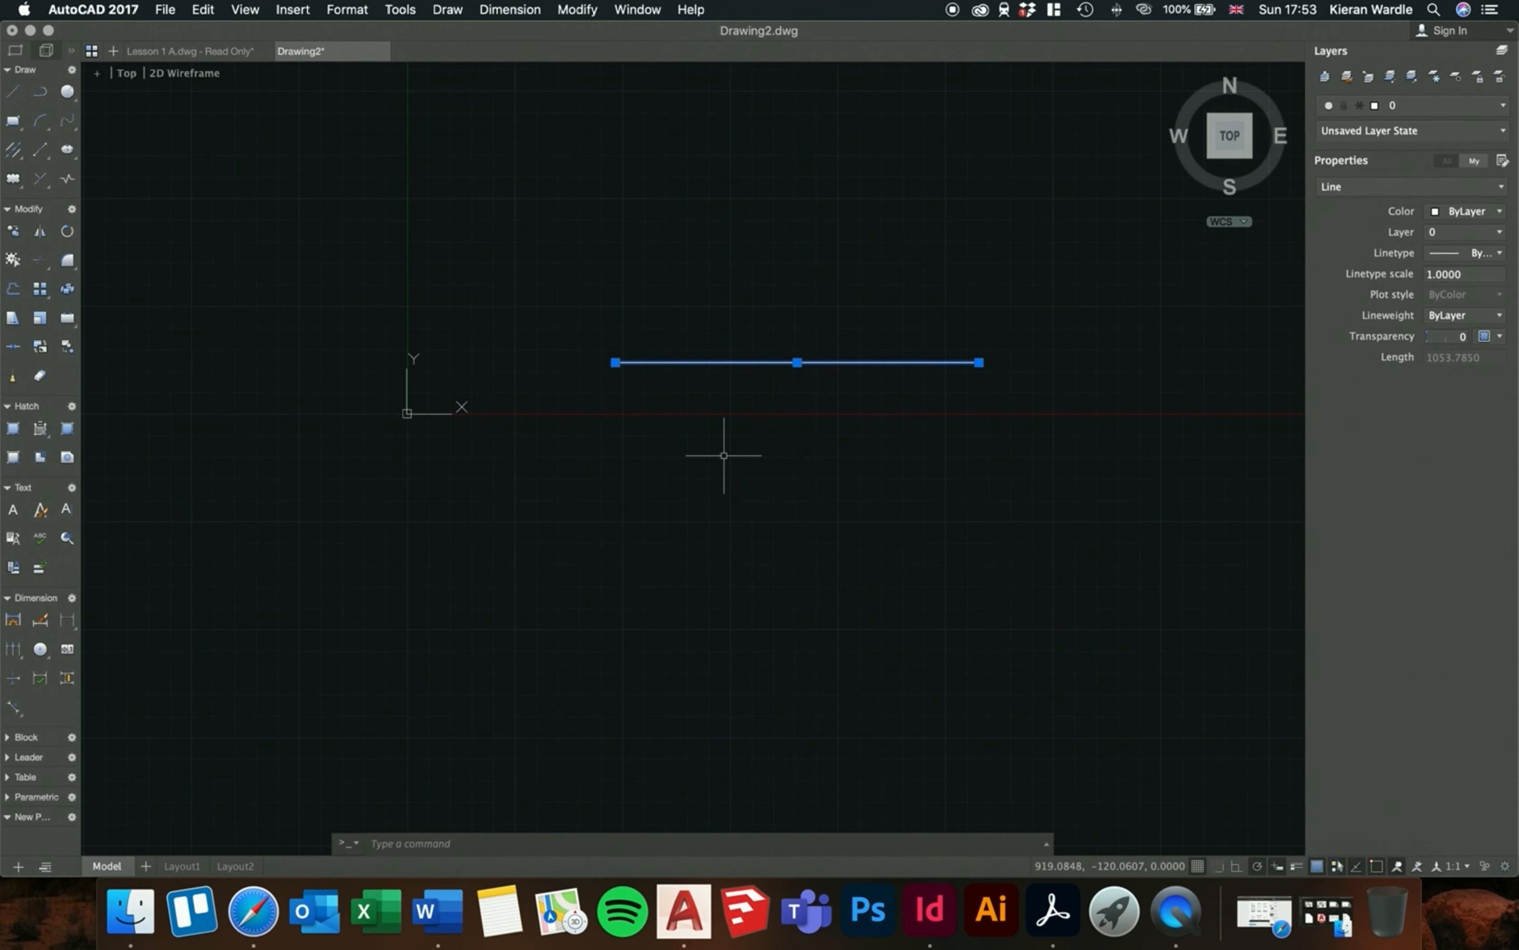
key(Delete)
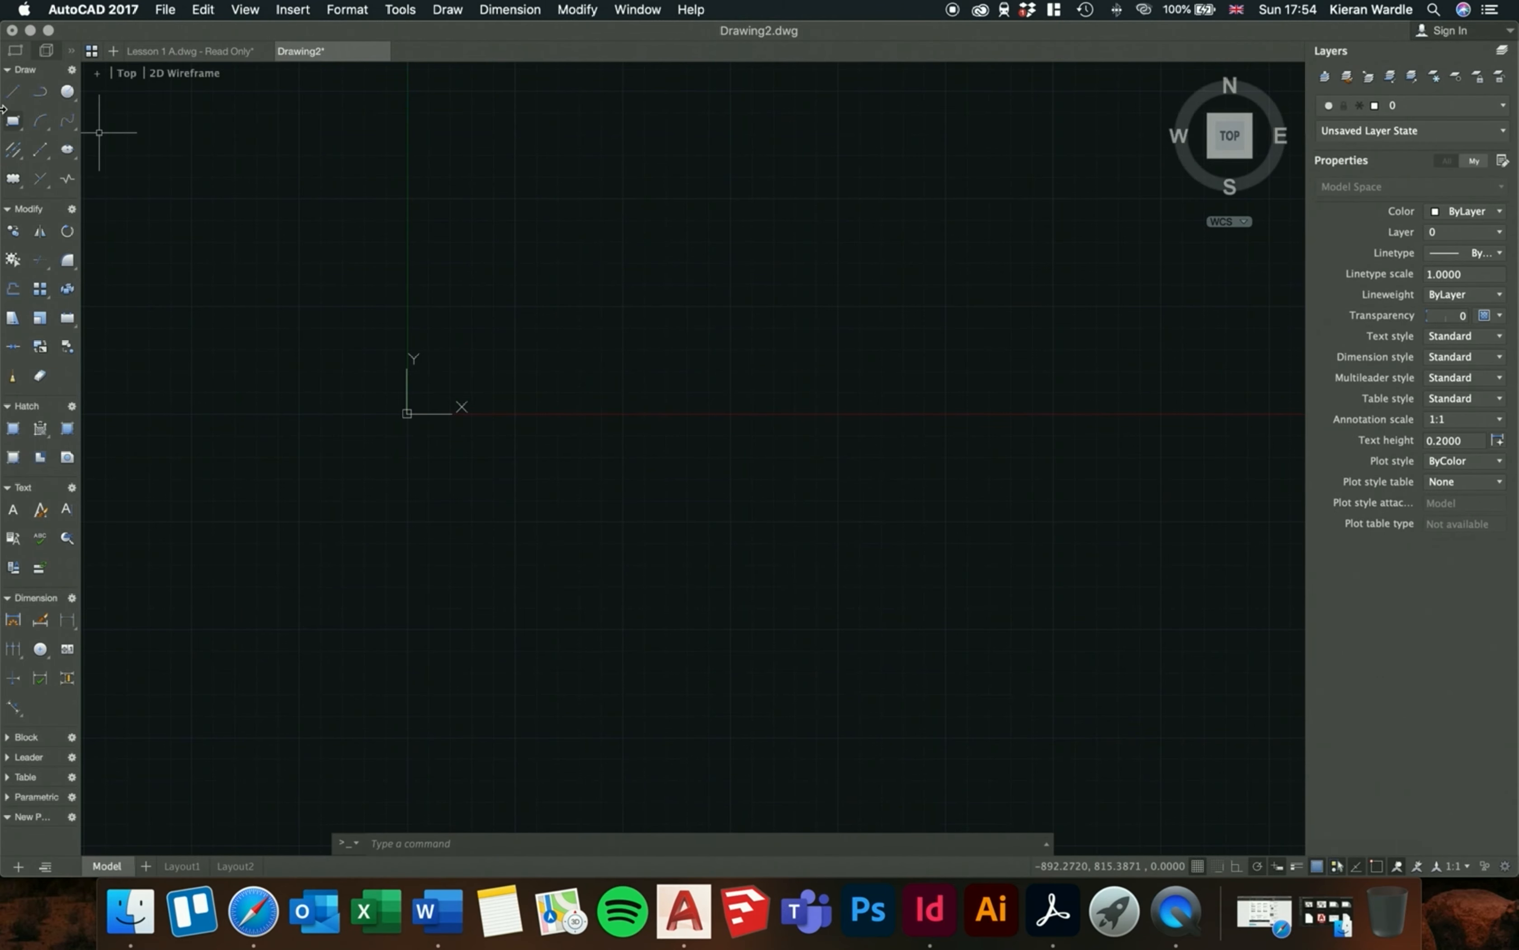
- Draw a single horizontal line just above the X axis, to the right of the origin
click(13, 91)
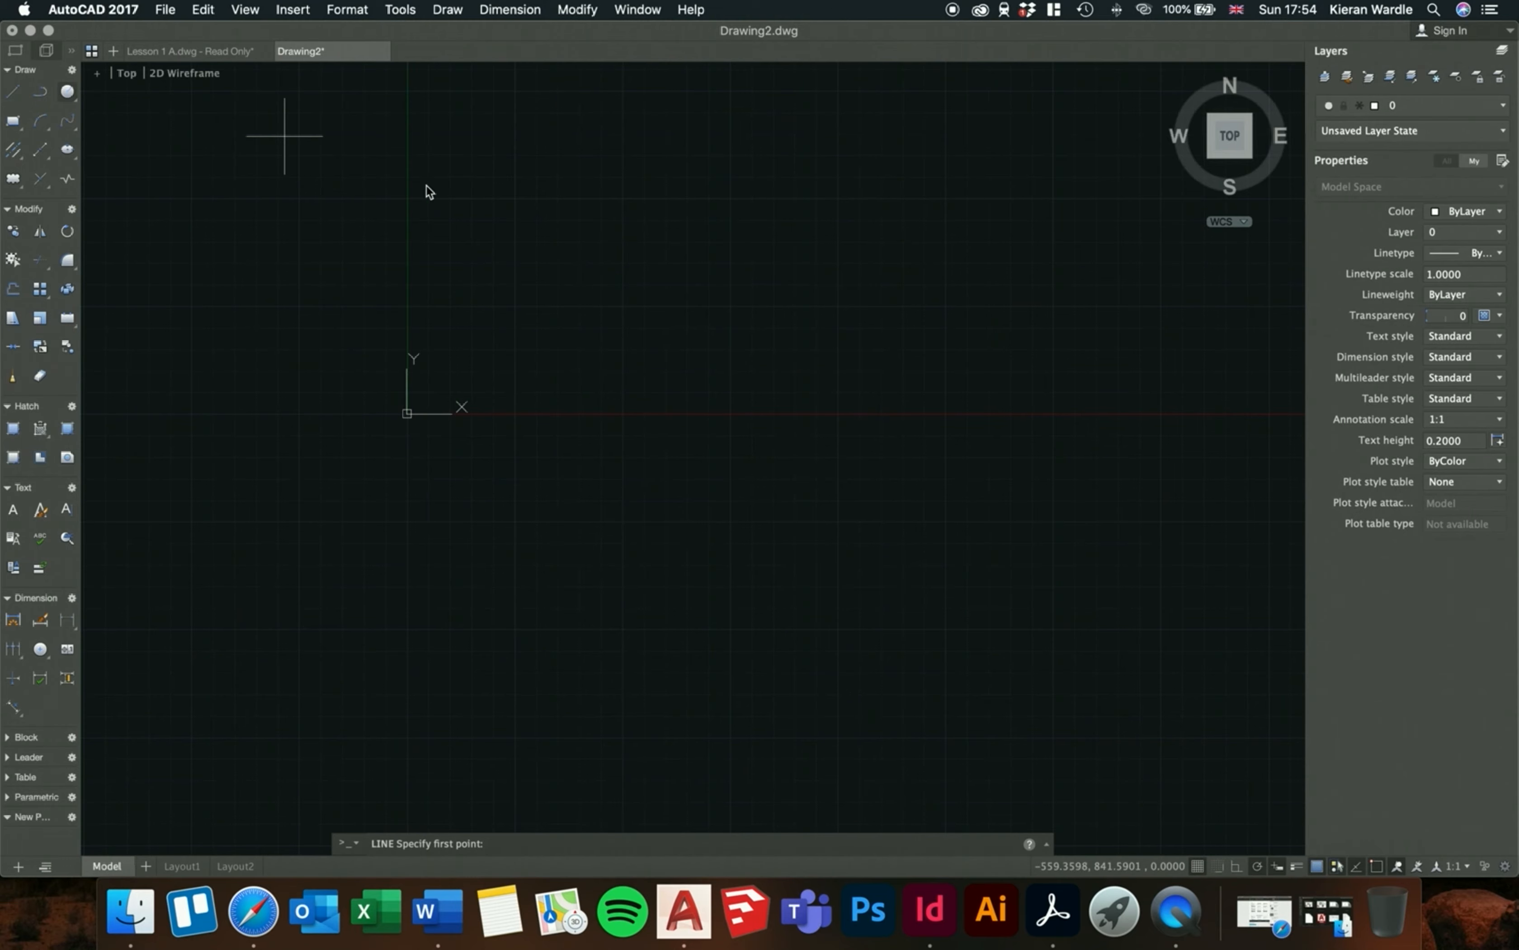
click(564, 338)
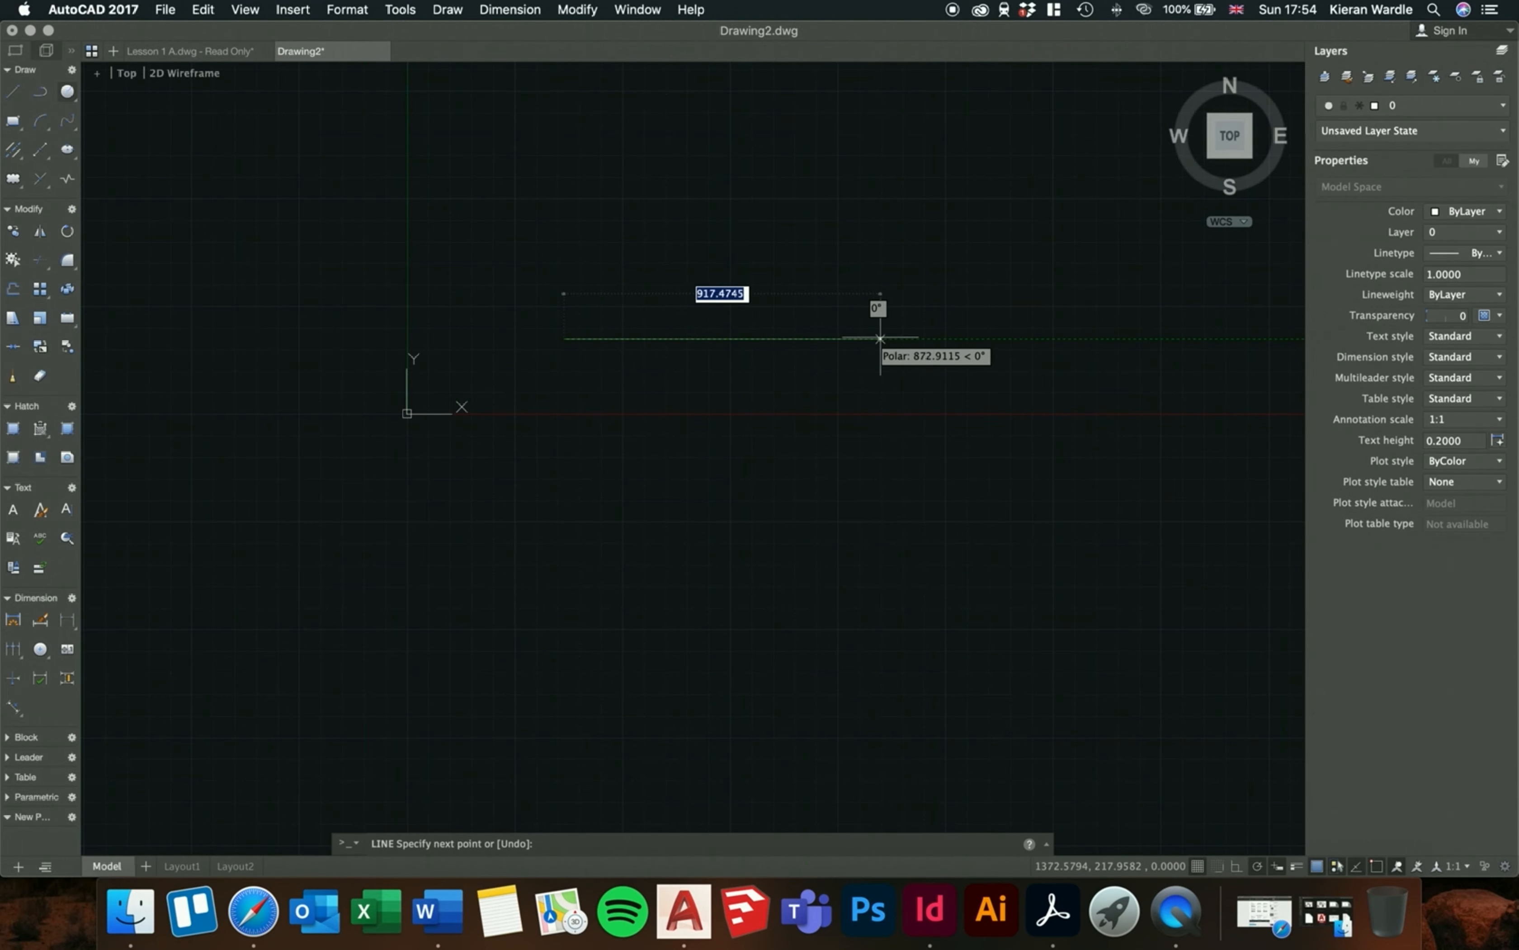
click(1007, 339)
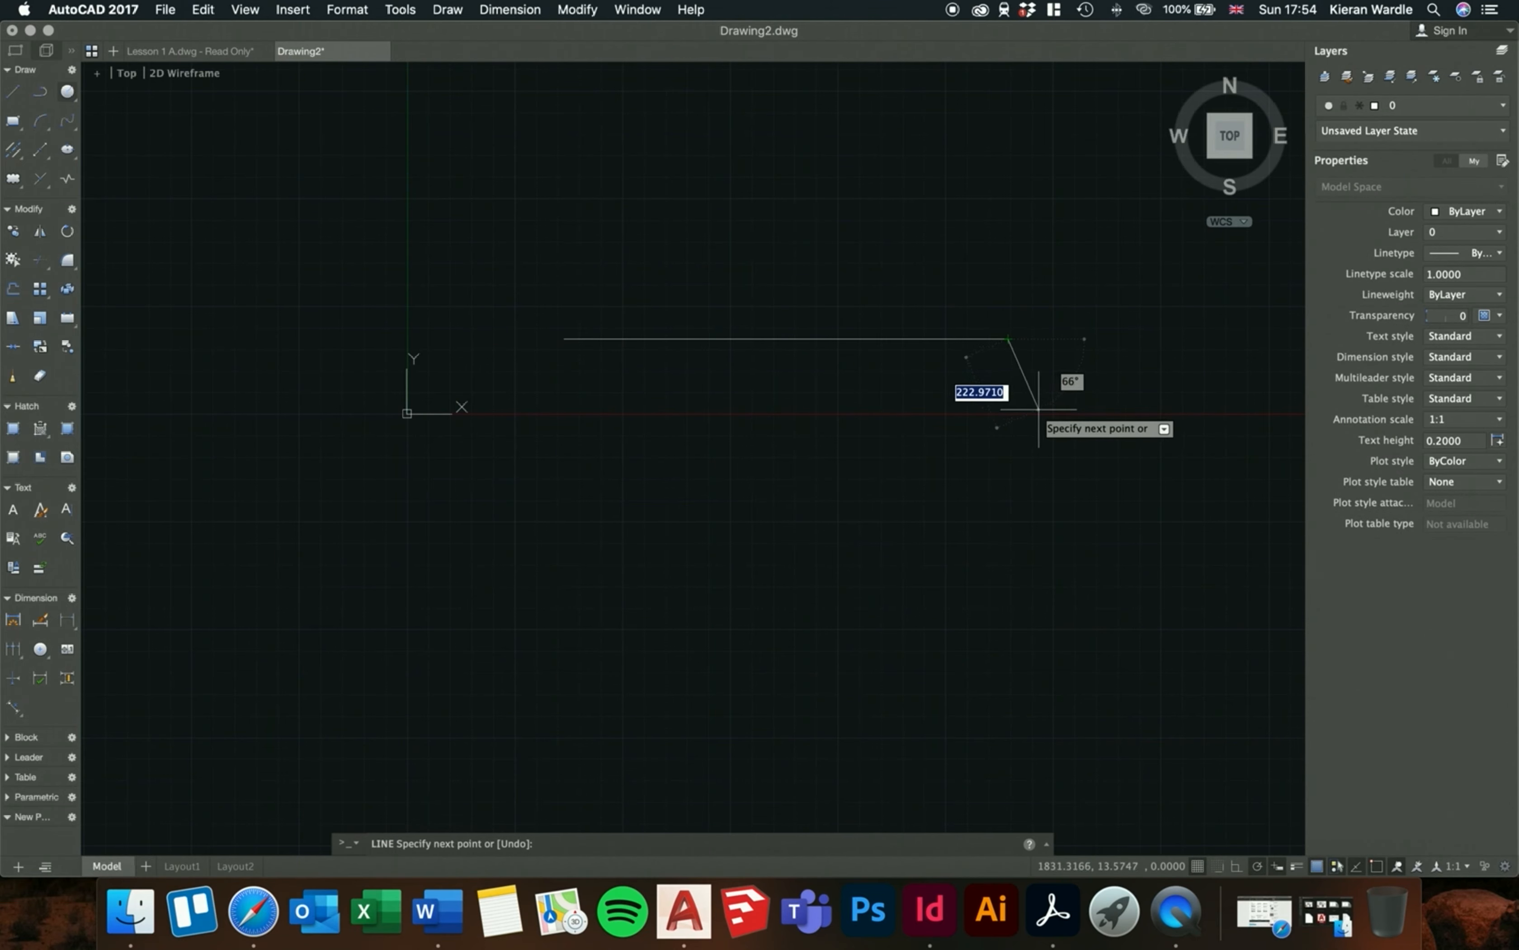
key(Escape)
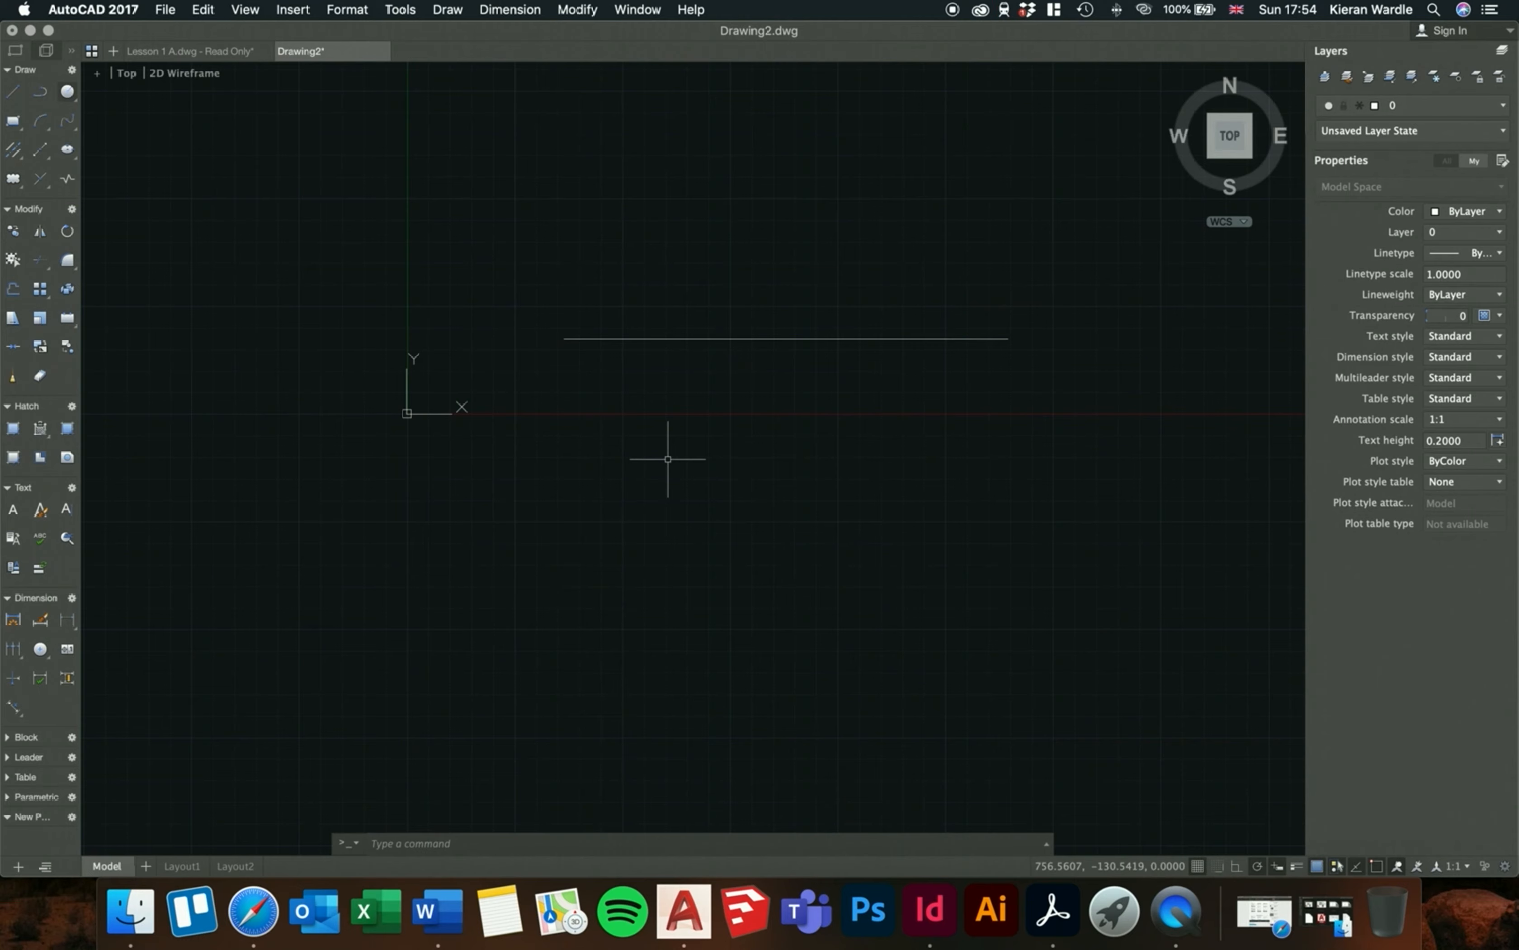
- Draw a shorter horizontal line below the X axis, starting at about X 757, Y -131
text(l)
key(Return)
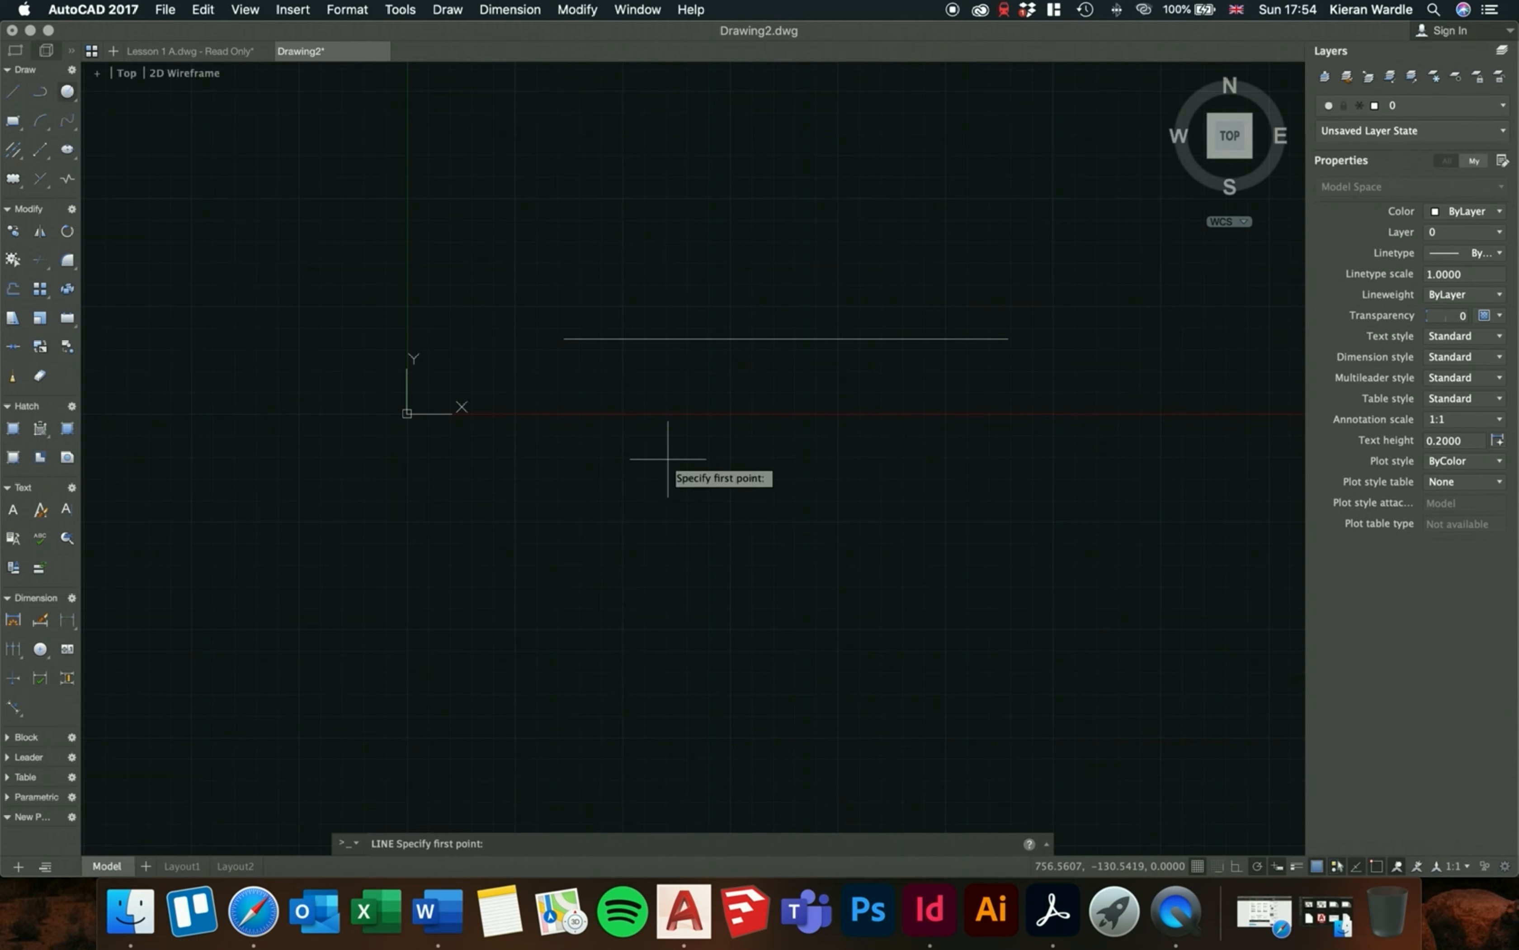
click(667, 458)
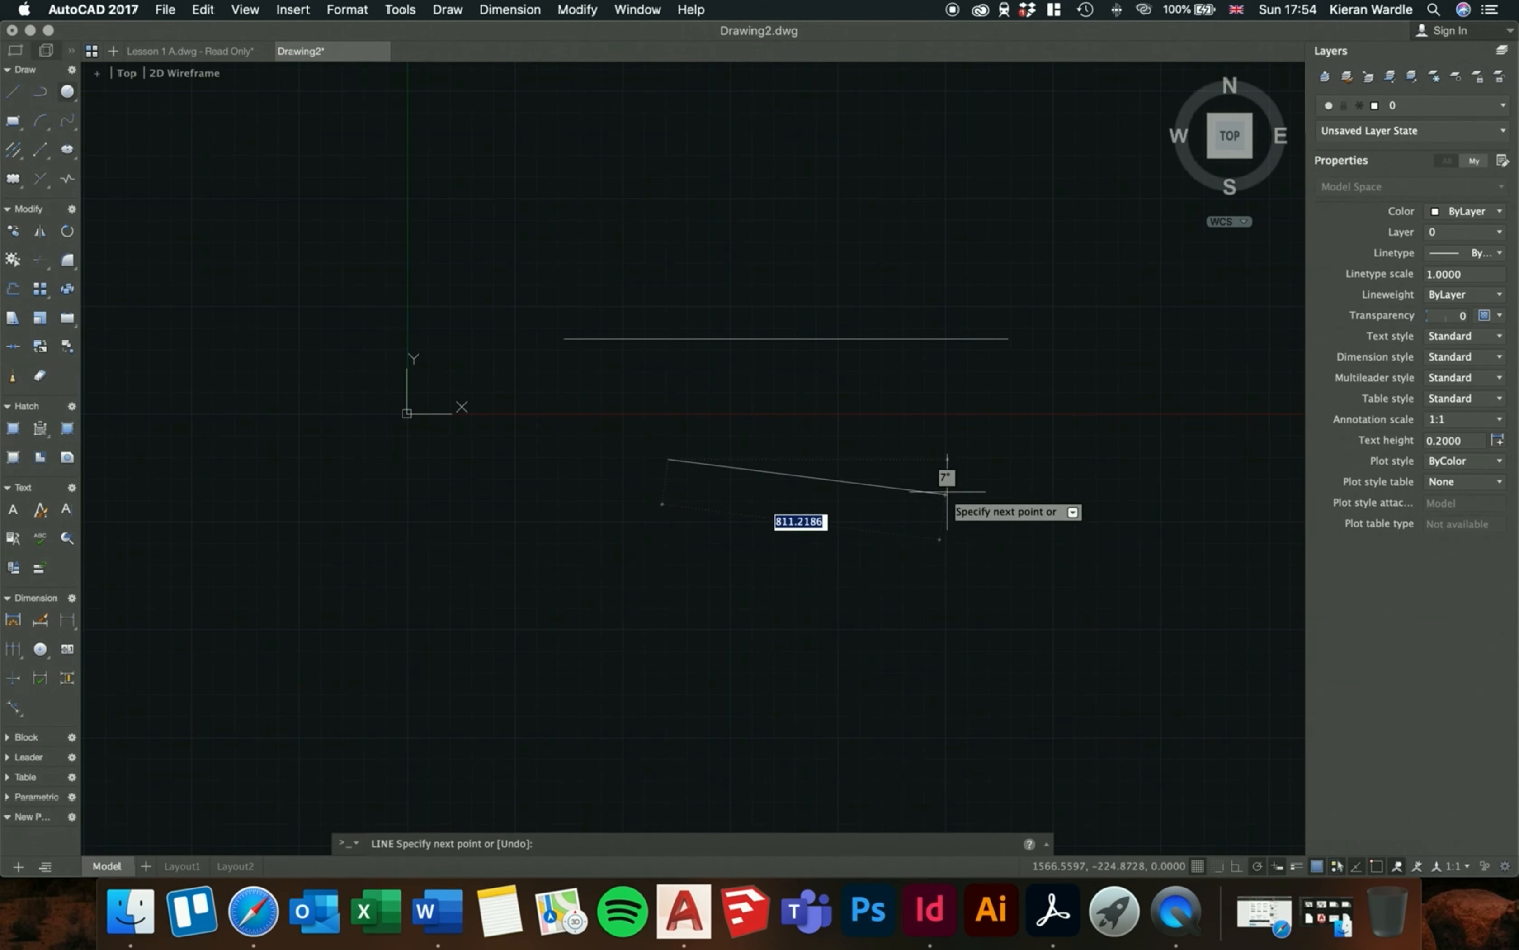
click(959, 459)
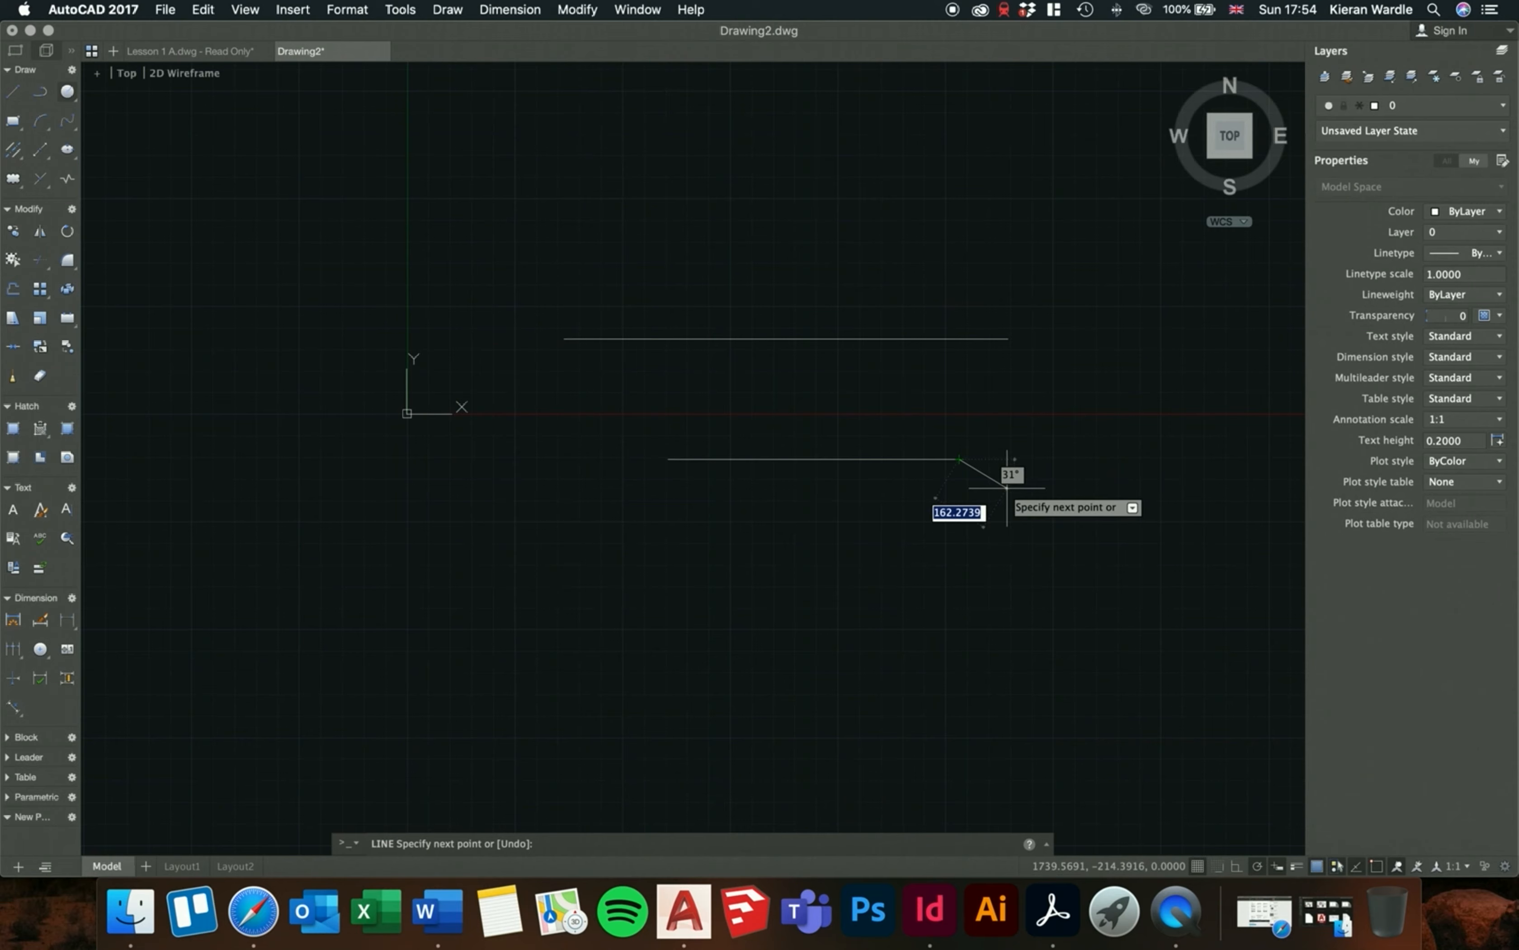
key(Return)
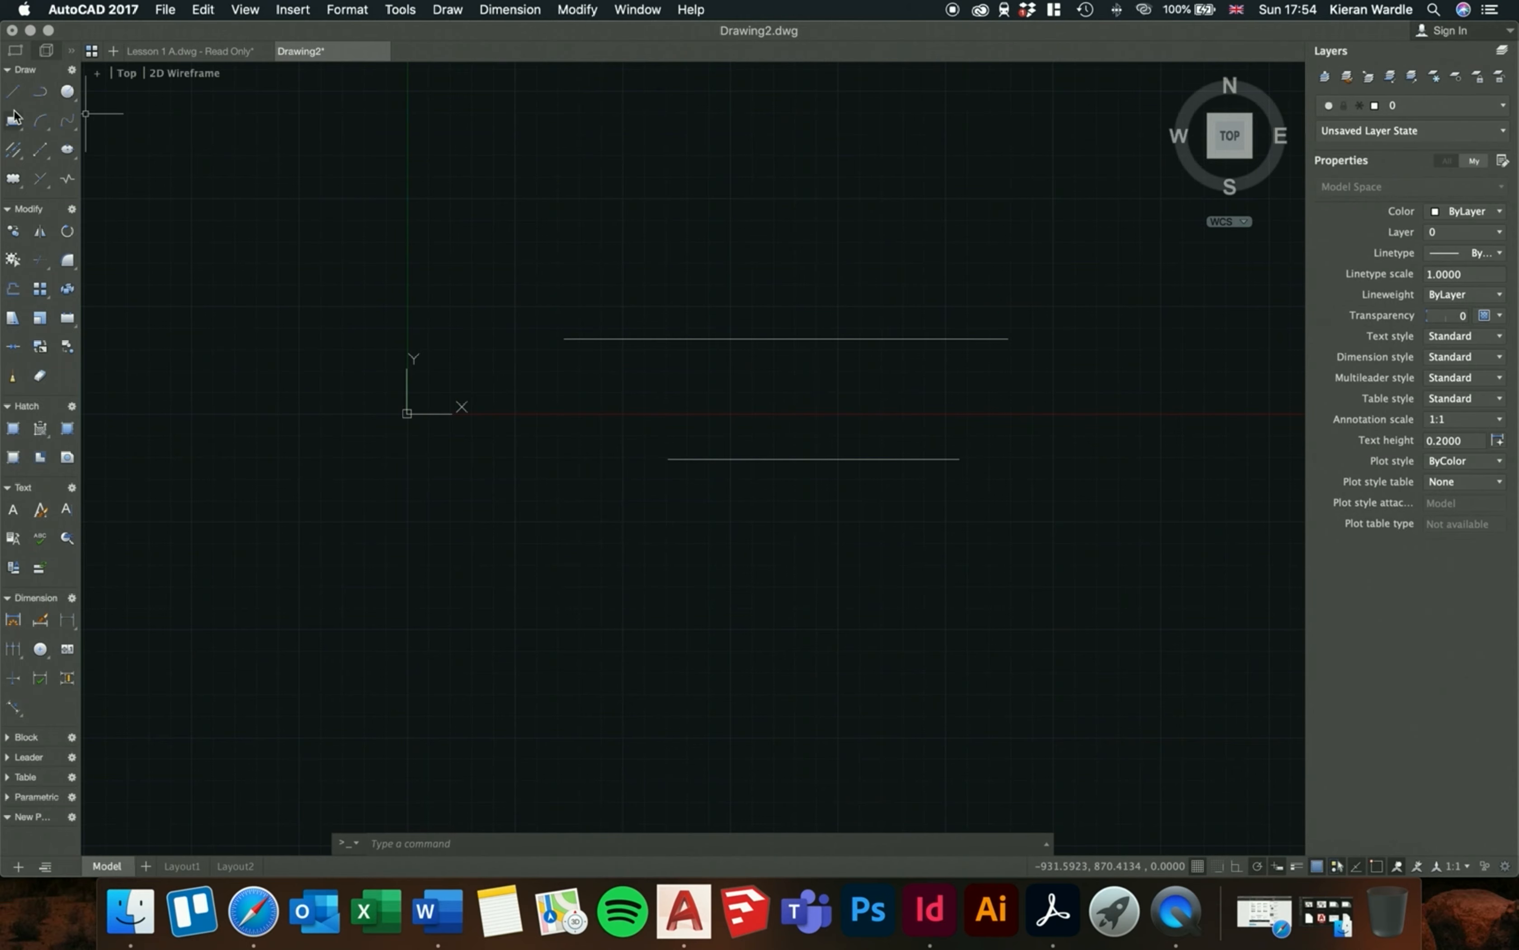
- Try the Line command in a vertical, an unconstrained and a 45-degree direction from three start points, abandoning each line
click(14, 95)
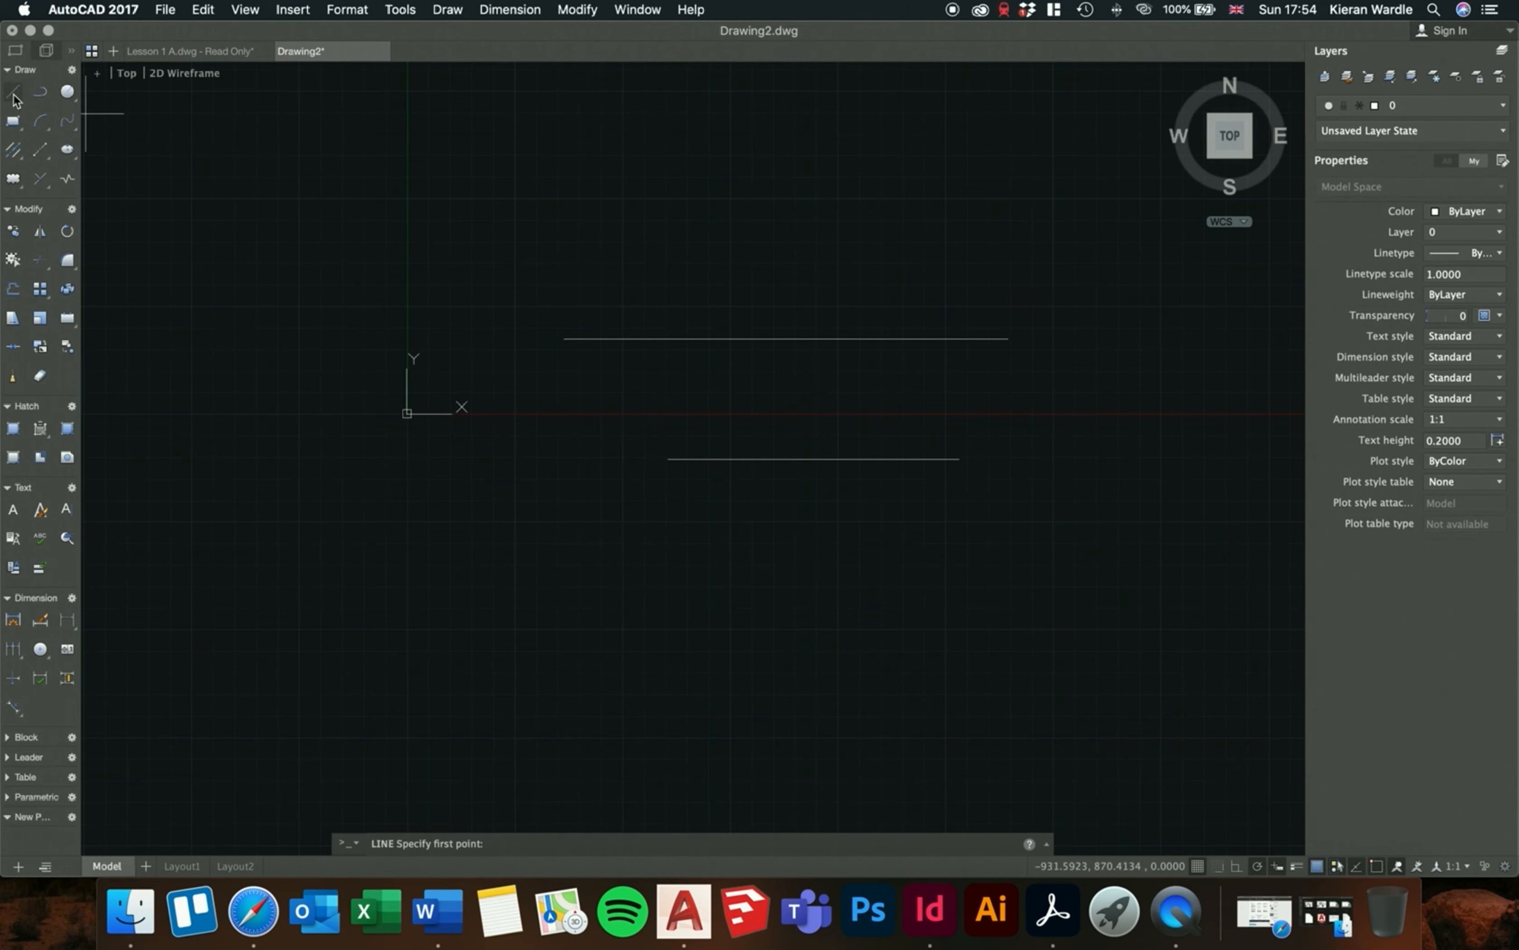
click(610, 250)
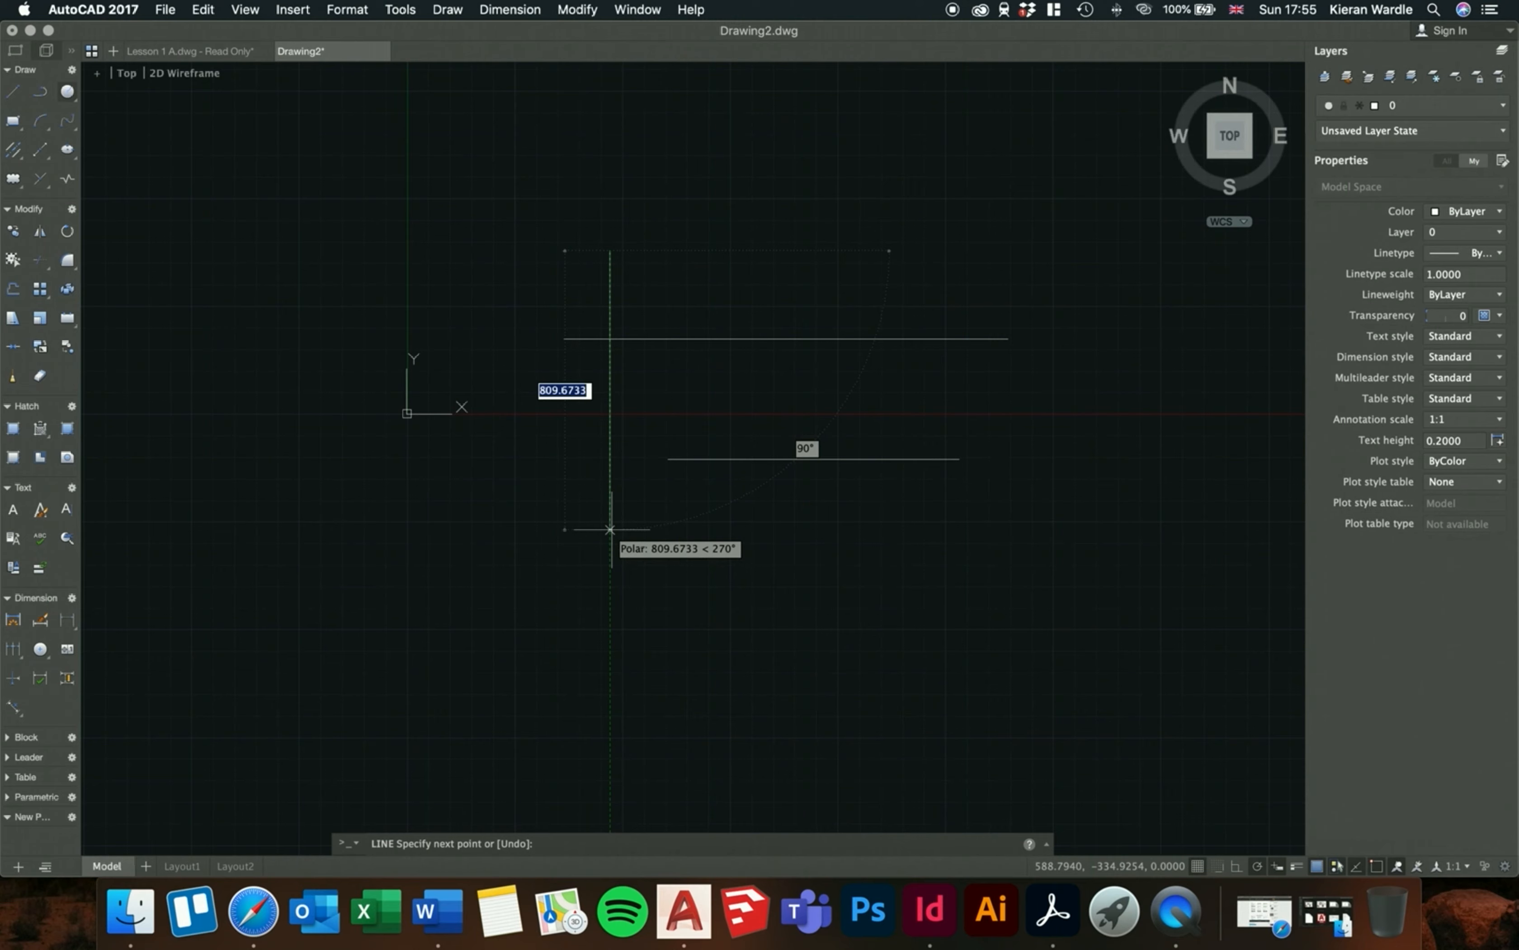
key(Escape)
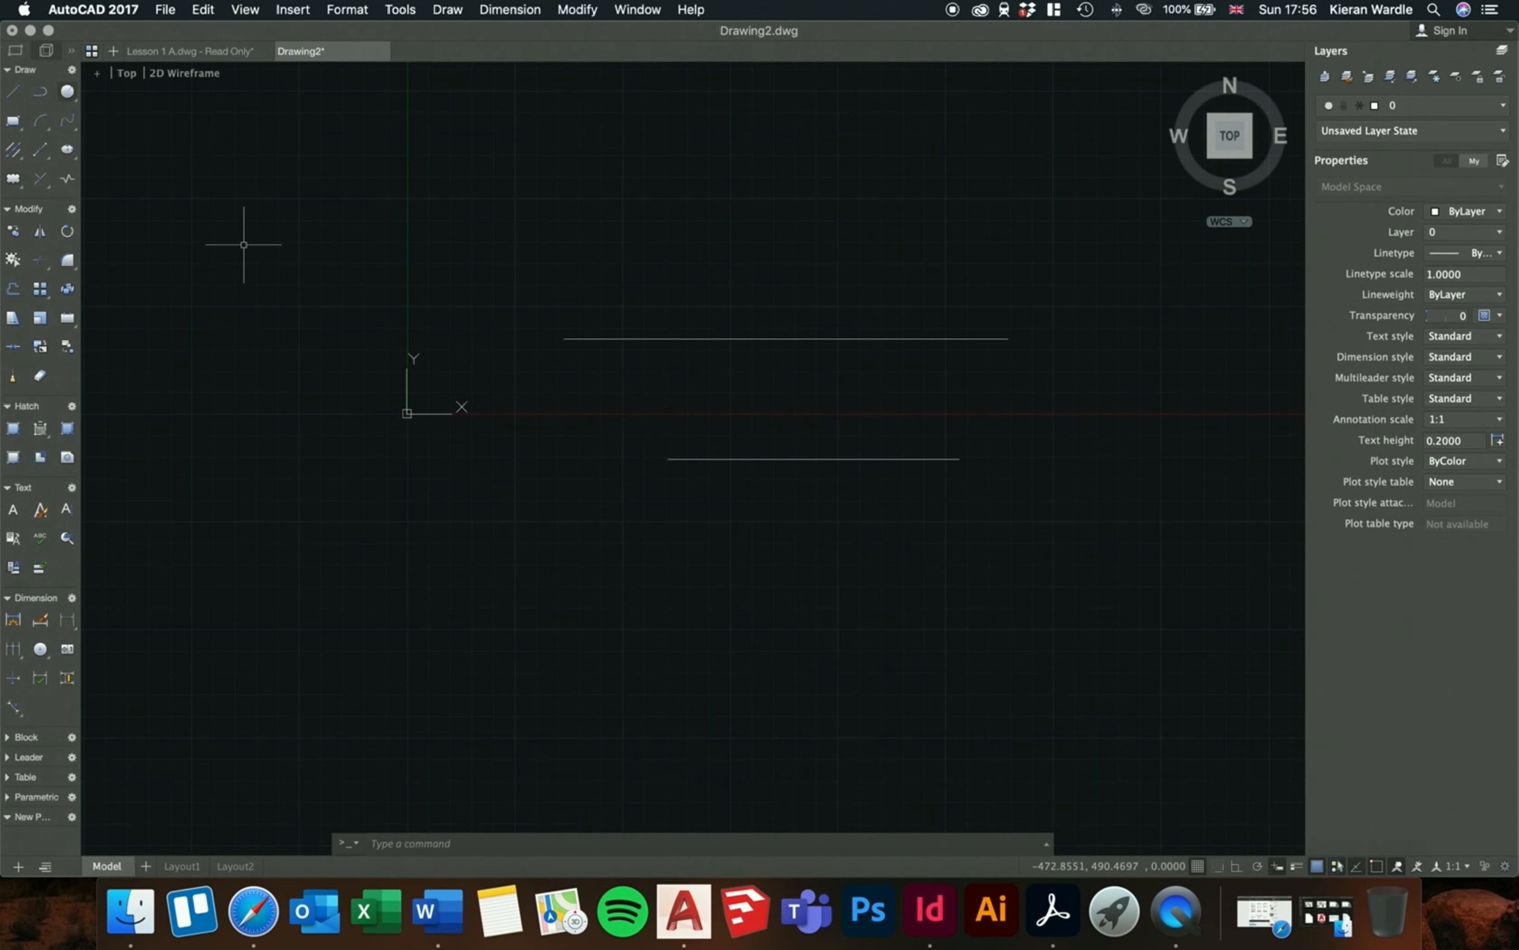
click(16, 94)
click(675, 608)
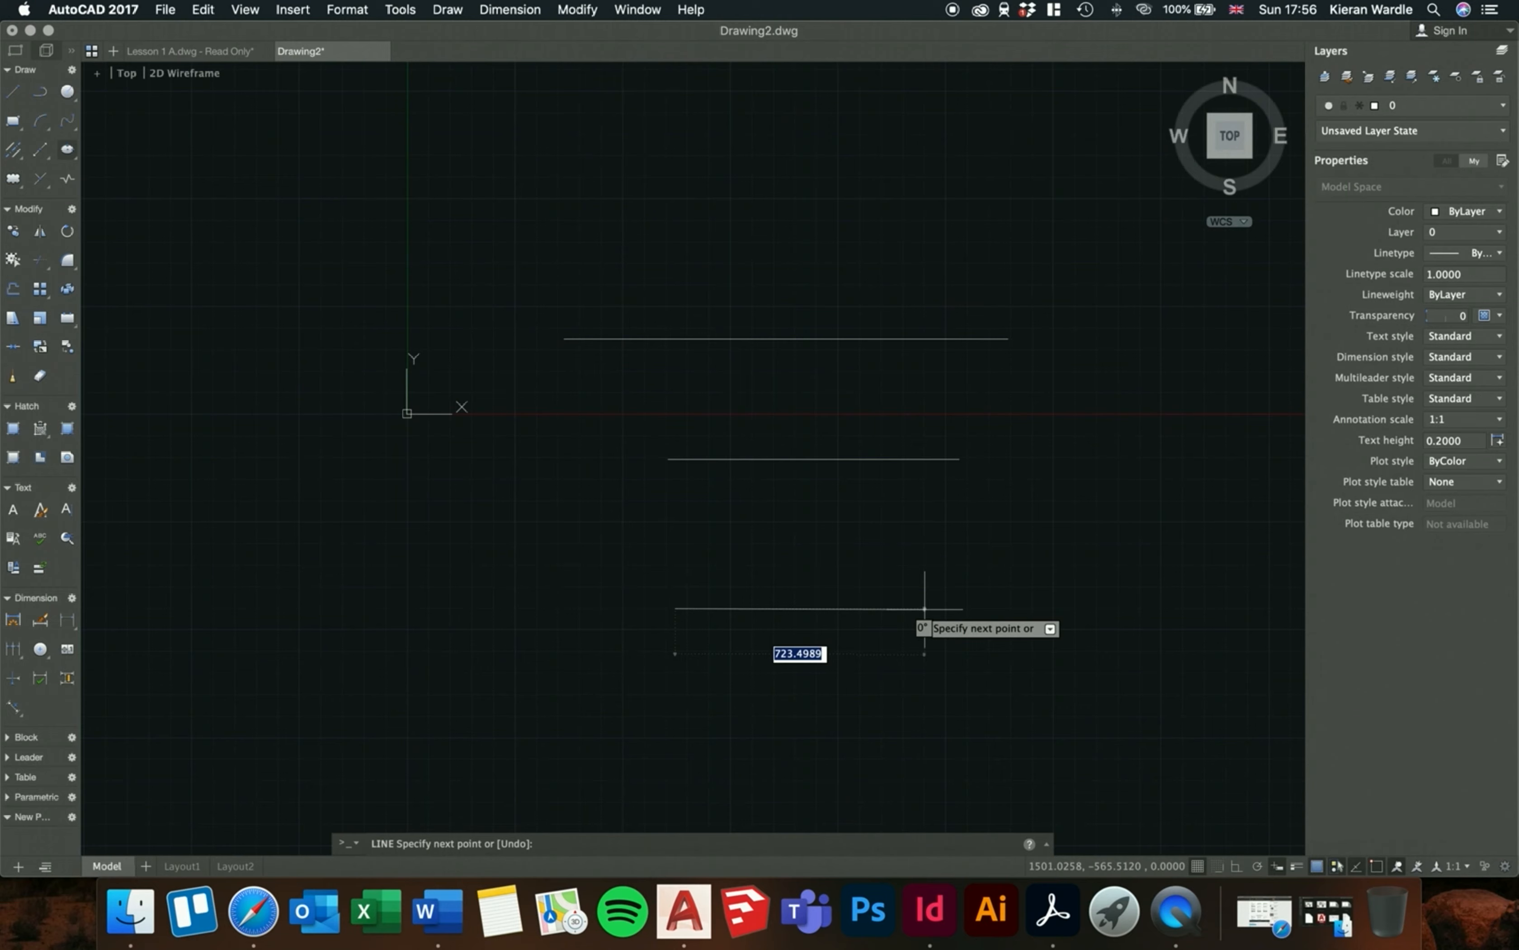
key(Escape)
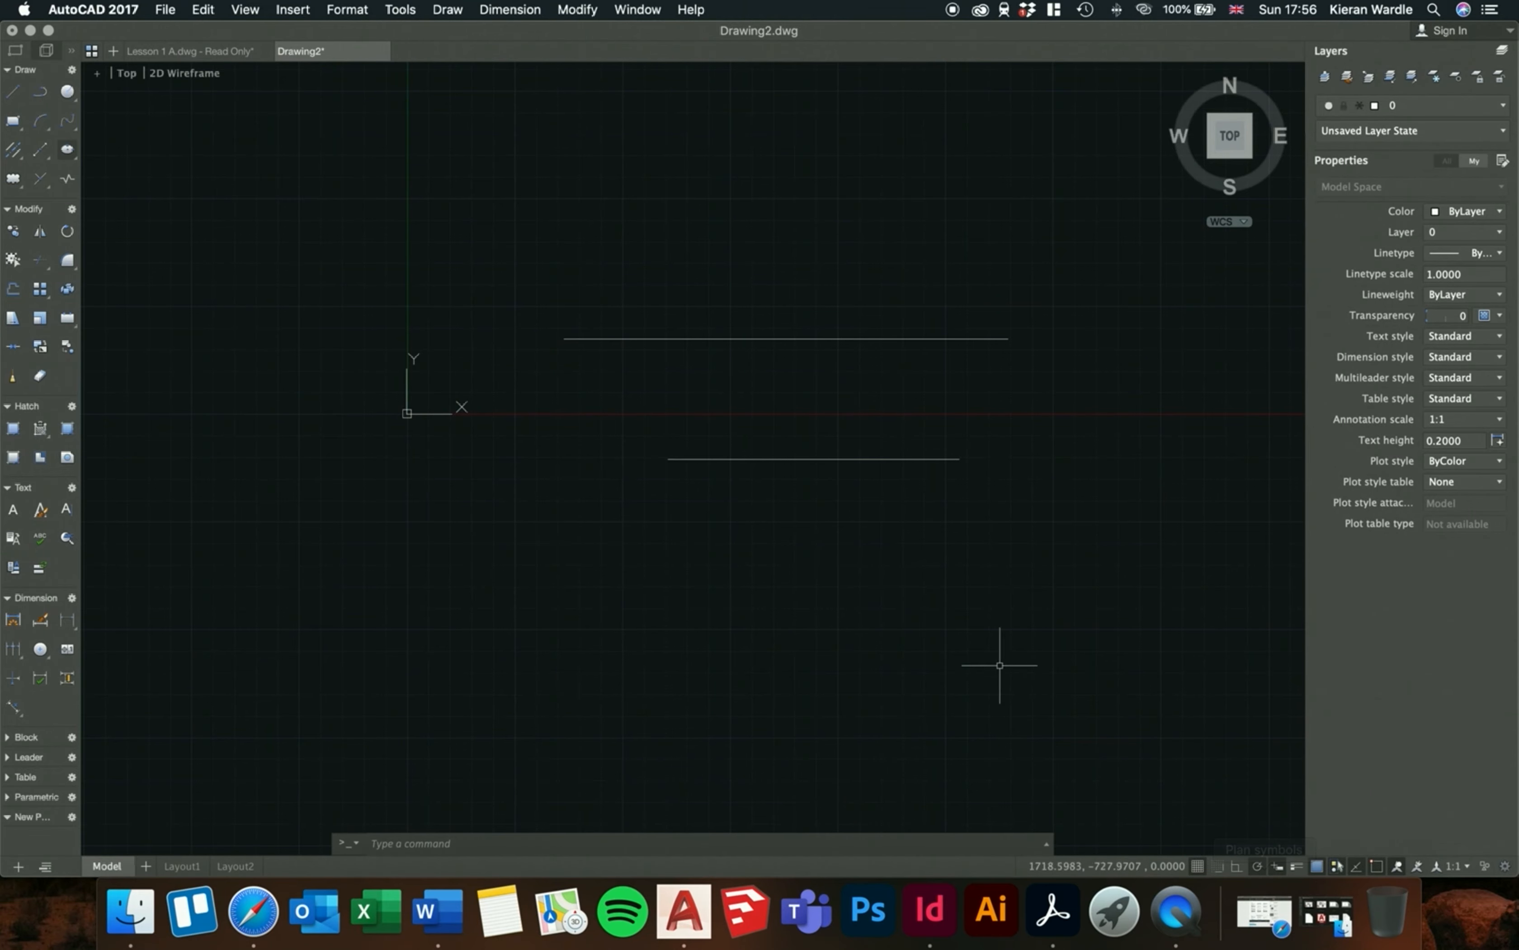
click(16, 100)
click(556, 567)
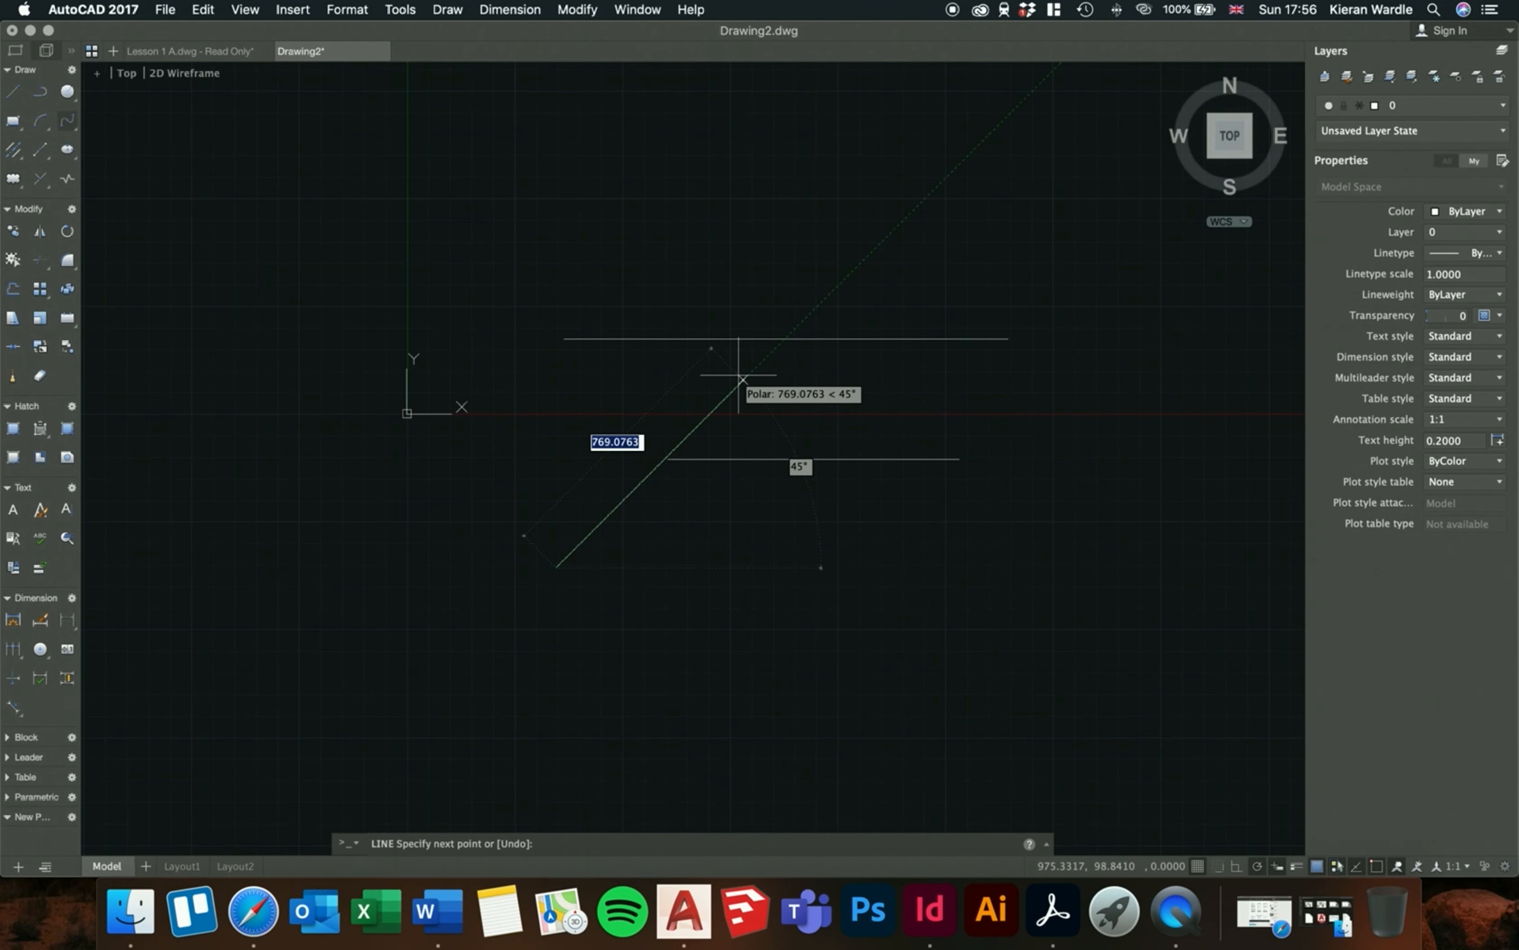
key(Escape)
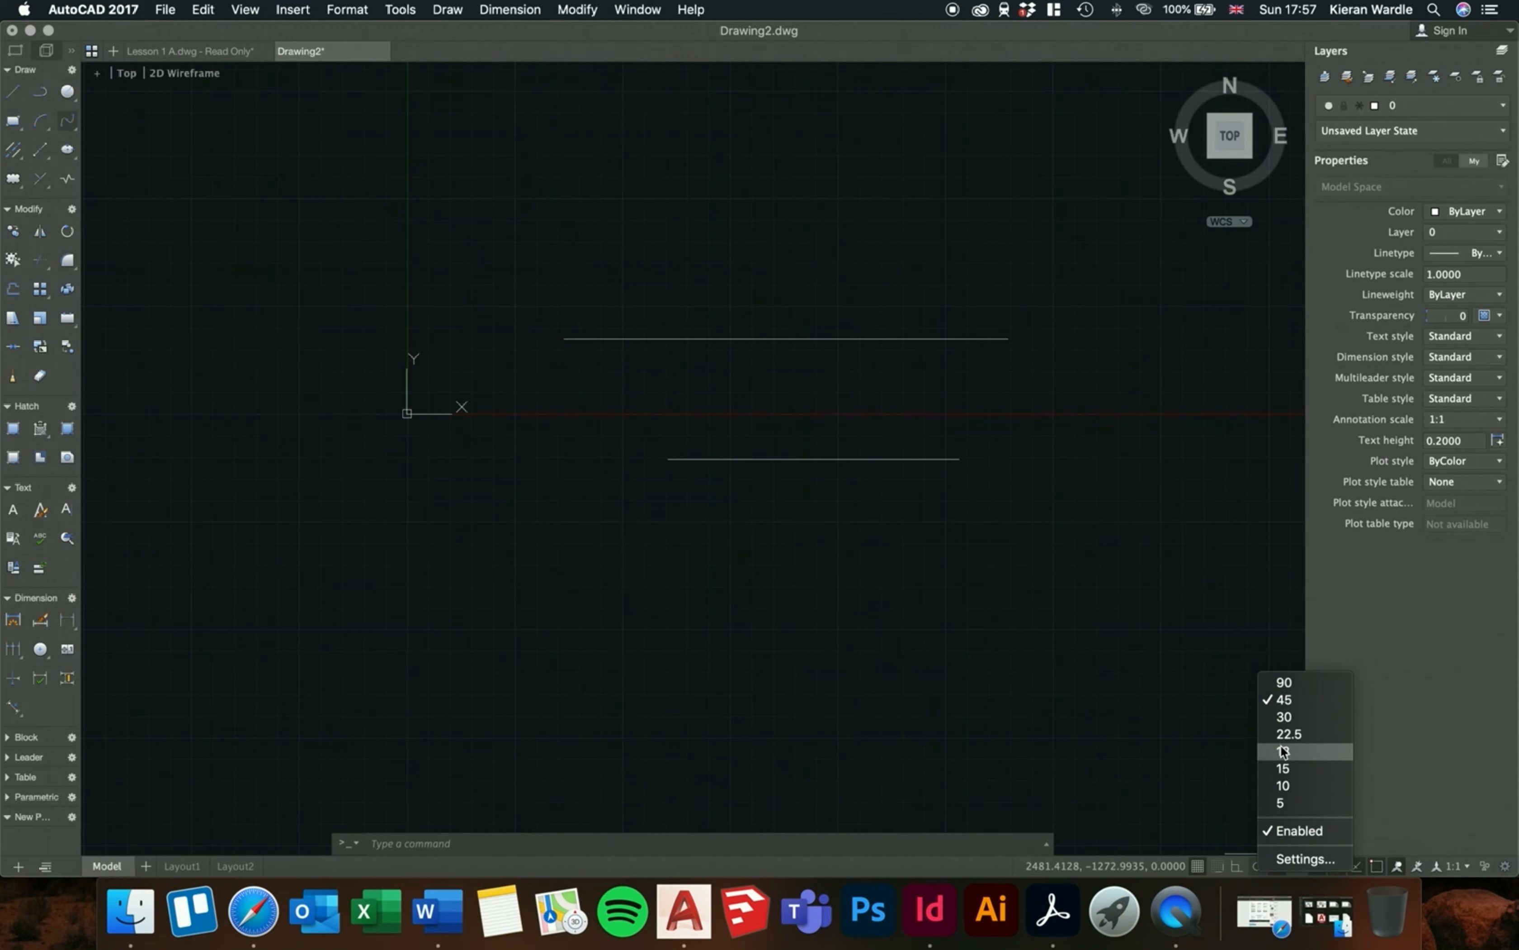
- Set the polar tracking angle to 10 degrees and test it with a line started above the upper line's left end
click(1284, 786)
scroll(1275, 787, up, 1)
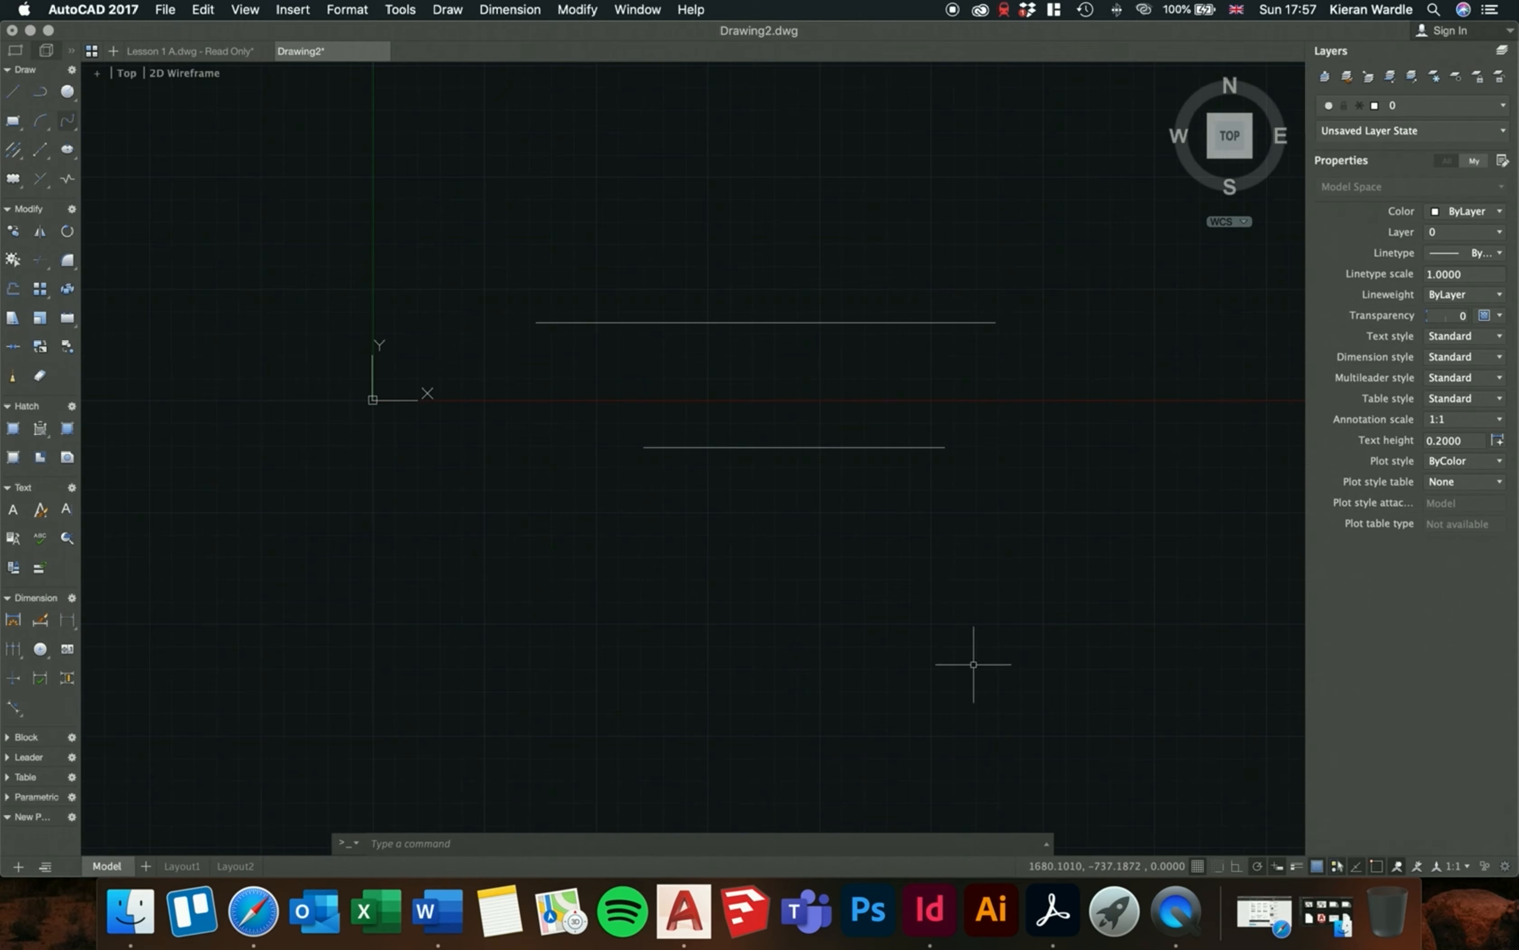
click(12, 91)
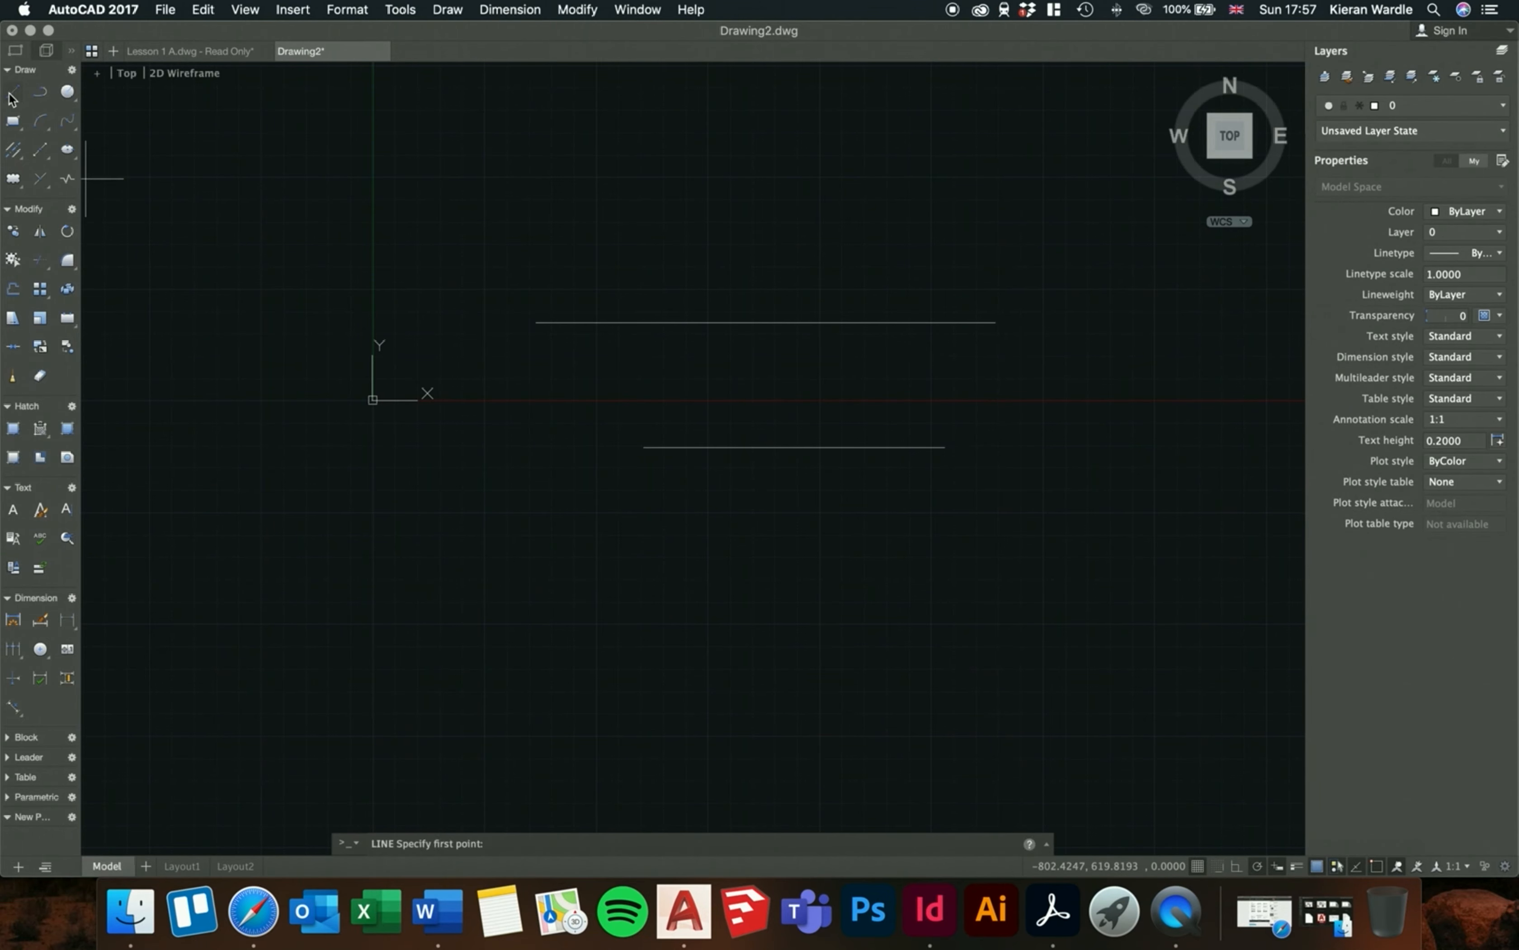
click(532, 234)
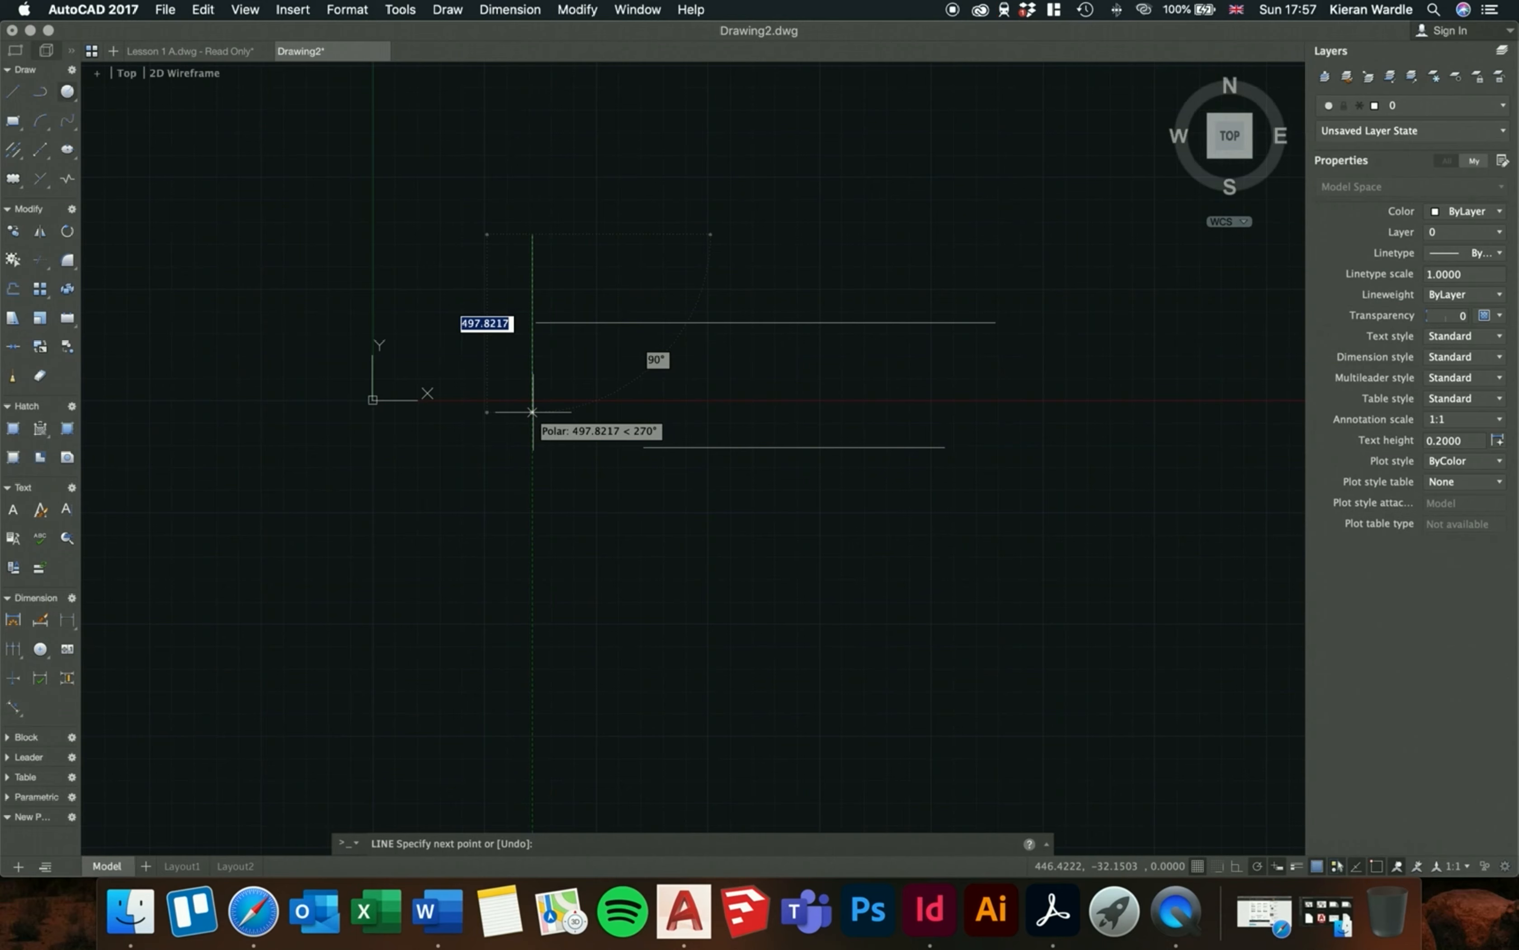
key(Escape)
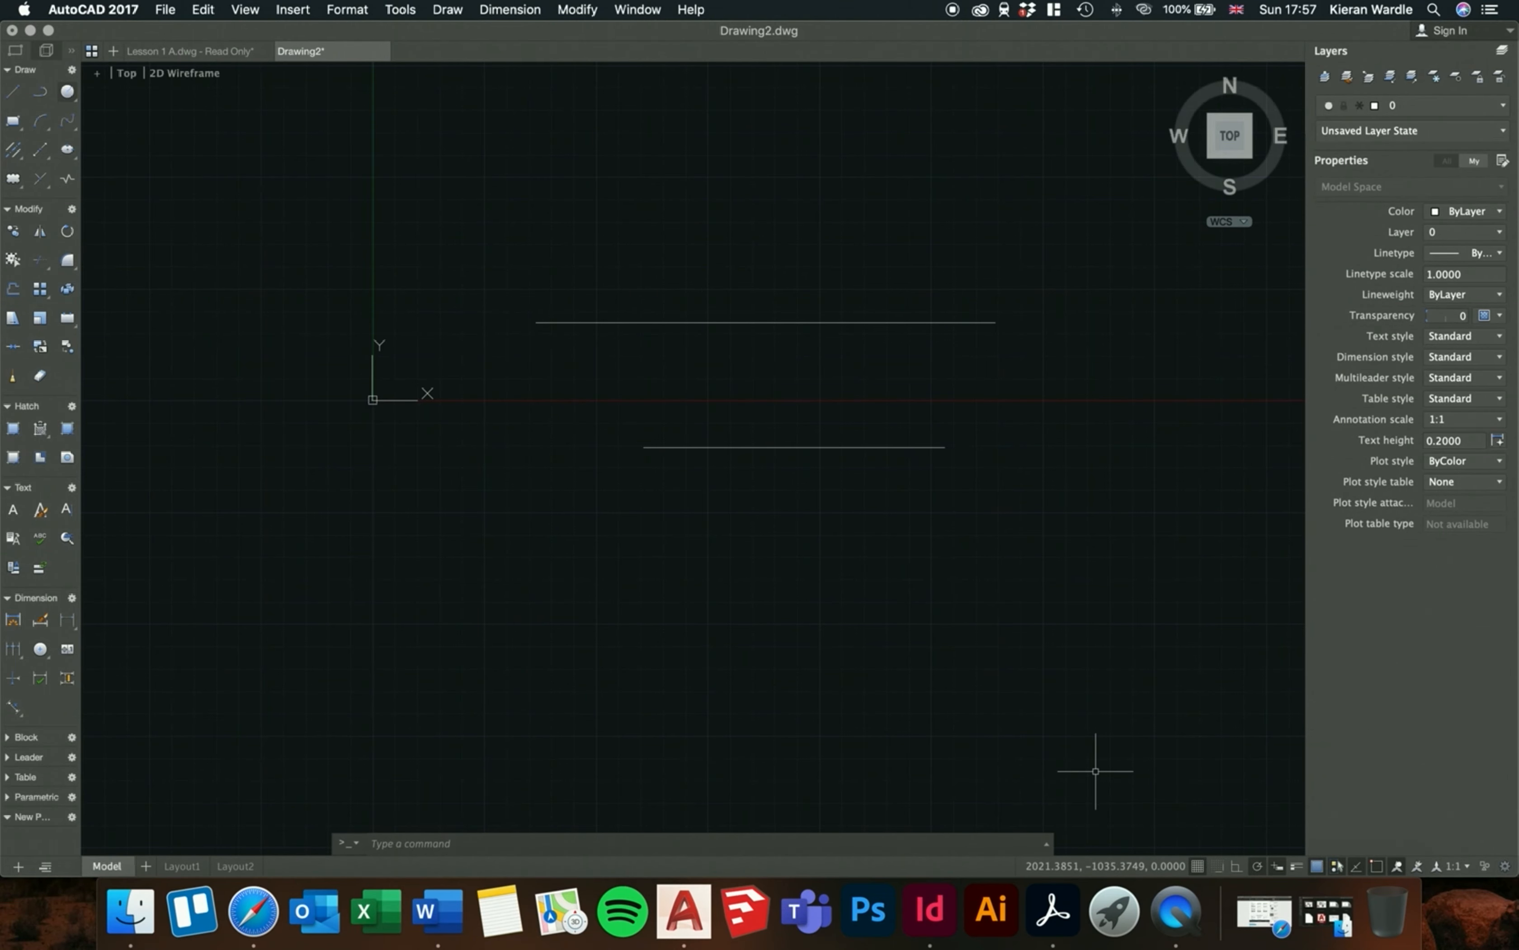
- Set the polar tracking angle to 45 degrees and check that the new increment is active
right_click(1259, 869)
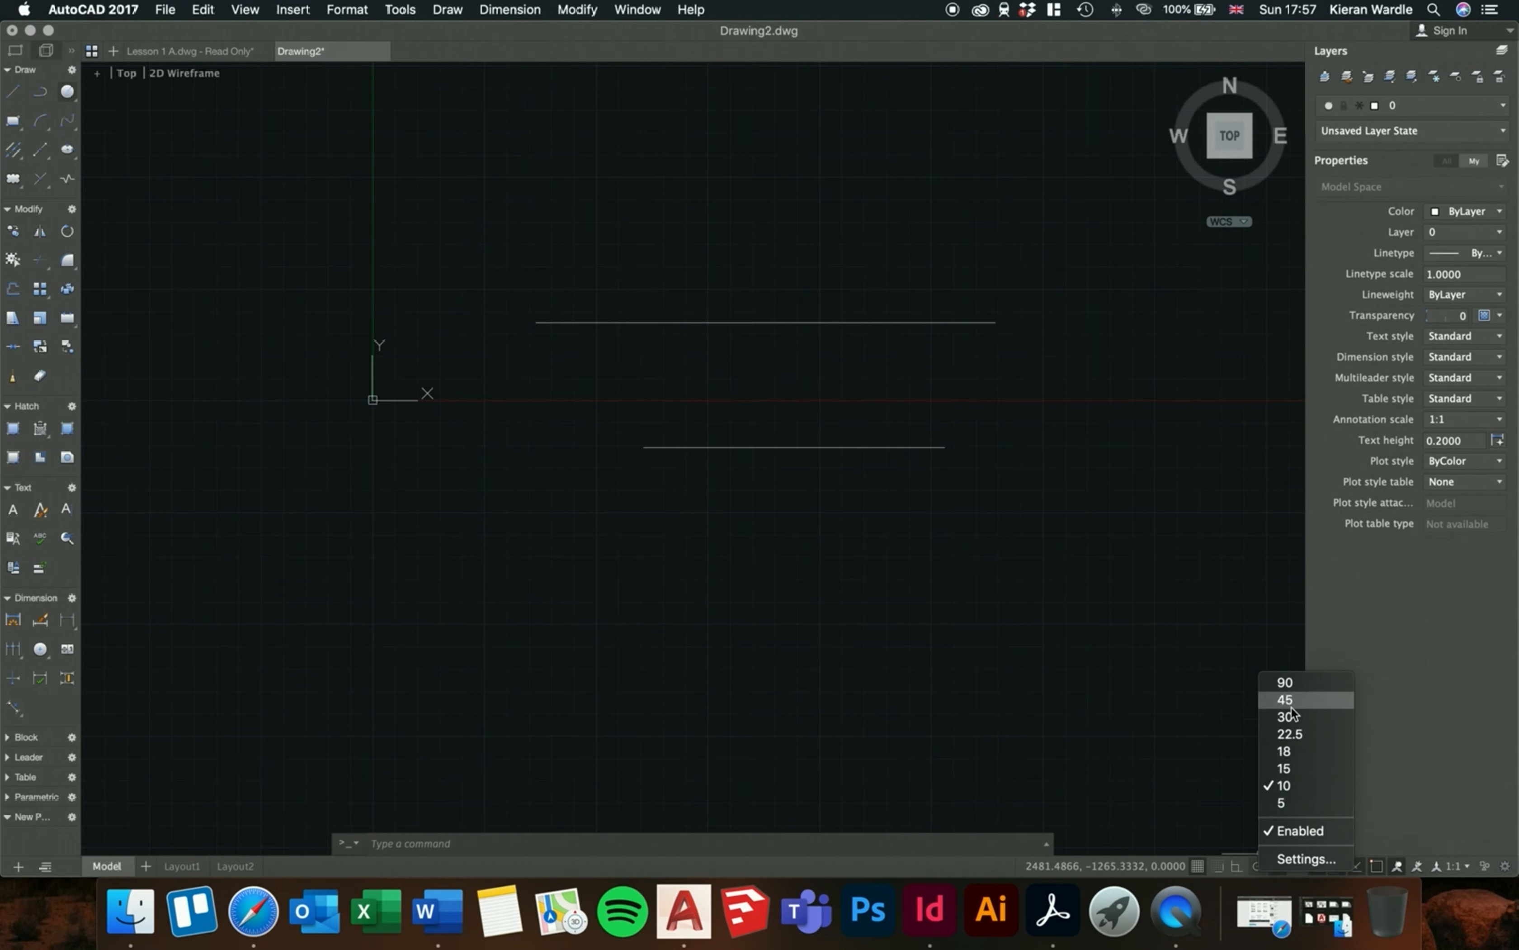
click(1291, 702)
right_click(1260, 867)
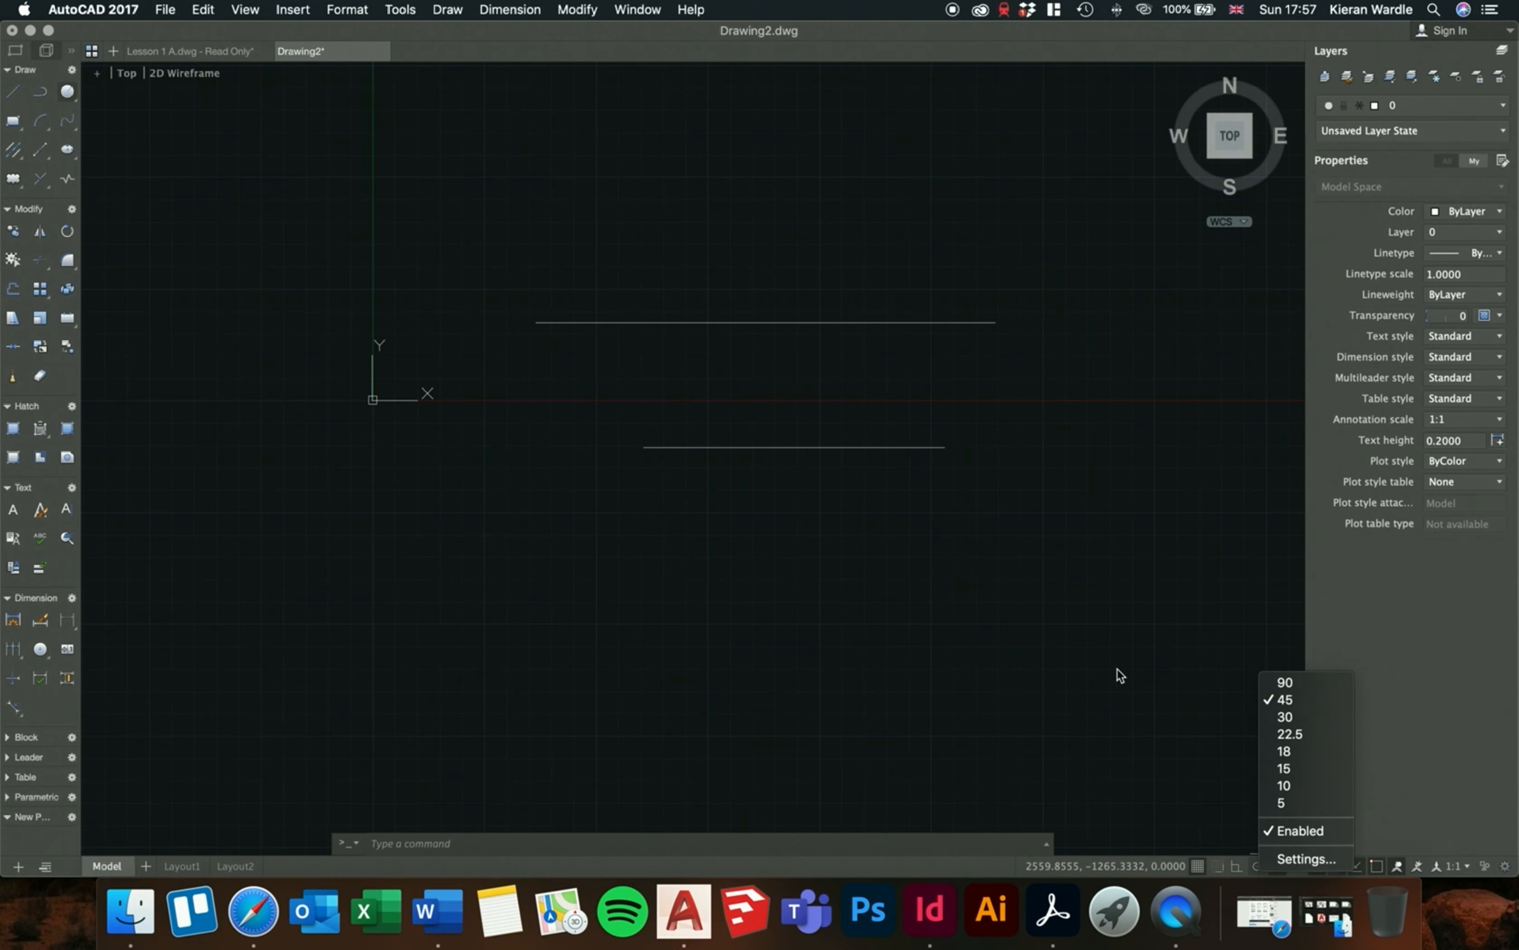
click(1097, 671)
click(1079, 645)
click(980, 620)
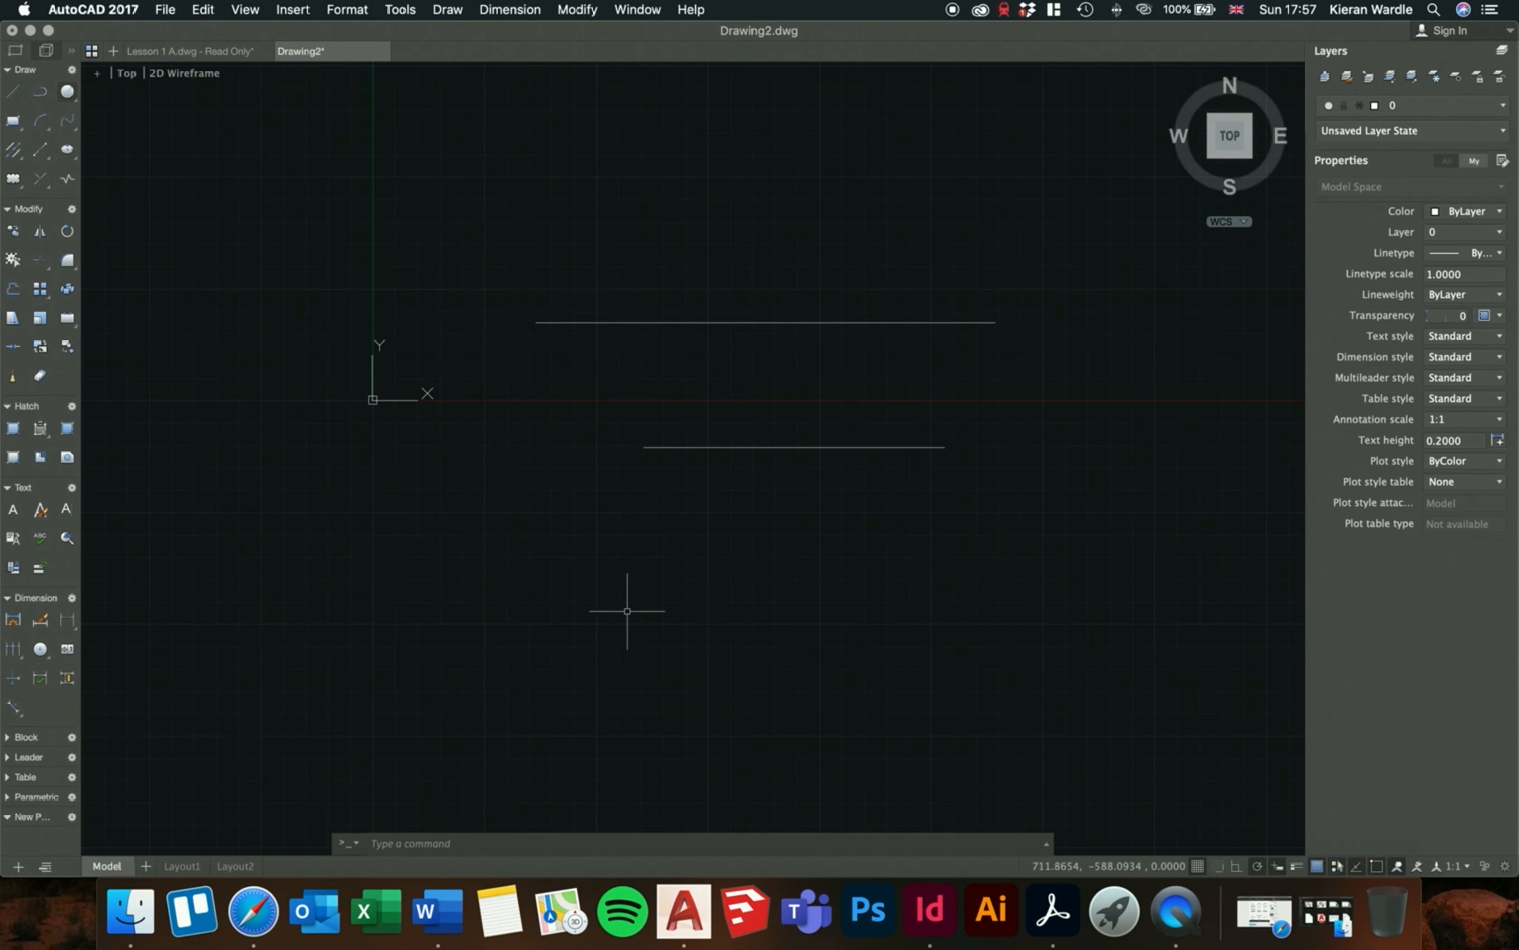
- Draw a vertical line up from the upper line's right endpoint, followed by a diagonal about 1121 long down to that line's midpoint
scroll(562, 598, down, 2)
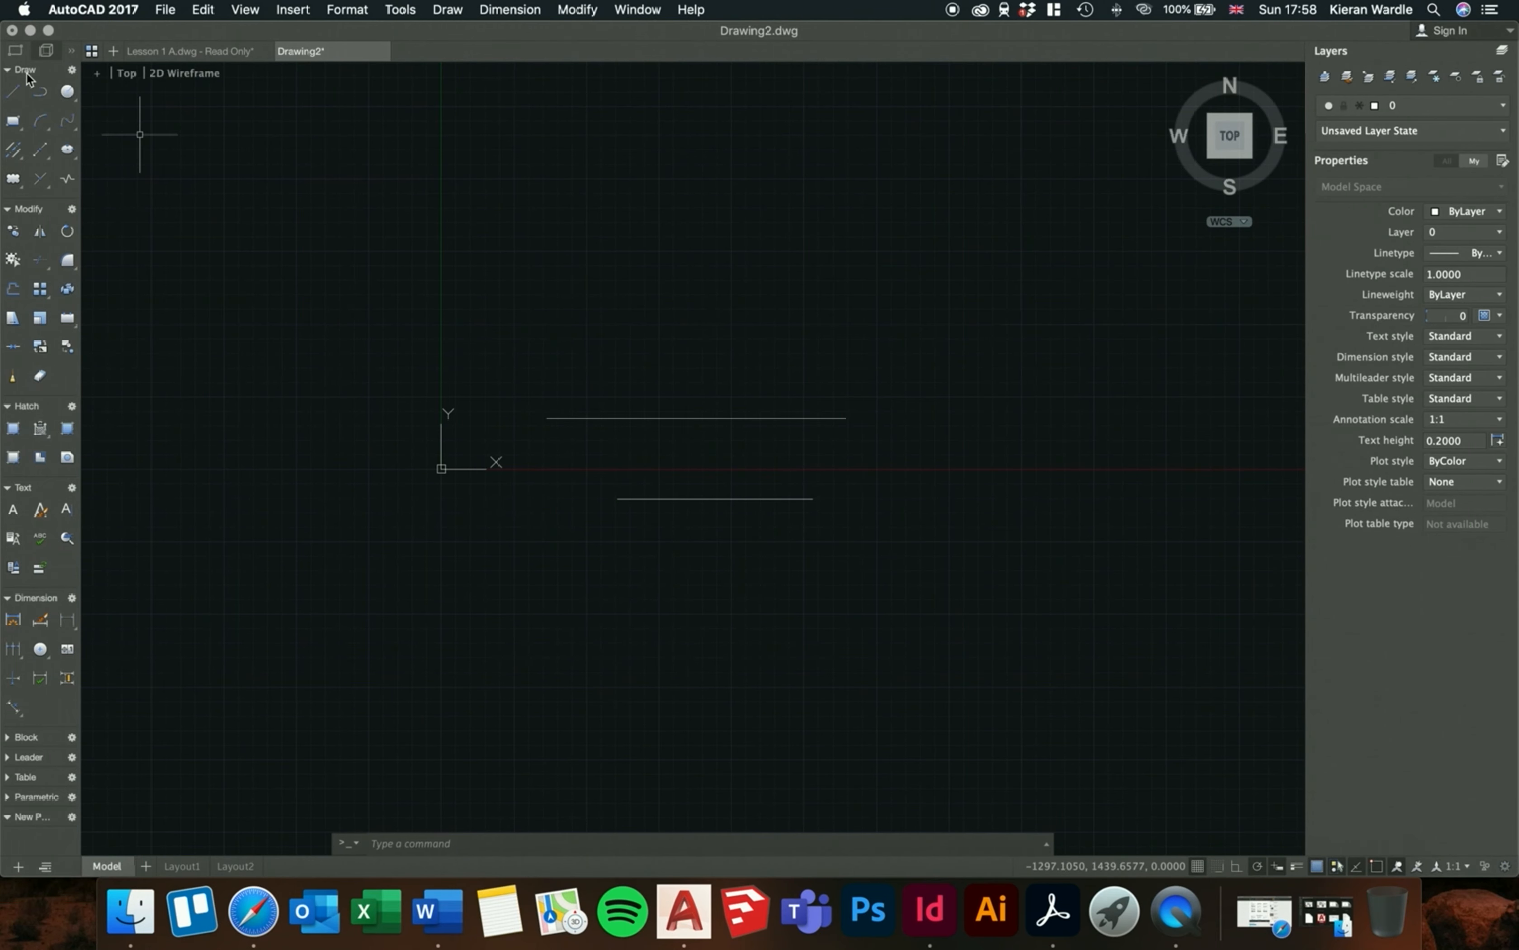
click(14, 93)
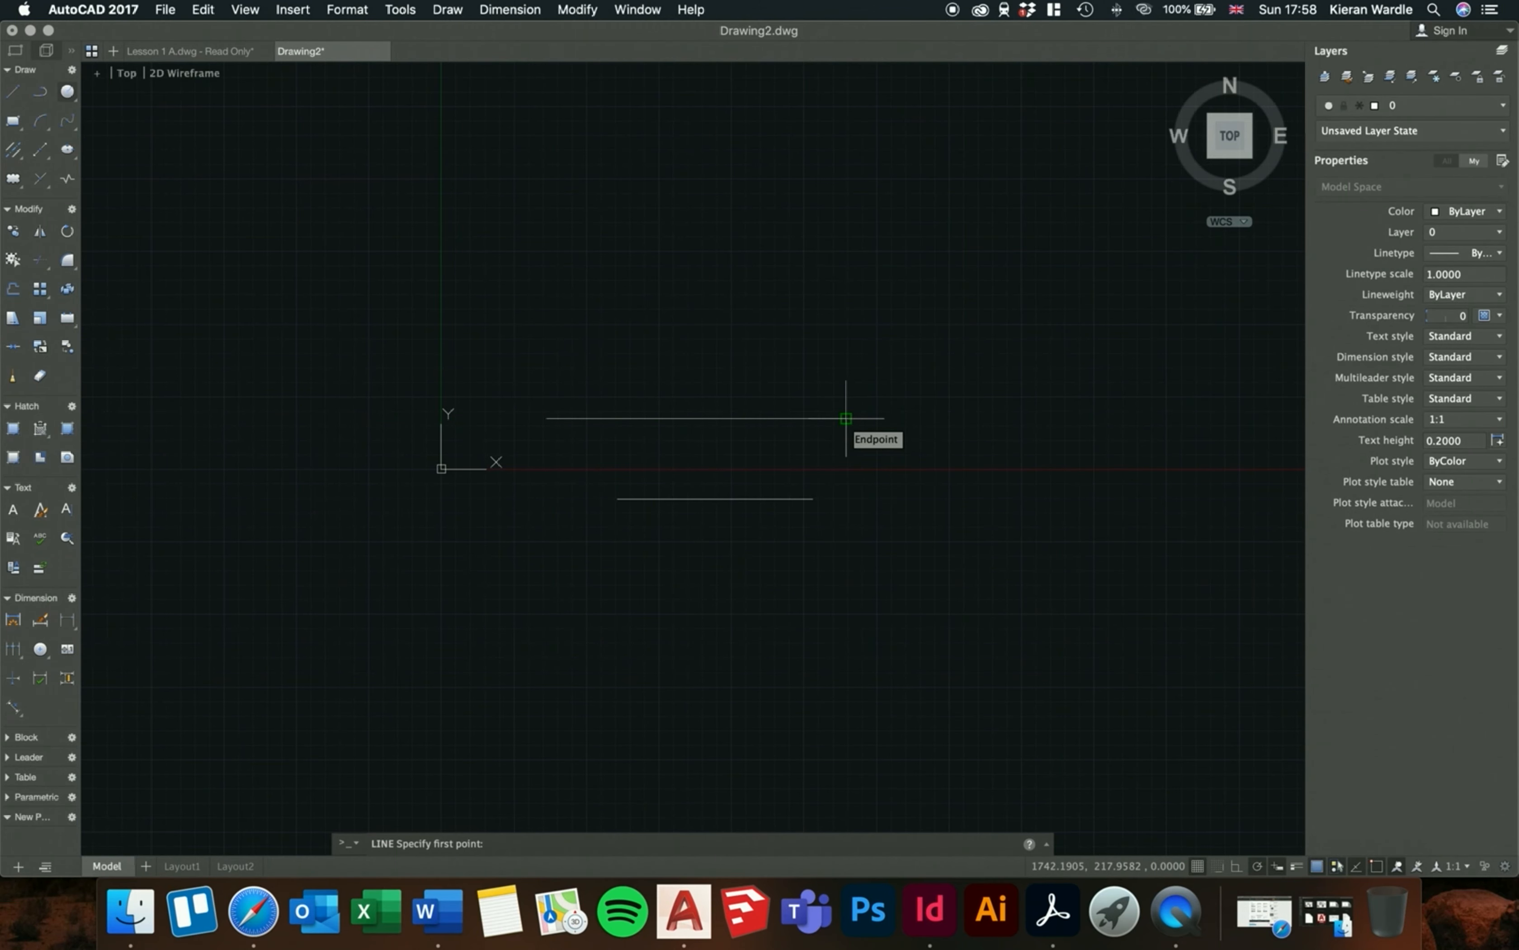
click(845, 418)
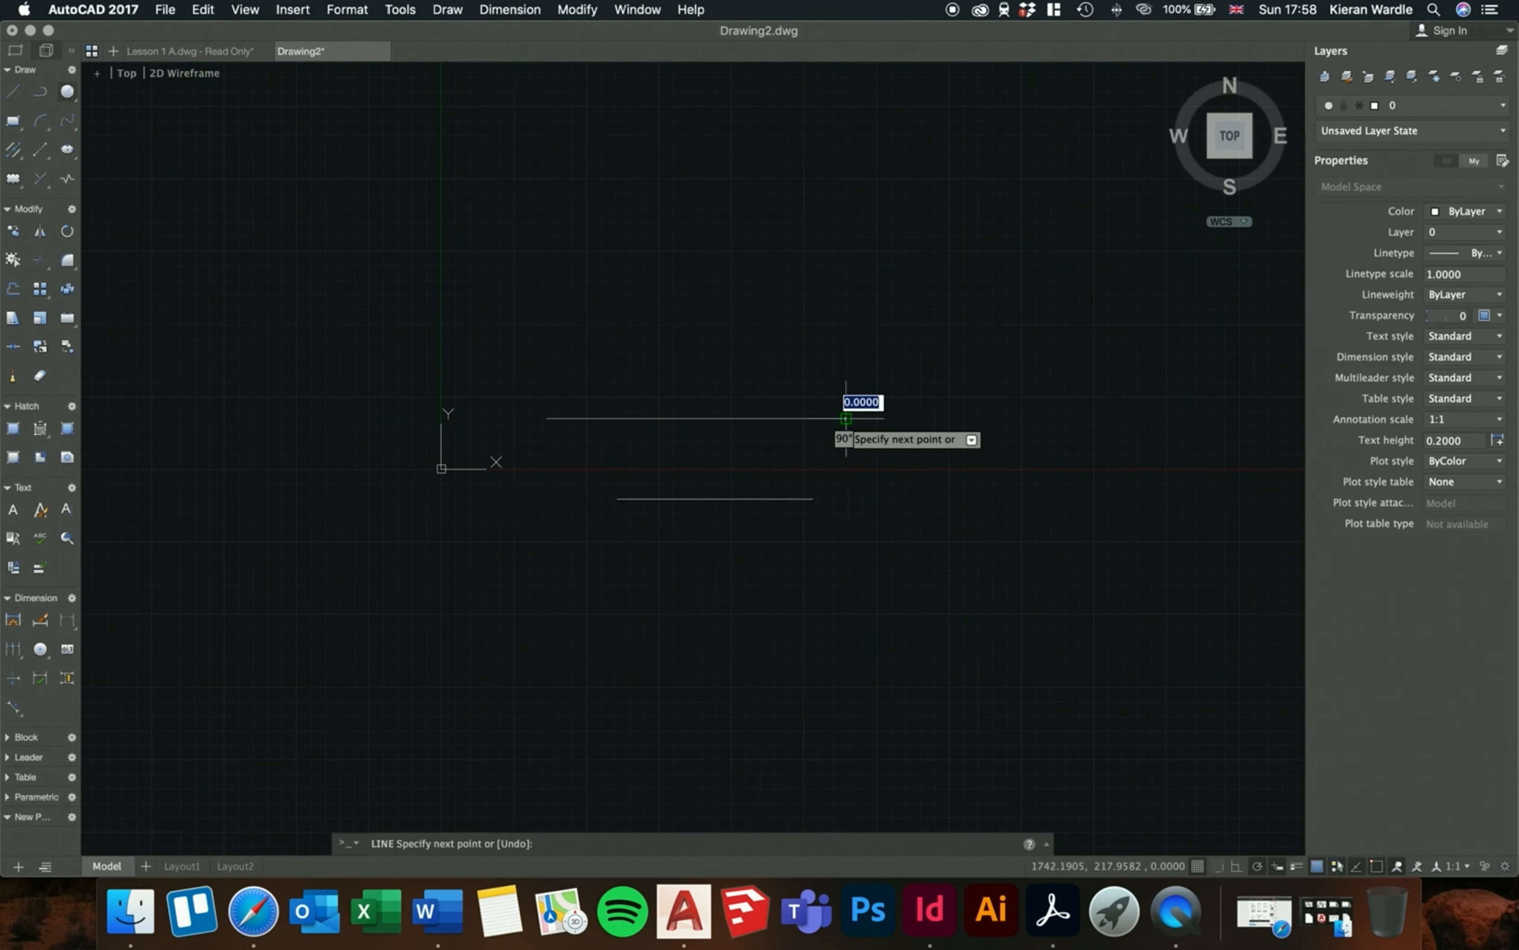
click(846, 204)
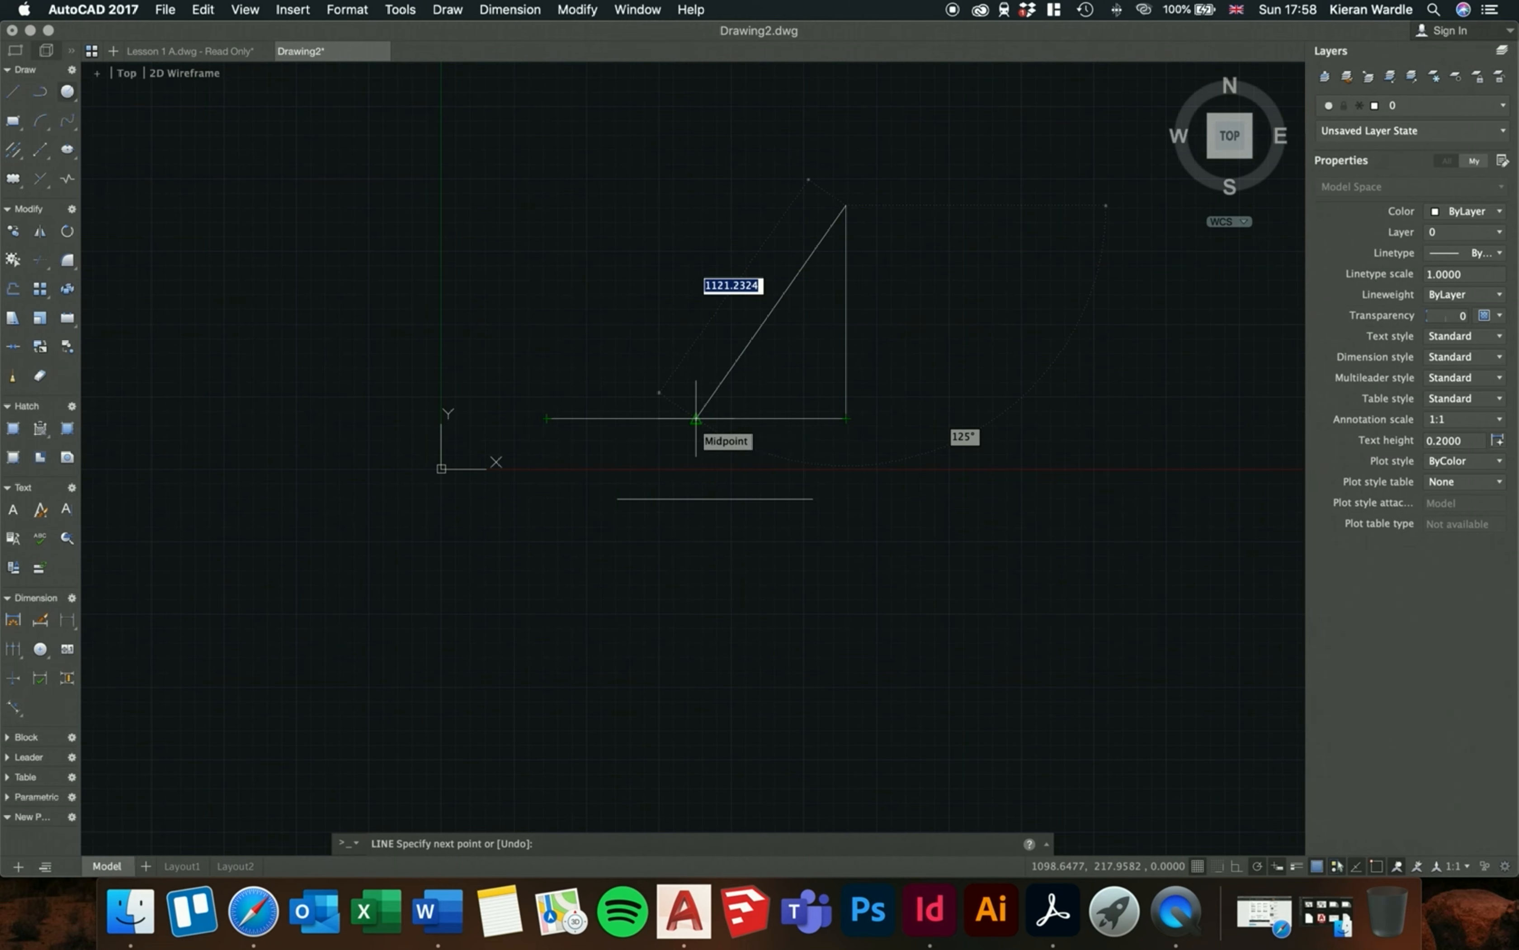
click(695, 418)
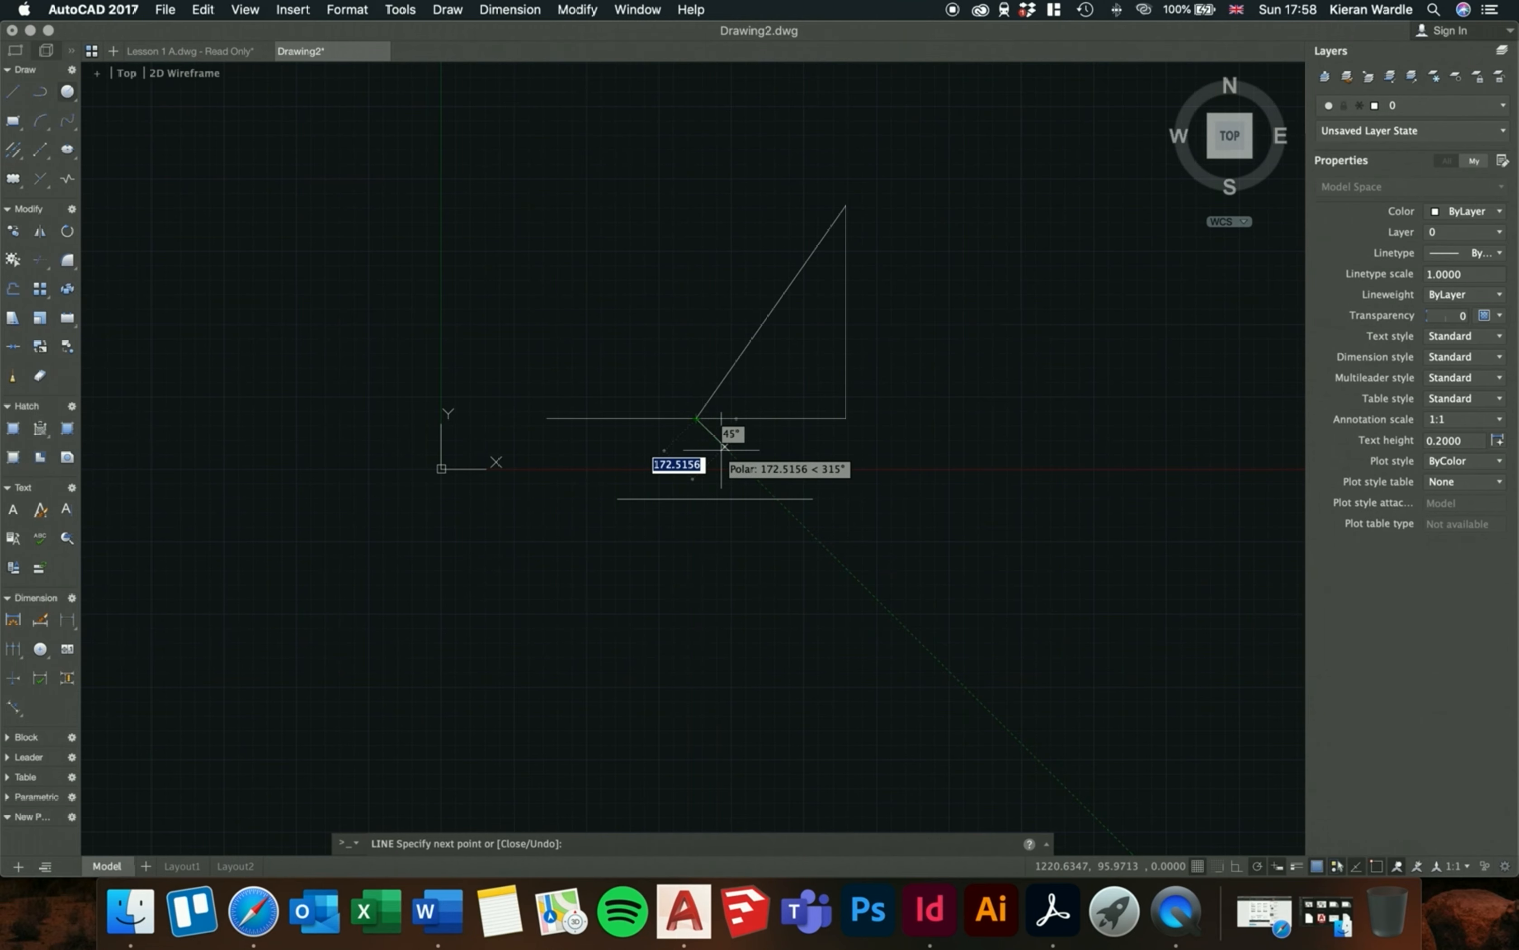
key(Escape)
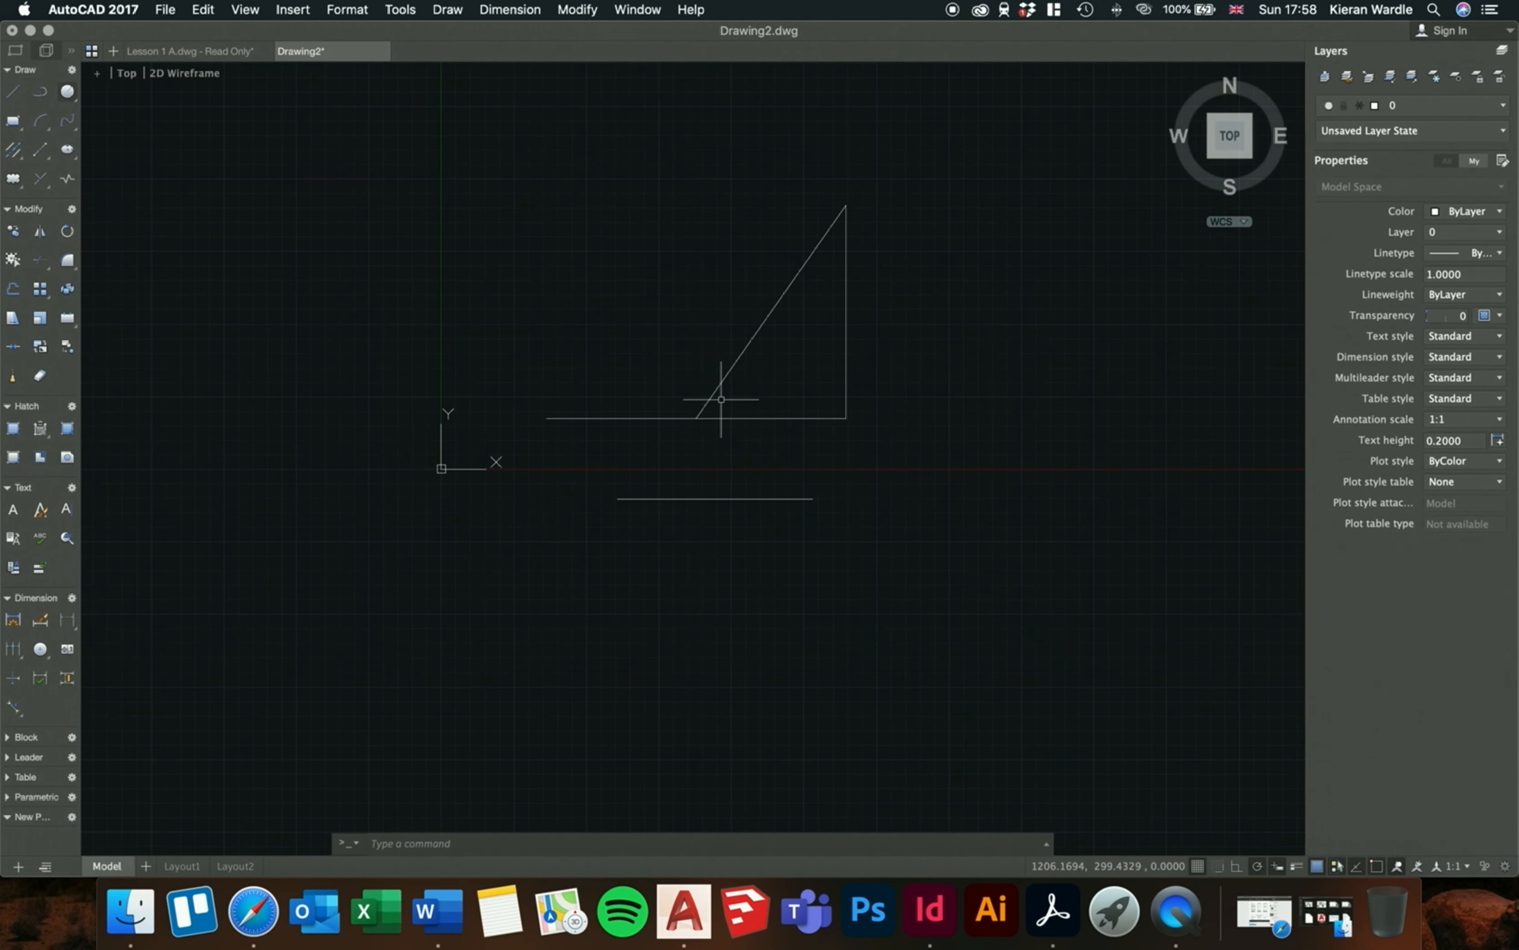
- Select the diagonal and upper horizontal line together around their shared midpoint, clearing the selection after each of two tries
click(704, 418)
click(700, 414)
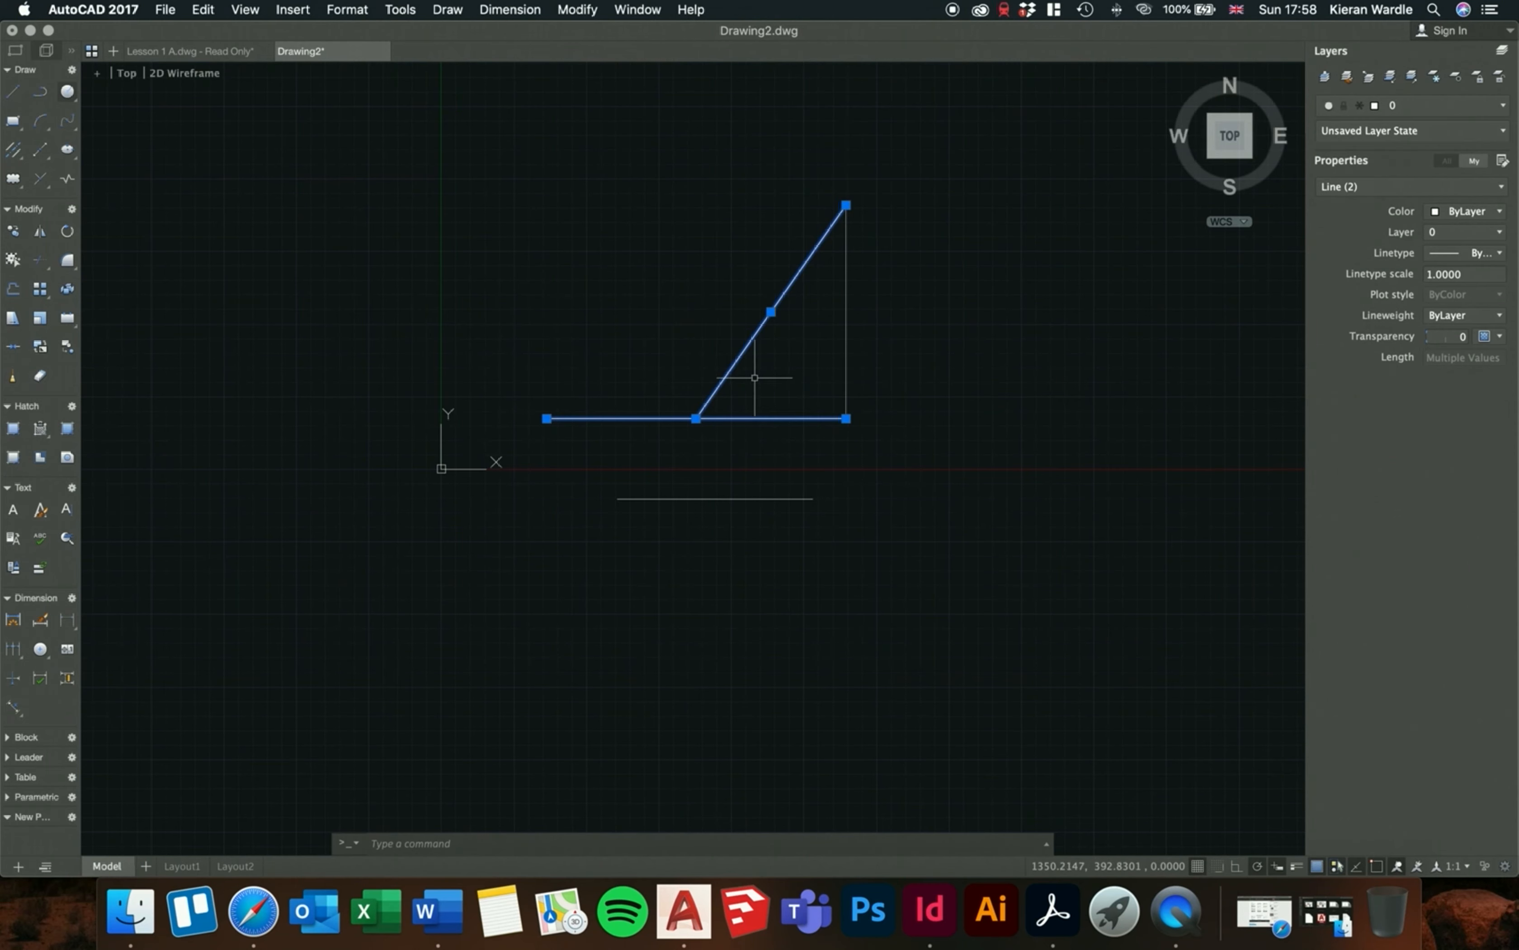
key(Escape)
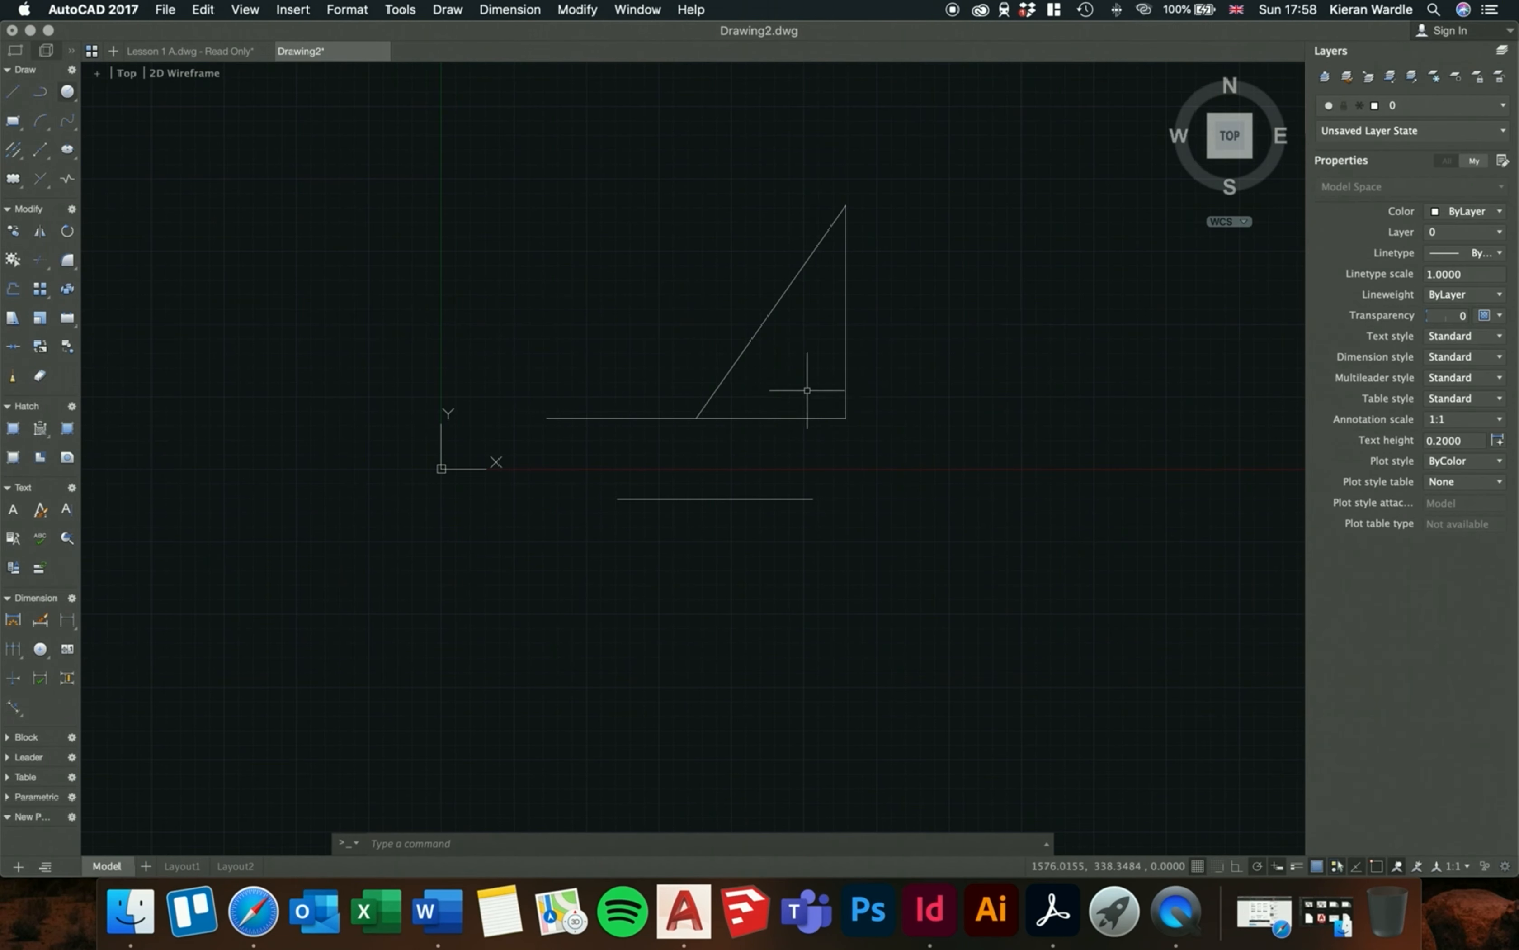
click(744, 366)
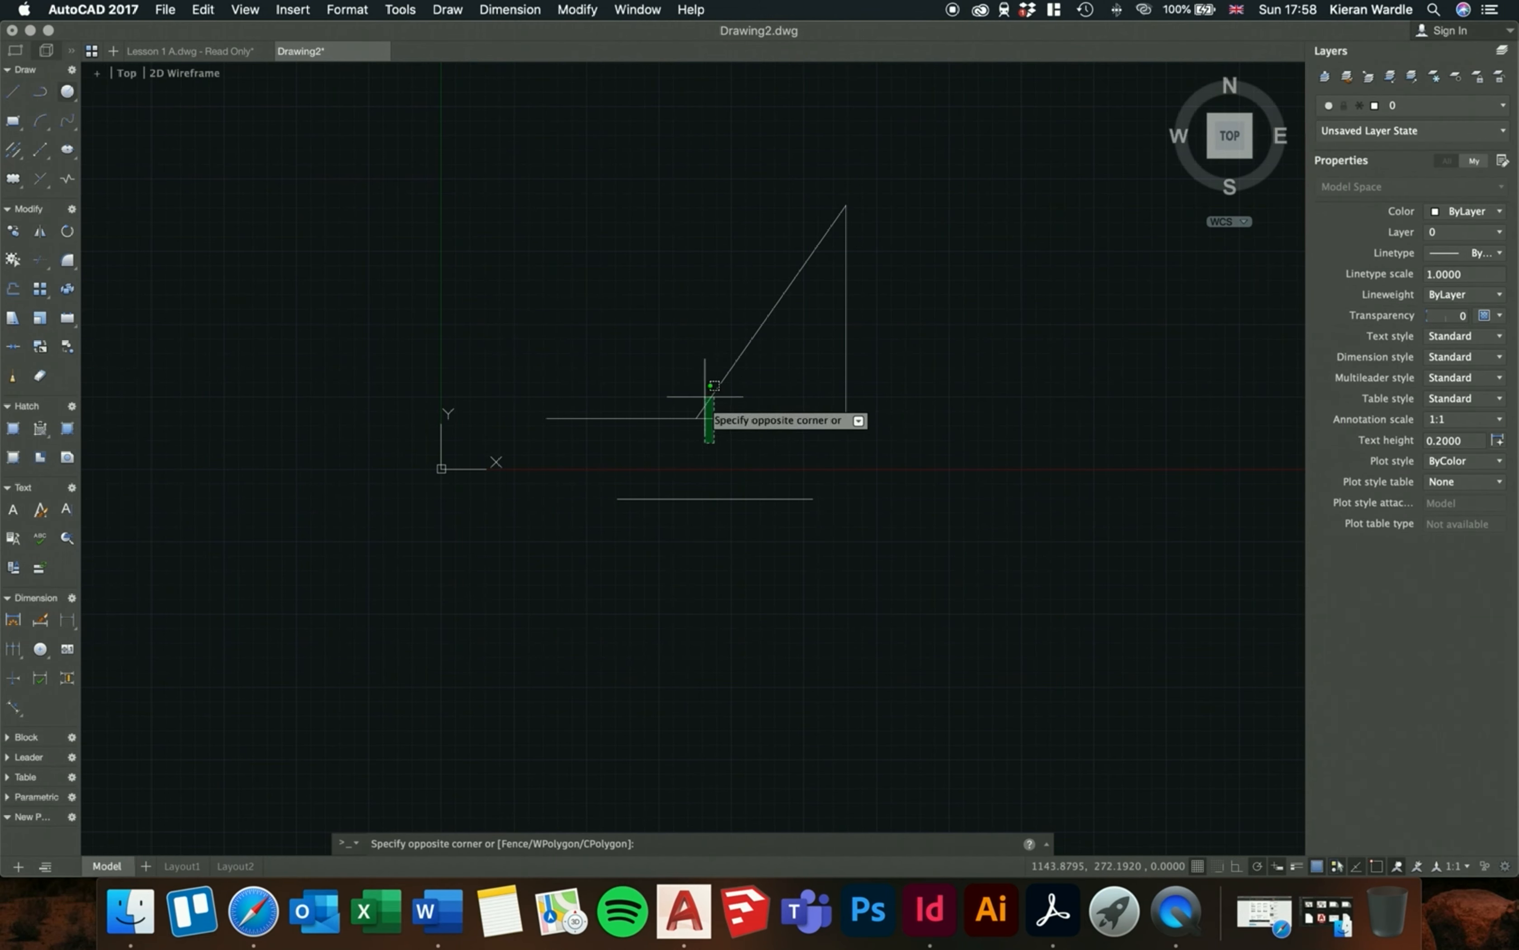
click(706, 424)
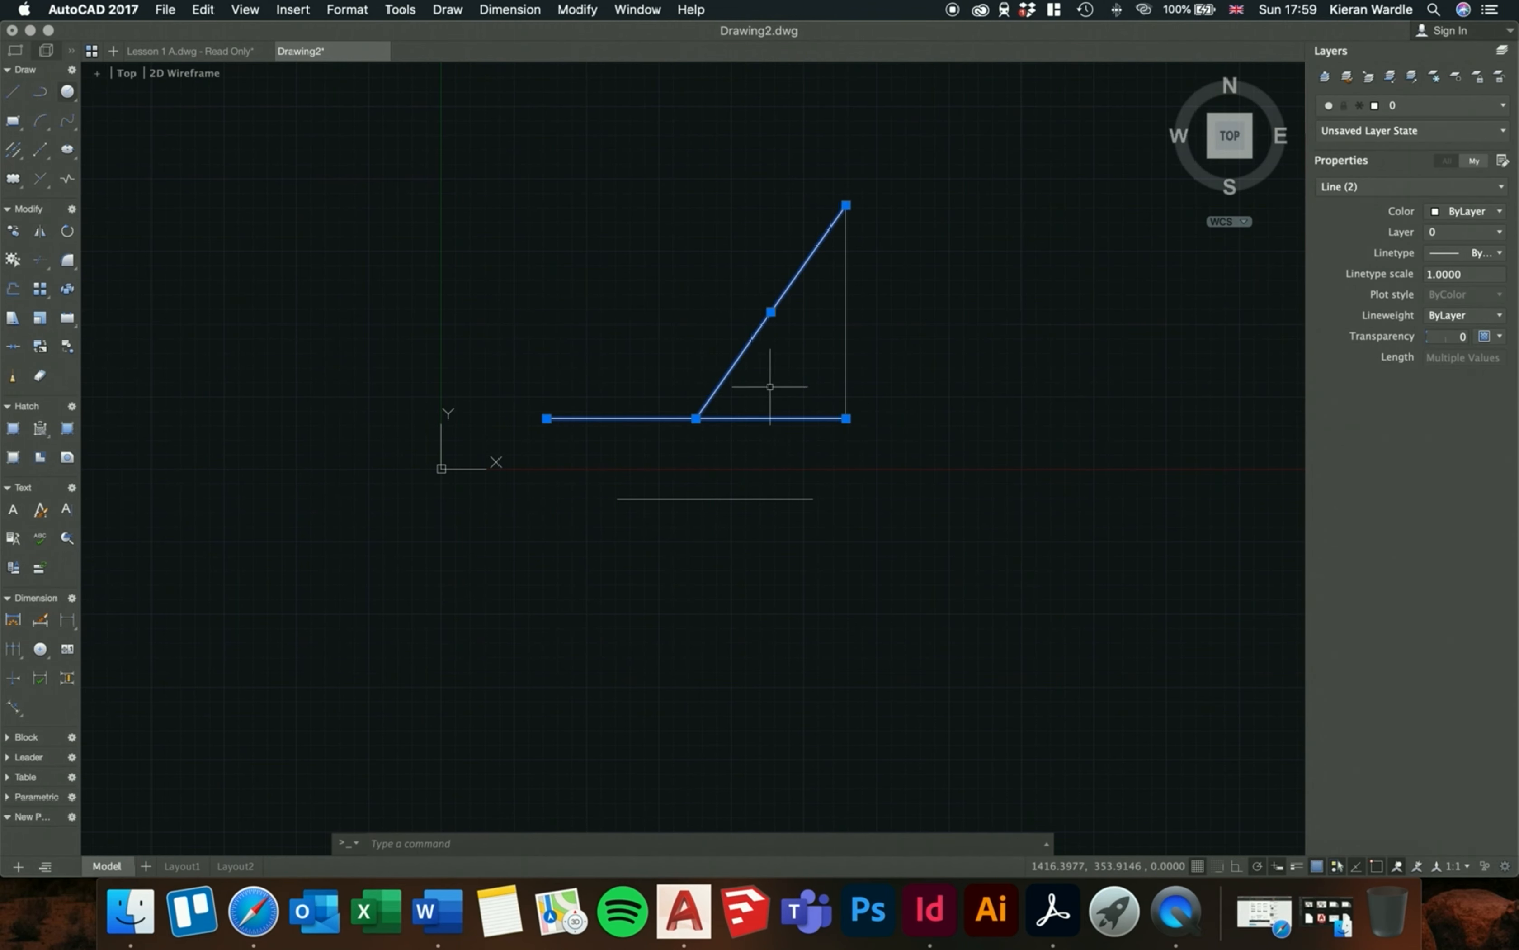
key(Escape)
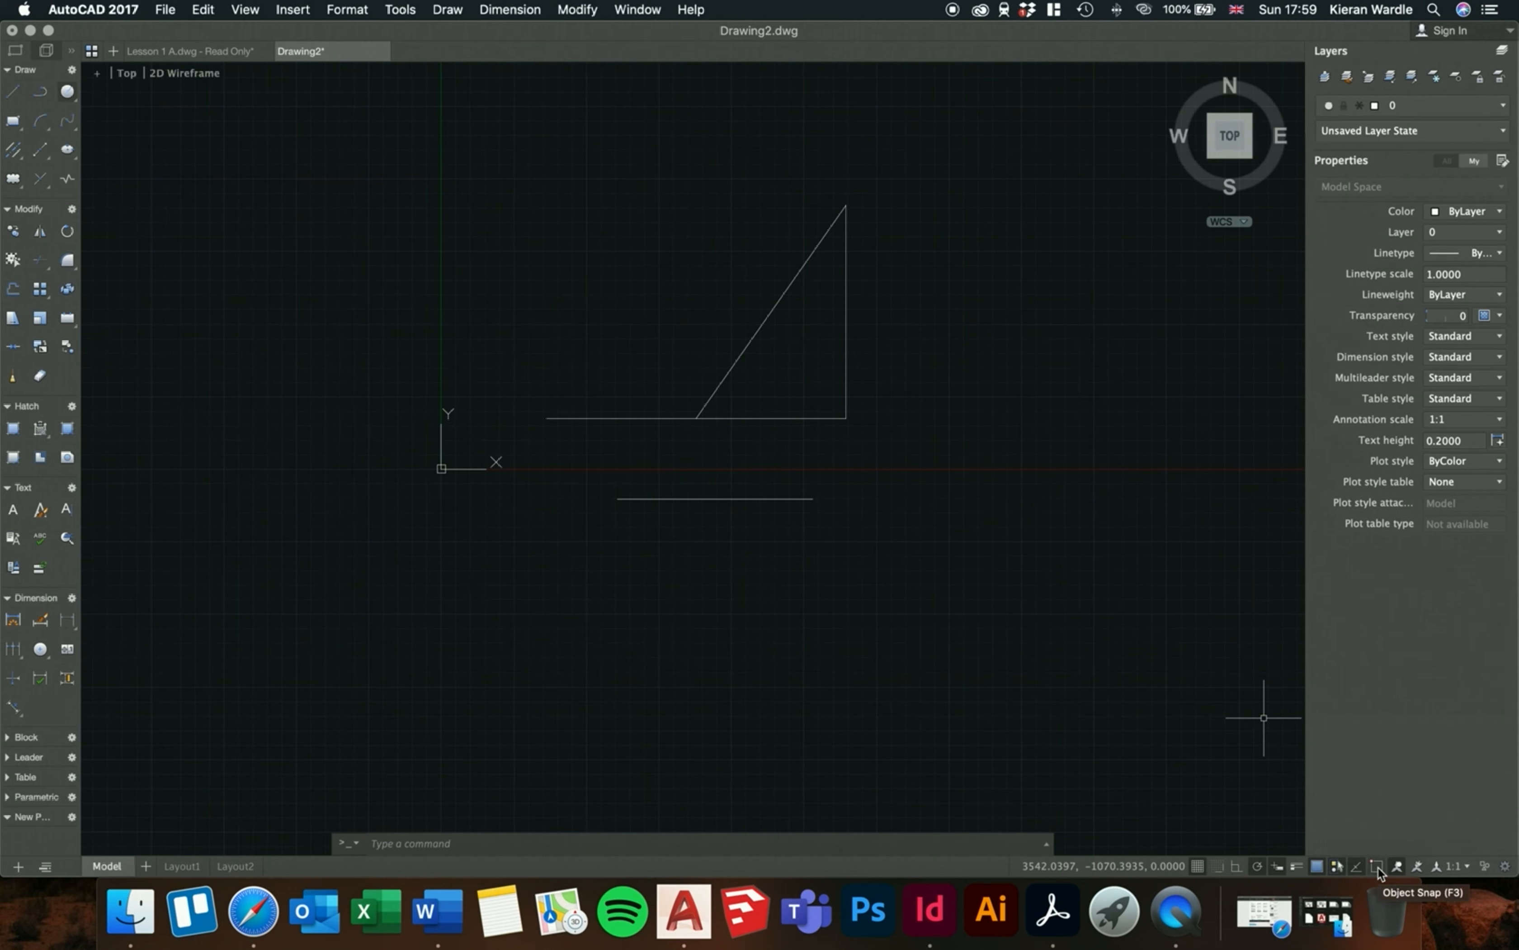
- Examine which object snap modes are available and enabled, leaving the settings as they are
click(1257, 867)
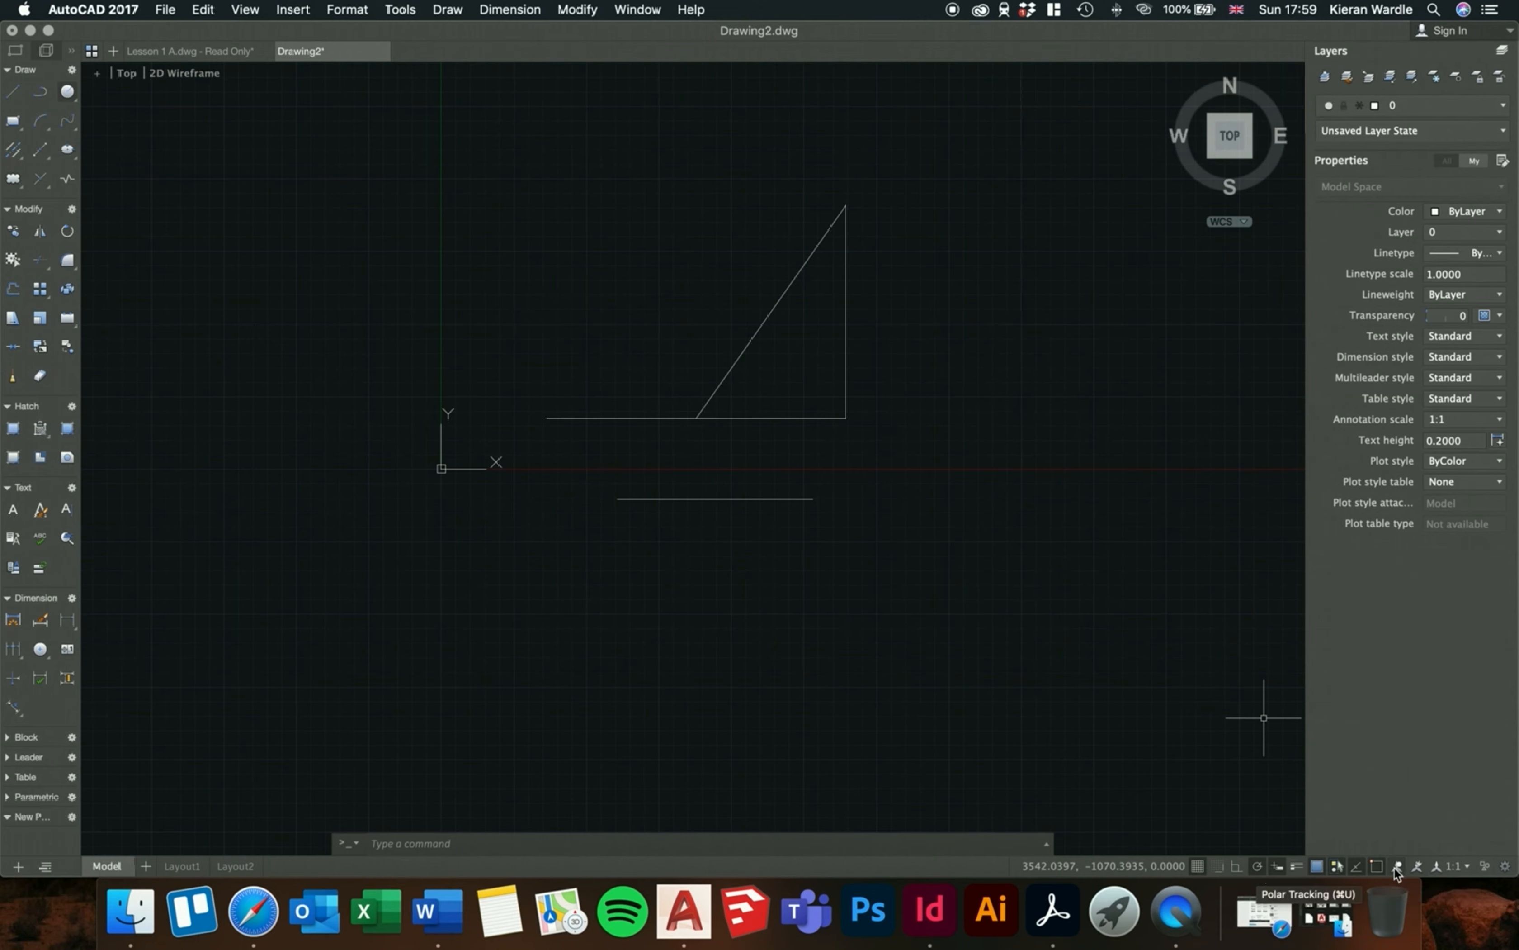
right_click(1375, 868)
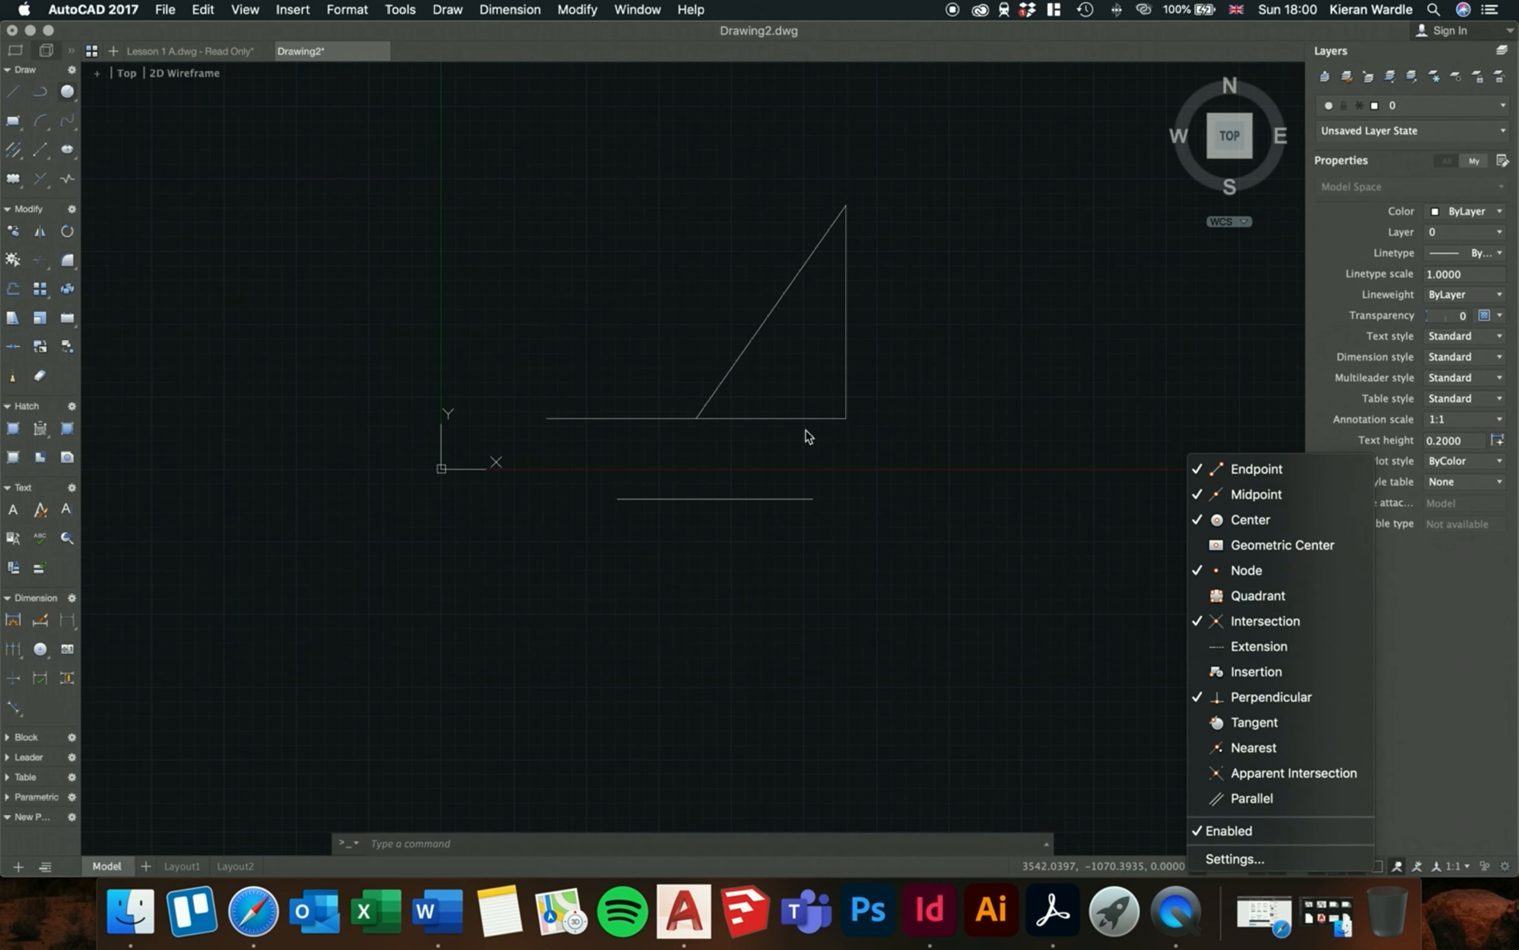
click(1079, 745)
click(1097, 746)
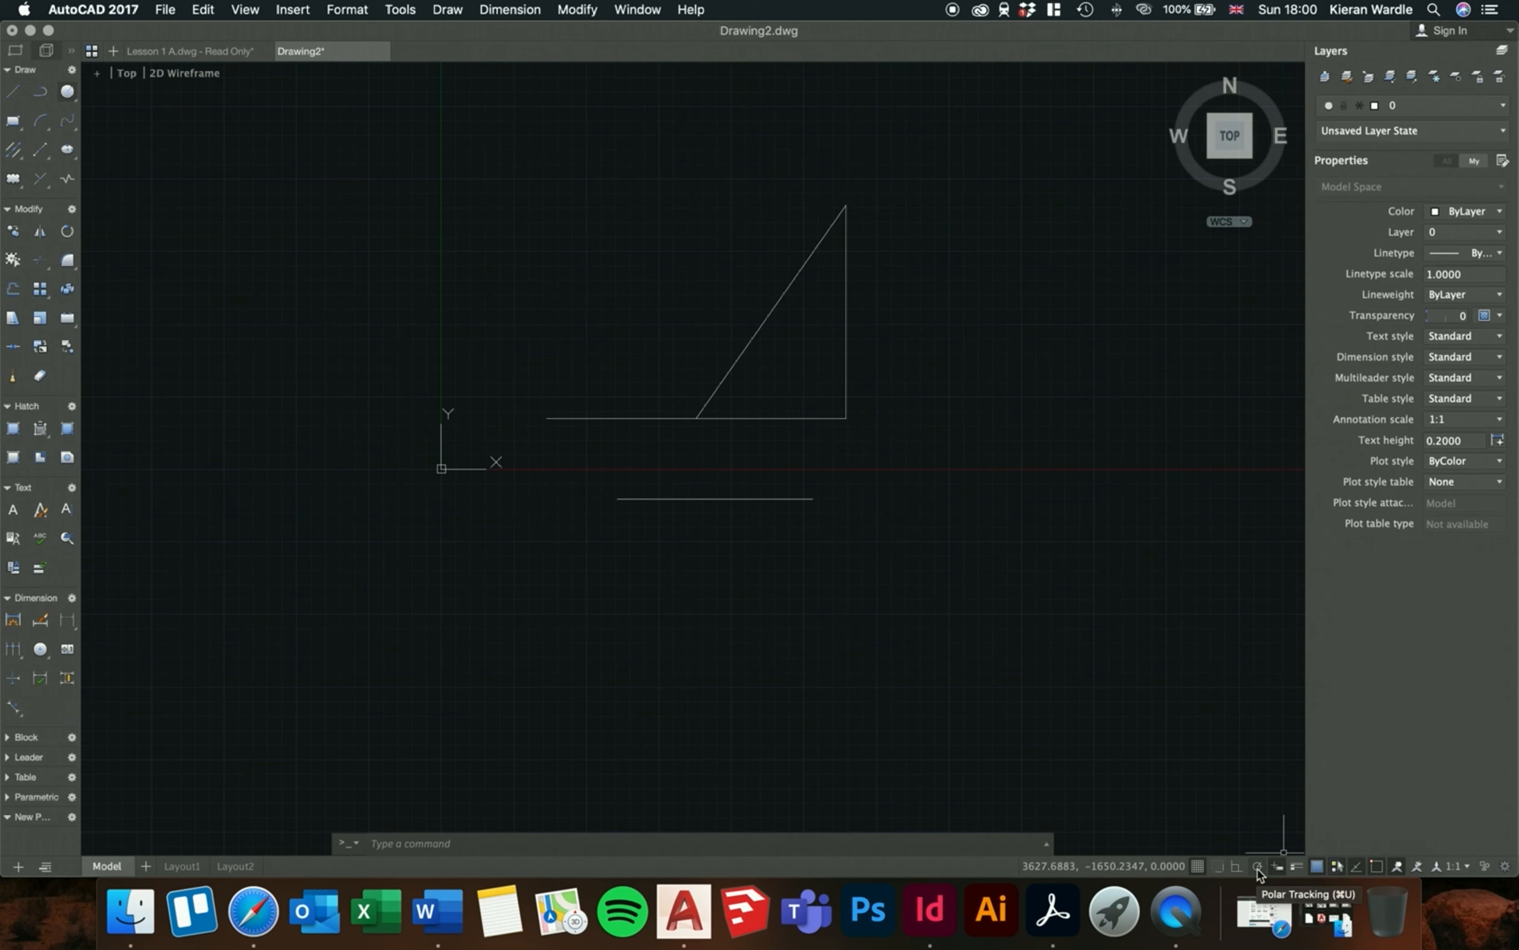
click(1381, 870)
click(1407, 804)
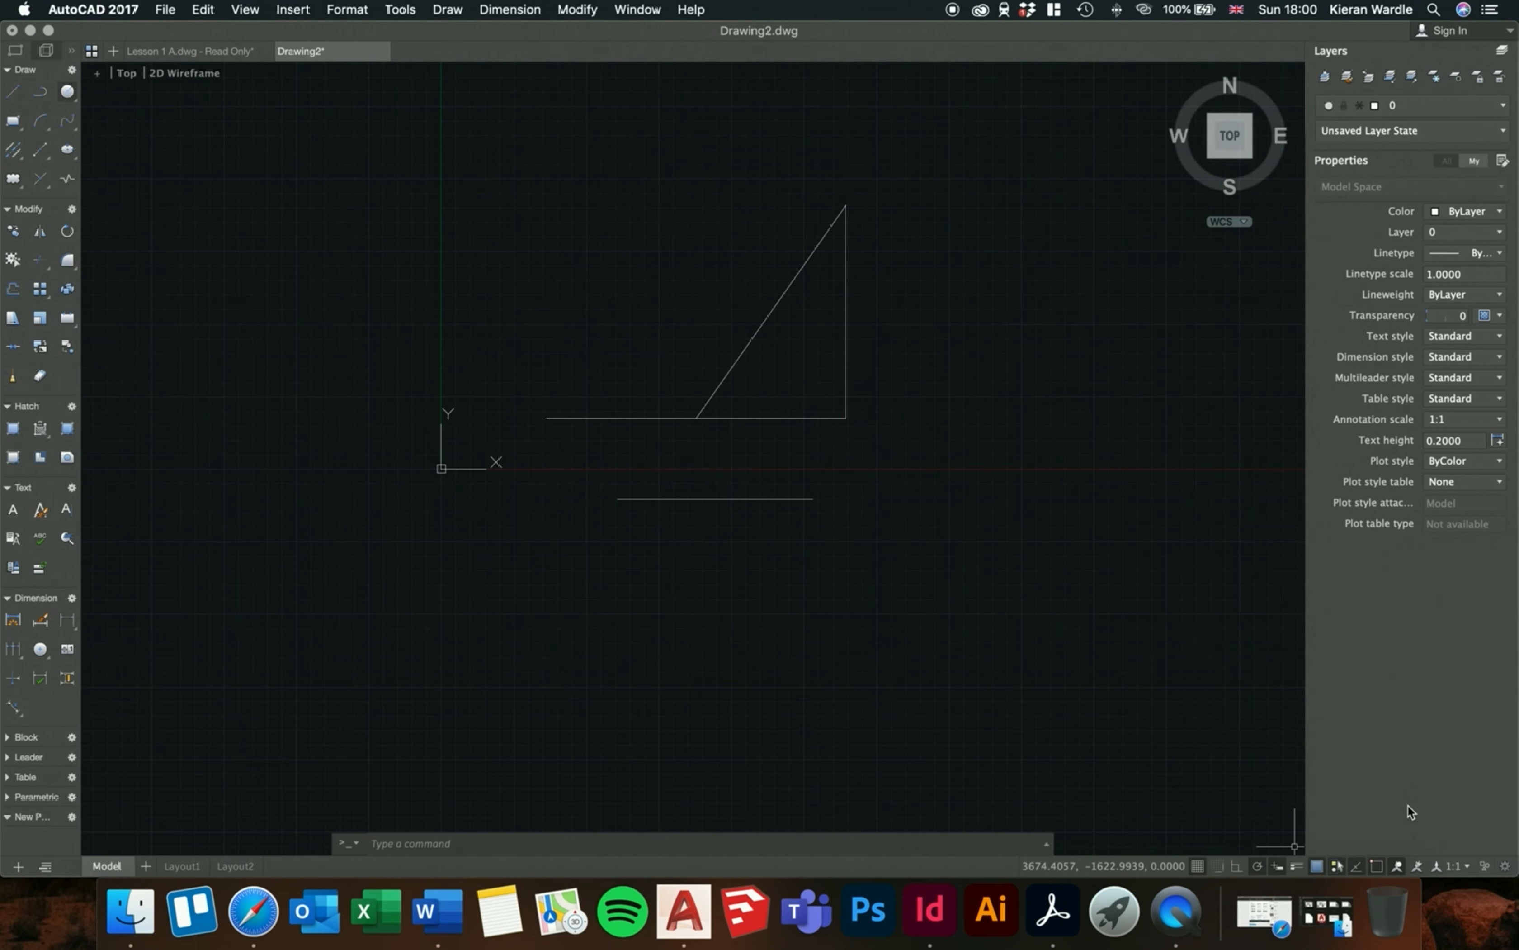
click(917, 680)
click(881, 657)
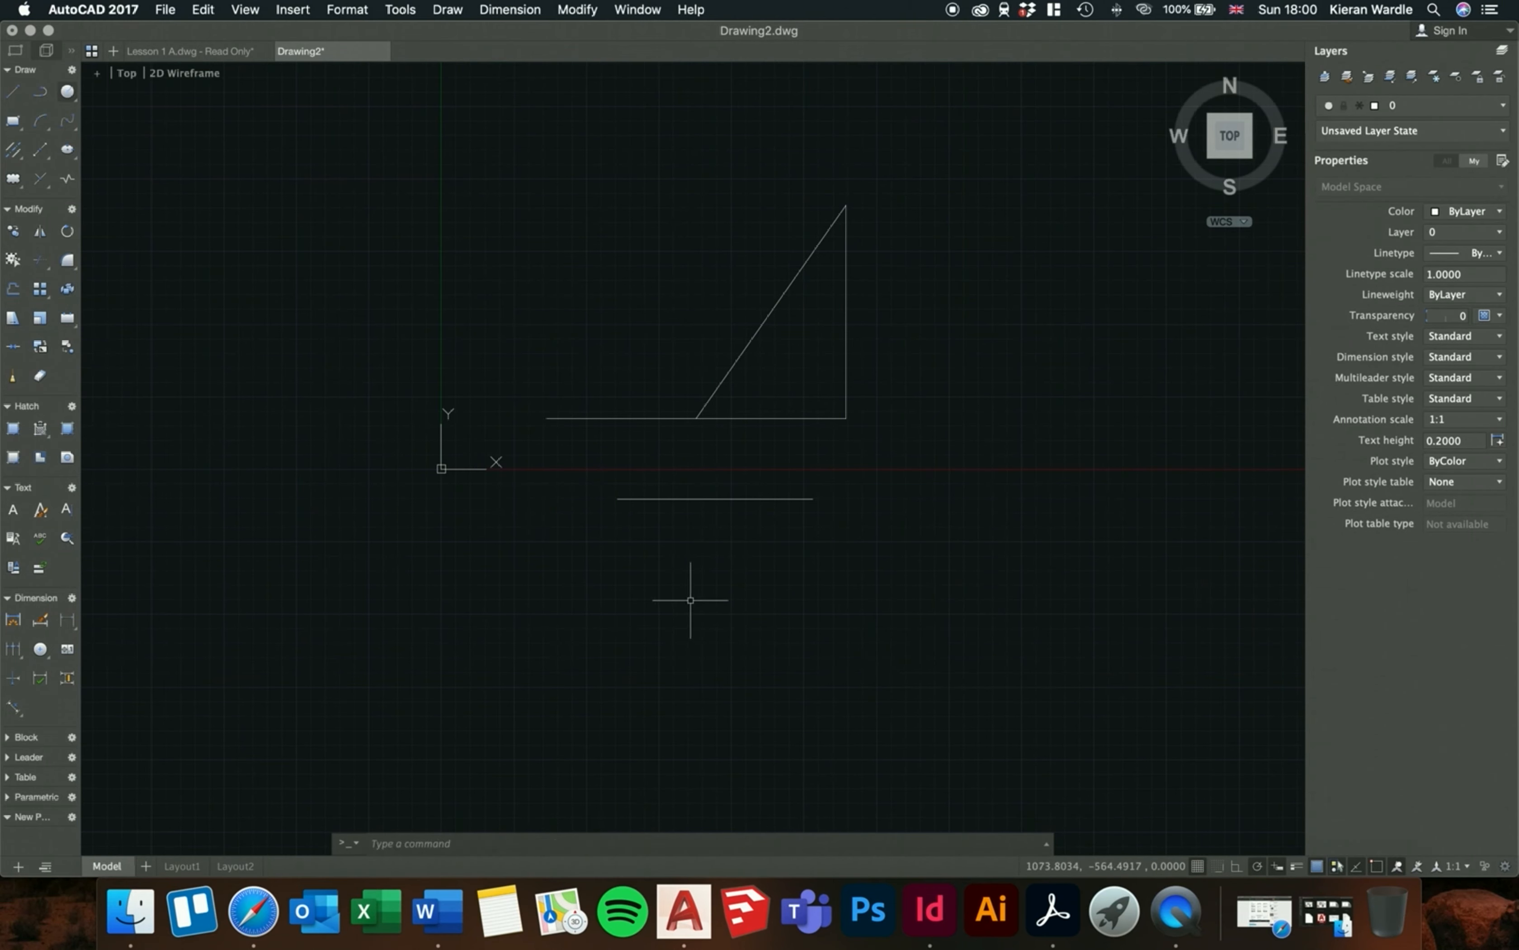
- Draw an irregular 16-segment polyline around the upper left of the origin, starting near X -258, Y 770 and ending on its start point
click(41, 95)
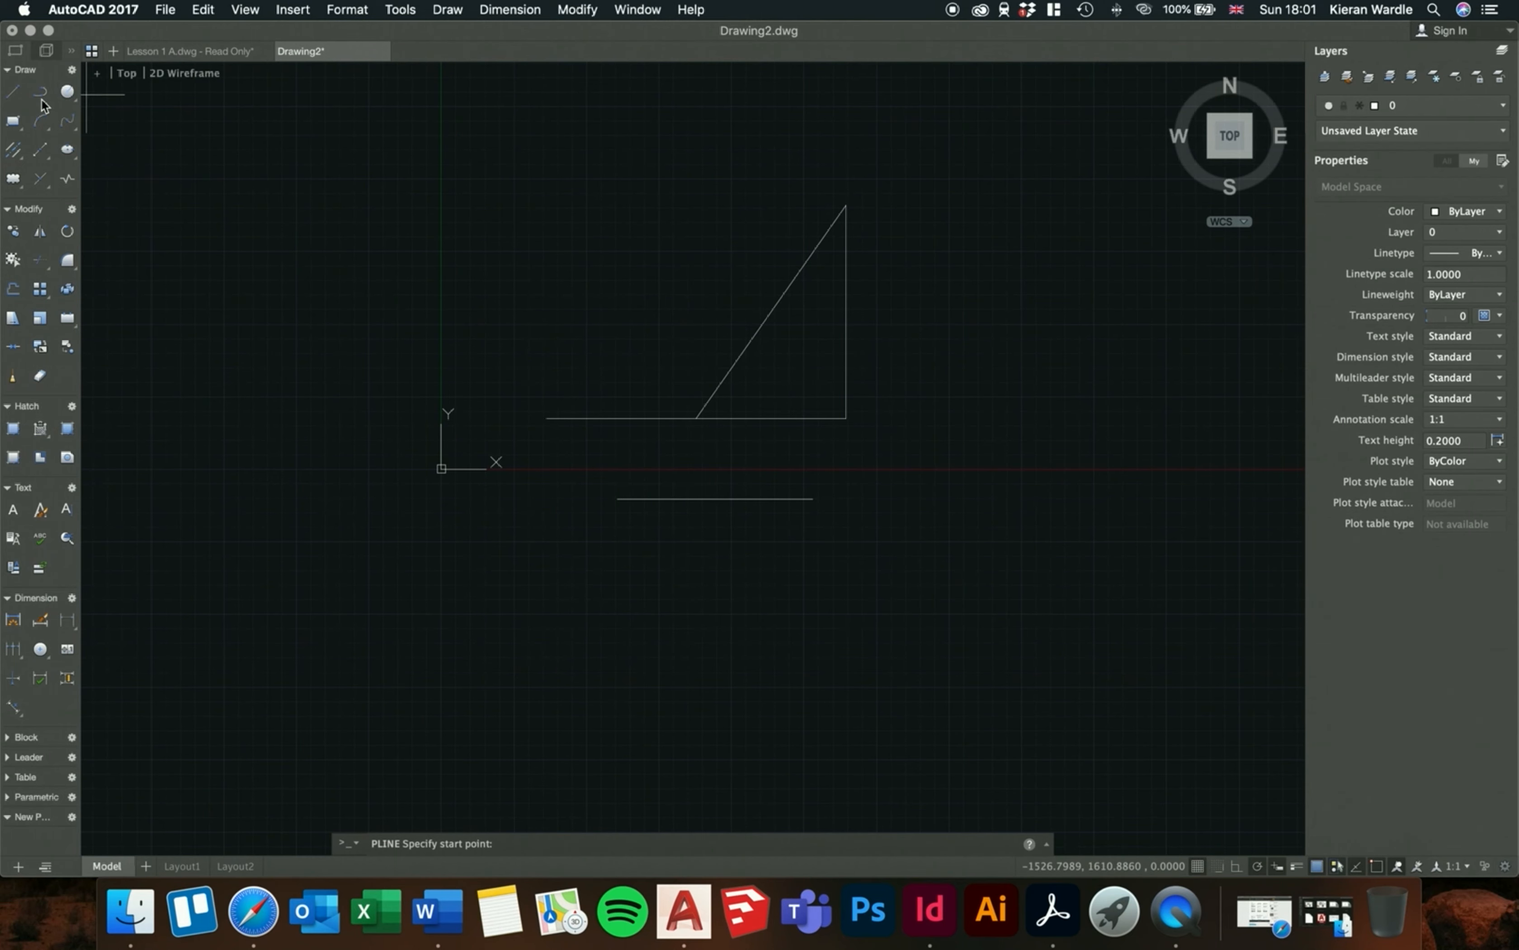
click(382, 291)
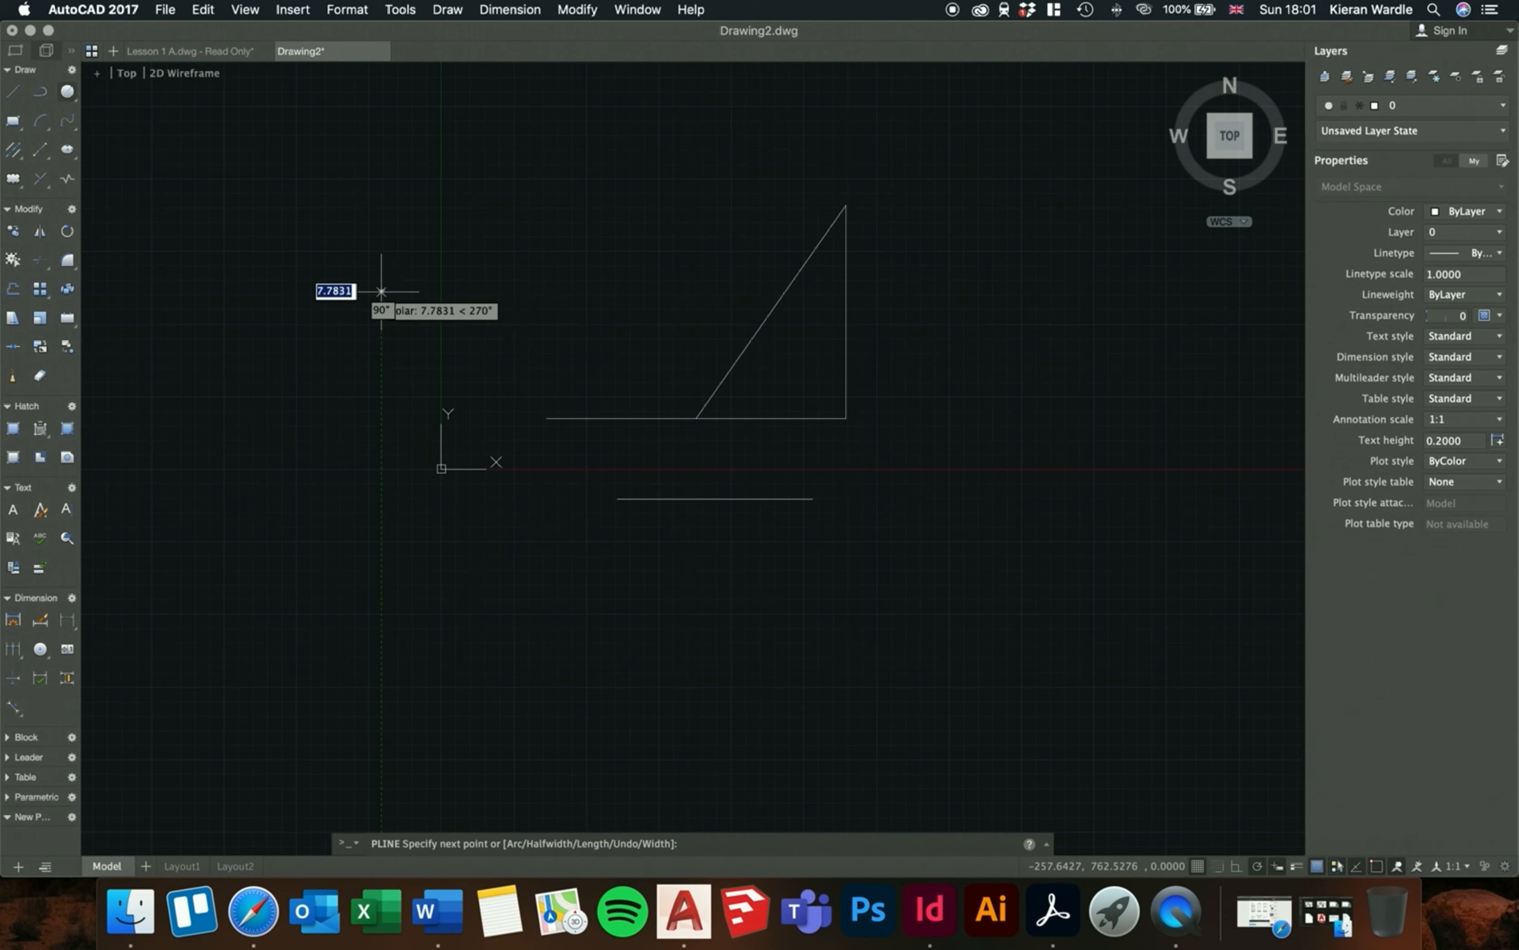
click(595, 290)
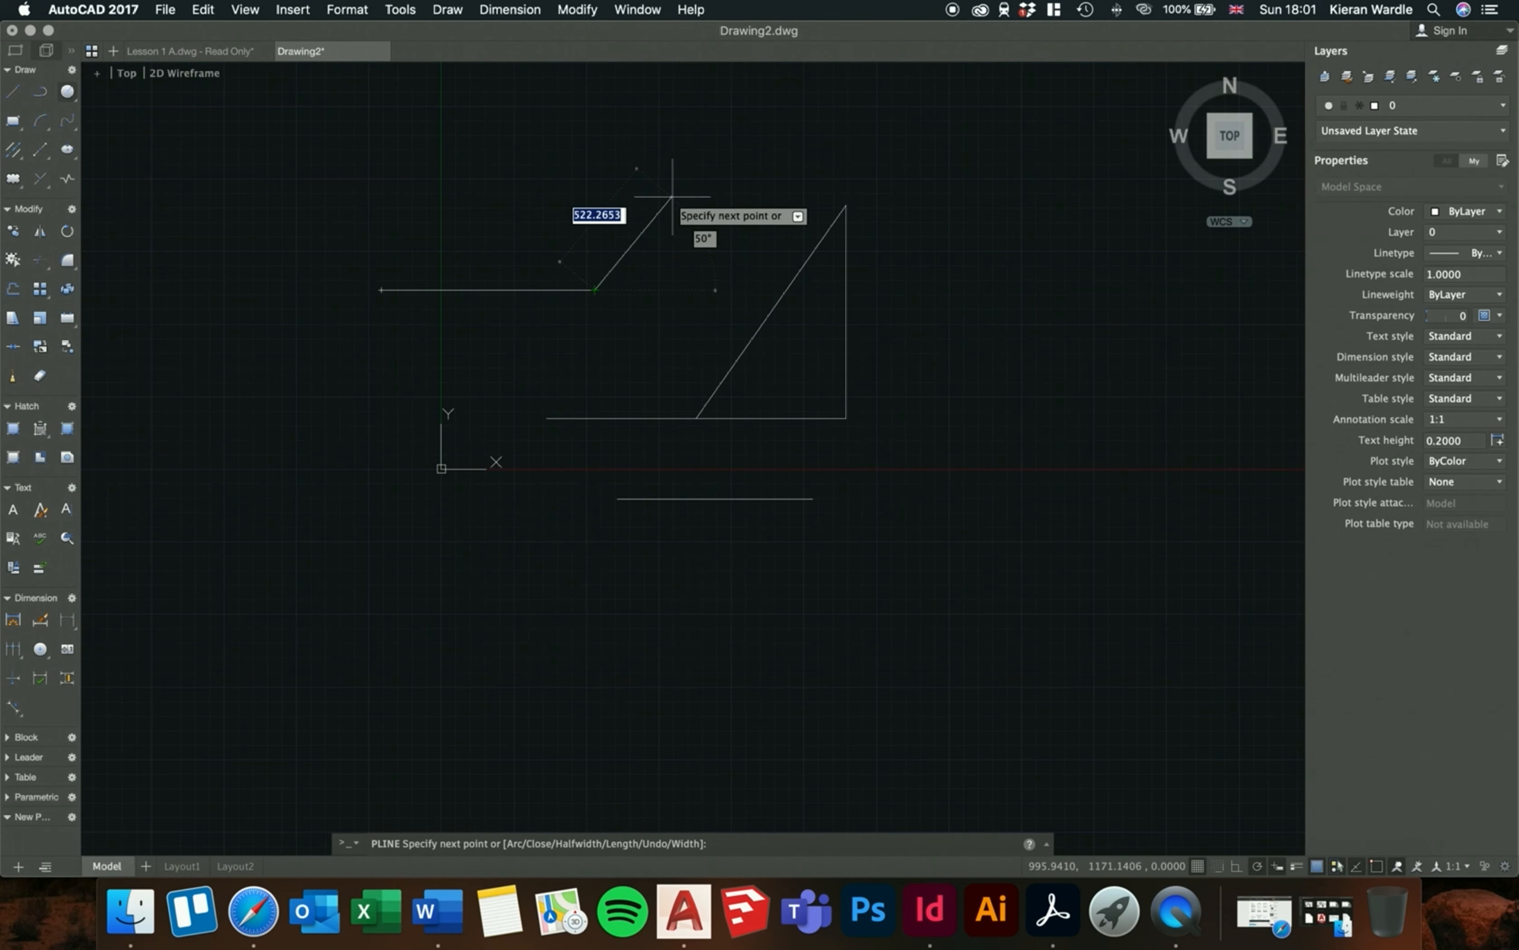
click(672, 197)
click(637, 139)
click(552, 108)
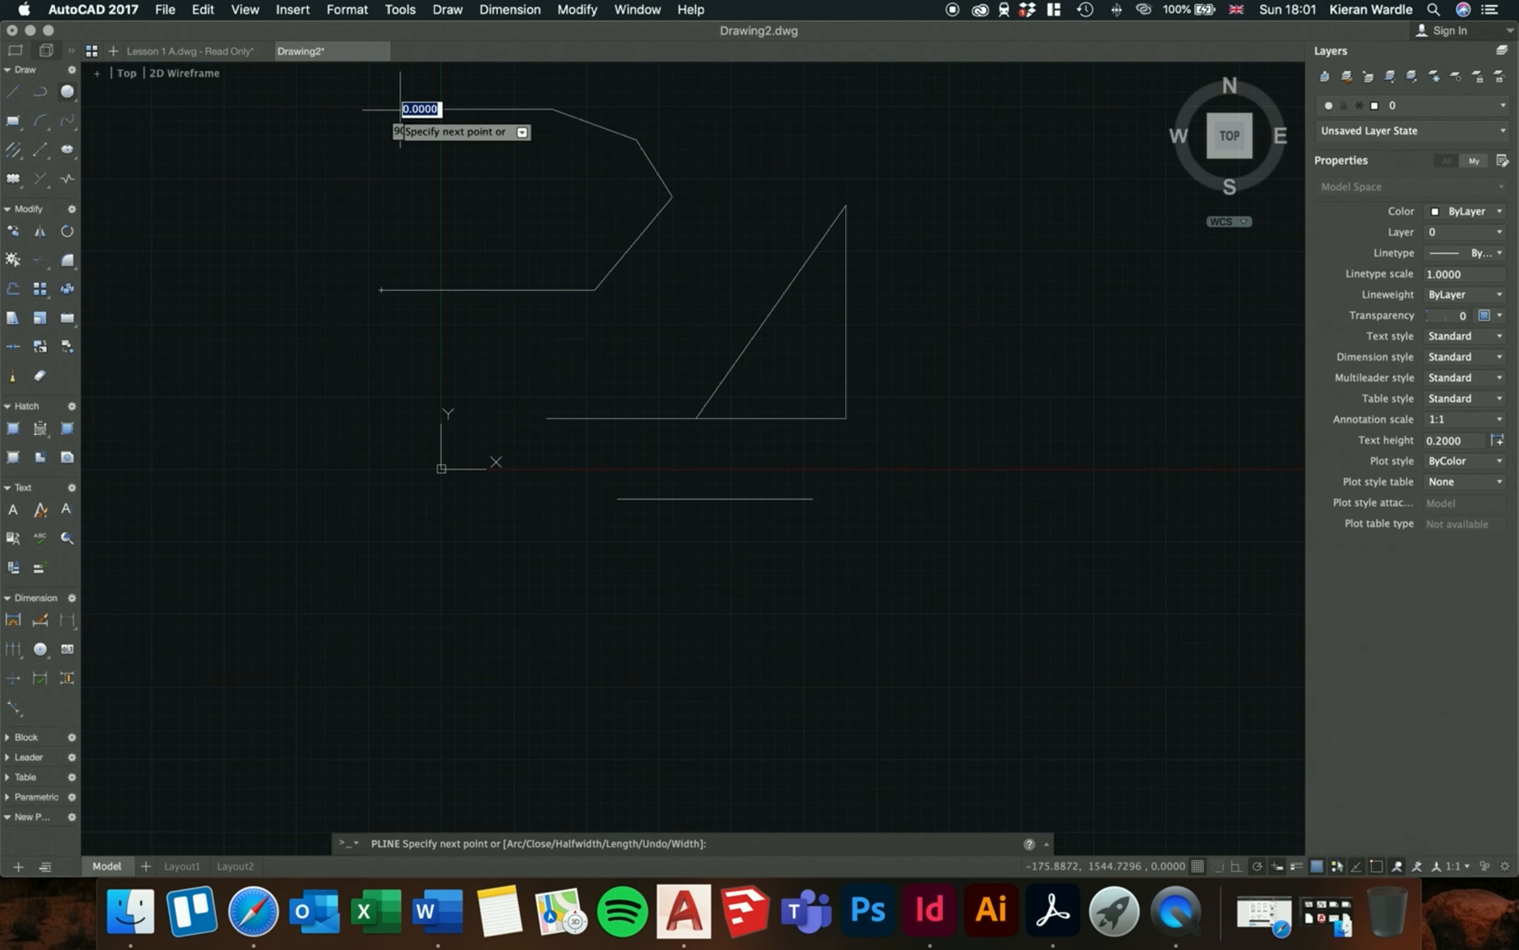
click(403, 108)
click(338, 176)
click(250, 226)
click(250, 315)
click(359, 392)
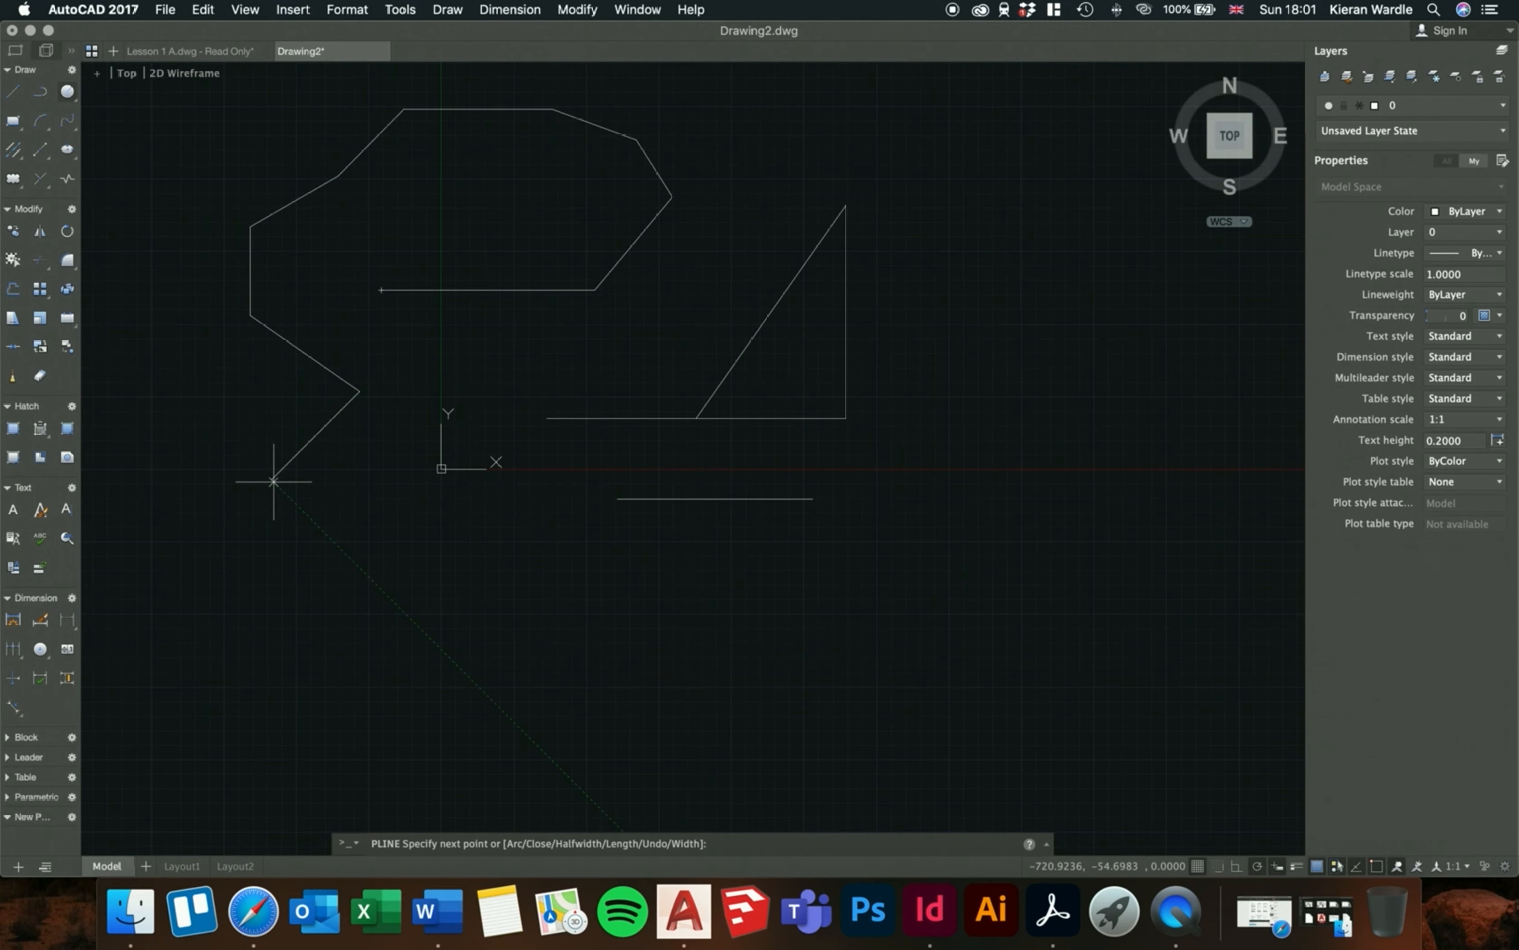
click(272, 479)
click(352, 614)
click(480, 569)
click(407, 459)
click(453, 375)
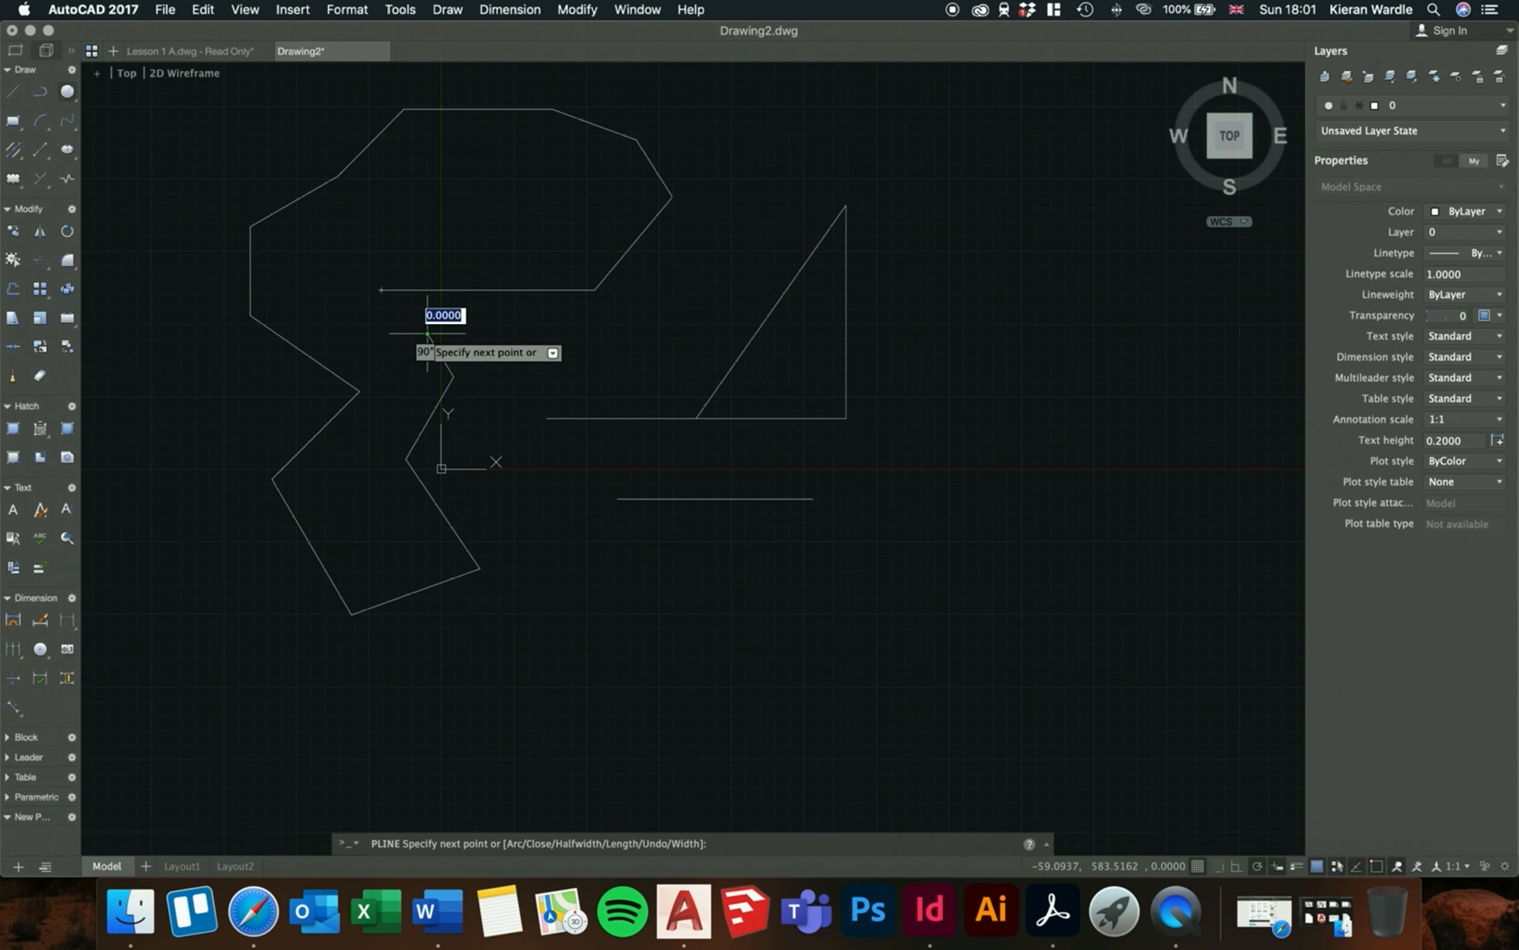
click(427, 331)
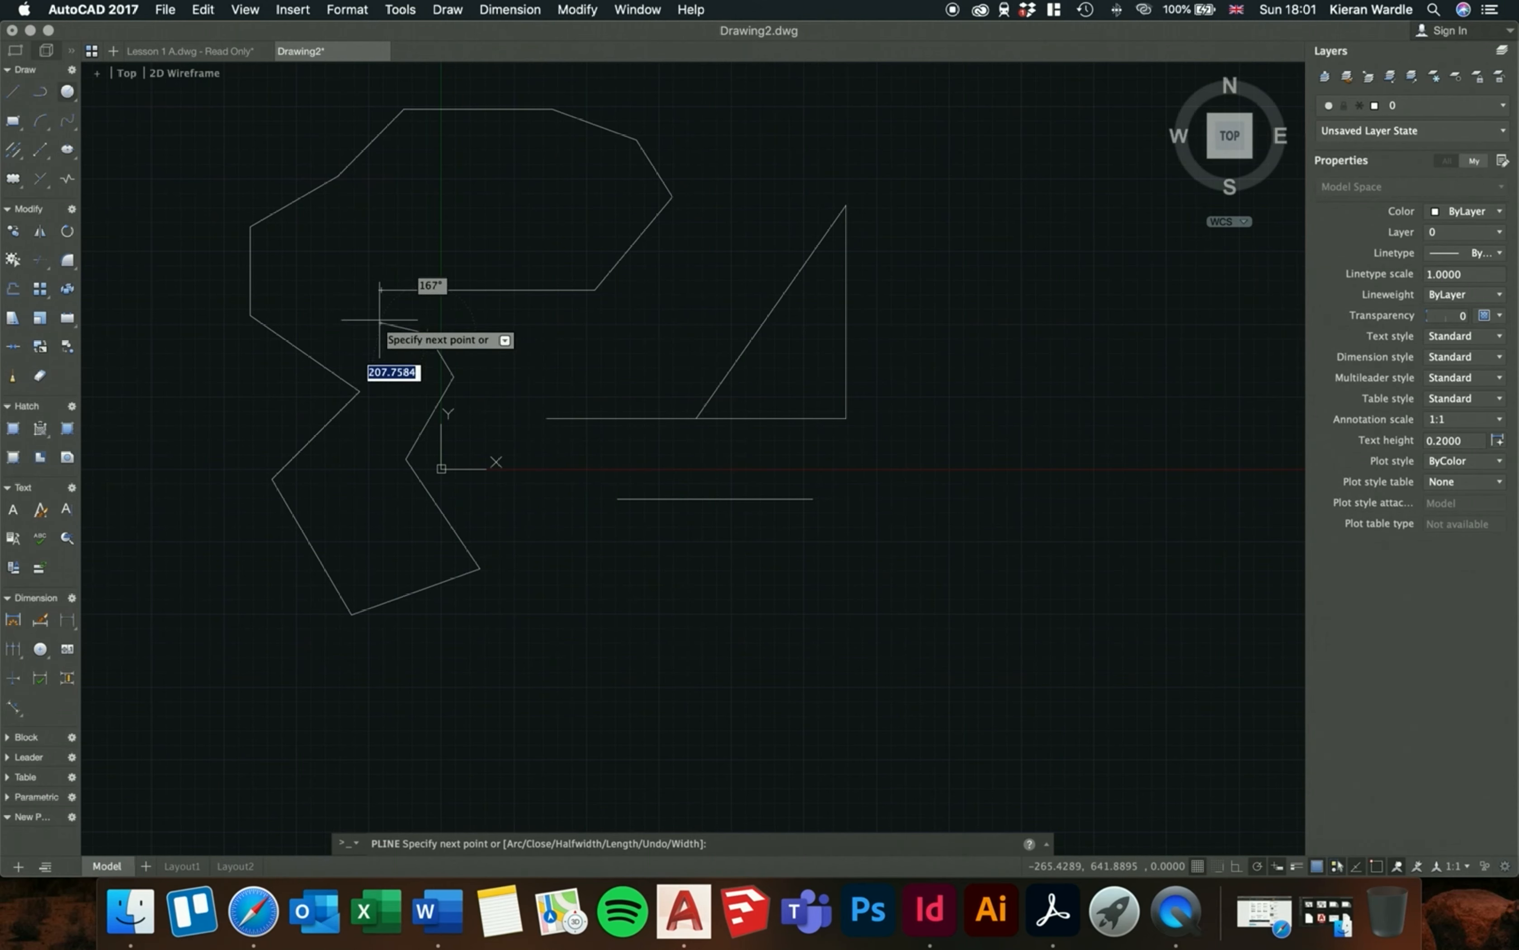
click(381, 290)
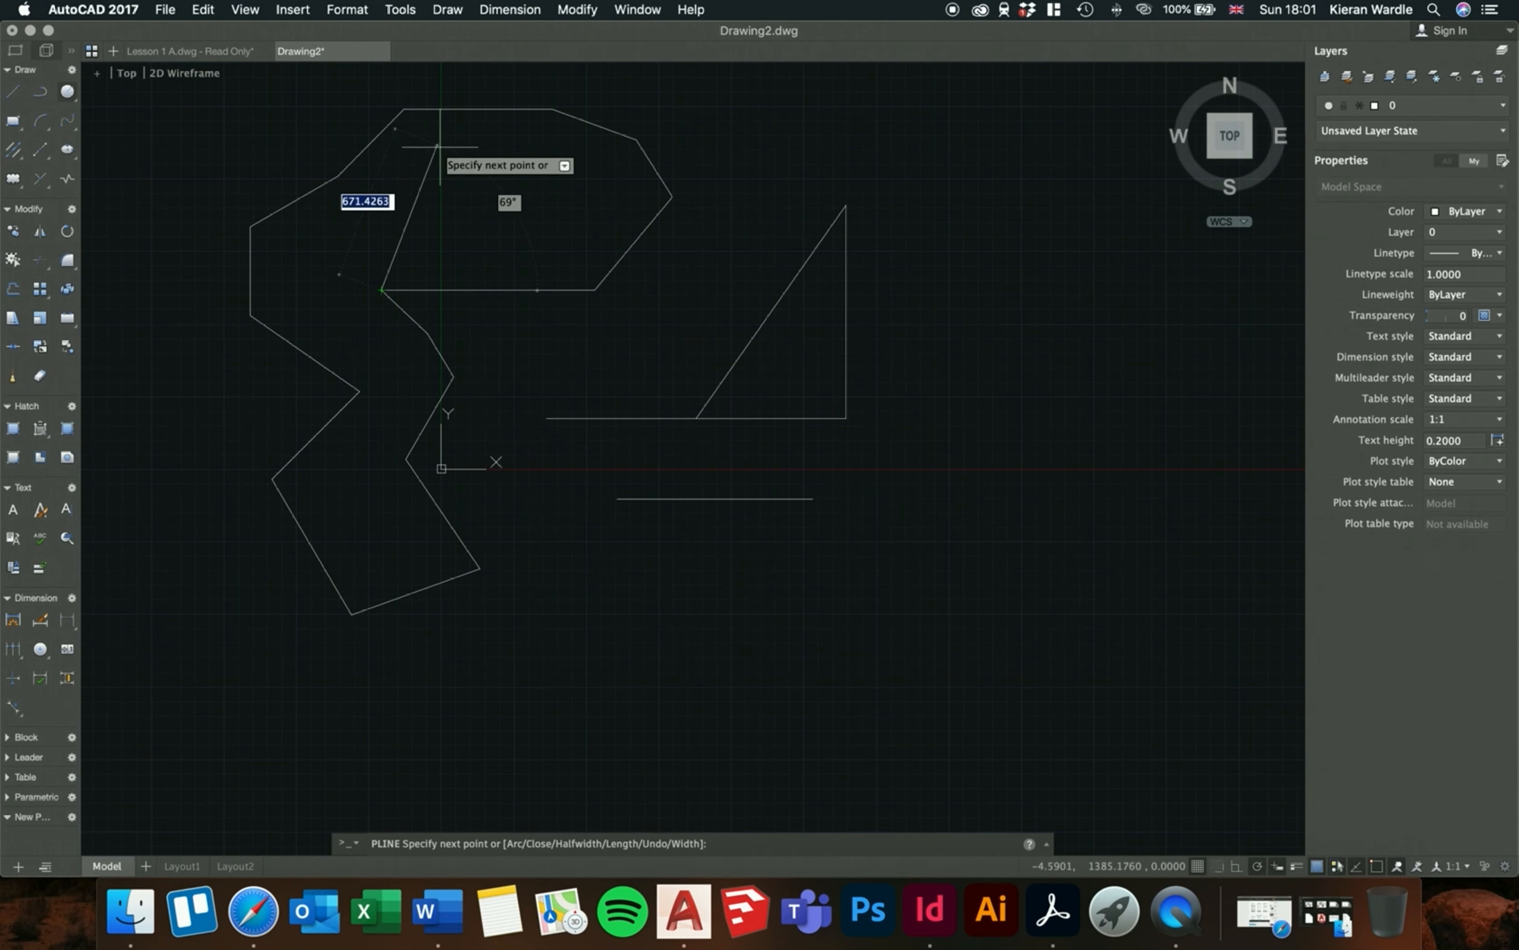
key(Return)
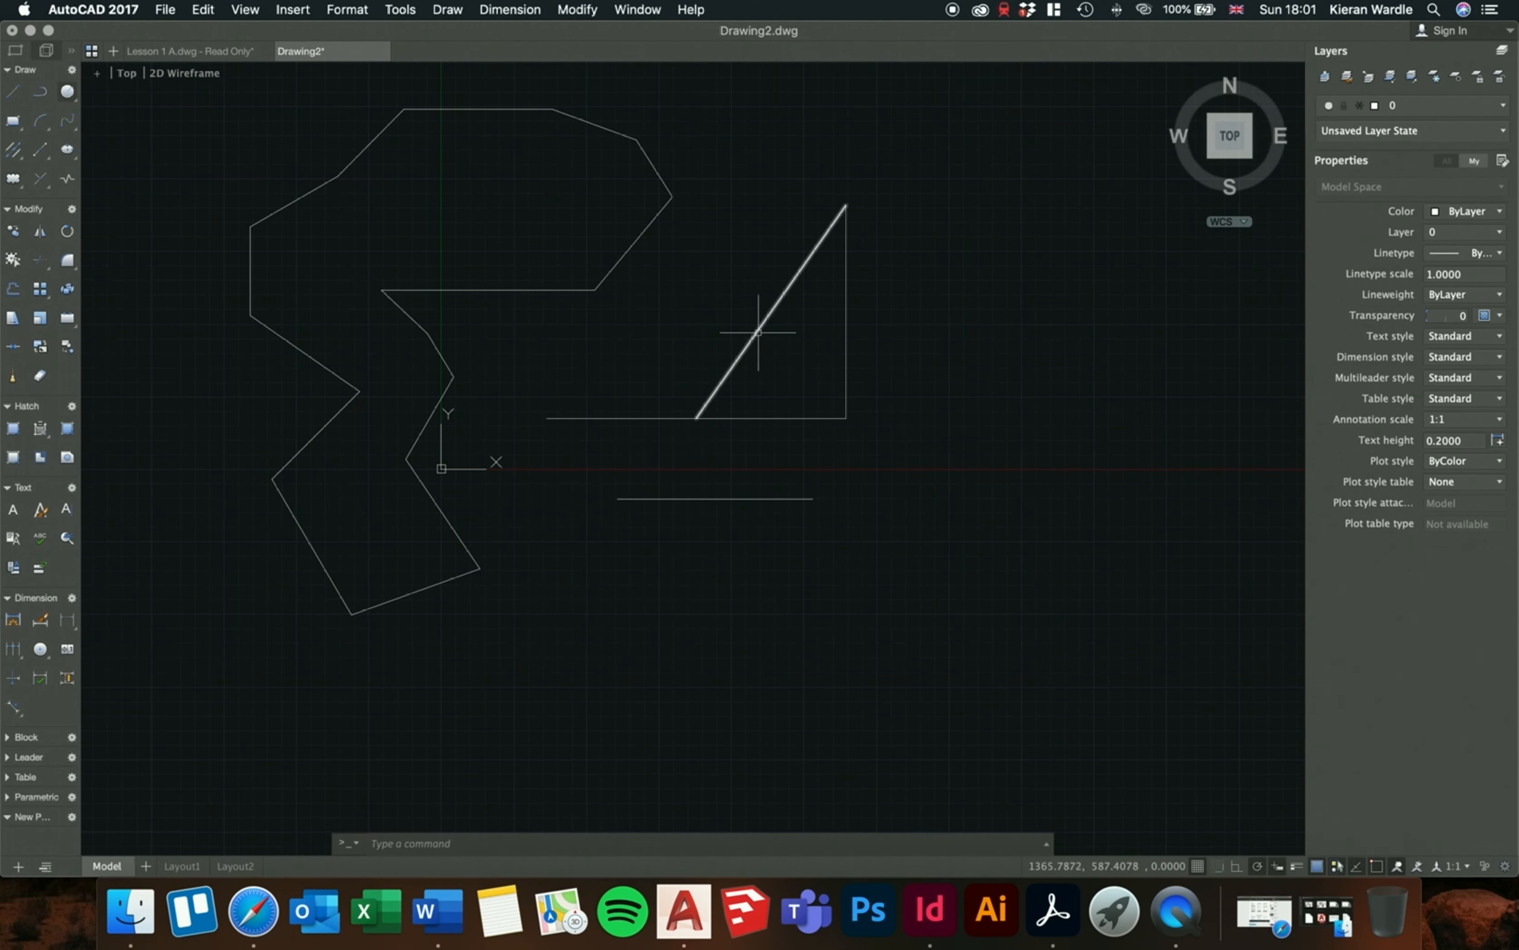
- Select both horizontal lines, the diagonal and the vertical line one by one as separate objects, and clear the selection
click(642, 417)
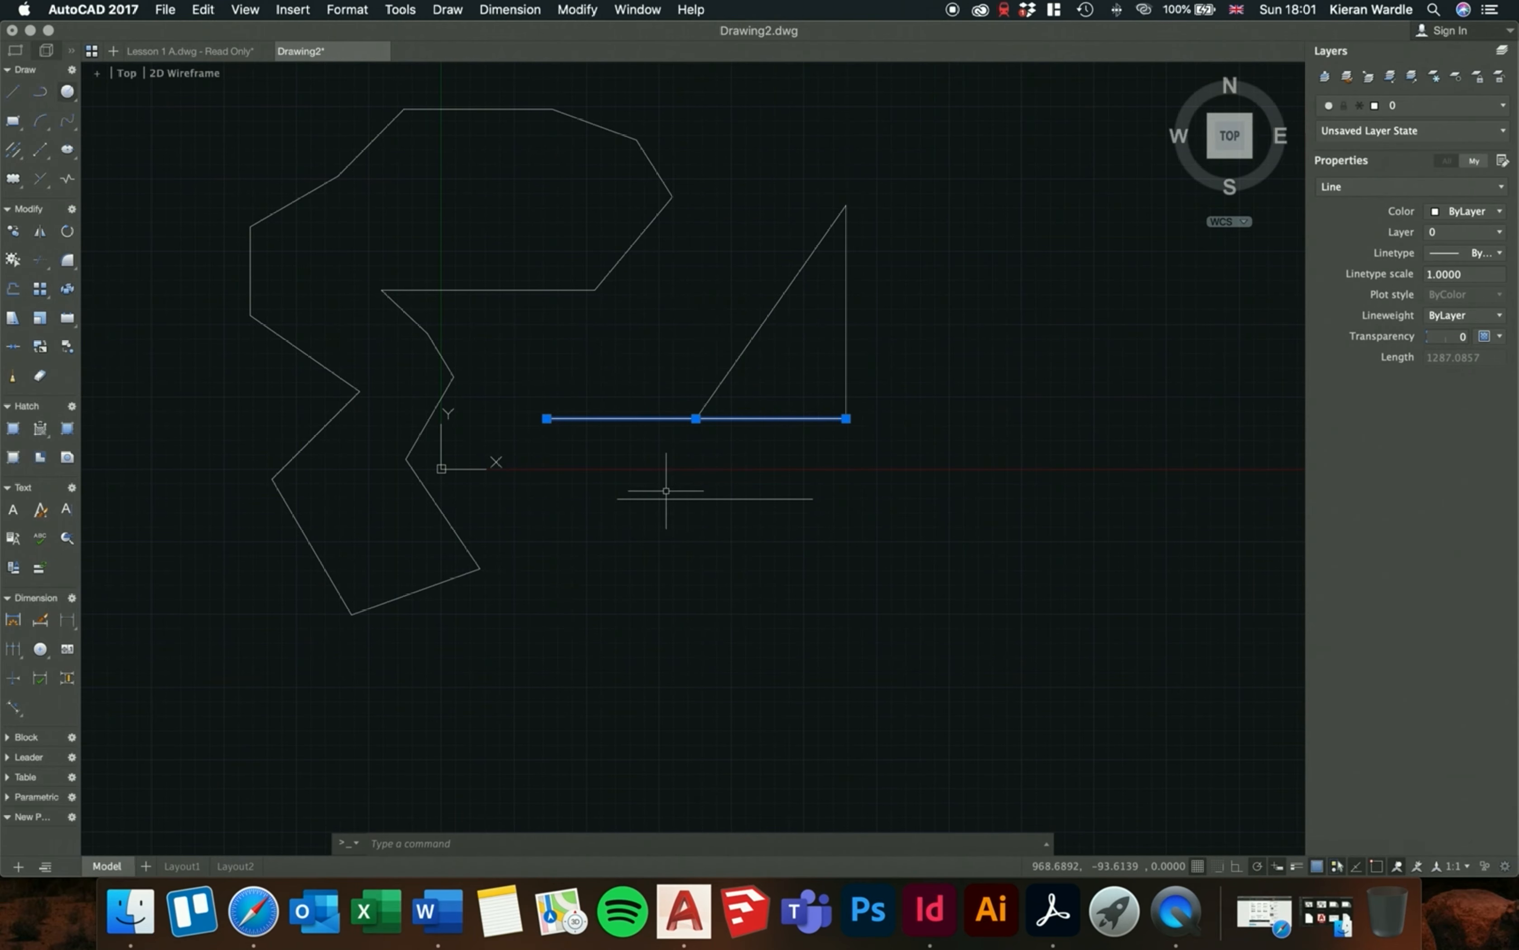
click(715, 499)
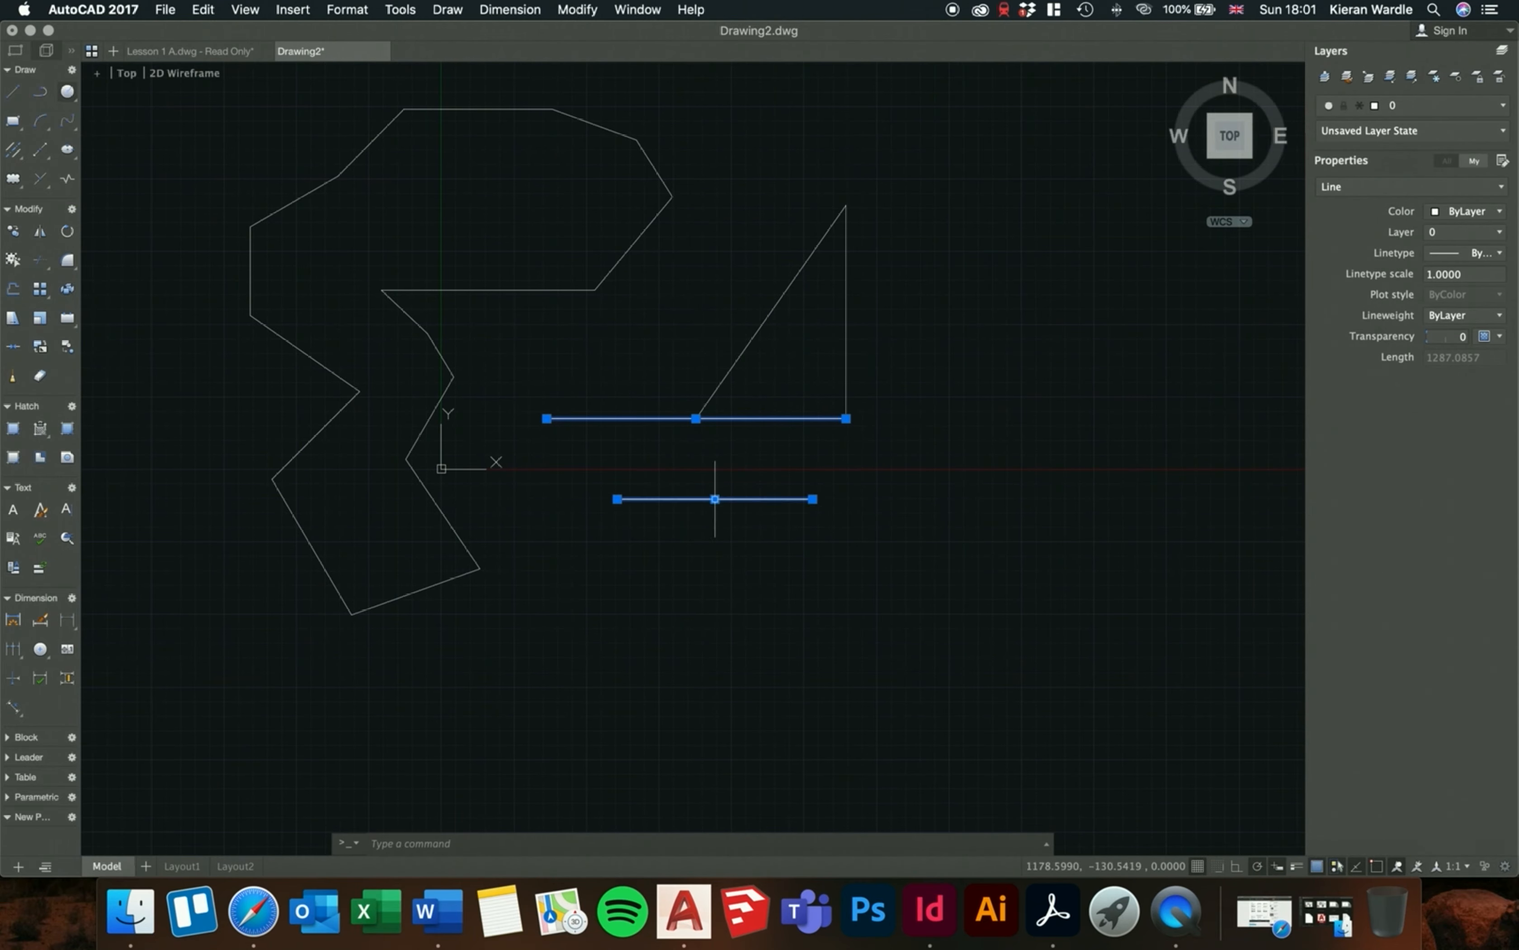
click(754, 349)
click(749, 344)
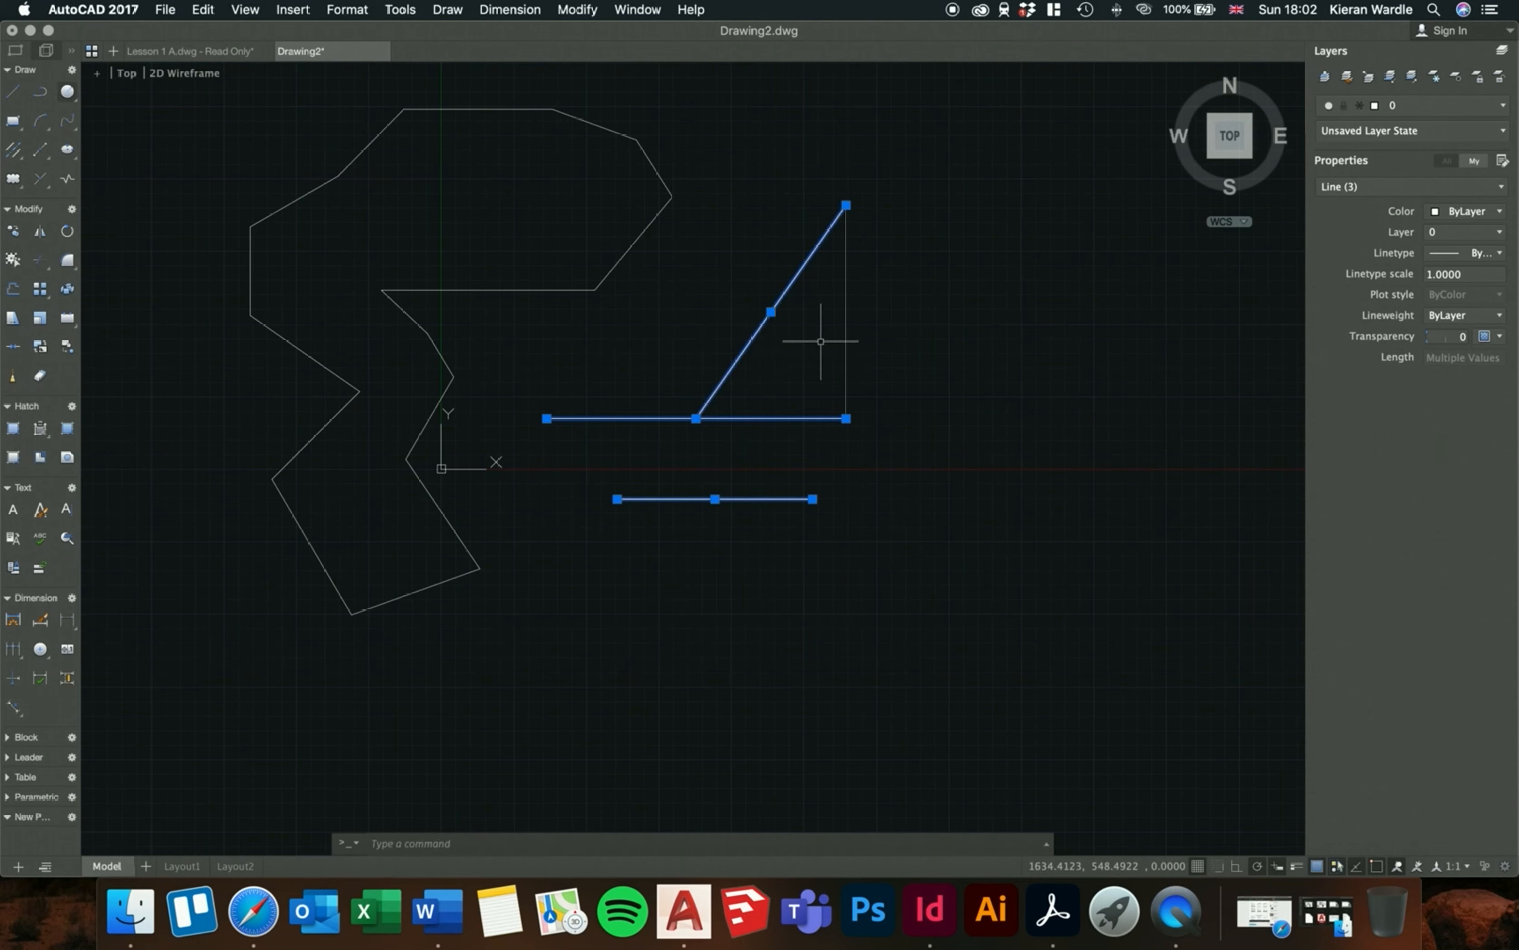
click(845, 339)
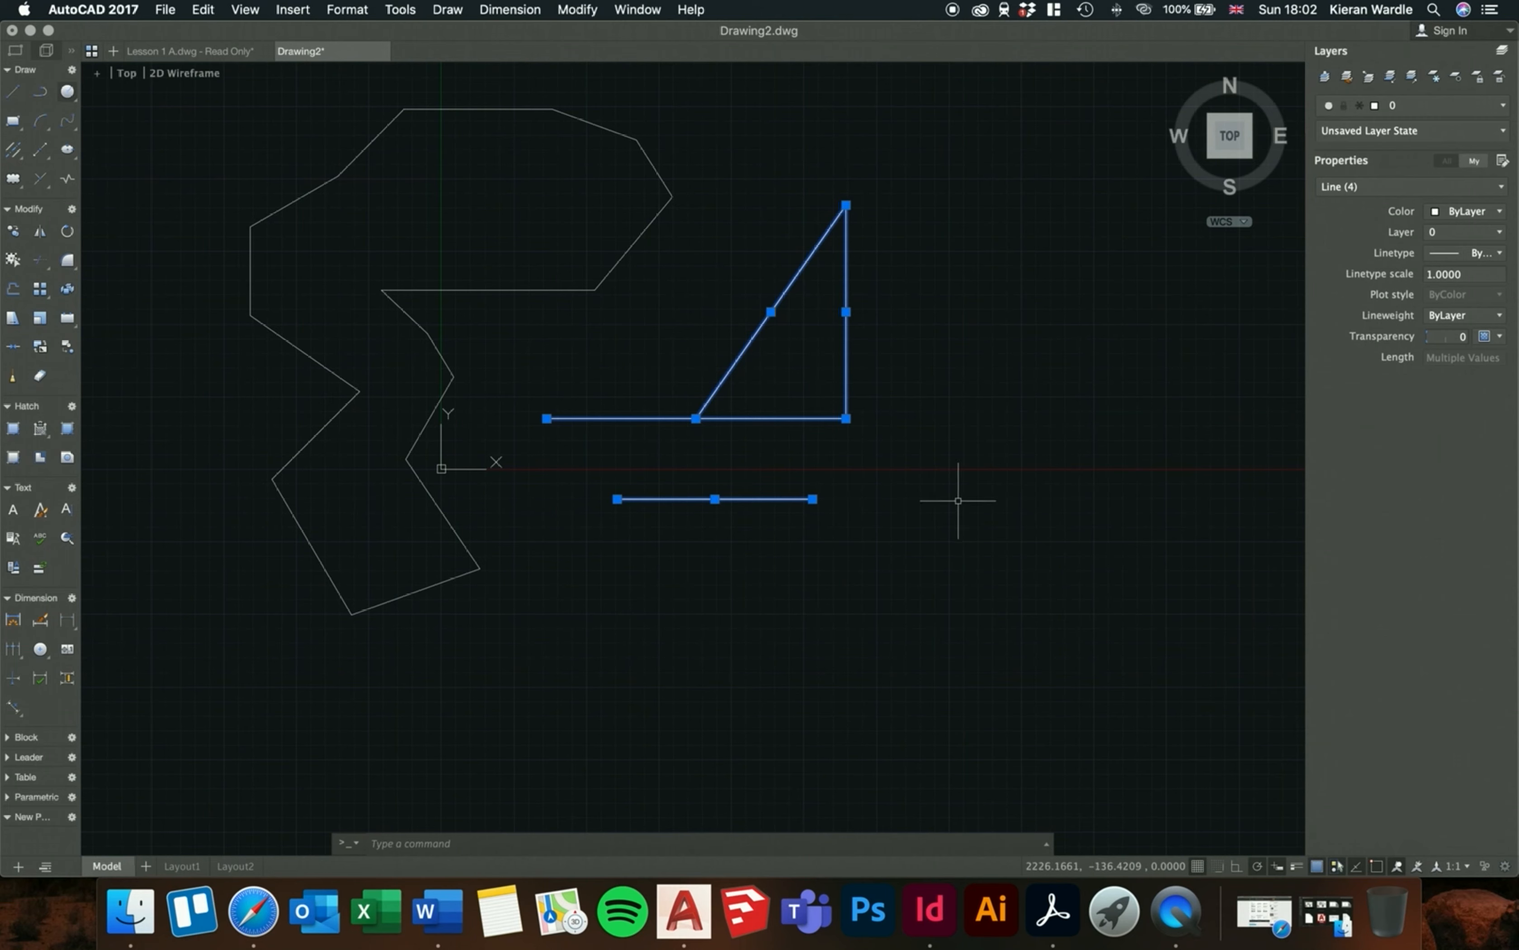
key(Escape)
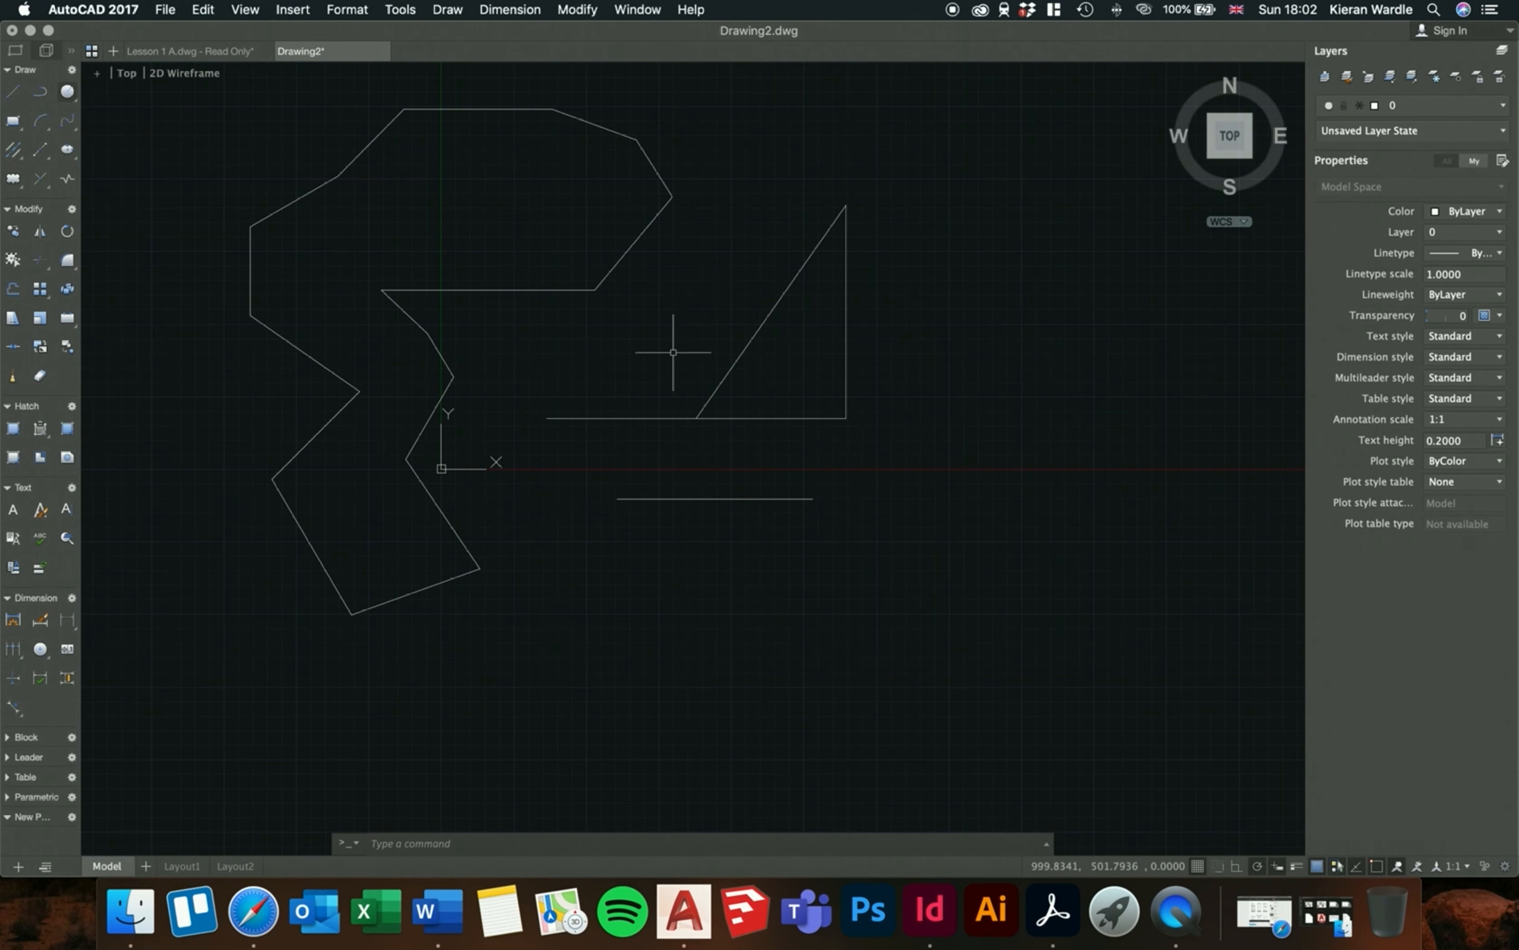
- Select the irregular polyline as a single object to compare it with the separate lines
click(616, 264)
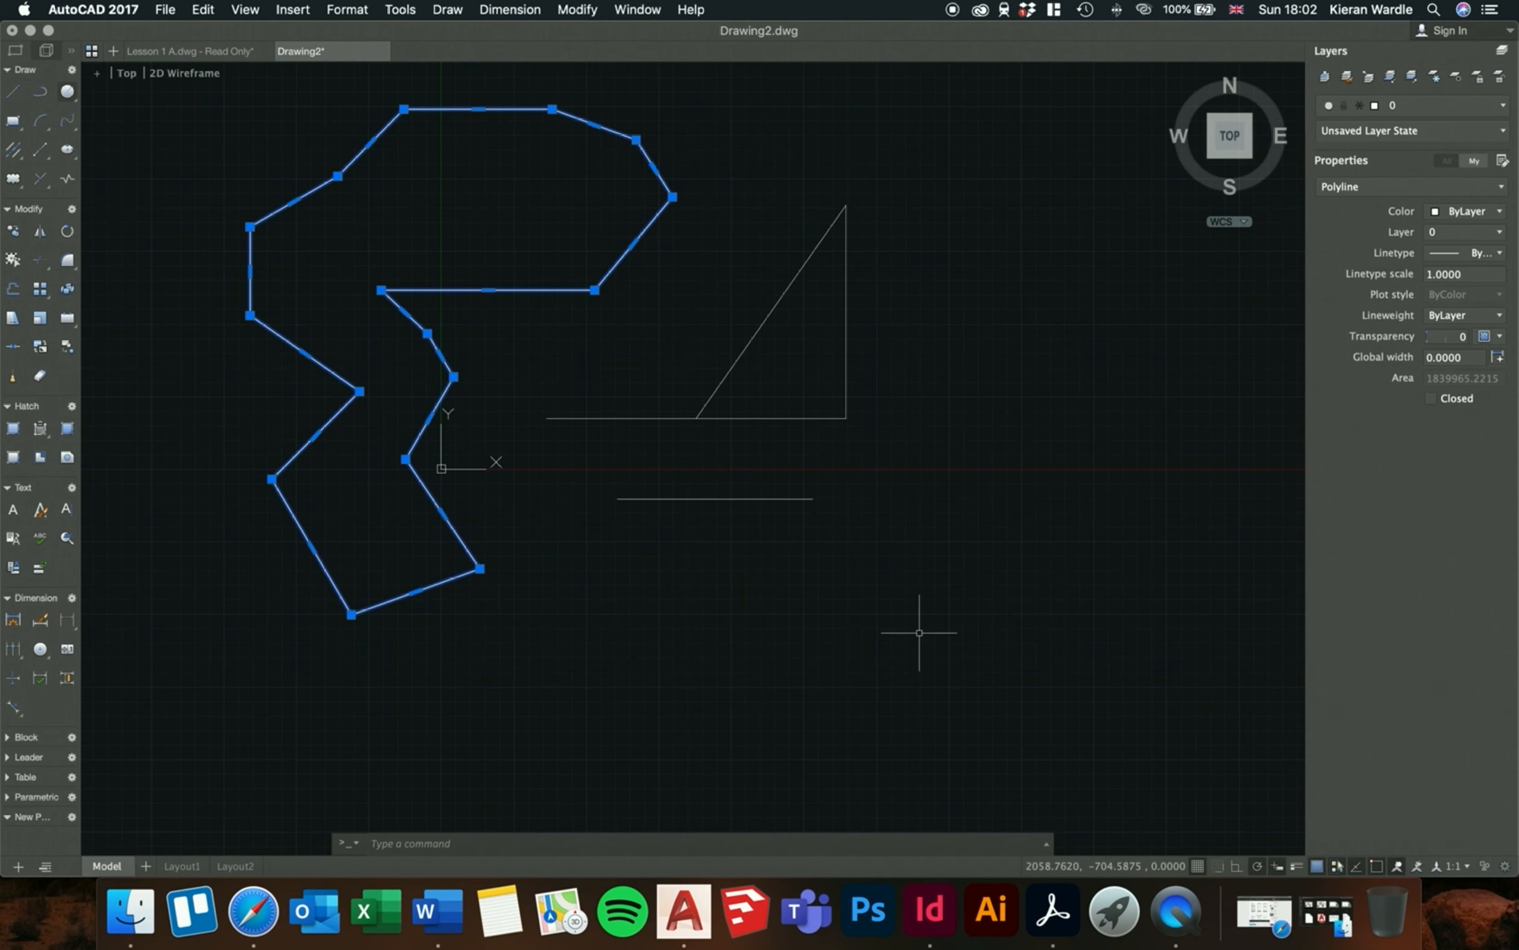
scroll(919, 633, down, 2)
scroll(642, 370, up, 1)
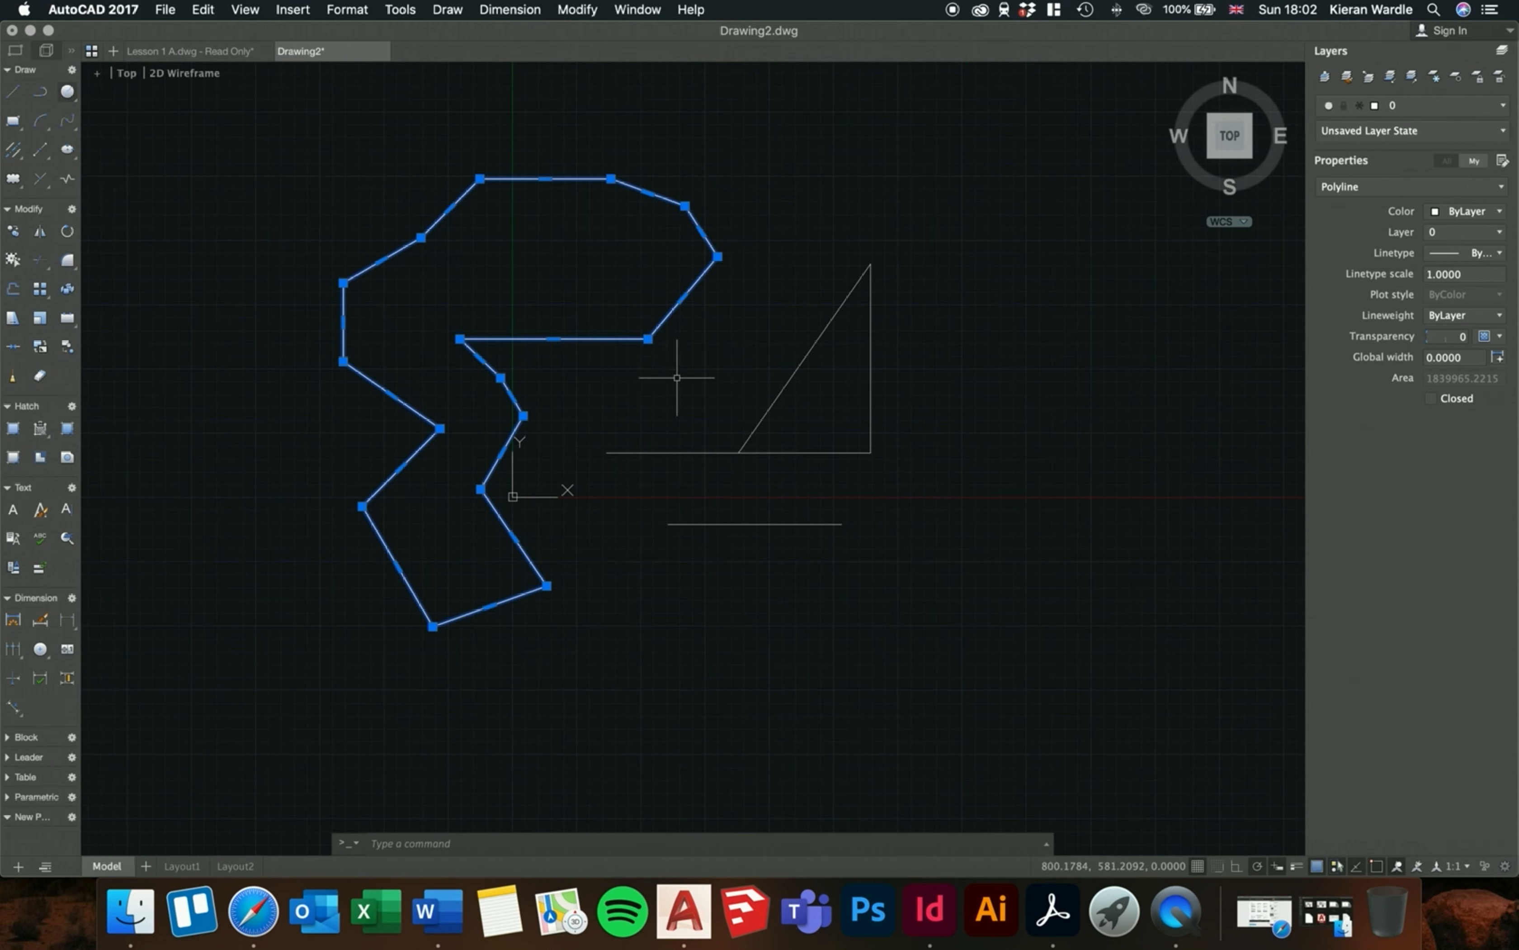
- Clear the polyline selection, select only the upper horizontal line as a single object, and deselect it
key(Escape)
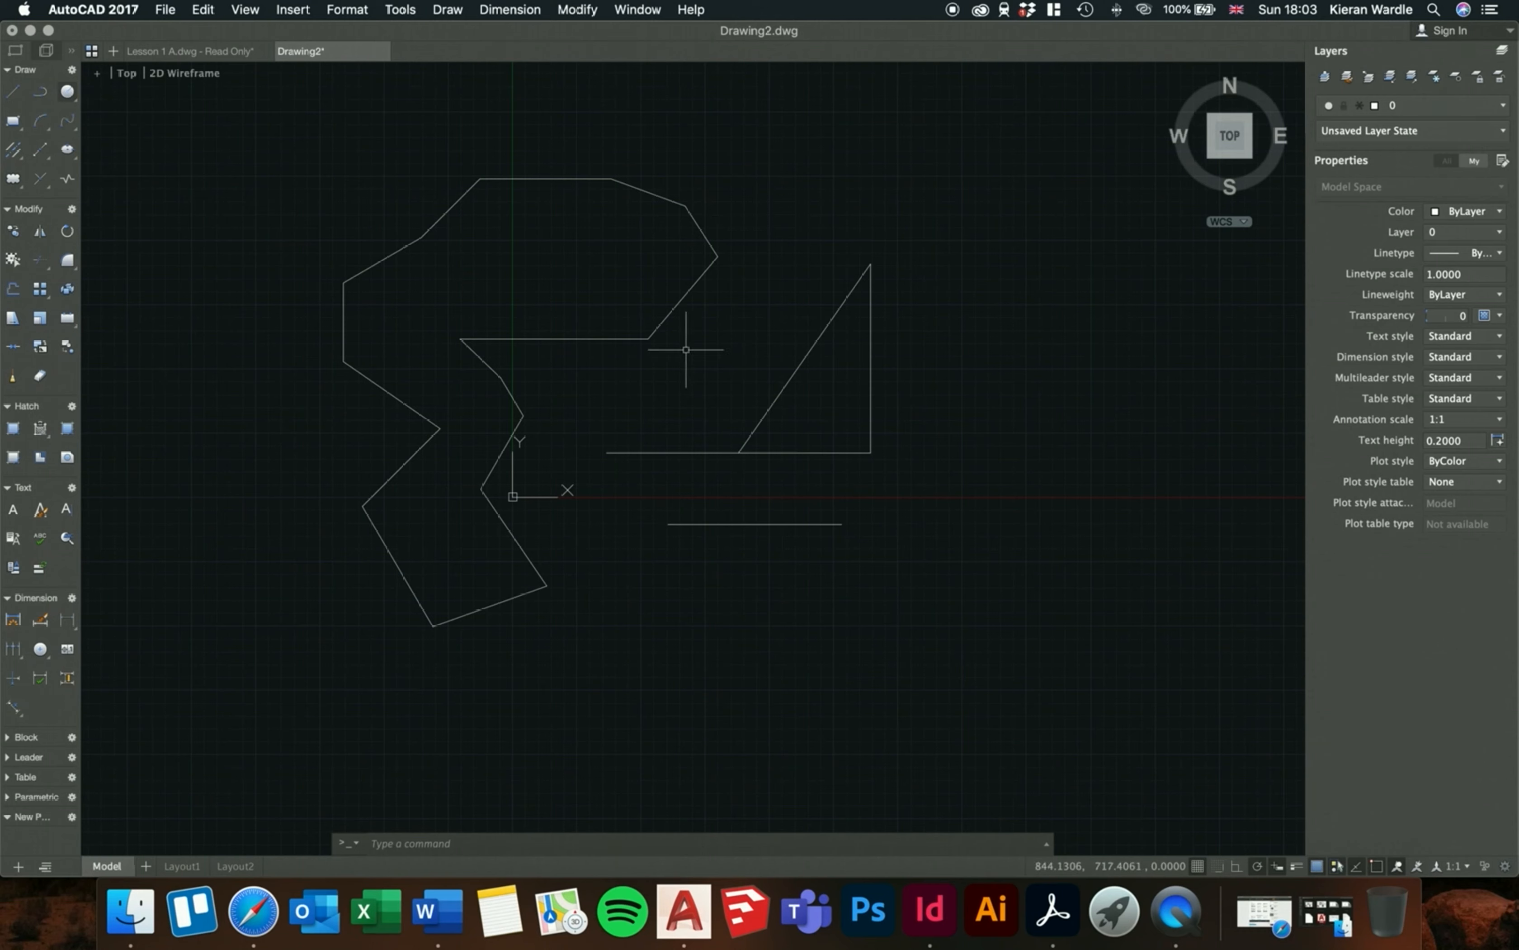
click(626, 452)
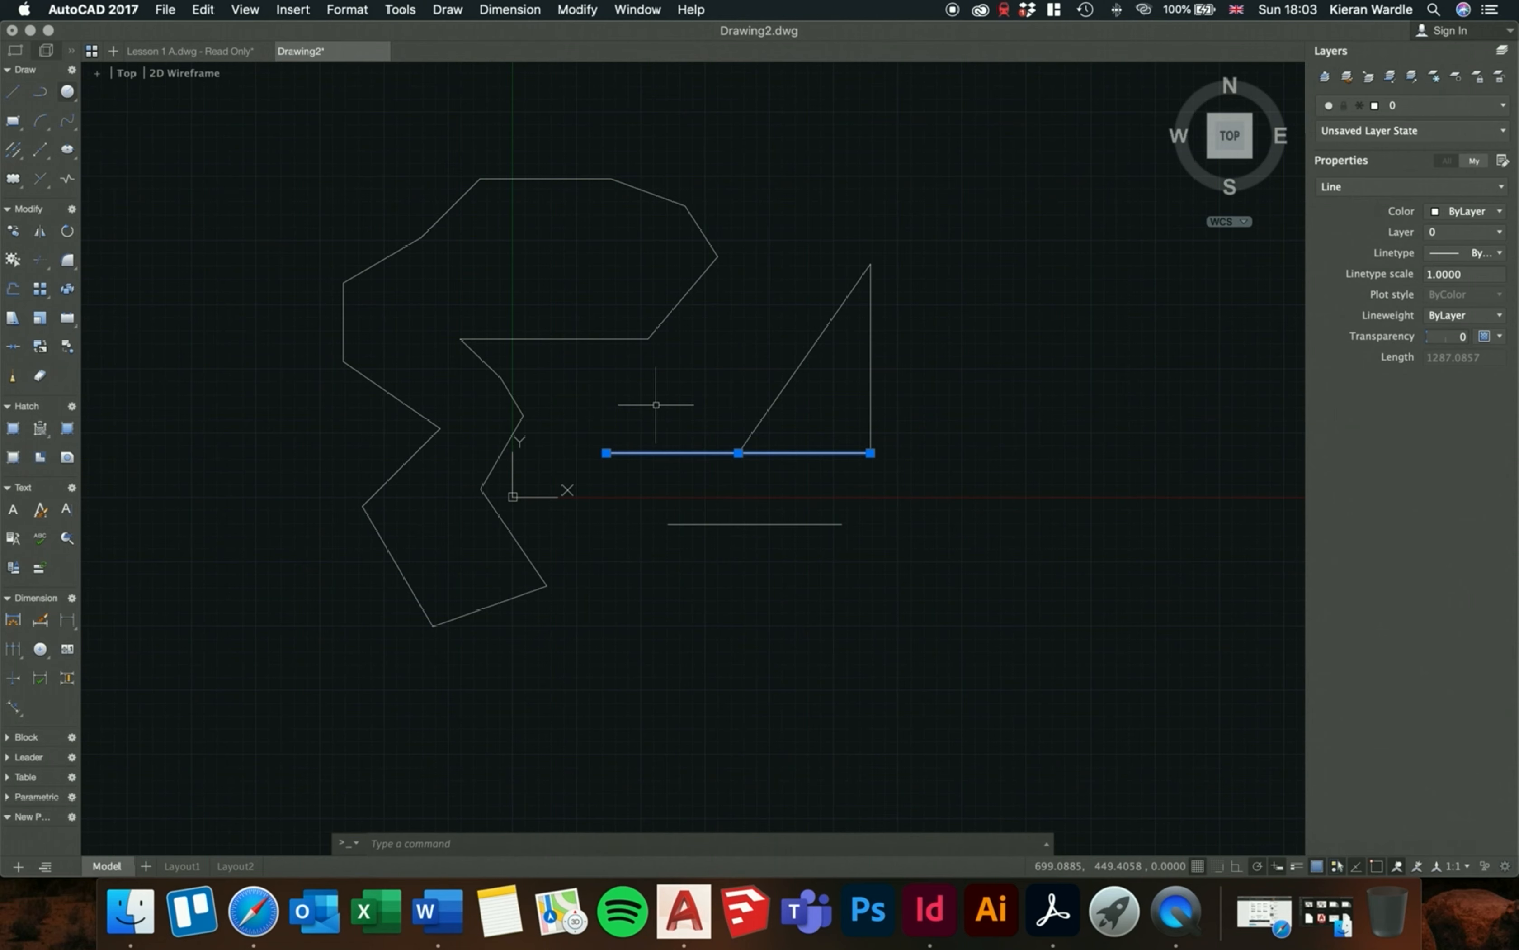
key(Escape)
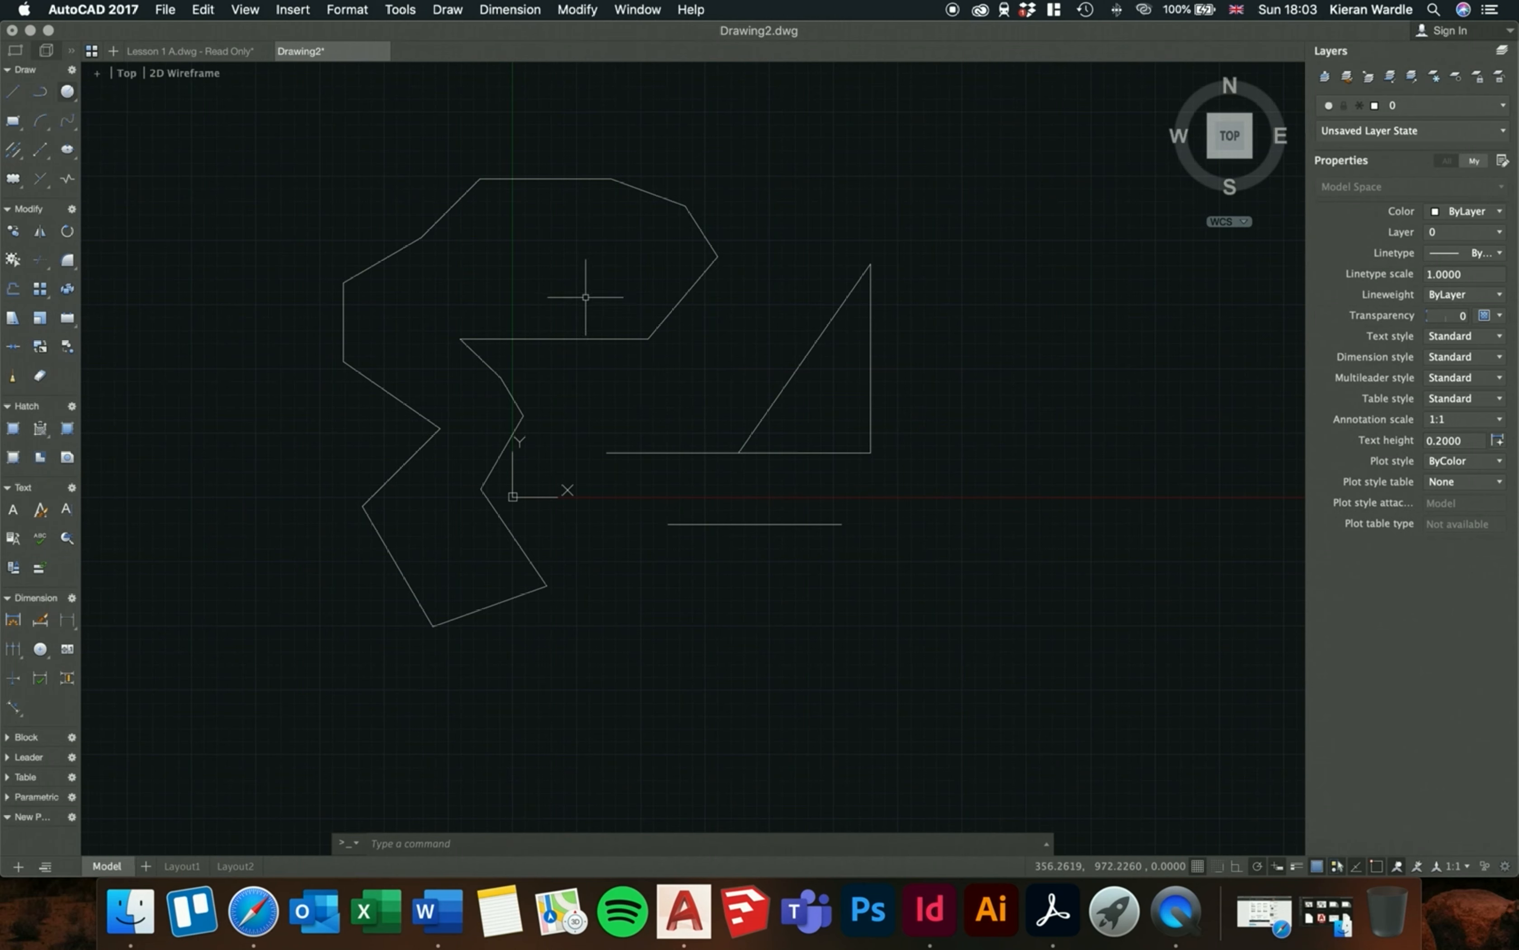
- Select the four separate lines with an enclosing window that only partly covers the polyline, and clear the selection
click(544, 251)
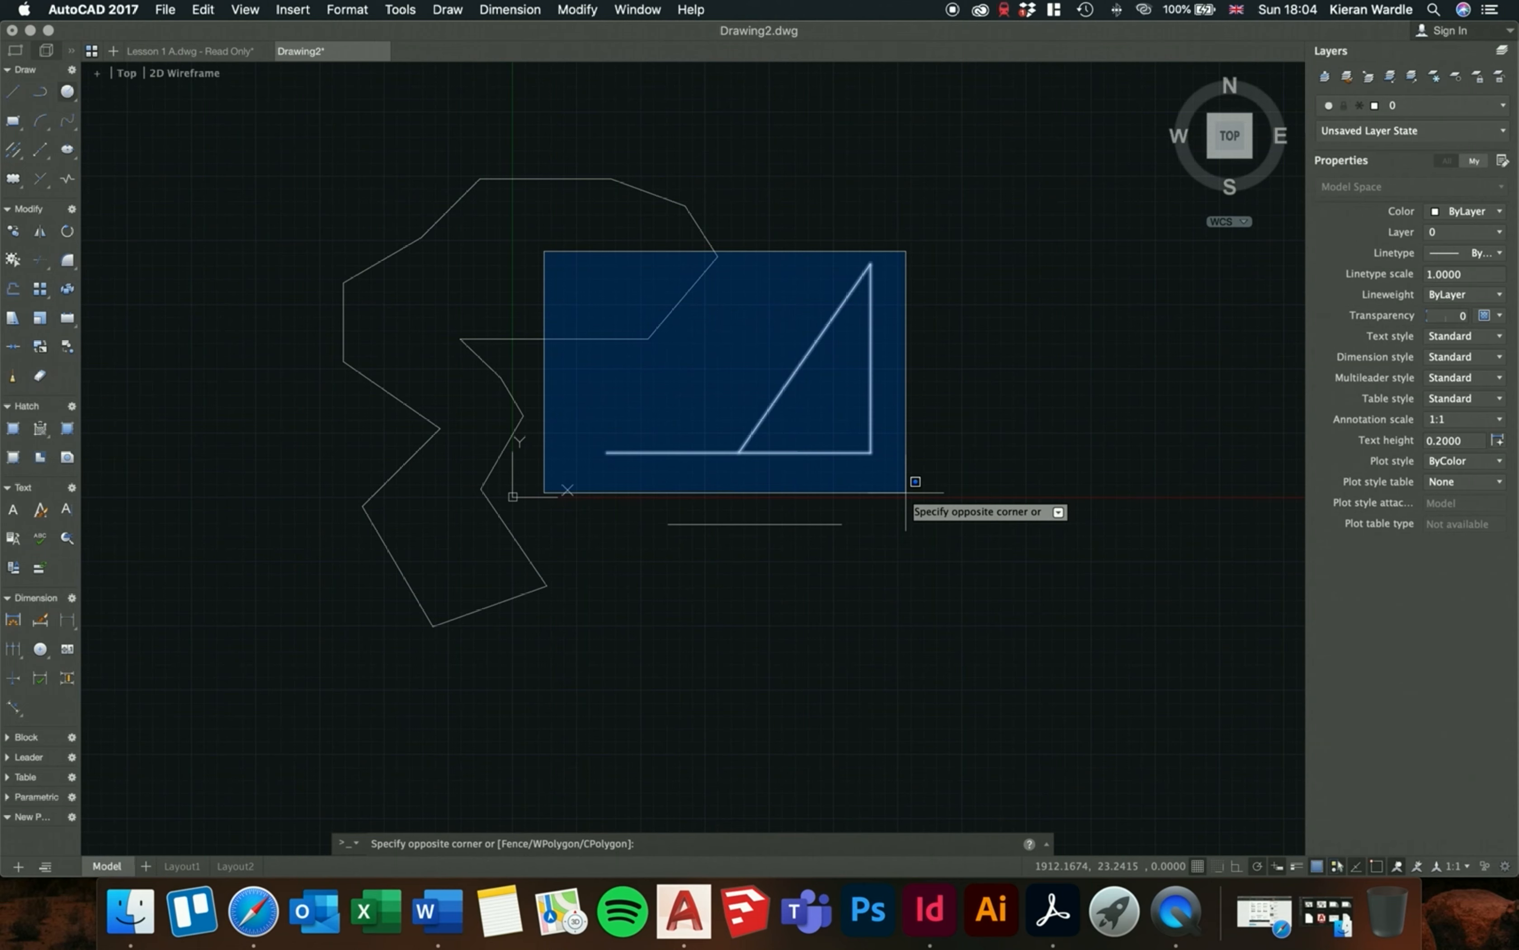
click(947, 548)
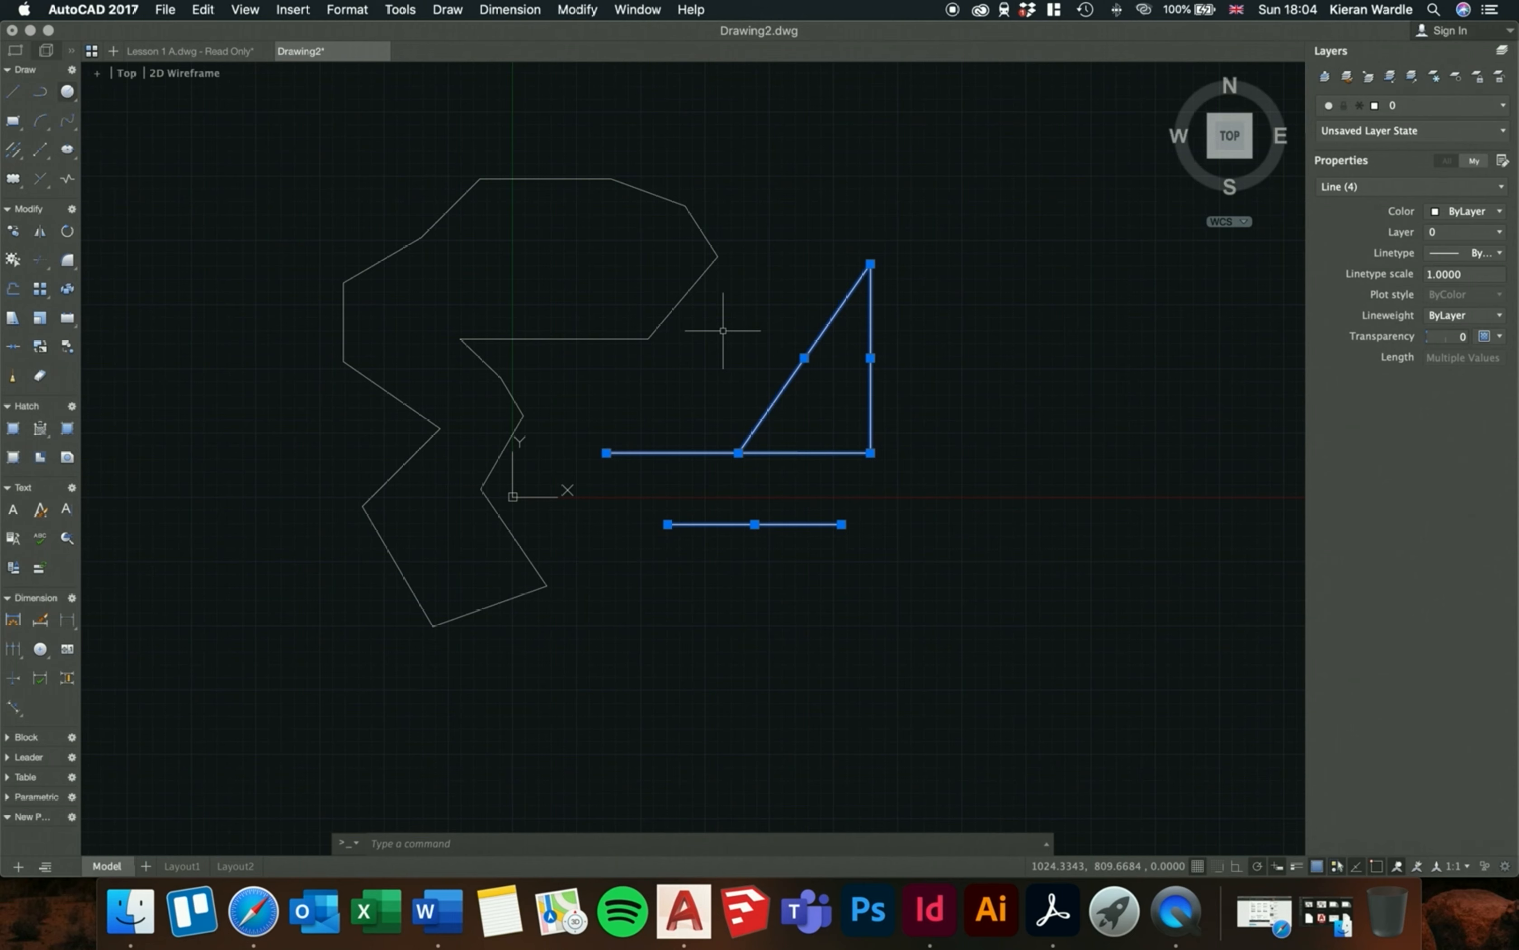
key(Escape)
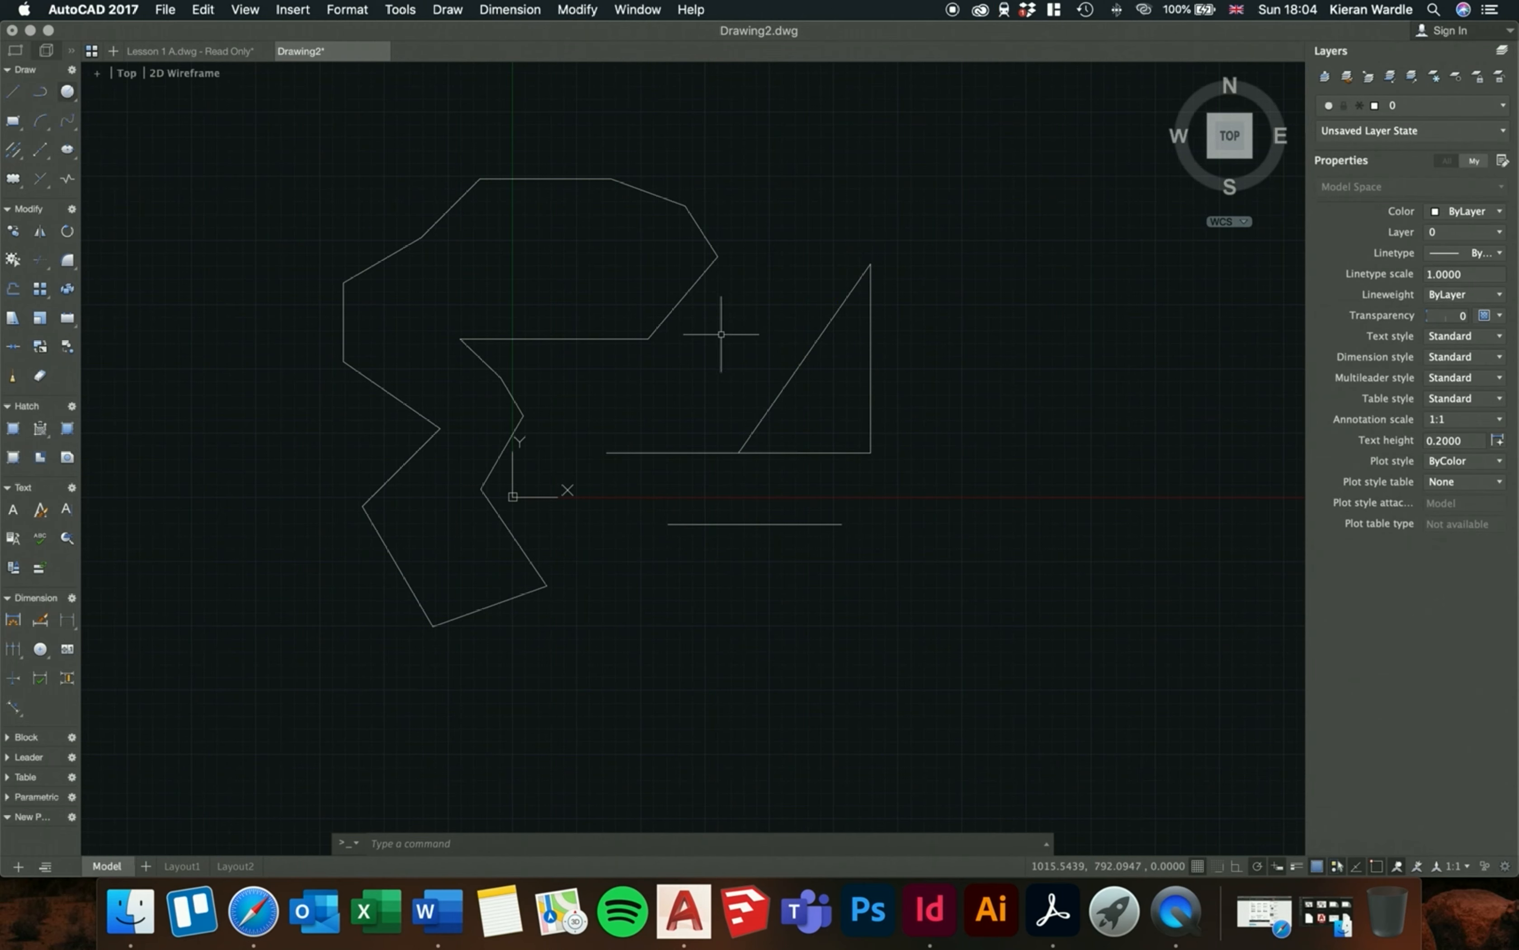
- Select the polyline with a crossing window over its upper part, add the four lines with a second crossing window, and clear the selection
click(733, 328)
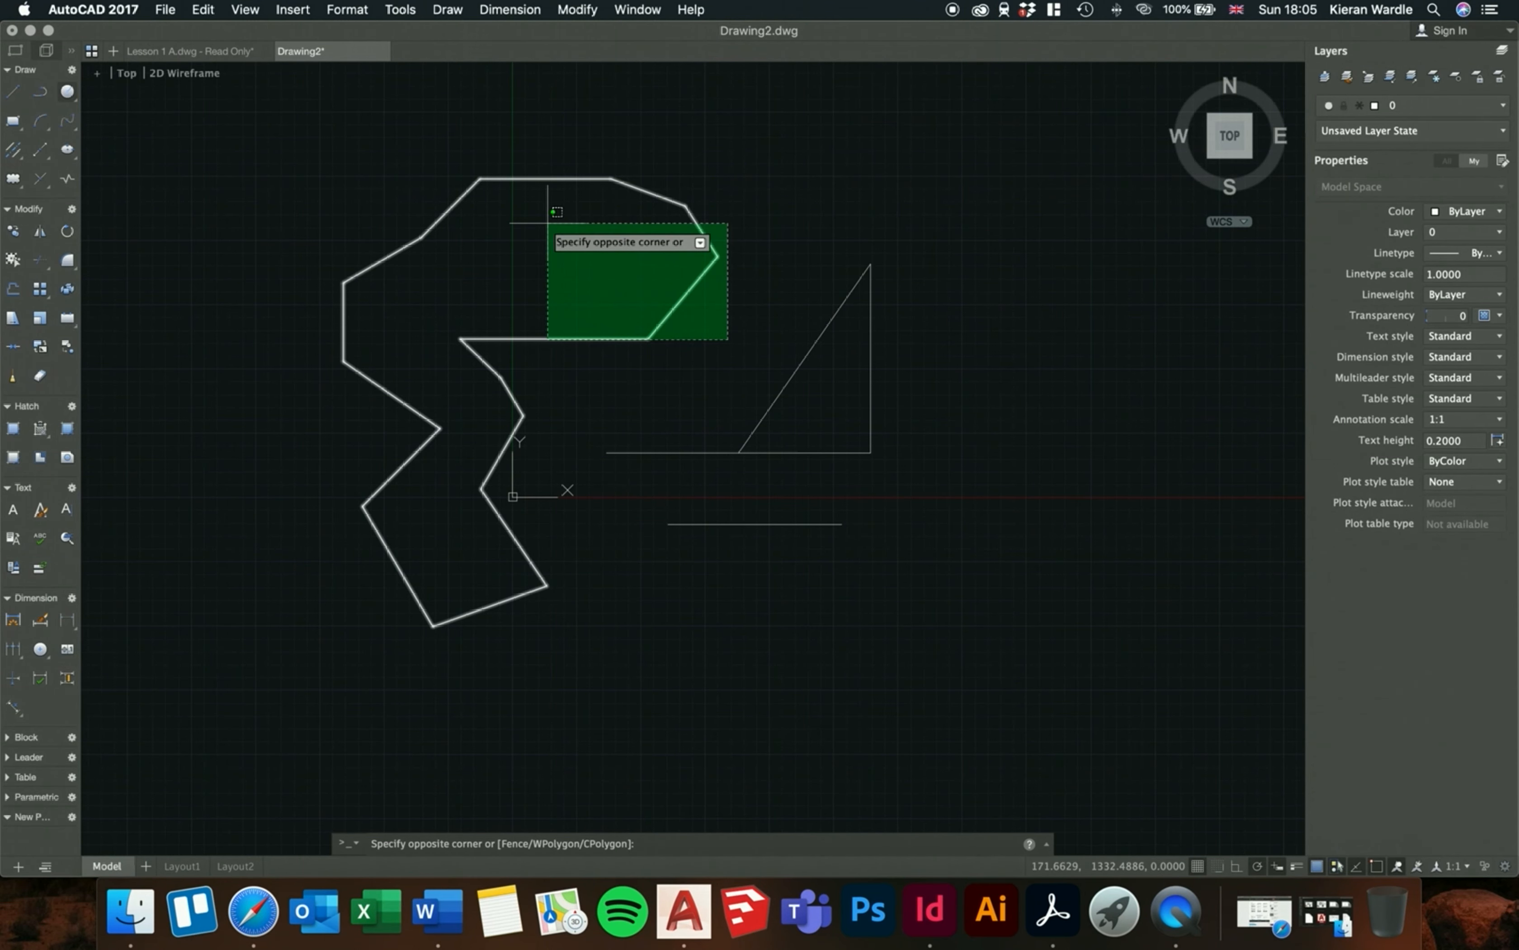
click(527, 212)
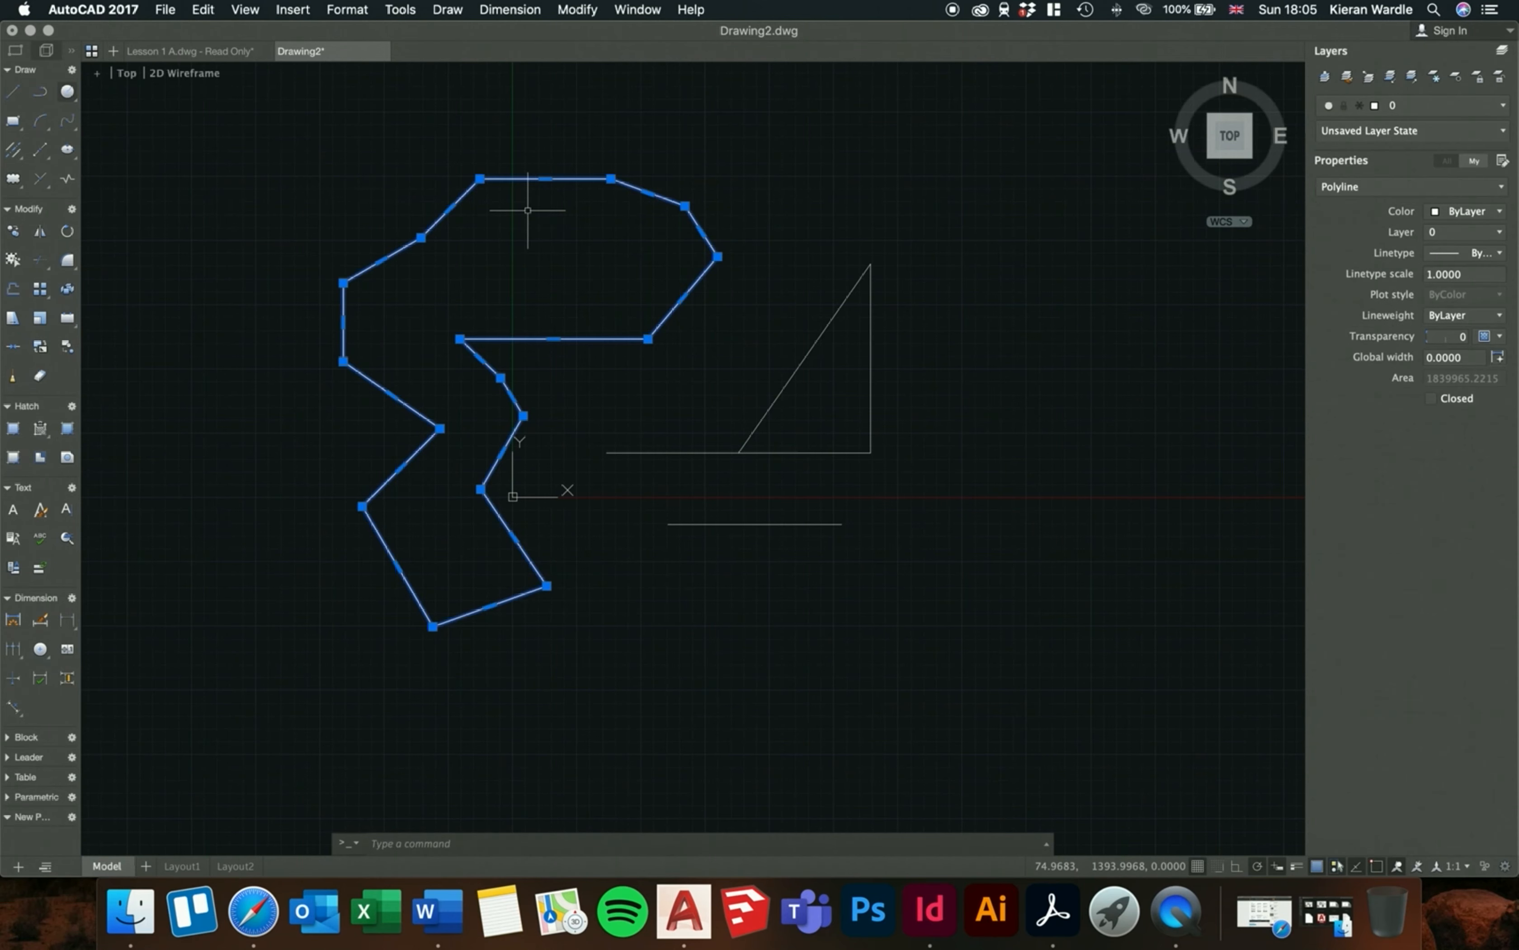
click(954, 552)
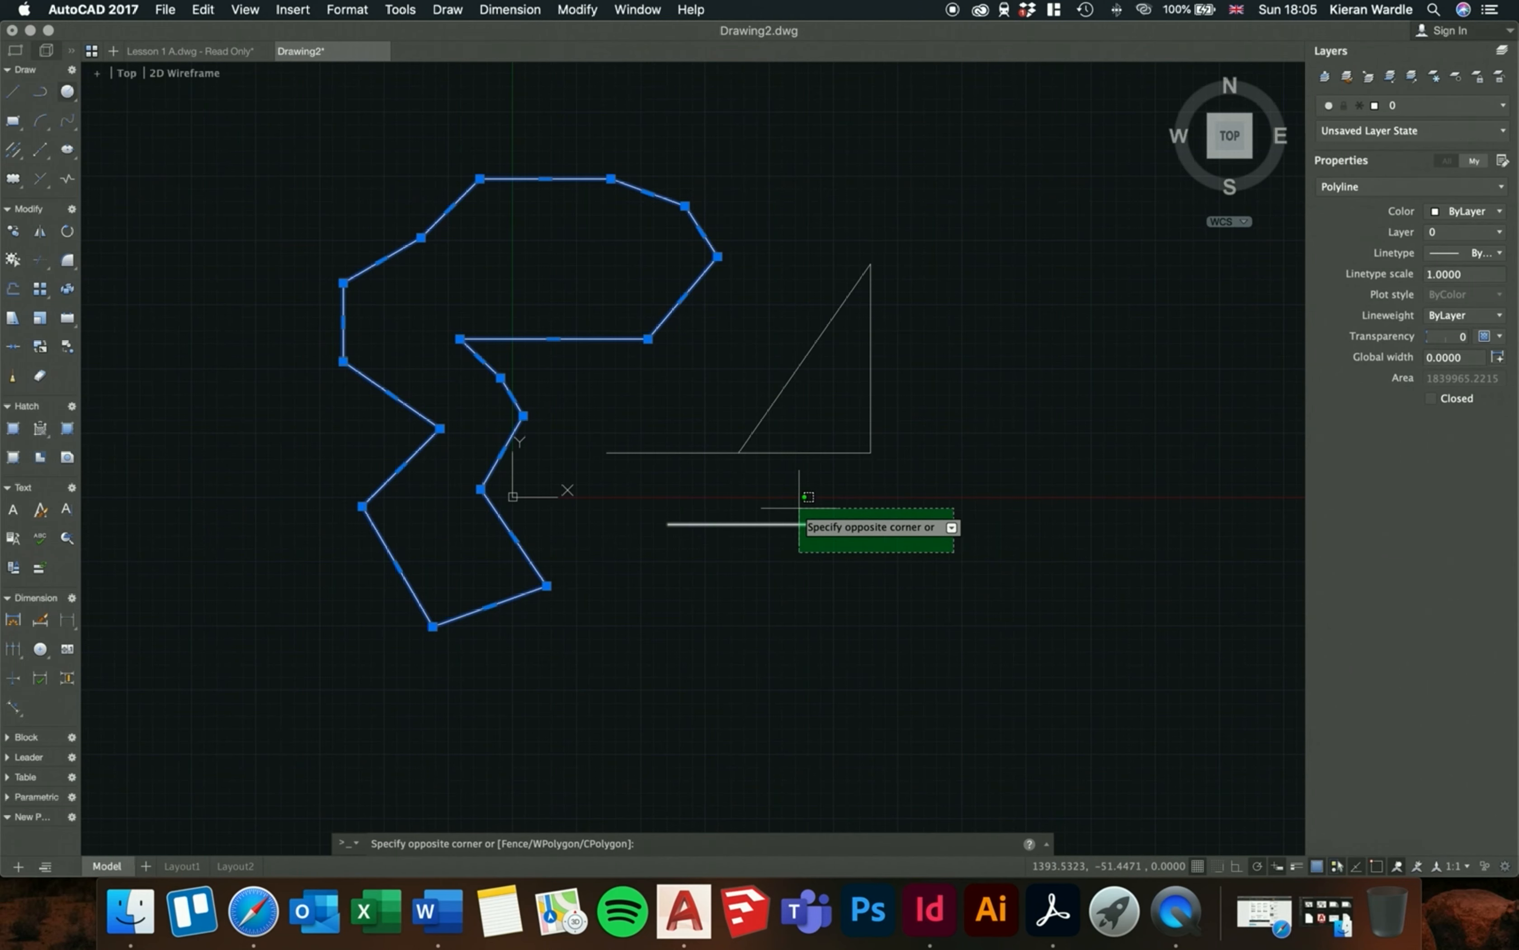
click(715, 449)
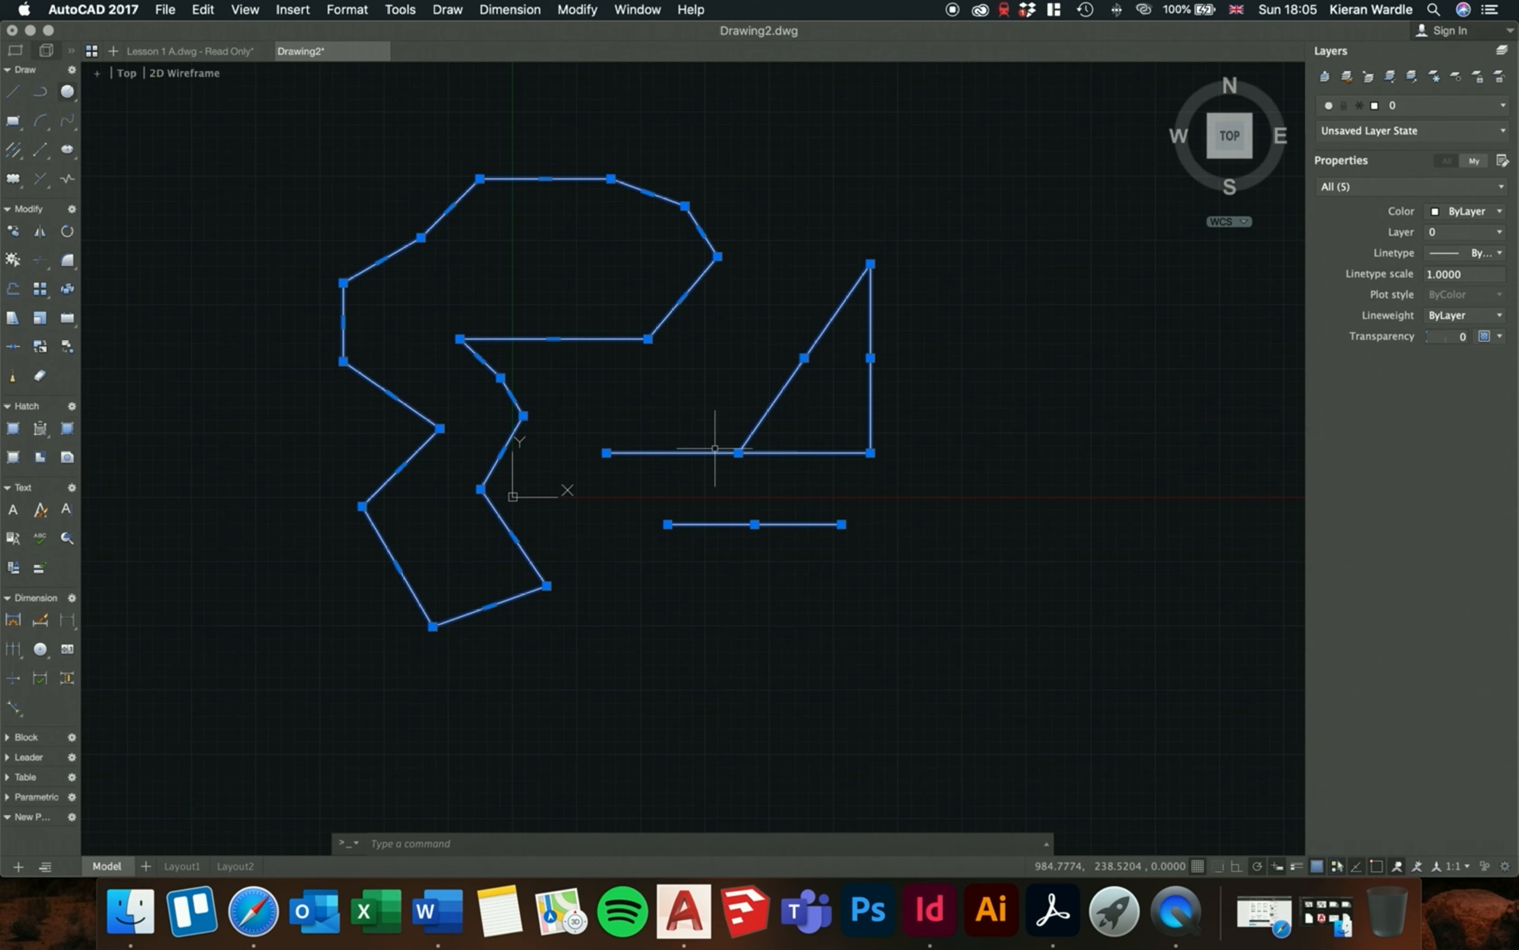
key(Escape)
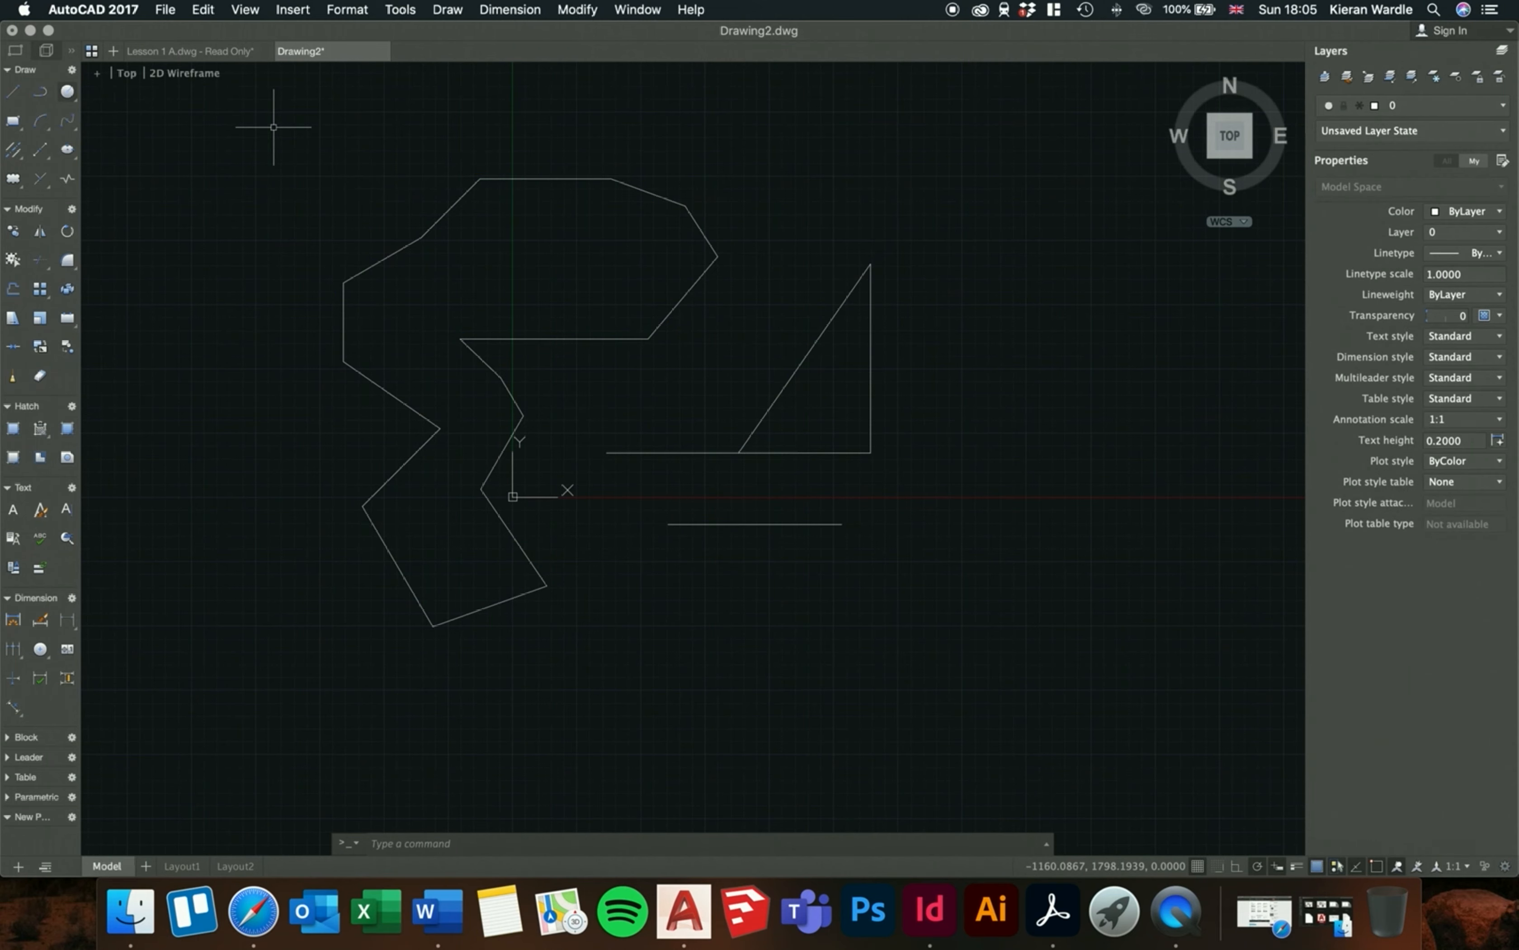
- Stretch an enclosing selection window around the polyline and all four lines, and cancel it
click(273, 127)
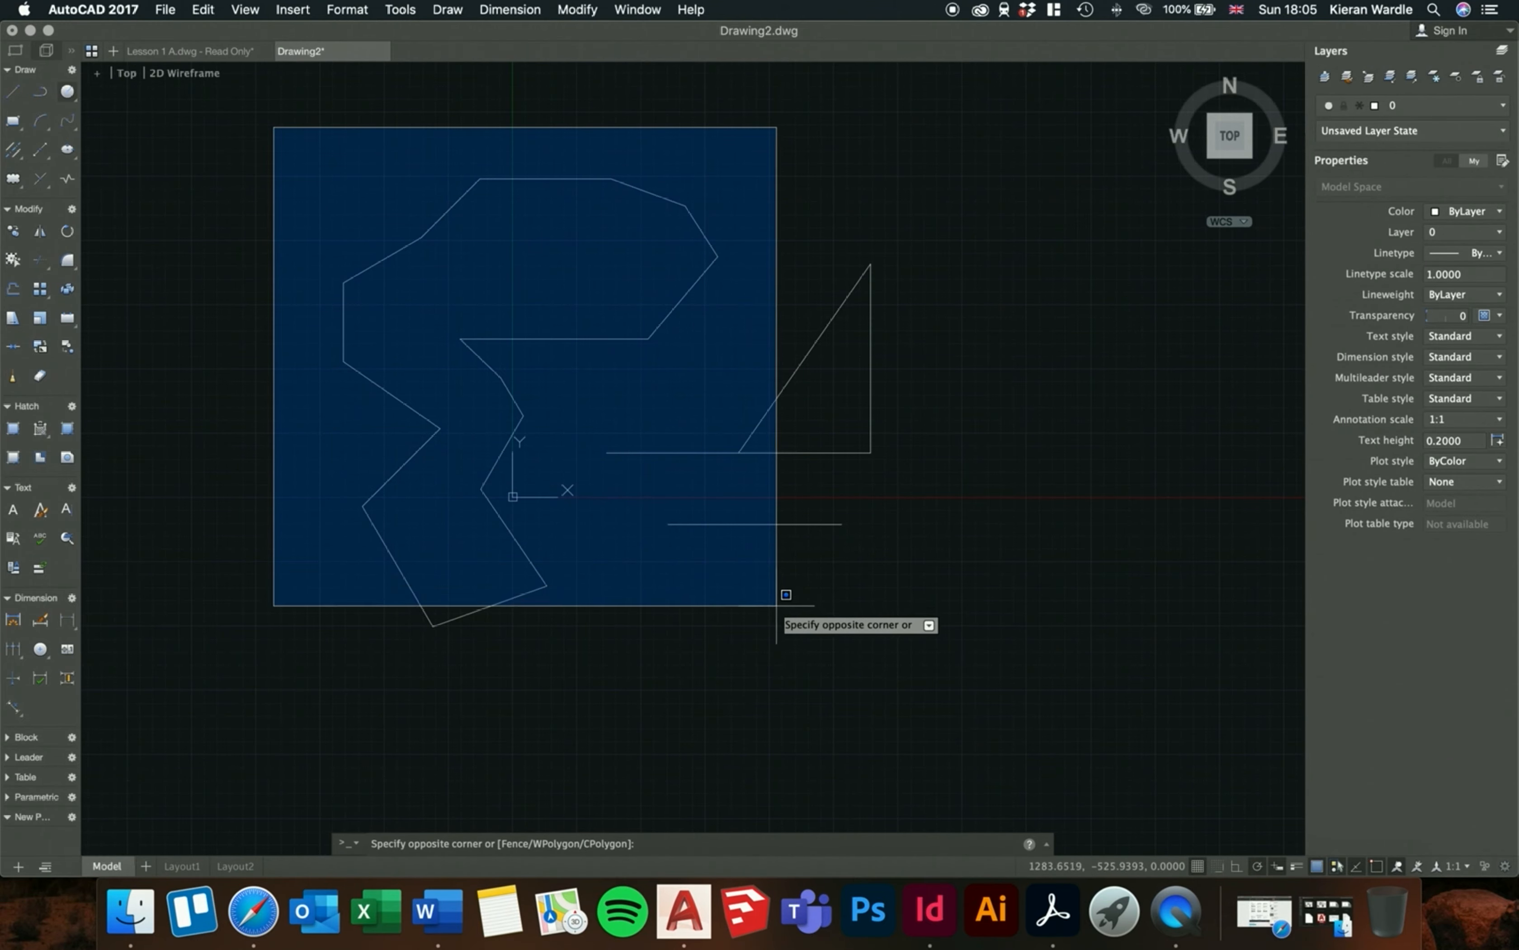
scroll(796, 613, up, 1)
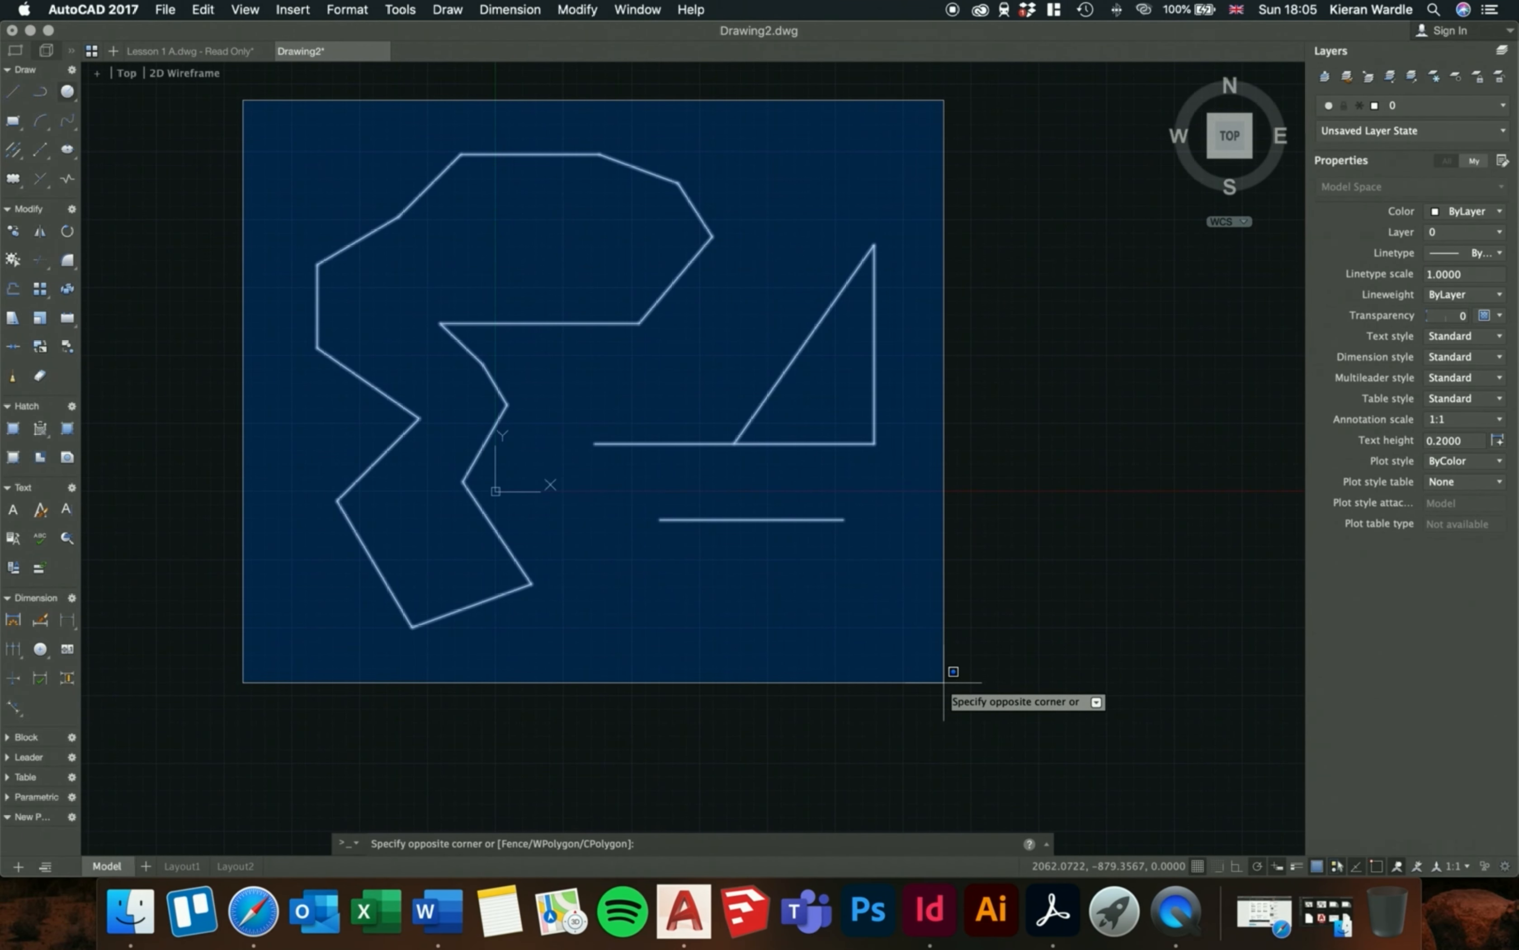
key(Escape)
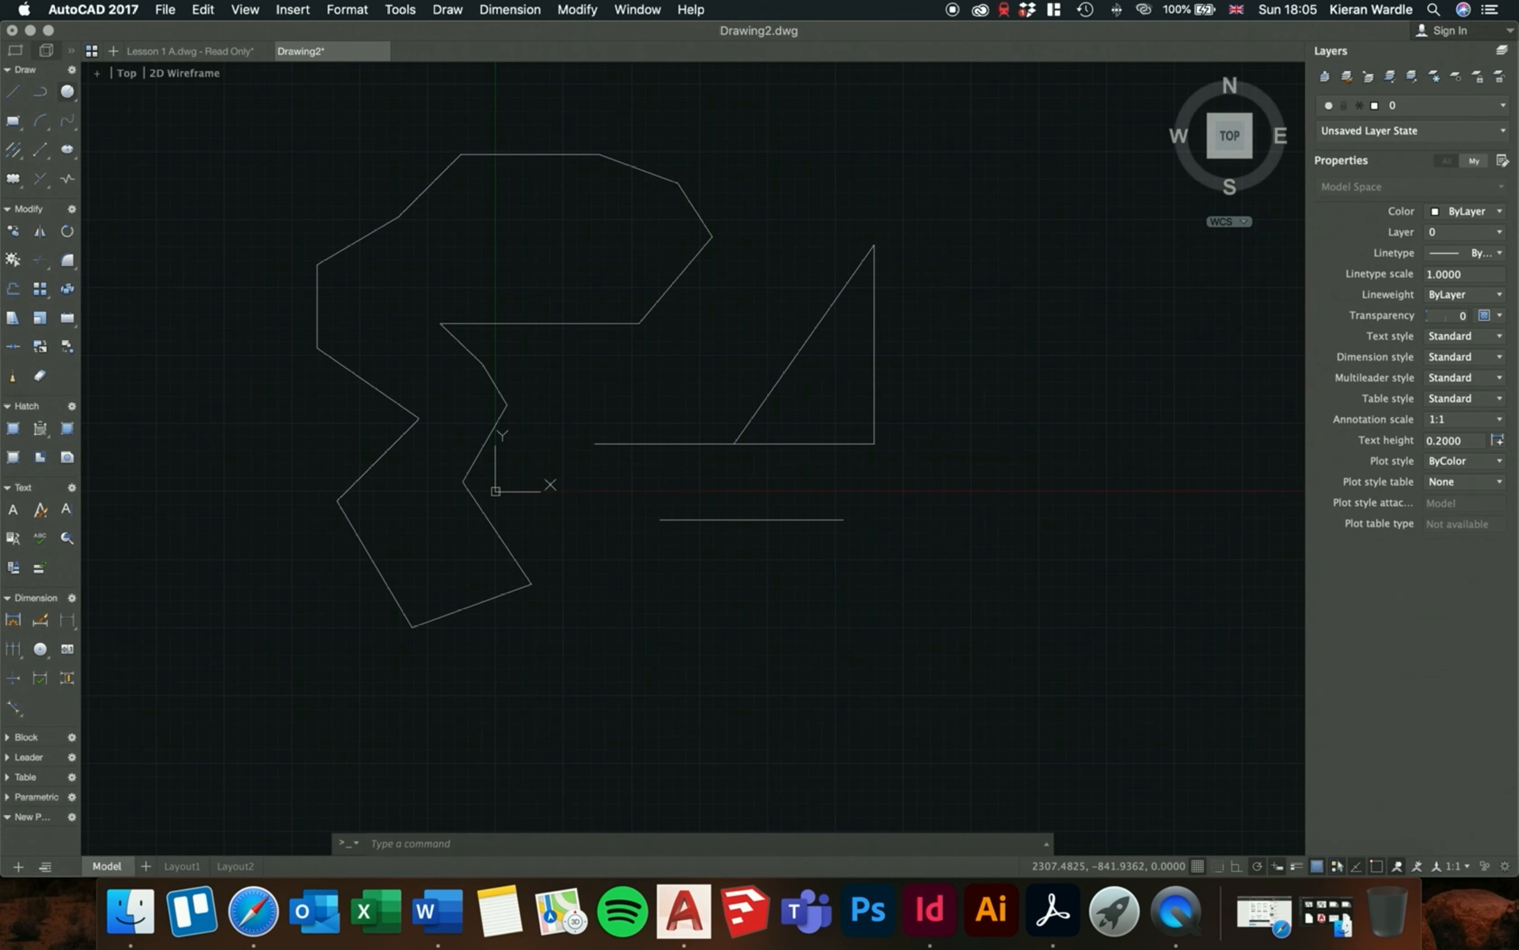
- Select the polyline and all four lines with one crossing window that only touches them, and clear the selection
click(997, 674)
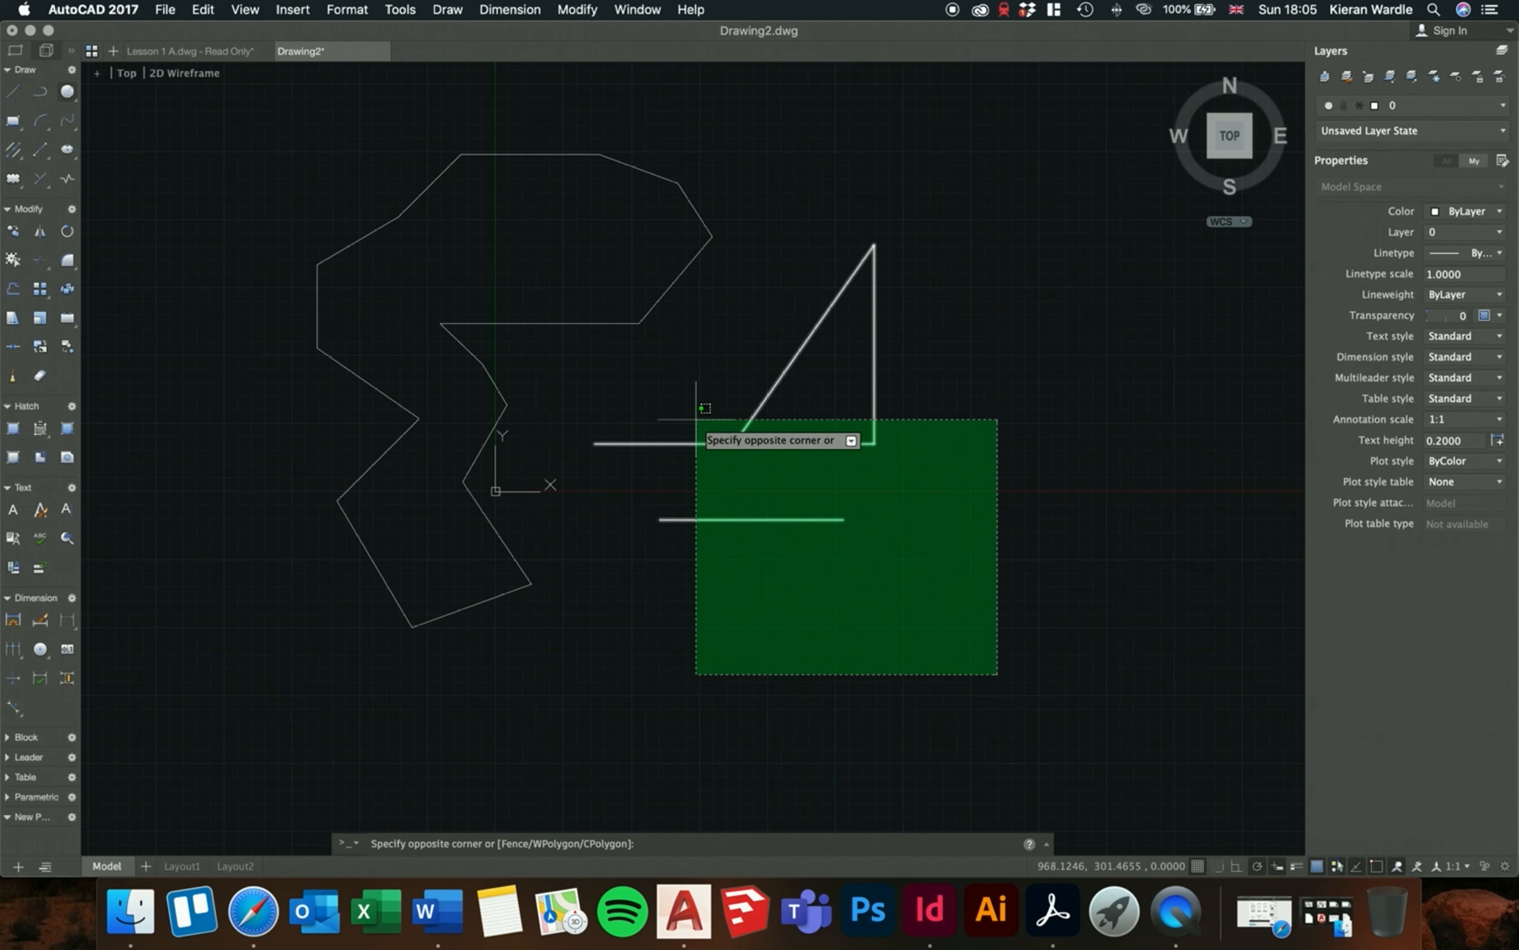
click(618, 302)
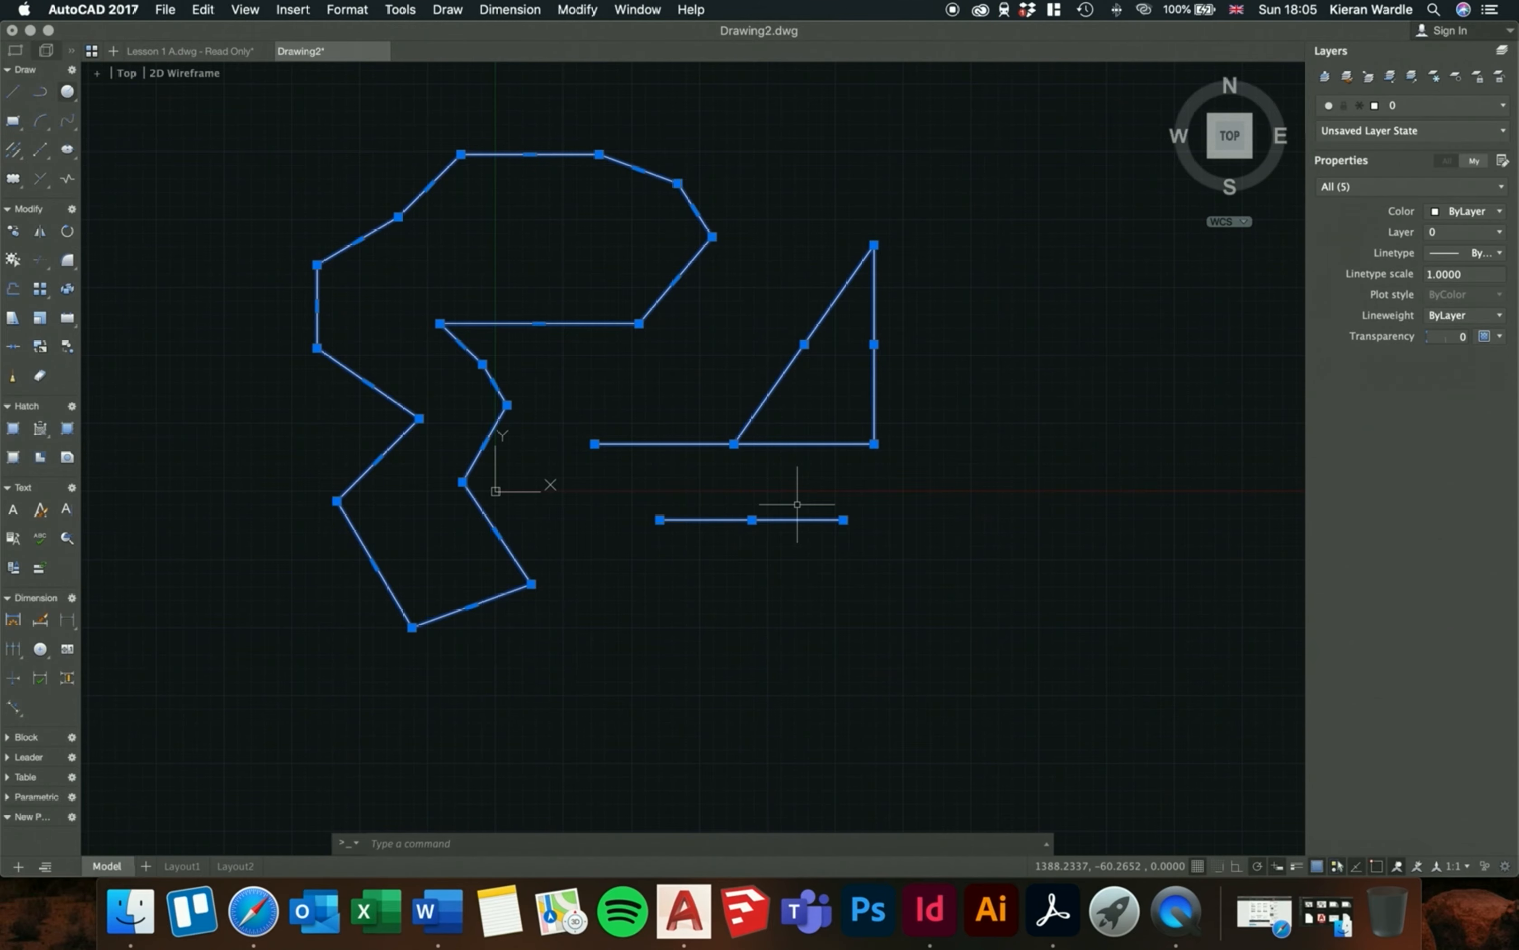
scroll(888, 512, down, 3)
scroll(686, 478, up, 1)
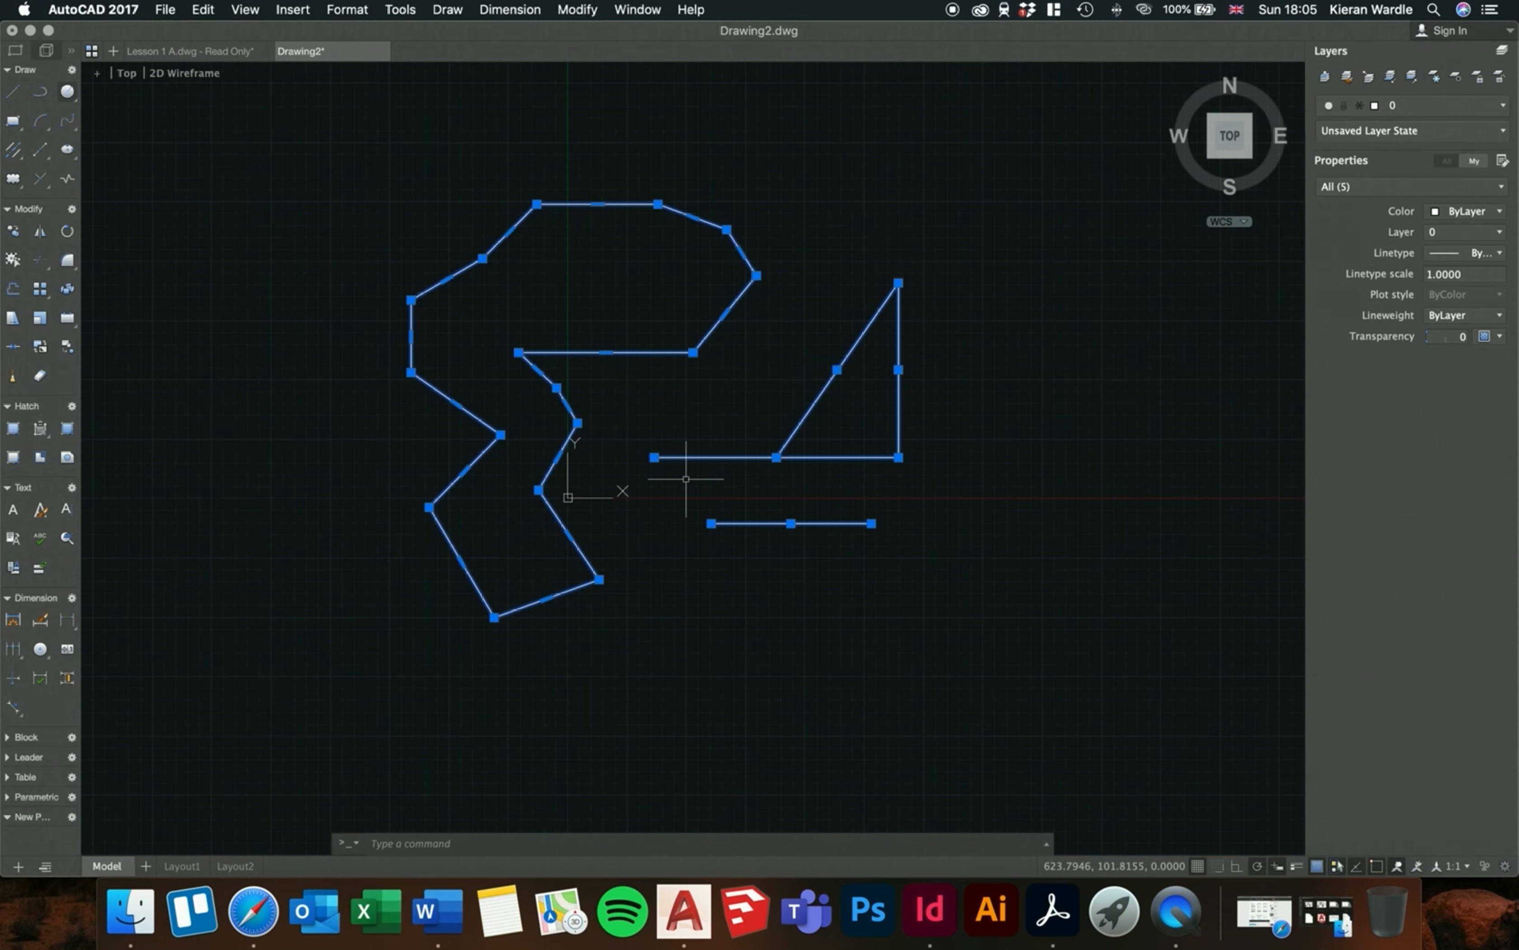
key(Escape)
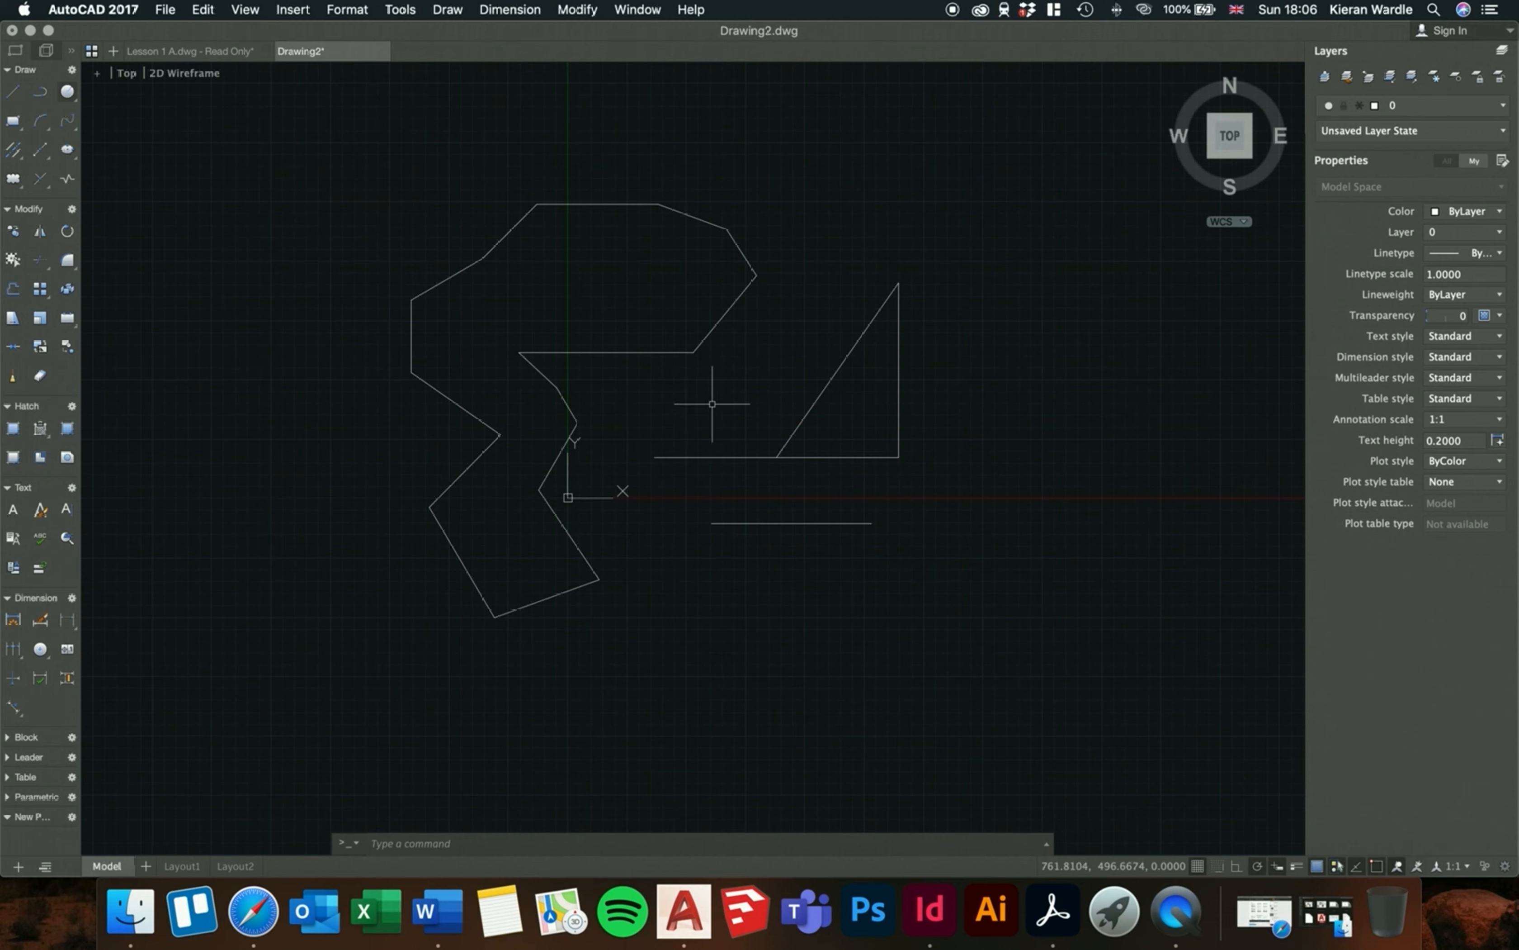
- Examine the drawing as a whole and up close at the corner where the vertical line meets the upper horizontal line
scroll(713, 404, down, 5)
scroll(747, 370, up, 10)
scroll(695, 407, down, 6)
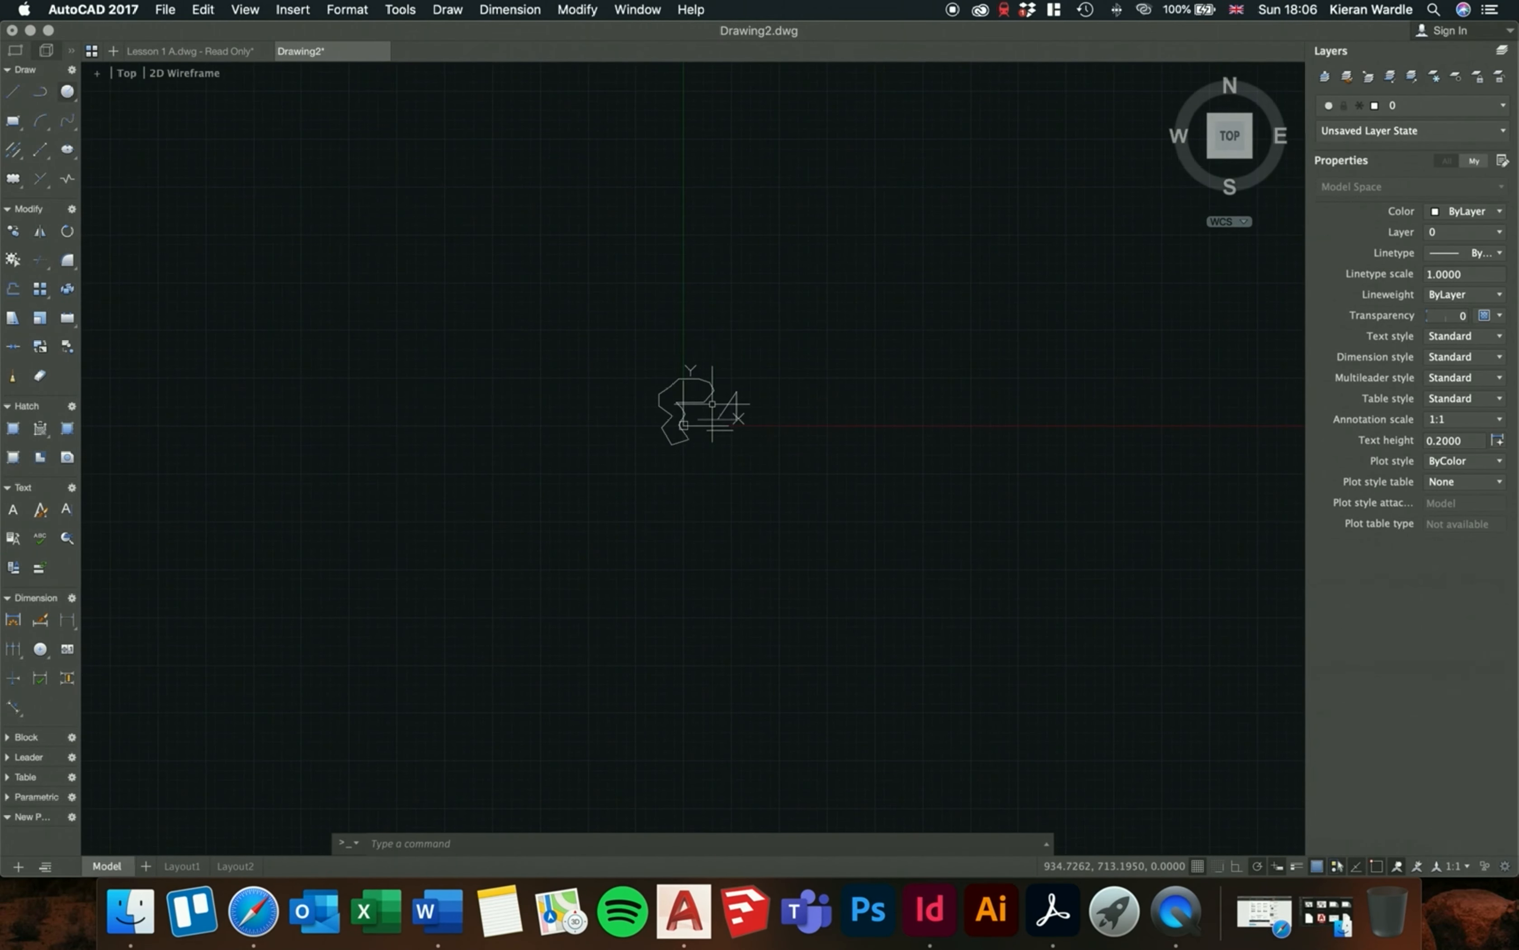
scroll(703, 402, up, 6)
scroll(711, 404, down, 3)
scroll(712, 404, up, 2)
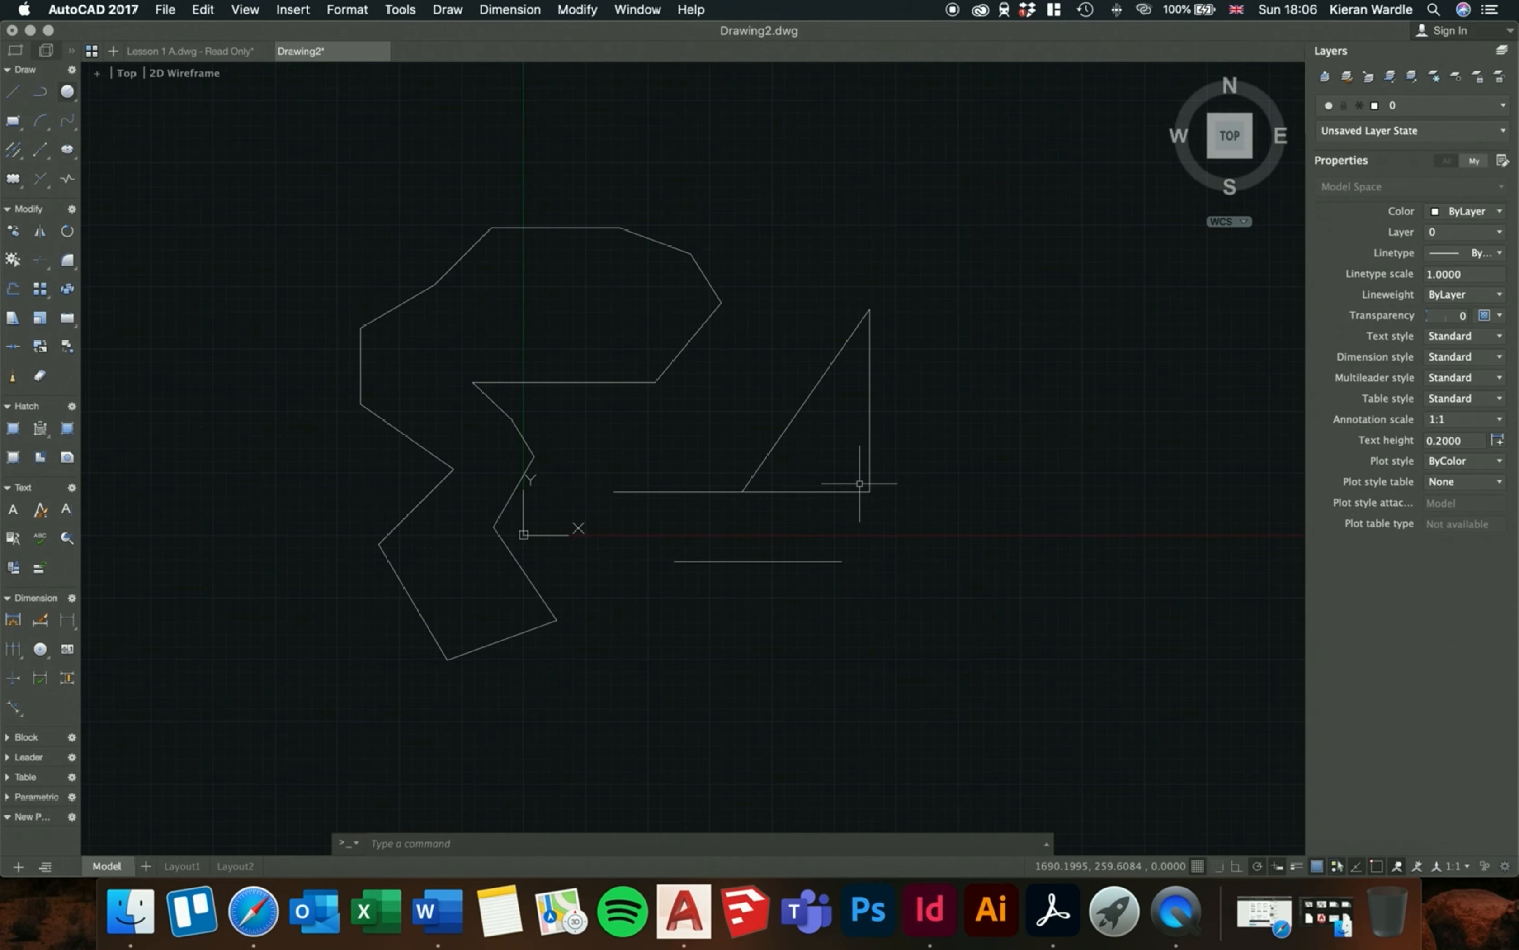
scroll(860, 484, up, 10)
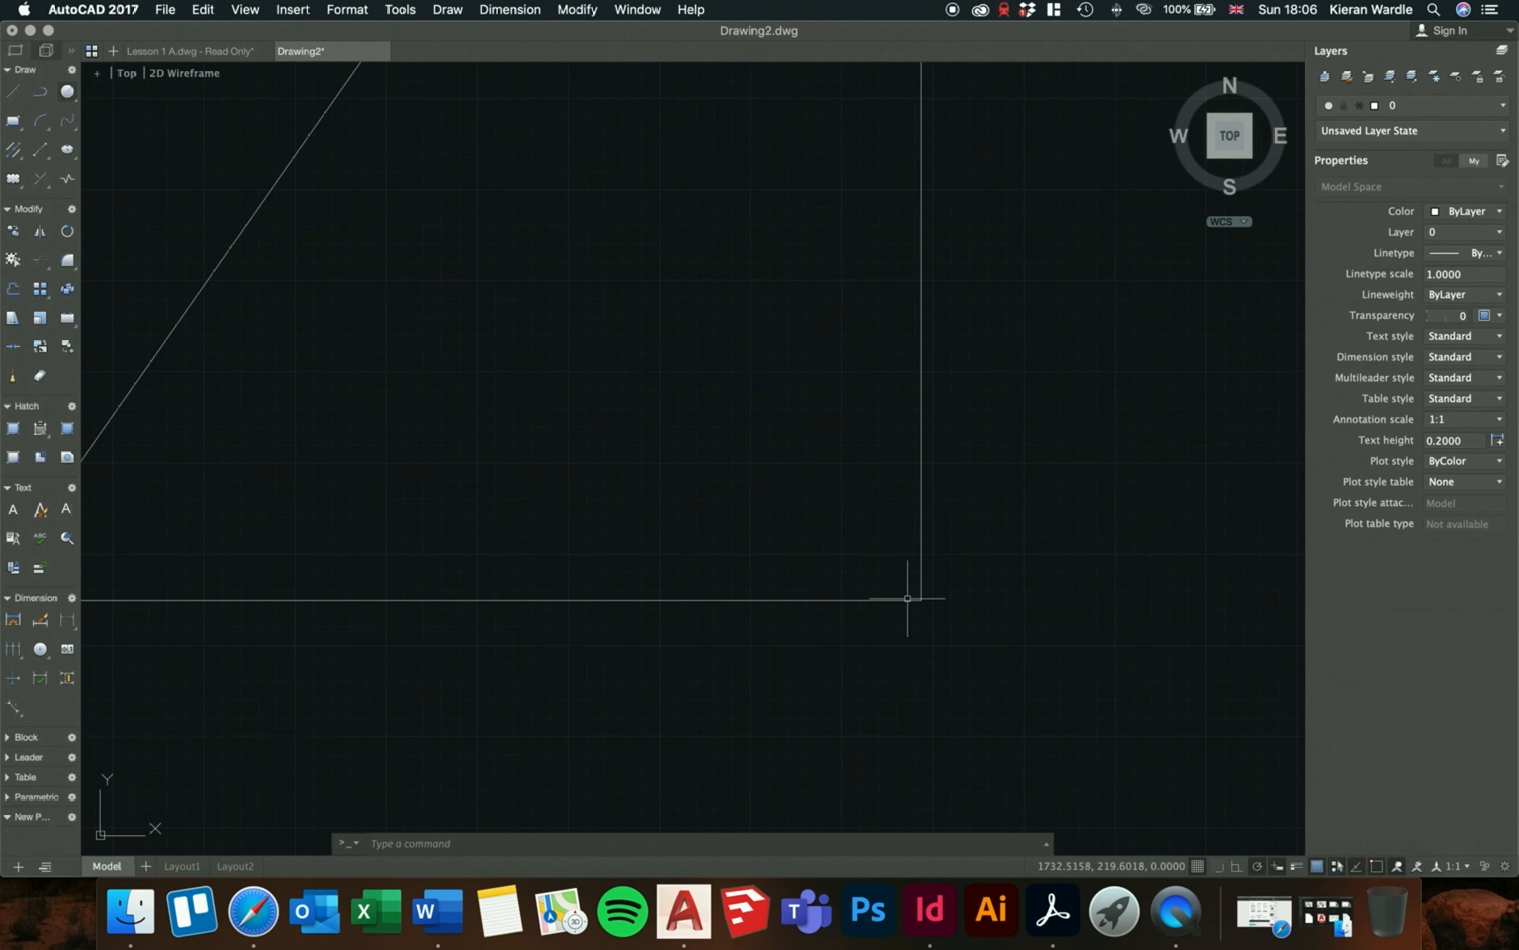
scroll(923, 610, up, 8)
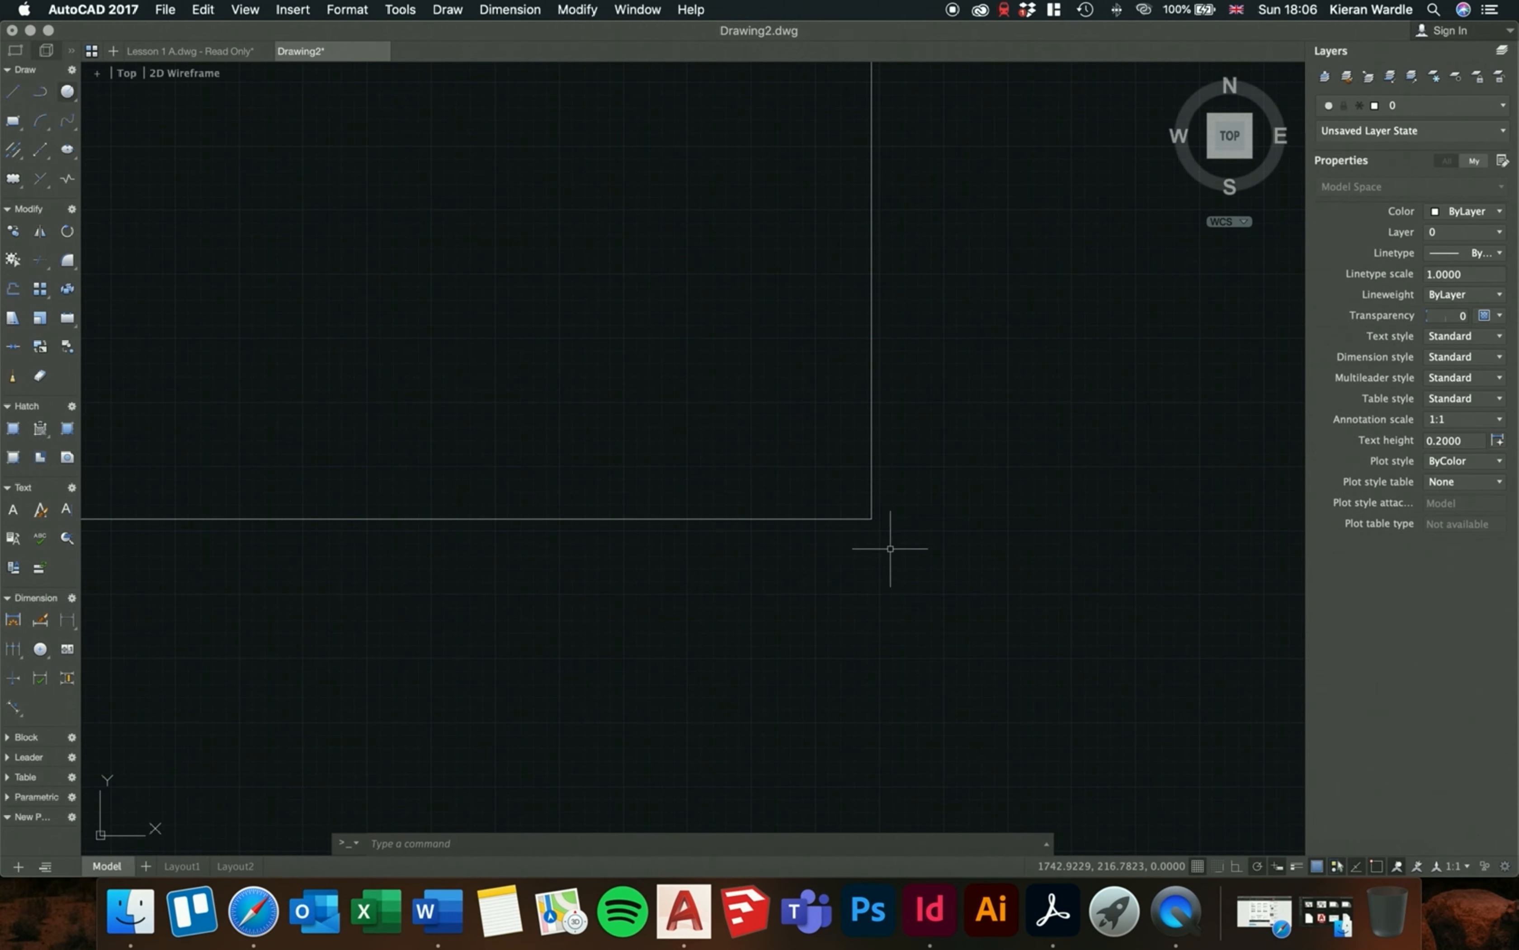
scroll(863, 492, up, 2)
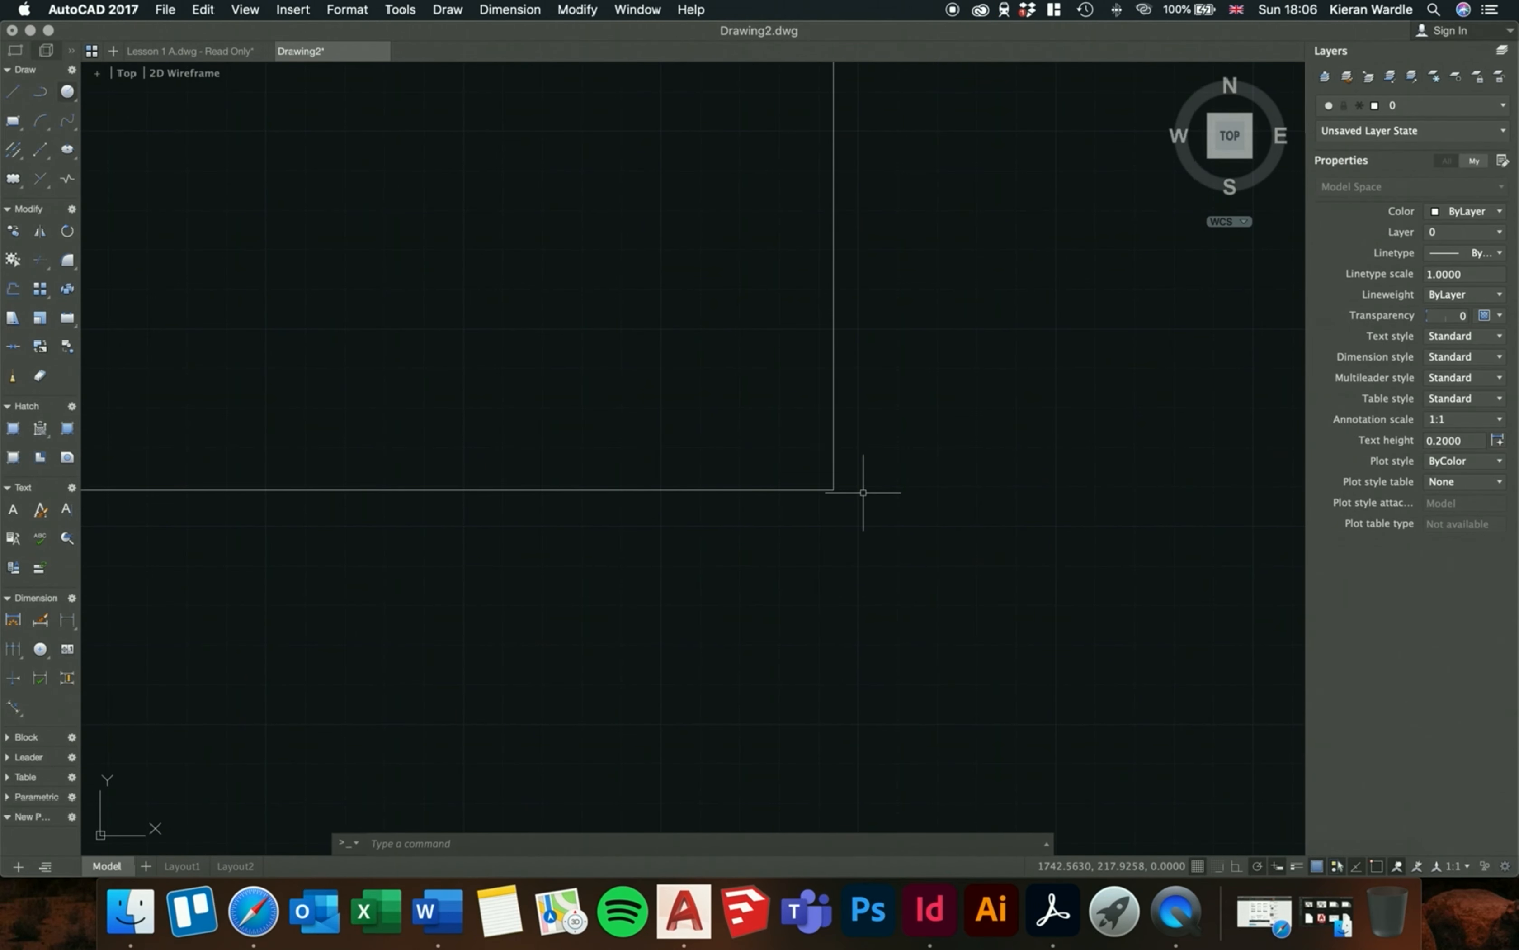
scroll(930, 483, down, 5)
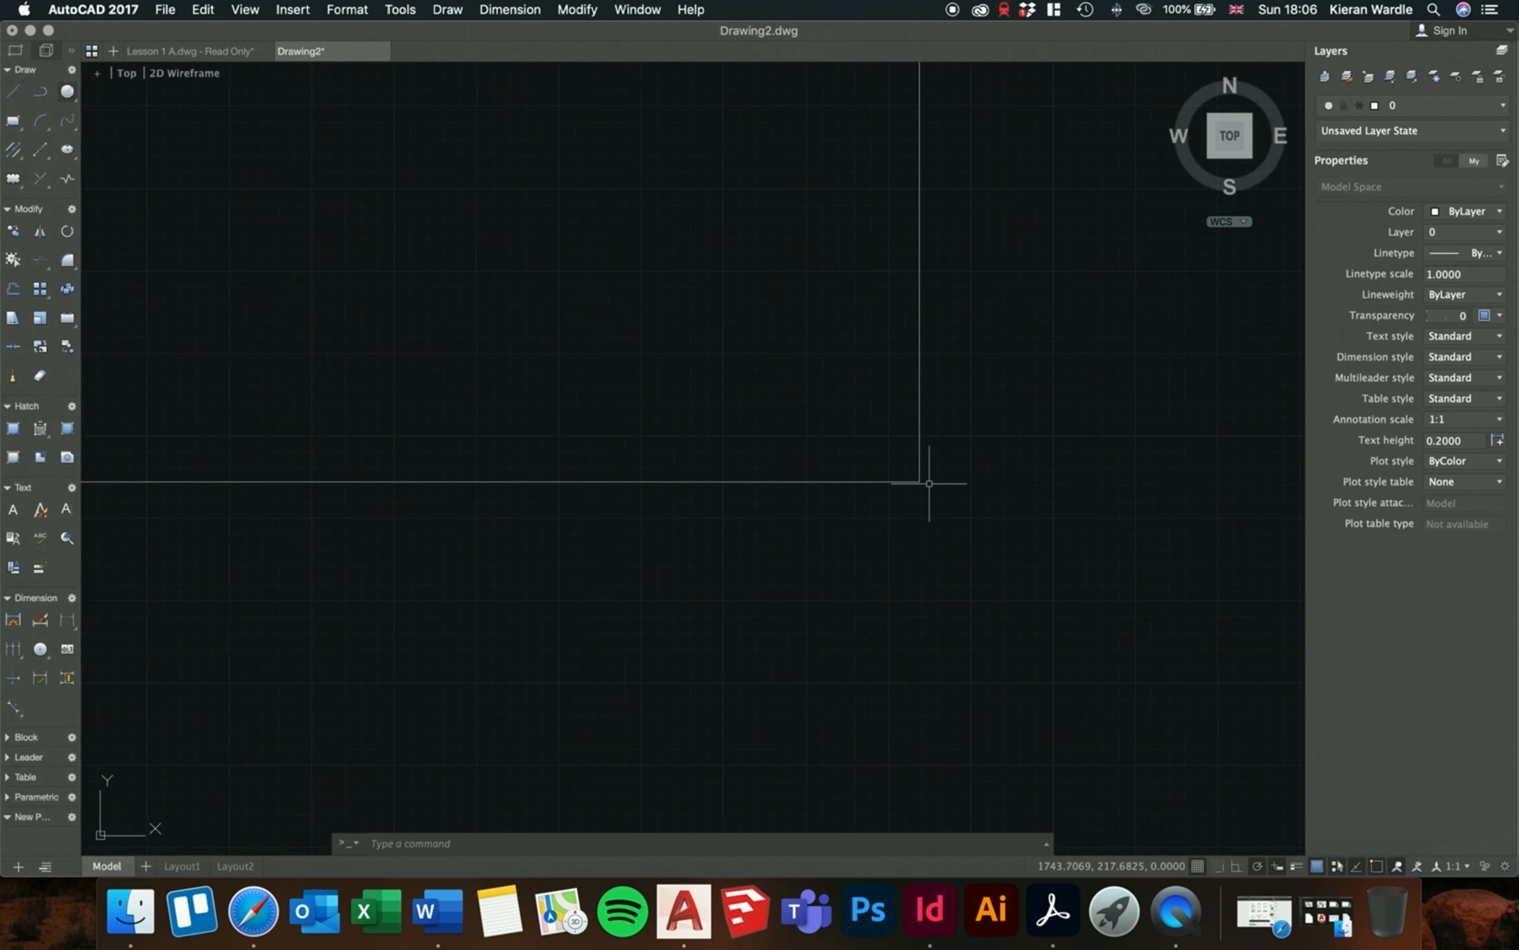
scroll(955, 508, down, 3)
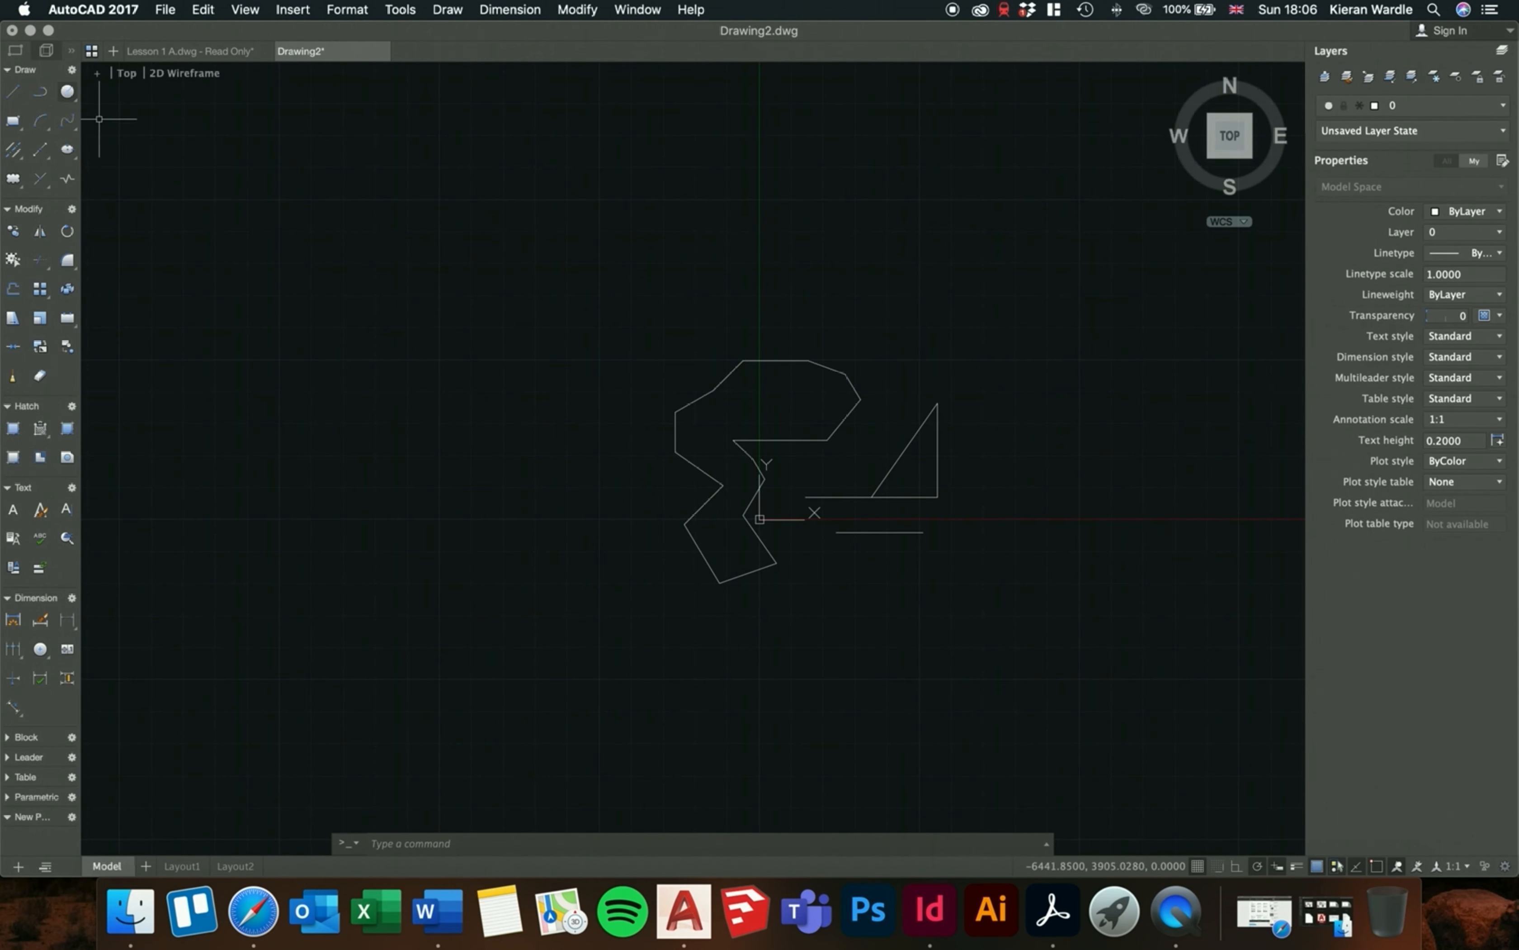
- Examine how zooming in and out follows the pointer position, finishing with the polyline and the lines centred in view
scroll(125, 124, down, 2)
scroll(119, 112, down, 3)
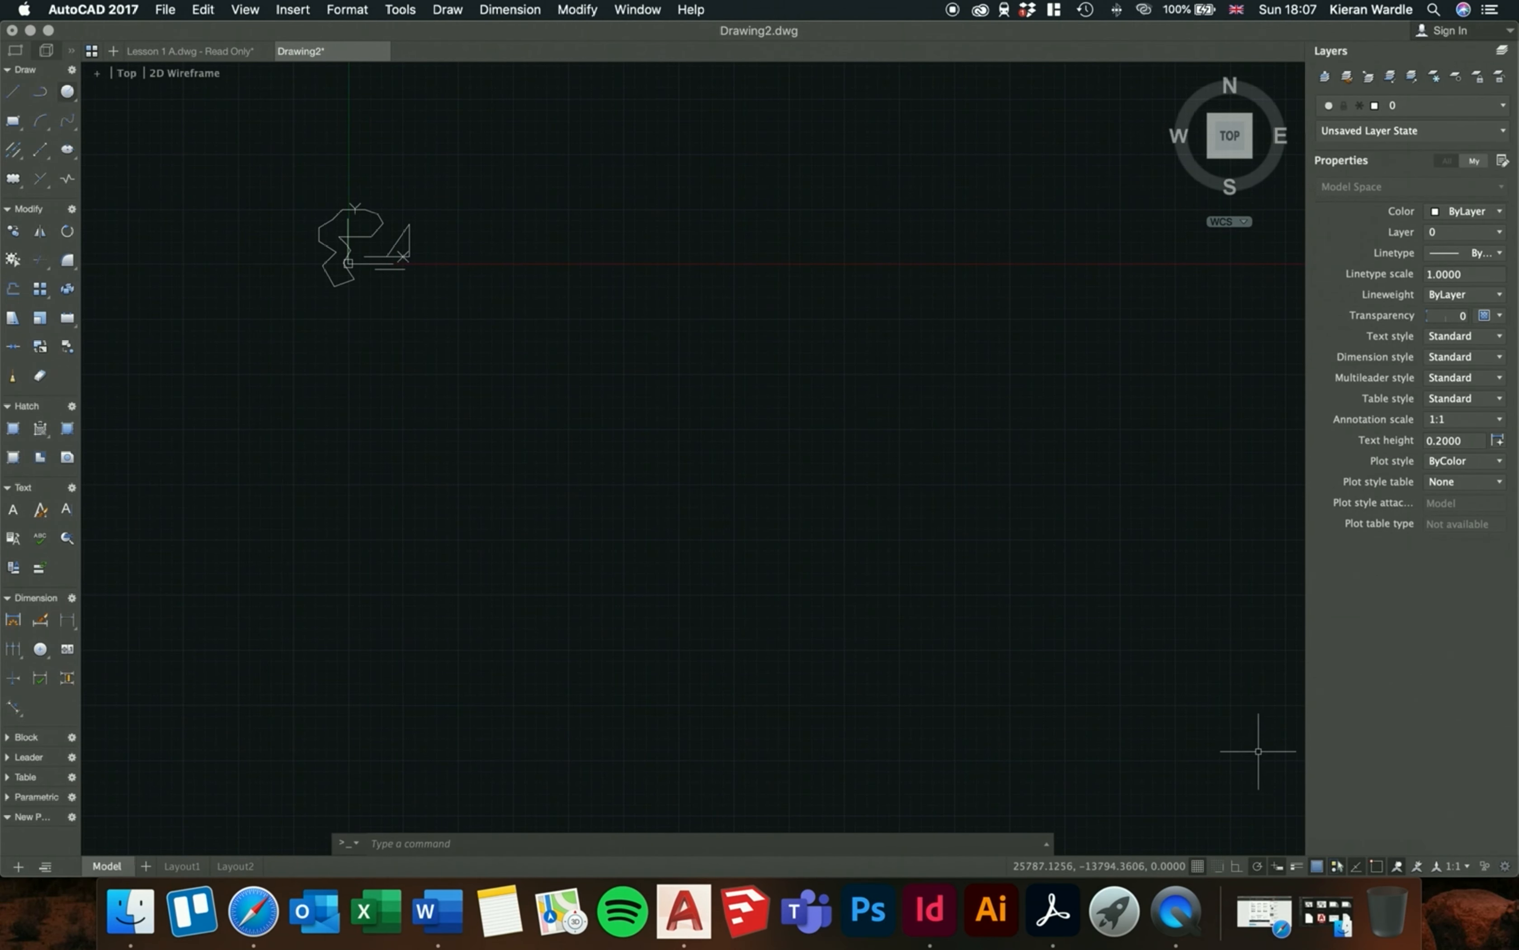
scroll(1269, 816, down, 4)
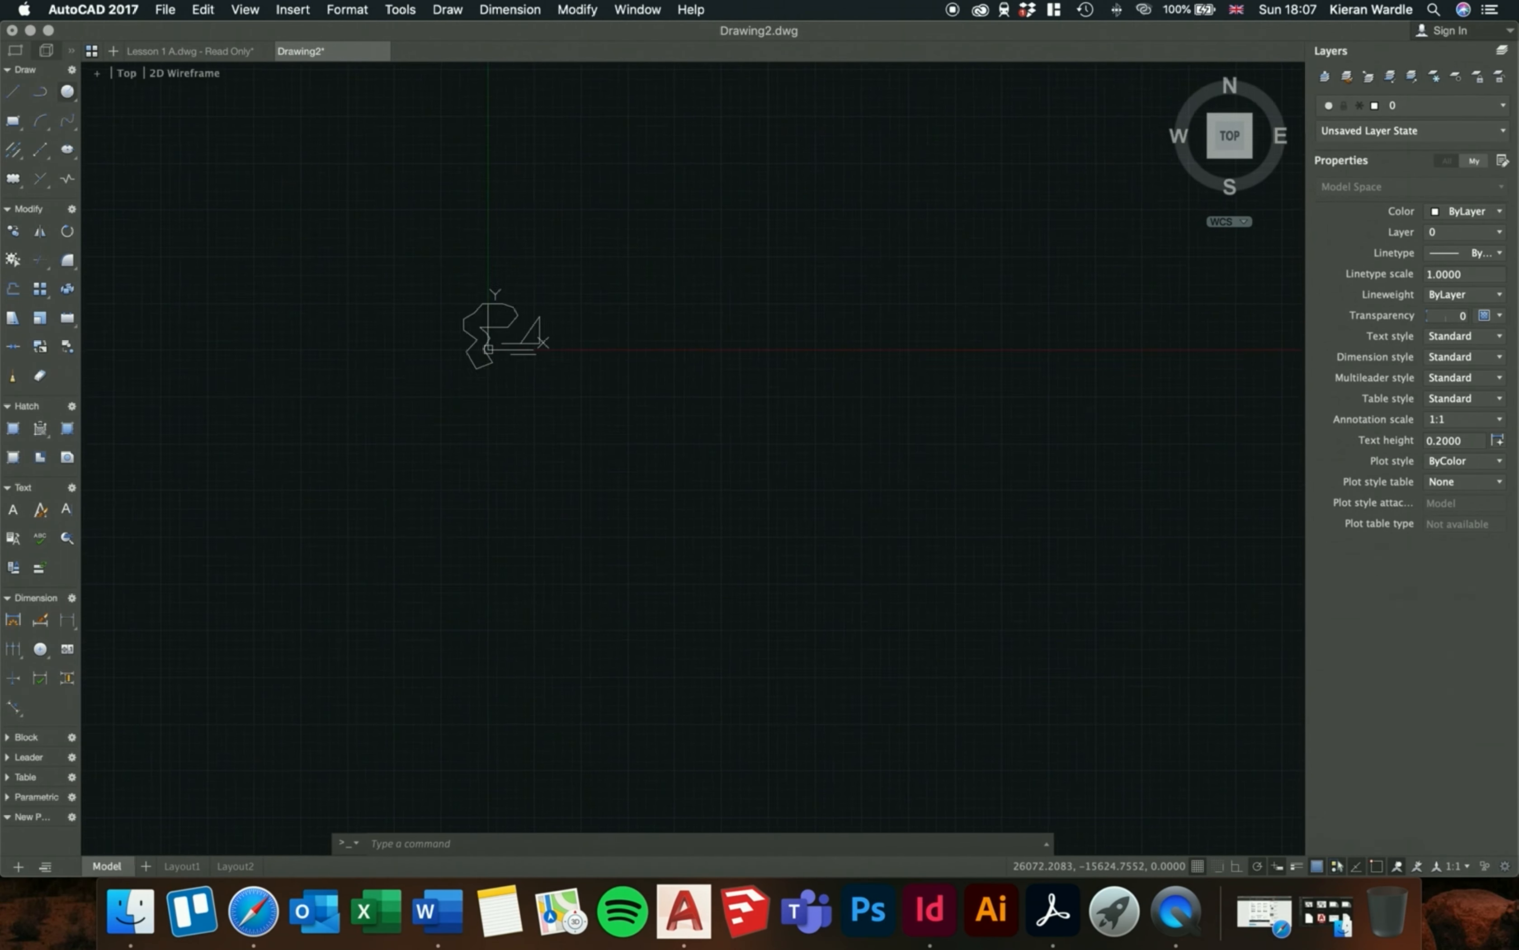
scroll(989, 646, up, 10)
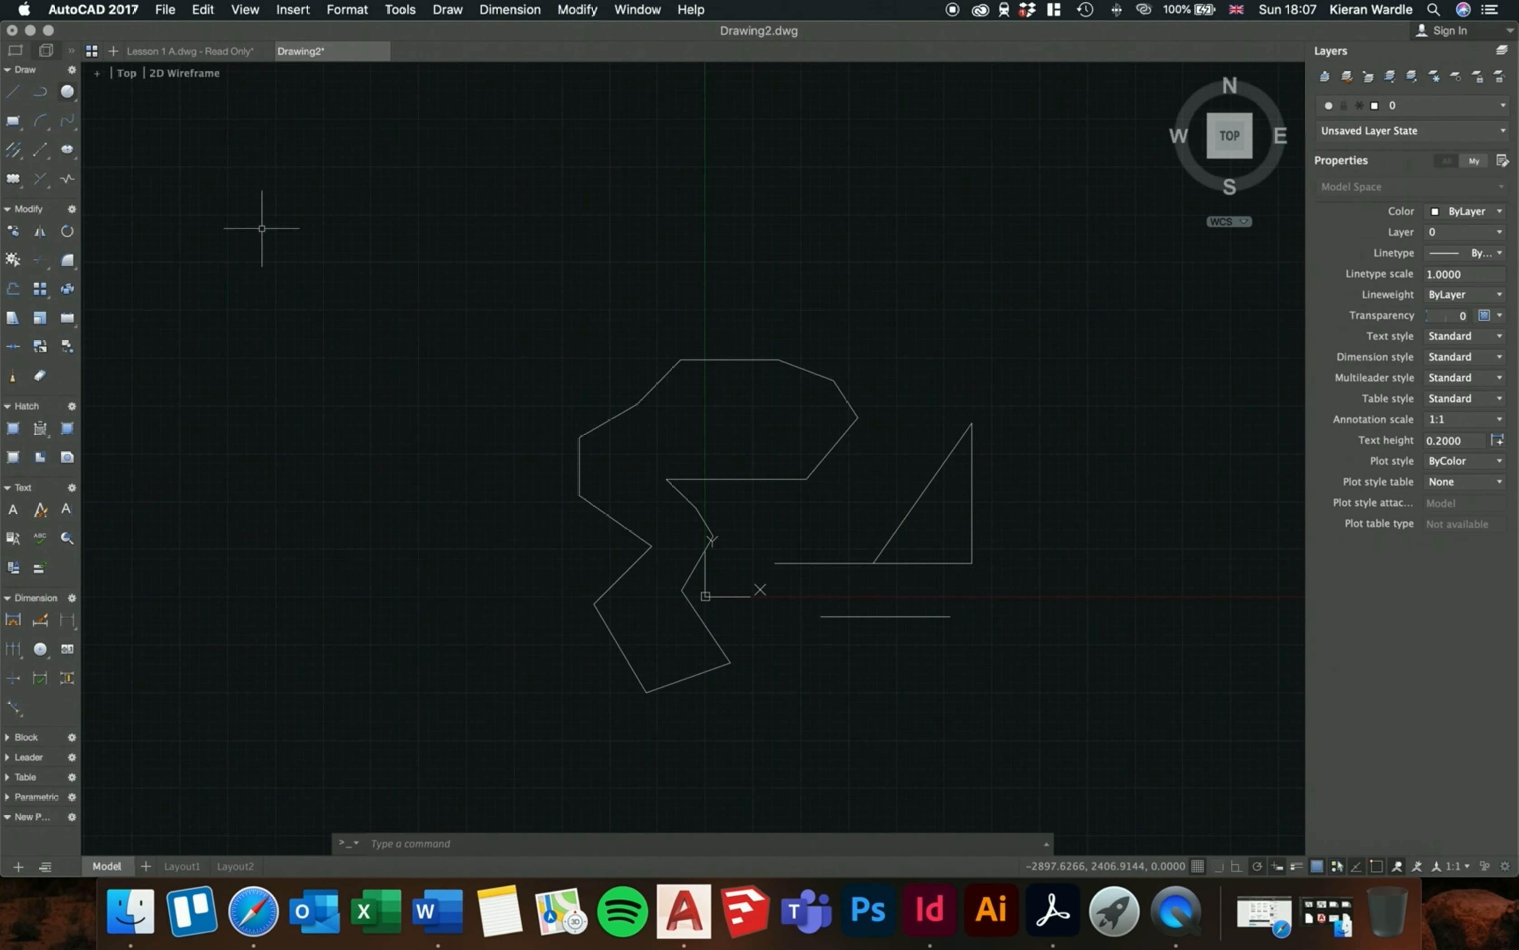
scroll(188, 113, down, 1)
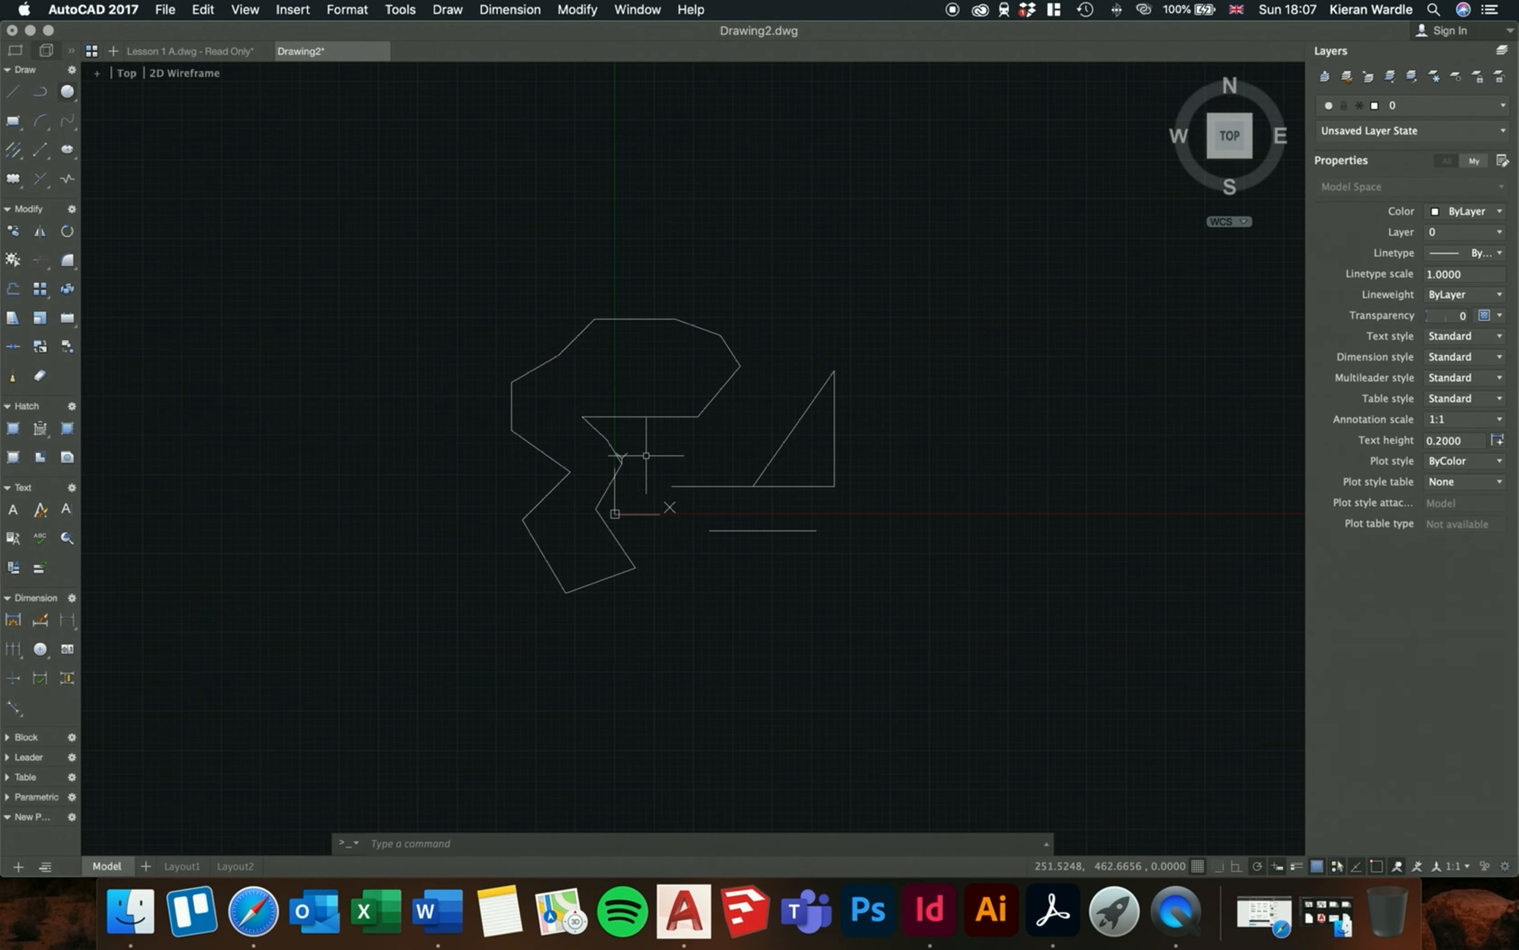
scroll(644, 450, up, 6)
scroll(645, 451, down, 3)
scroll(646, 456, down, 1)
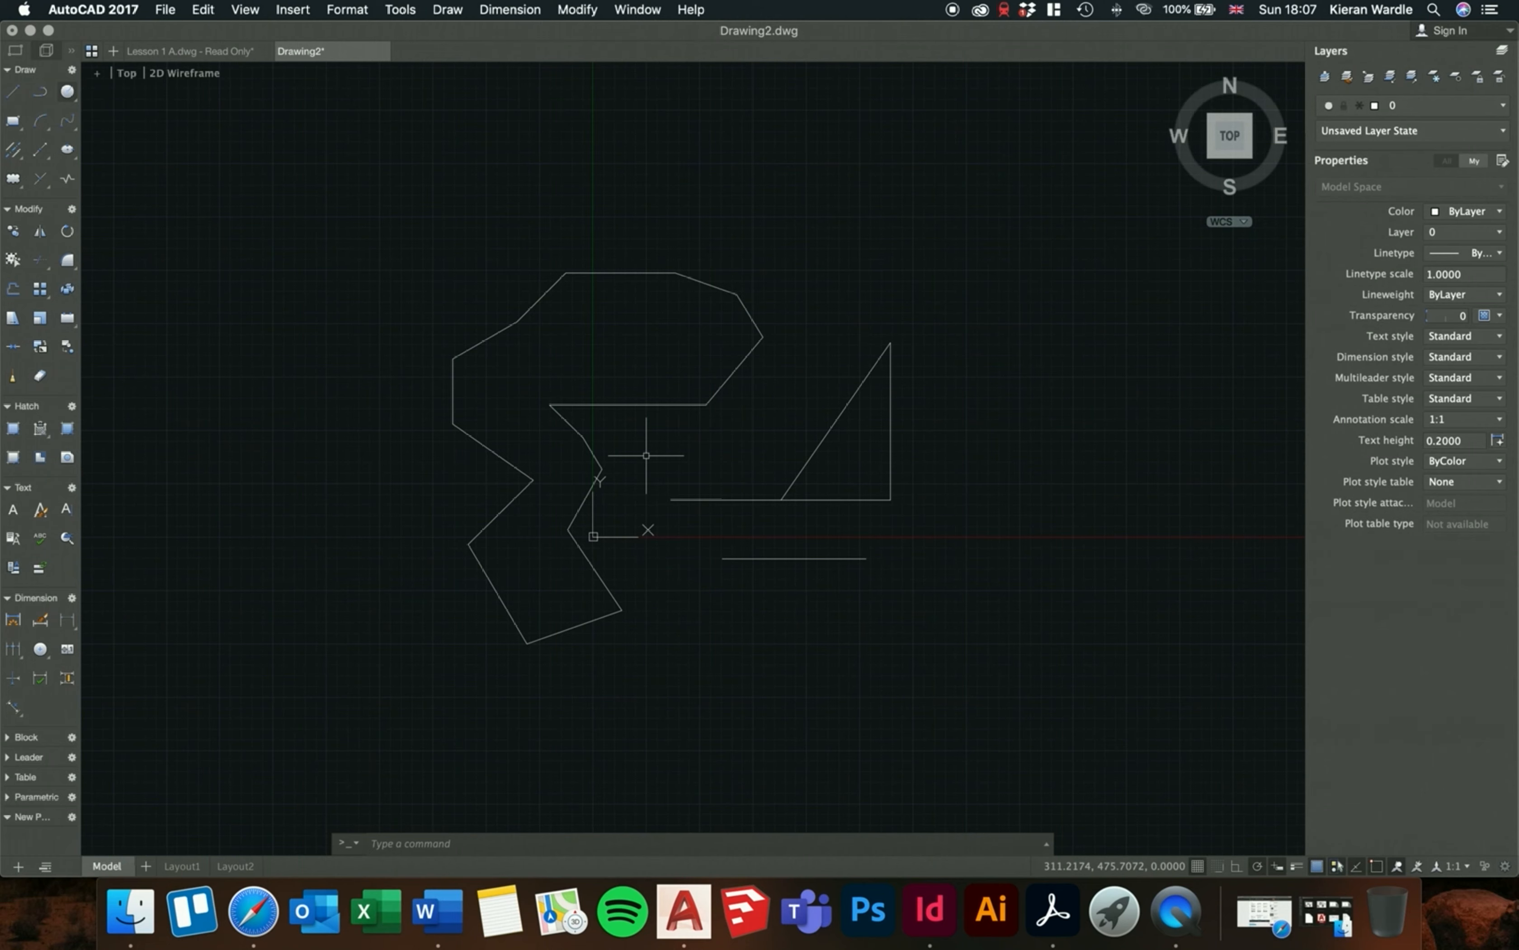
click(665, 453)
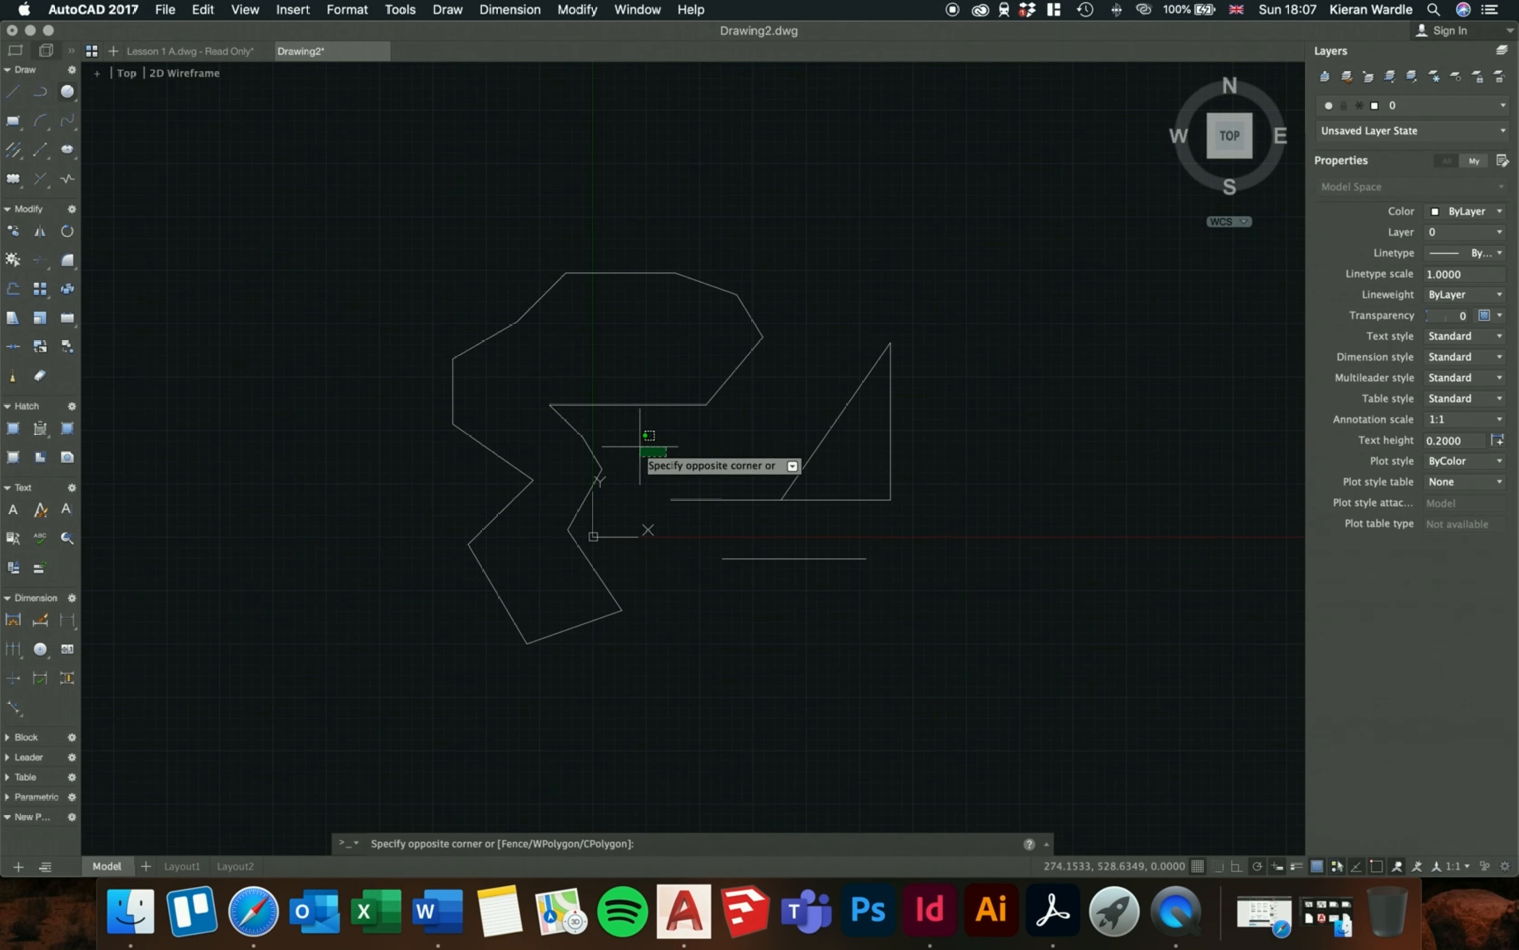
key(Escape)
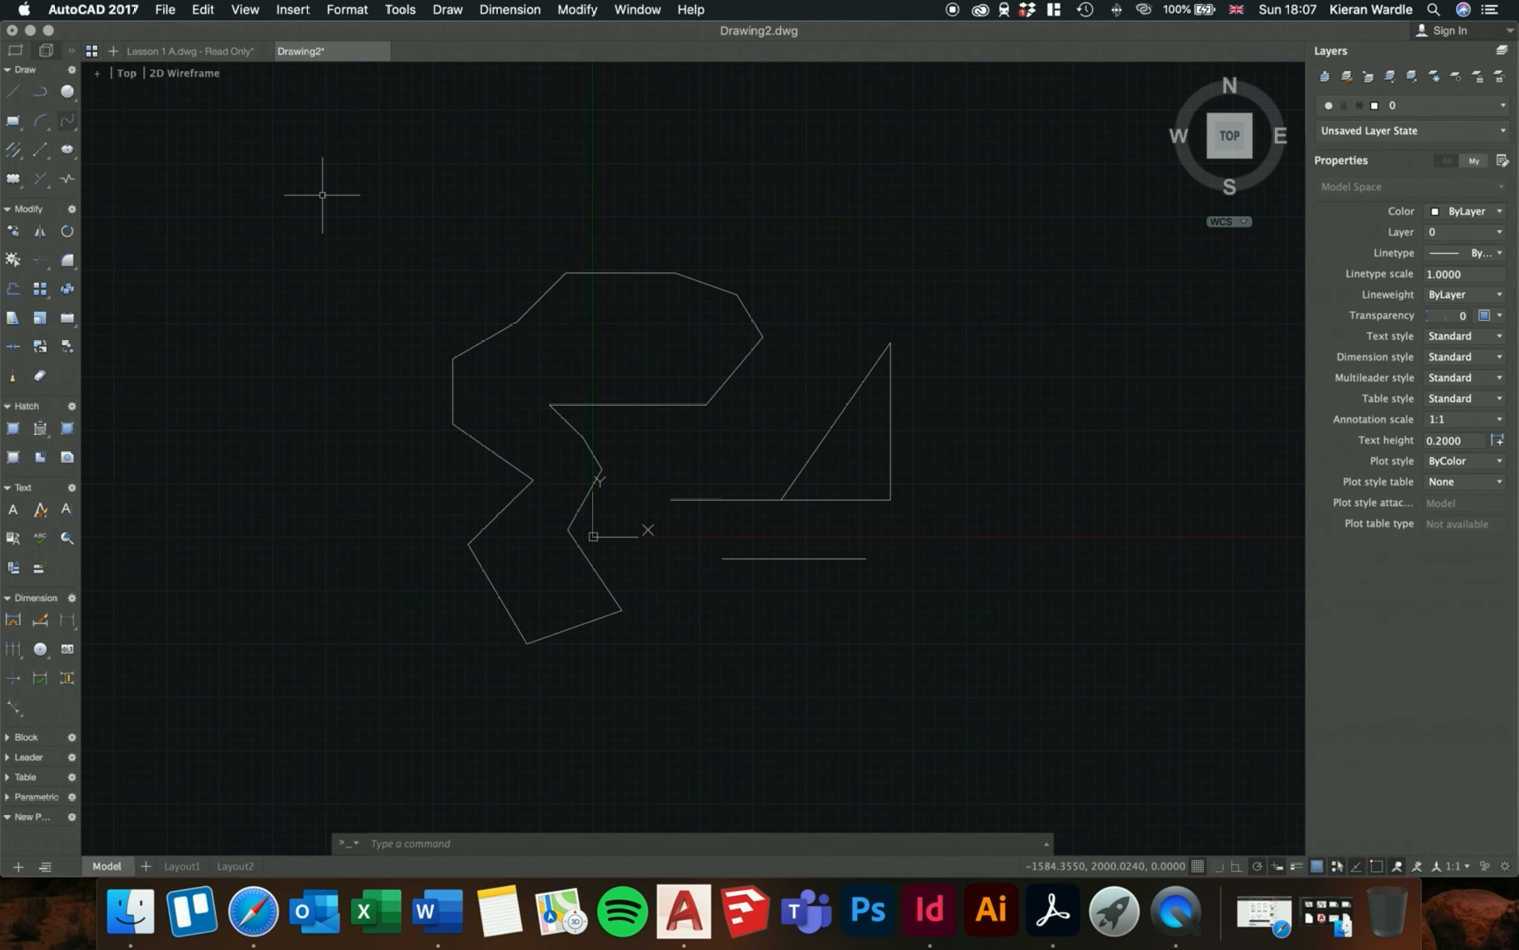
- Draw a single horizontal line about 2049 units long above the polyline
text(l)
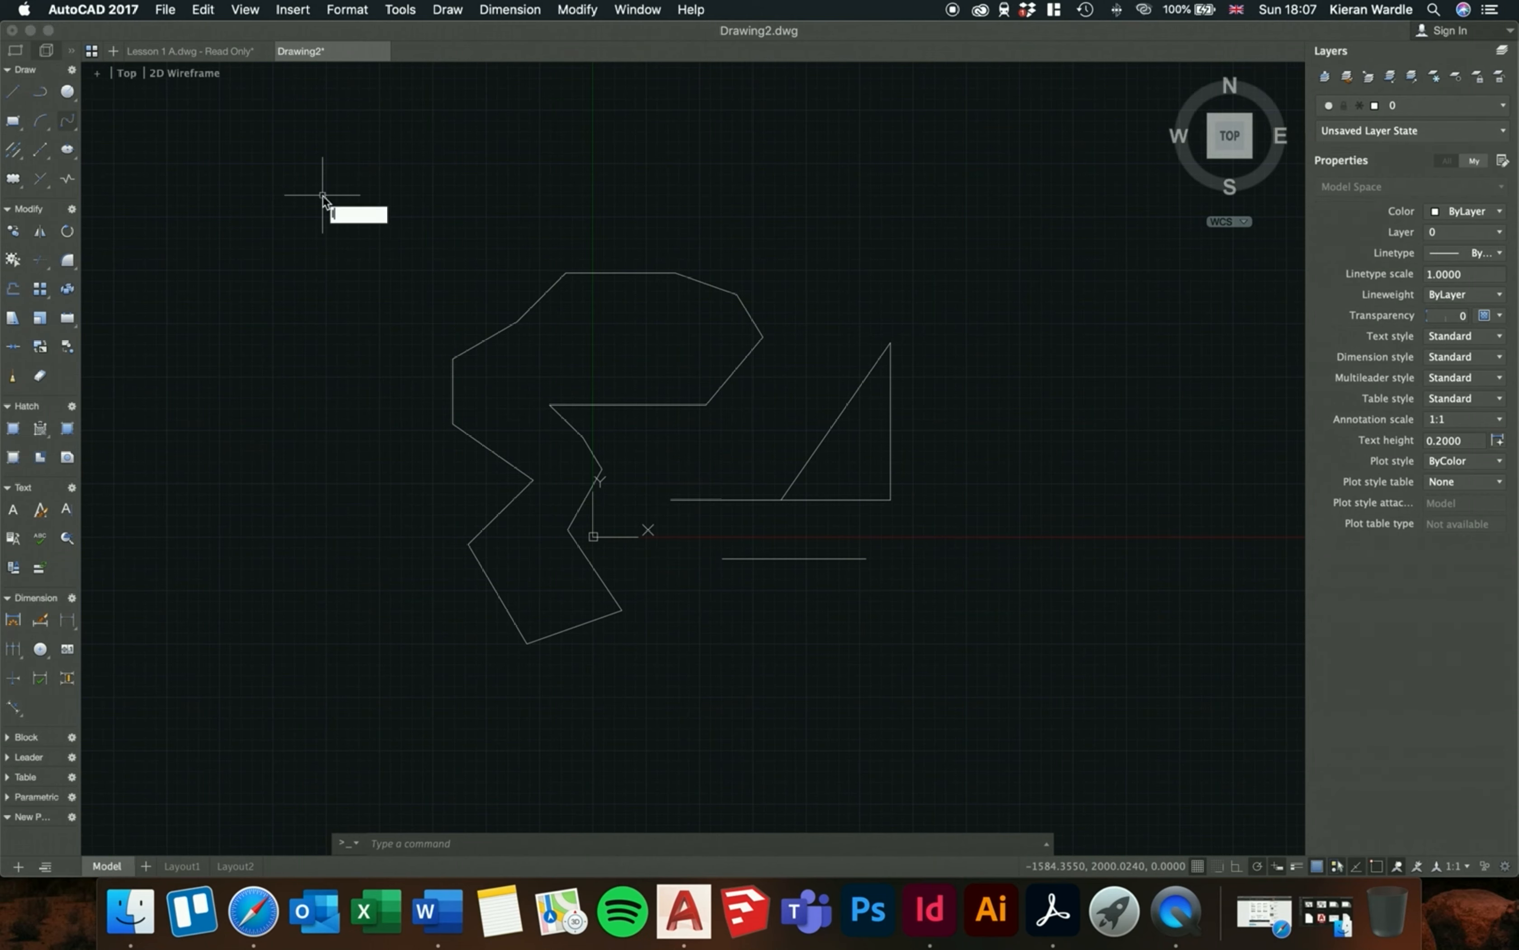
key(Return)
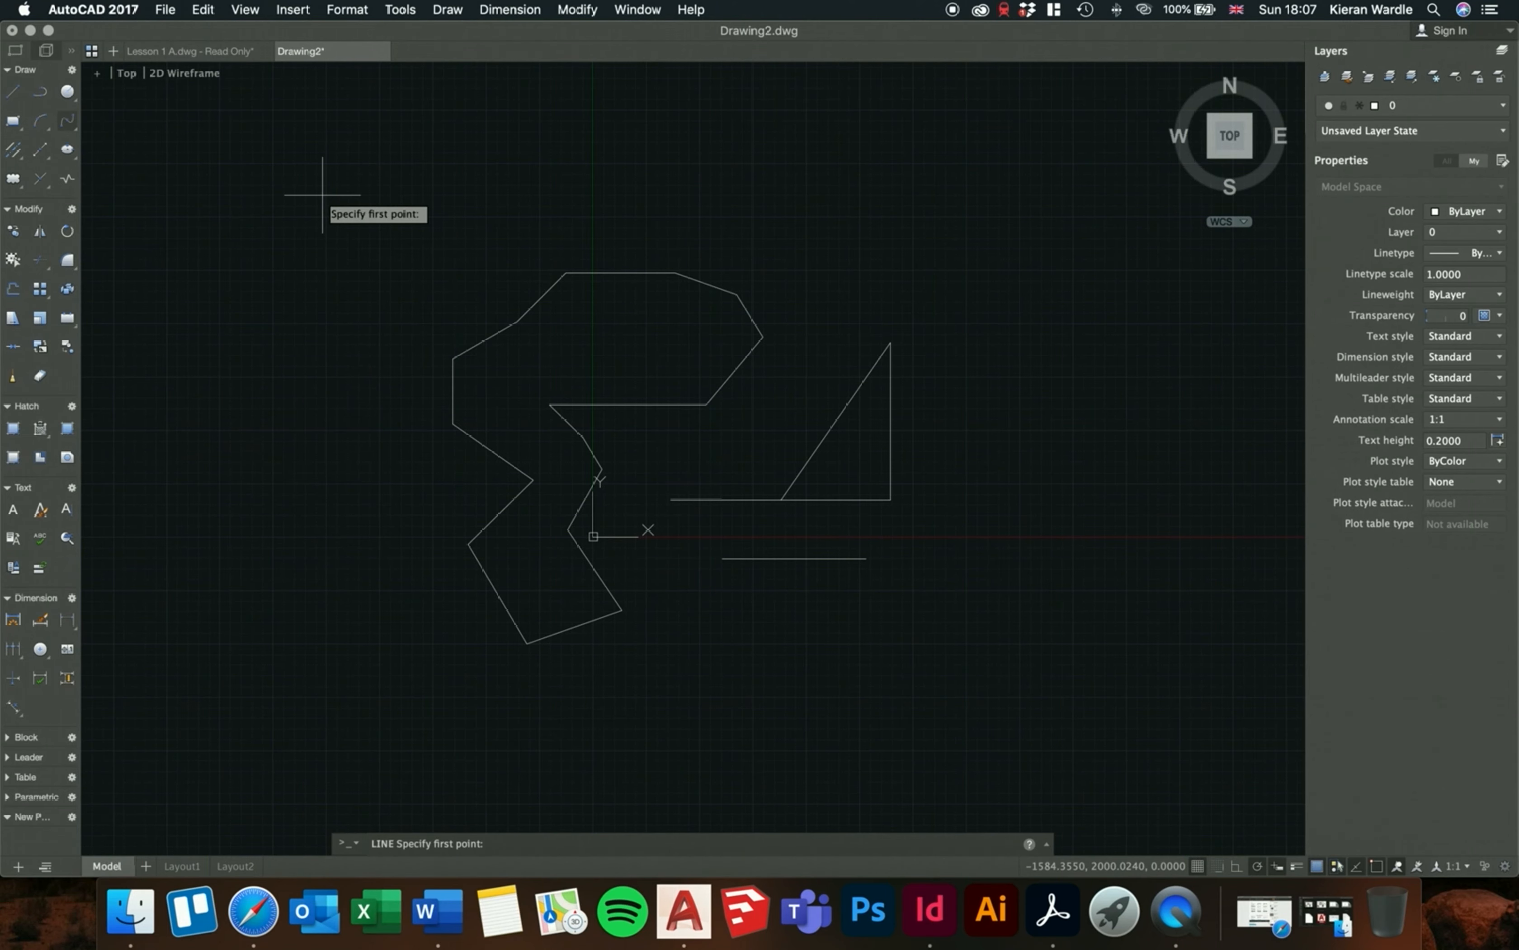
click(319, 203)
click(668, 203)
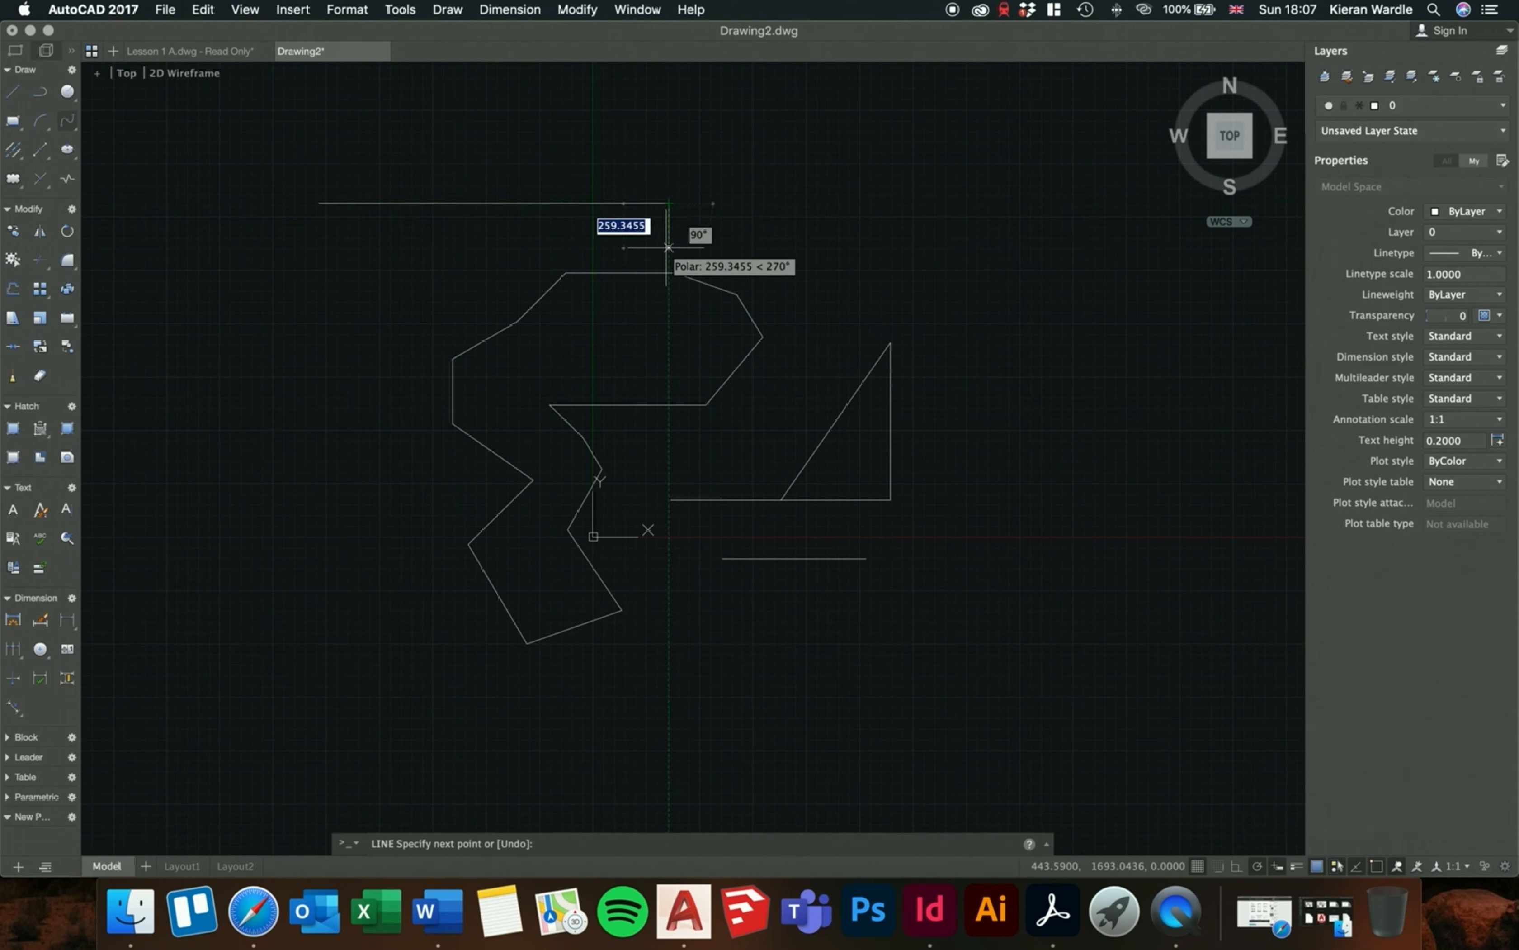
key(Escape)
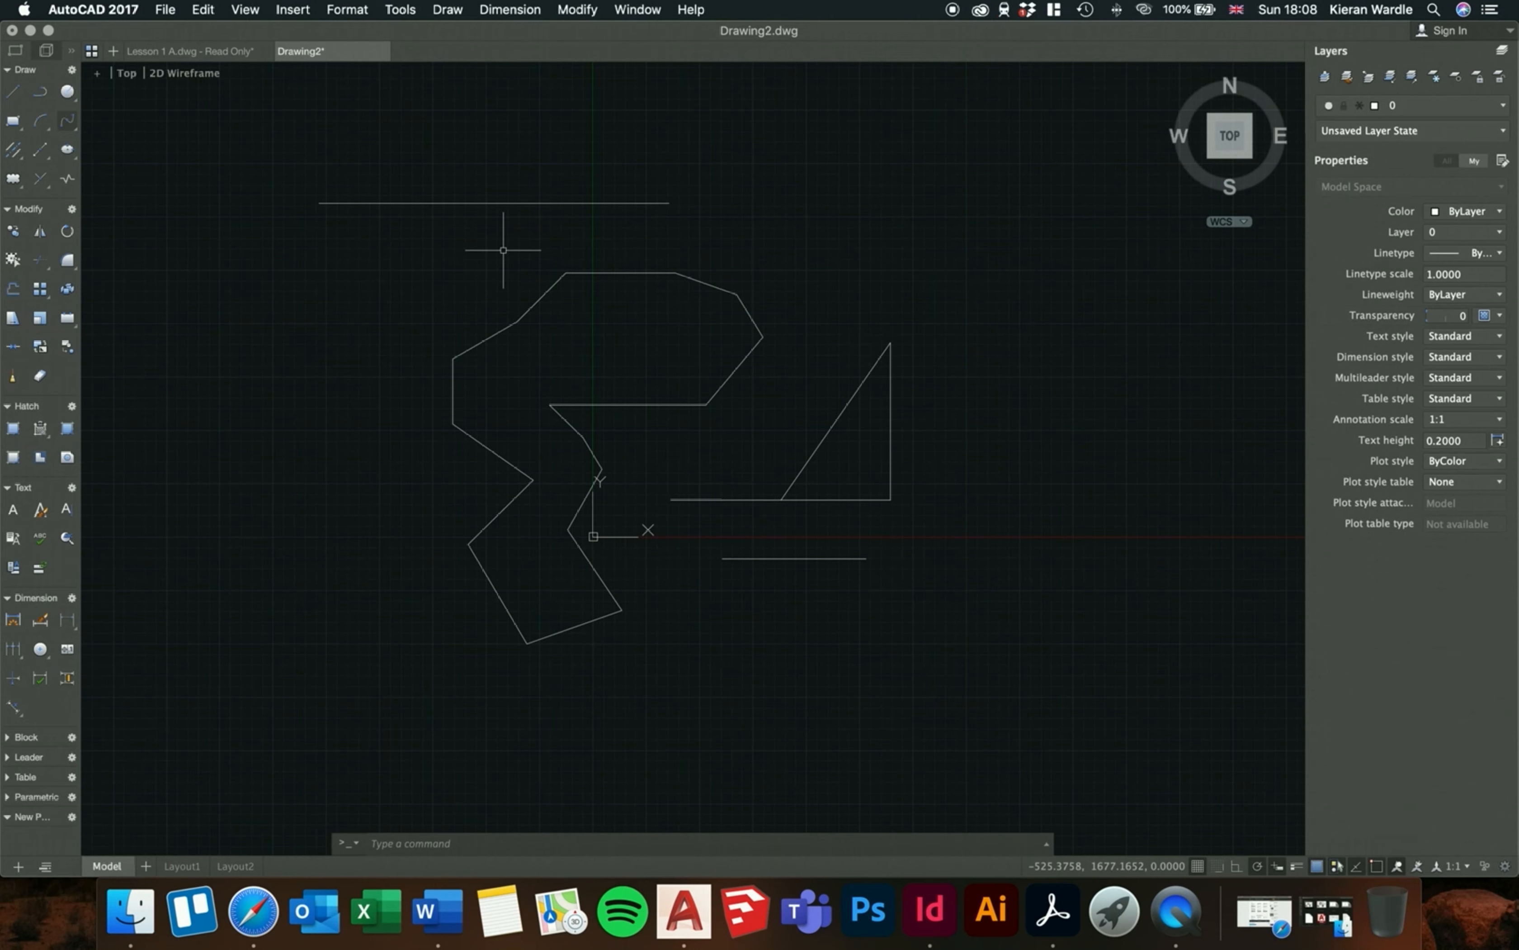
- Draw a closed, bent ten-point polyline around the right side of the triangle, ending back on its start point
text(pl)
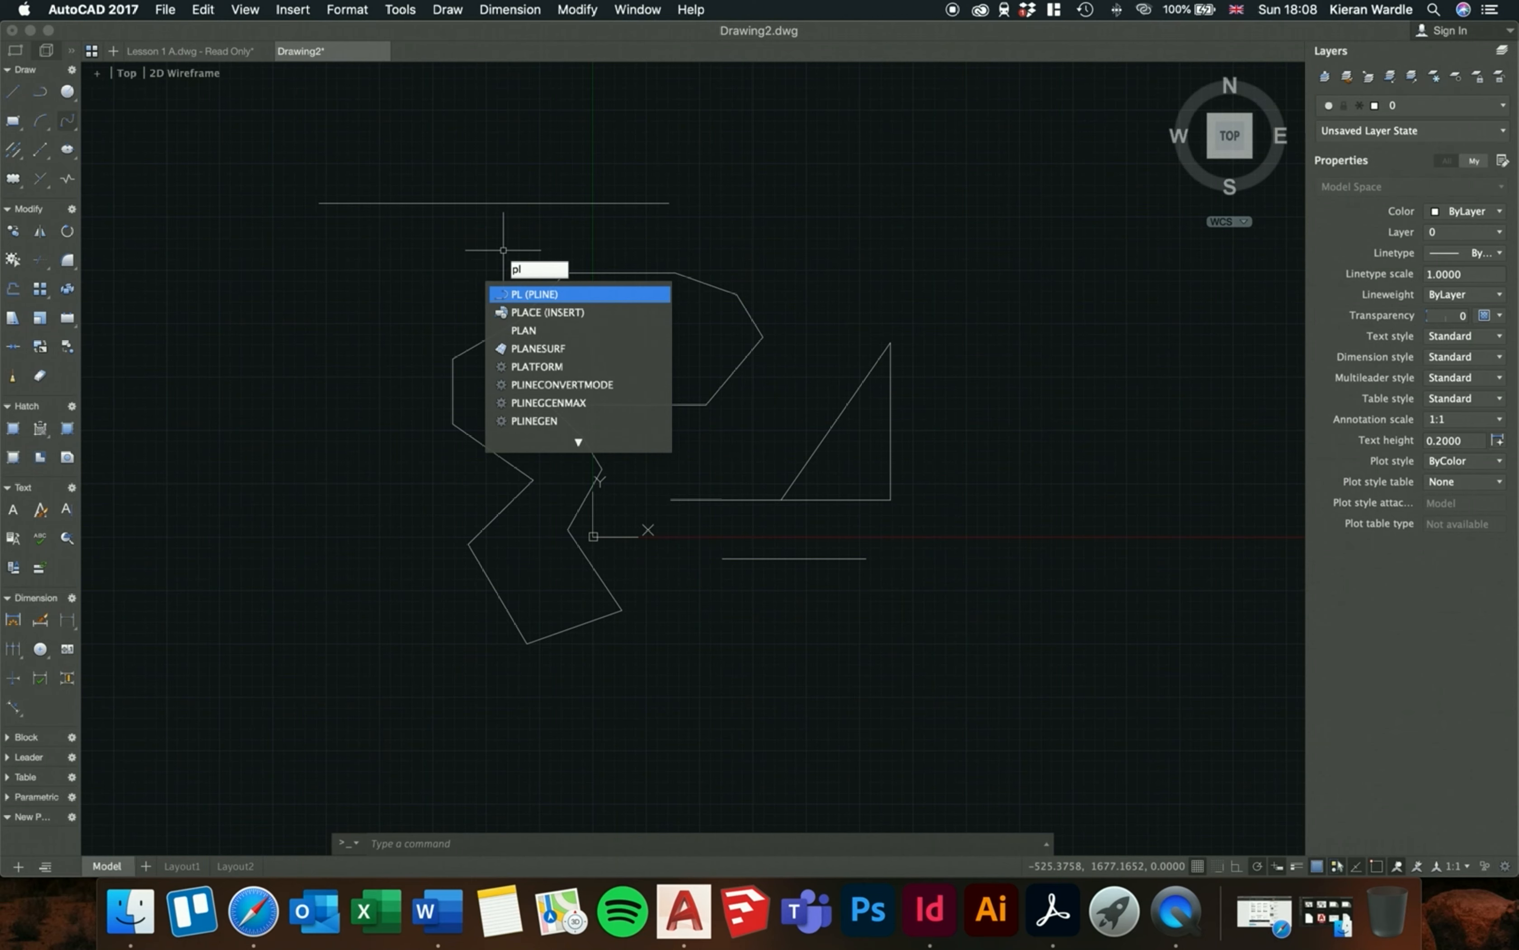
key(Return)
click(855, 208)
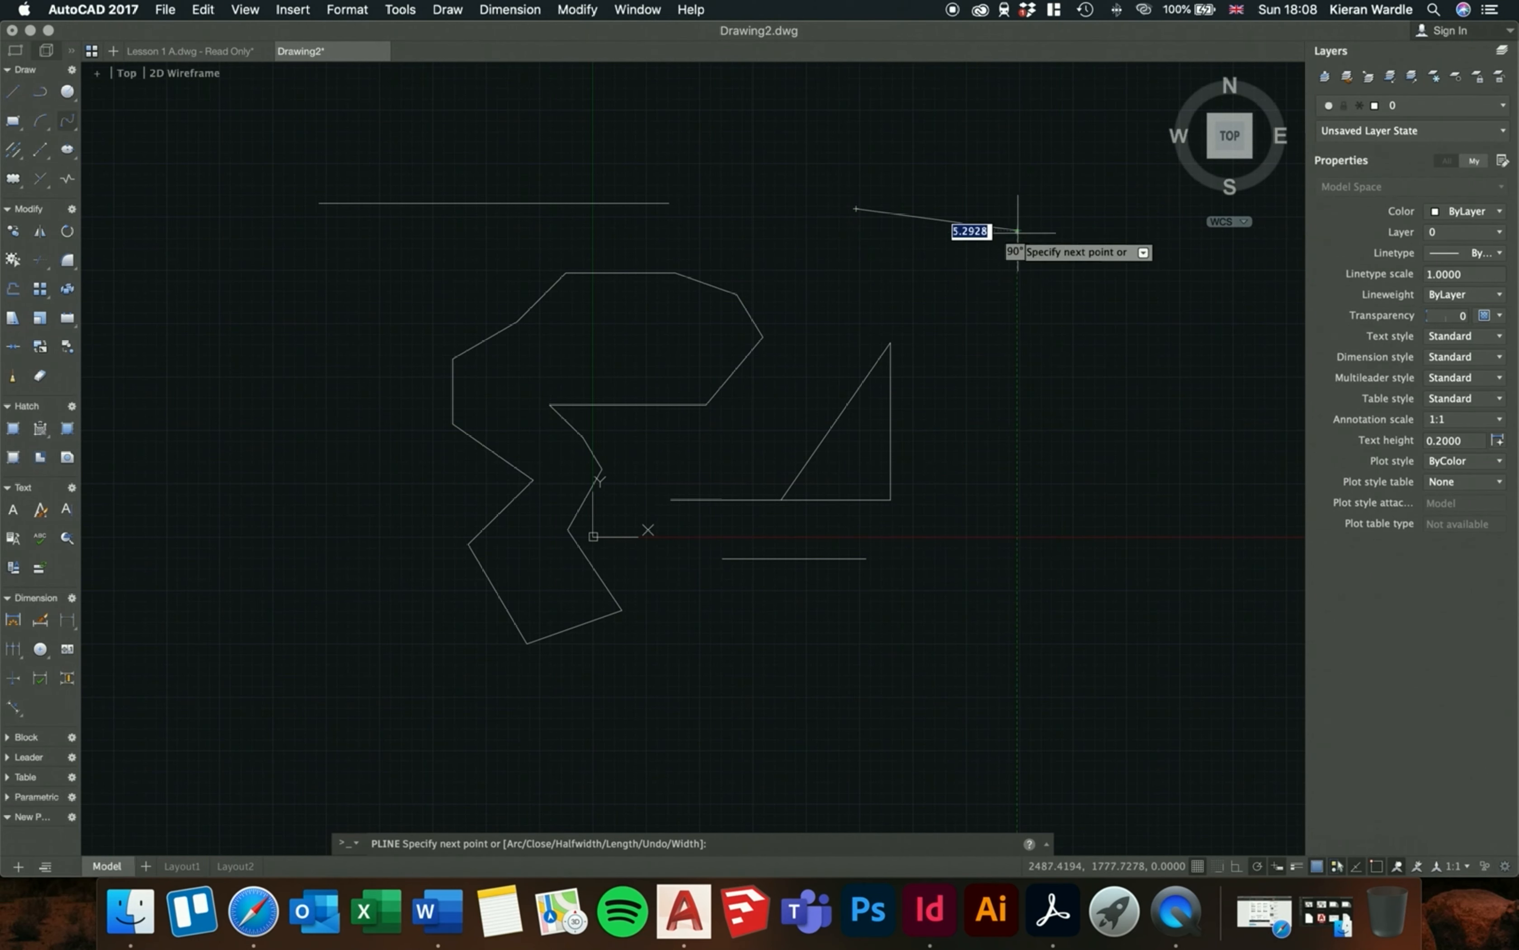
click(1017, 230)
click(1040, 364)
click(984, 467)
click(1065, 576)
click(963, 611)
click(911, 504)
click(975, 363)
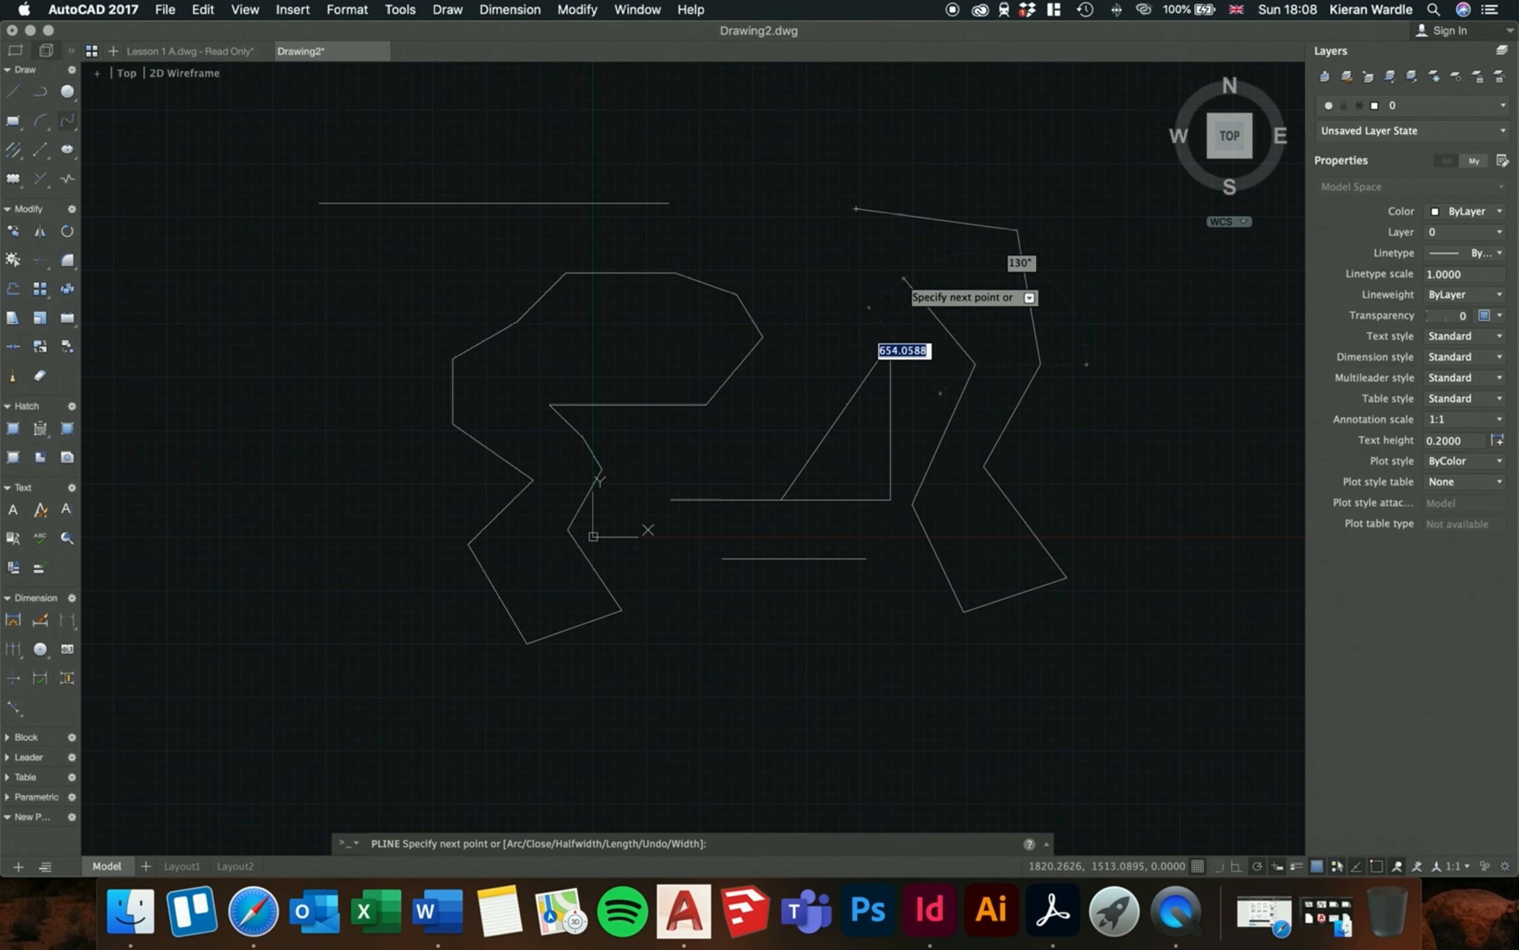
click(903, 277)
click(813, 256)
click(855, 209)
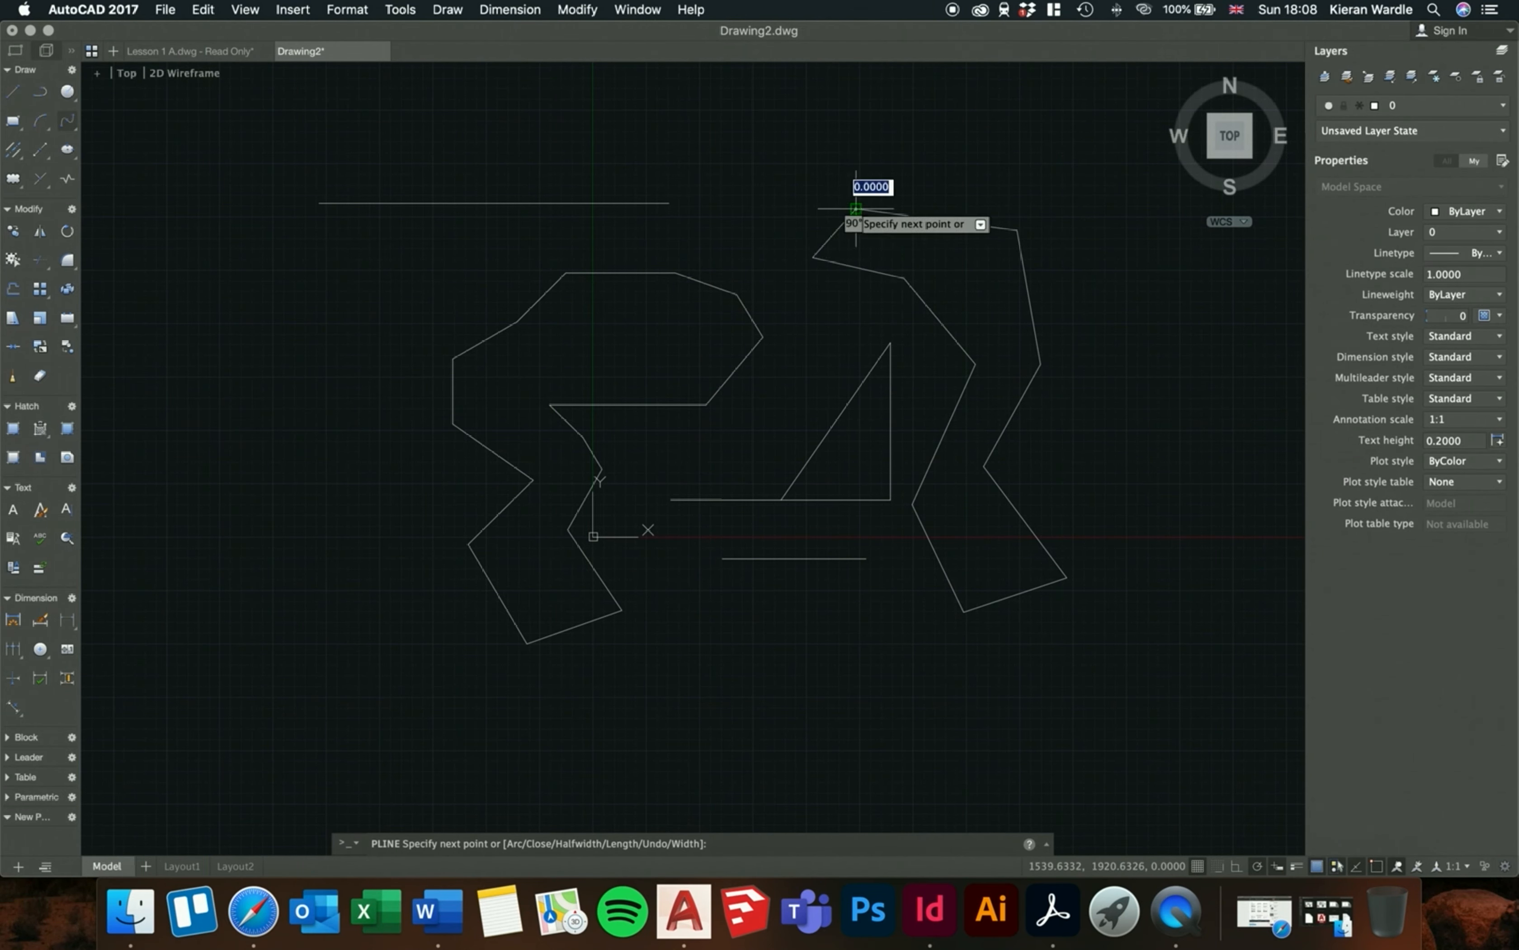
key(Return)
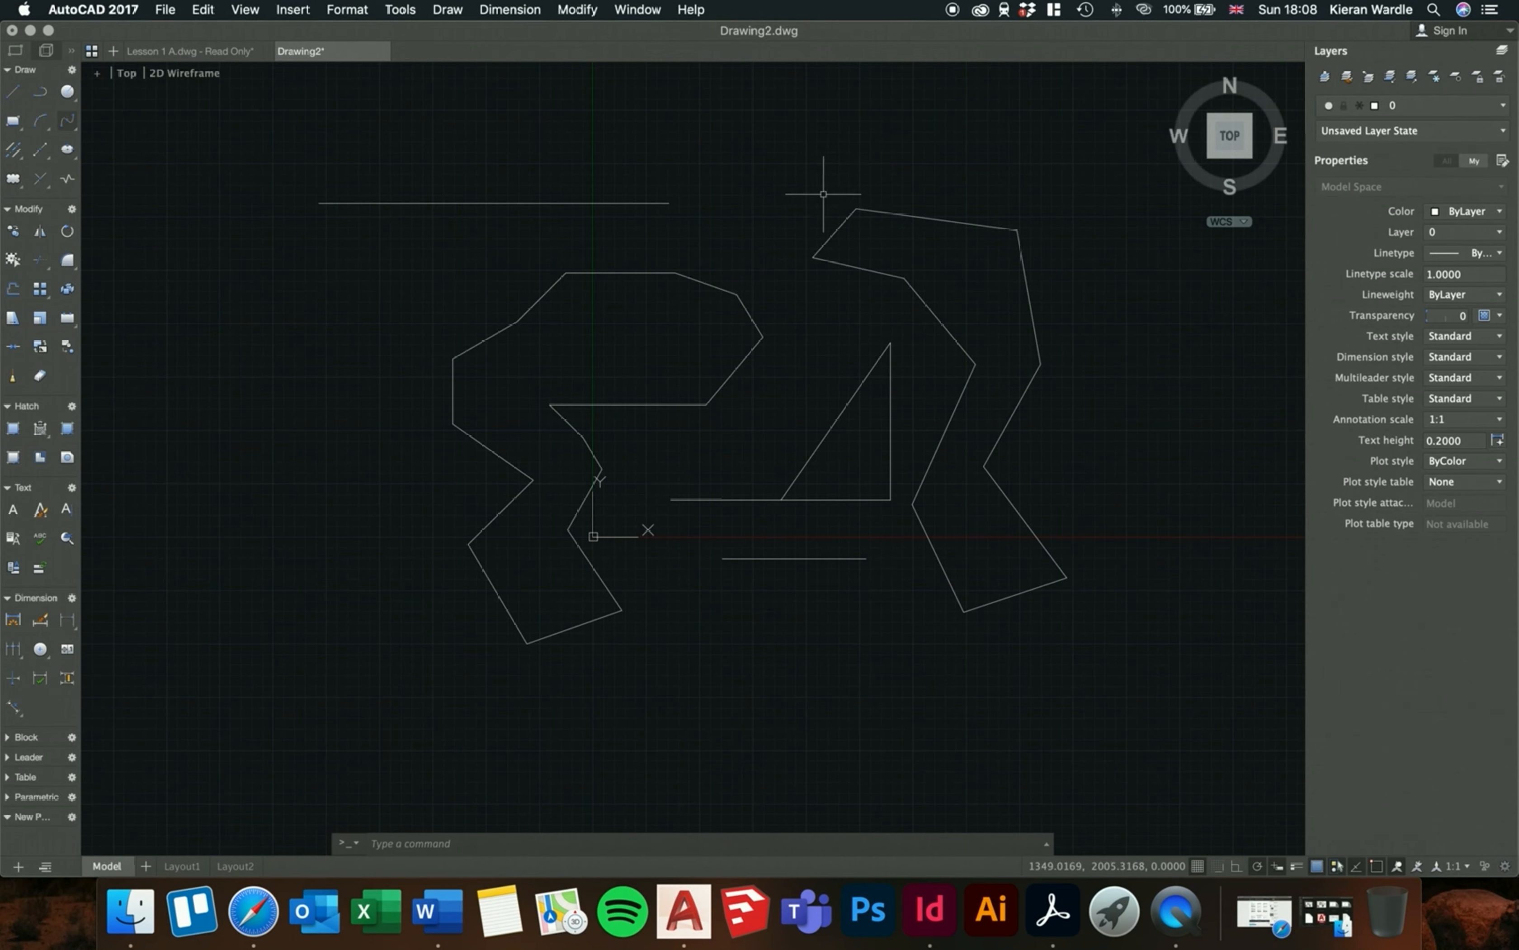
- Zoom the view to the drawing's extents, and widen it to leave space around all the objects
text(z)
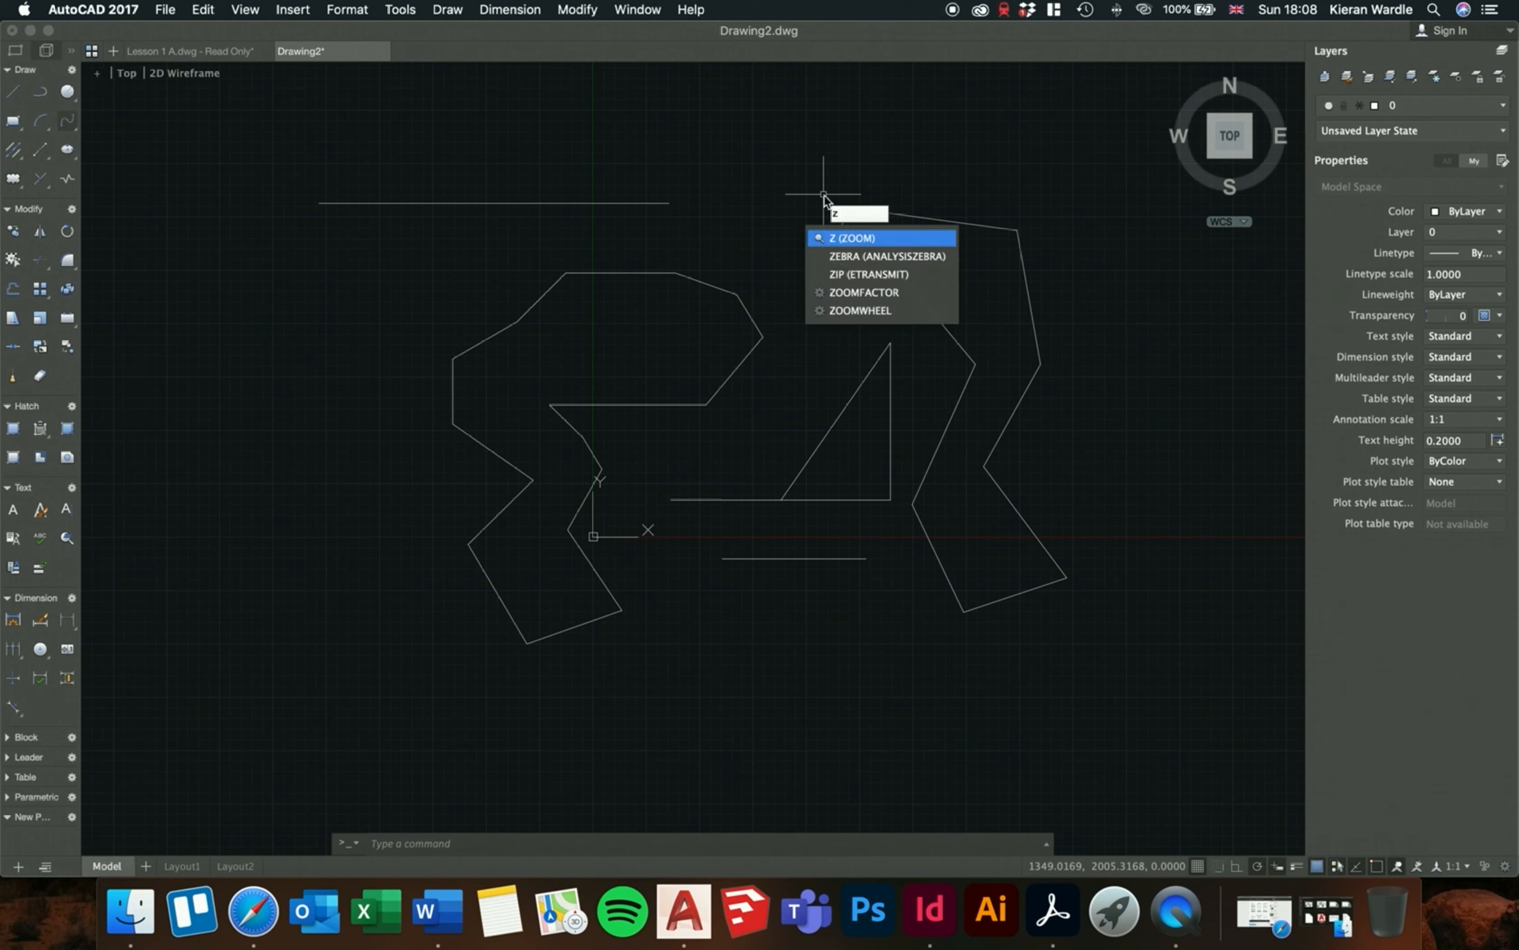
key(Return)
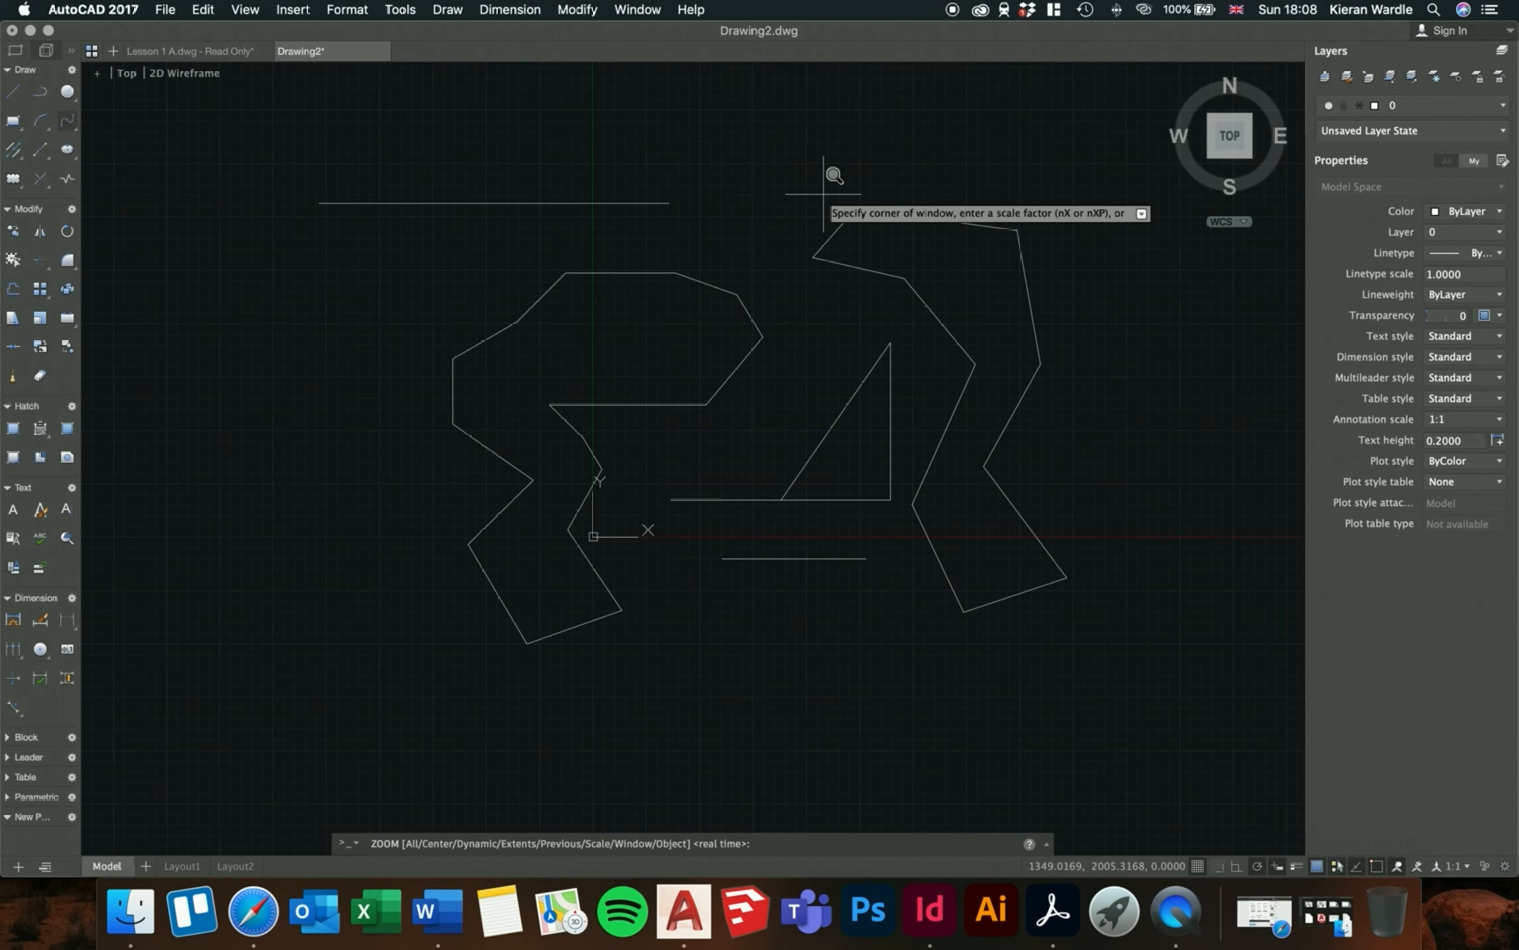
text(e)
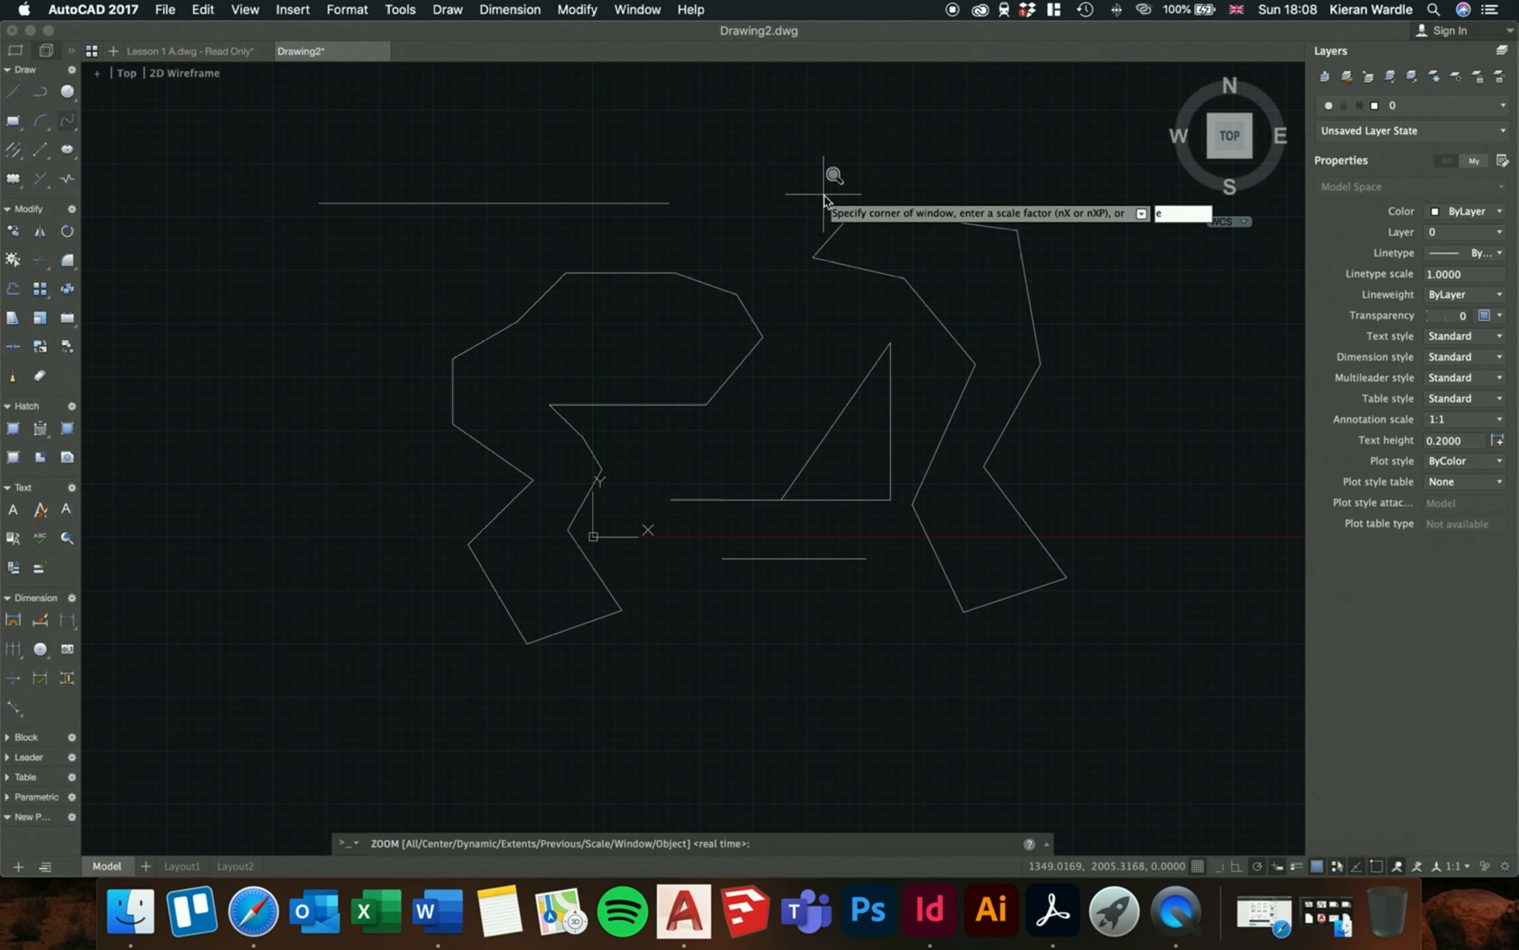
key(Return)
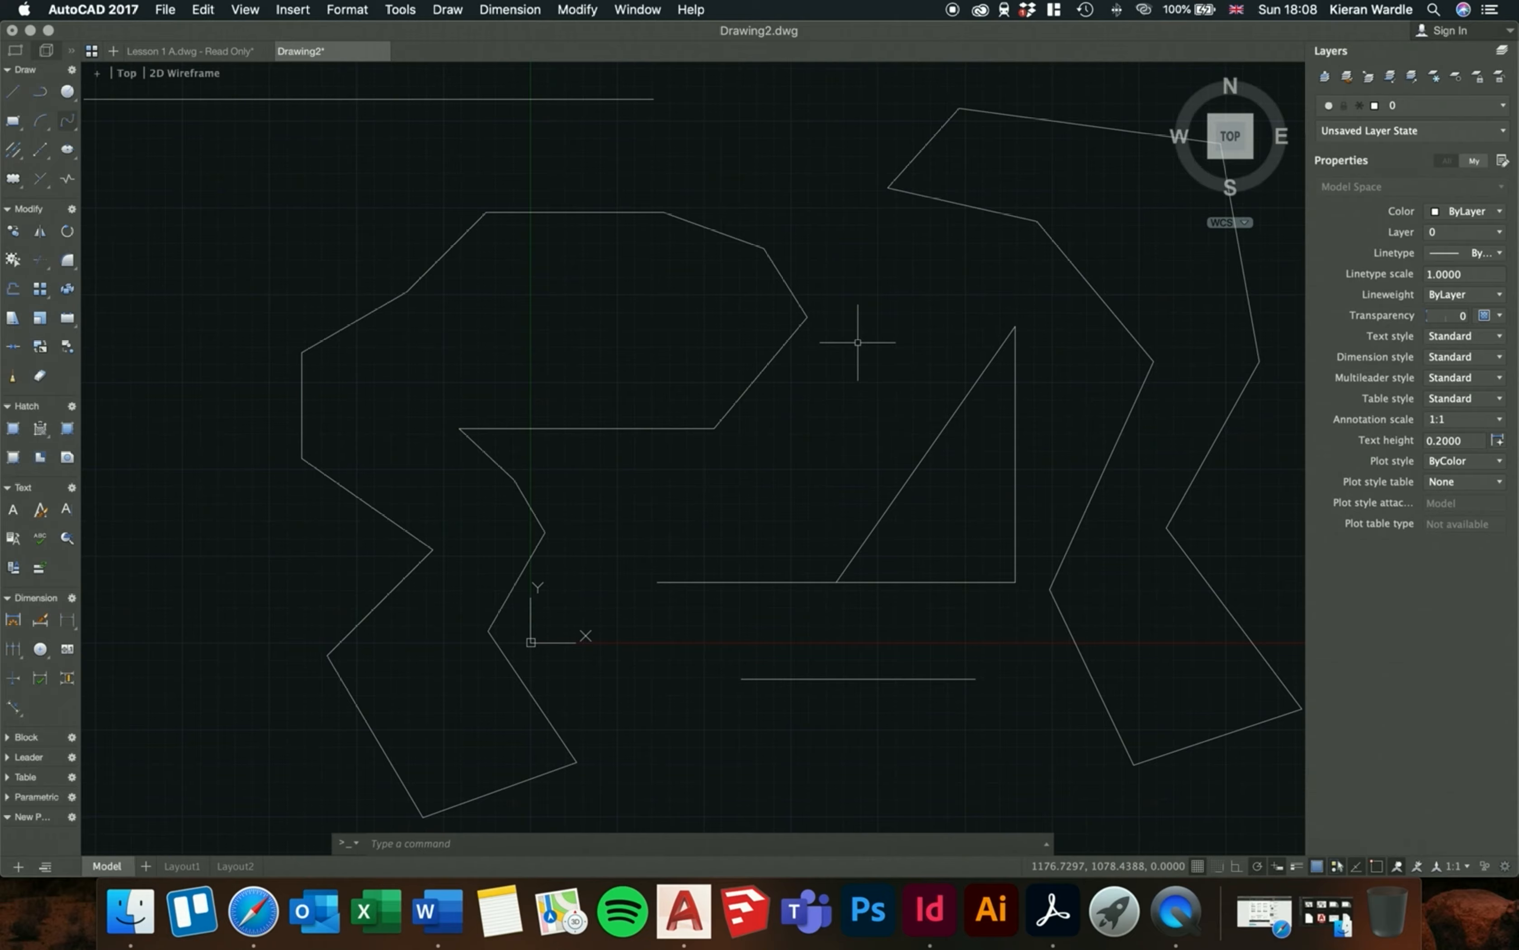
scroll(857, 343, down, 2)
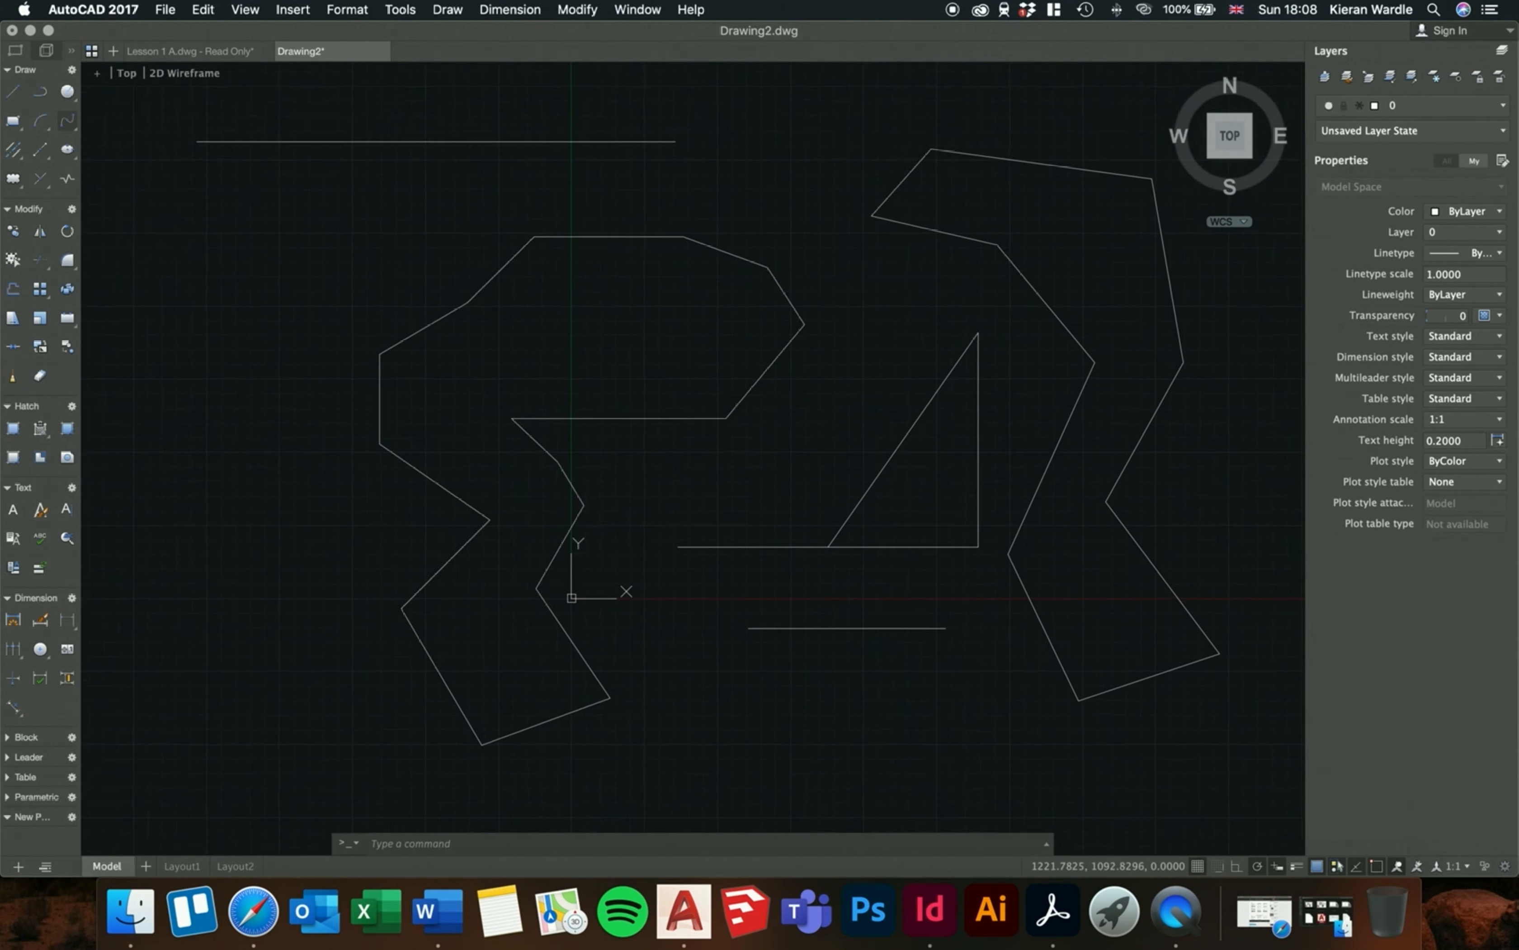
scroll(888, 351, down, 2)
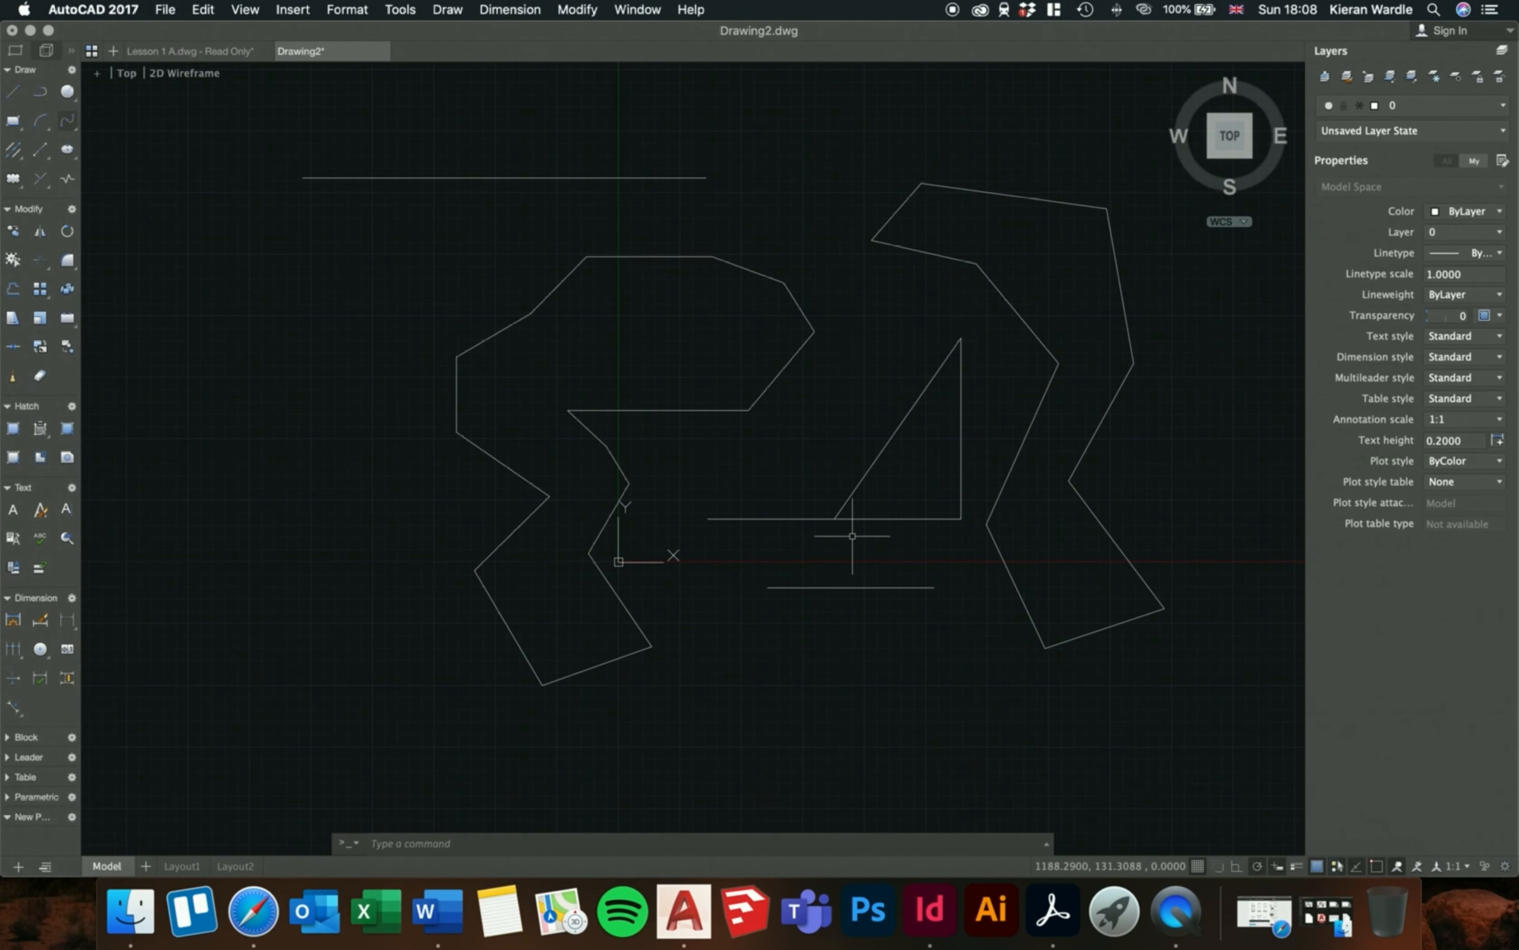
scroll(727, 458, down, 1)
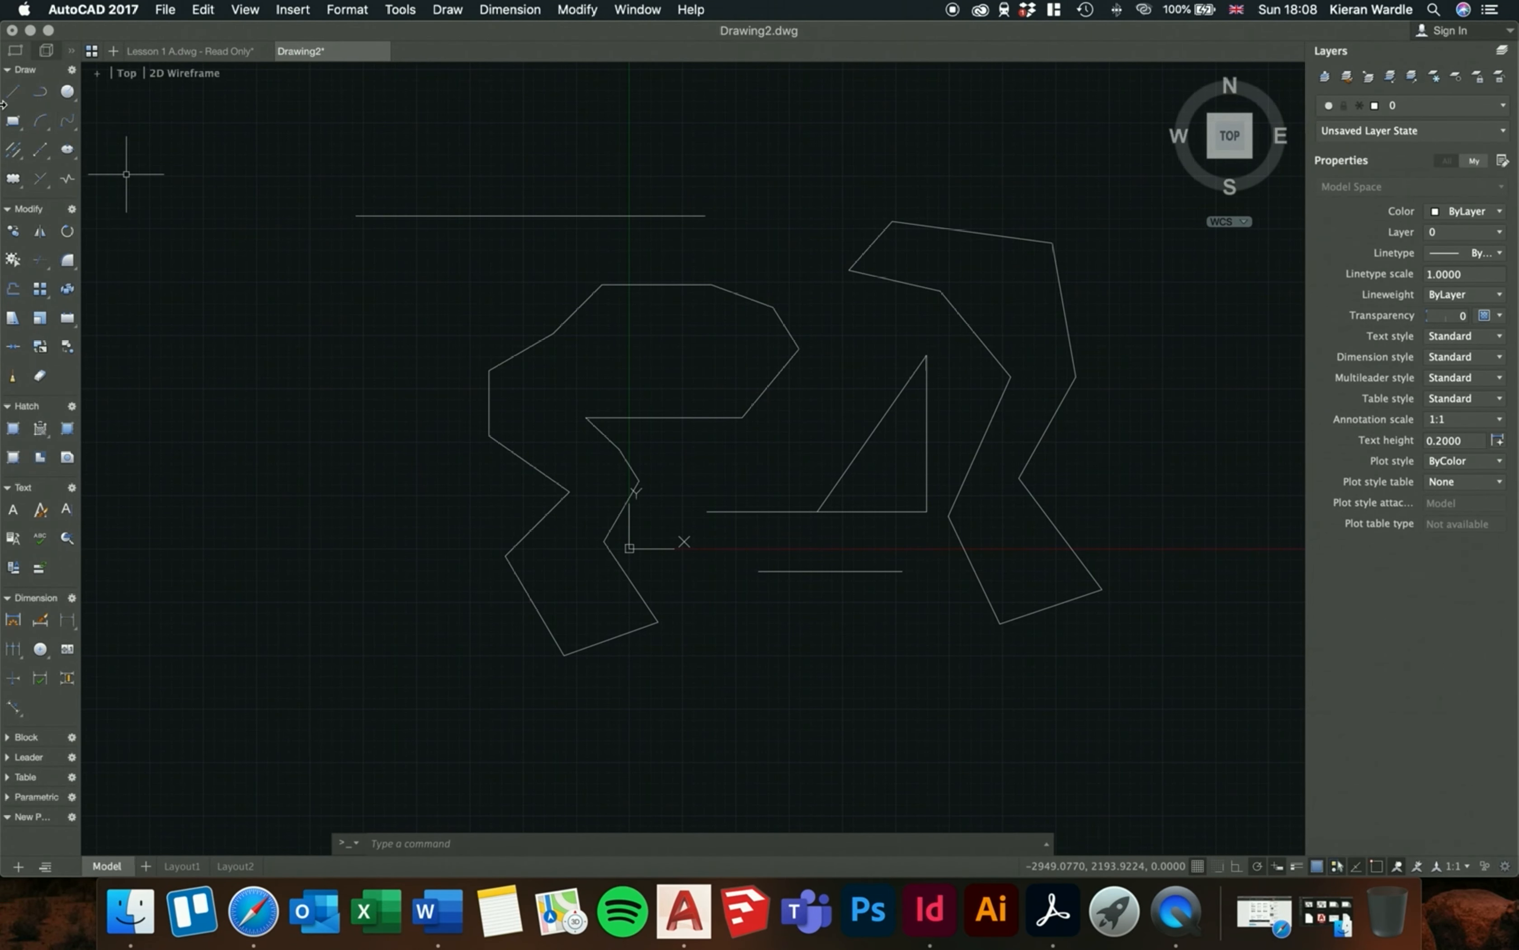
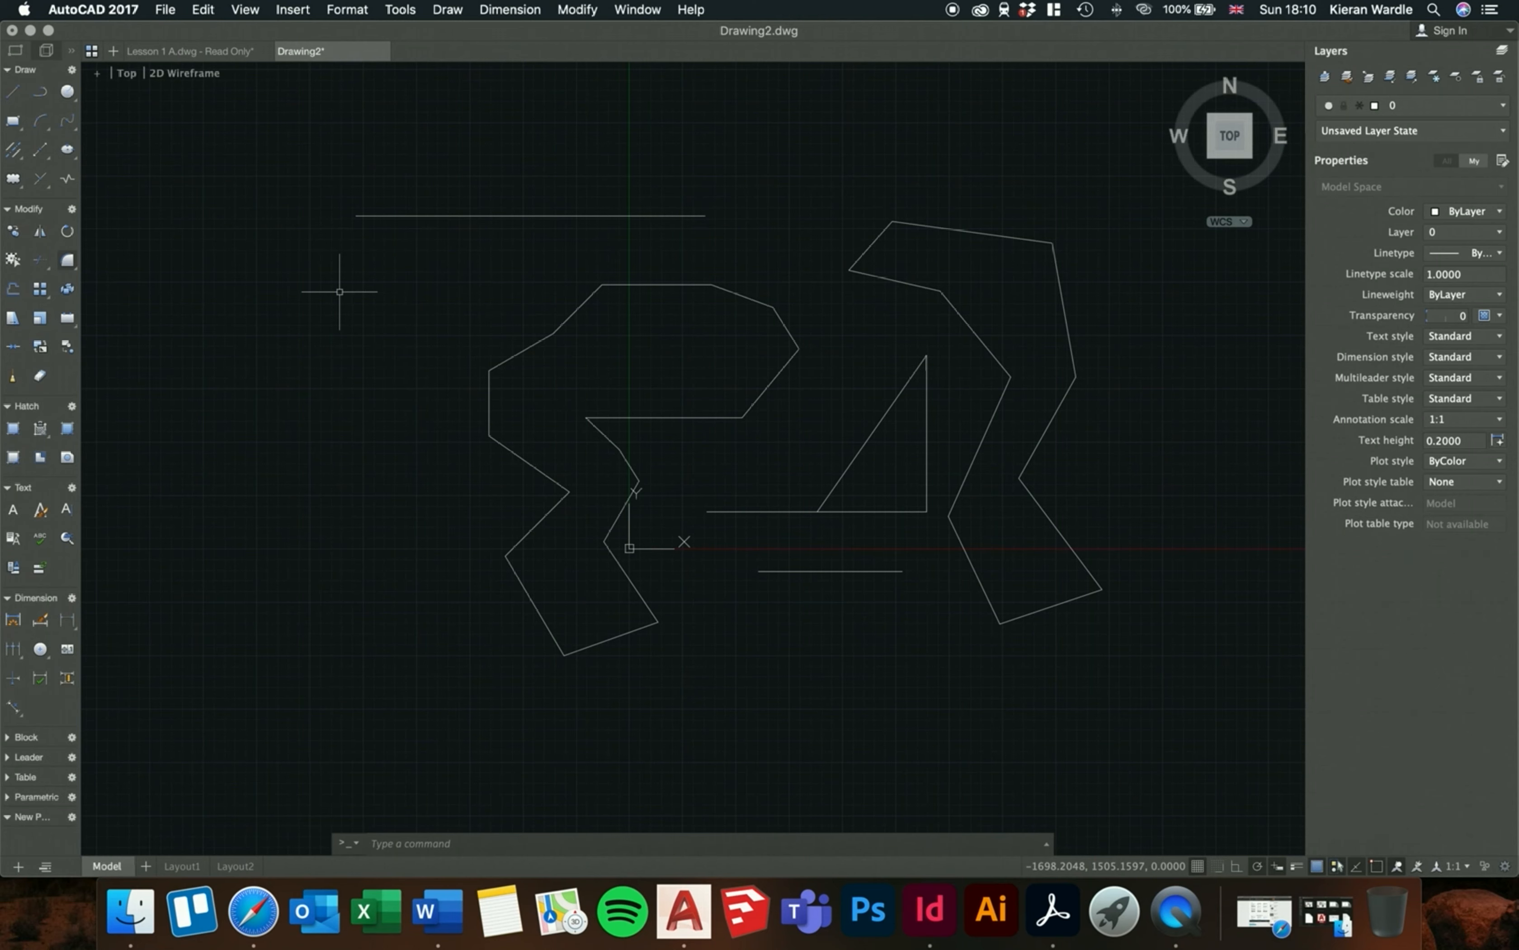
- Move the long horizontal line at the top of the drawing about 244 units straight down
click(385, 218)
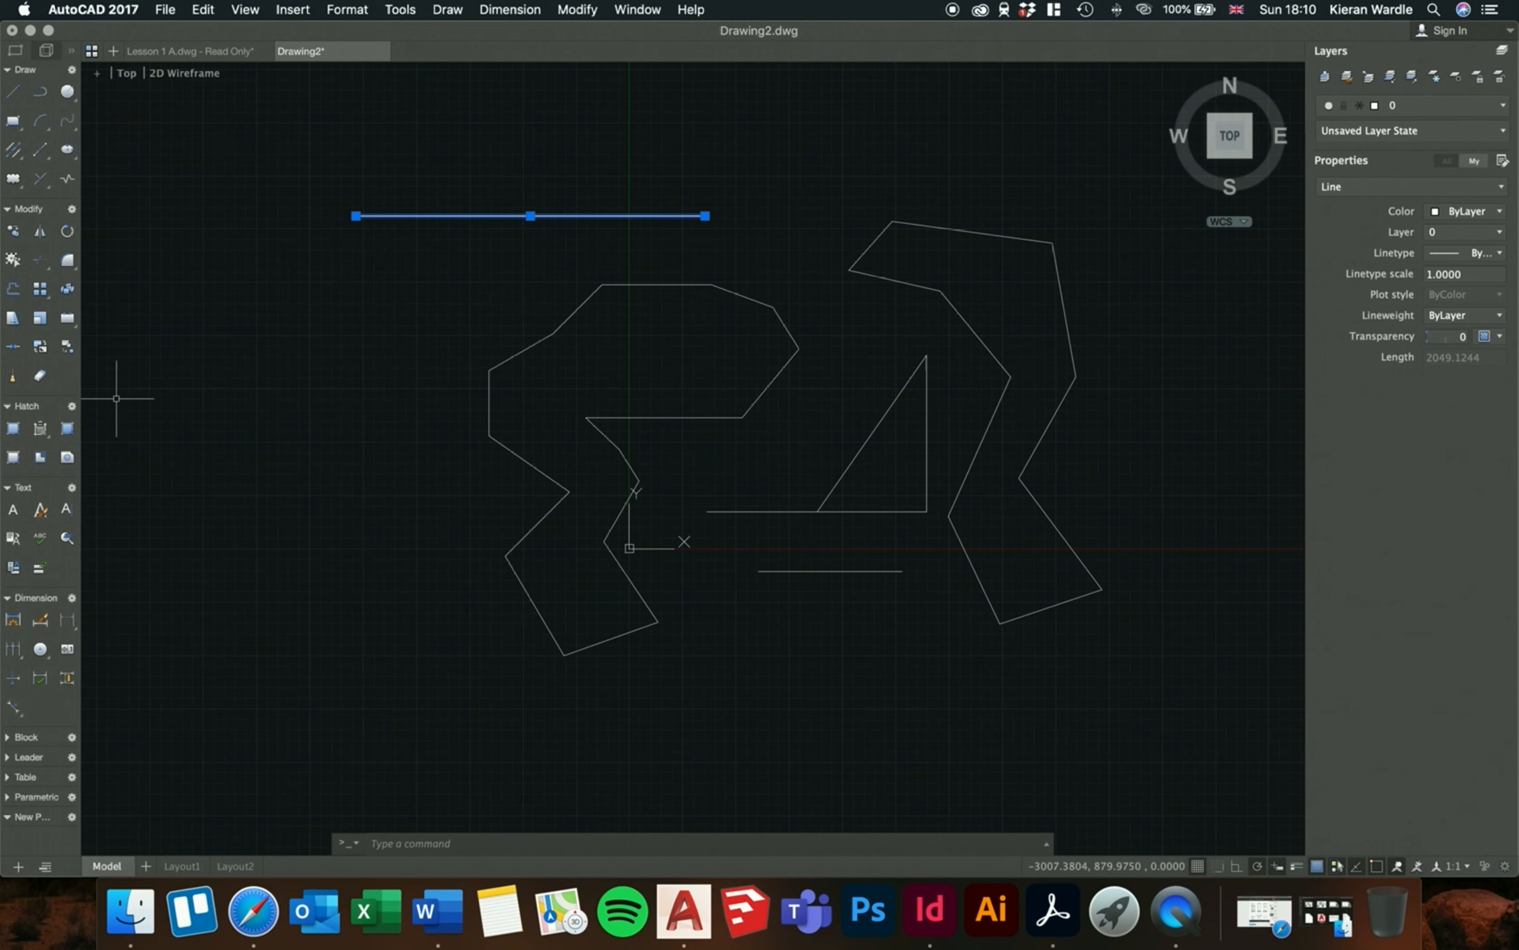
text(m)
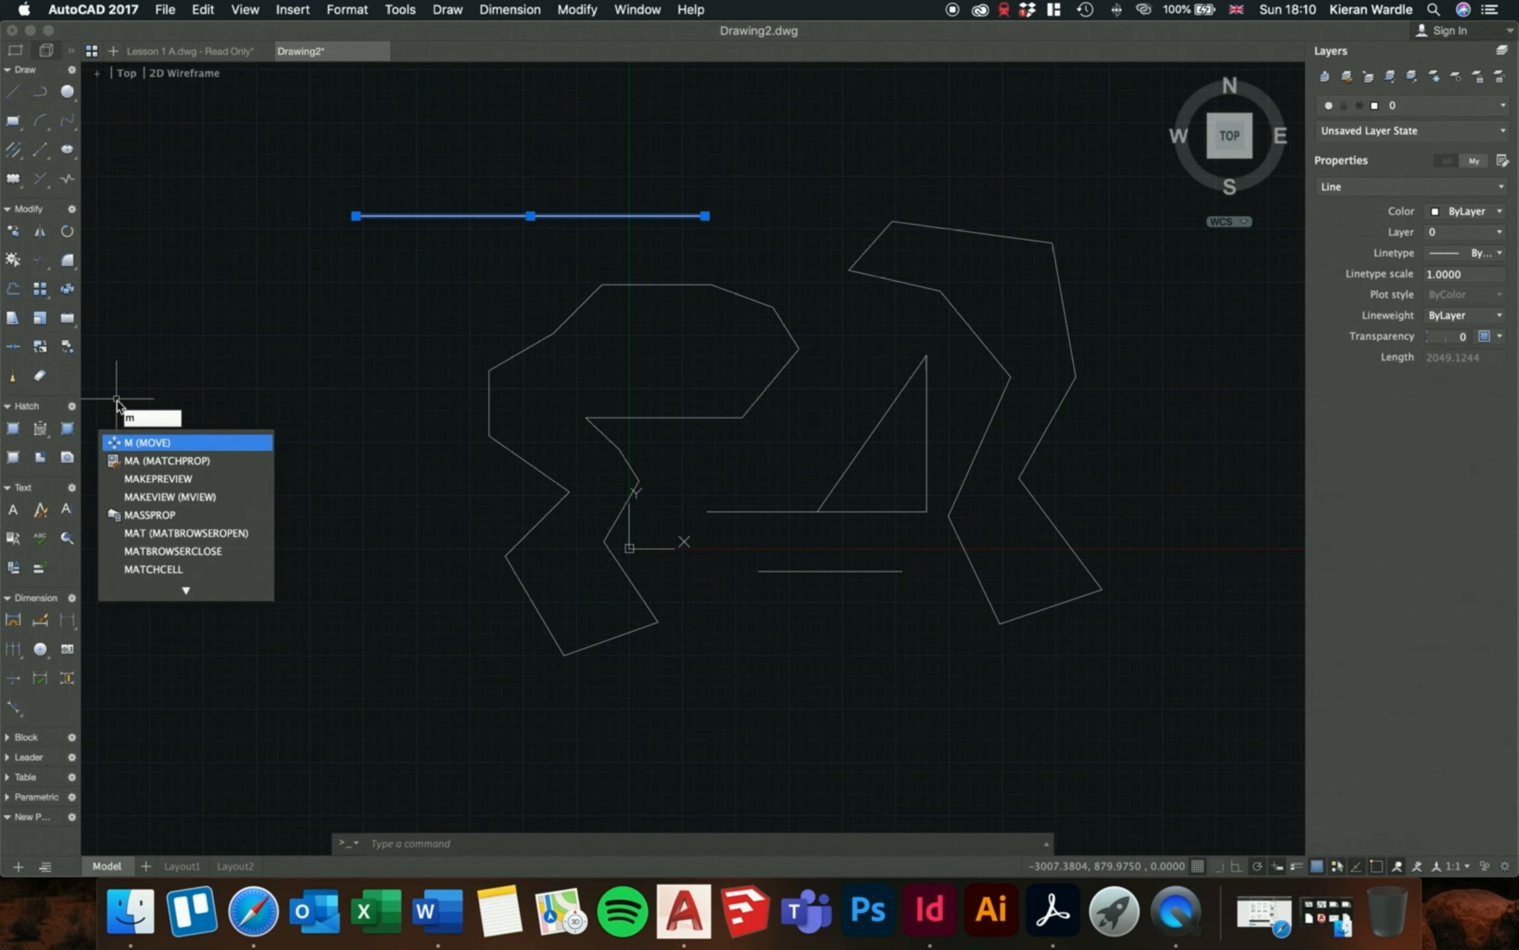
key(Return)
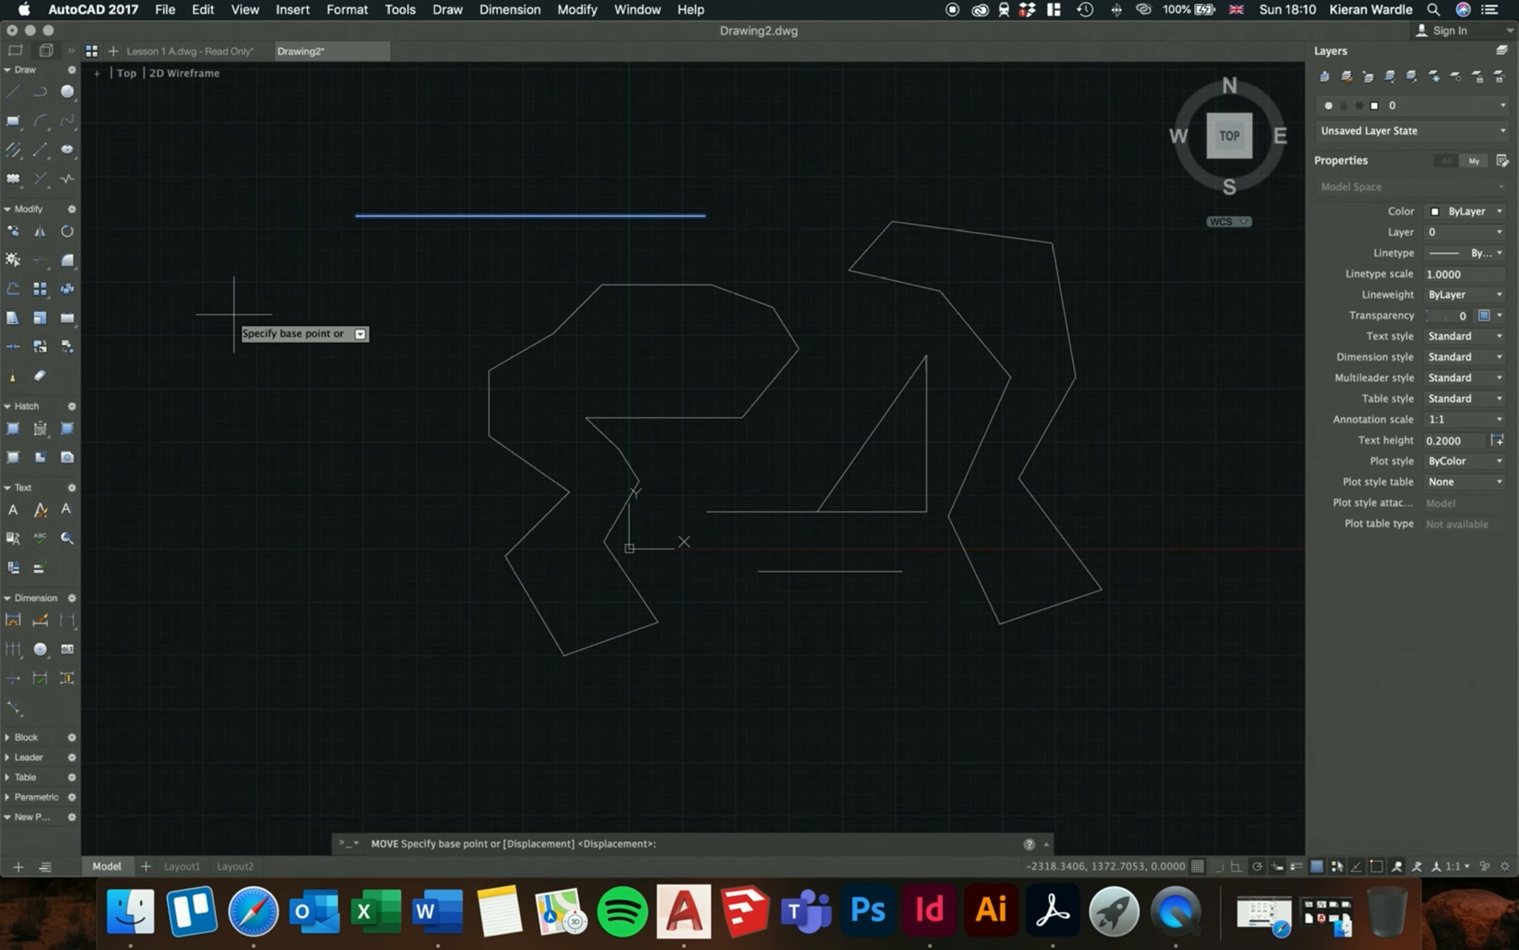
click(349, 261)
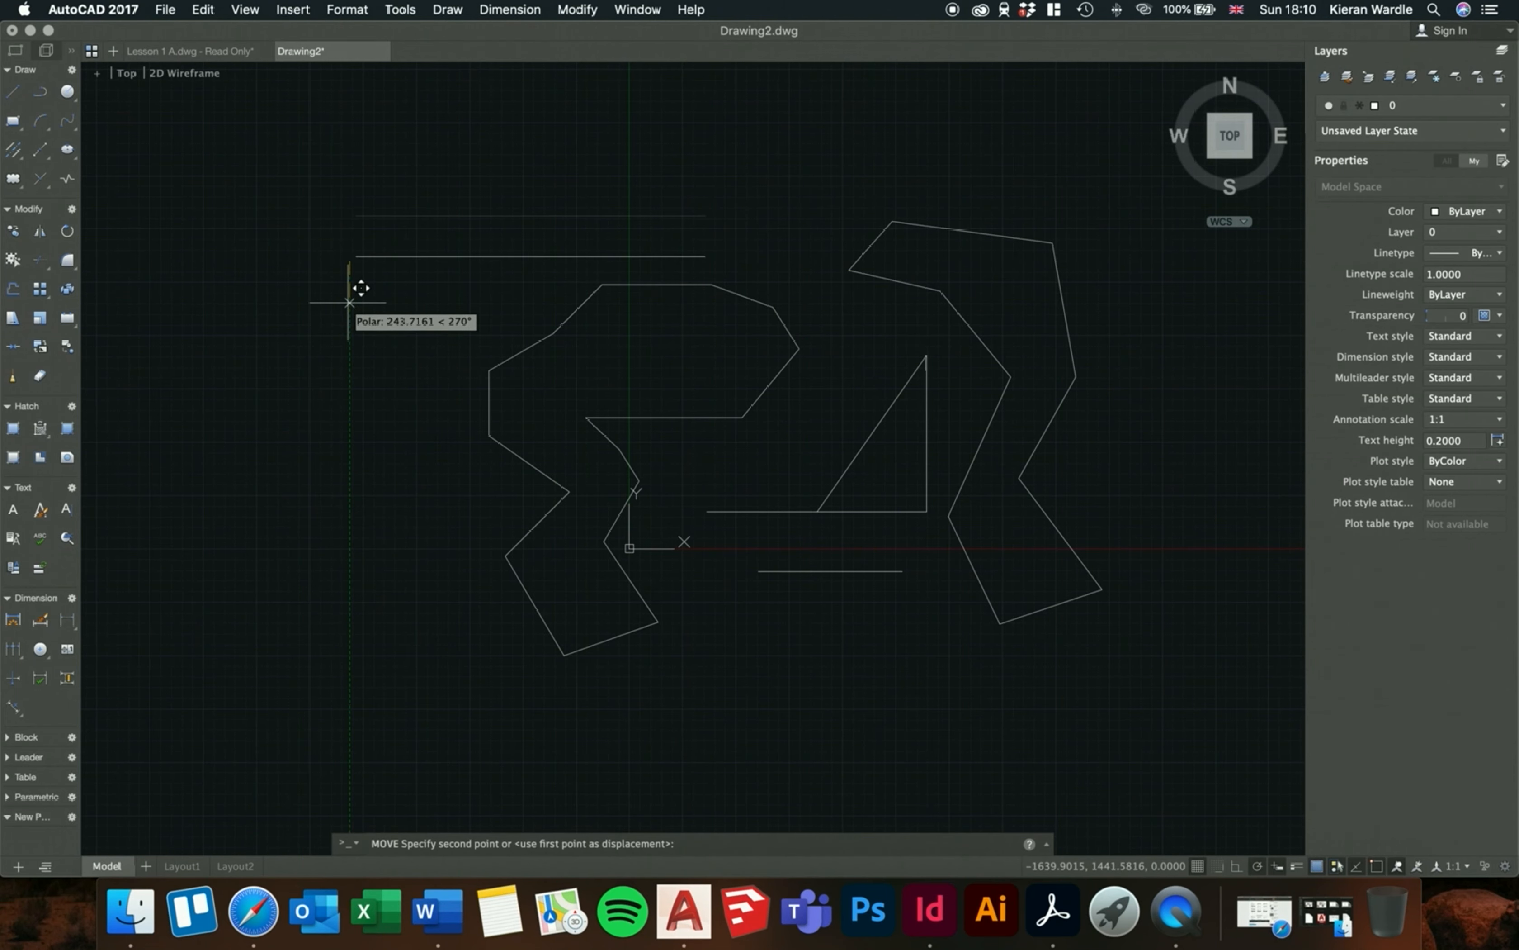
click(349, 302)
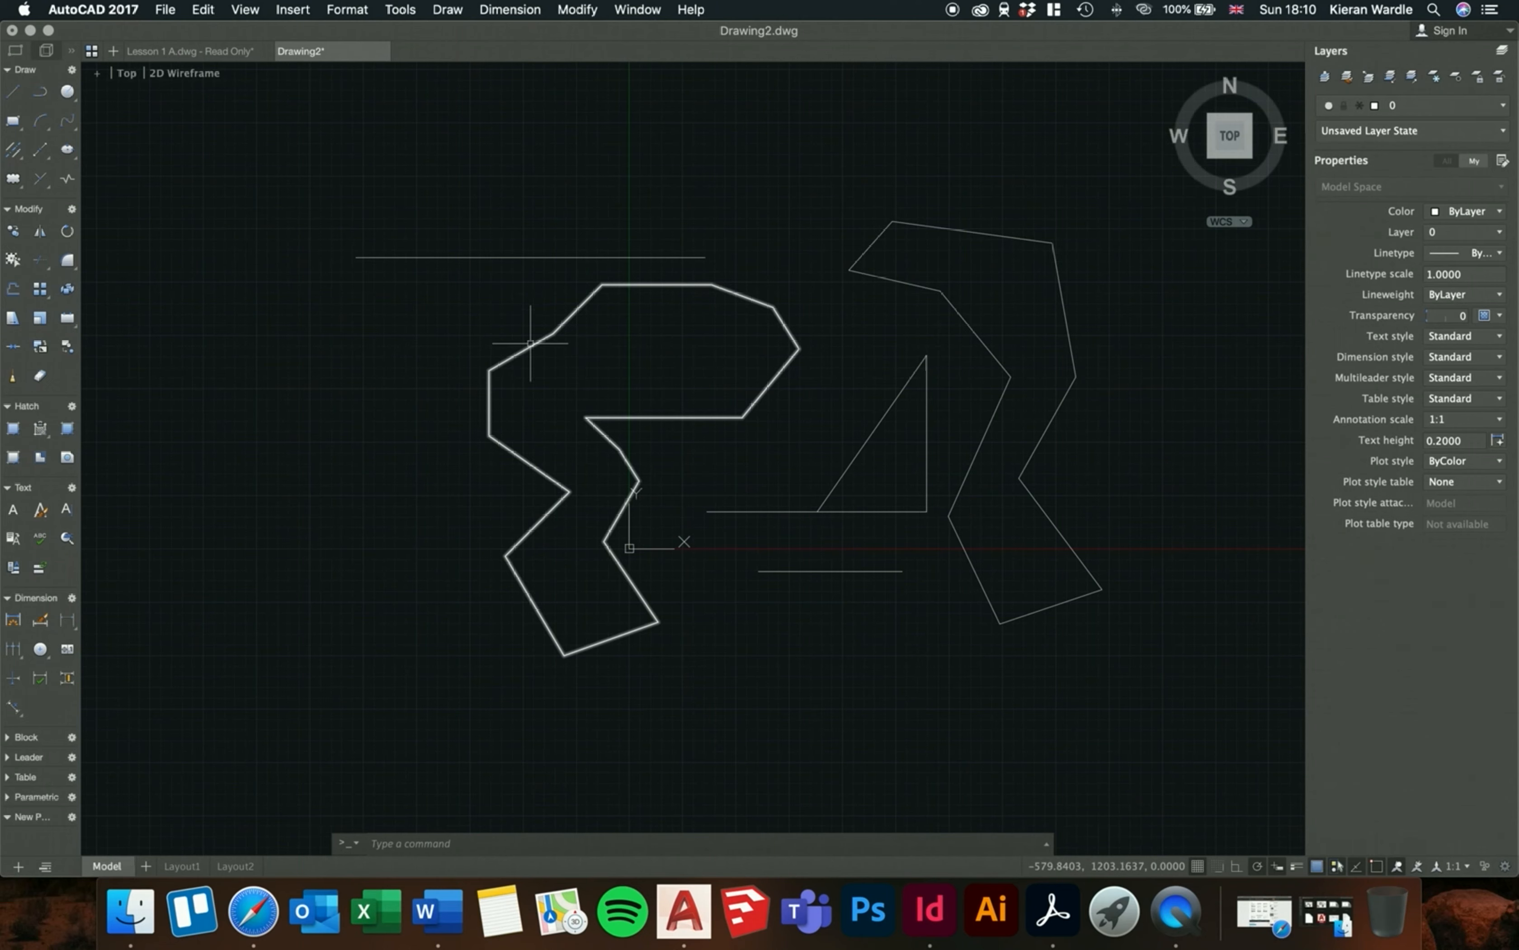
- Copy the original polyline four times, placing one copy level with it to the left and three staggered below
click(522, 358)
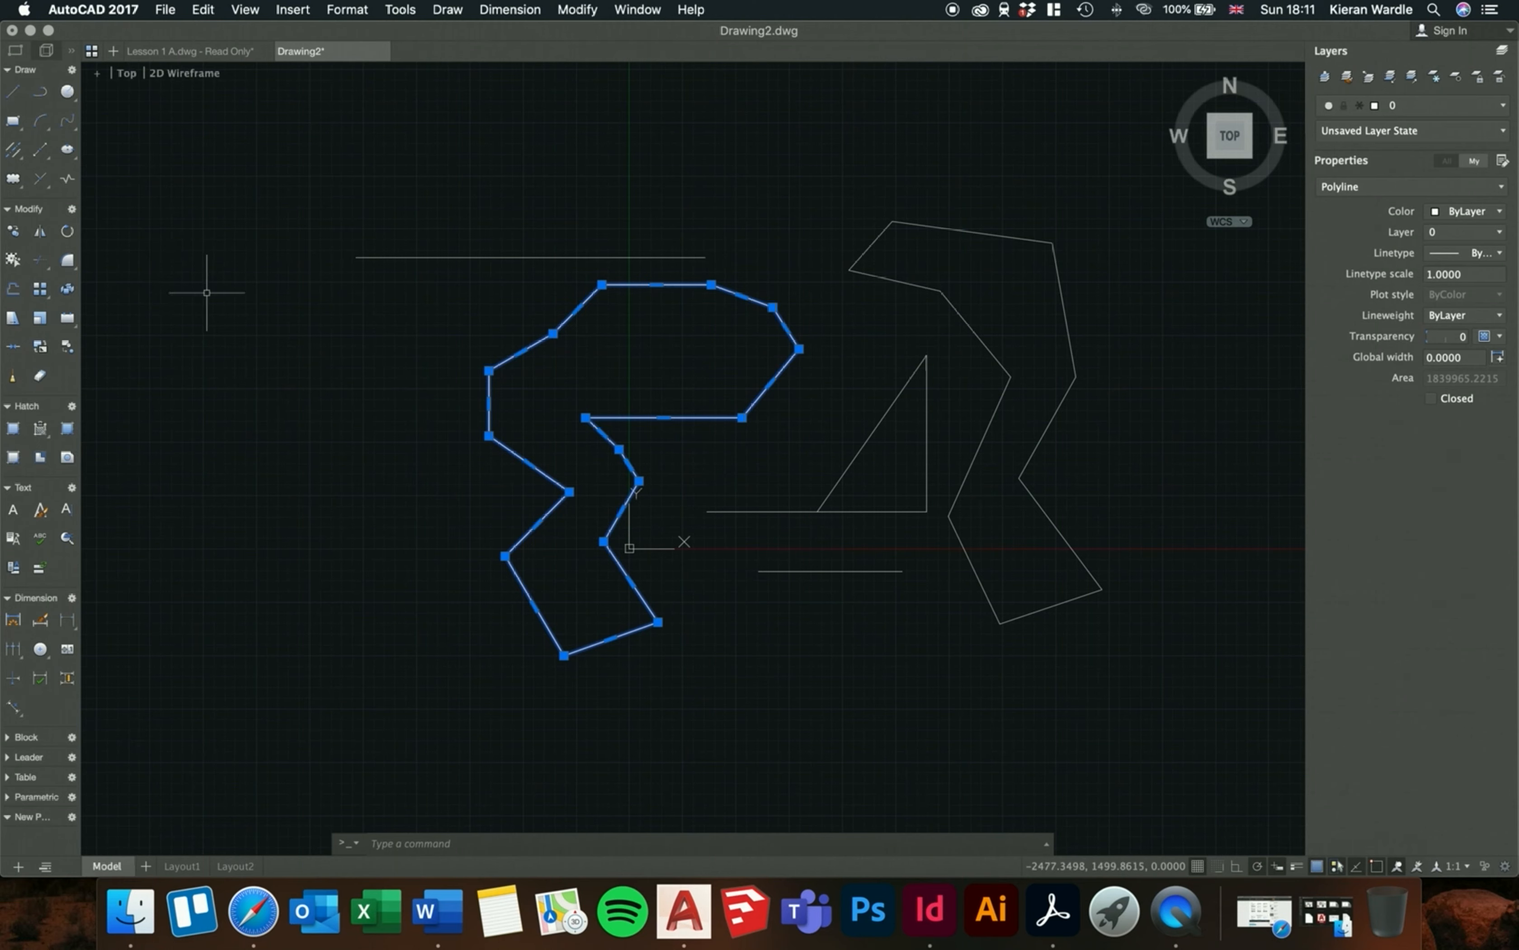
click(14, 232)
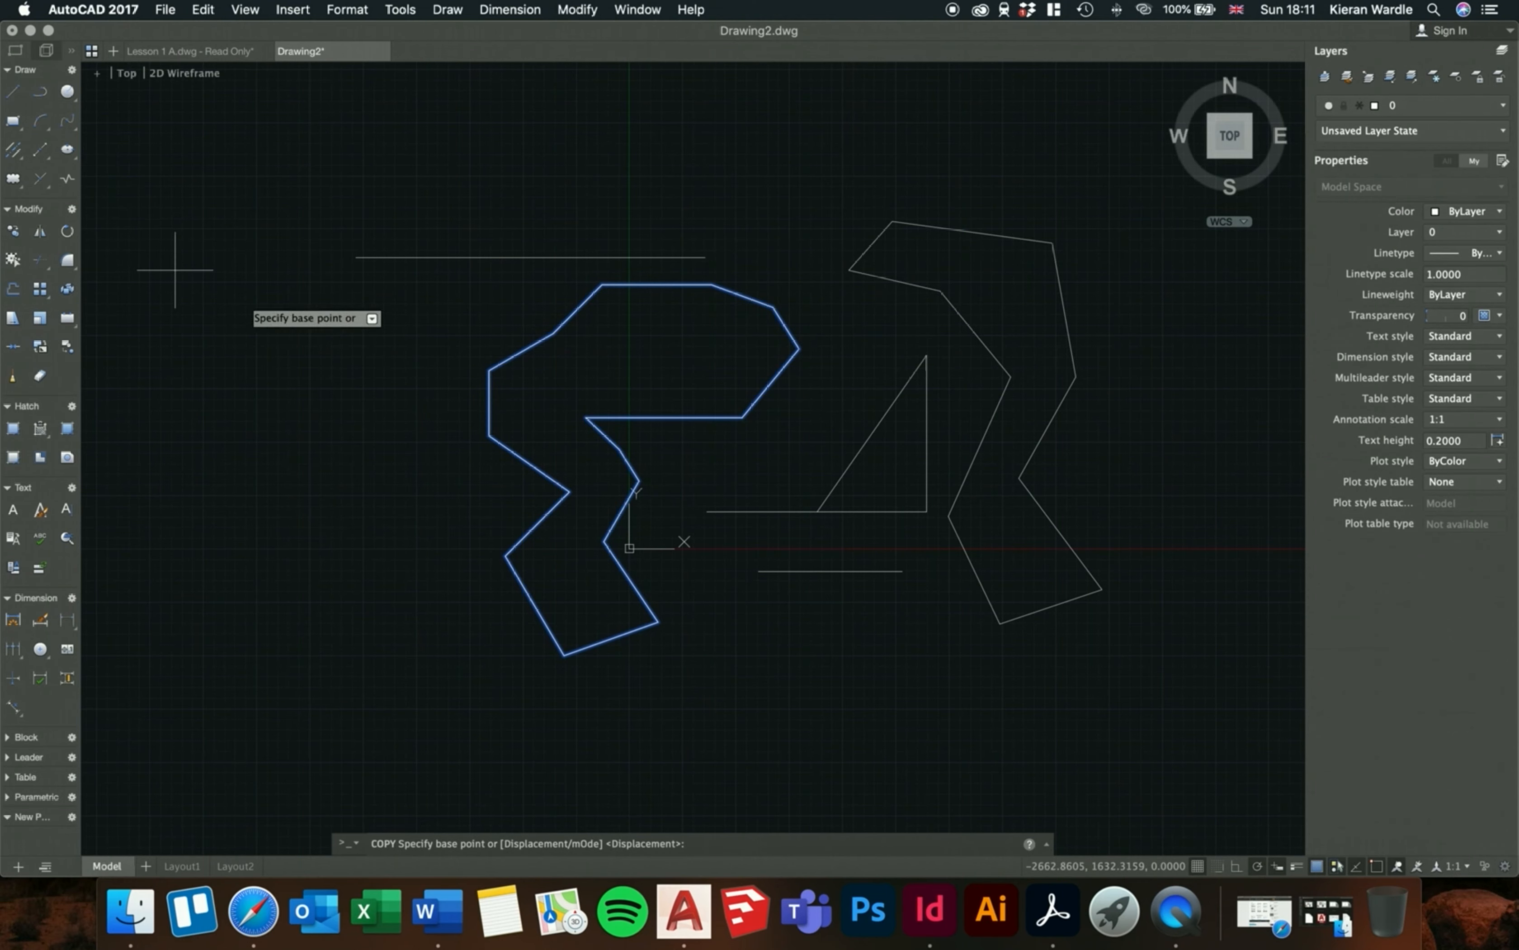
scroll(434, 396, down, 1)
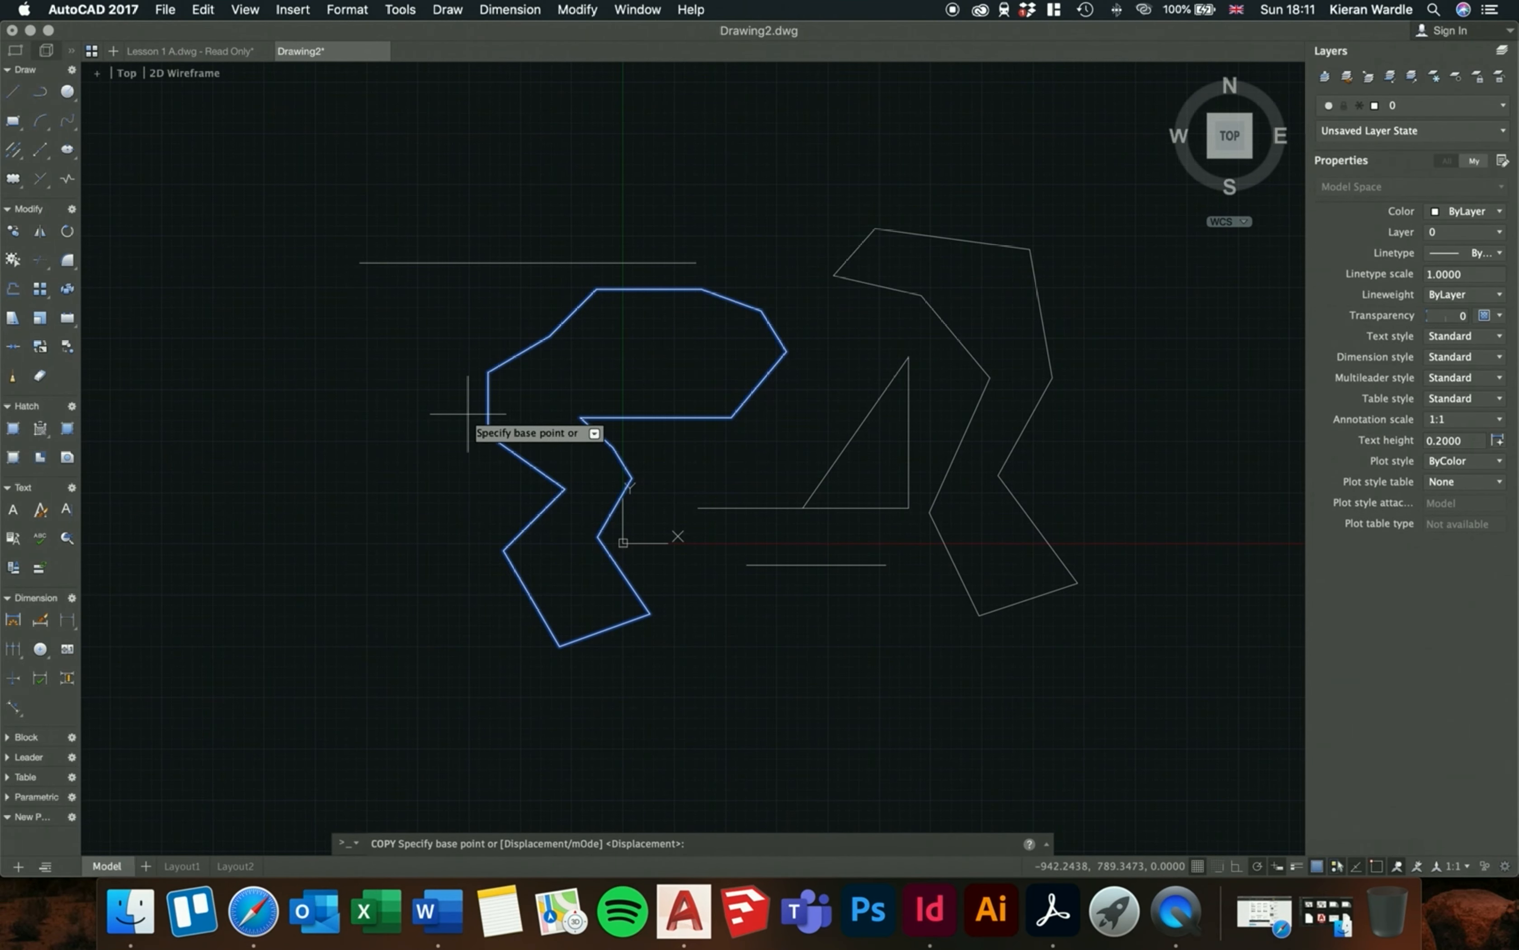
click(653, 364)
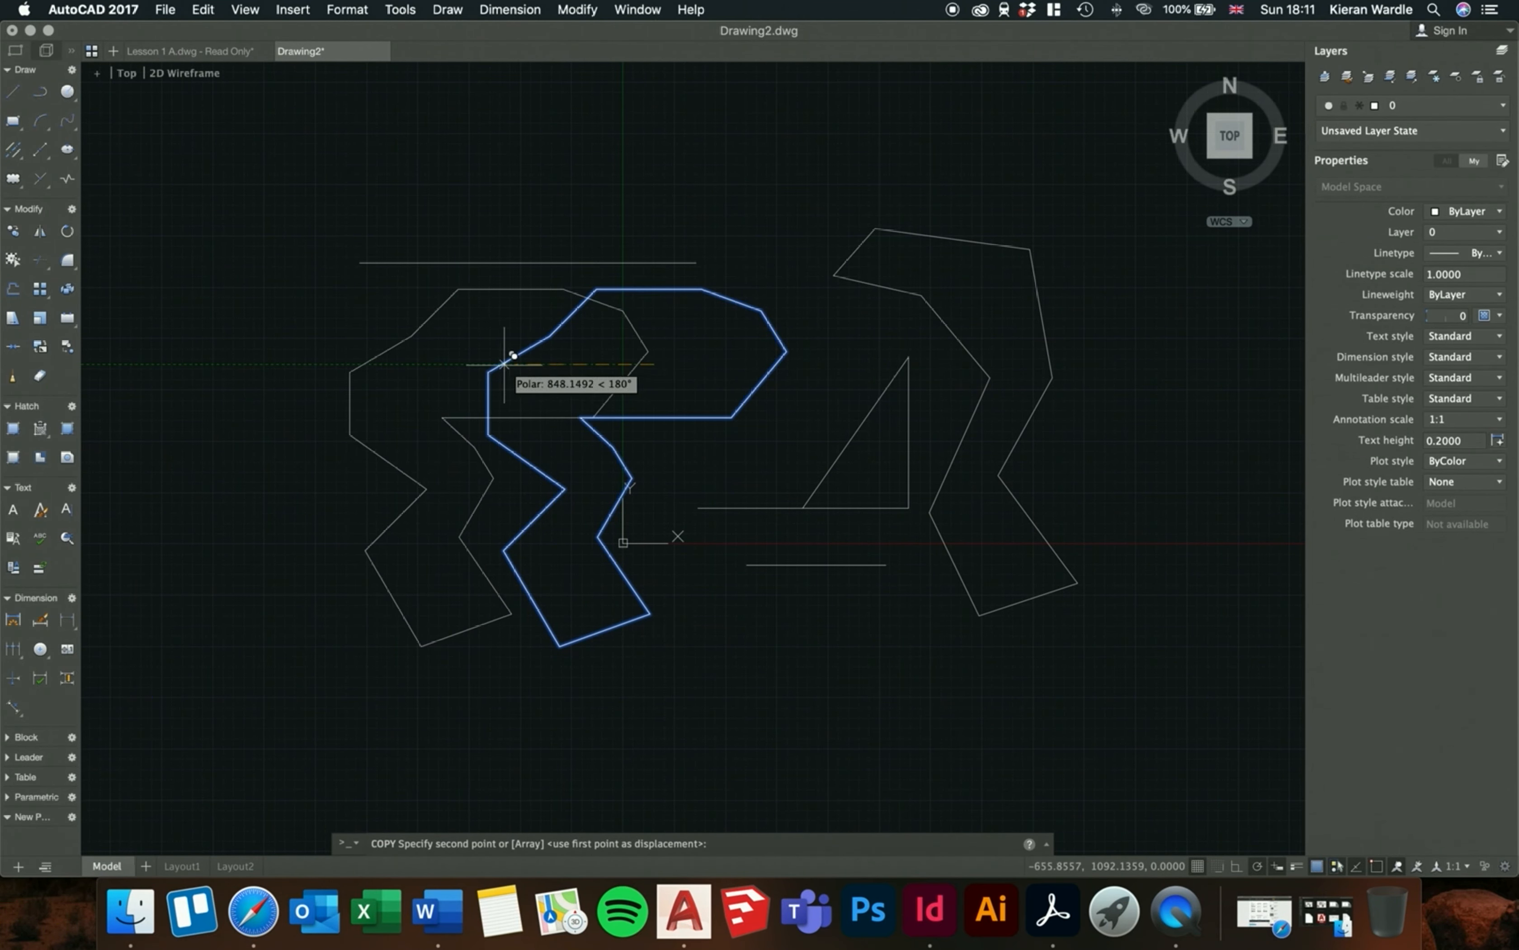
click(298, 364)
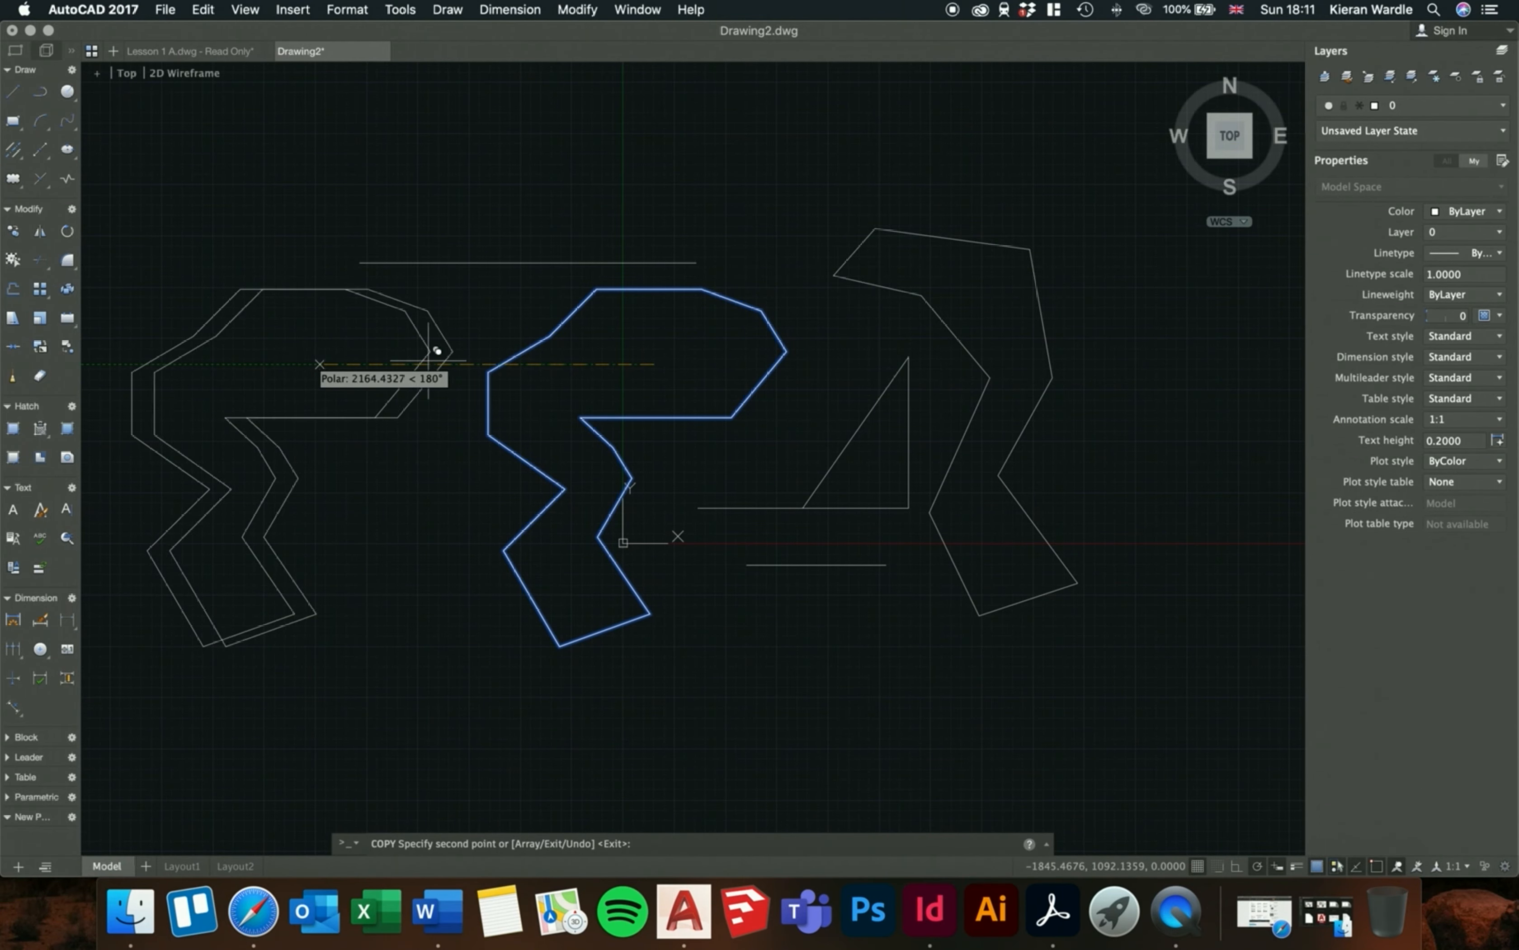
scroll(571, 351, down, 4)
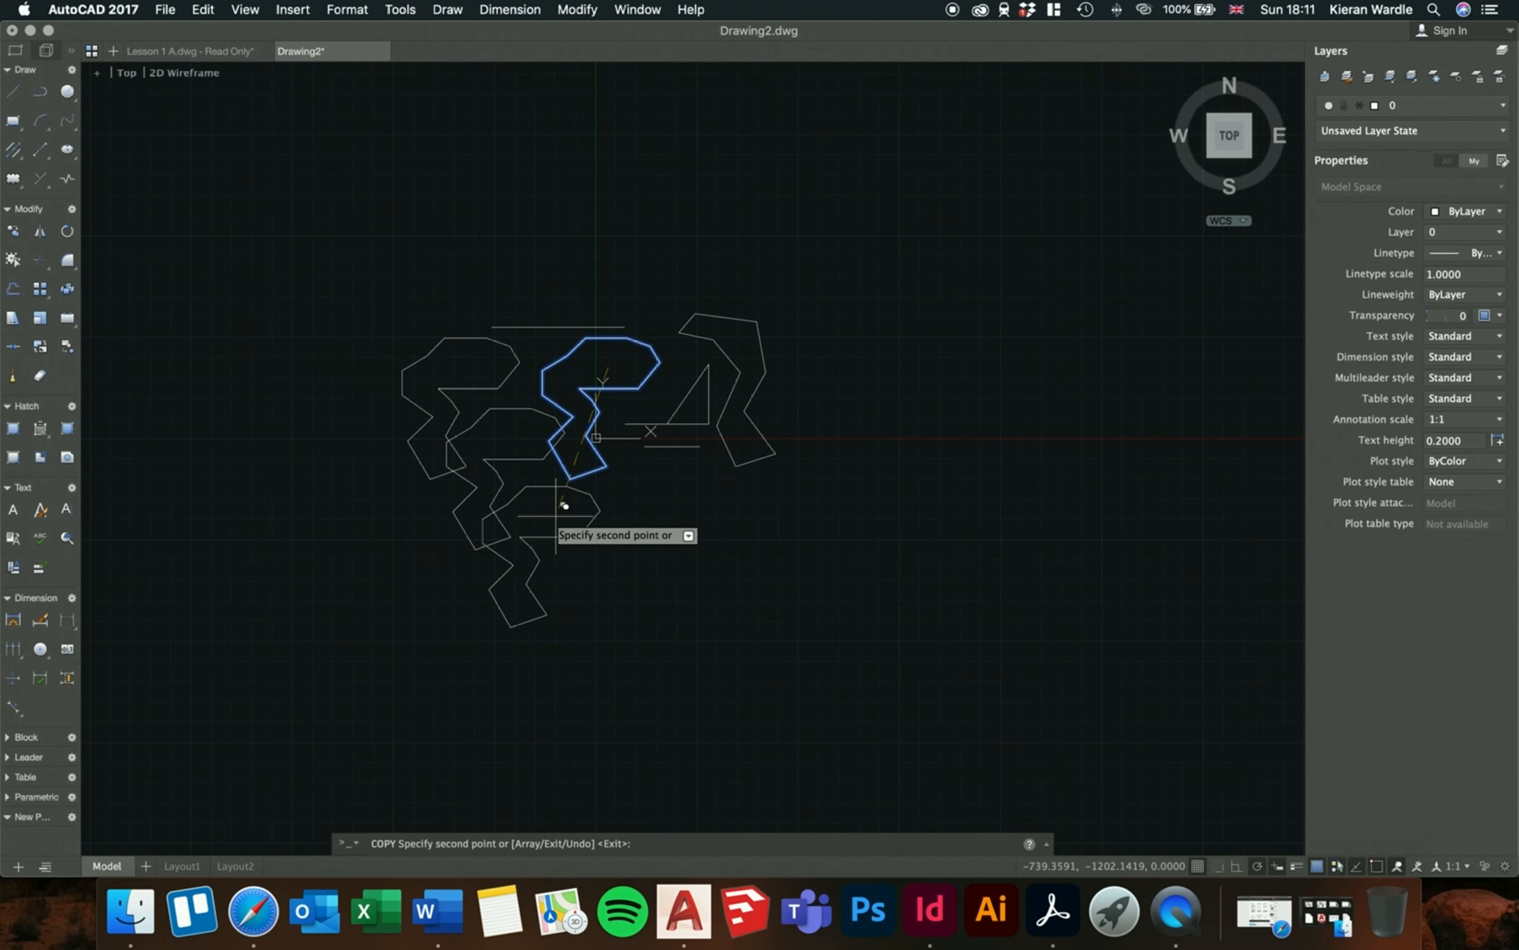
click(588, 502)
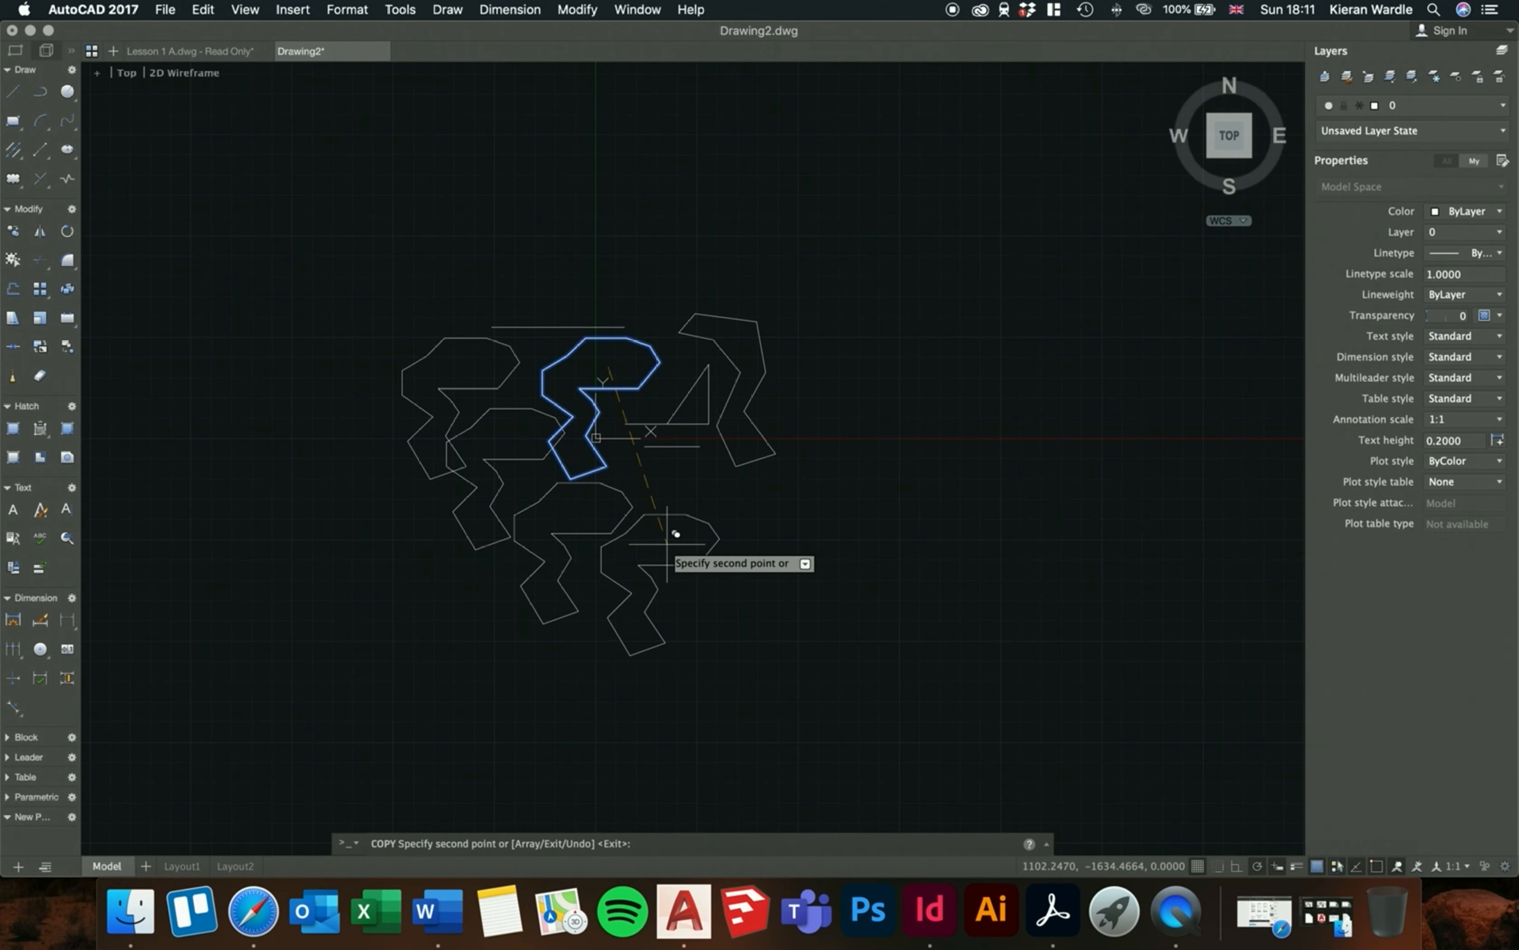
click(667, 544)
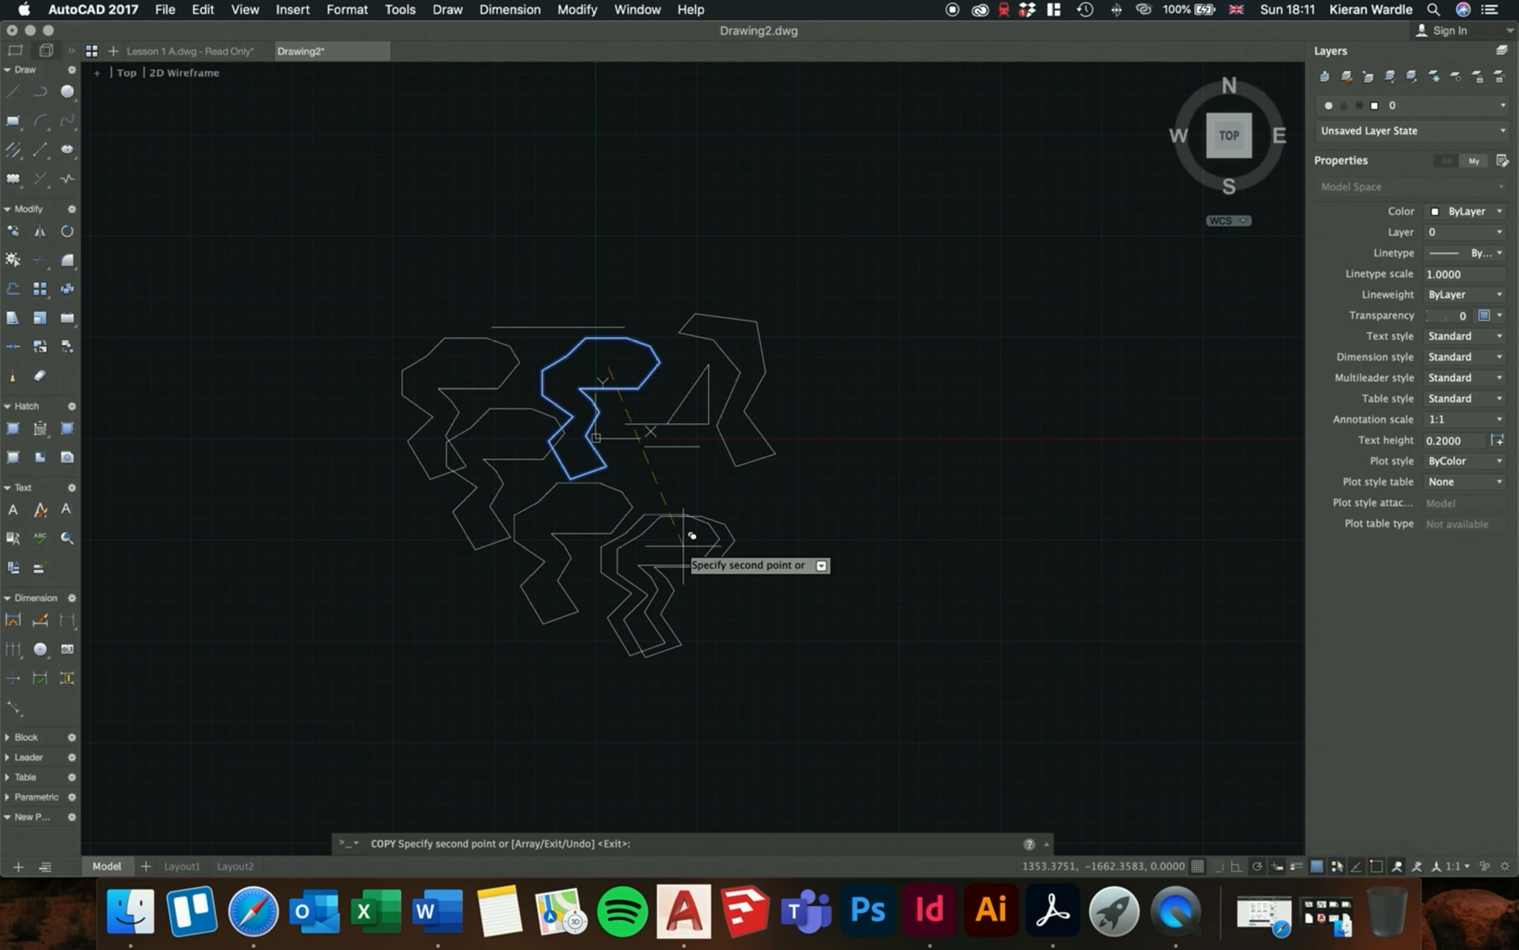
key(Return)
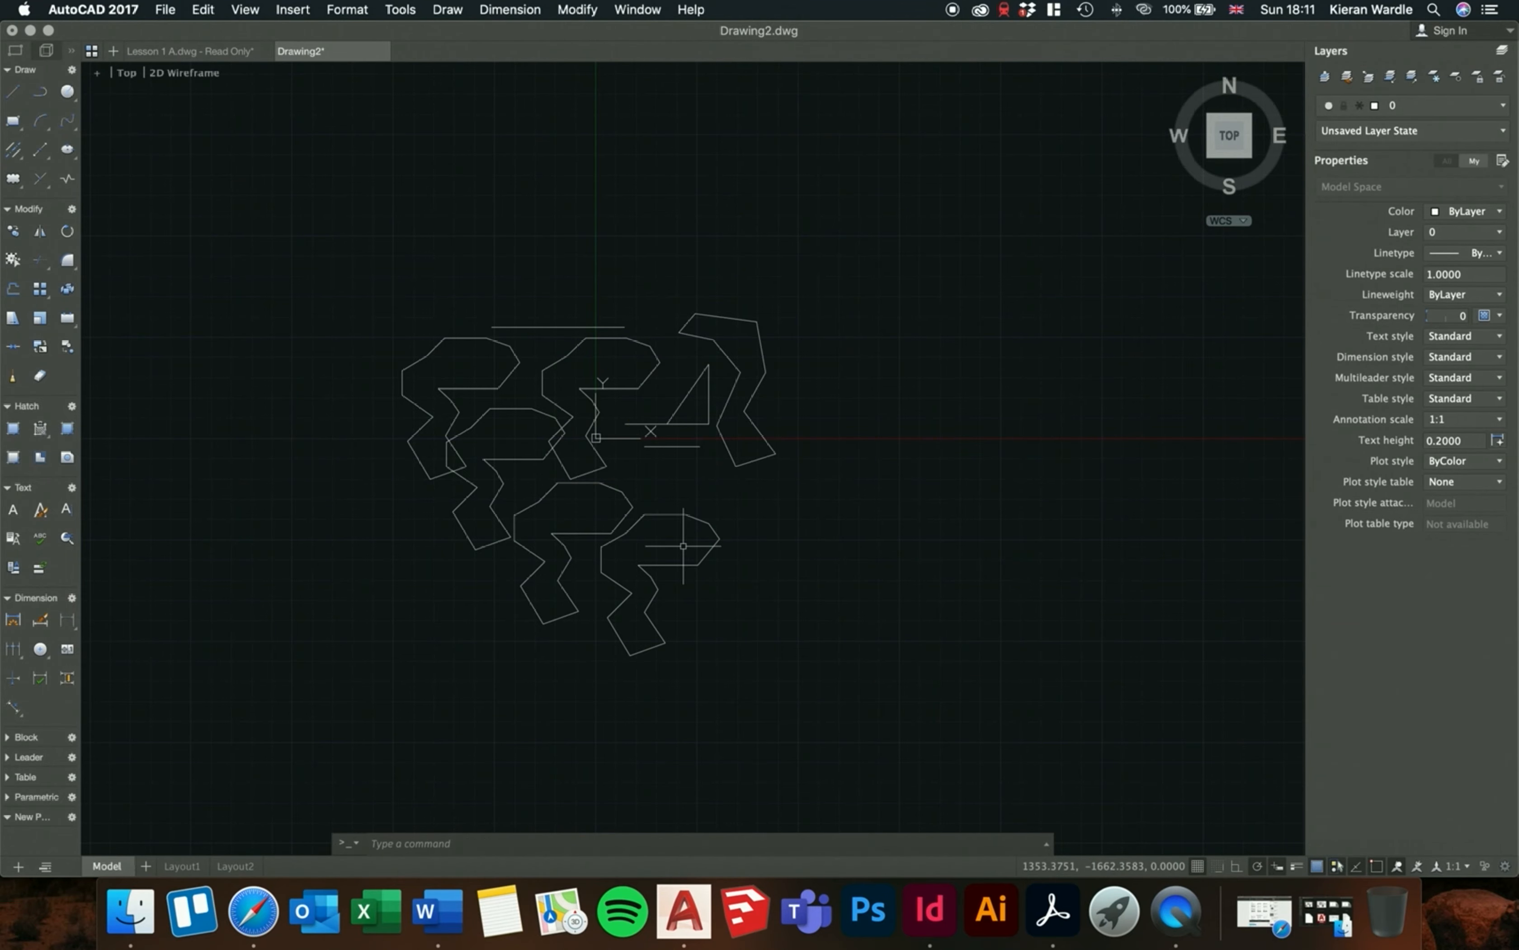
- Select the original polyline and its four copies with one crossing window, and delete them
scroll(683, 546, up, 5)
scroll(610, 553, down, 1)
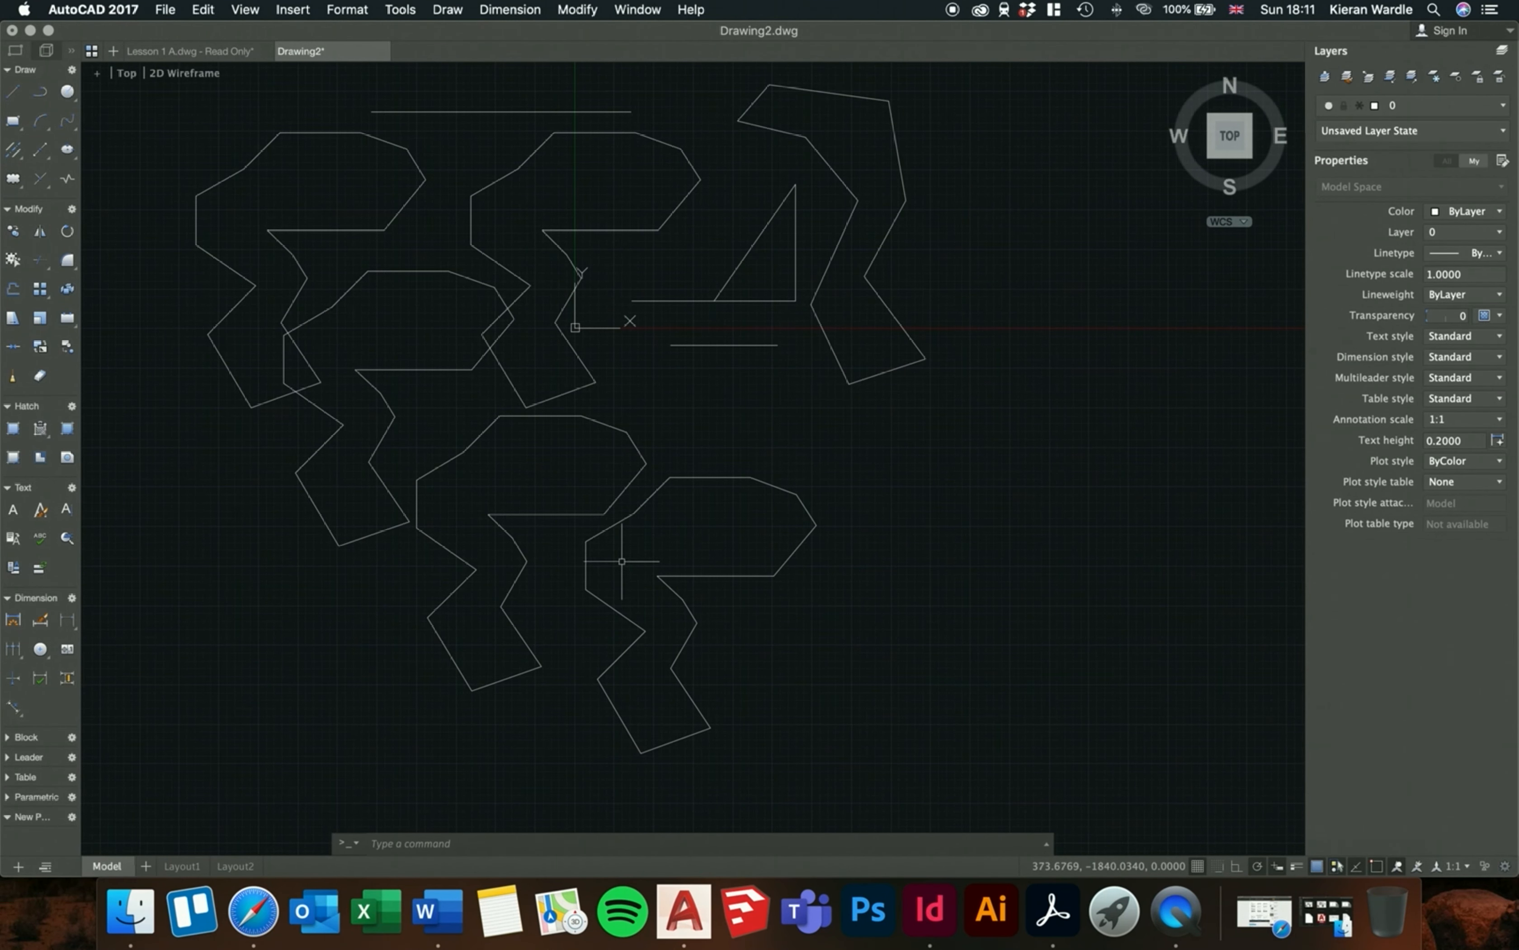
click(622, 562)
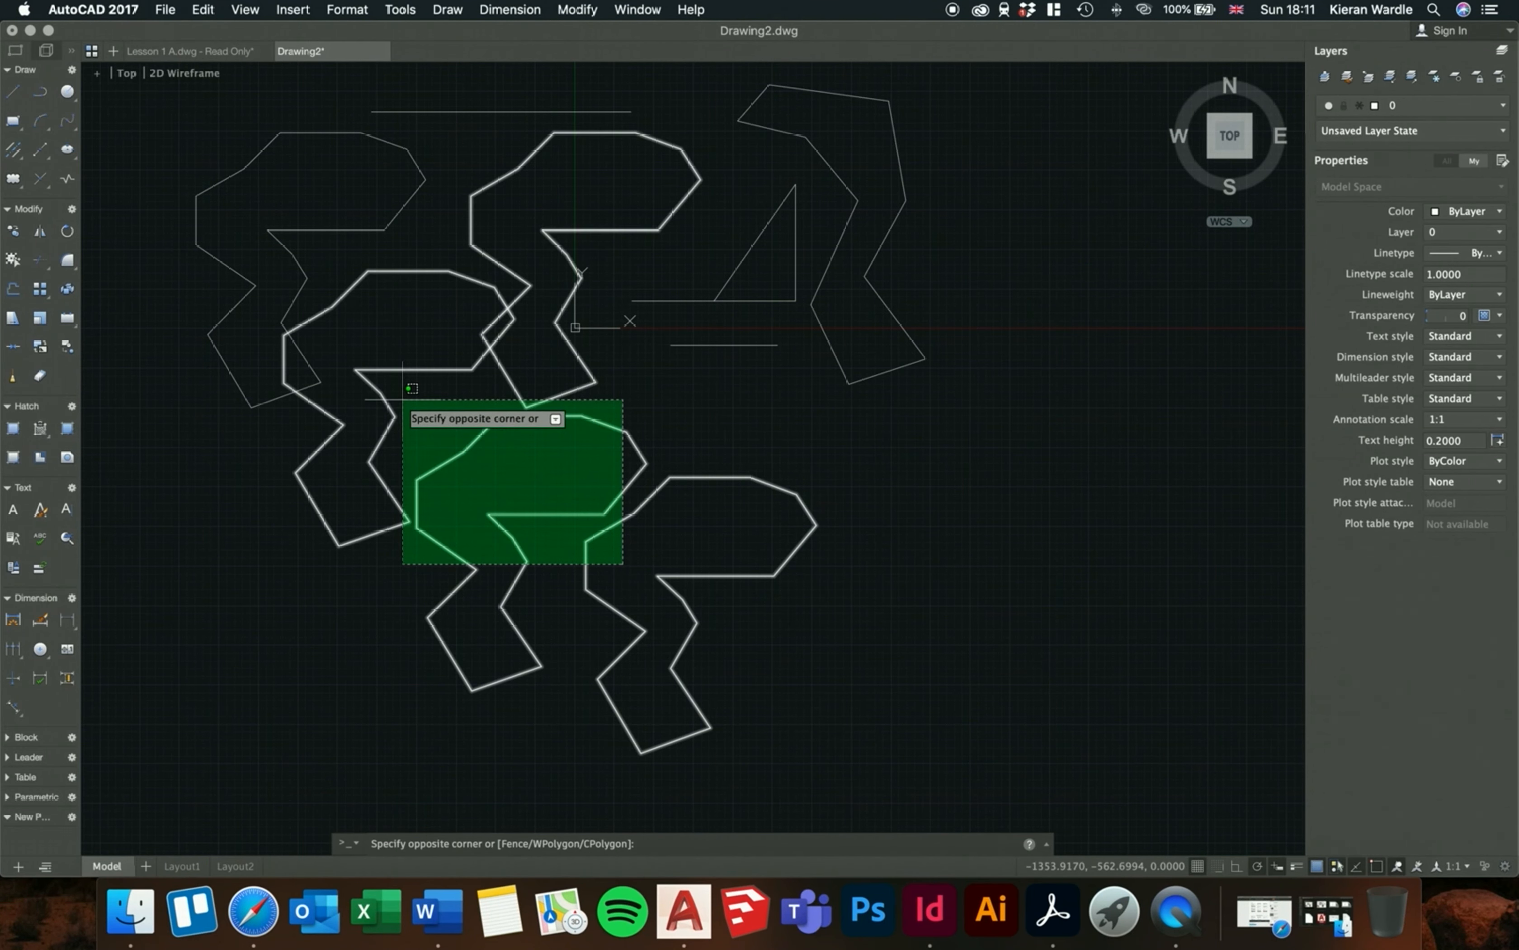
click(314, 360)
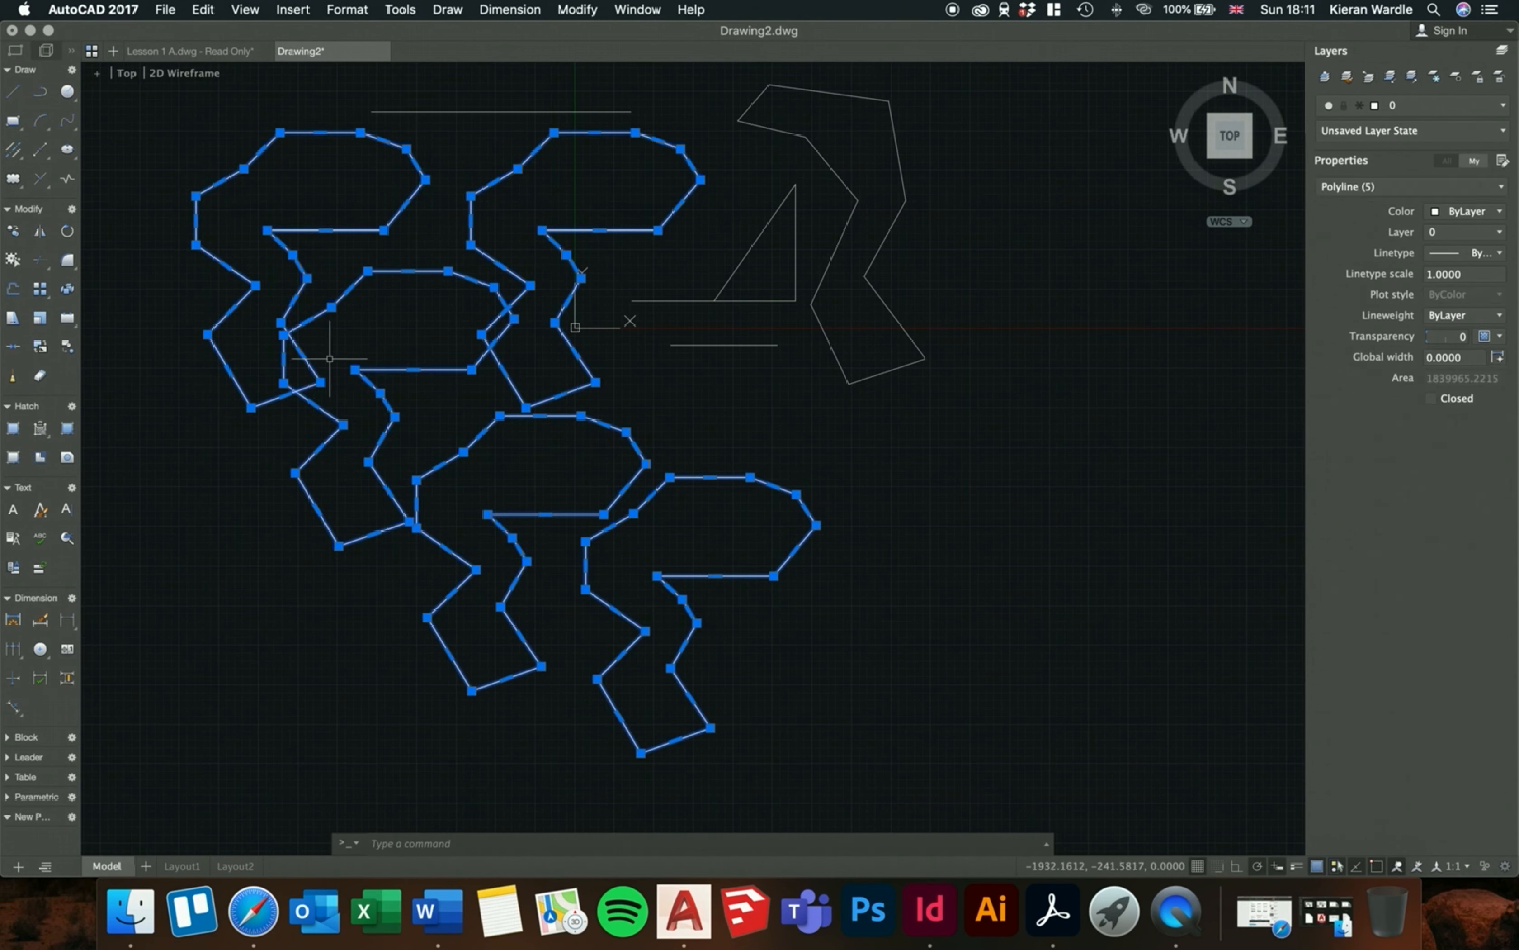
key(Delete)
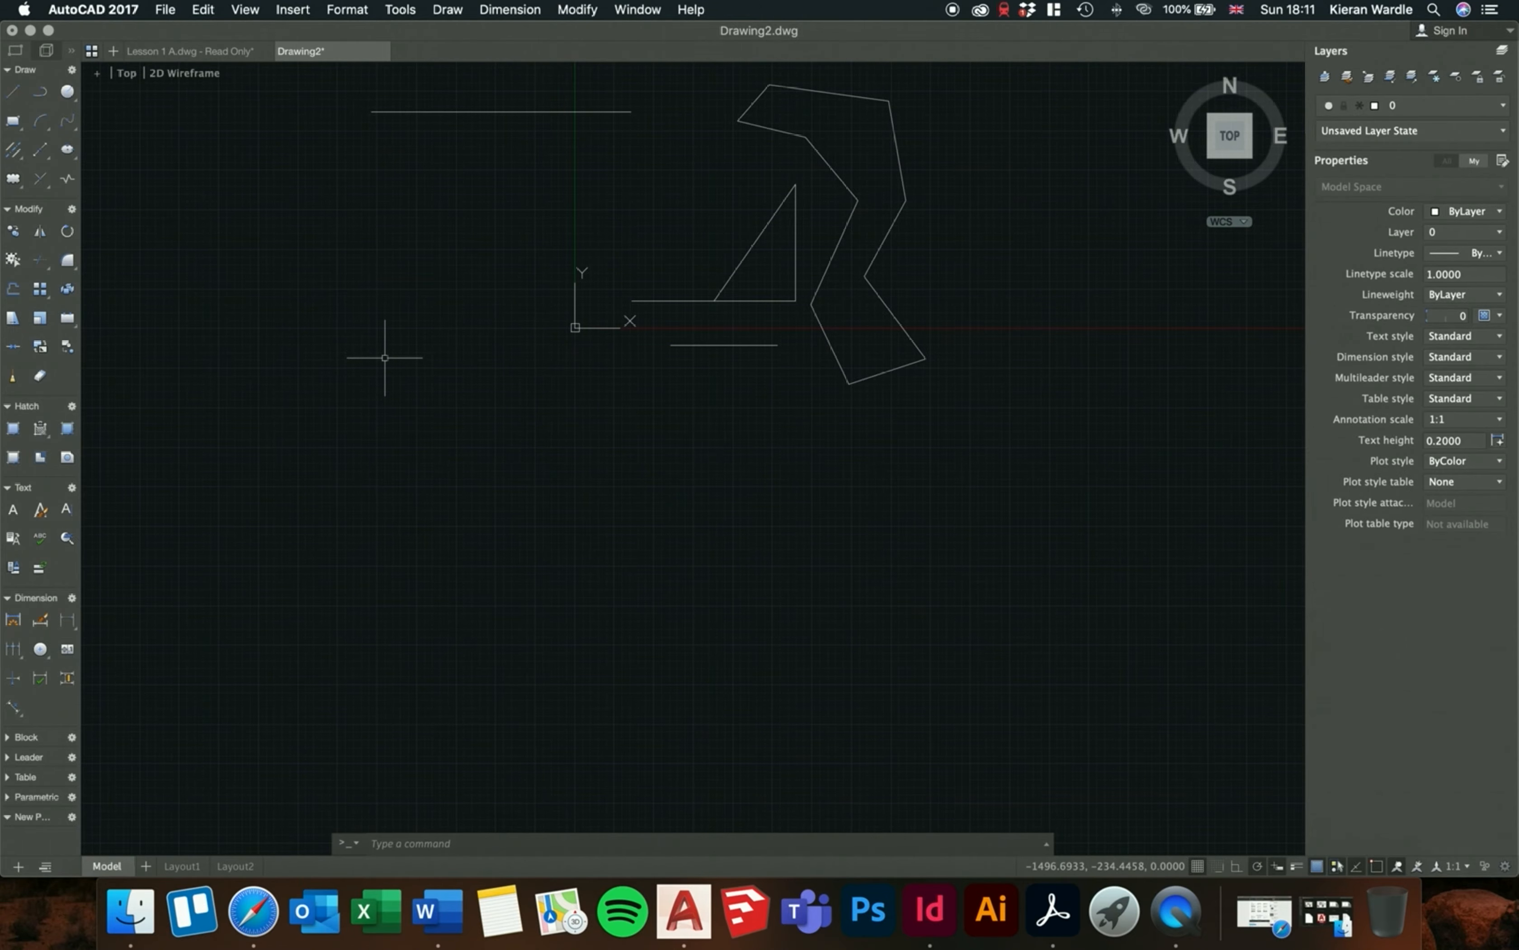
- Copy the long horizontal line at the top of the drawing five times, stacking the copies directly below it
scroll(410, 217, up, 2)
middle_drag(621, 88, 592, 197)
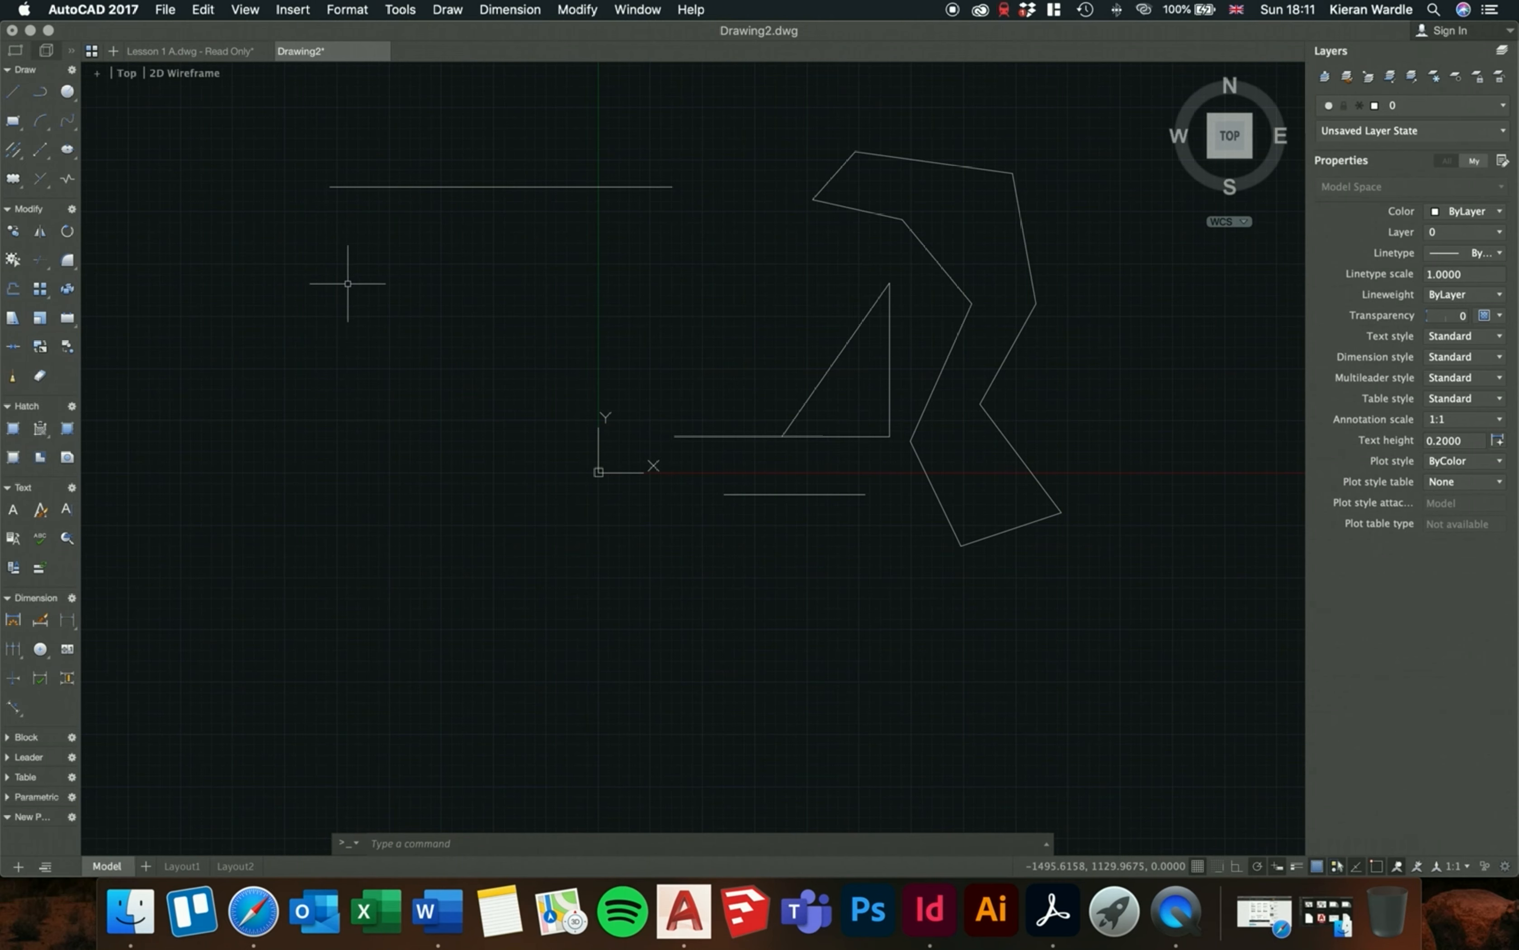
text(c)
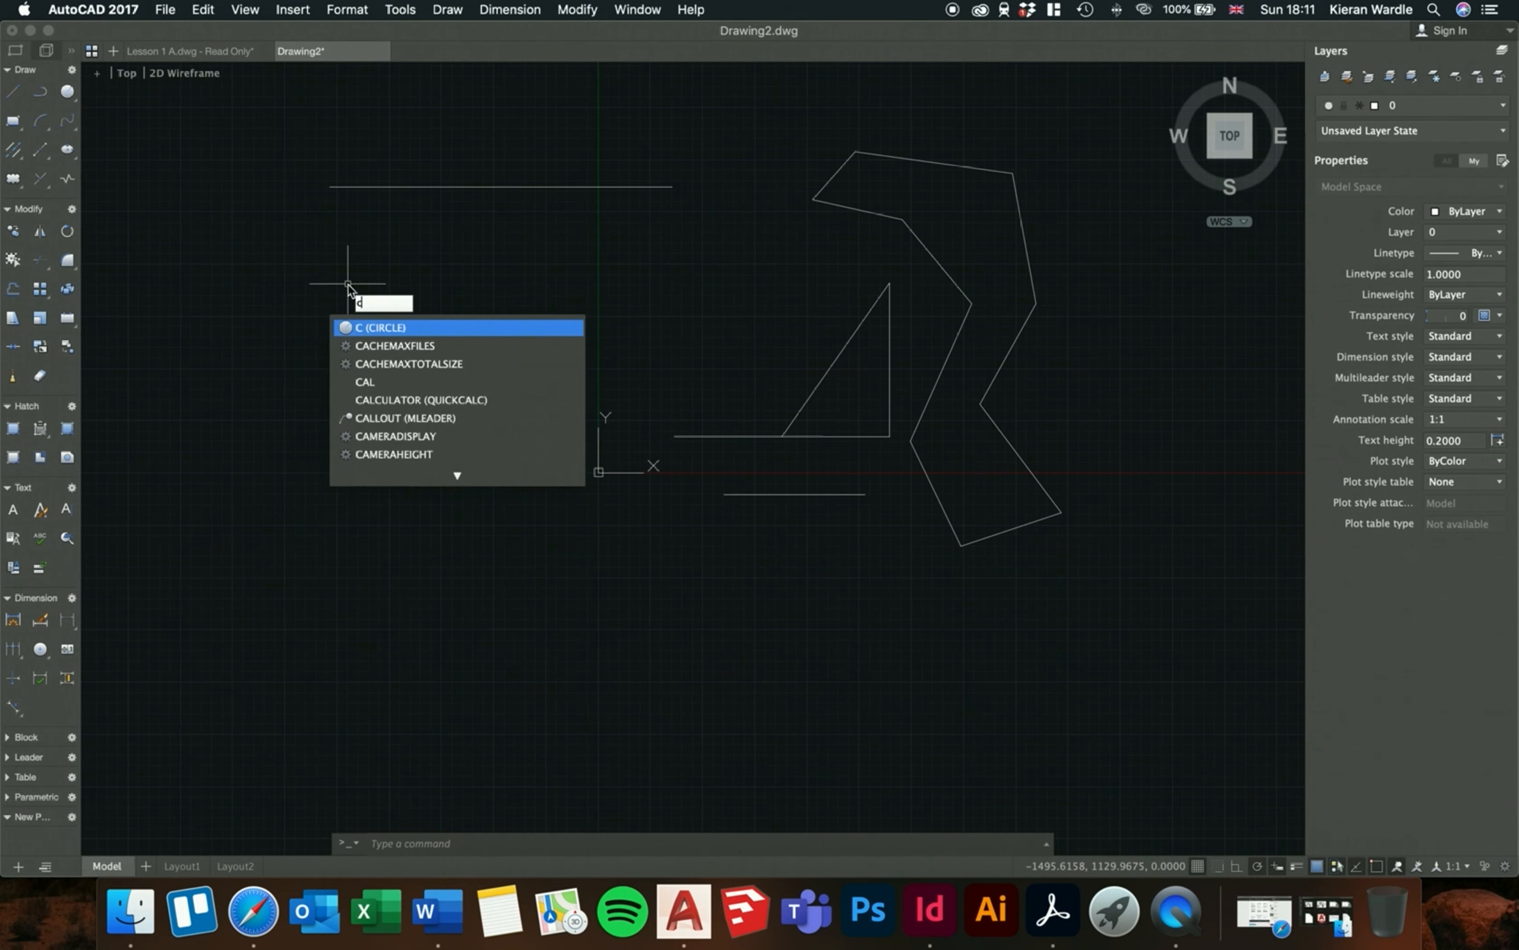
text(o)
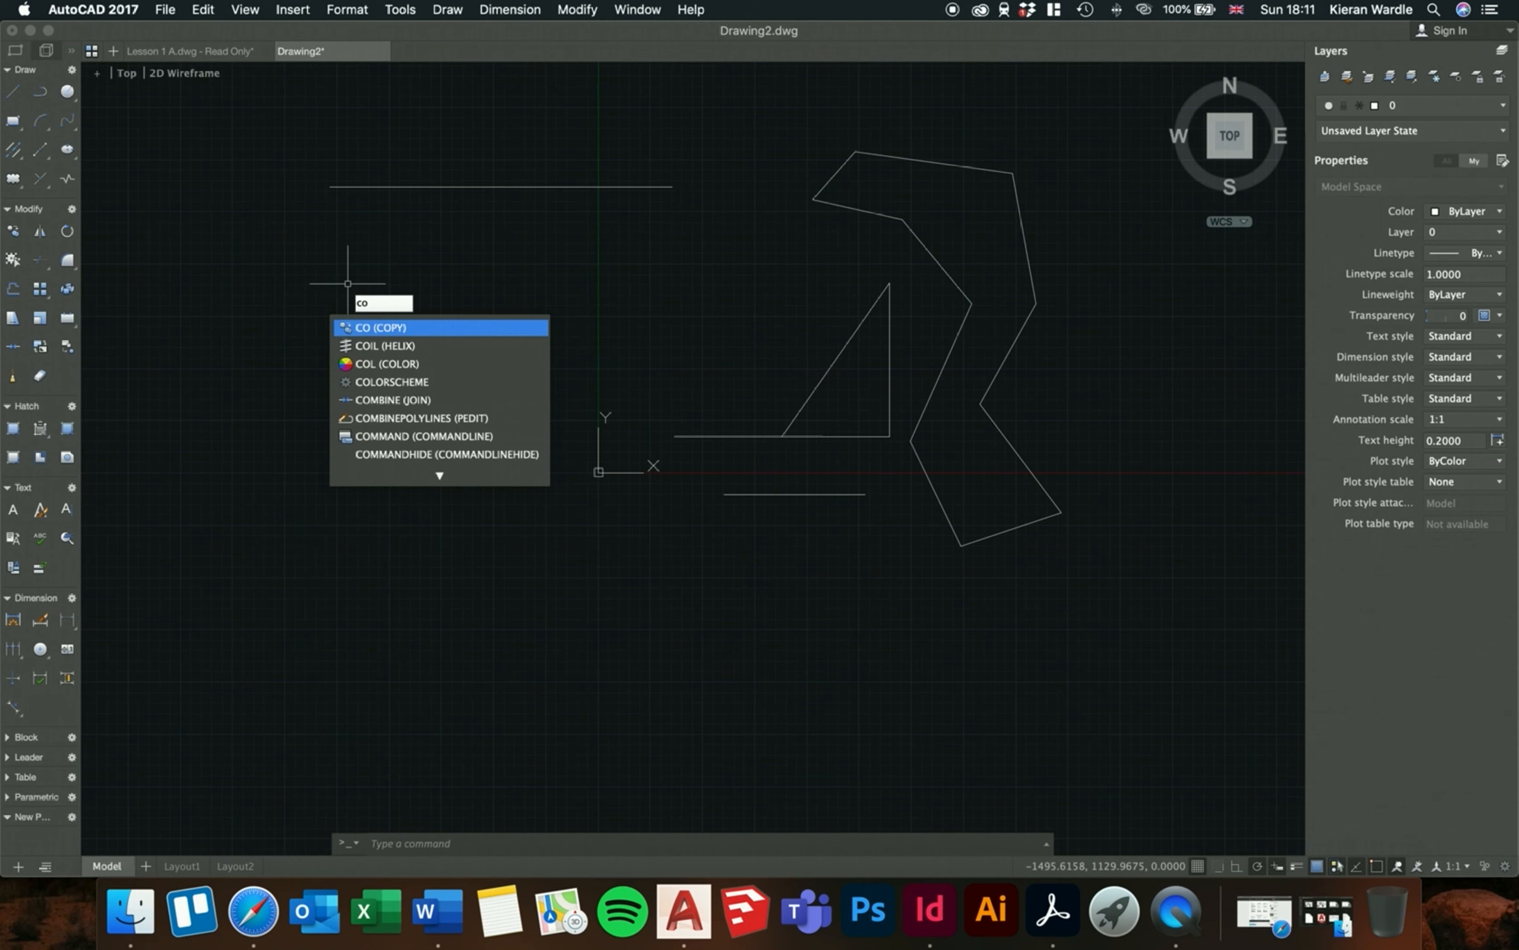
key(Return)
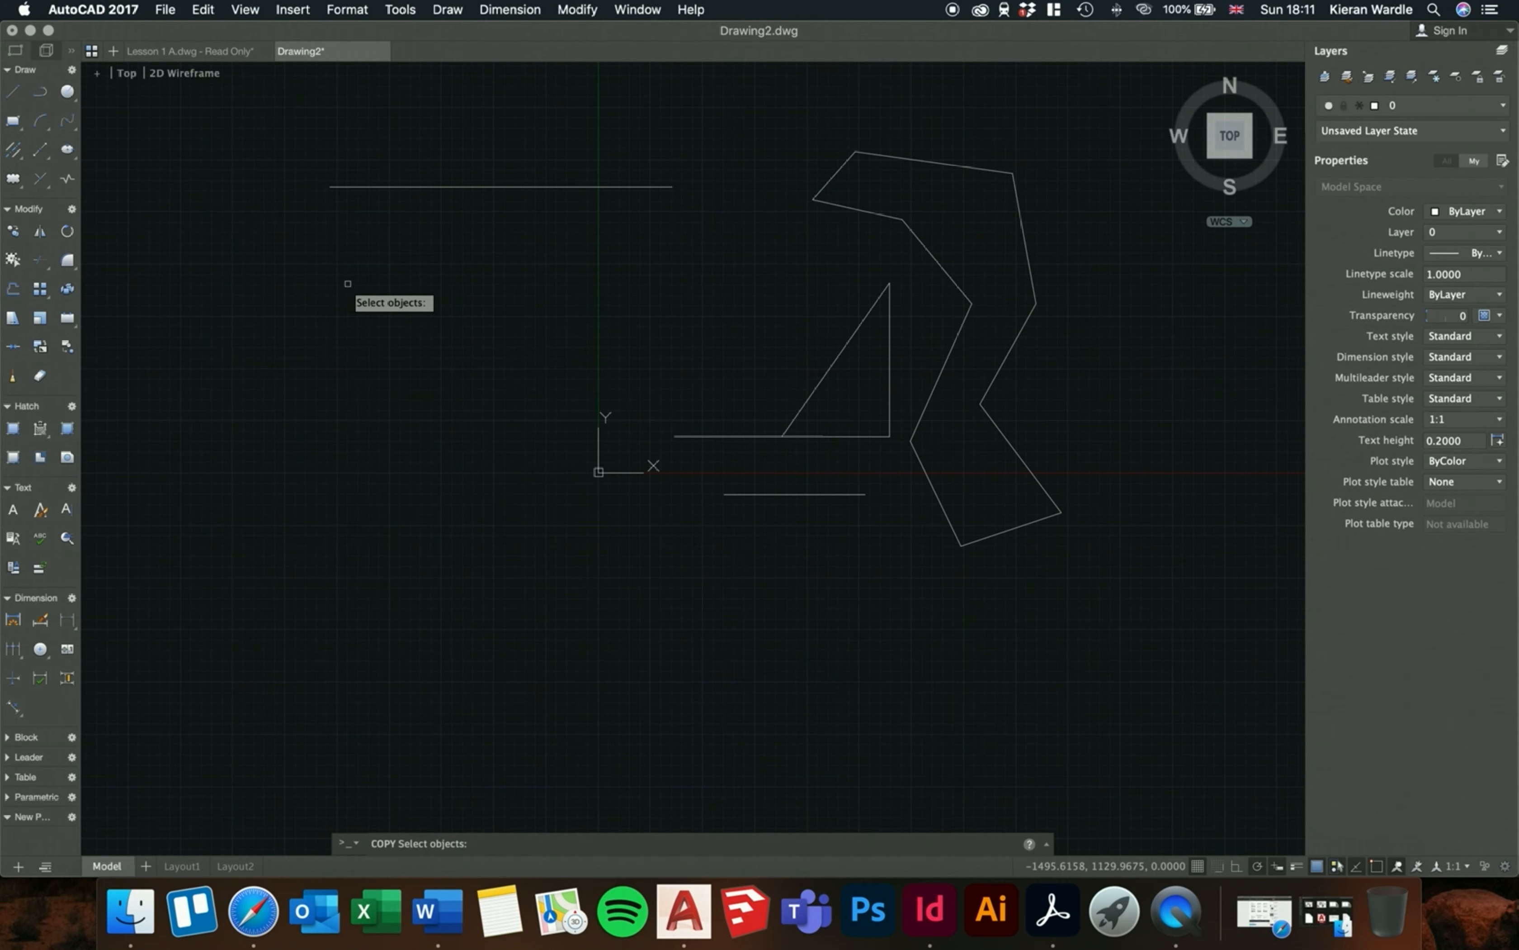
click(384, 188)
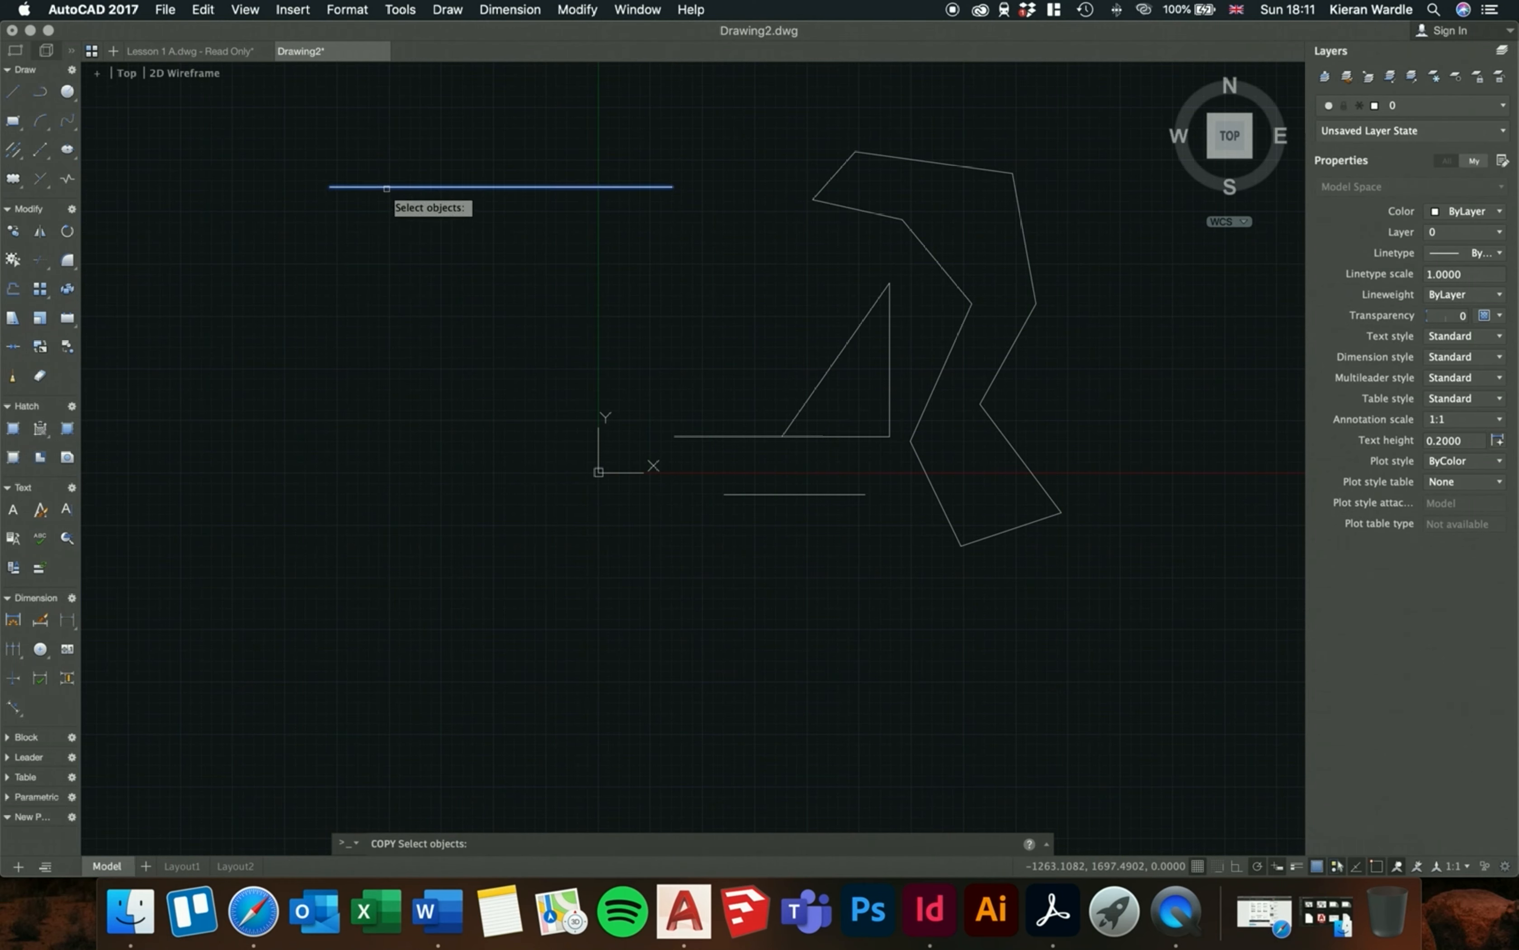
key(Return)
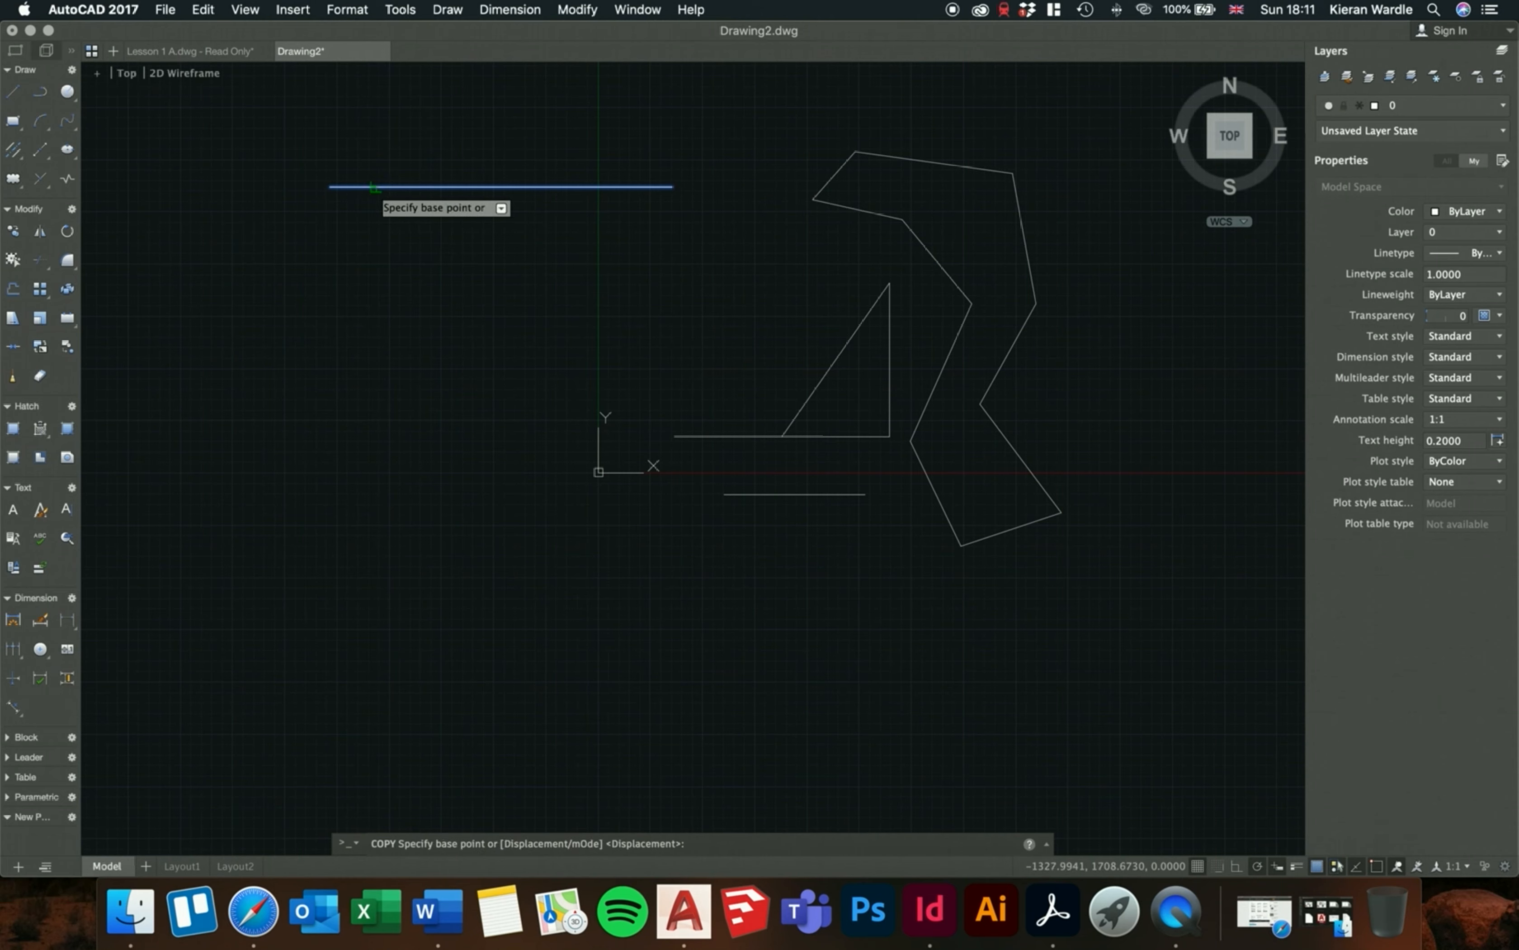
click(376, 188)
click(376, 264)
click(377, 333)
click(376, 405)
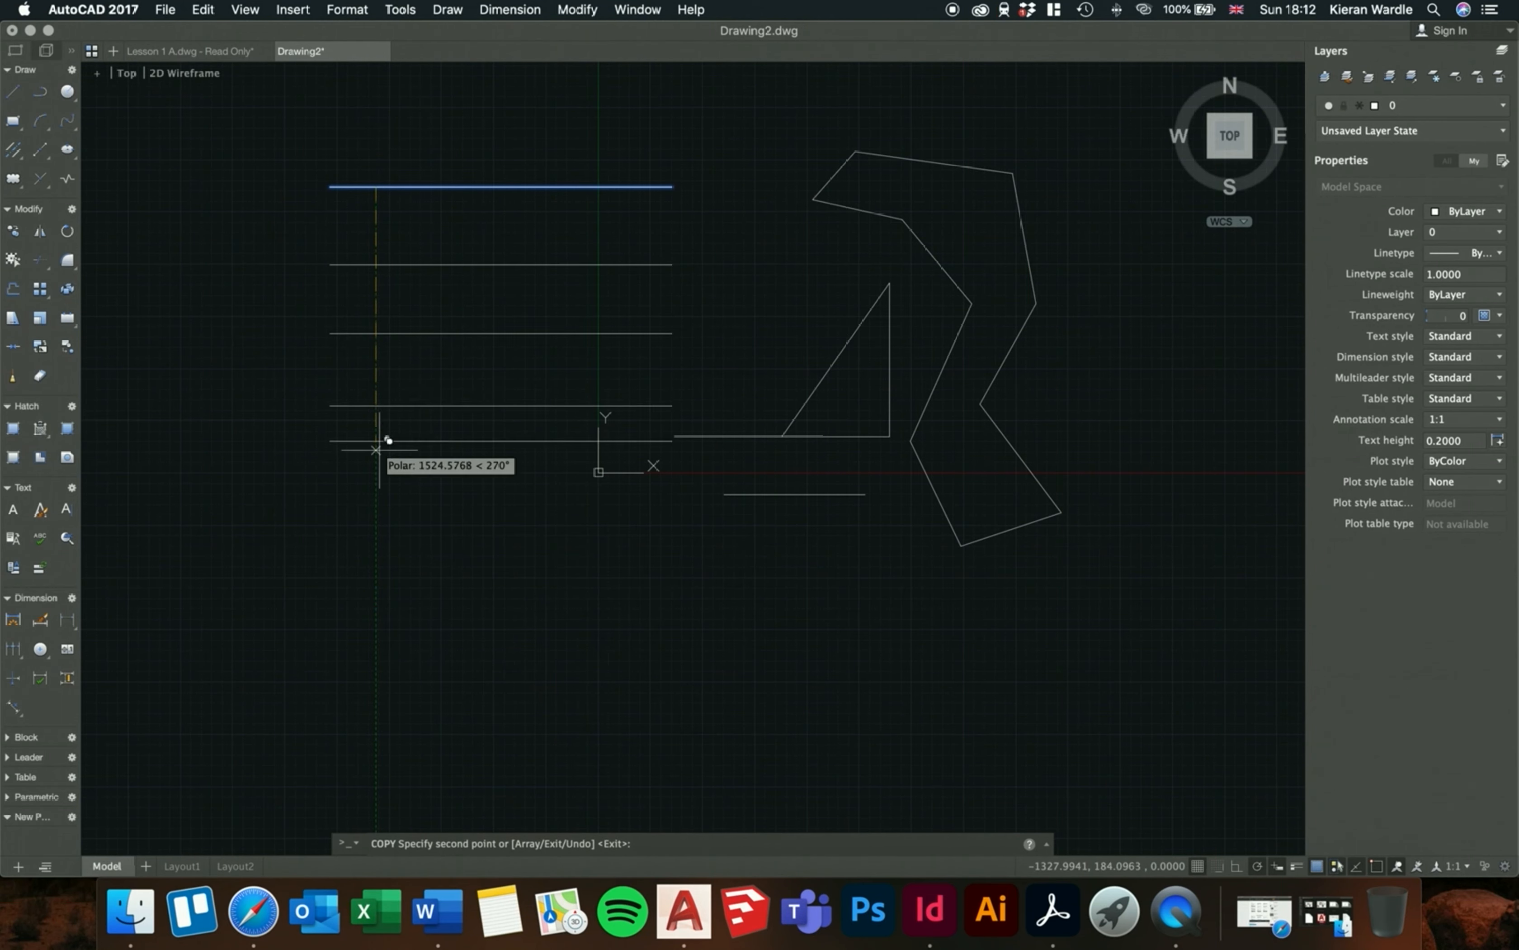
click(378, 467)
click(382, 520)
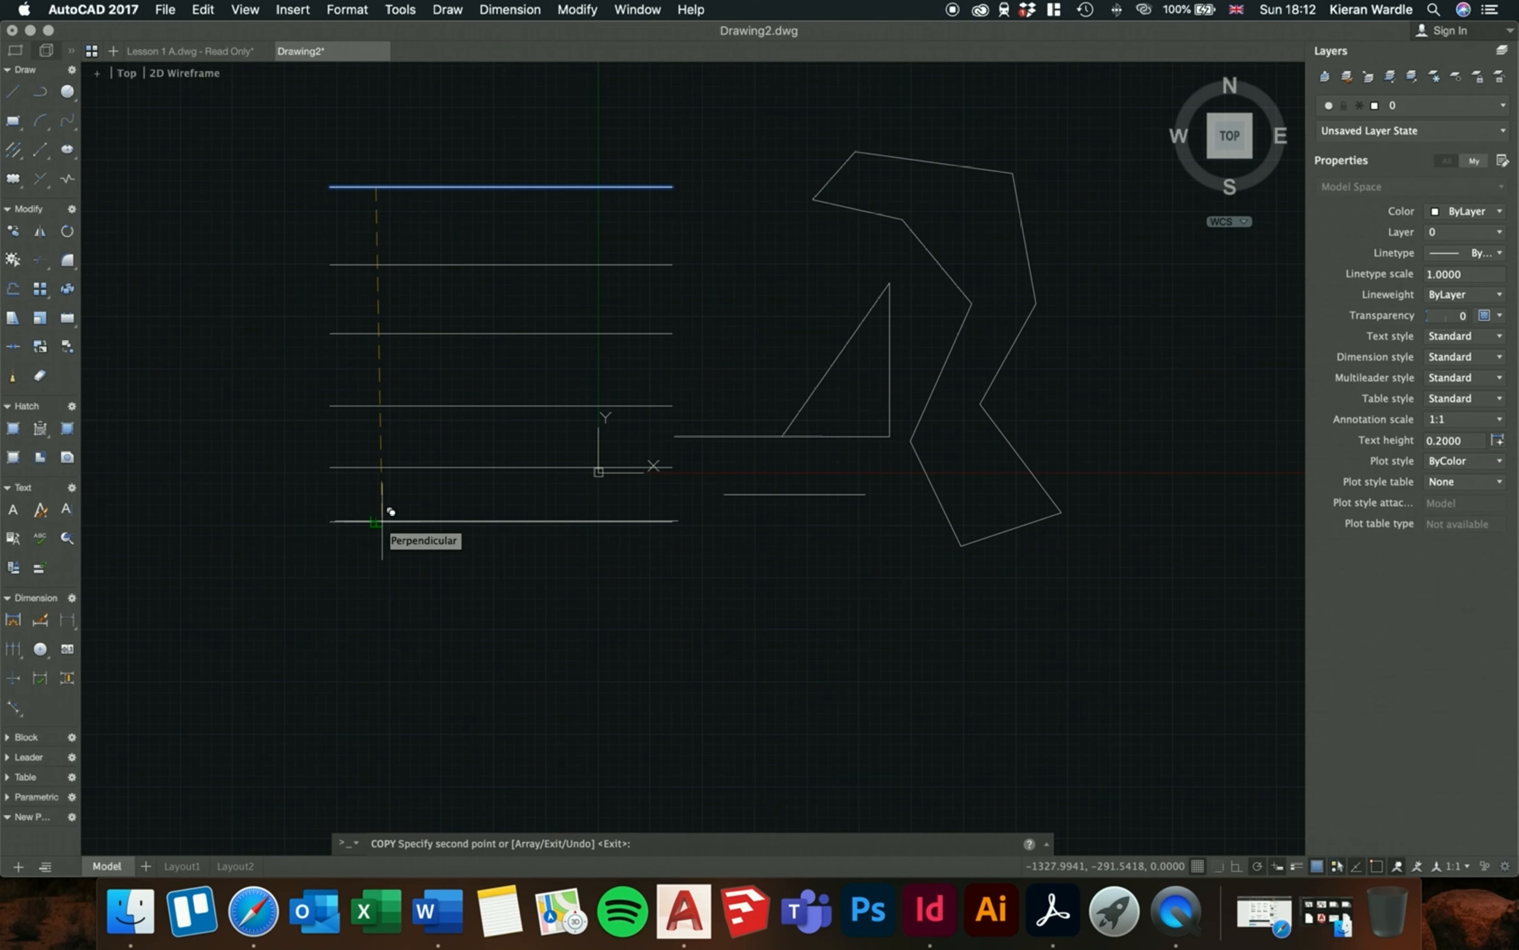
key(Return)
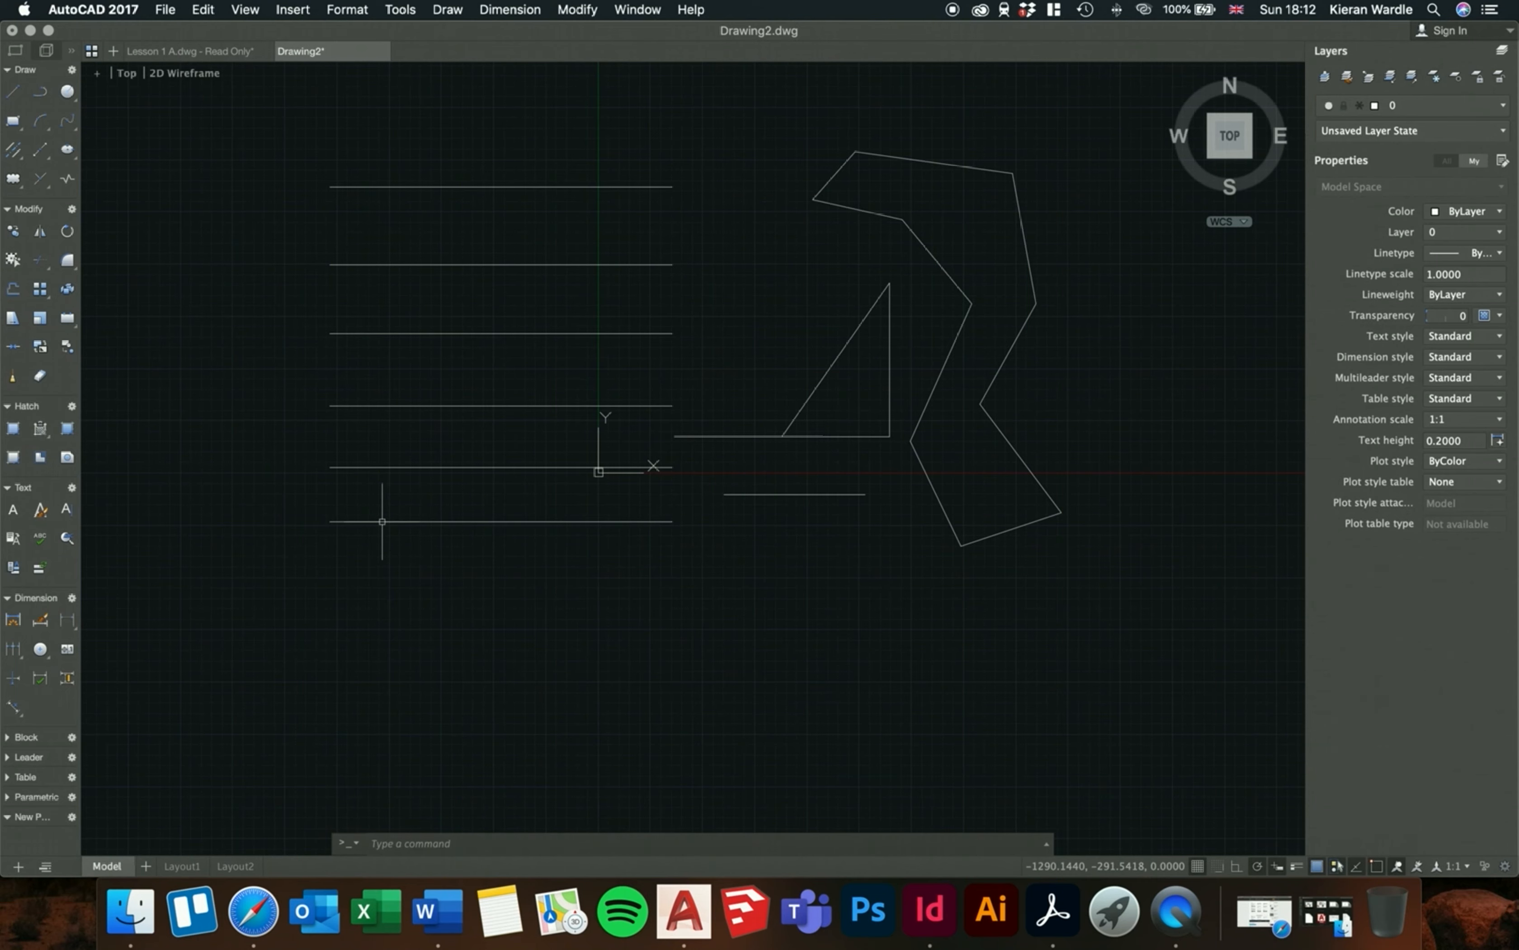
- Copy the topmost horizontal line once more from its left endpoint, placing the copy about 157 units straight down
click(401, 187)
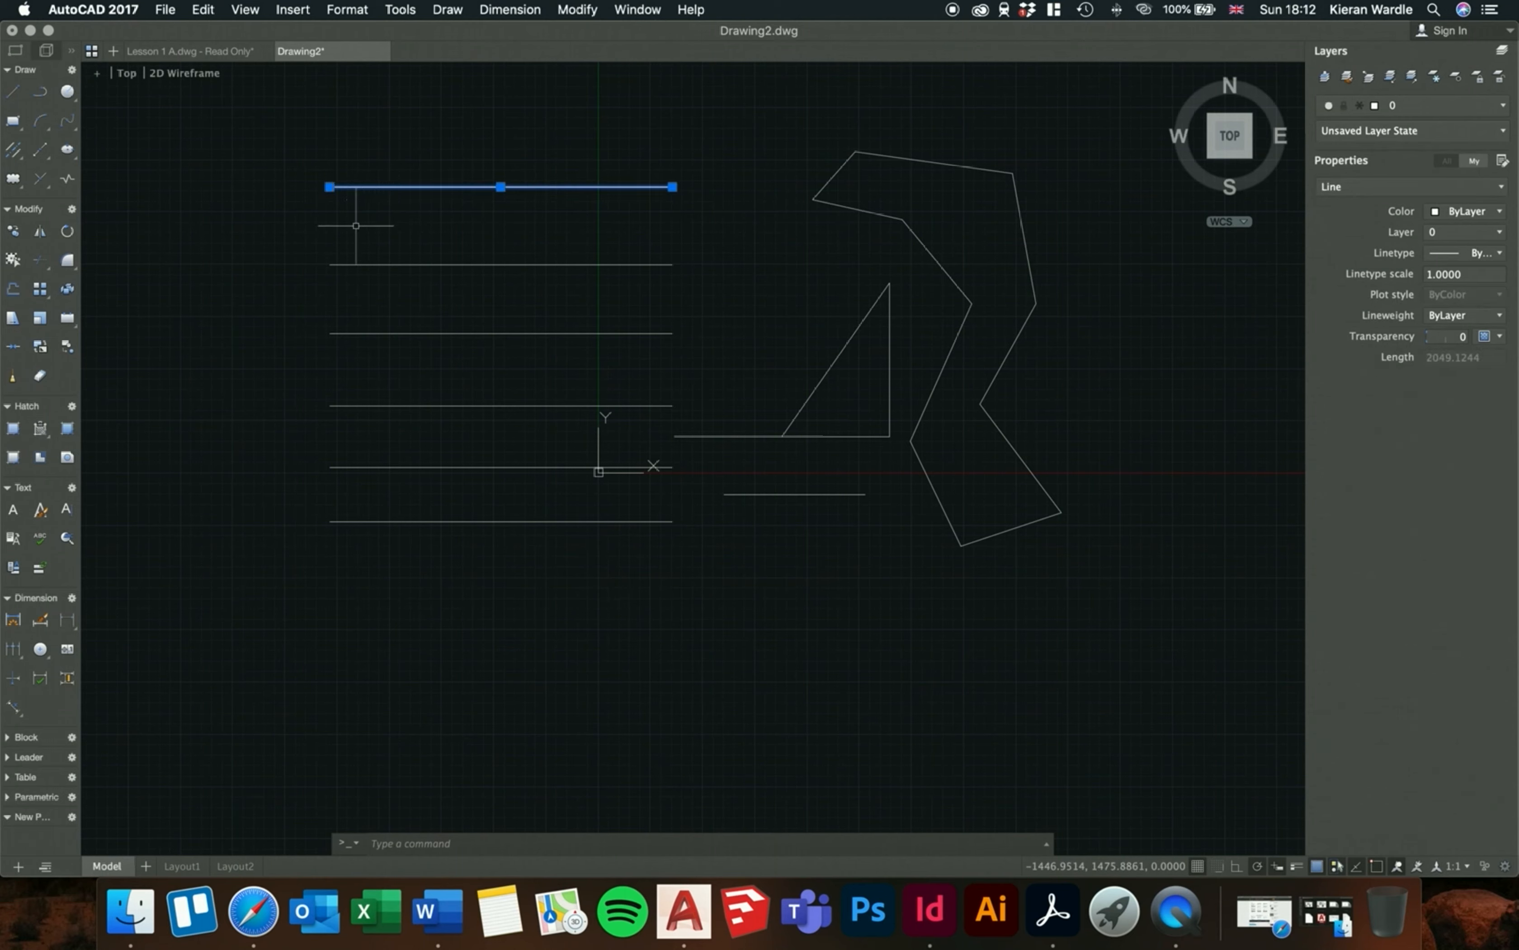
text(co)
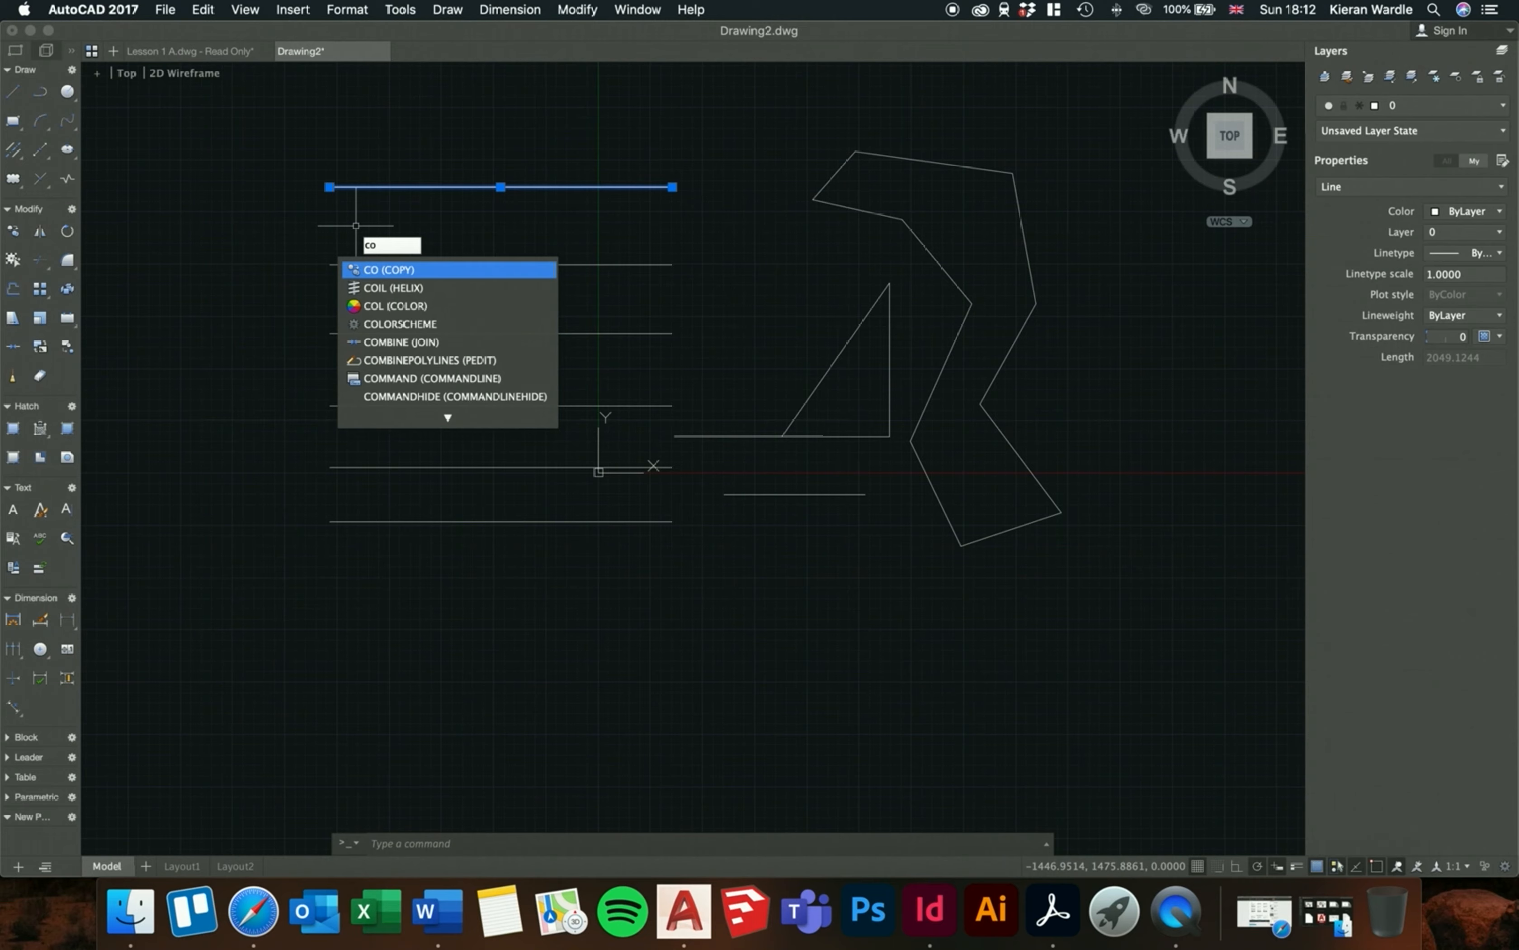
key(Return)
click(330, 186)
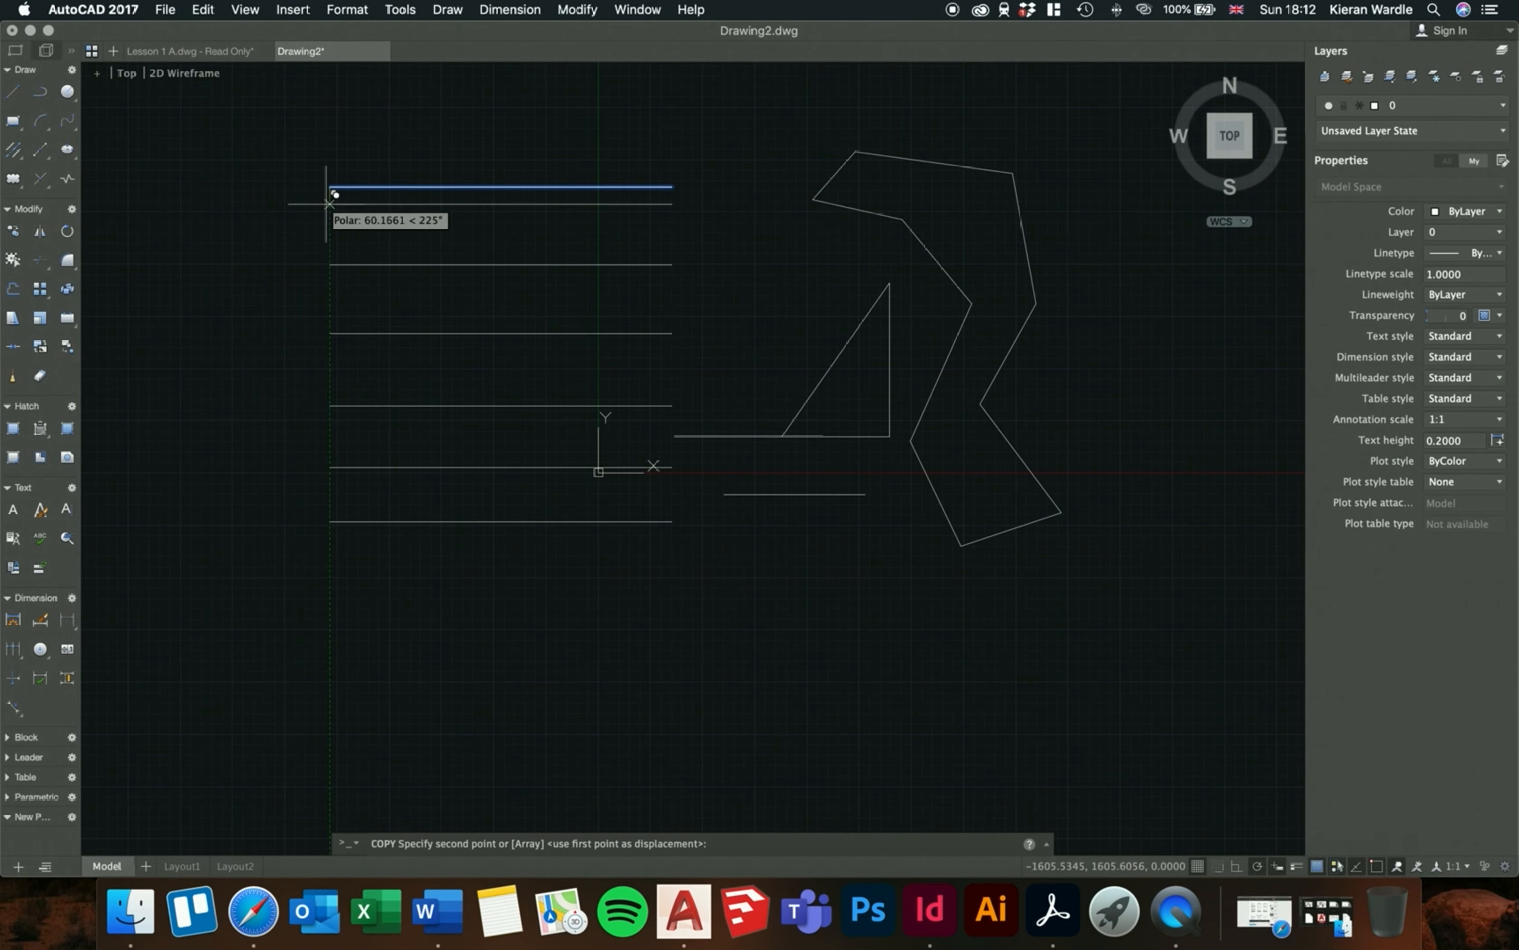
click(330, 203)
scroll(328, 210, up, 1)
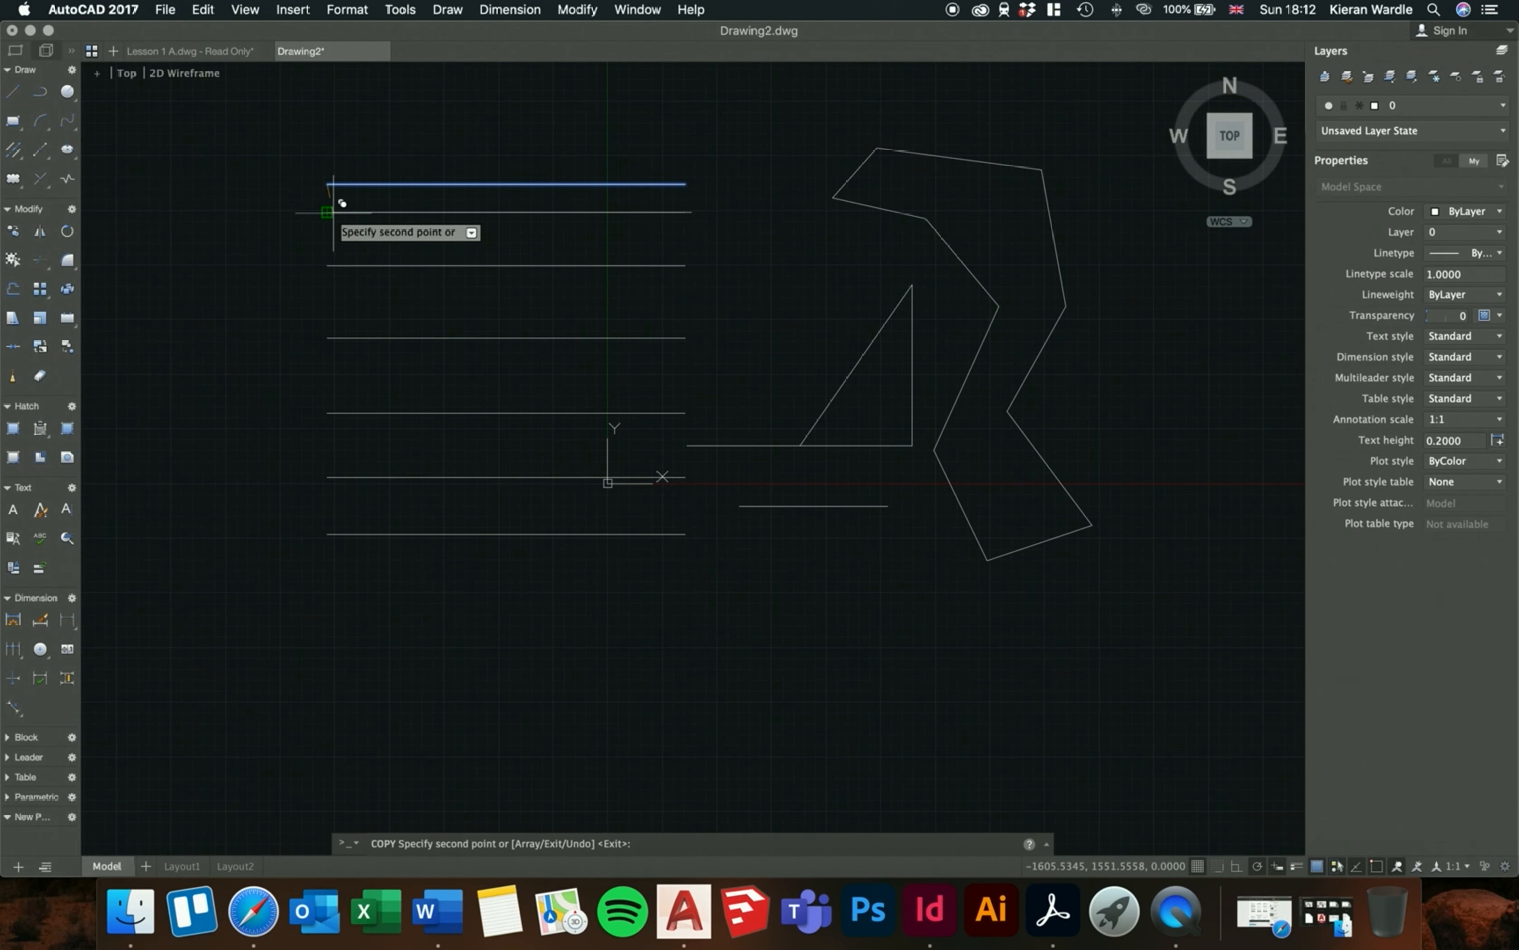
key(Return)
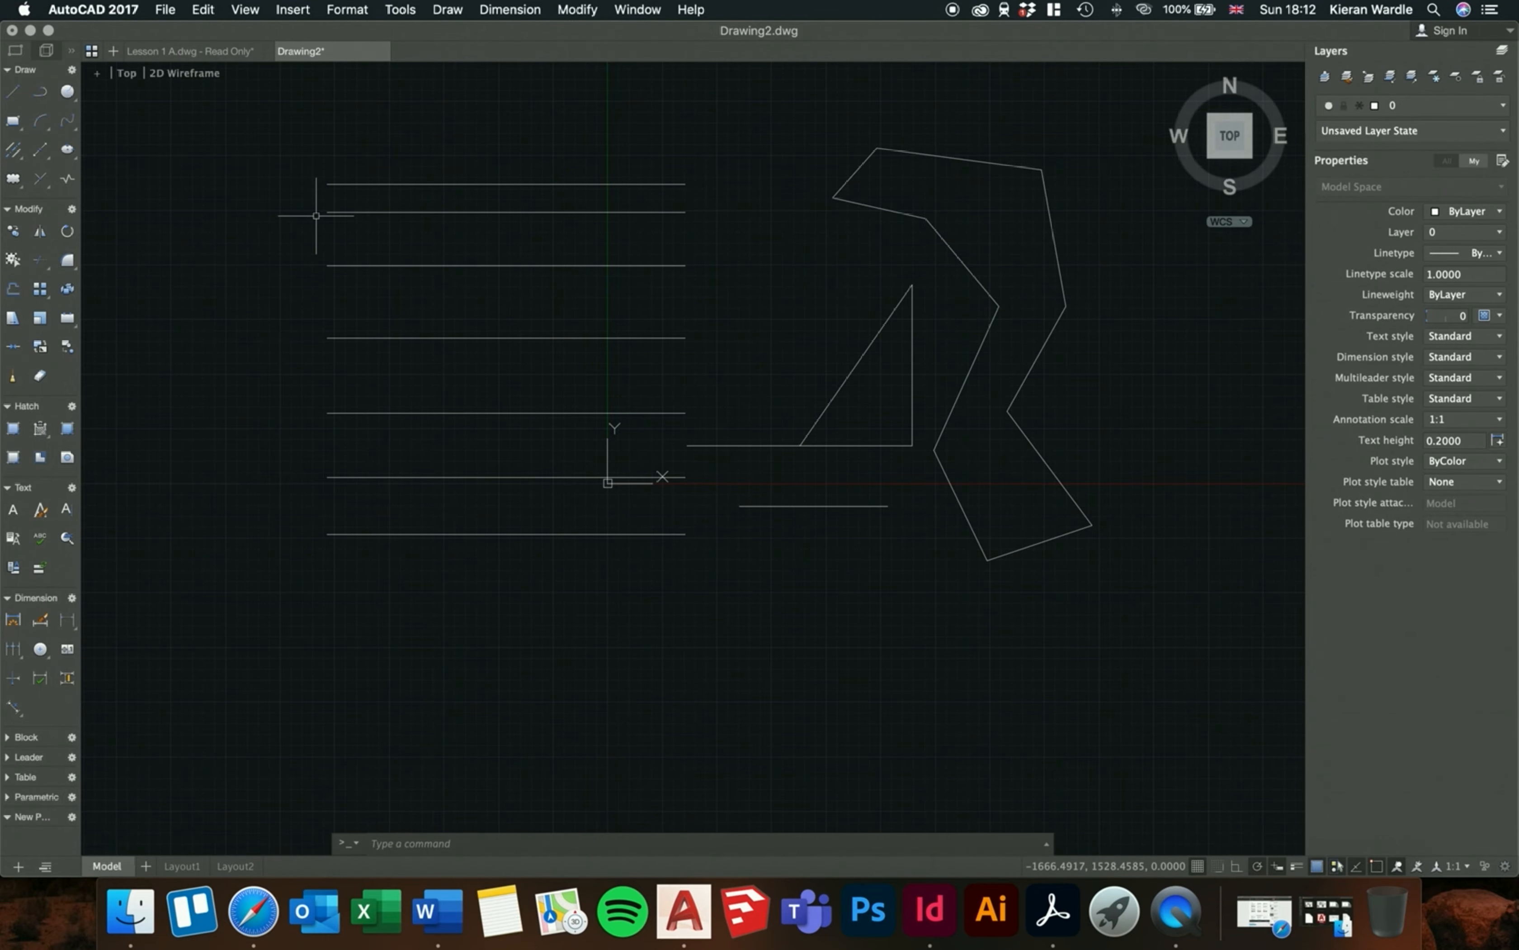
scroll(317, 215, up, 1)
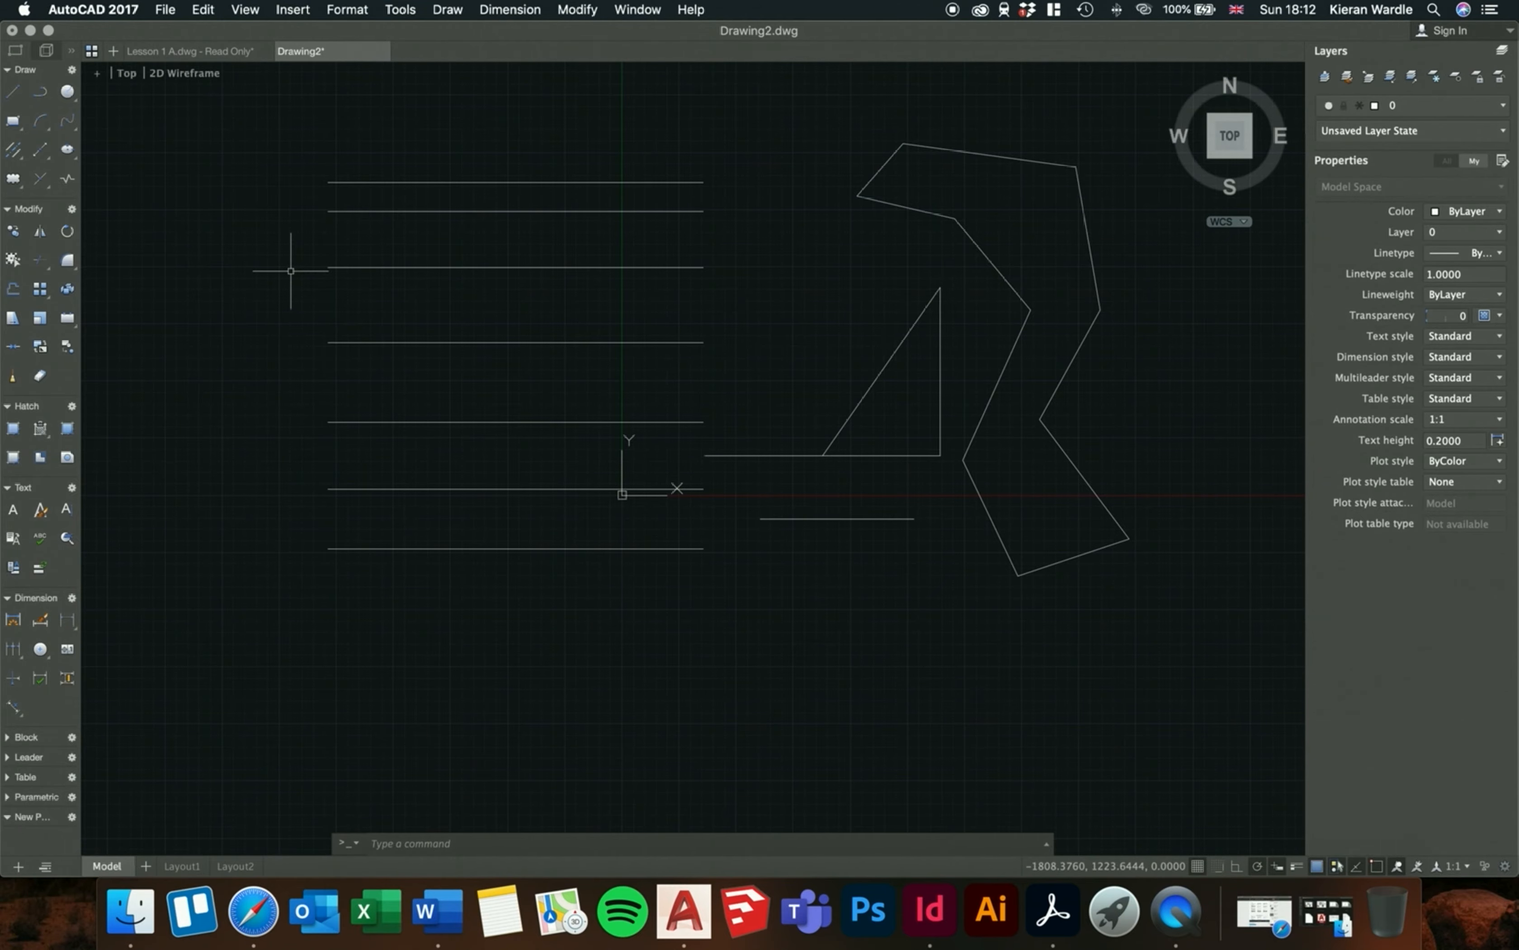
scroll(291, 263, down, 2)
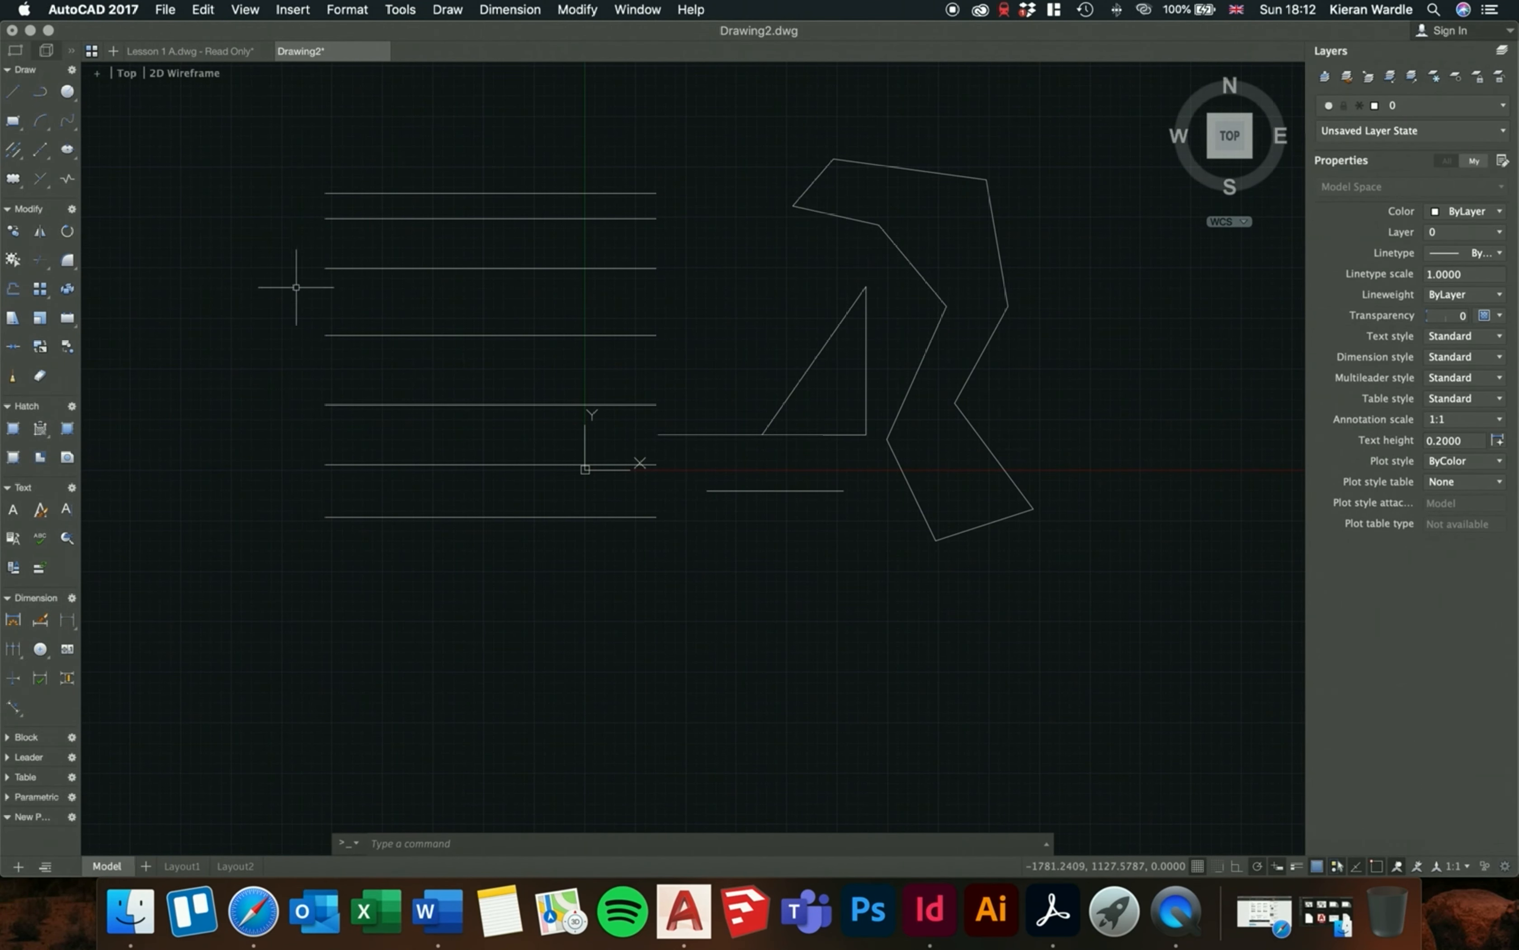
scroll(449, 554, up, 1)
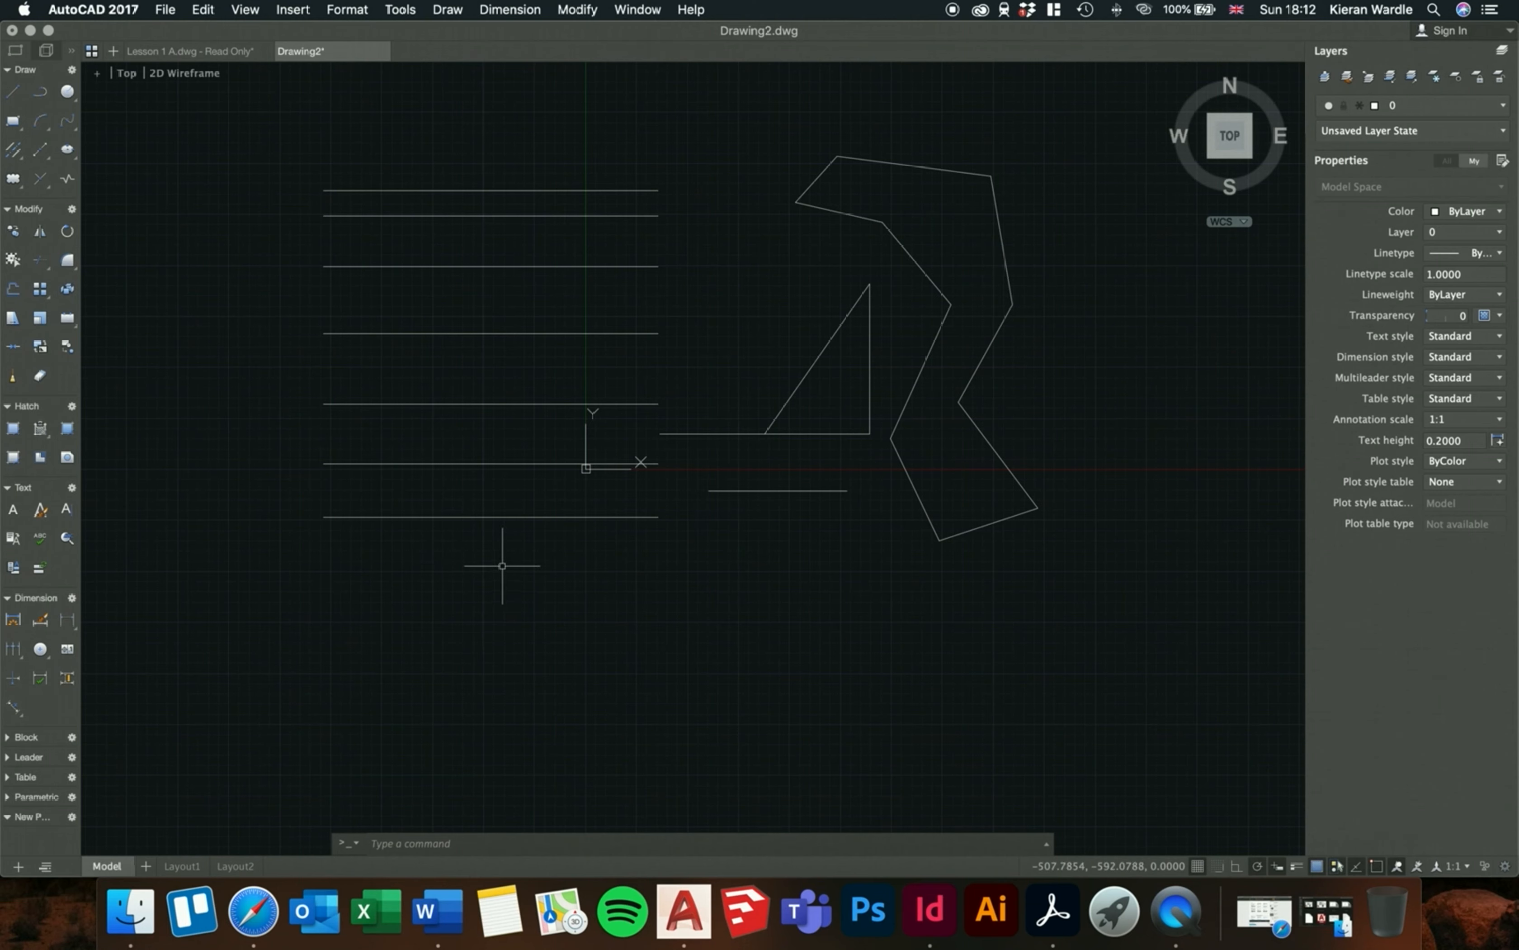
scroll(672, 584, down, 2)
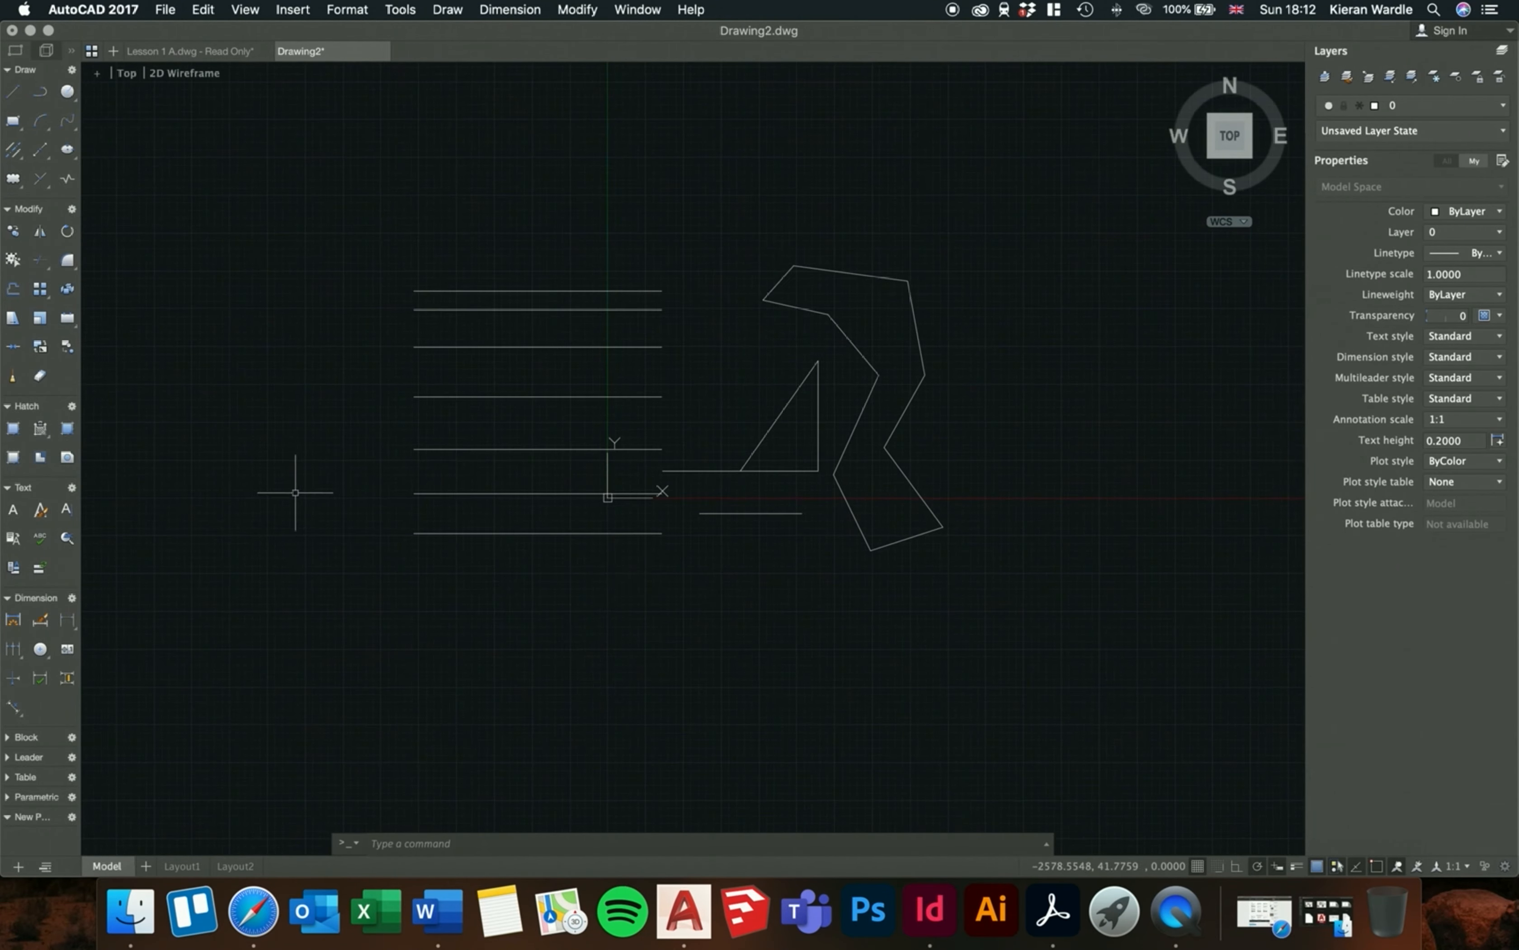
scroll(301, 496, up, 3)
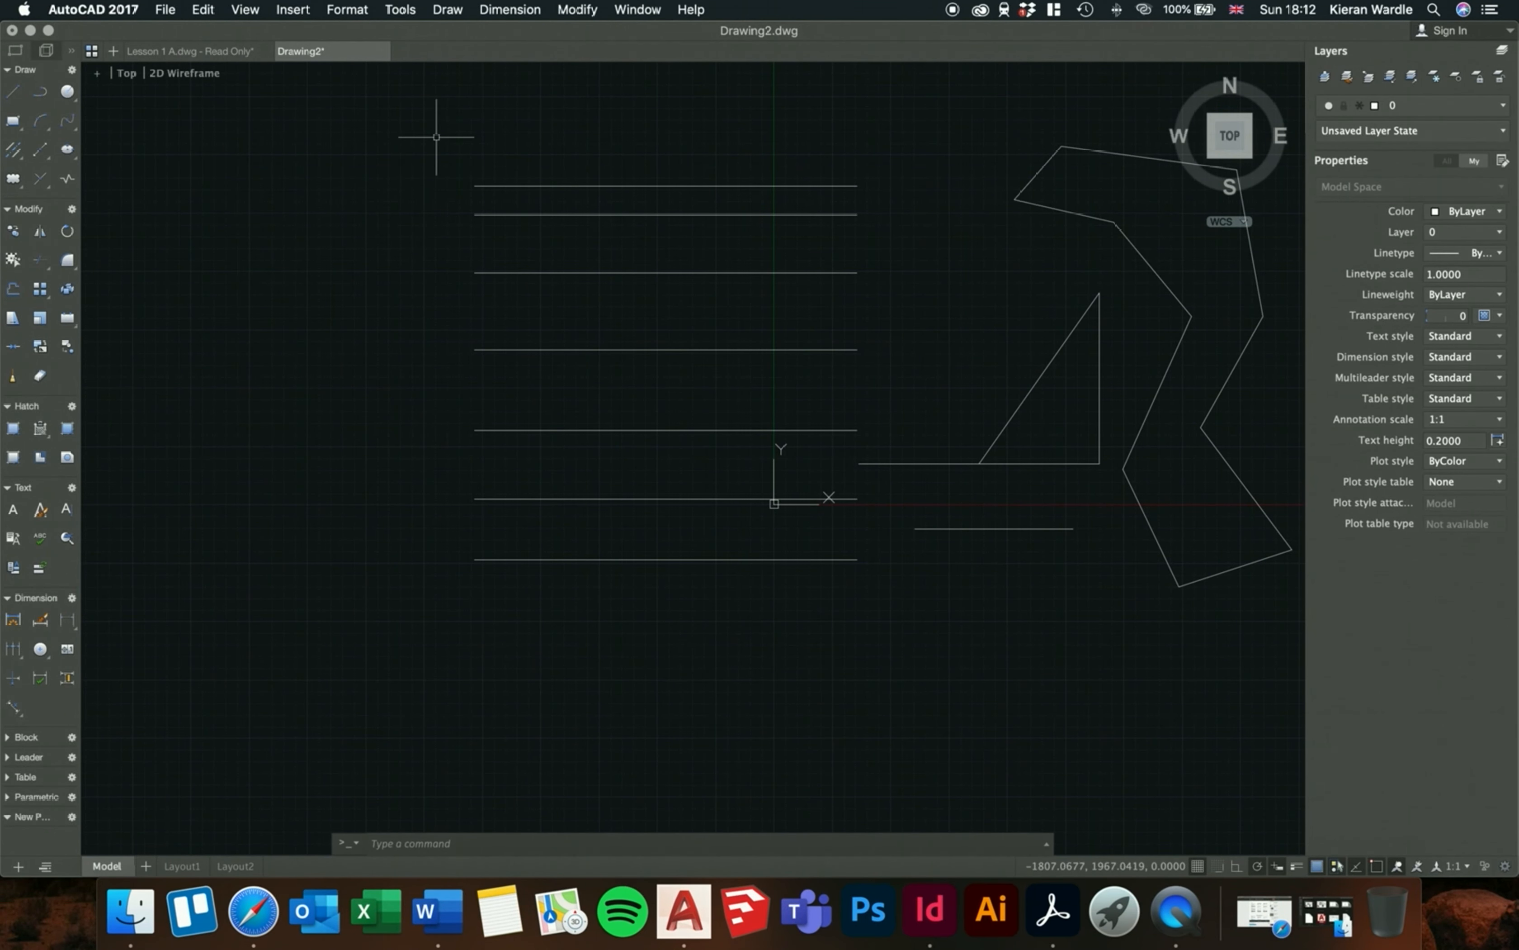
- Select all seven horizontal lines with a crossing window and mirror them across a vertical axis to their left, keeping the source lines
click(695, 606)
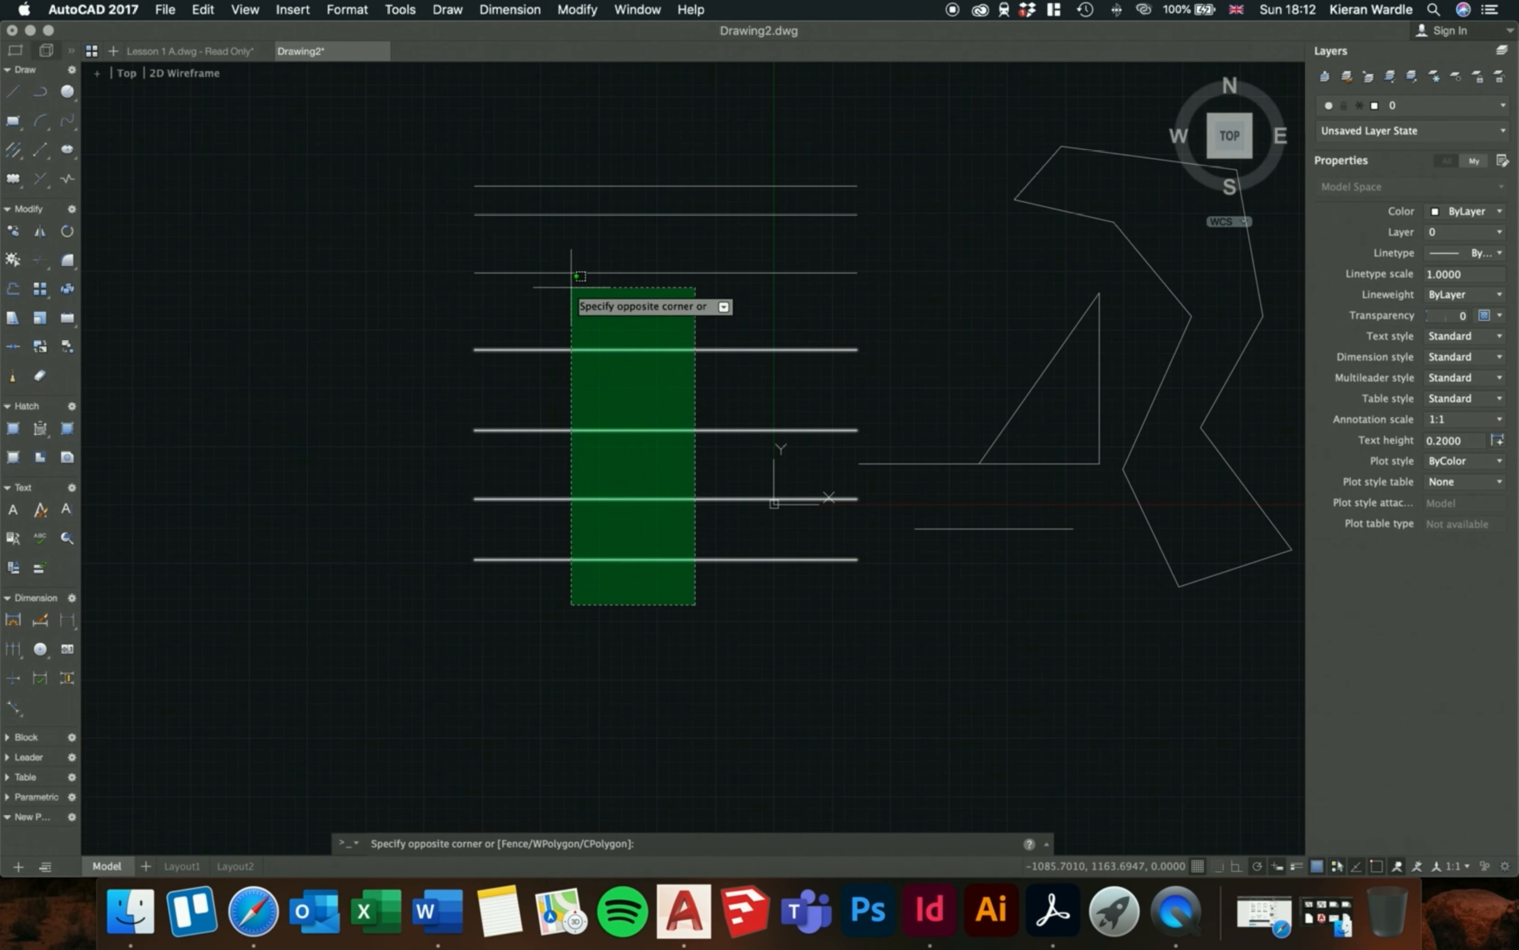
click(552, 170)
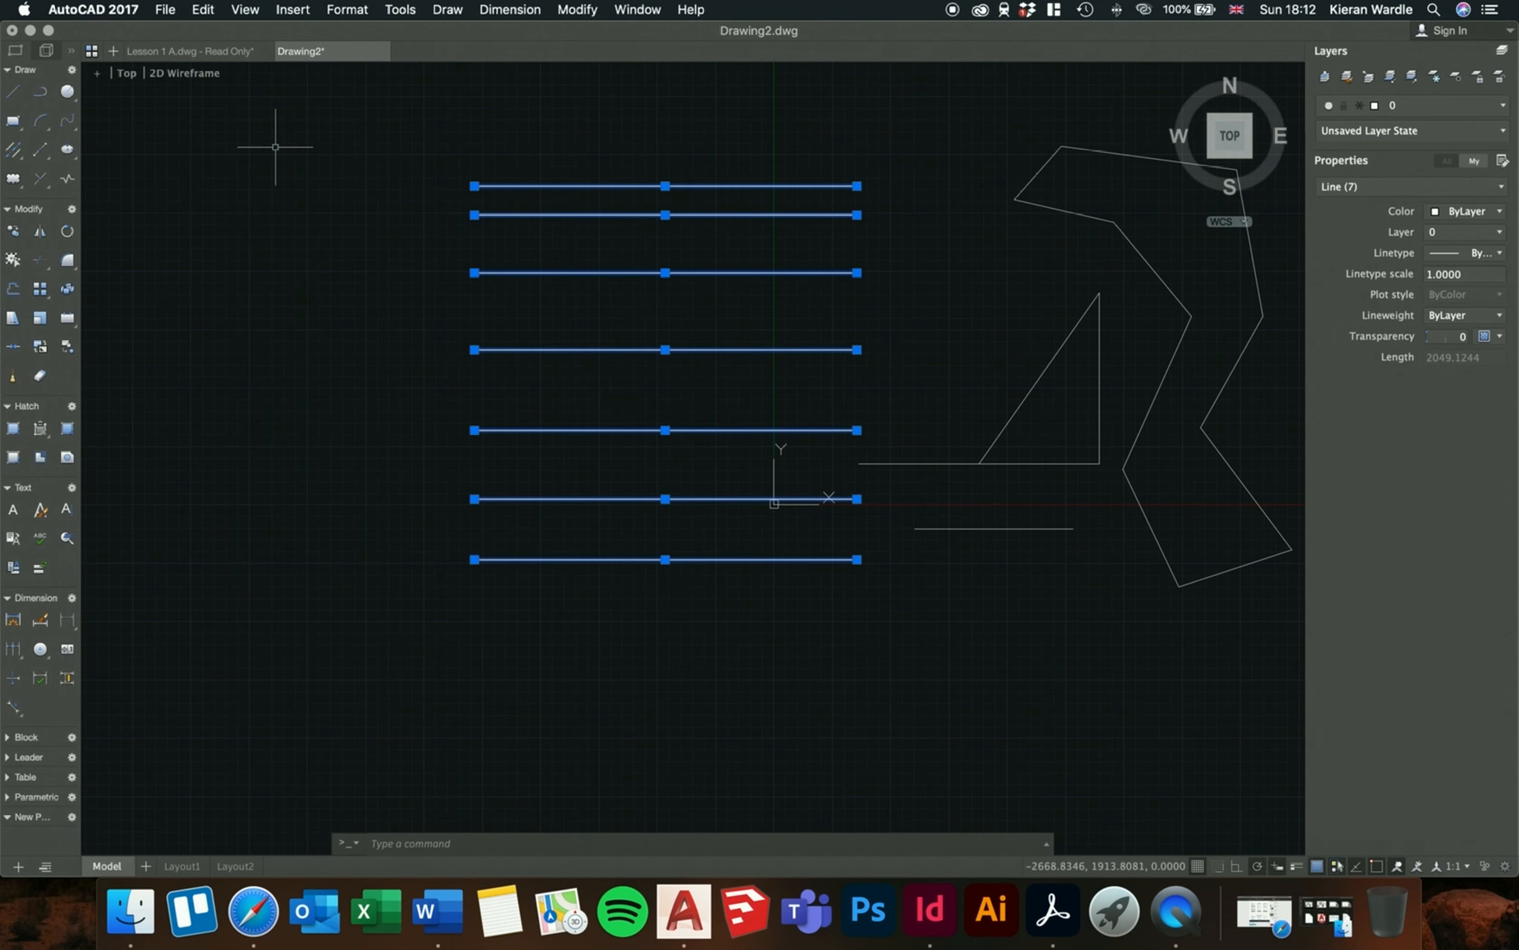
click(40, 234)
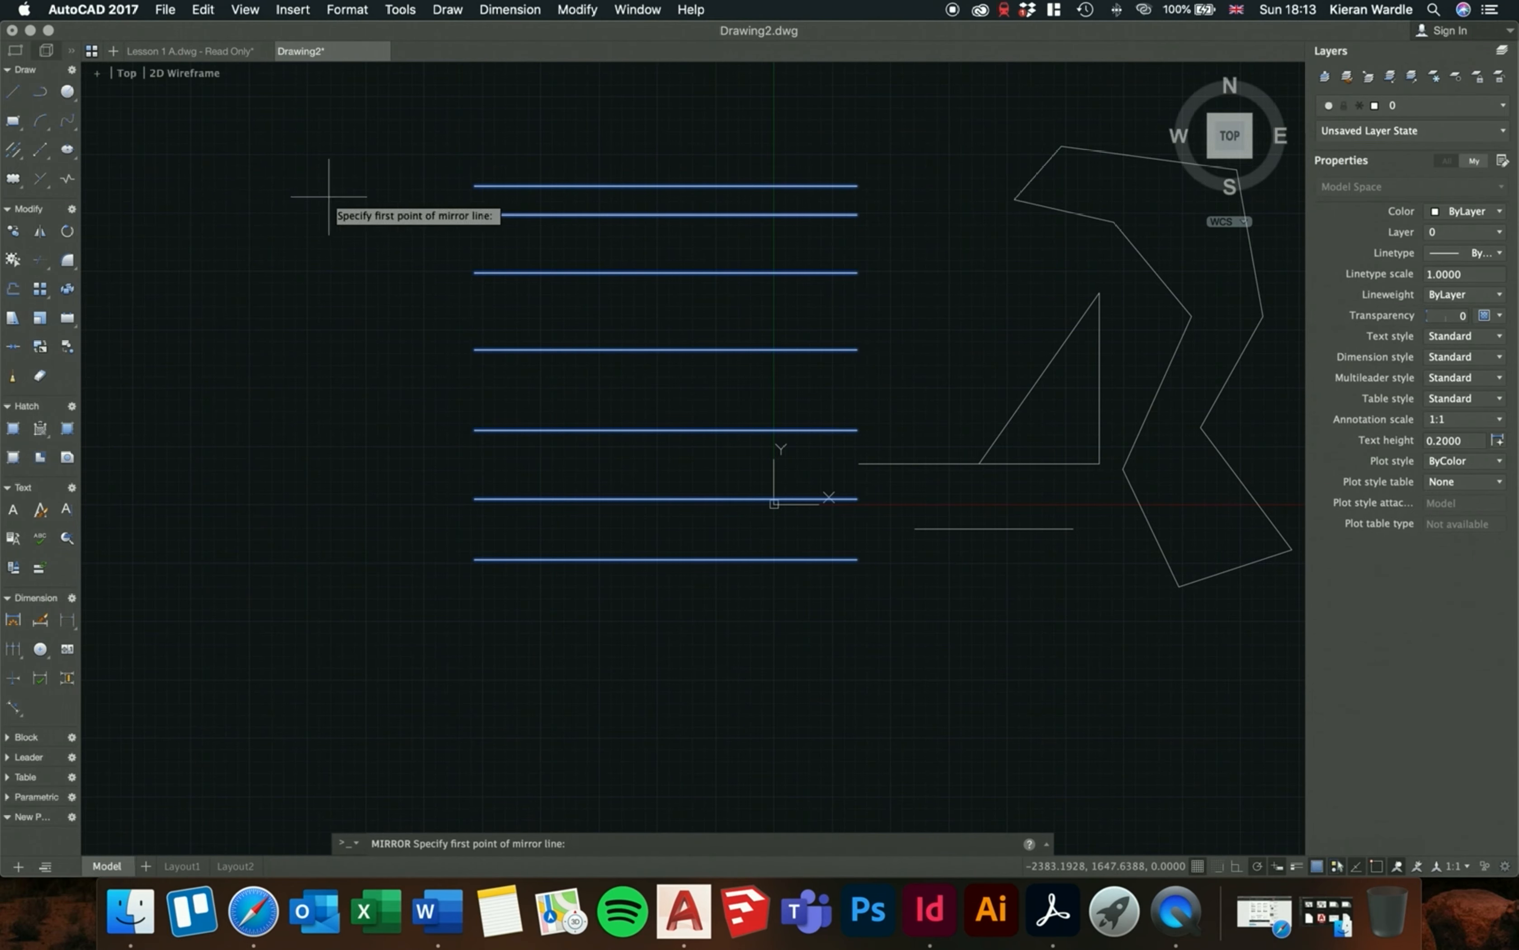
scroll(330, 197, up, 1)
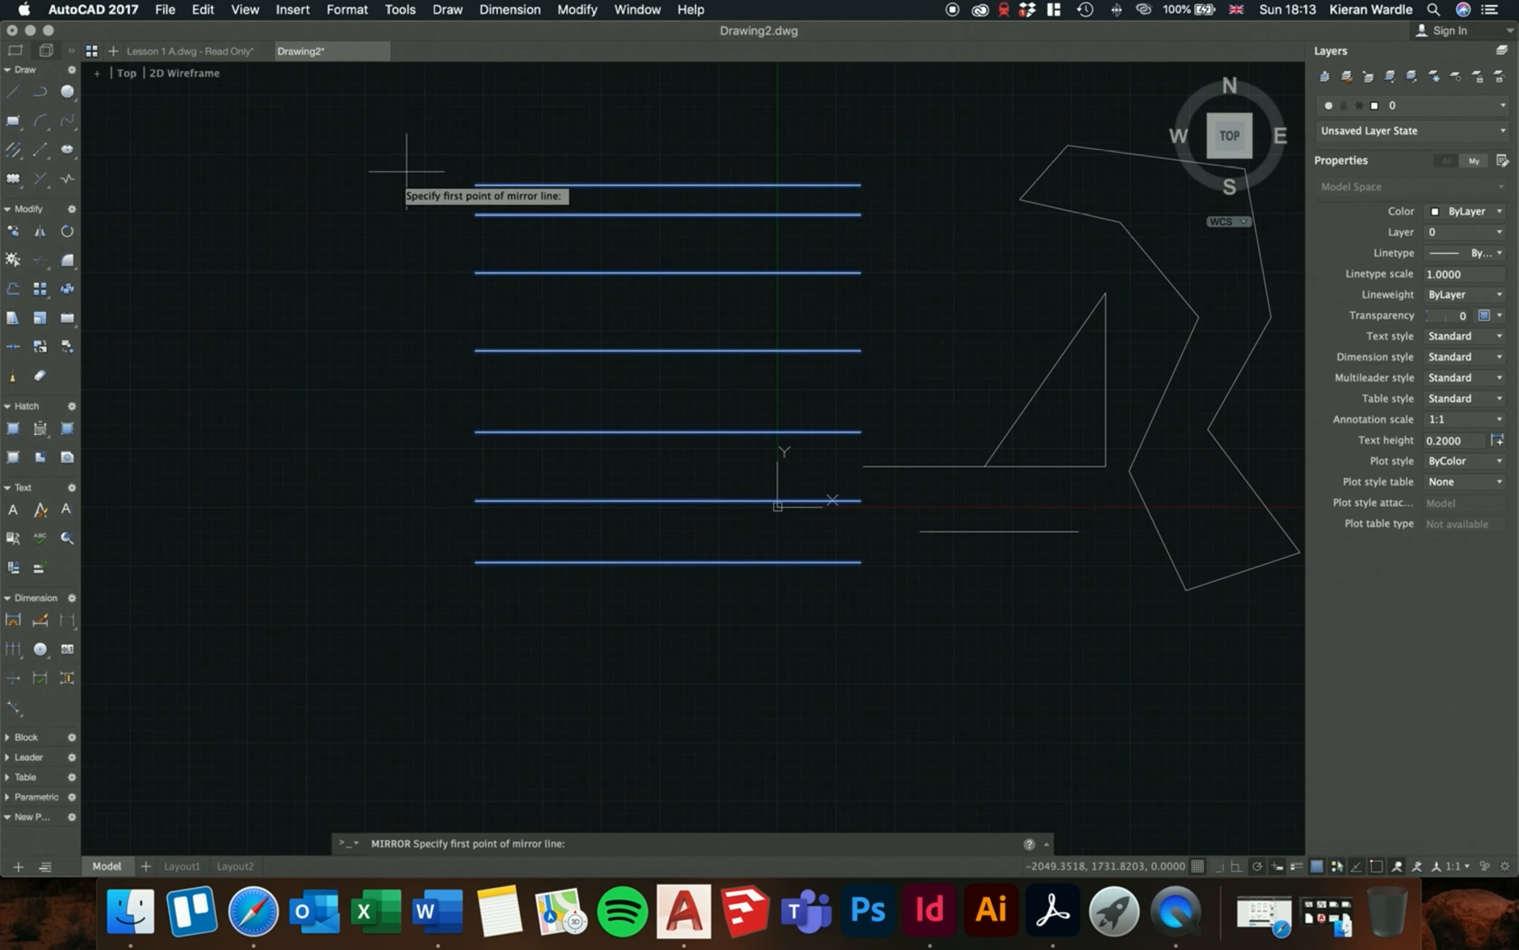
click(436, 109)
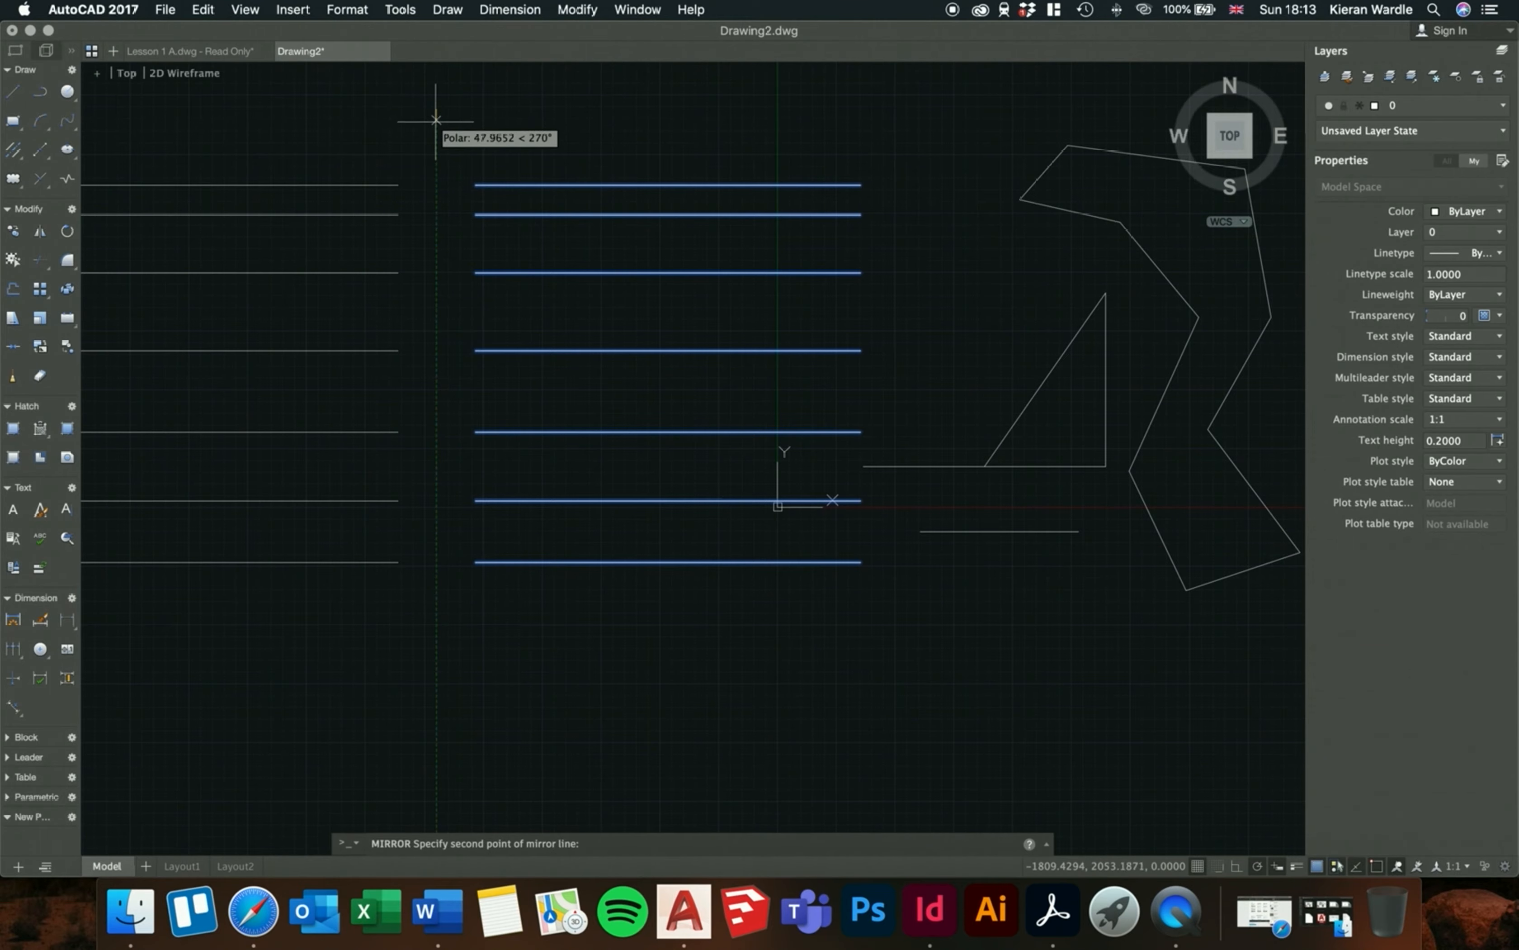
scroll(699, 496, down, 3)
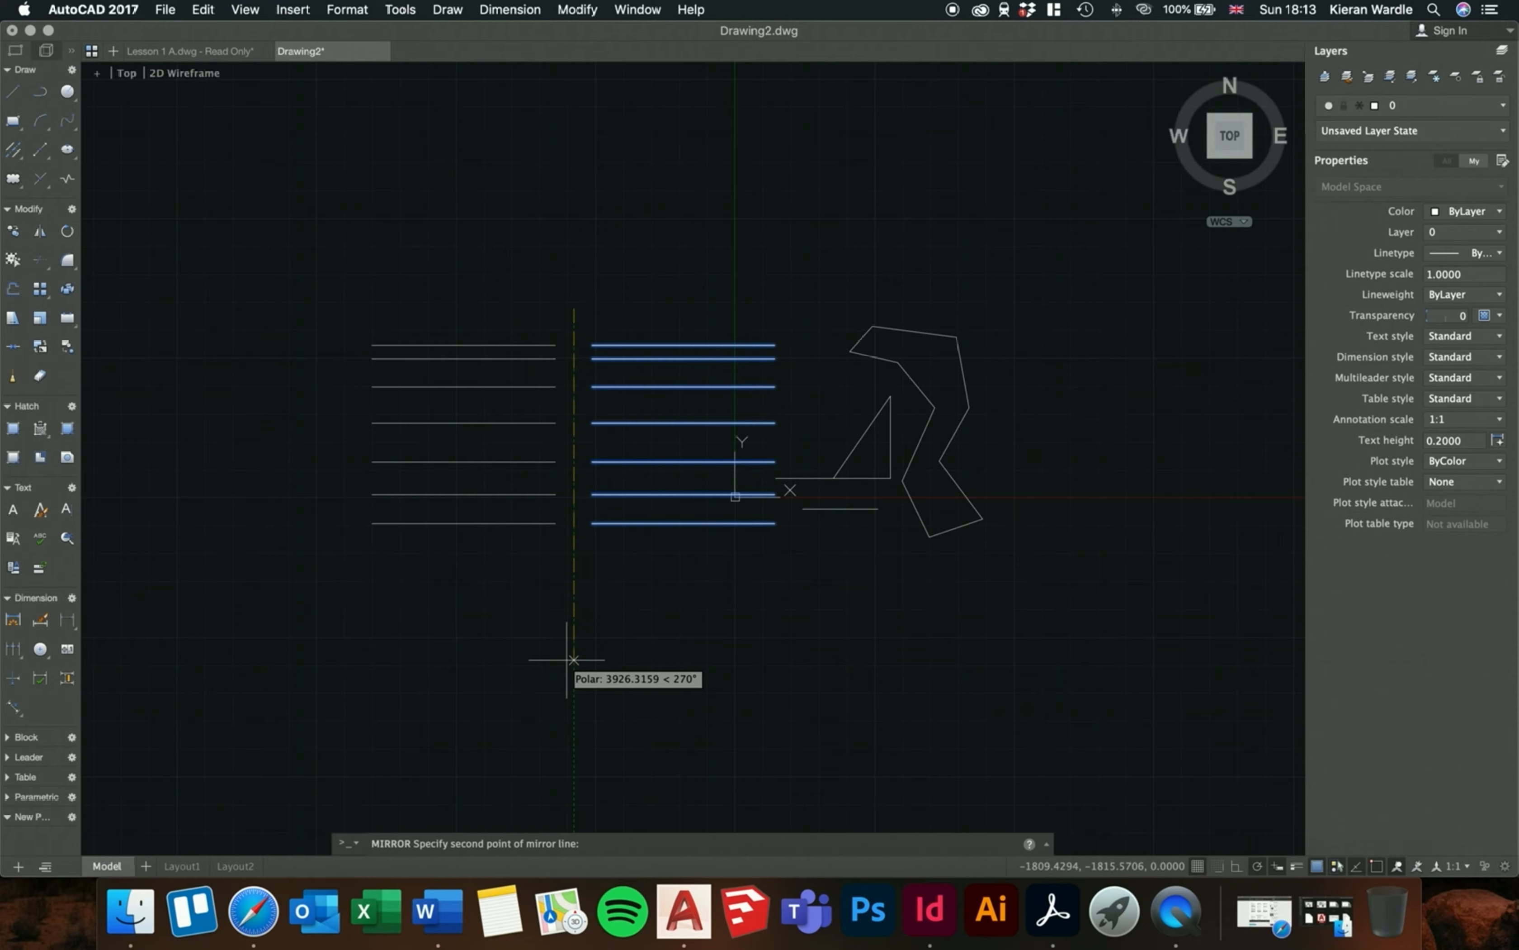
scroll(573, 660, up, 1)
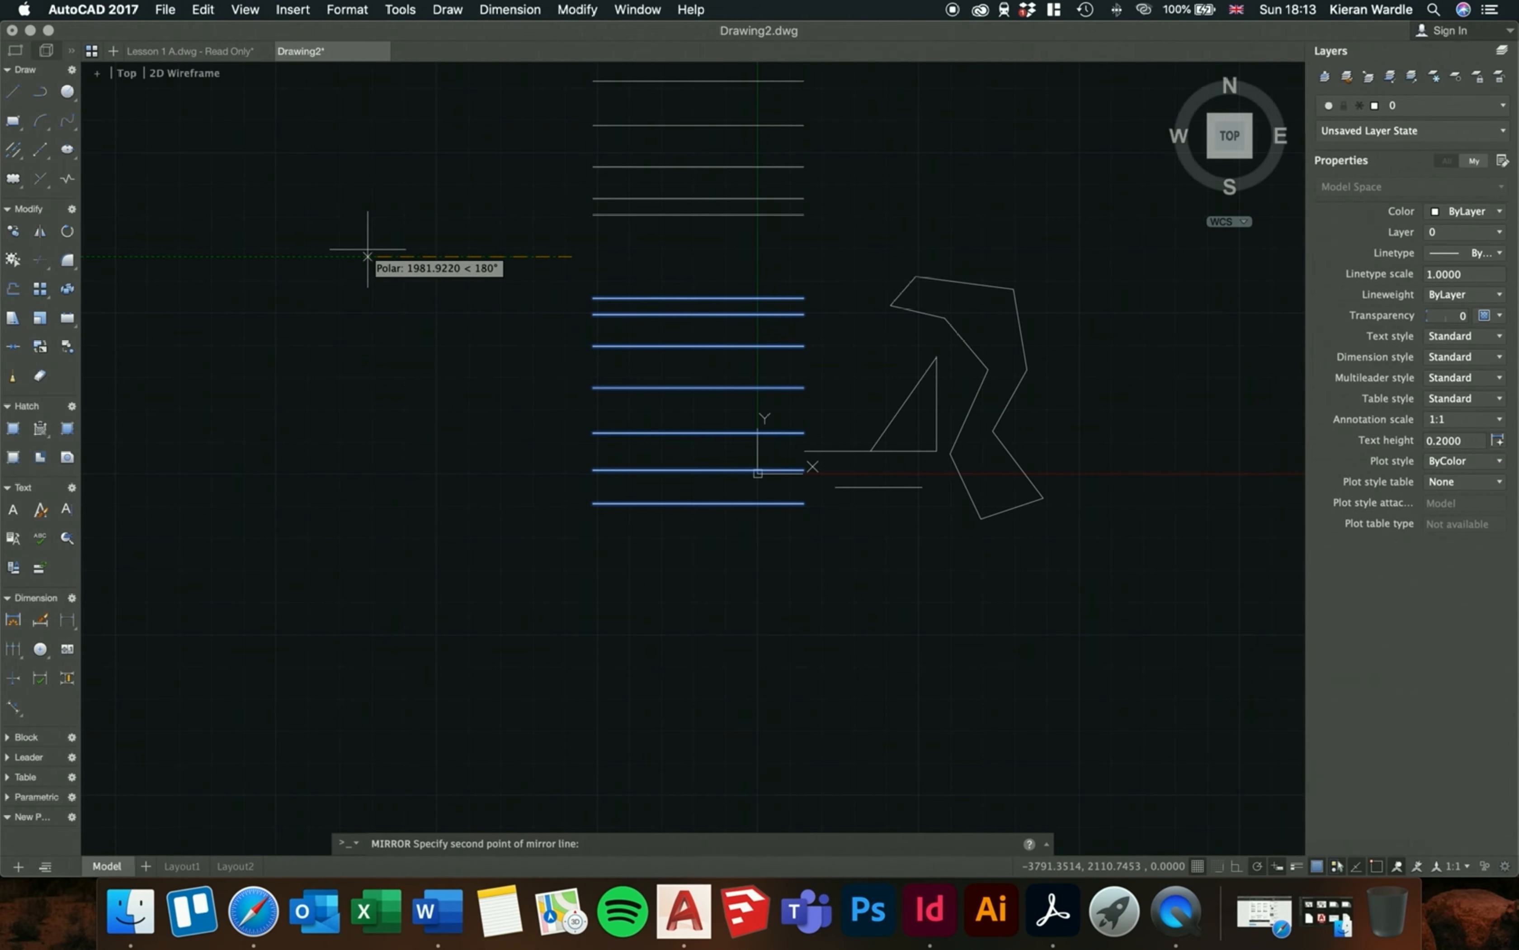
scroll(414, 539, down, 2)
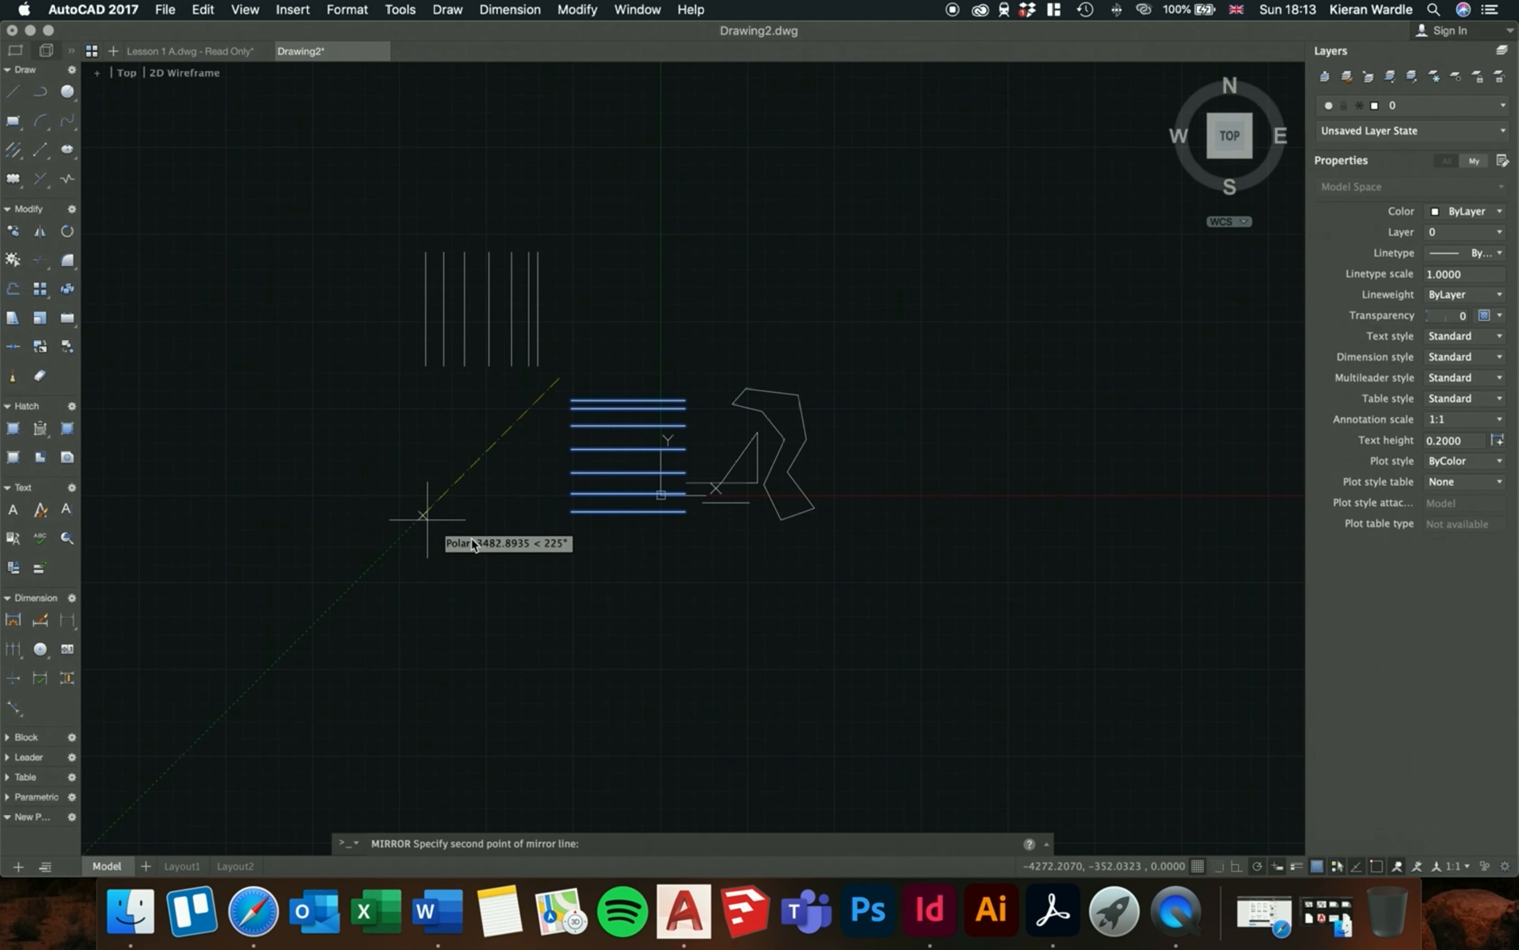
click(559, 565)
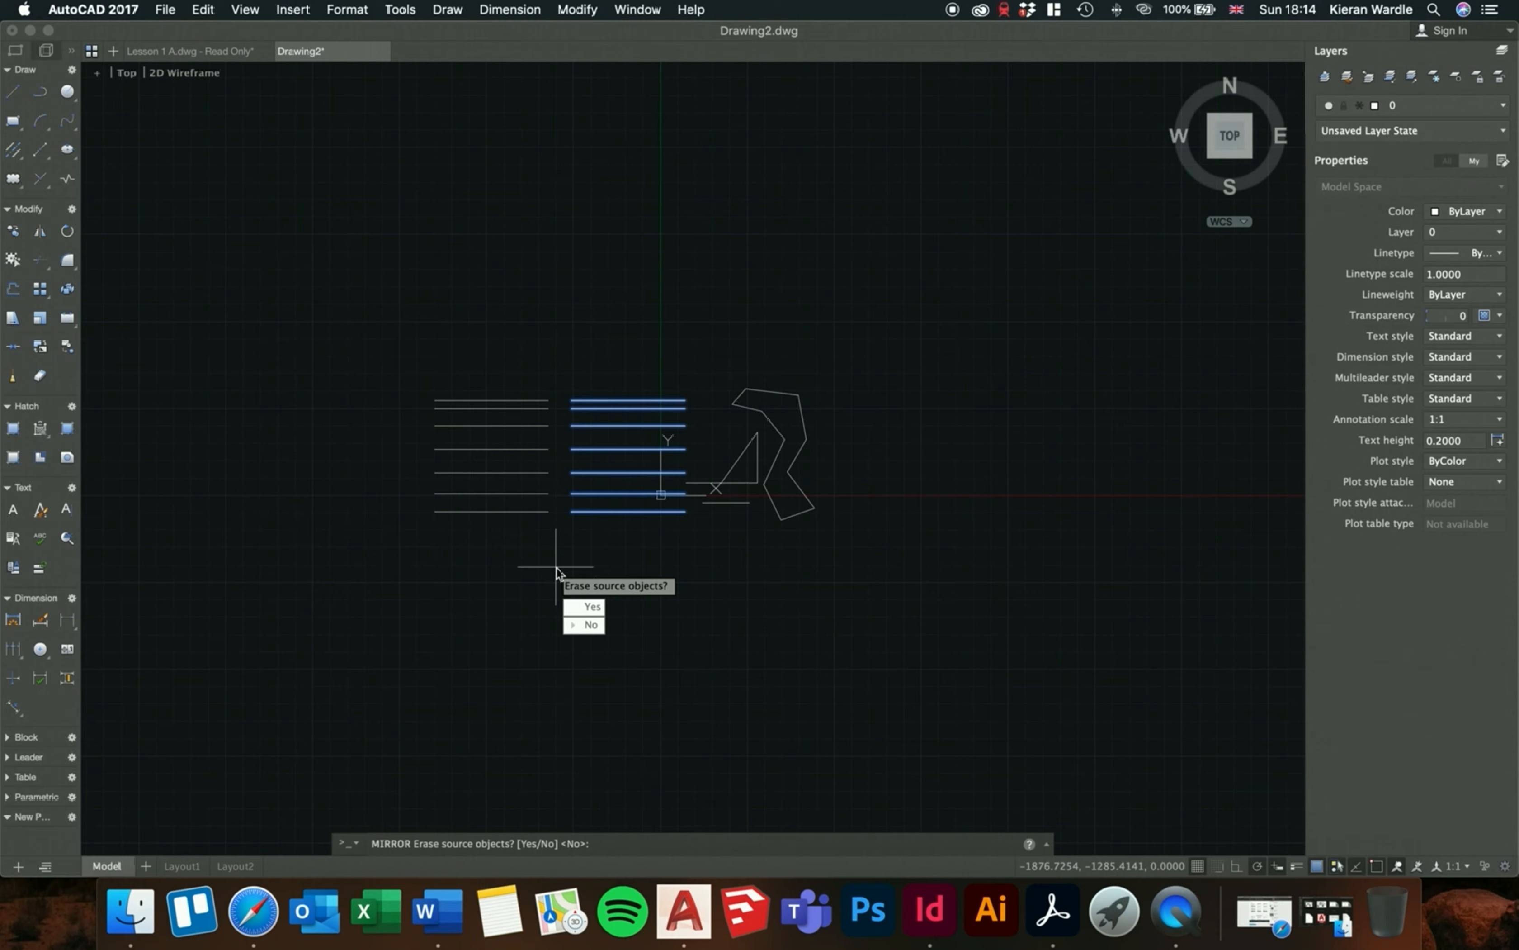
text(n)
key(Return)
- Select the seven mirrored lines on the left with a crossing window and delete them
scroll(555, 479, up, 4)
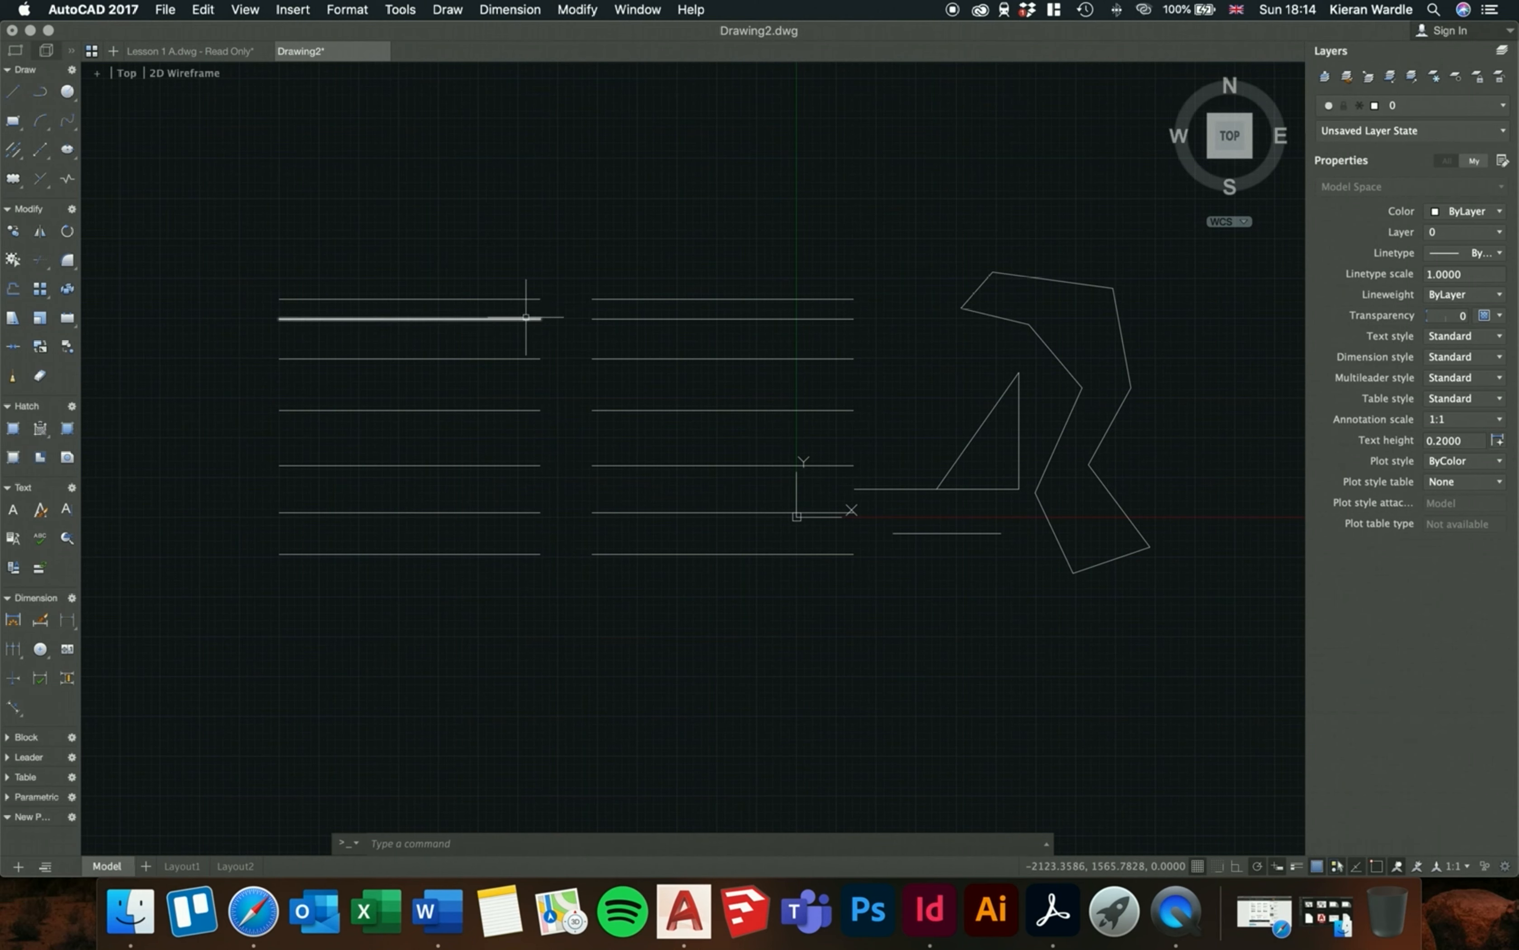
click(561, 574)
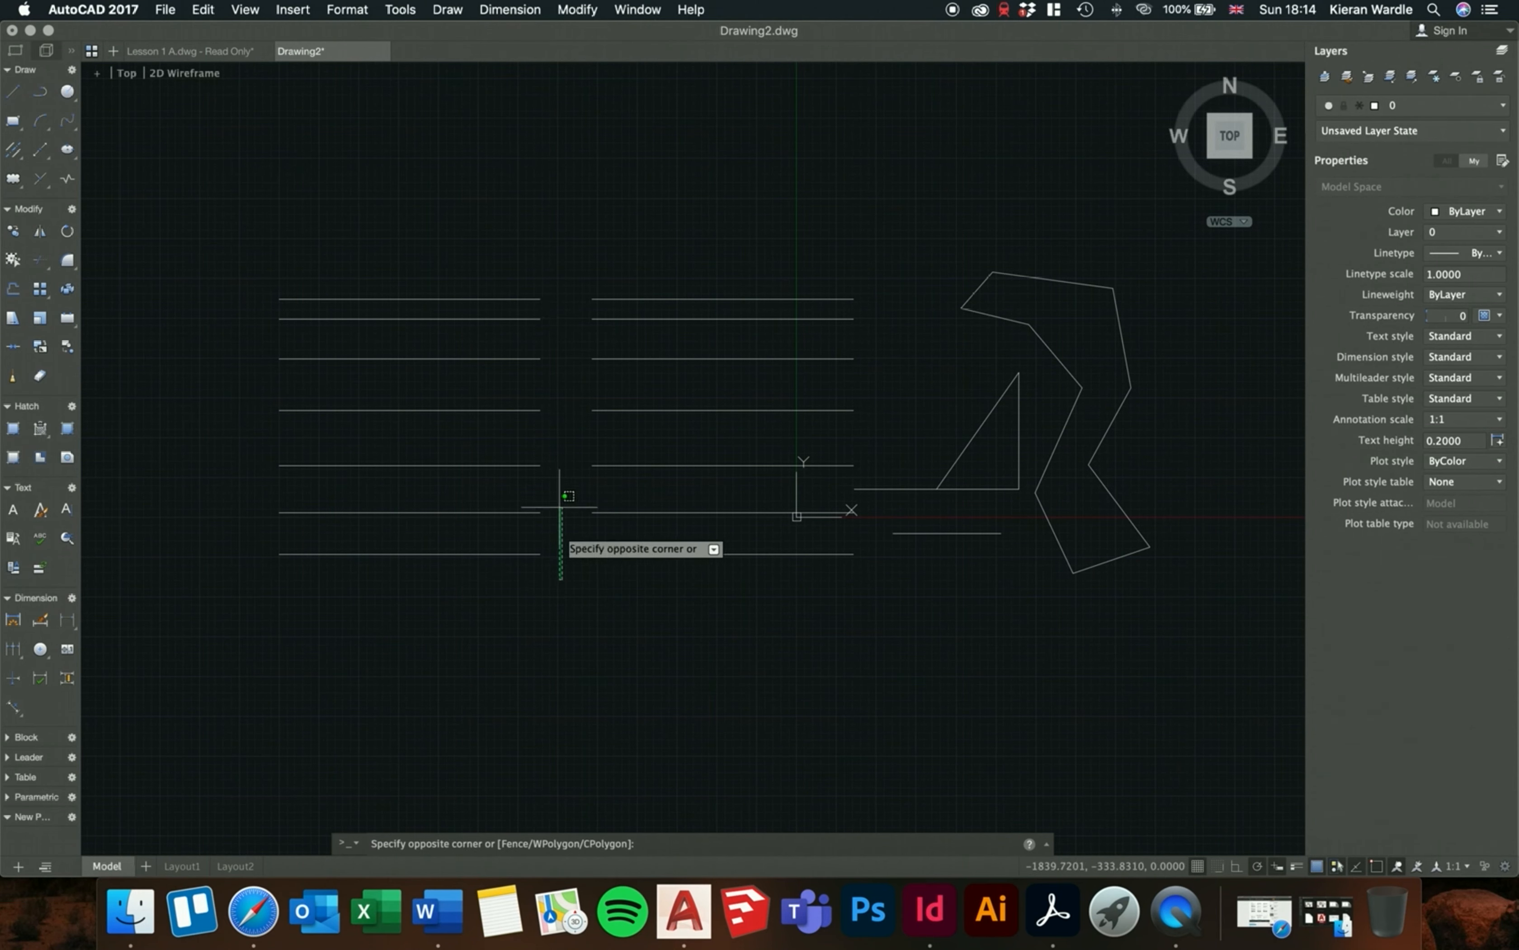
click(506, 257)
key(Delete)
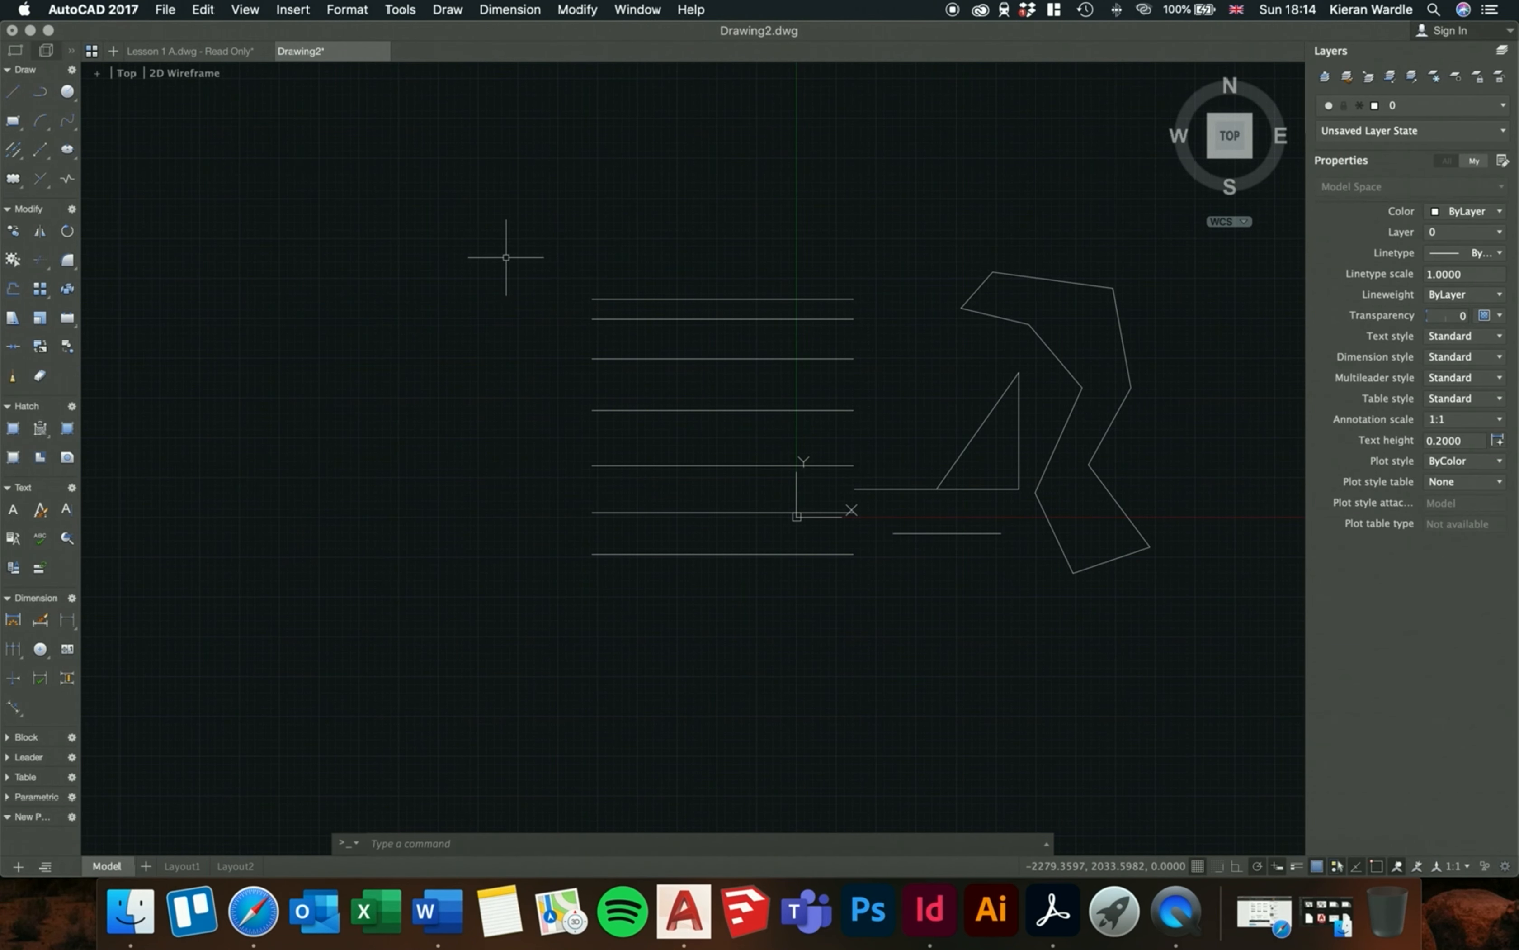
- Mirror all seven horizontal lines across a vertical axis to their left, erasing the source lines
click(531, 220)
click(859, 577)
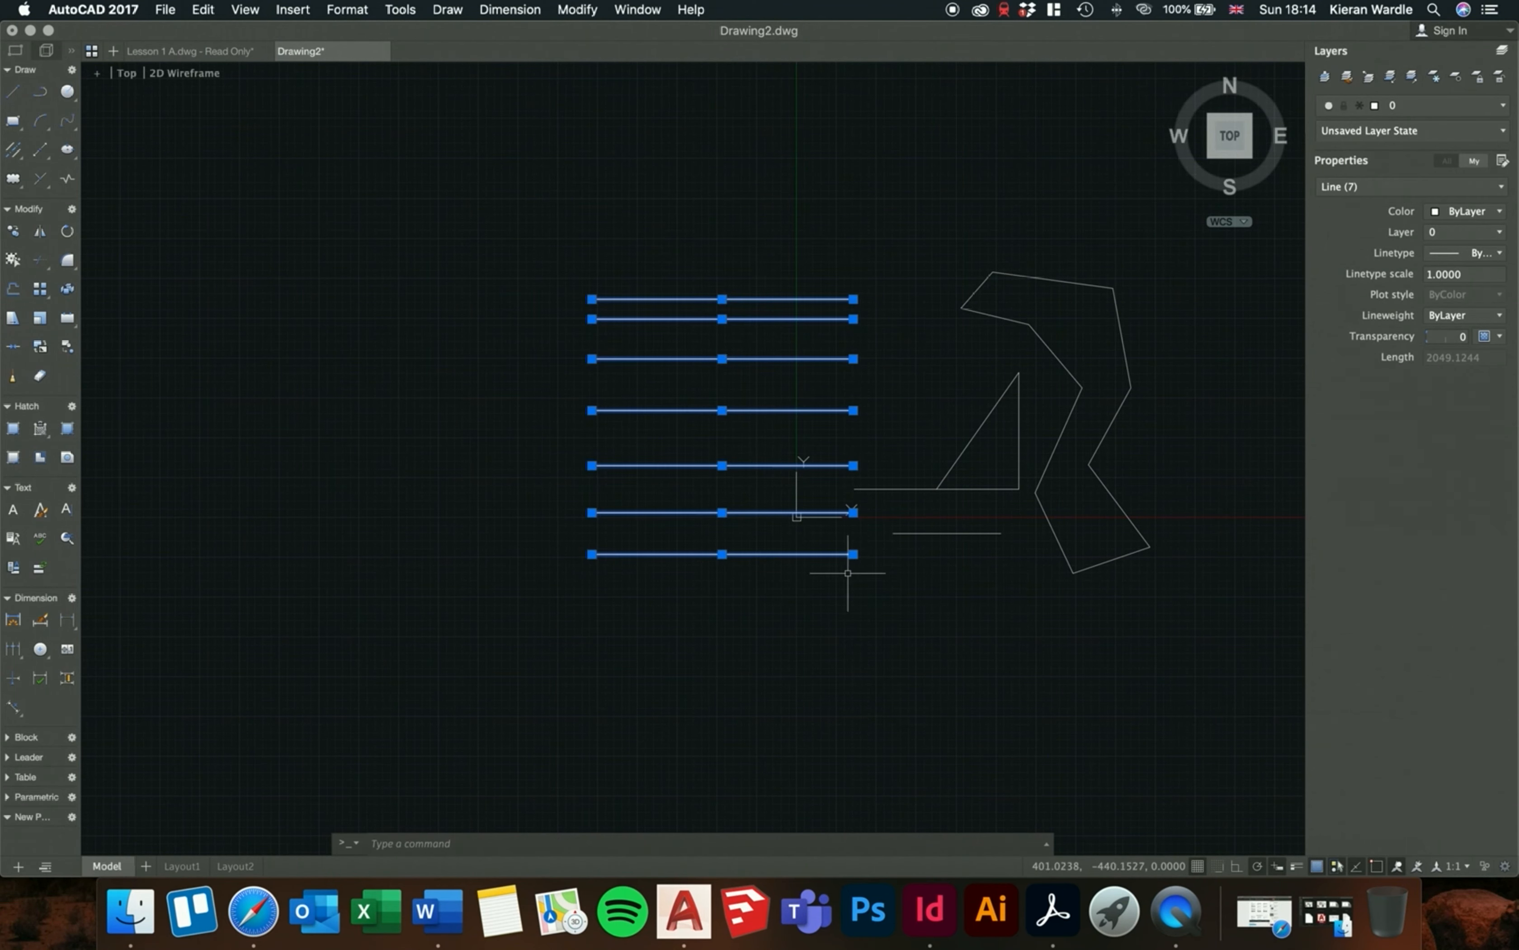
click(39, 234)
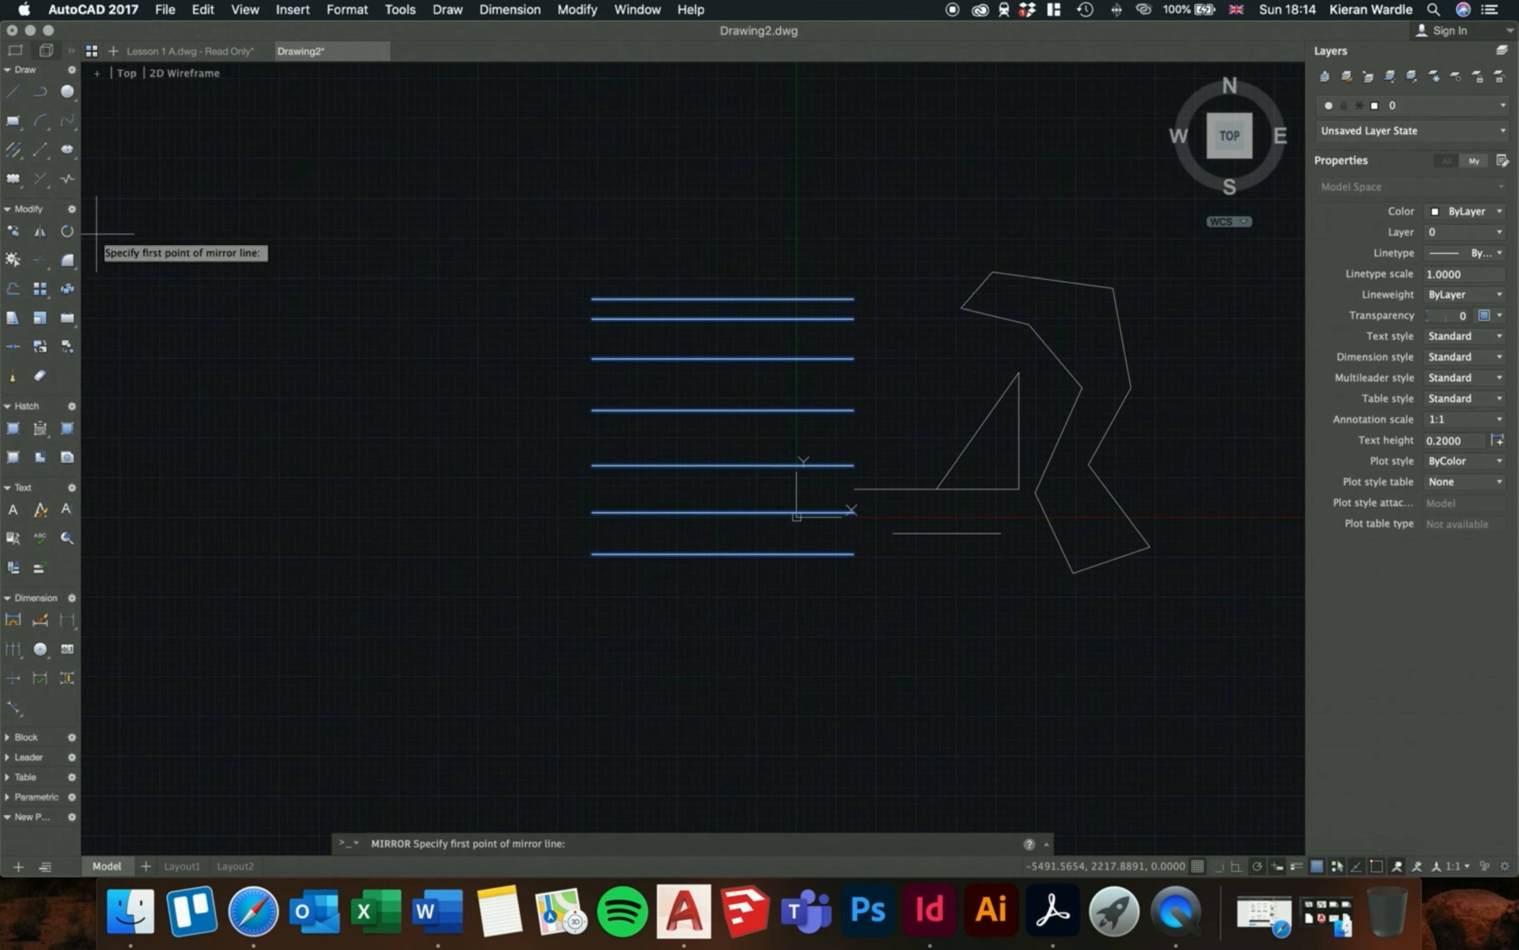
click(546, 242)
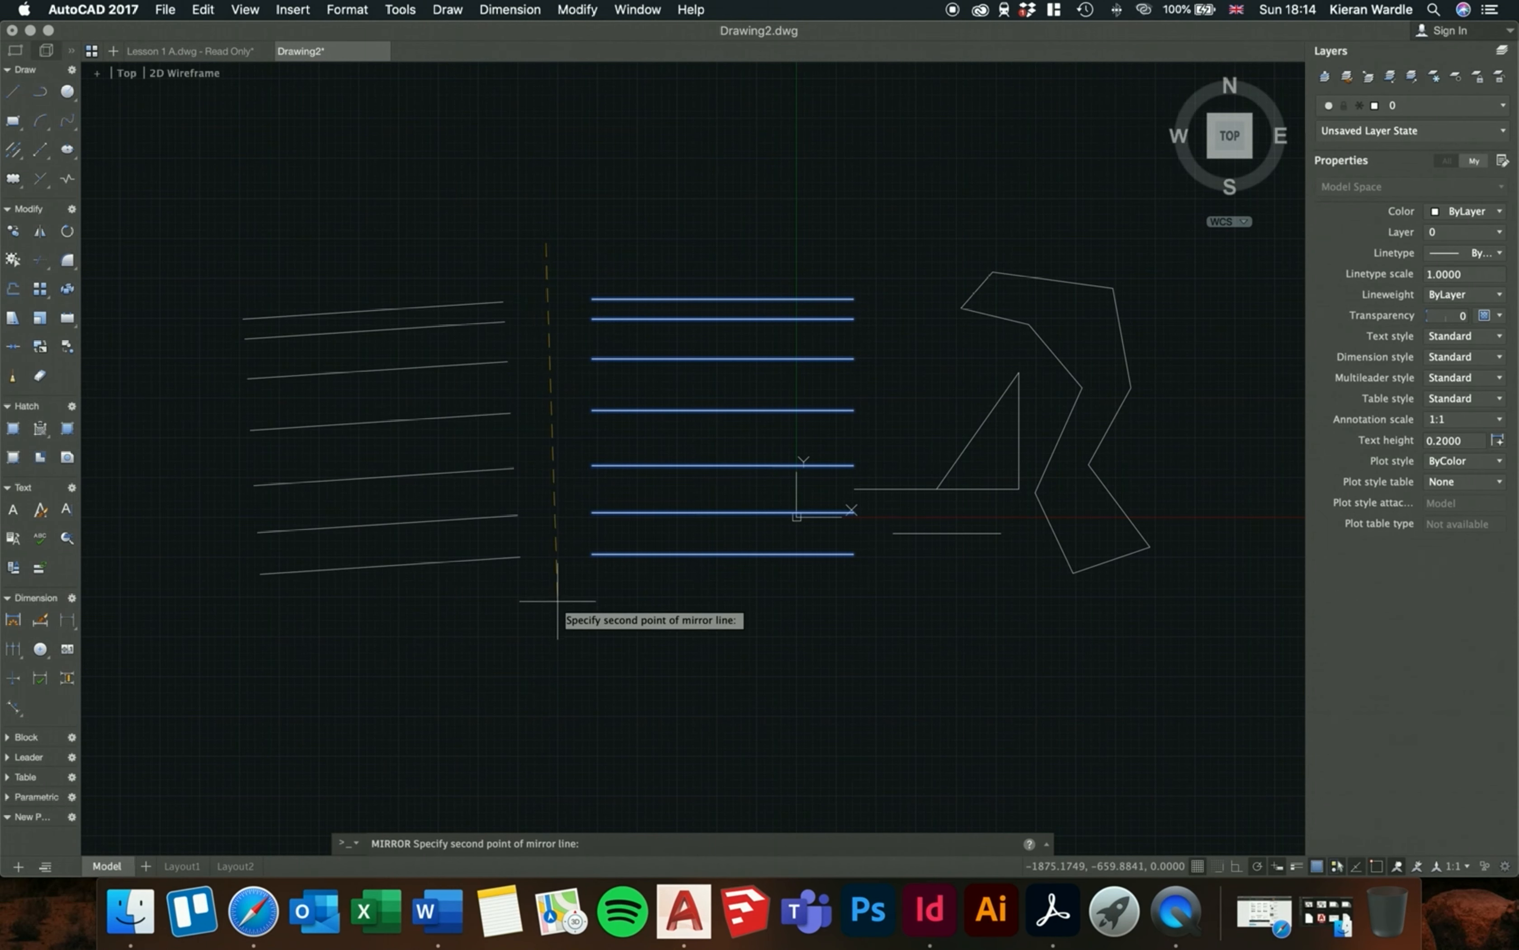
click(549, 614)
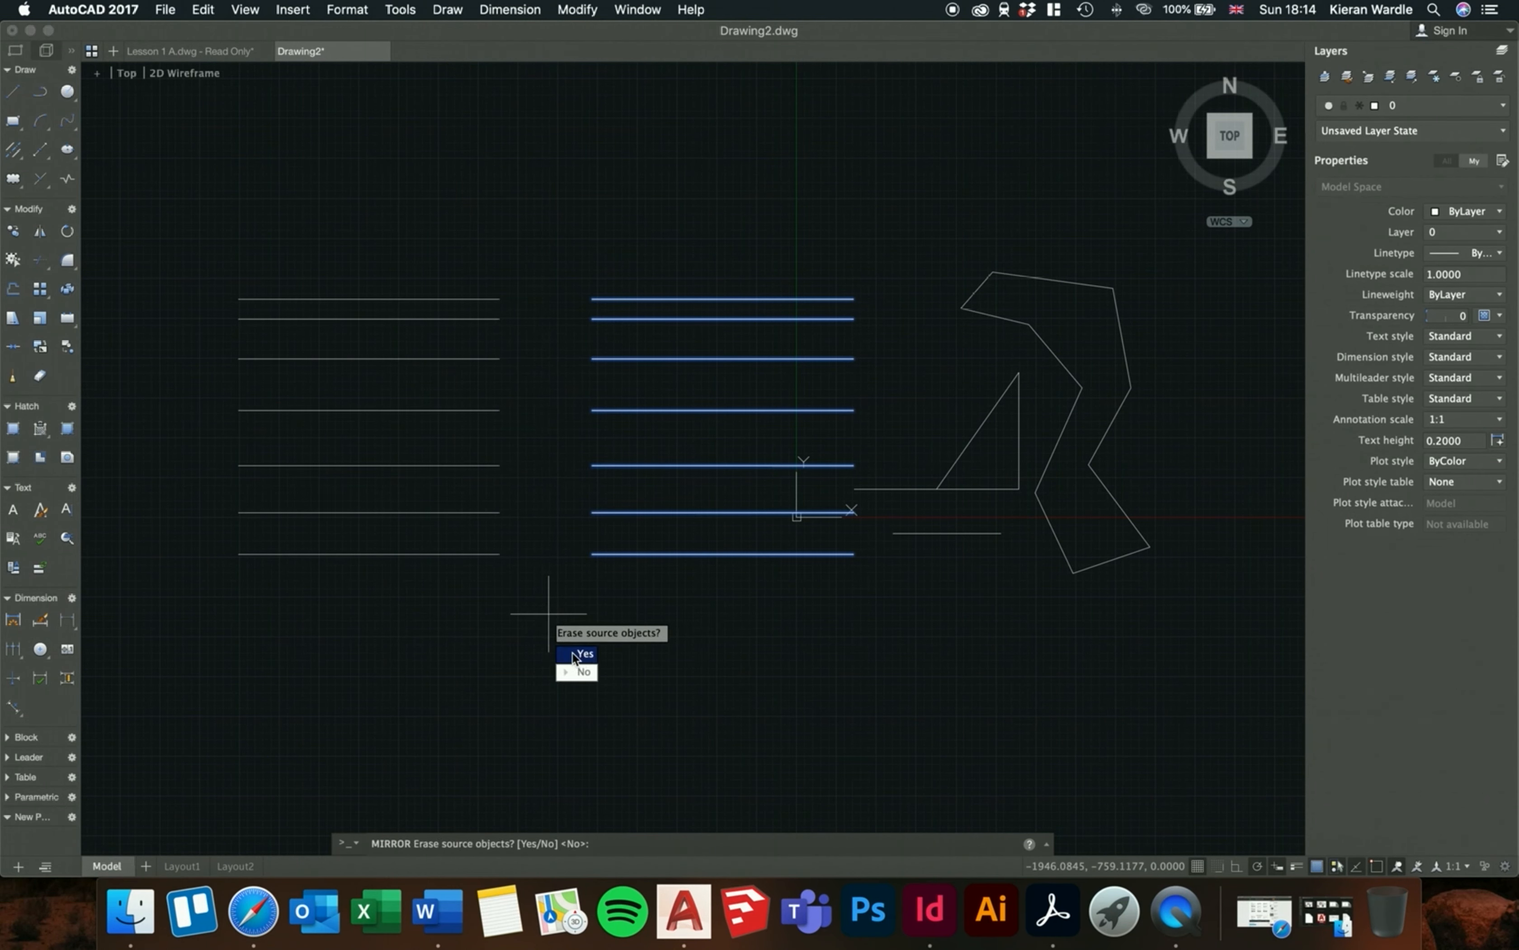
text(y)
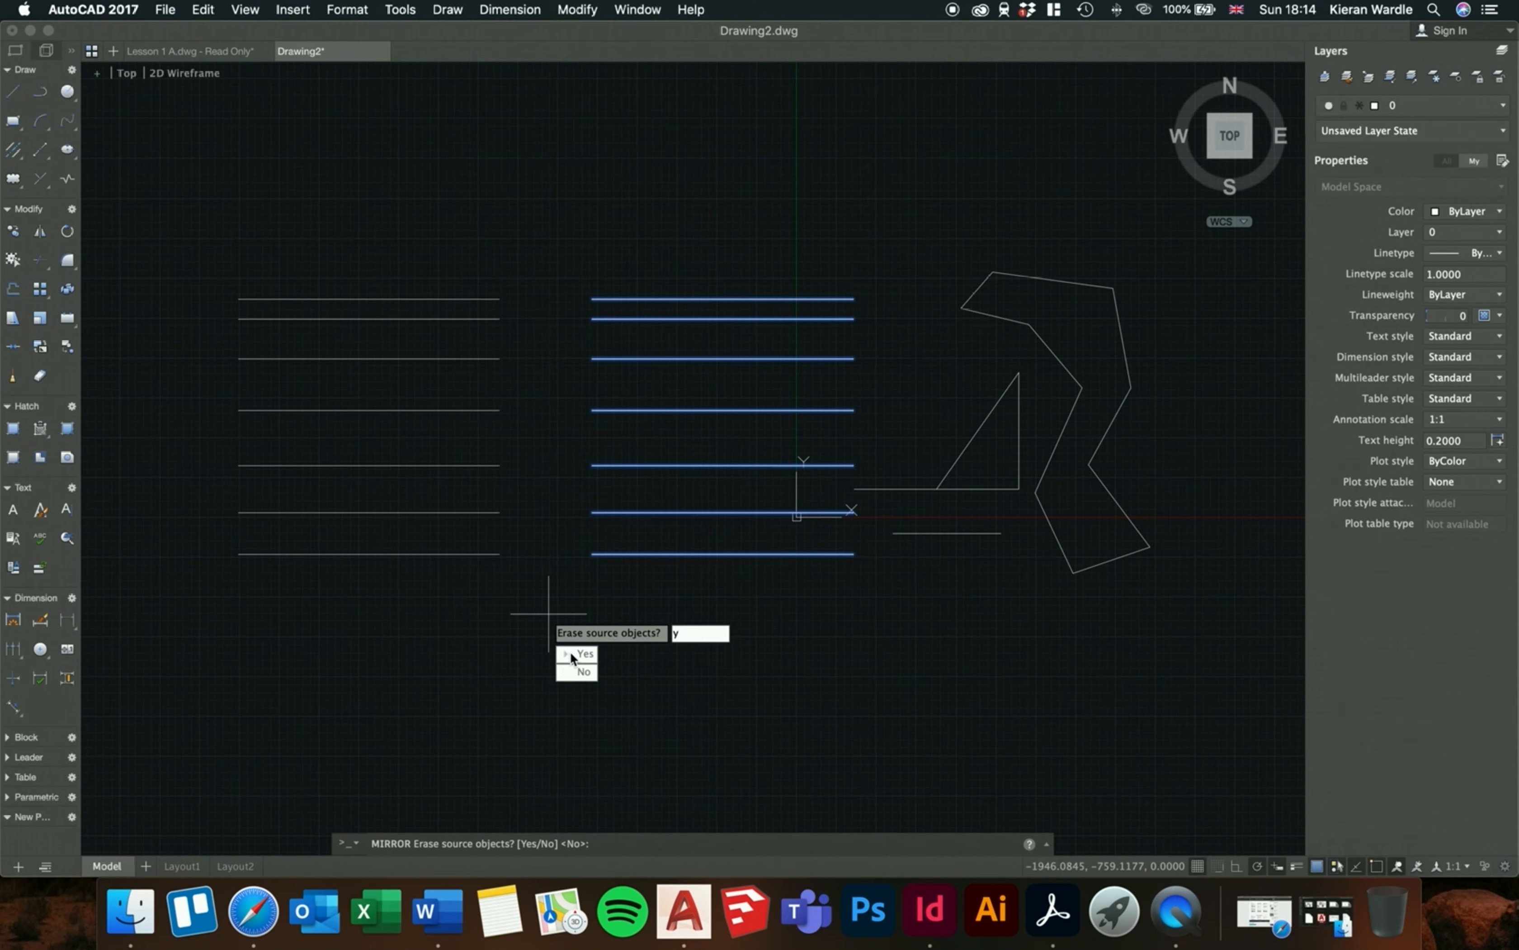
key(Return)
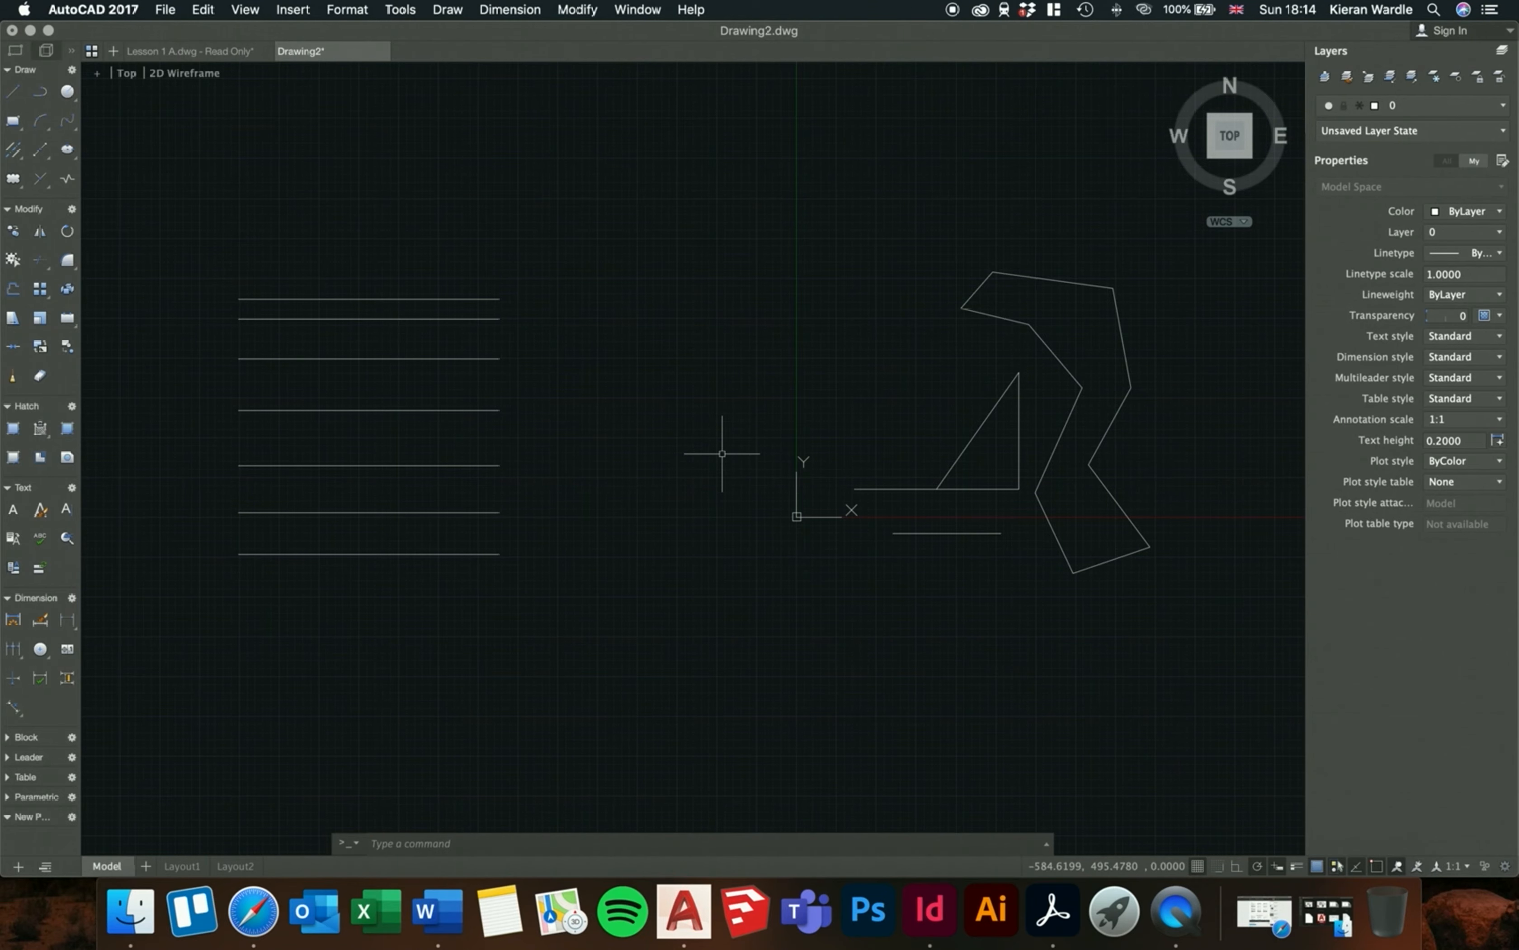
scroll(722, 453, down, 4)
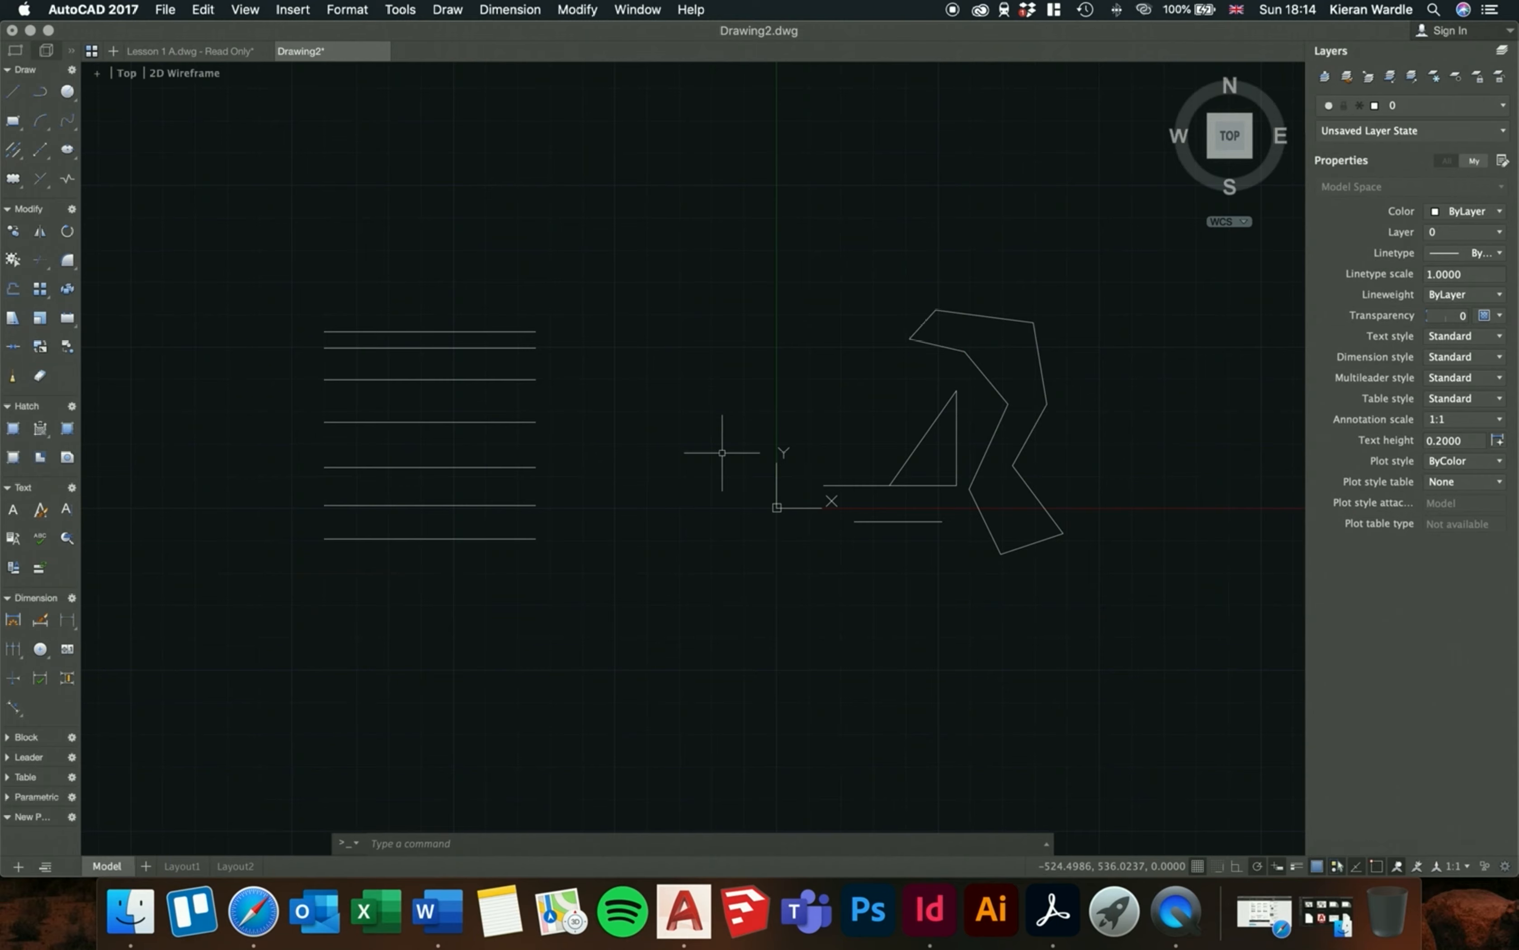
scroll(722, 454, up, 1)
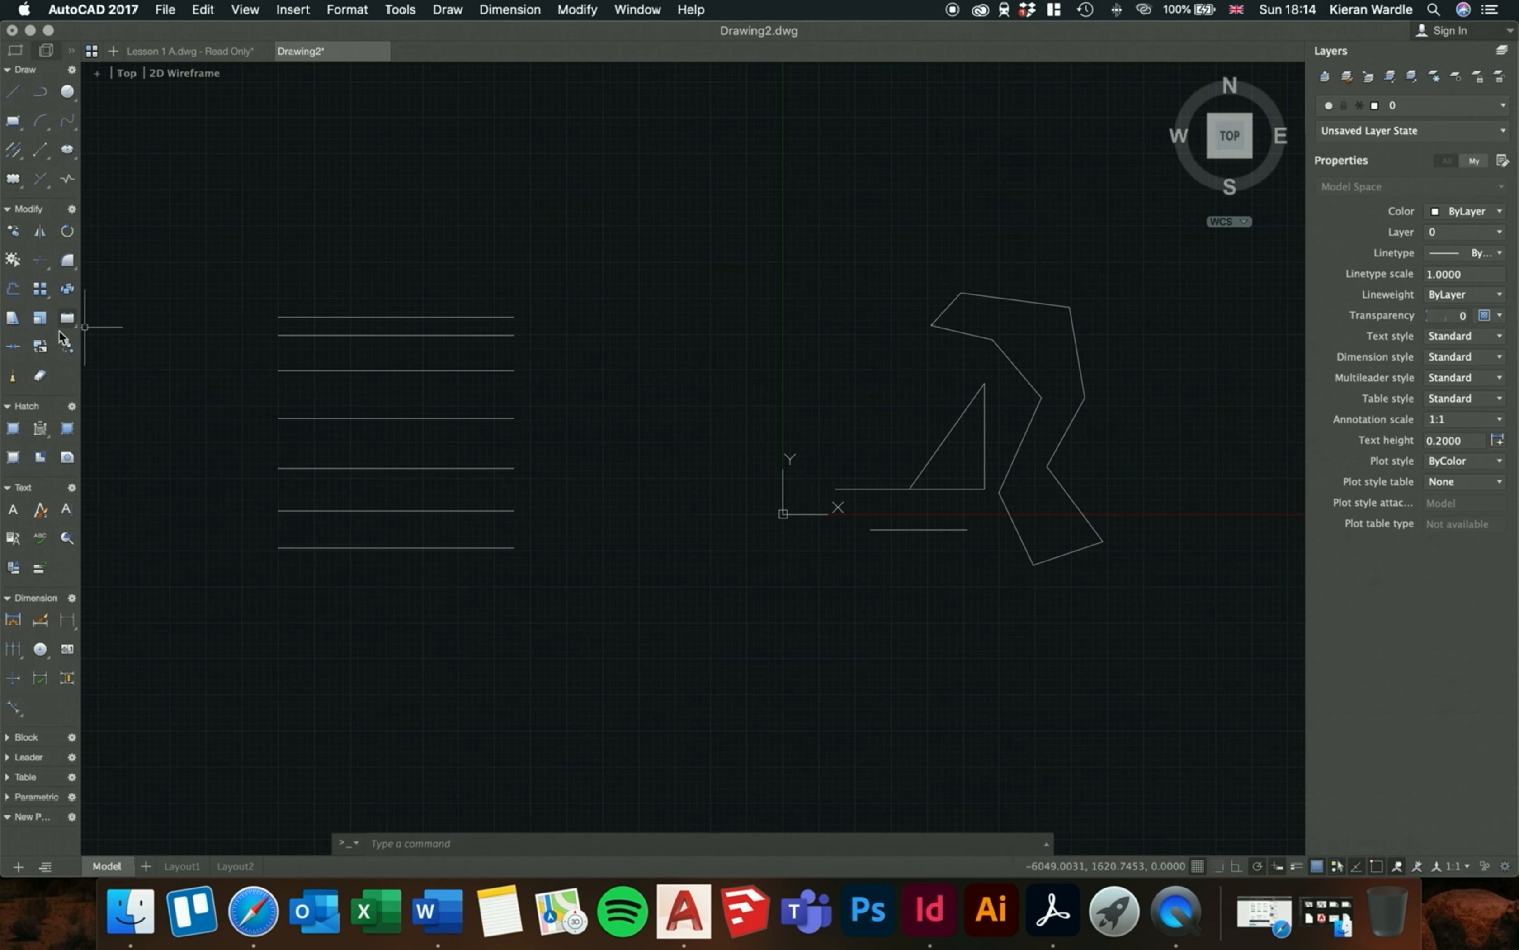
click(13, 291)
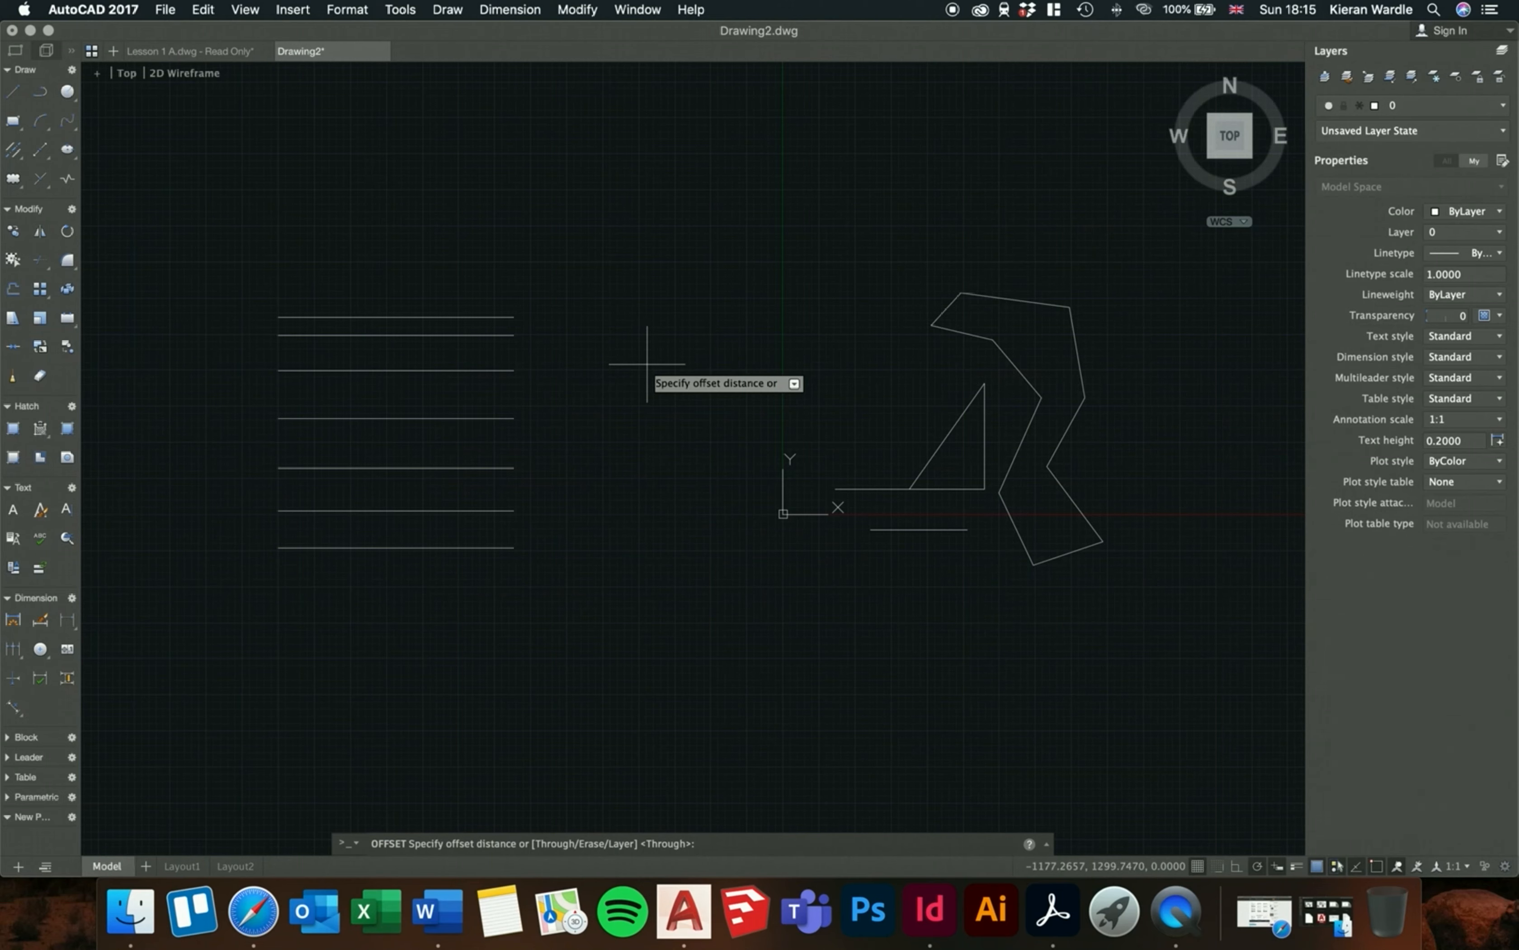
key(Down)
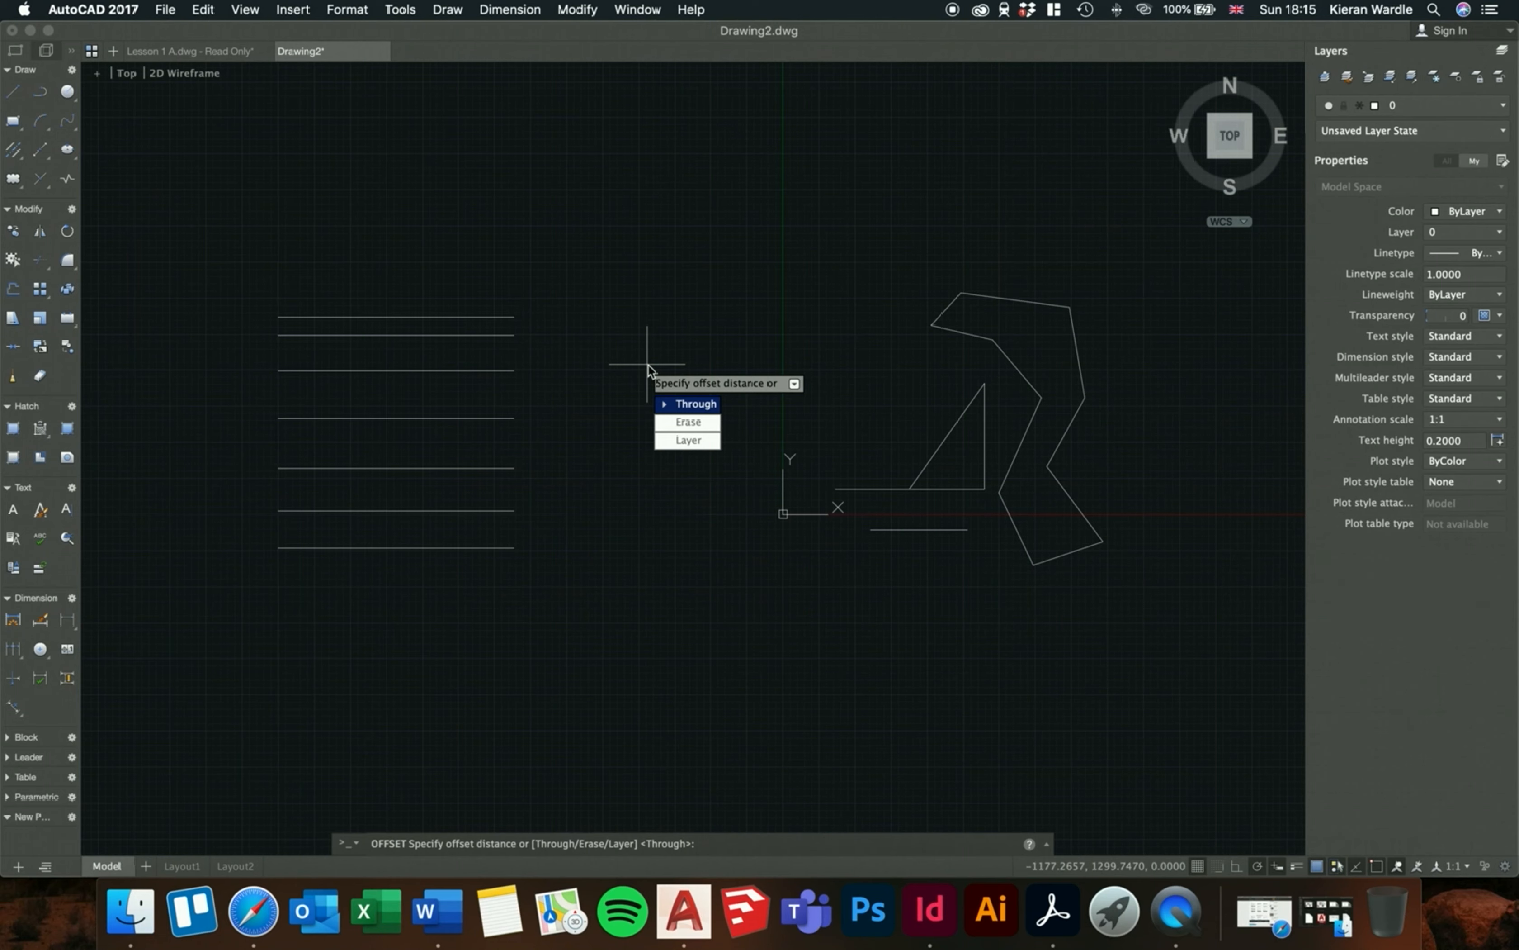
key(Escape)
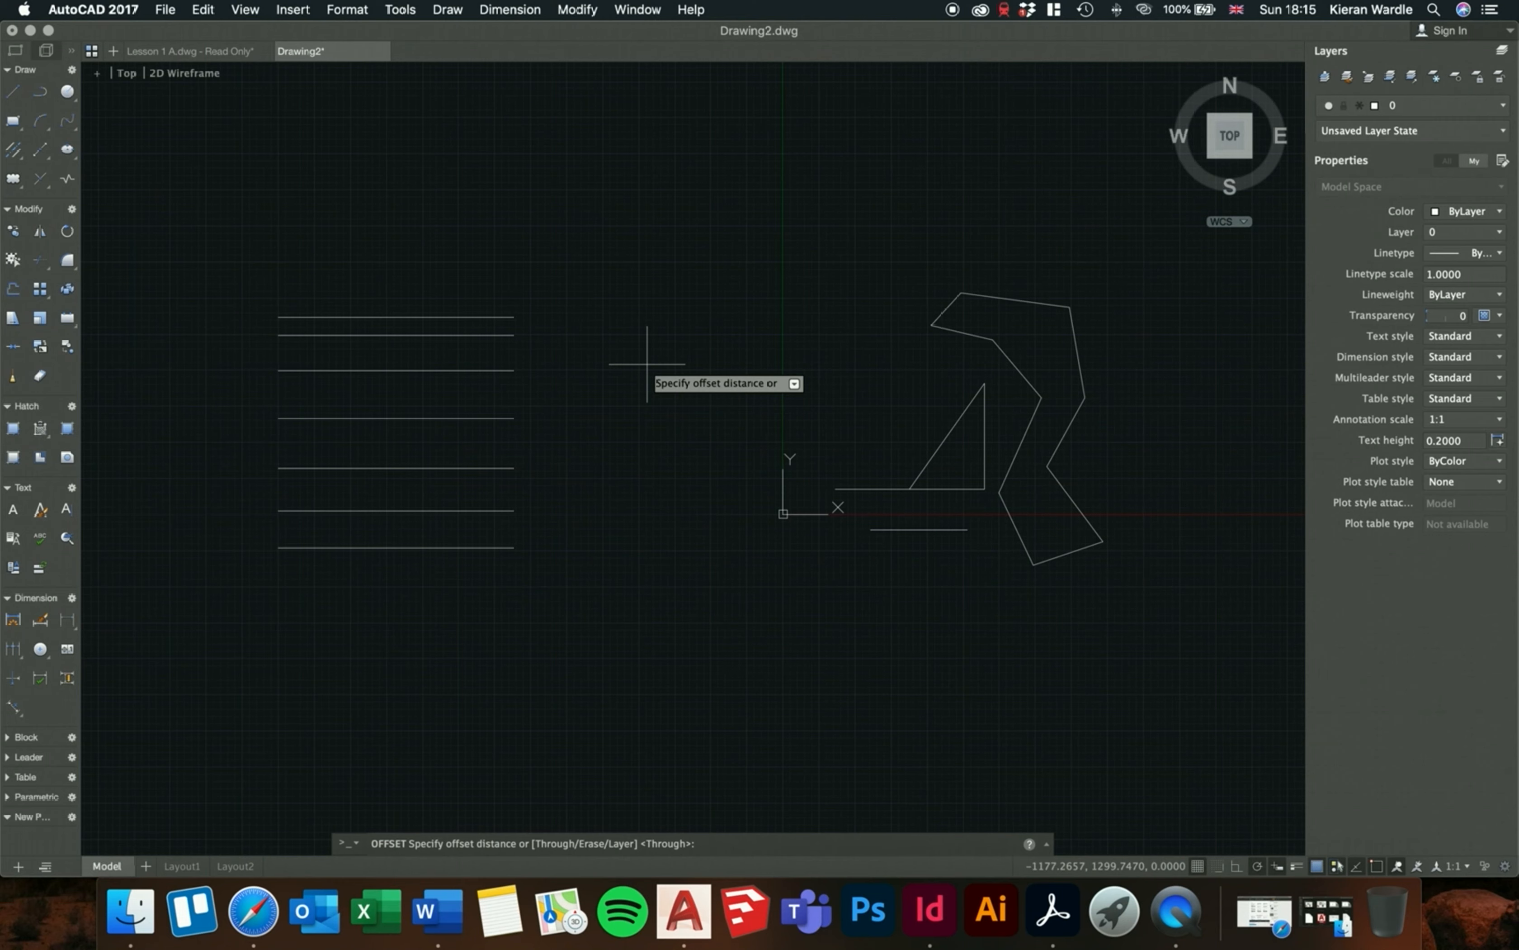
text(300)
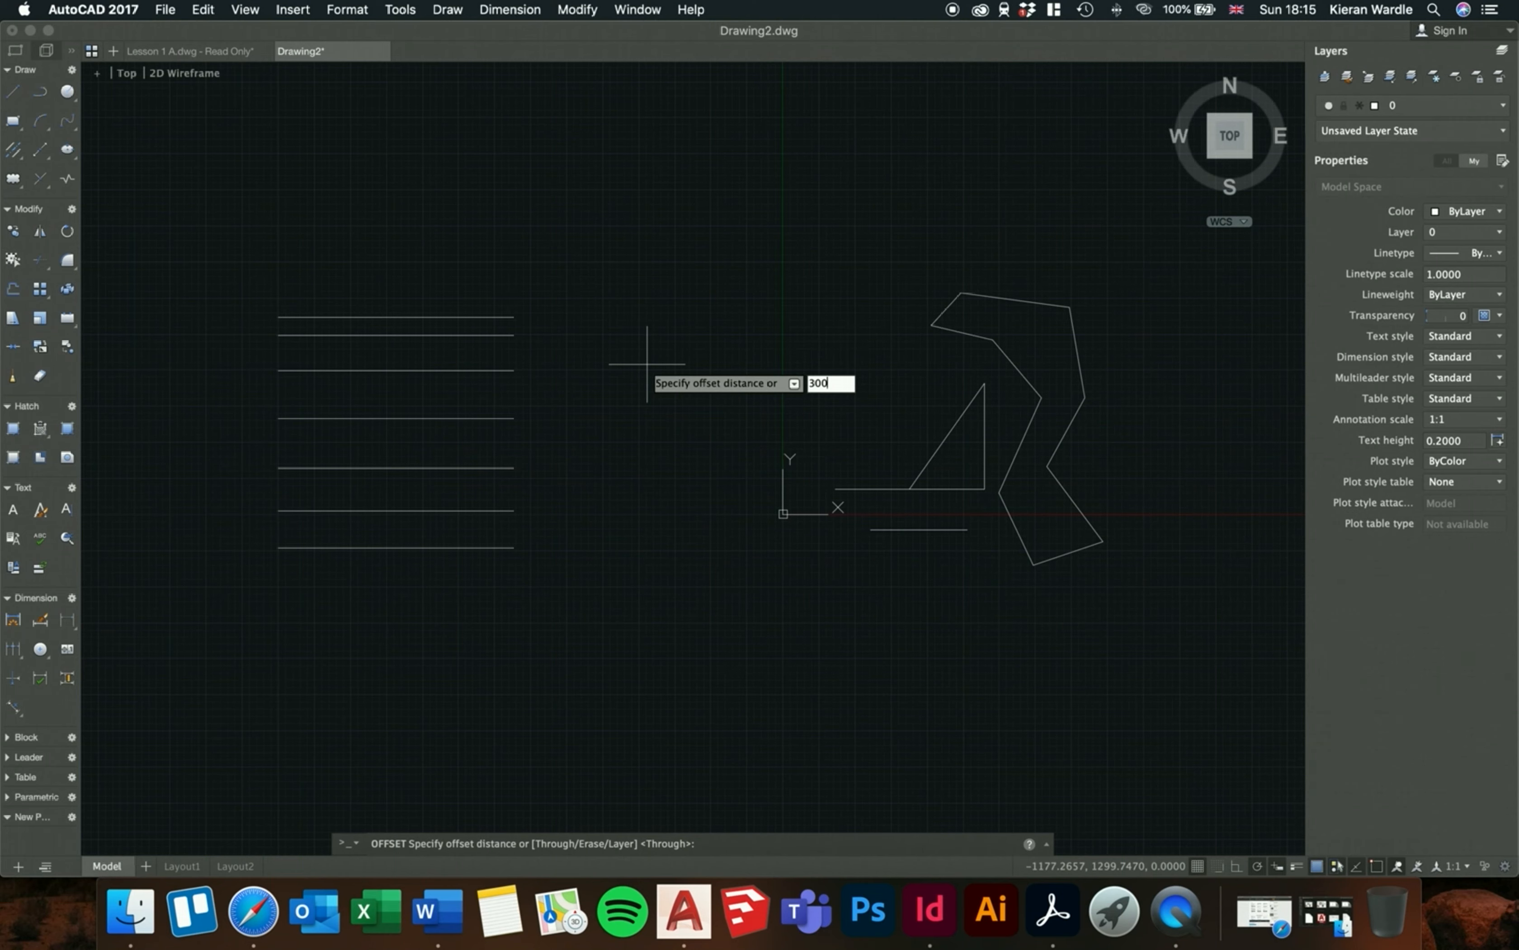
key(Return)
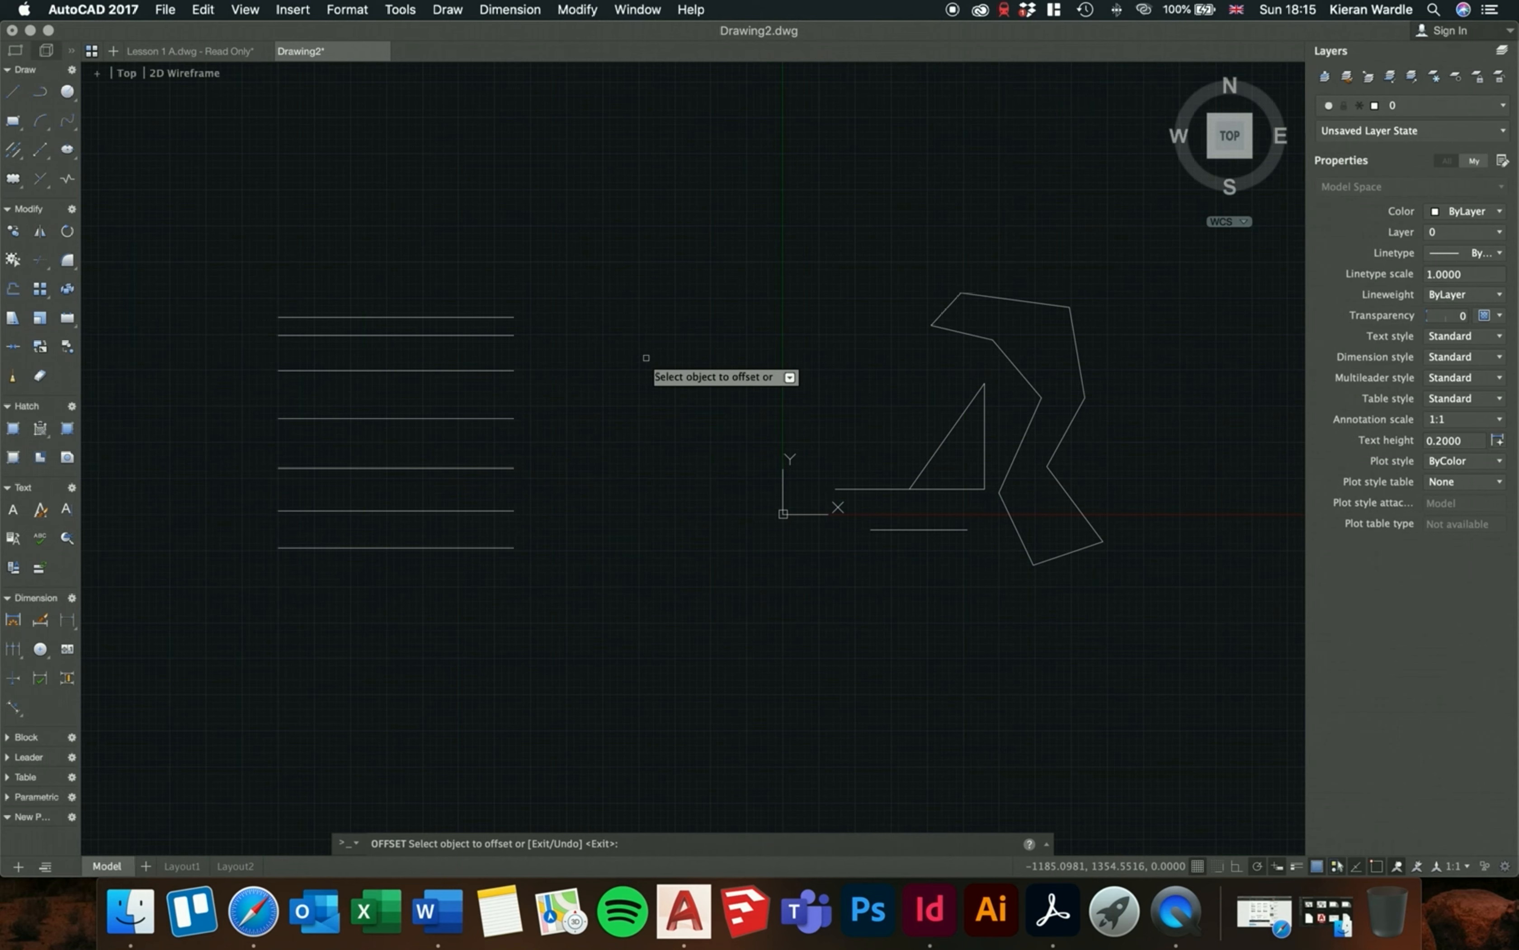
click(1076, 342)
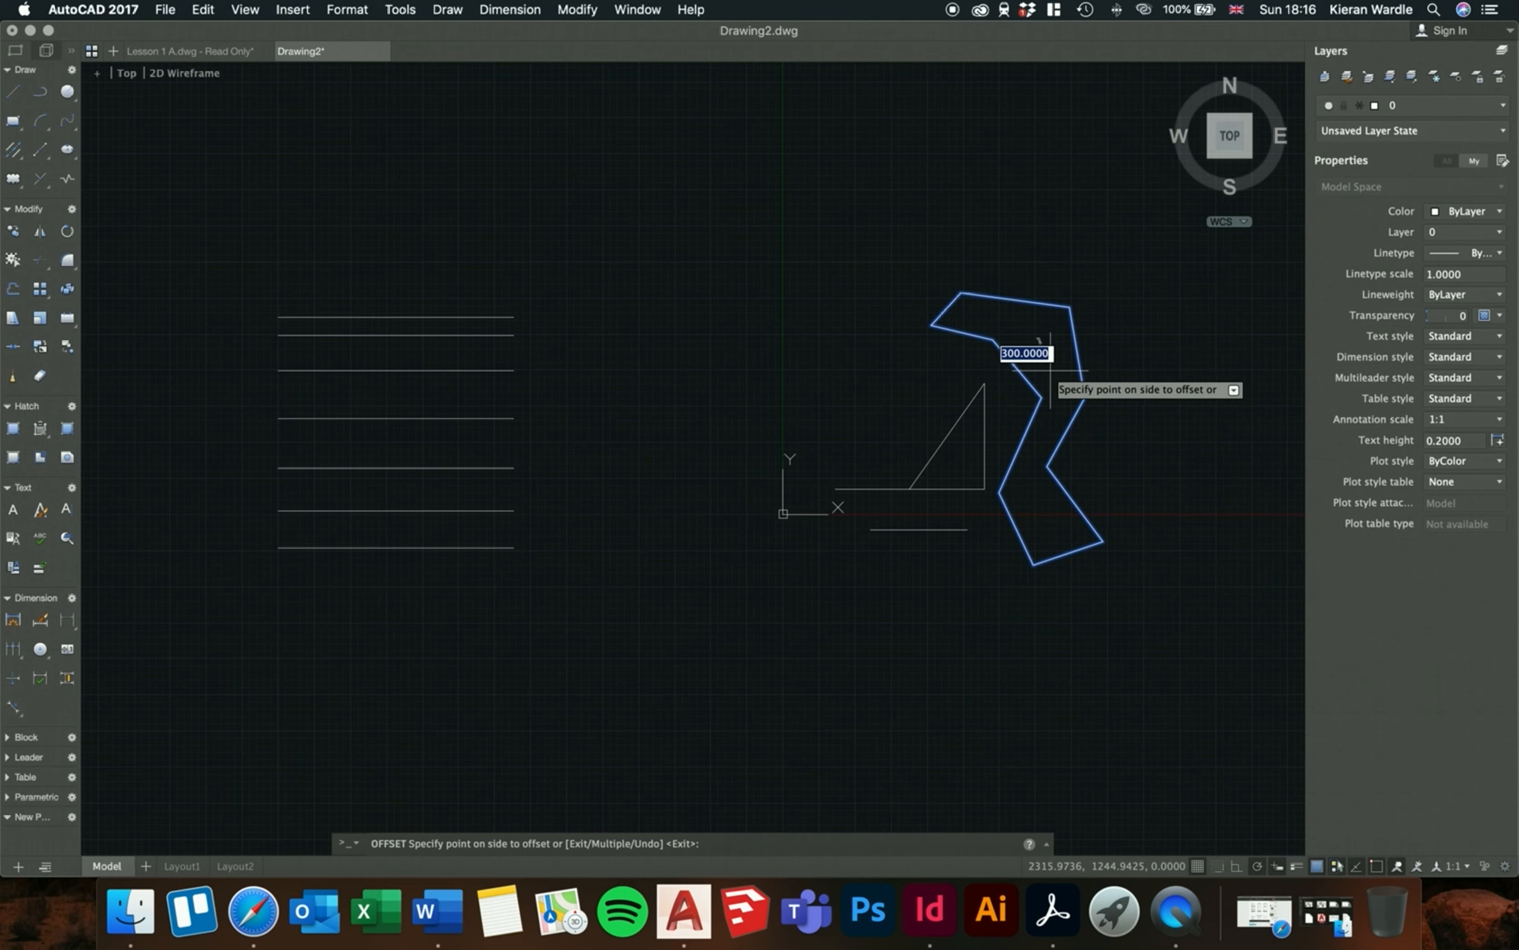
key(Escape)
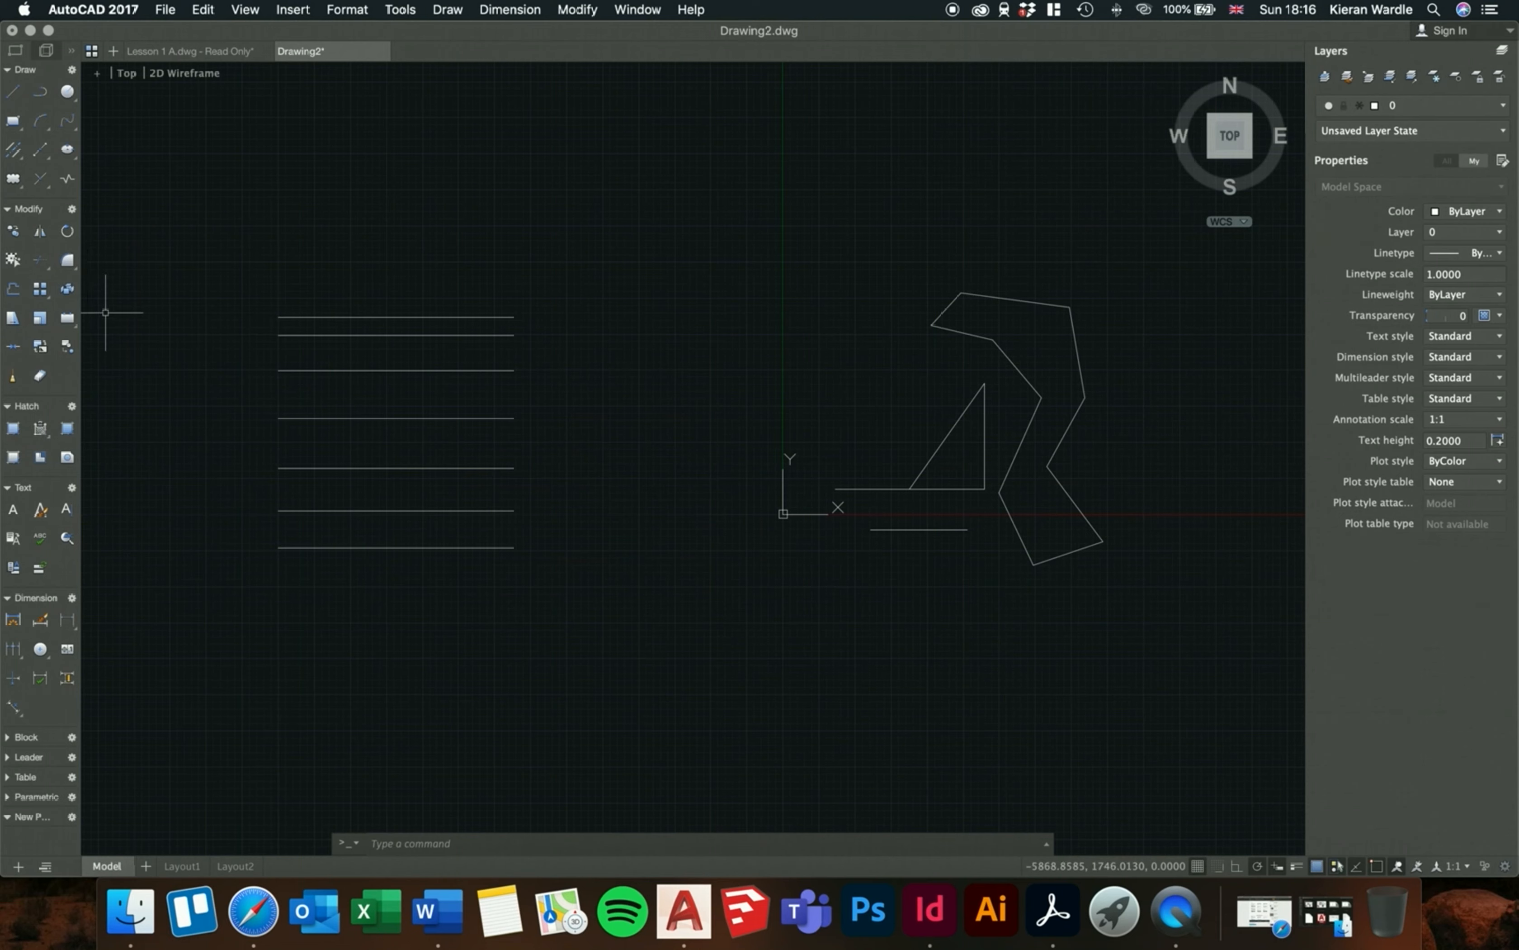
- Offset the closed angular polyline on the right of the drawing 100 units to its inside
click(13, 289)
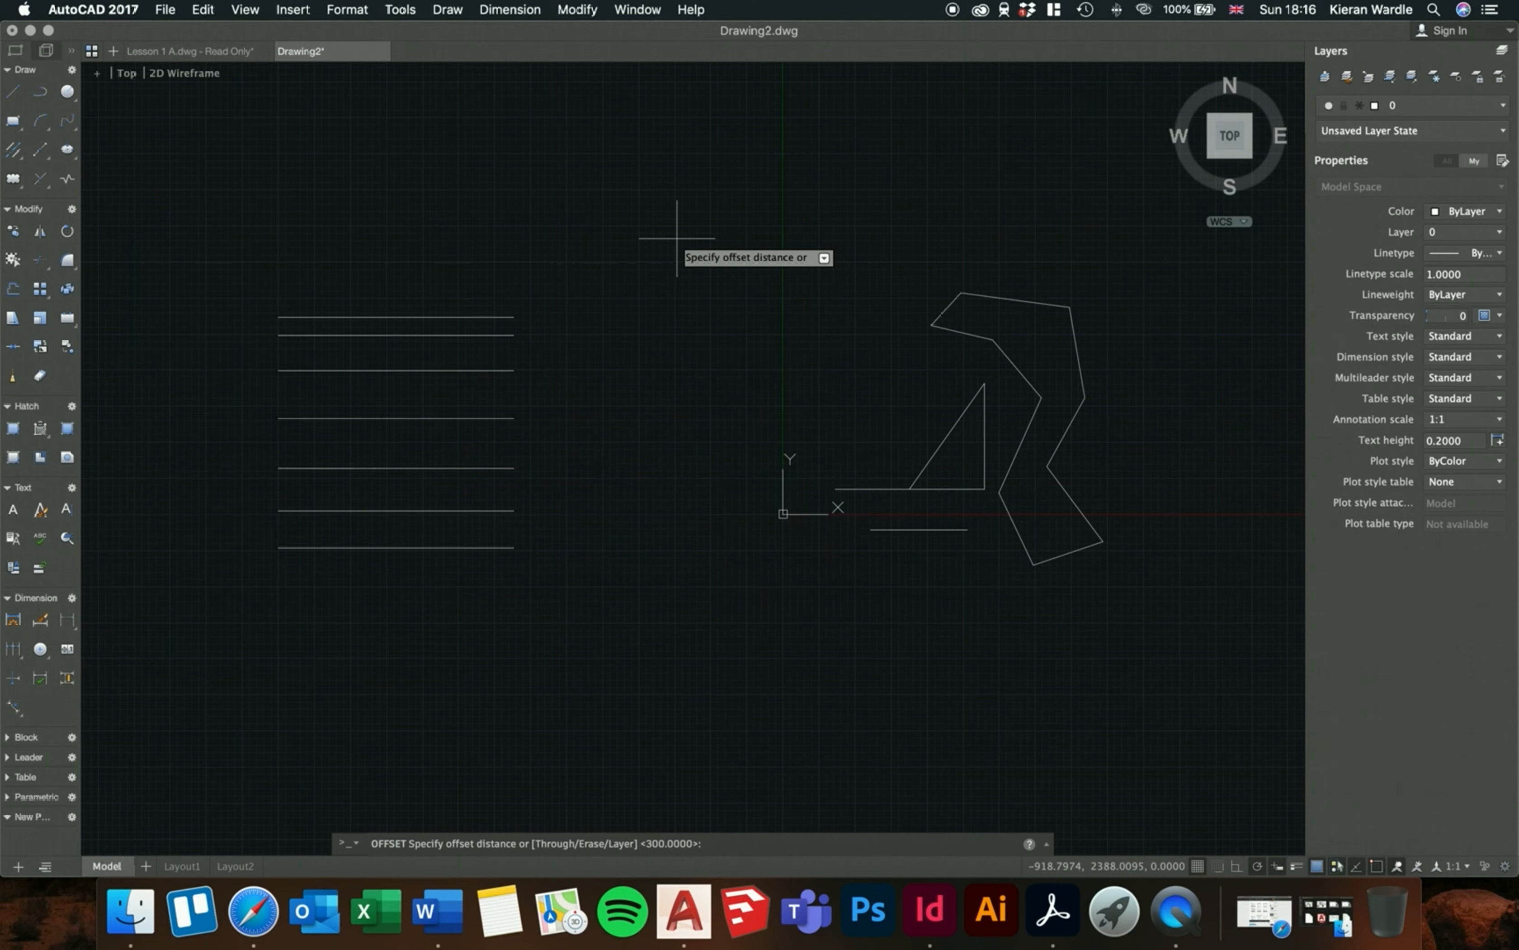
text(100)
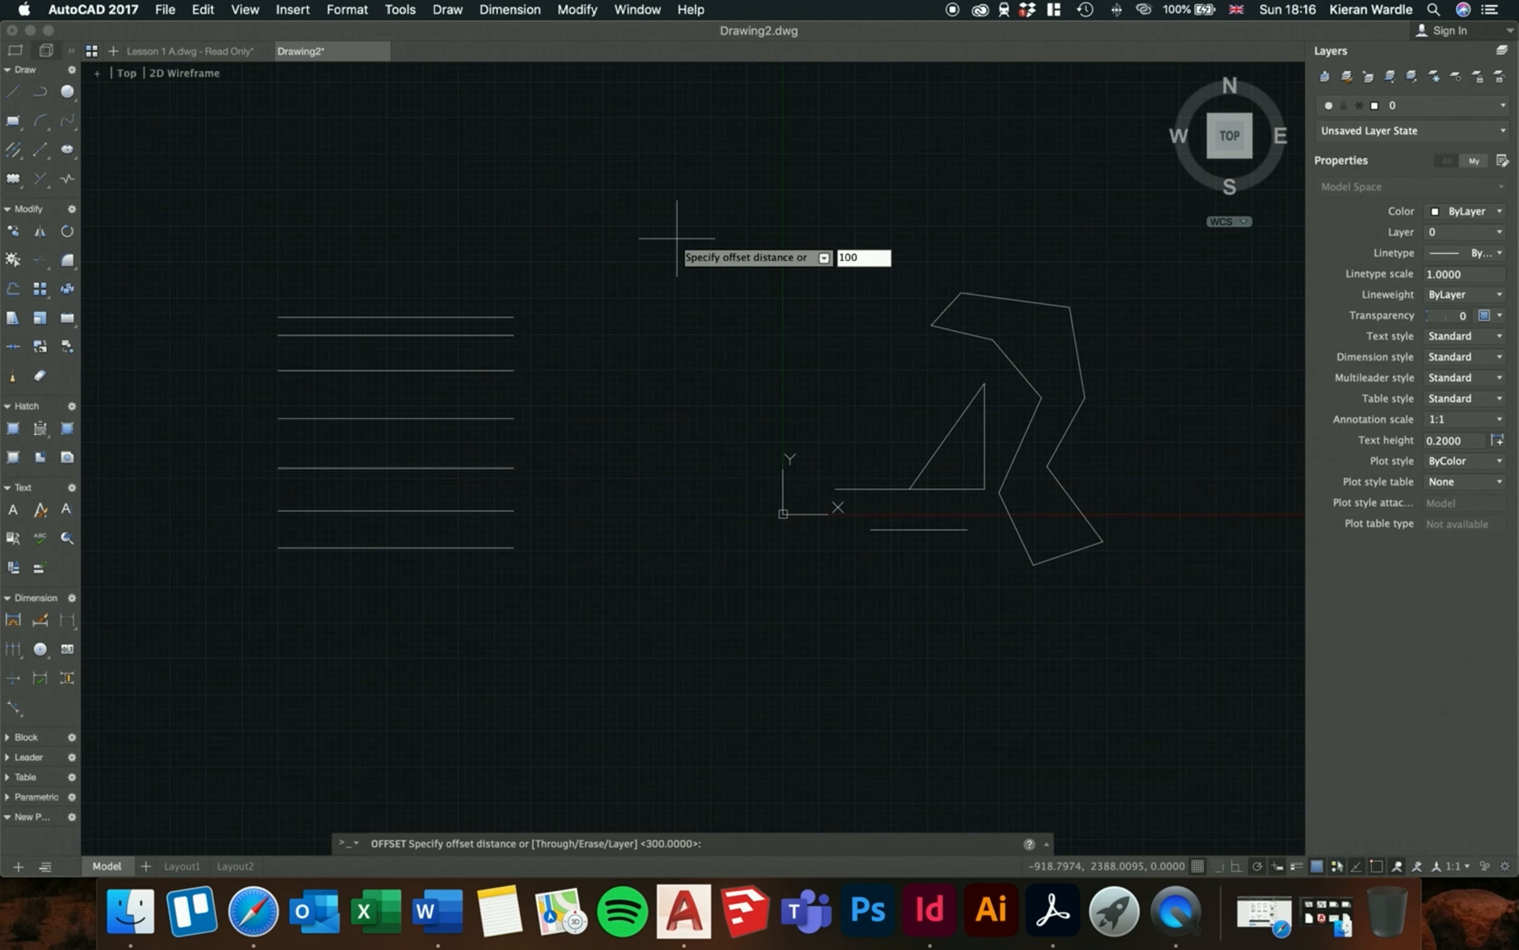
key(Return)
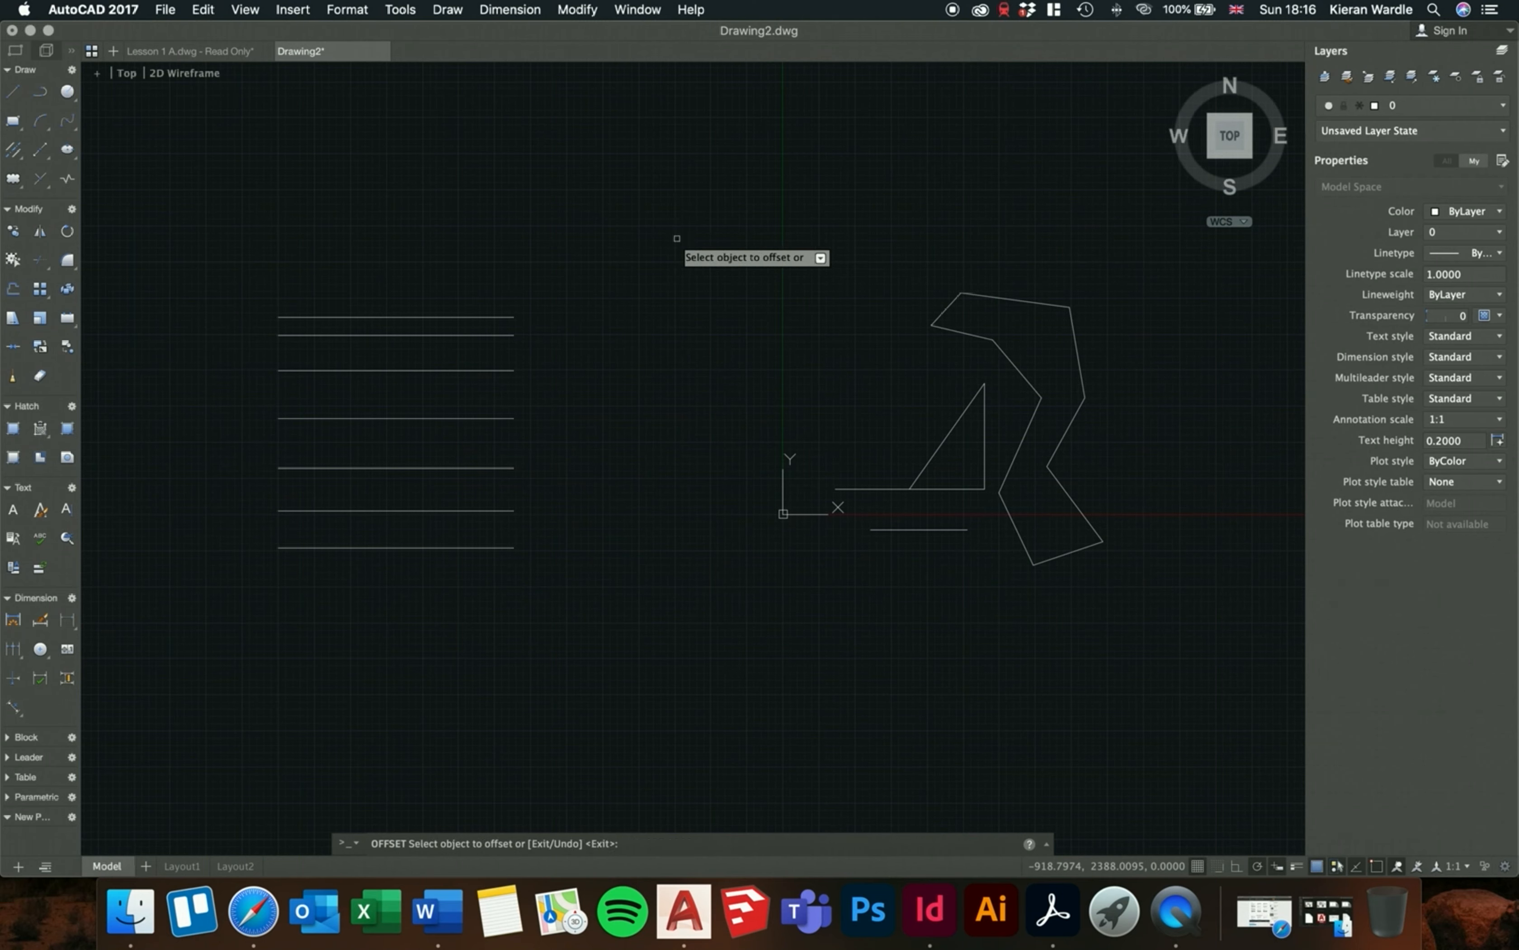
click(1011, 299)
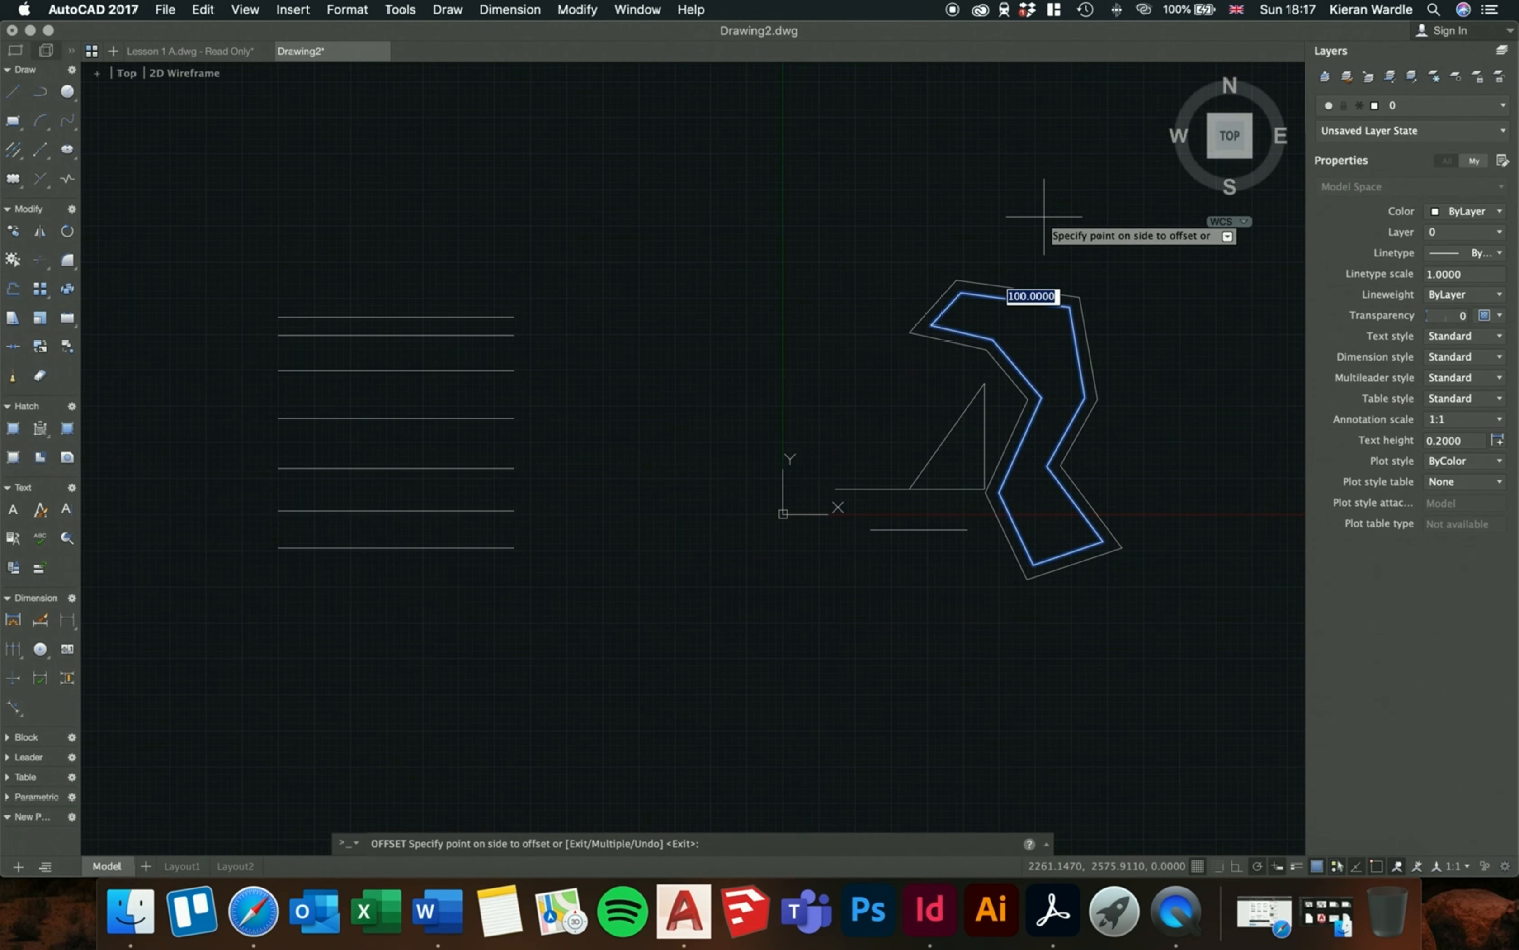
scroll(1043, 220, up, 1)
scroll(1036, 212, down, 1)
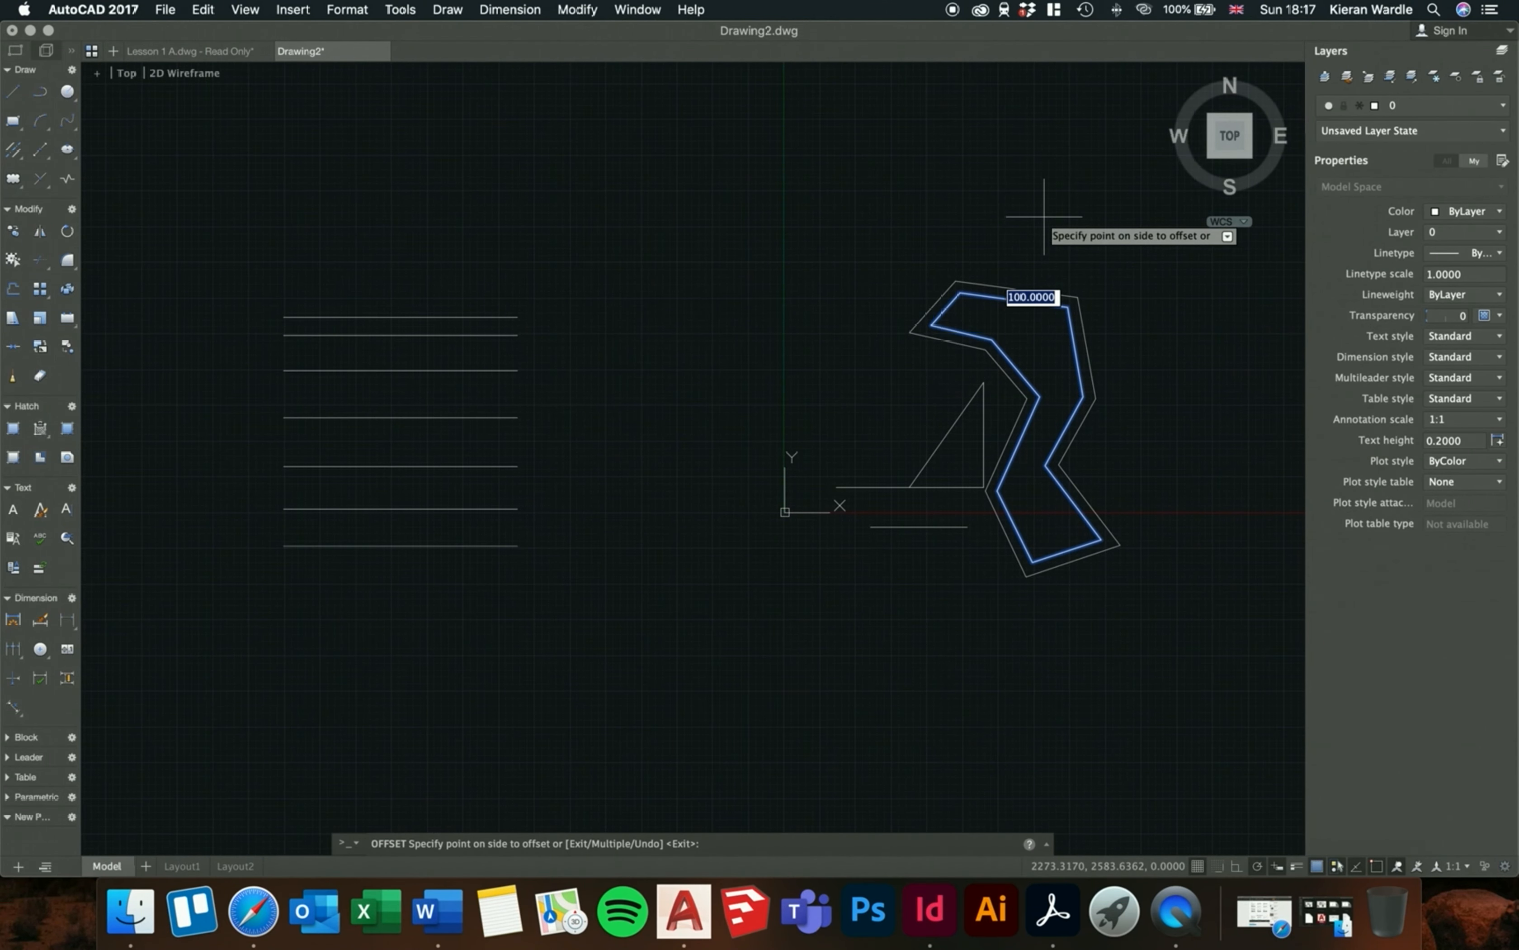
scroll(1036, 308, up, 3)
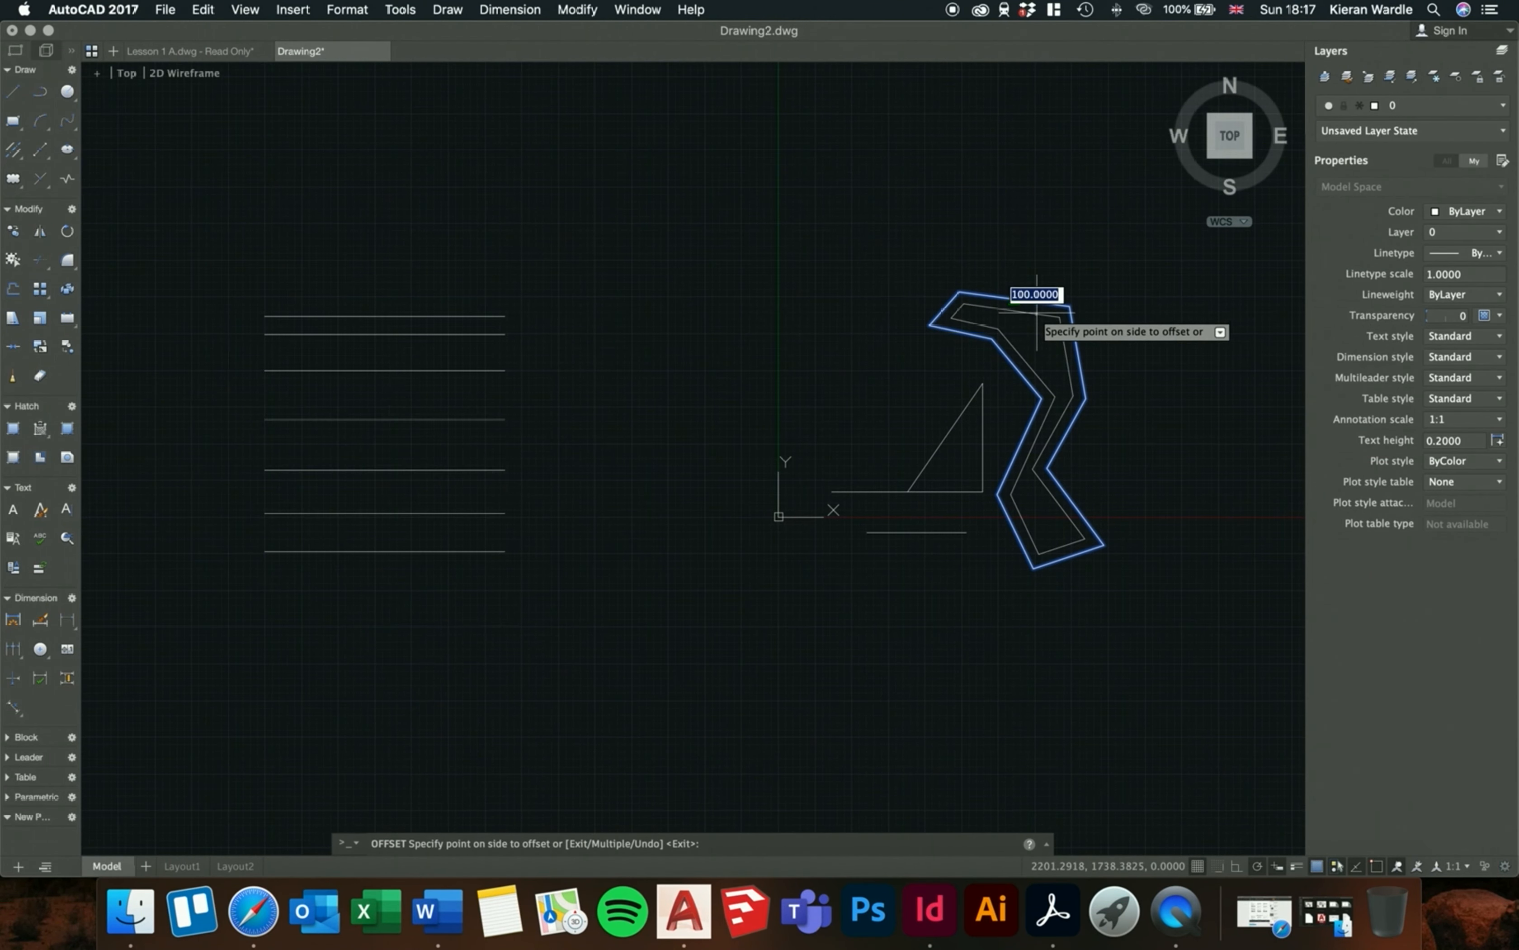
click(1035, 337)
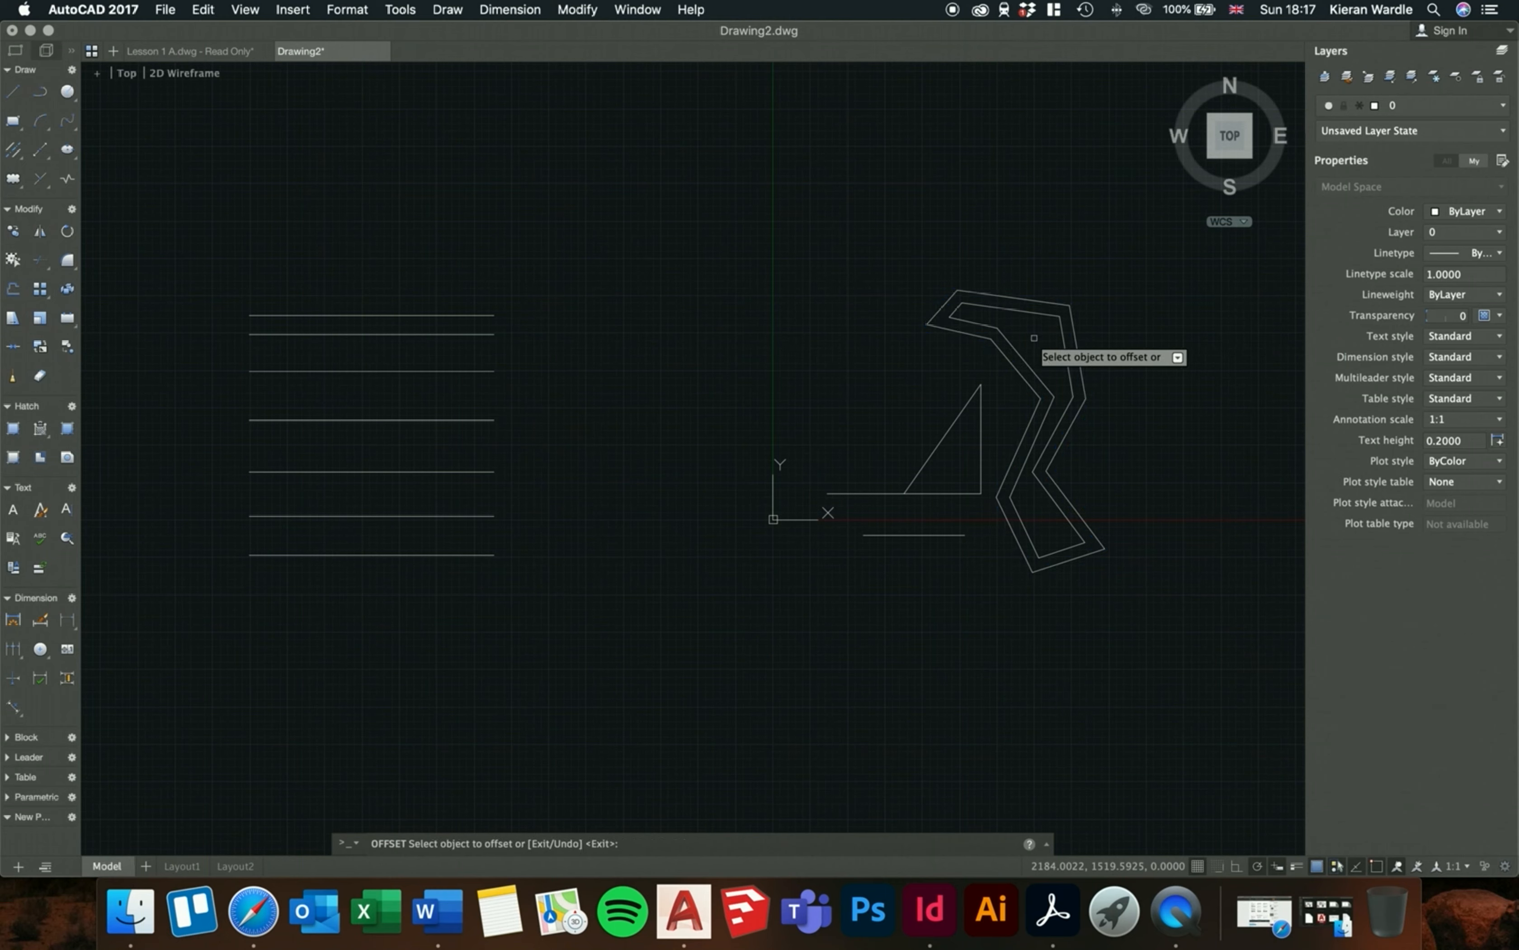
- Offset the angular polyline outward four times at the 100-unit distance, each time from the outermost outline, and end the Offset command
click(1060, 305)
click(1069, 239)
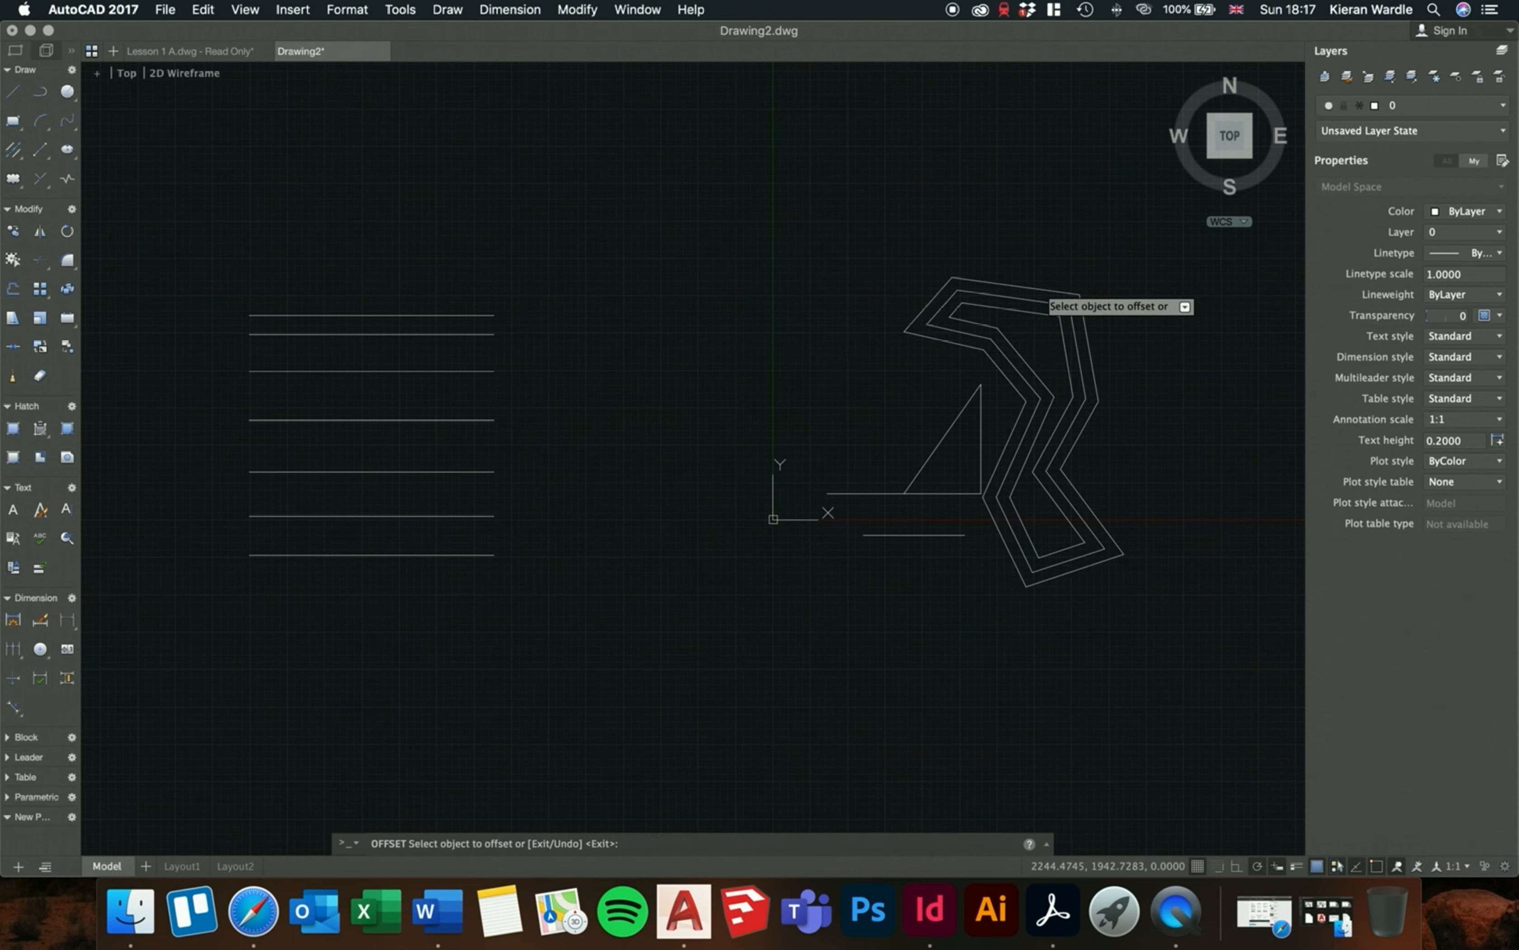
click(1039, 284)
click(1050, 243)
click(1031, 273)
click(1020, 242)
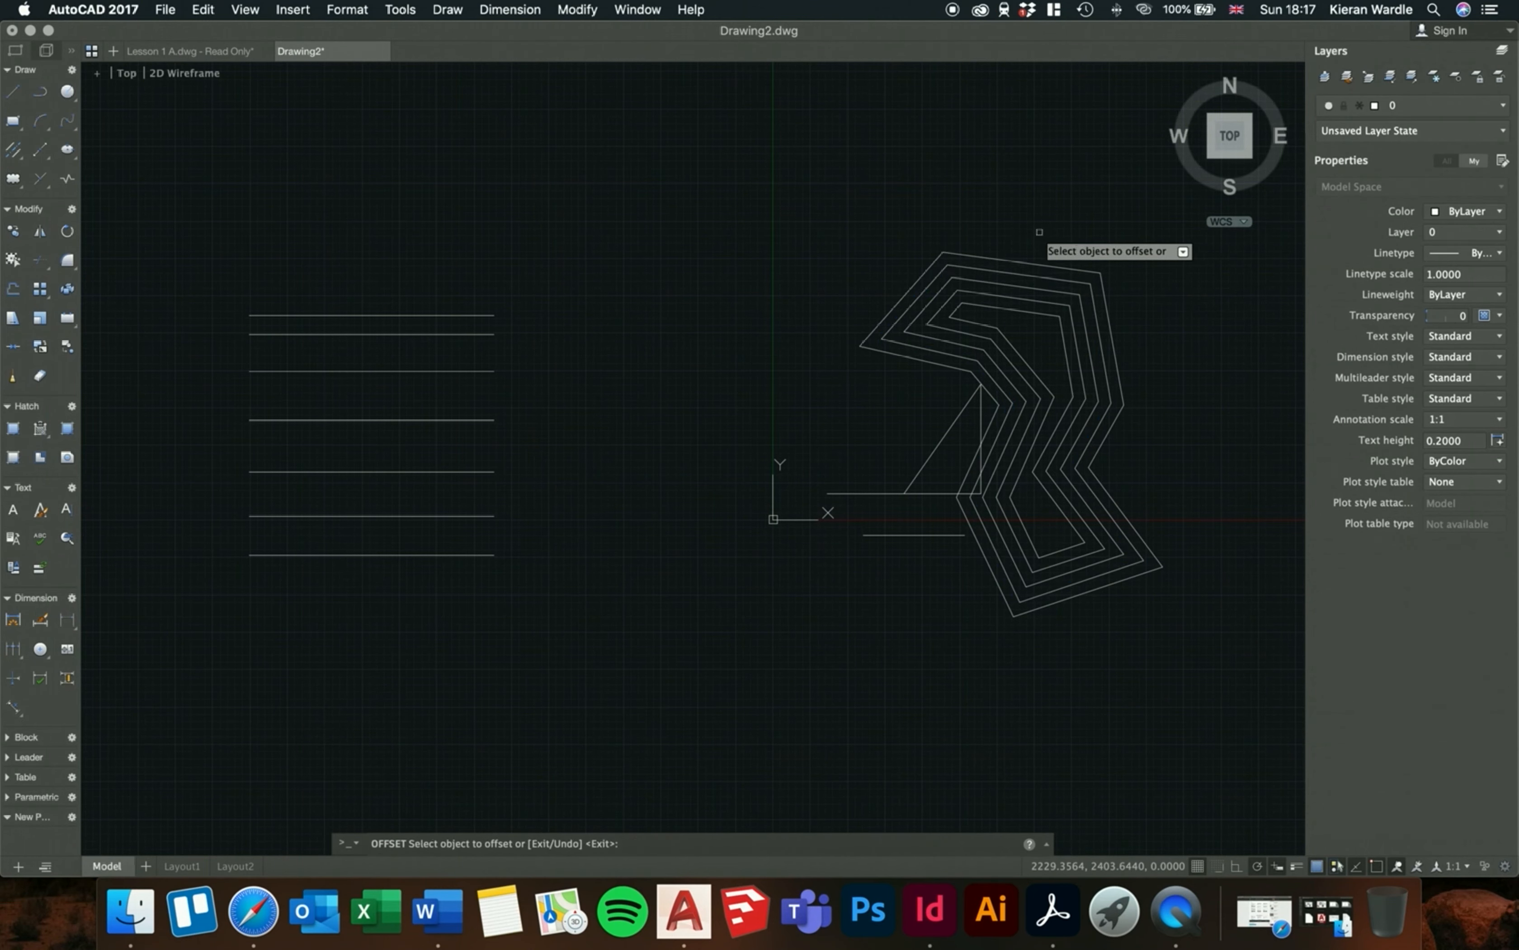
click(1022, 260)
click(1028, 234)
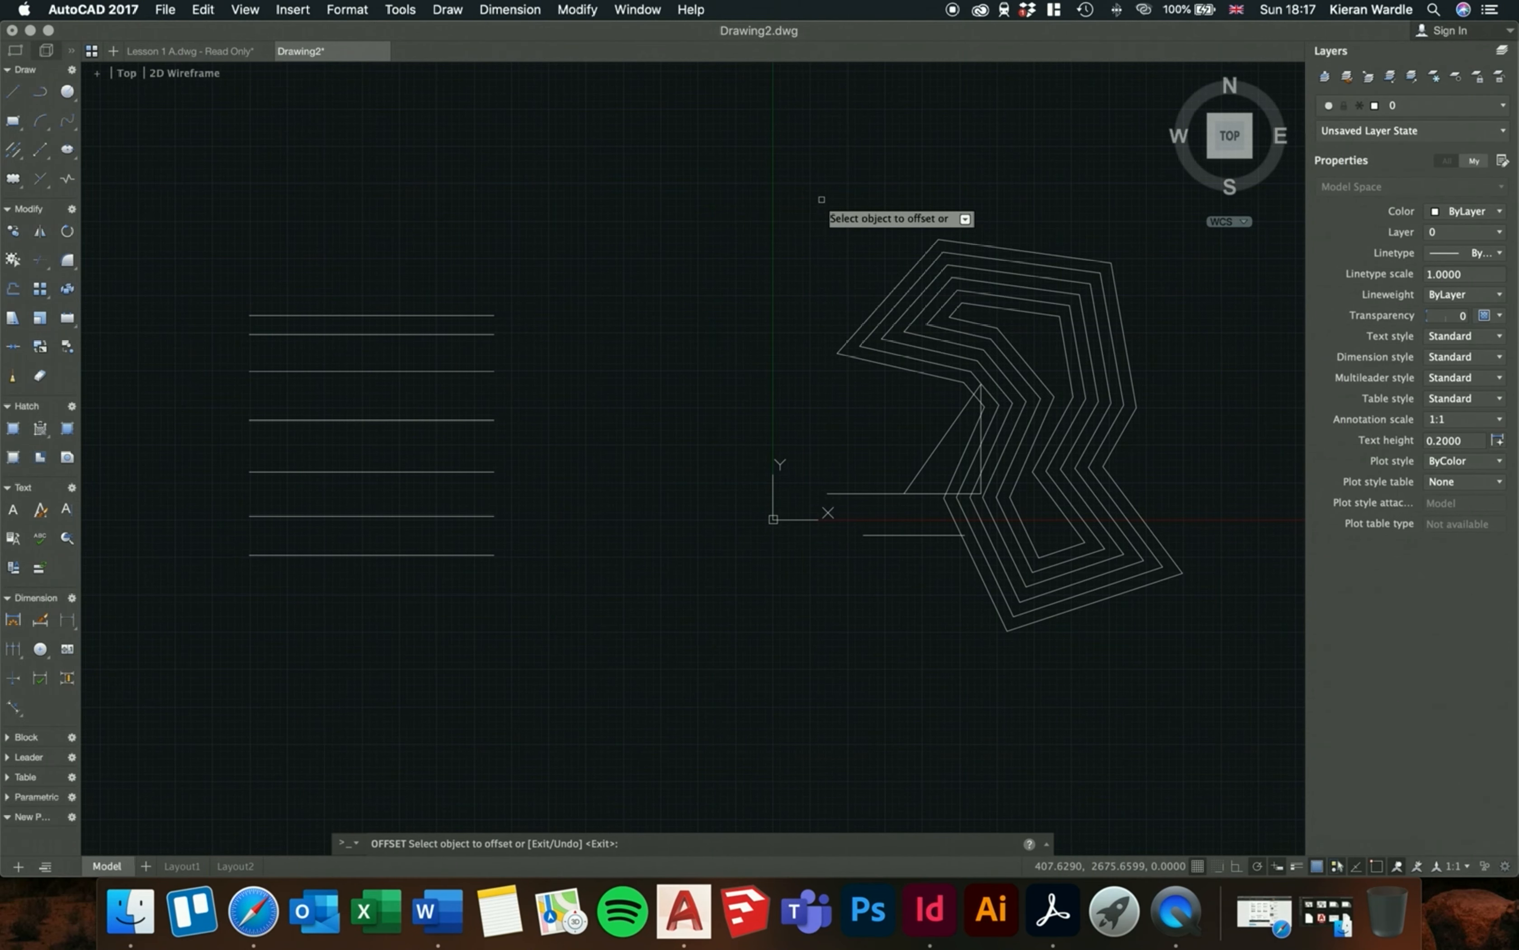
key(Escape)
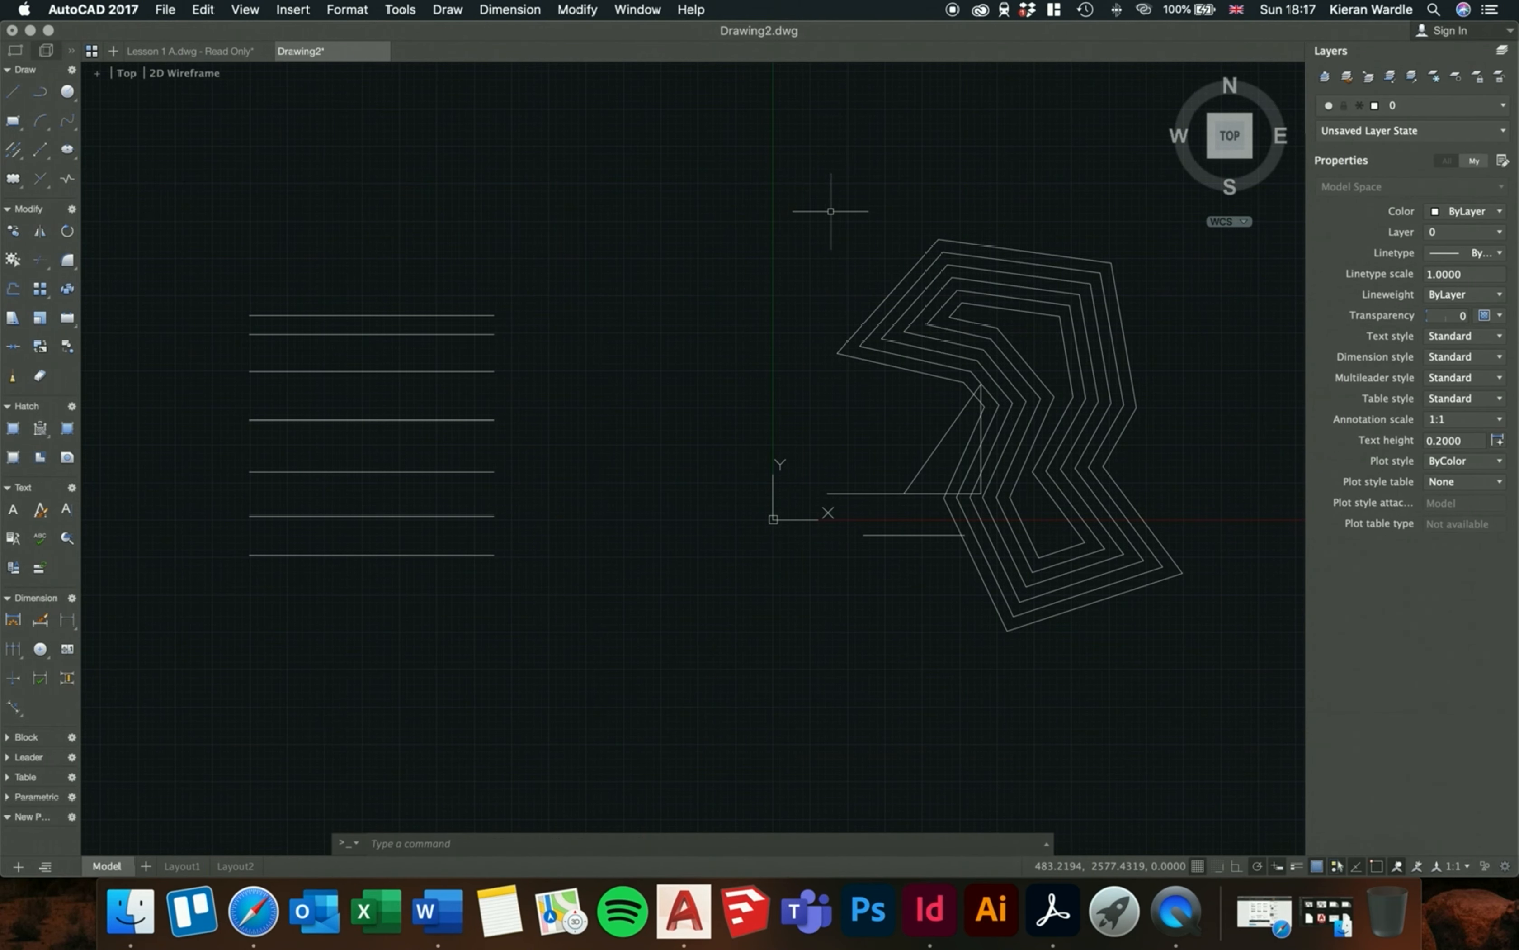
scroll(936, 245, down, 1)
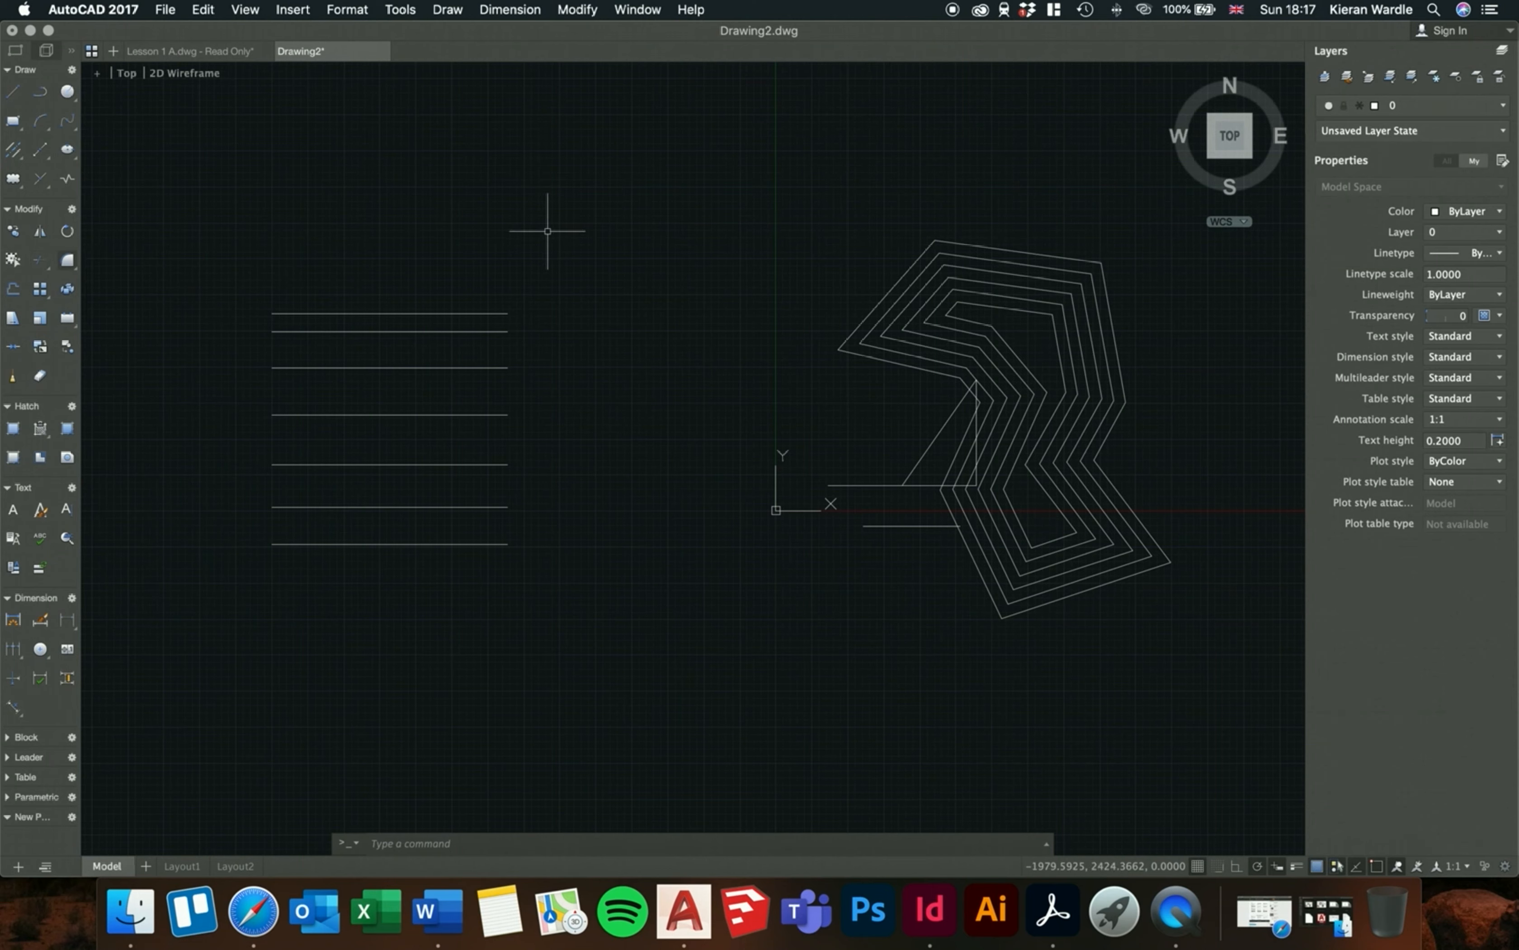
text(tr)
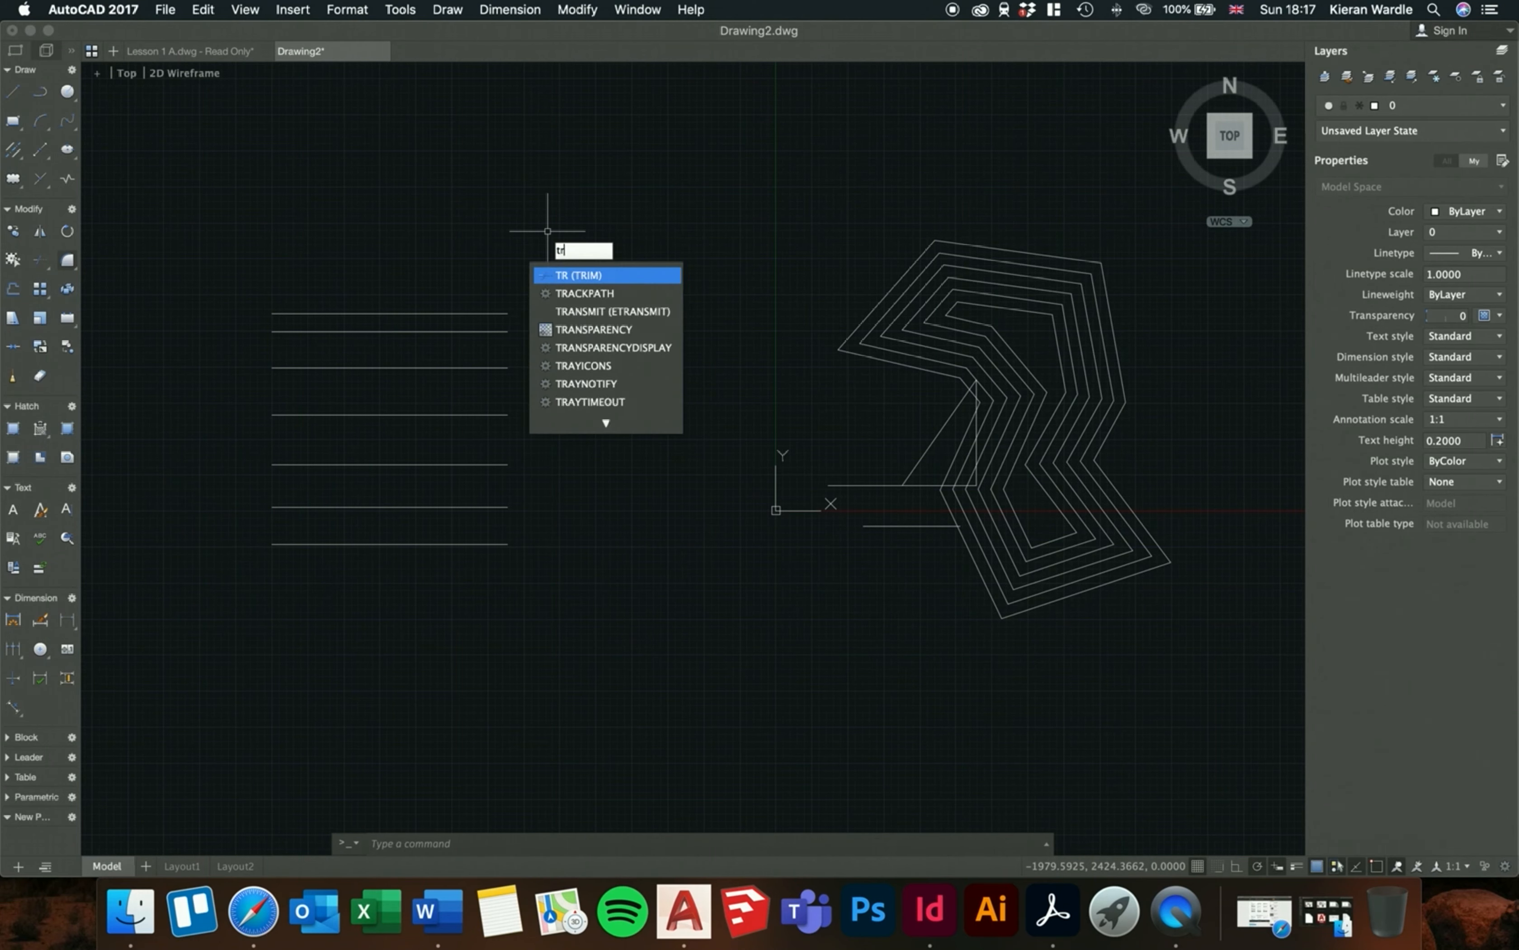
key(Return)
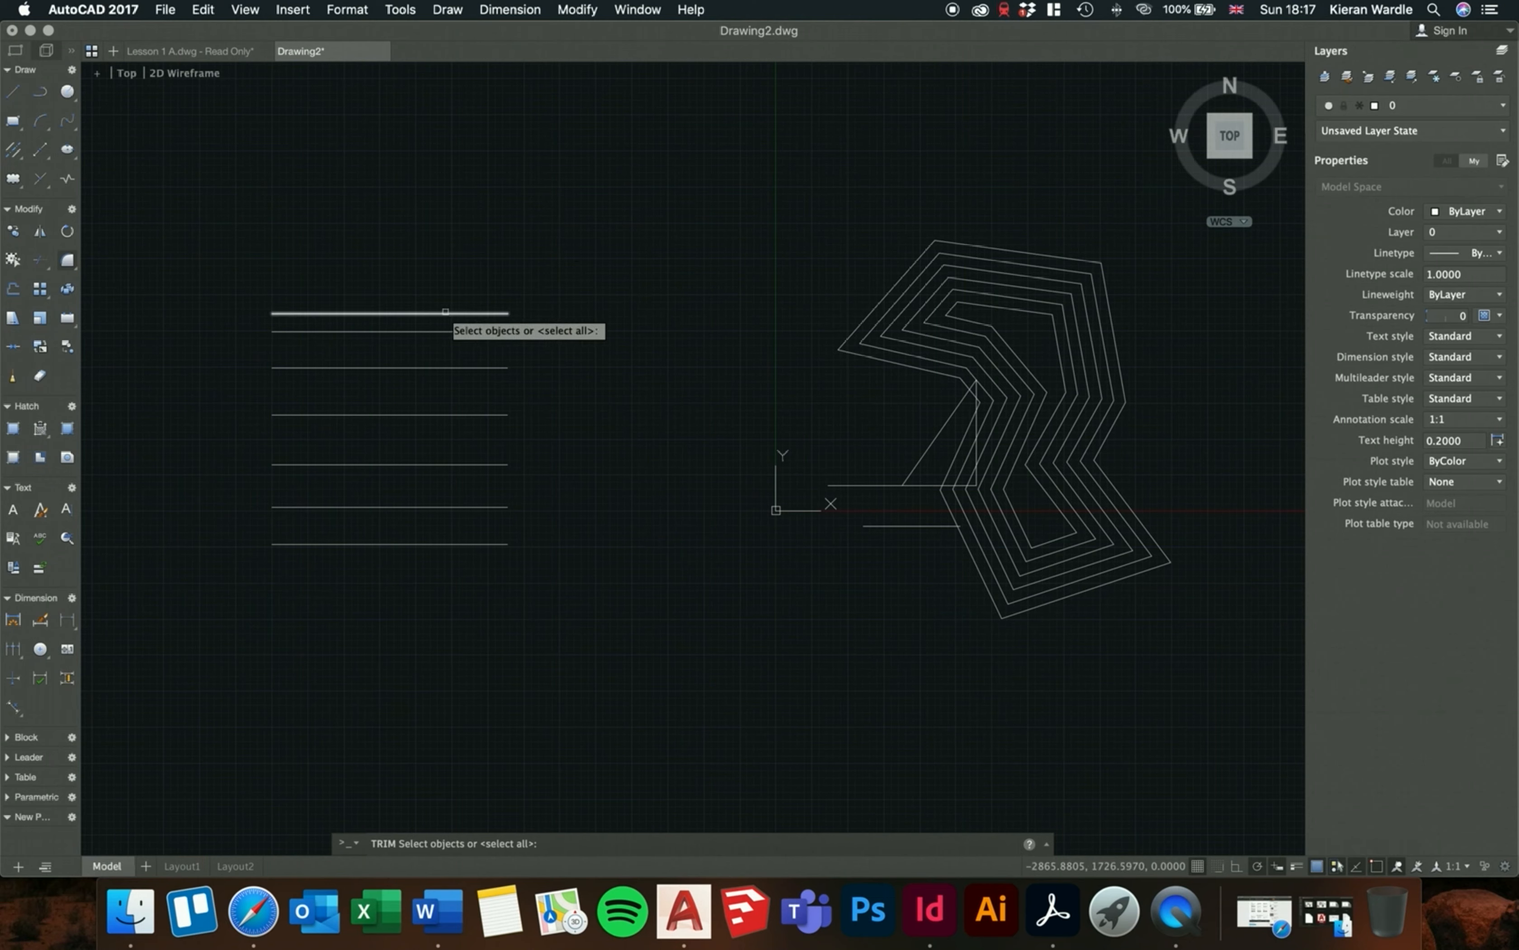
key(Escape)
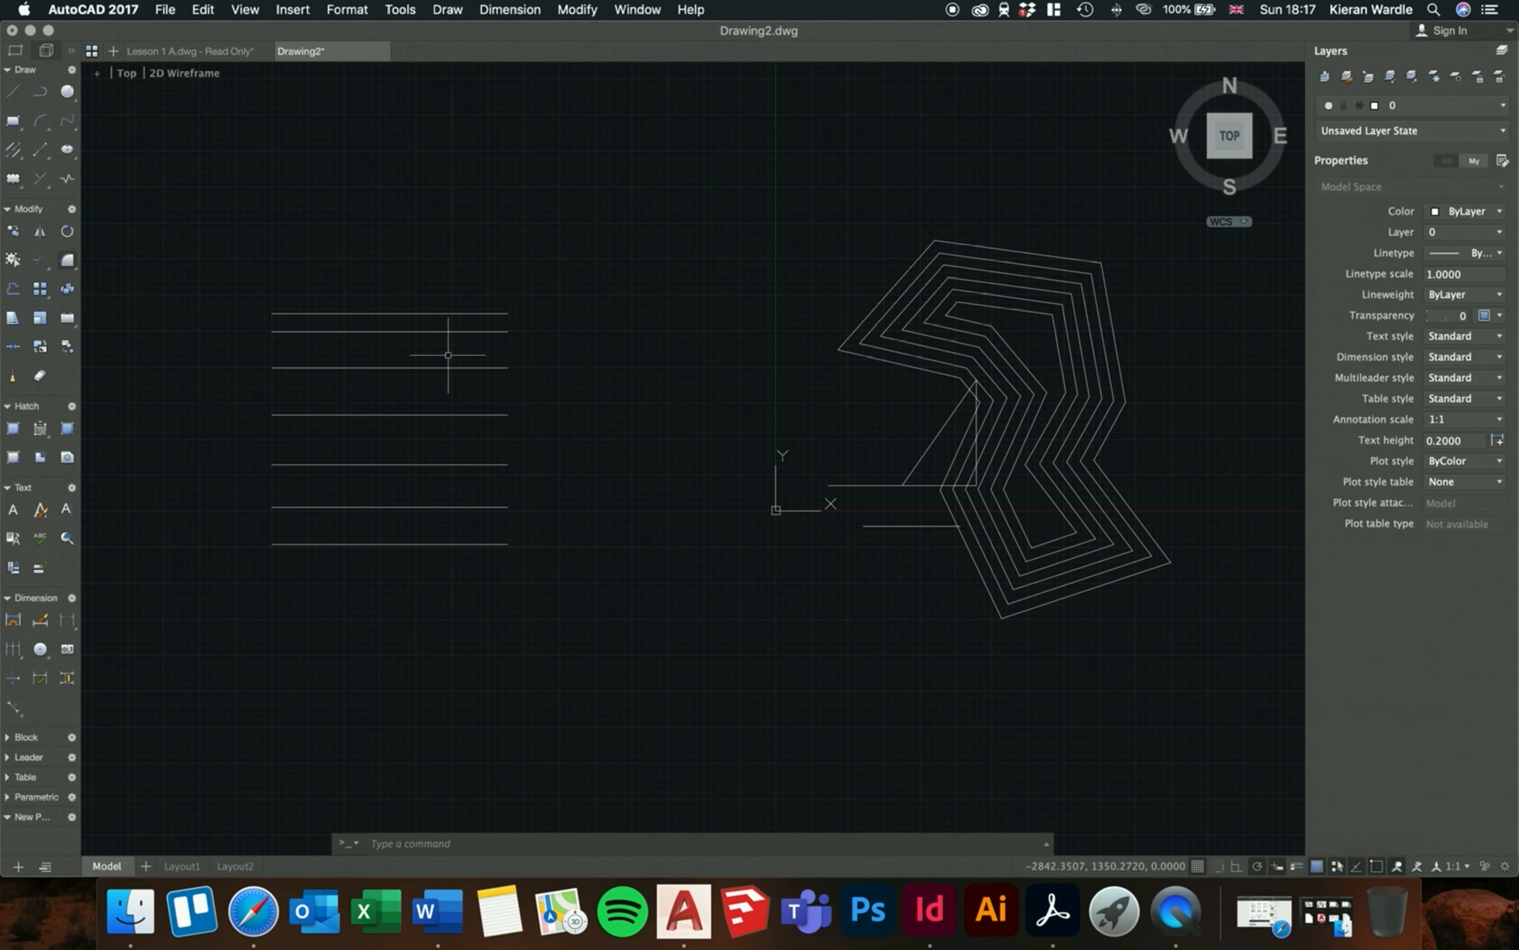
- Draw a vertical polyline crossing the top two horizontal lines of the left group, about a third of the way along
scroll(343, 324, up, 5)
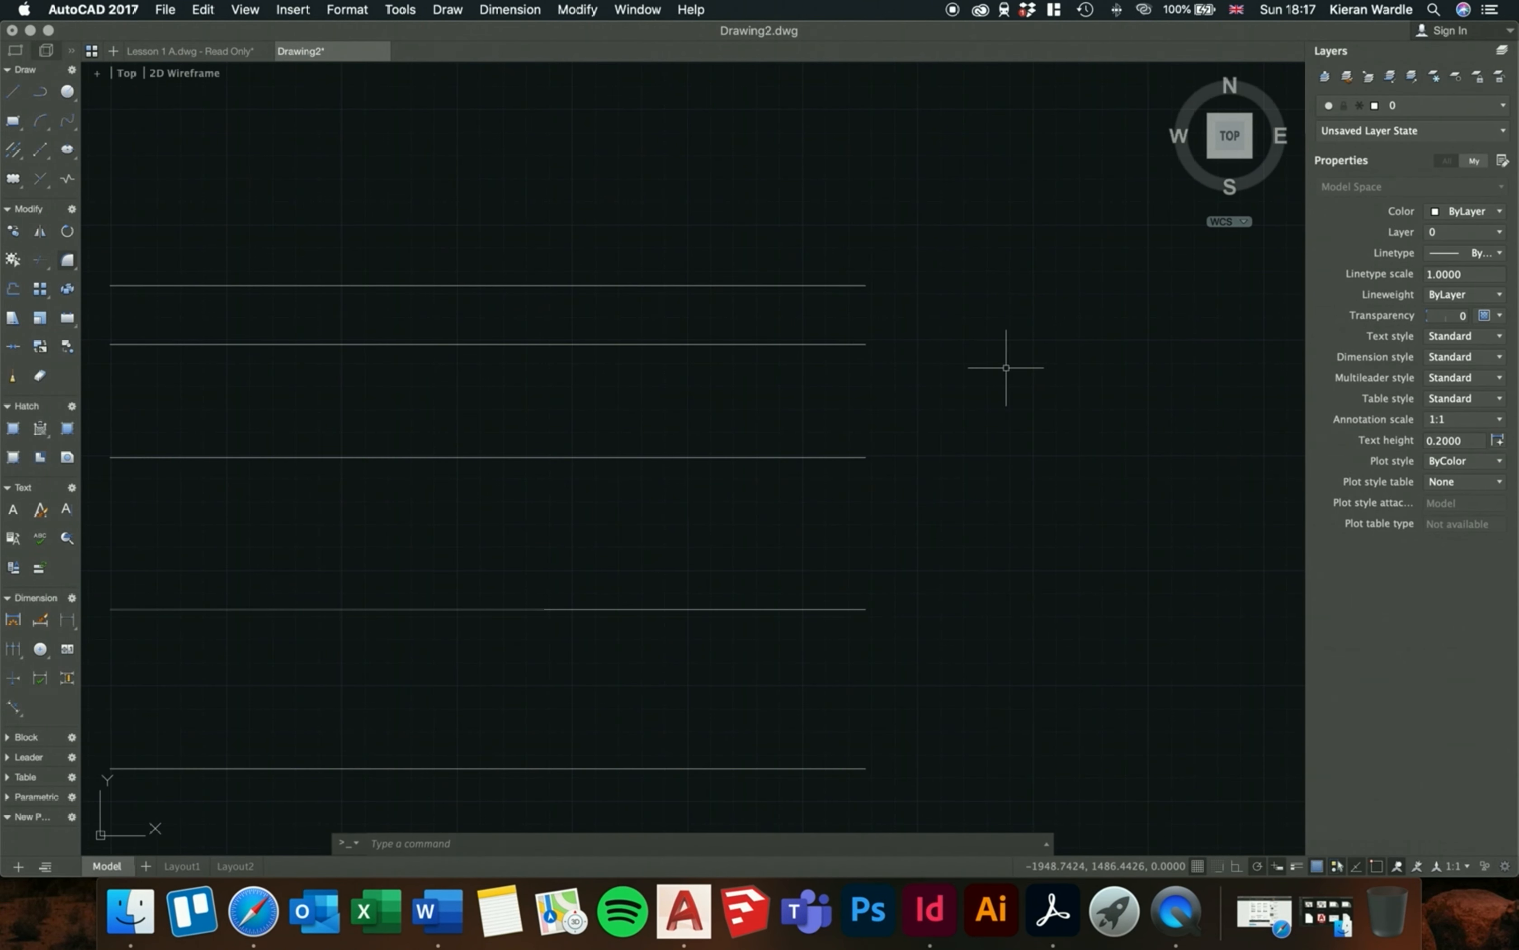
scroll(1001, 363, down, 1)
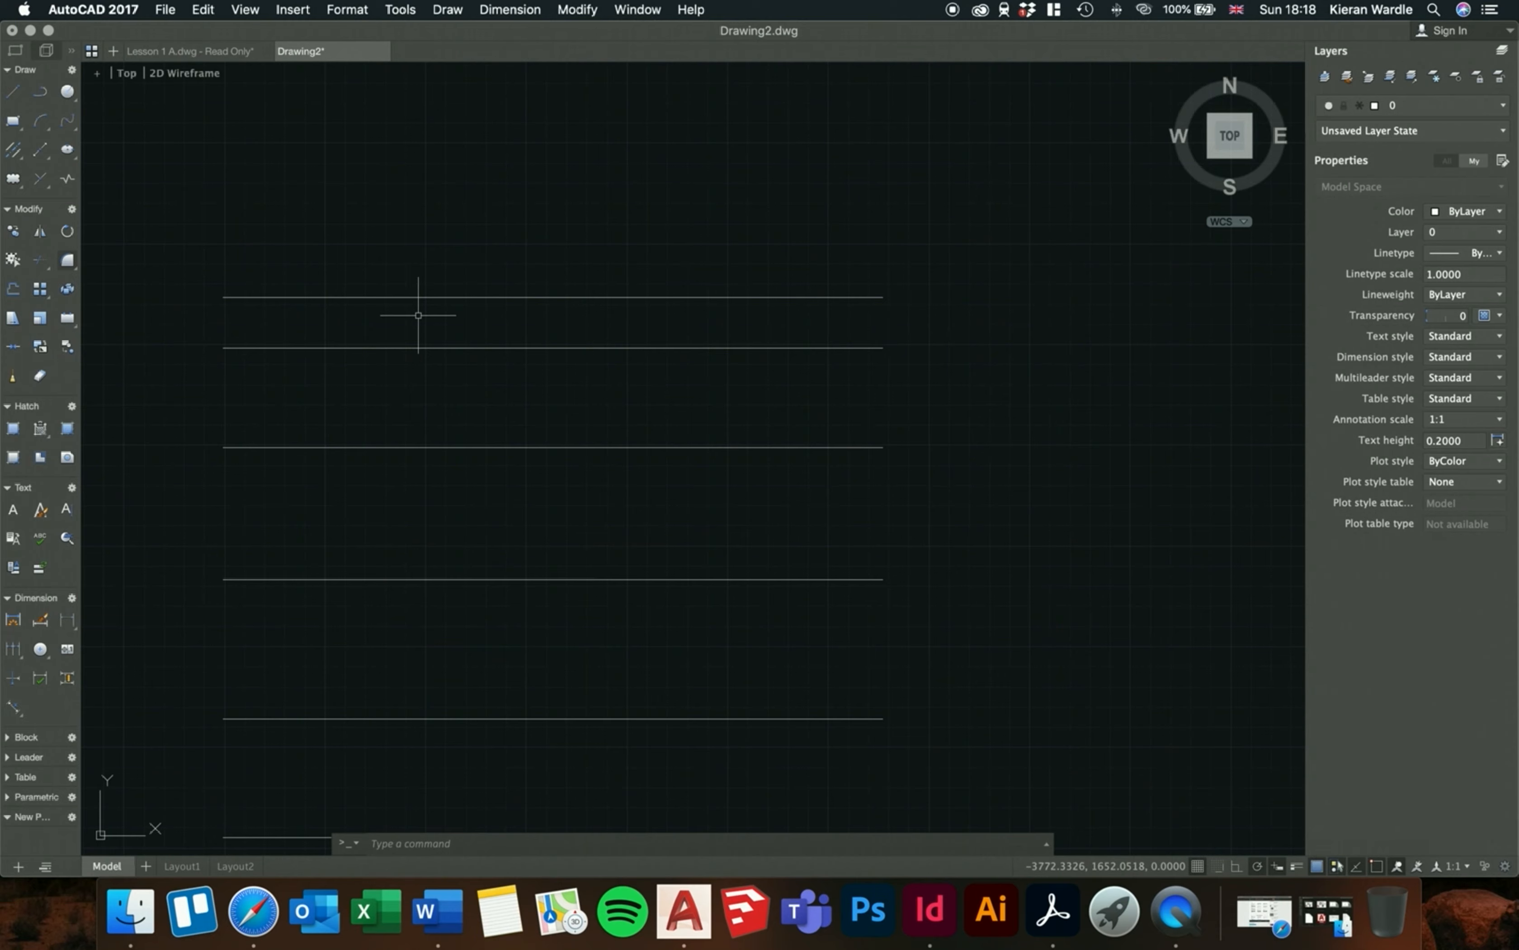
text(pl)
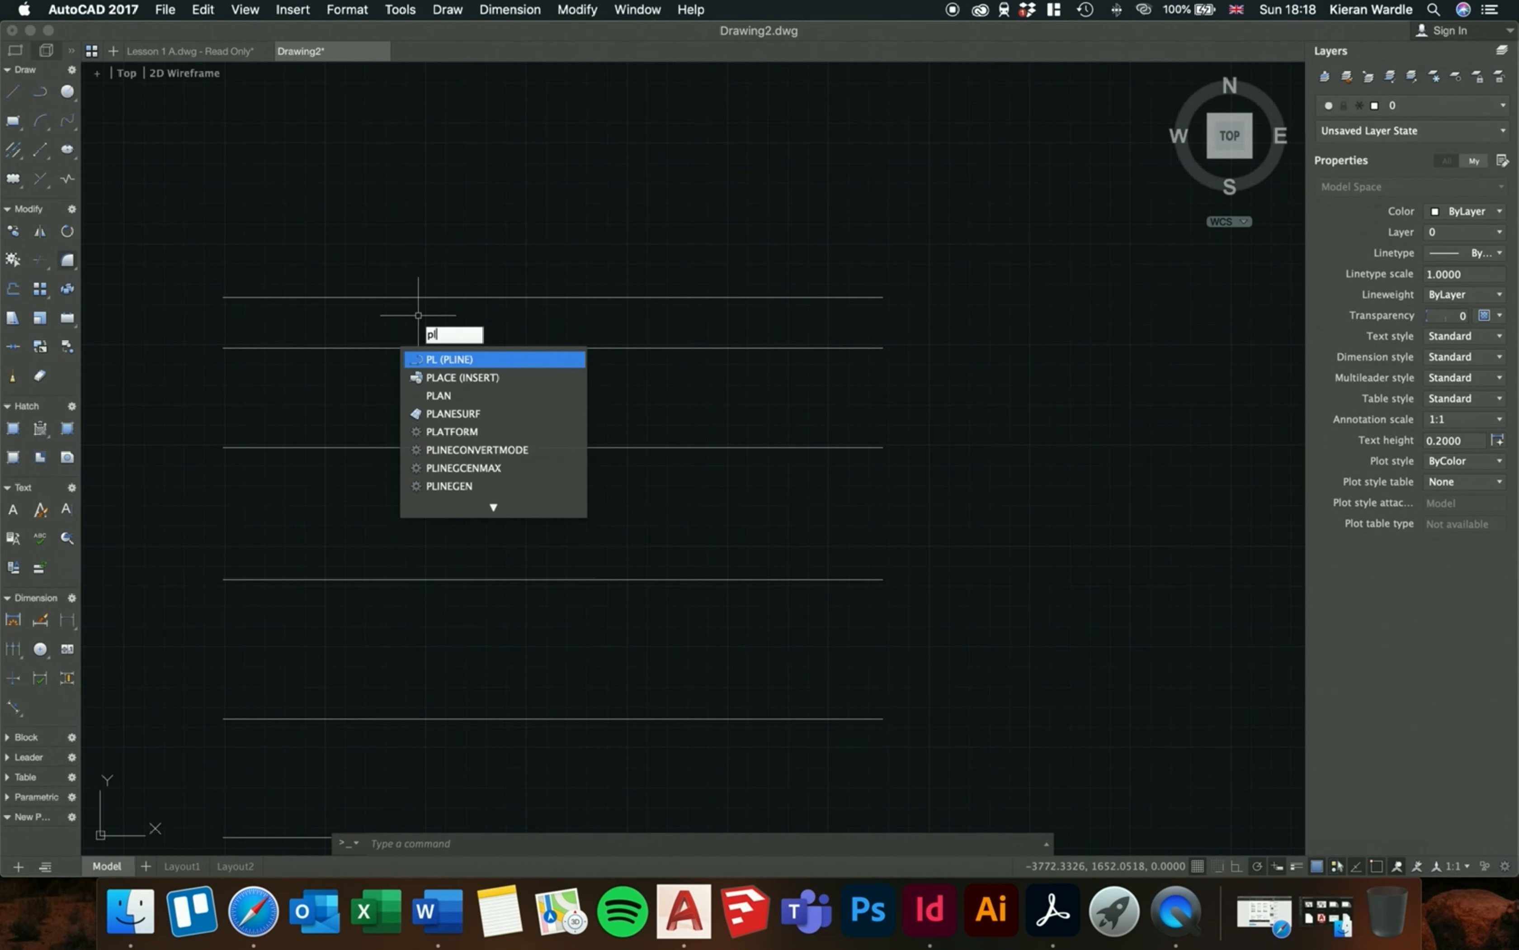
key(Return)
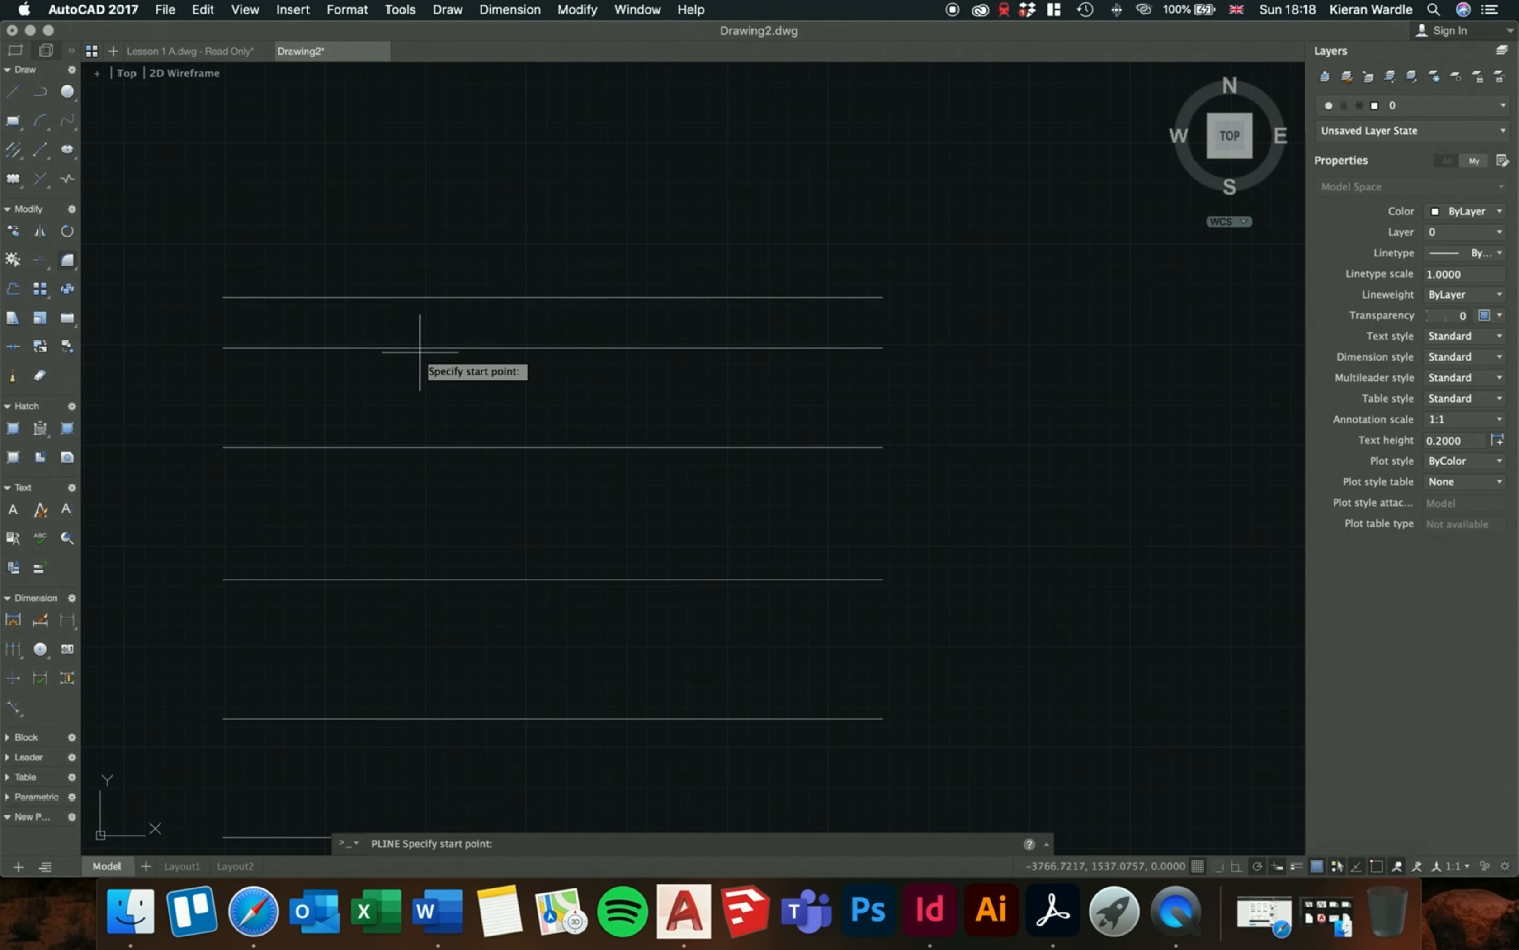
click(424, 365)
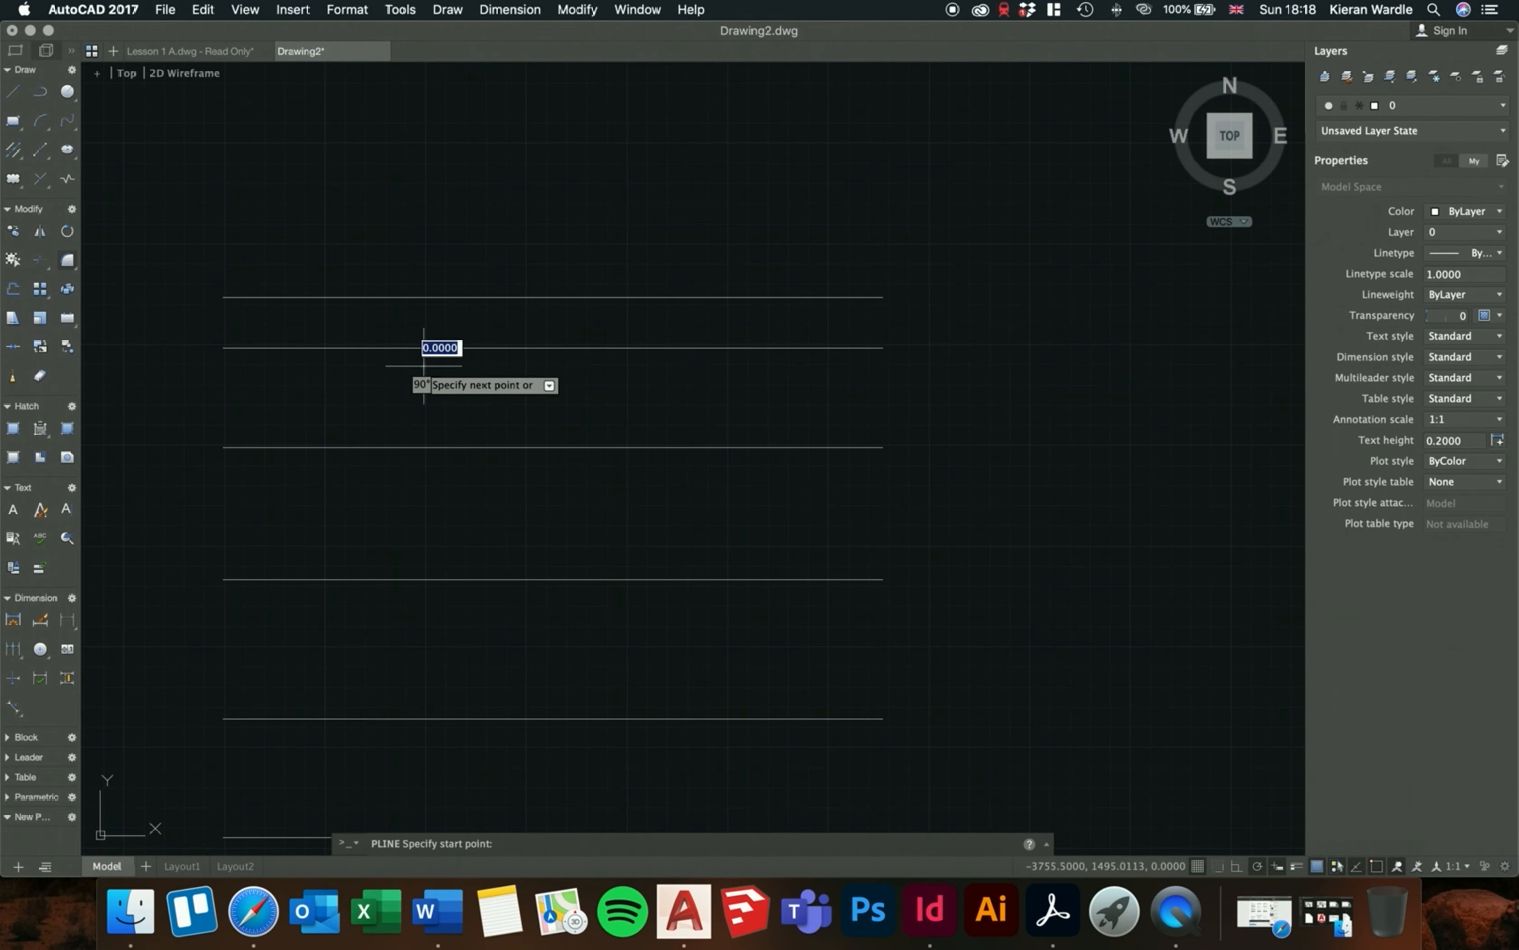
click(424, 264)
key(Return)
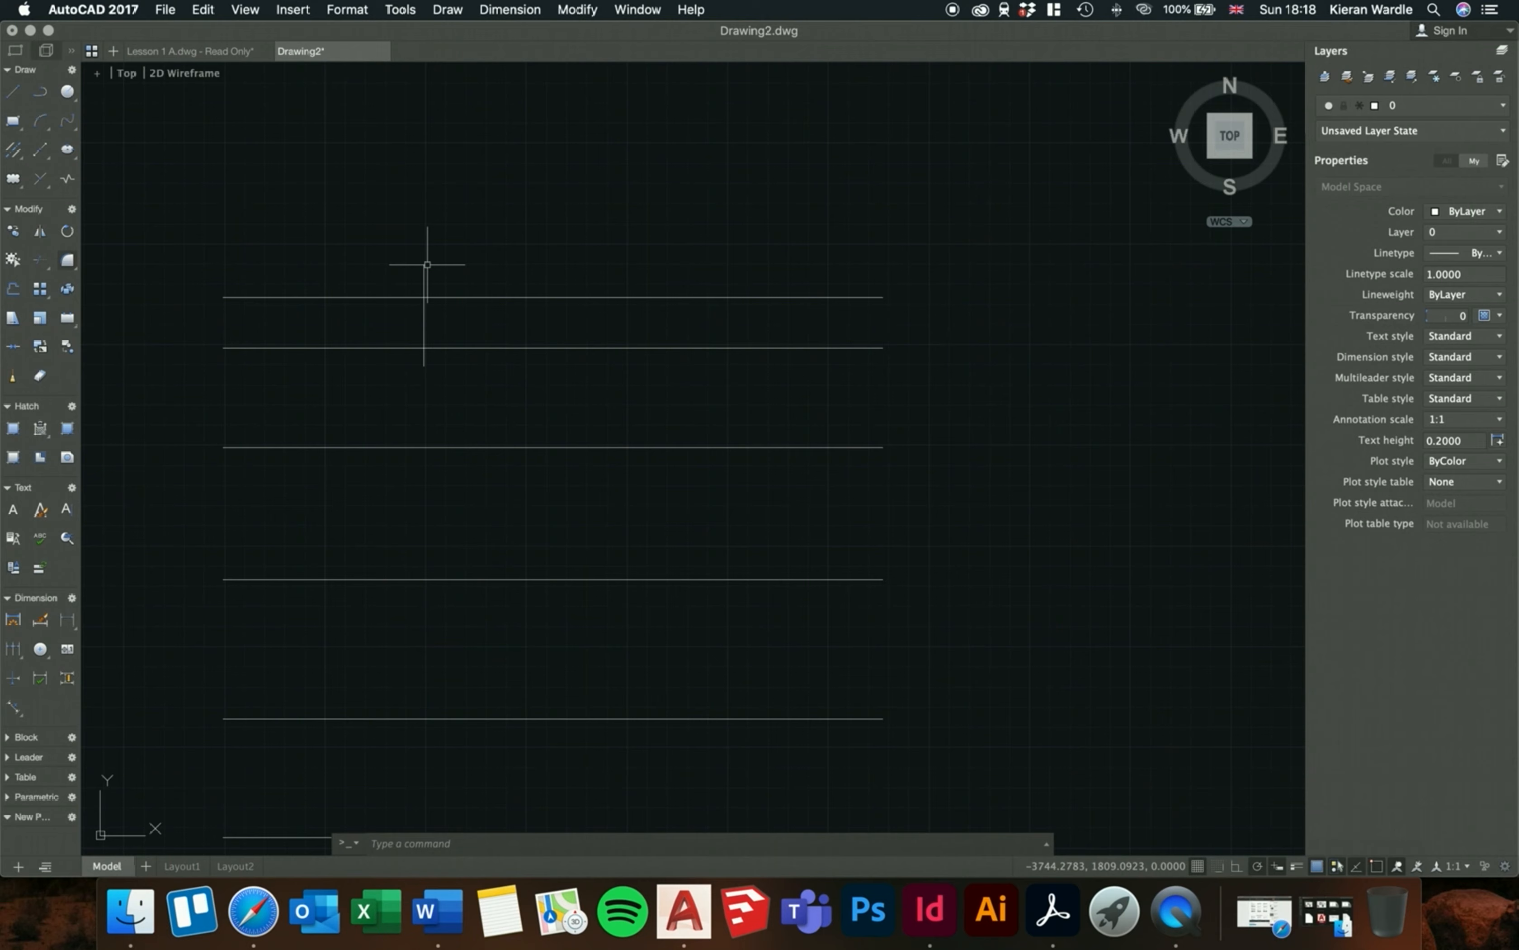
- Draw a second vertical polyline across the same two horizontal lines, to the right of the first and level with it
key(Return)
click(676, 367)
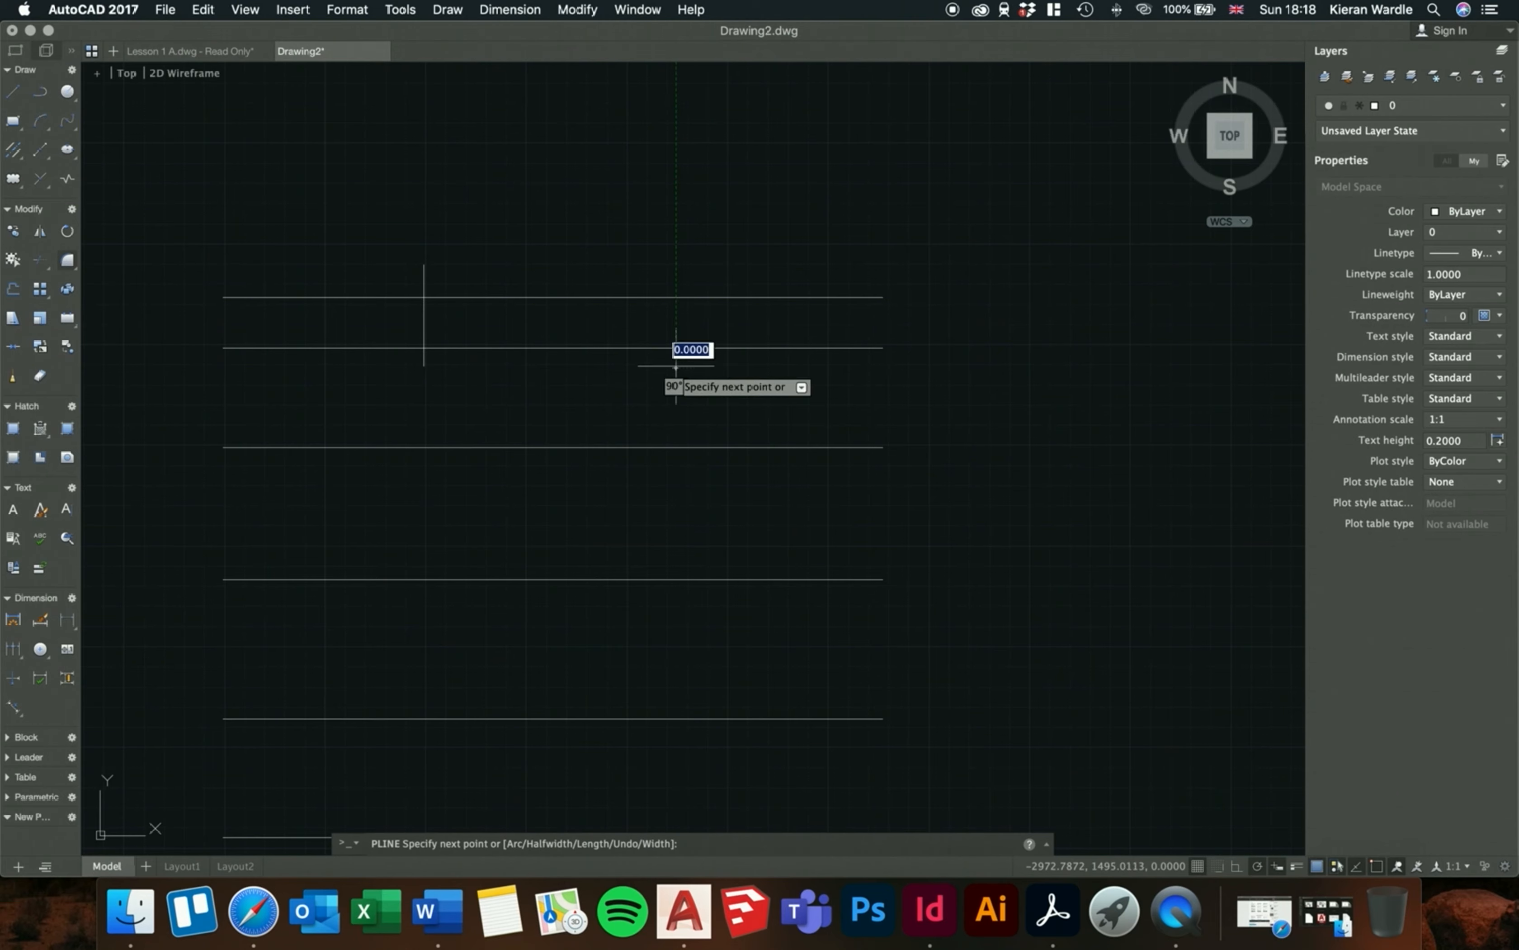
click(670, 265)
key(Return)
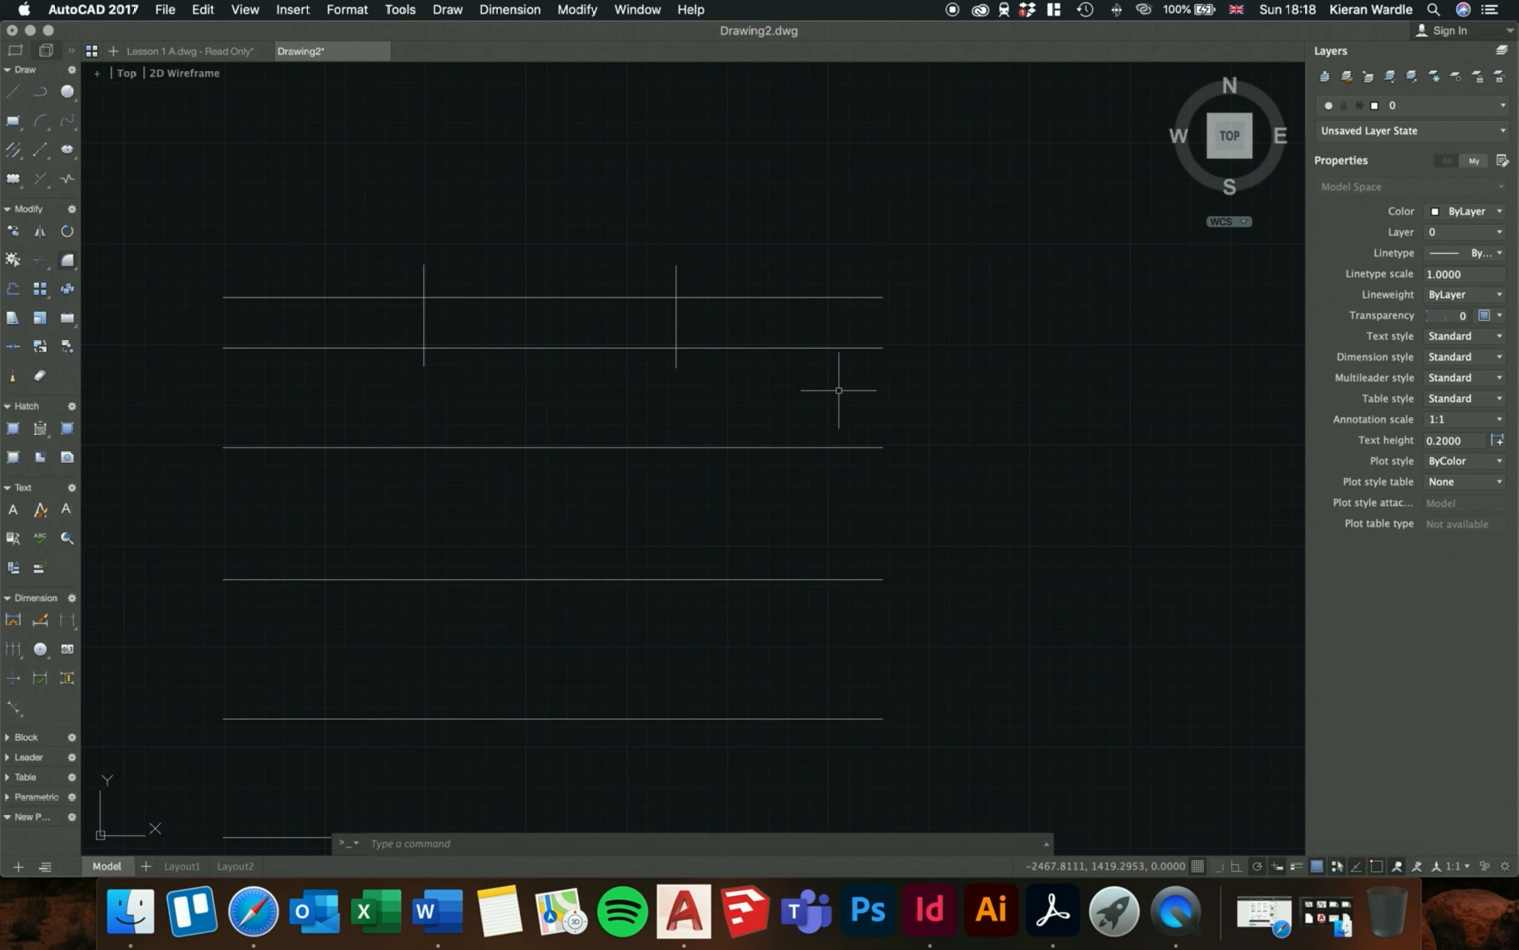
- Start the Trim command with the top two horizontal lines and both vertical lines as cutting edges
click(40, 266)
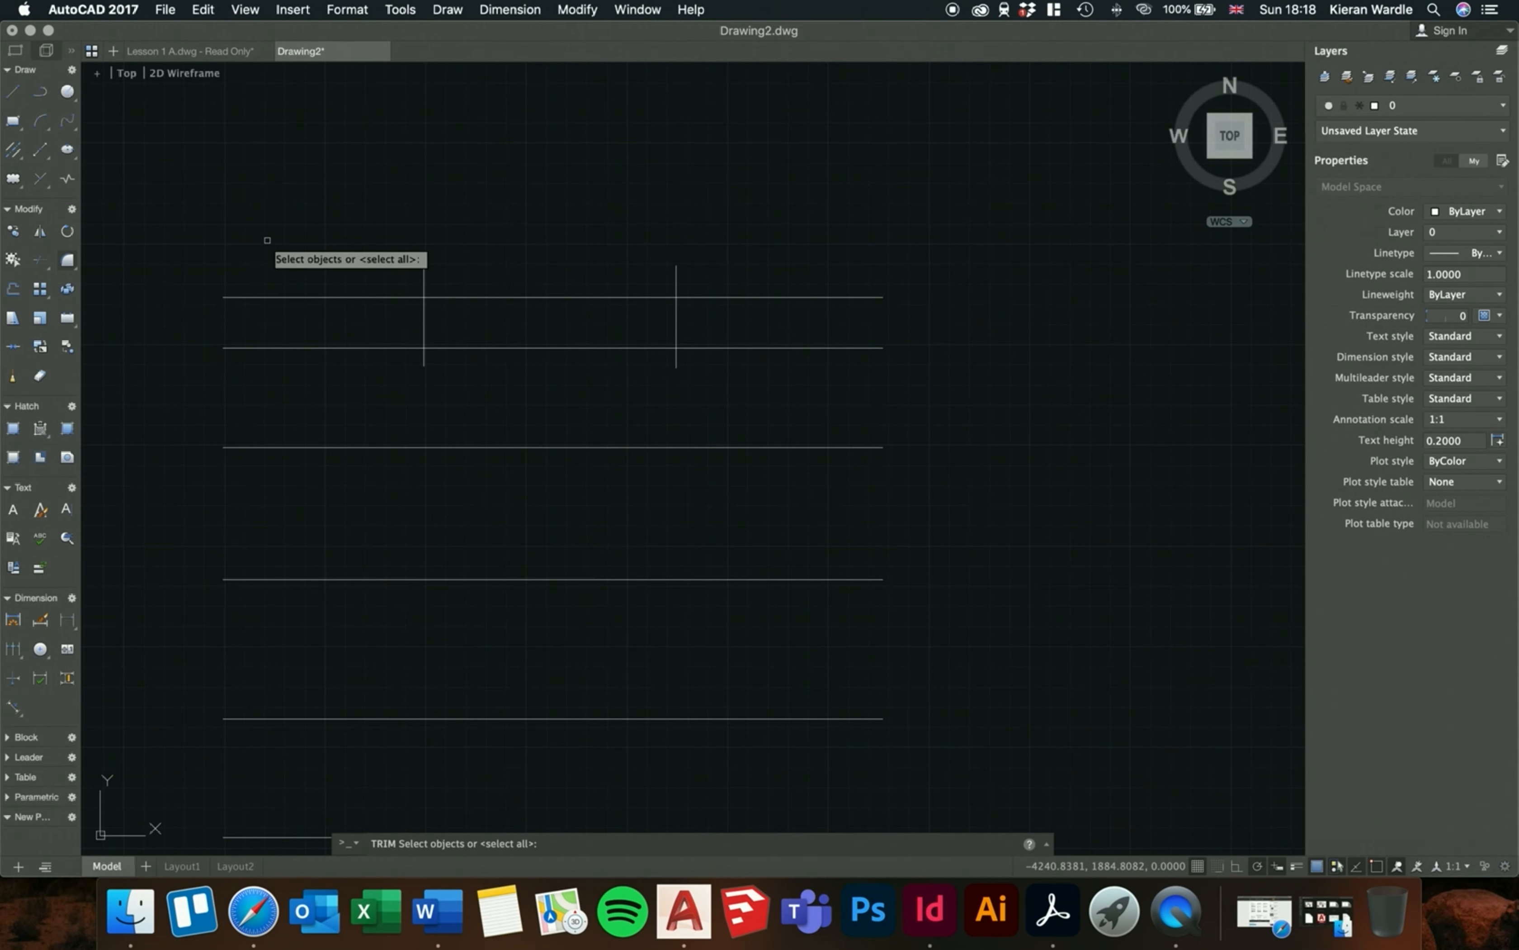
click(354, 296)
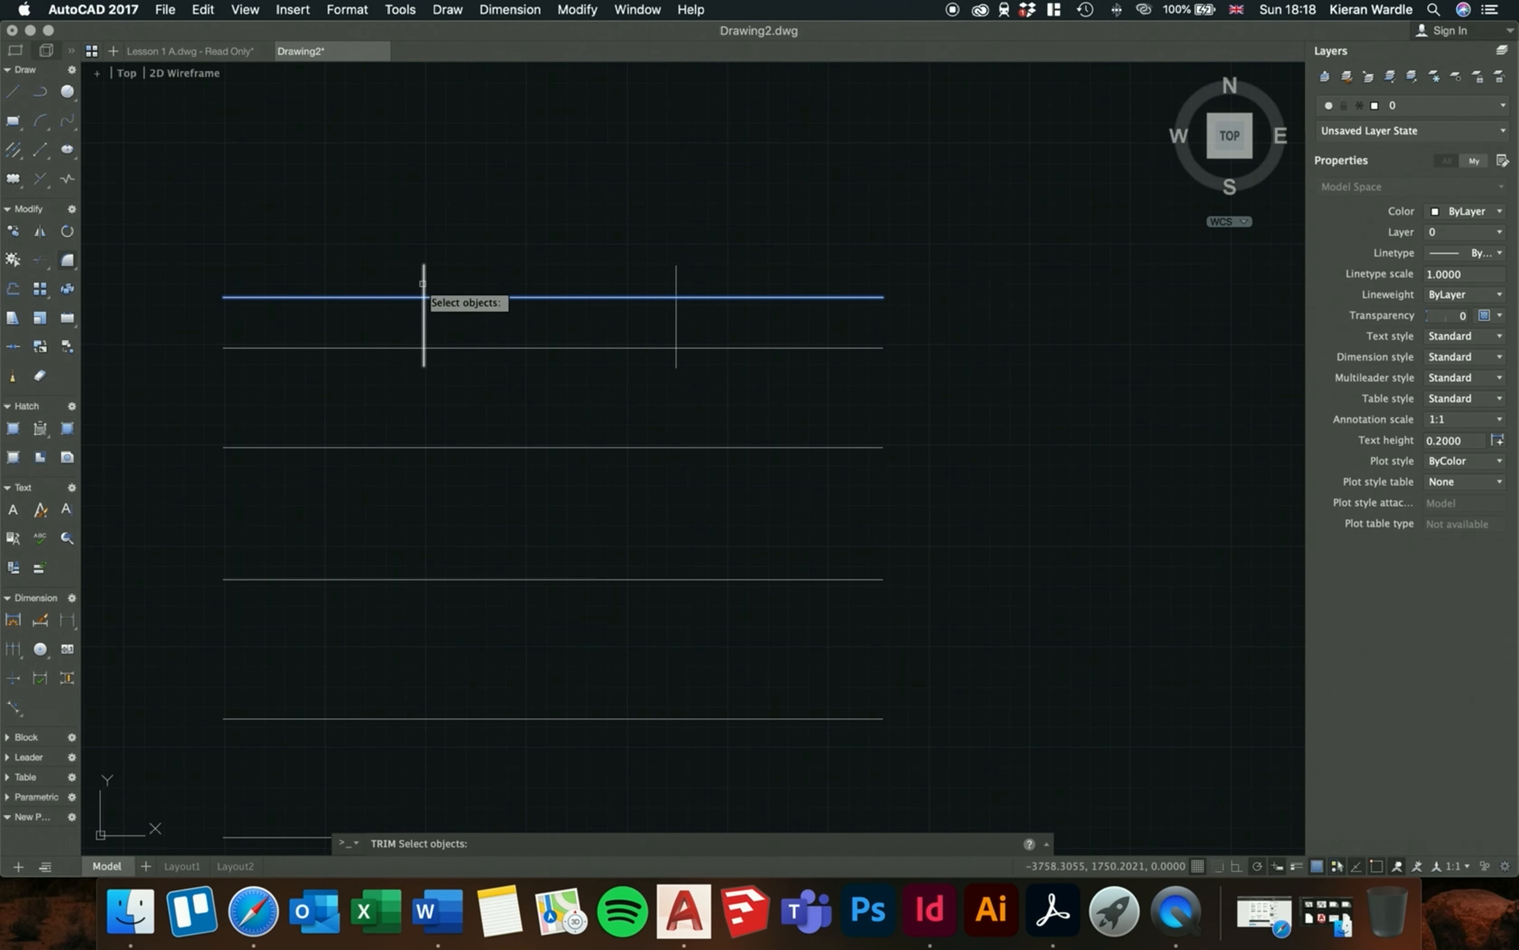
click(423, 299)
click(466, 347)
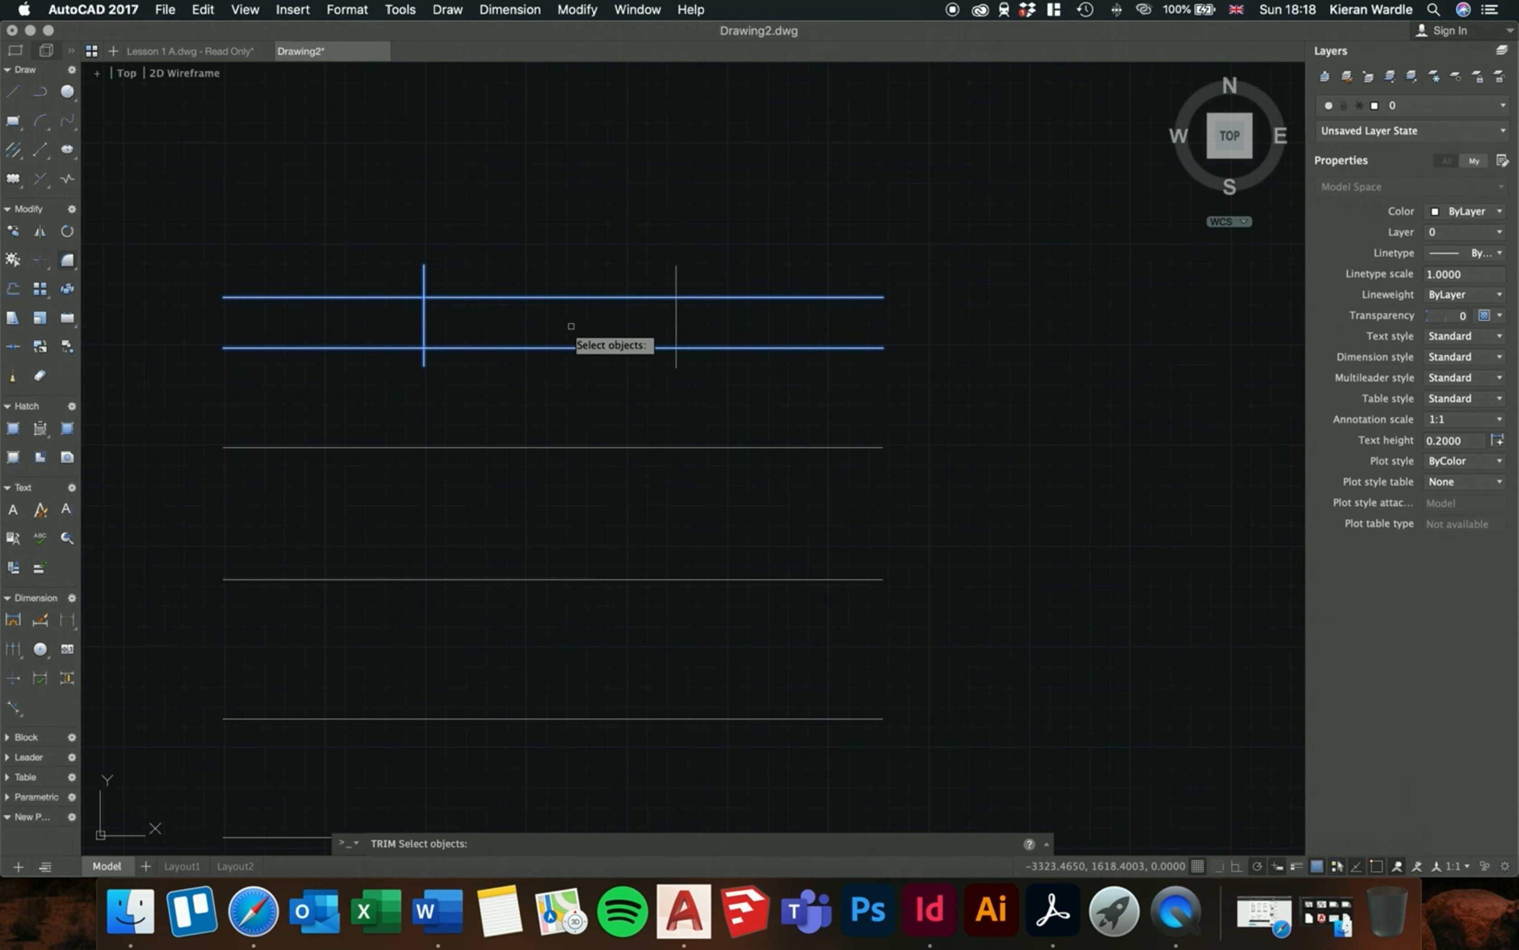
click(675, 323)
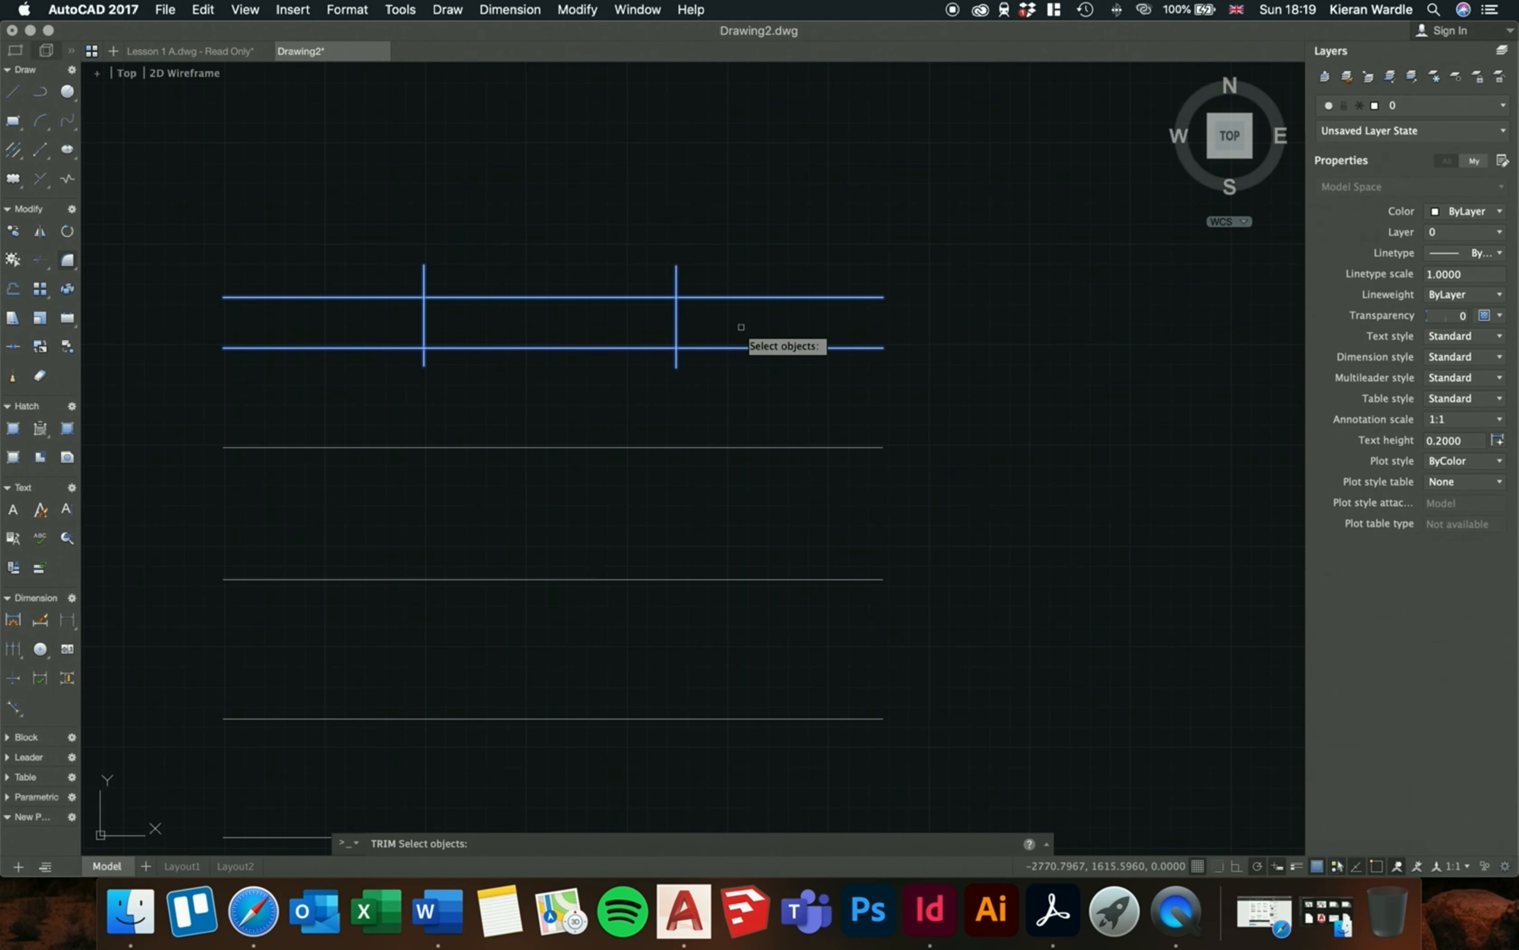
key(Return)
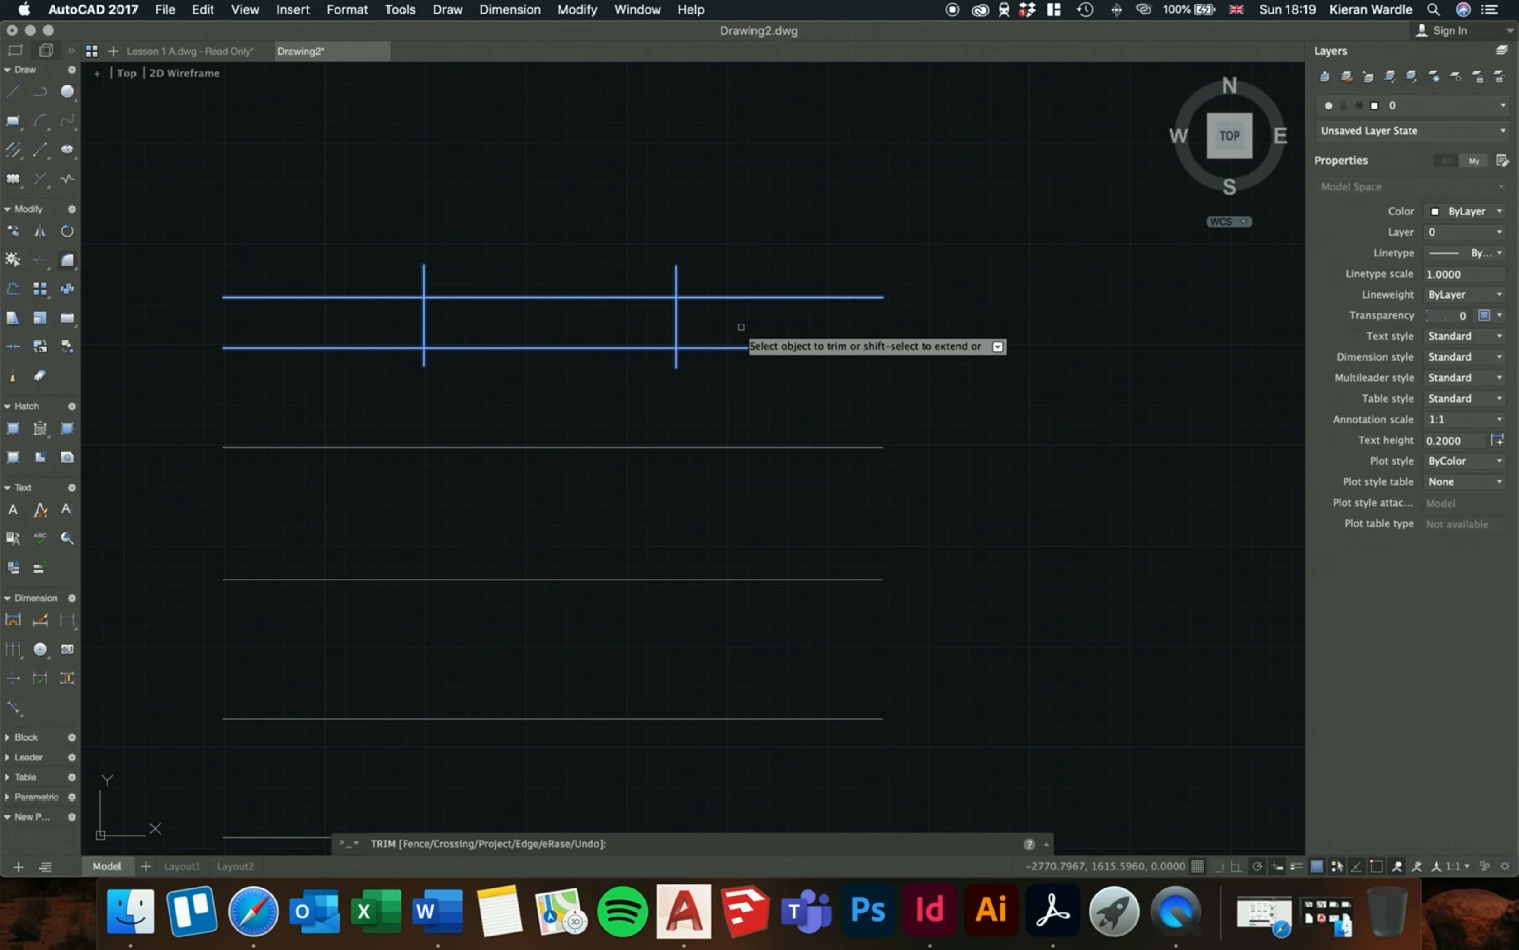
- Trim the protruding ends of both verticals and the horizontal segments between them to leave an opening, and end the command
click(706, 297)
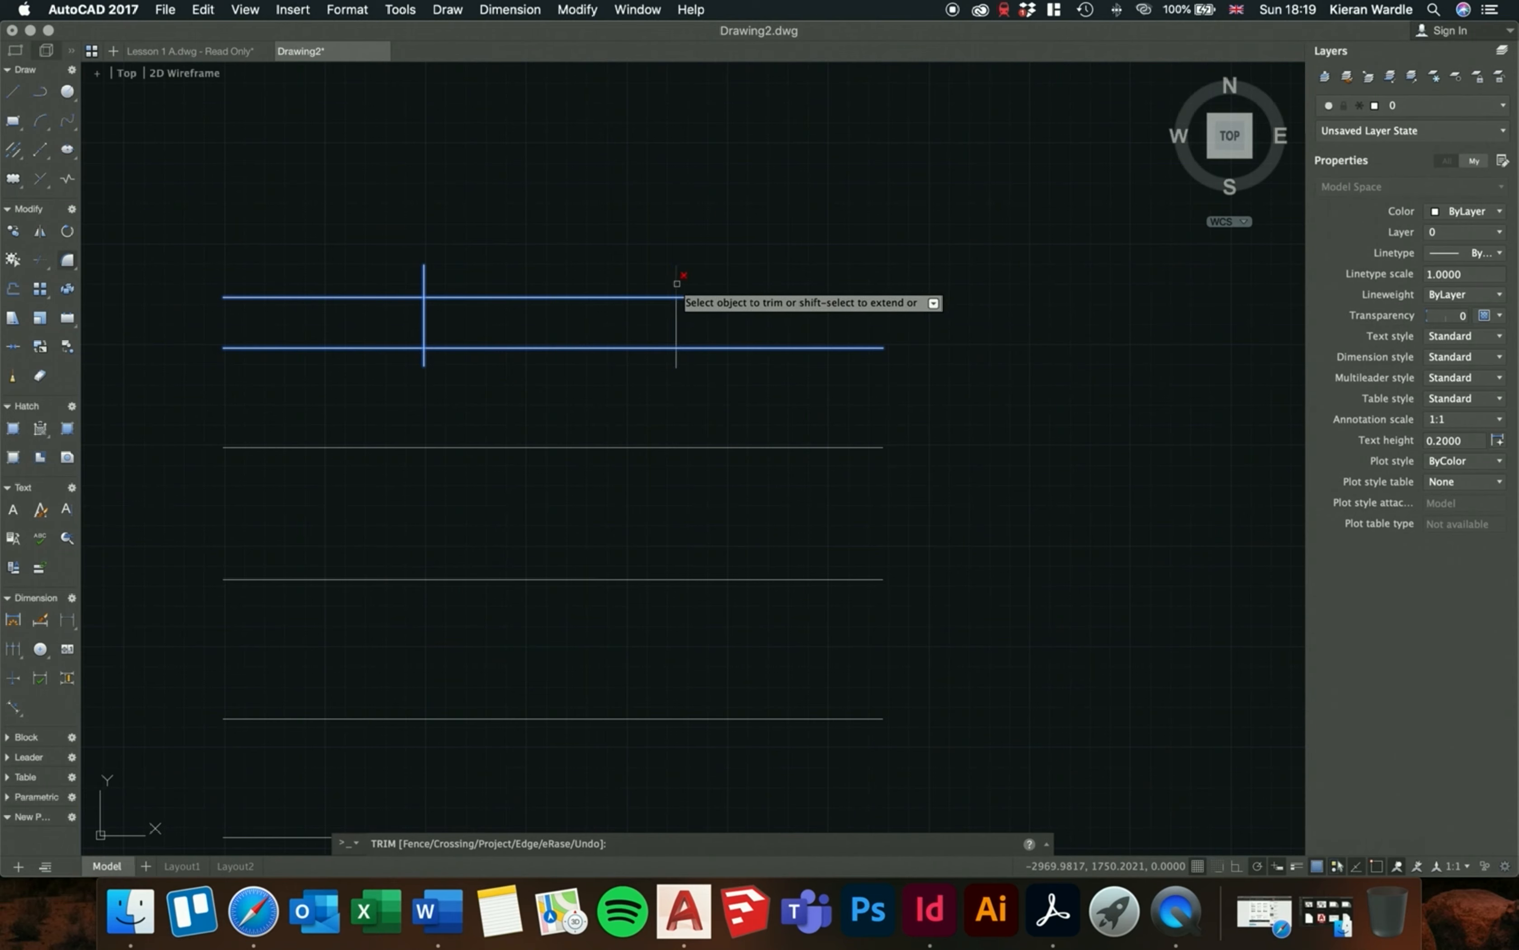
click(677, 283)
click(425, 281)
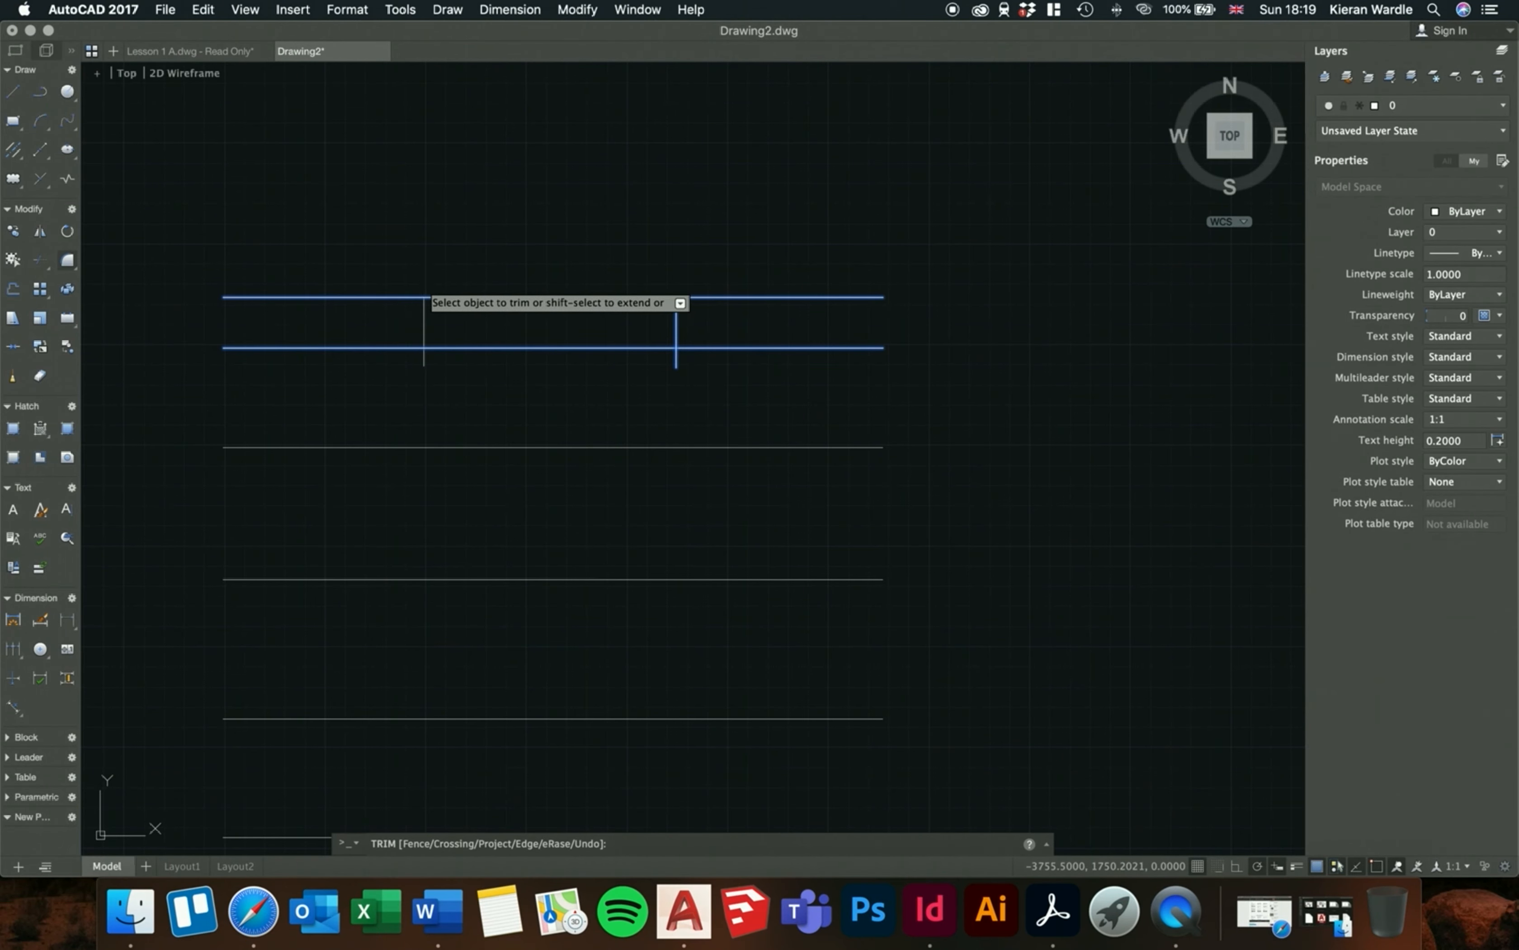
click(438, 297)
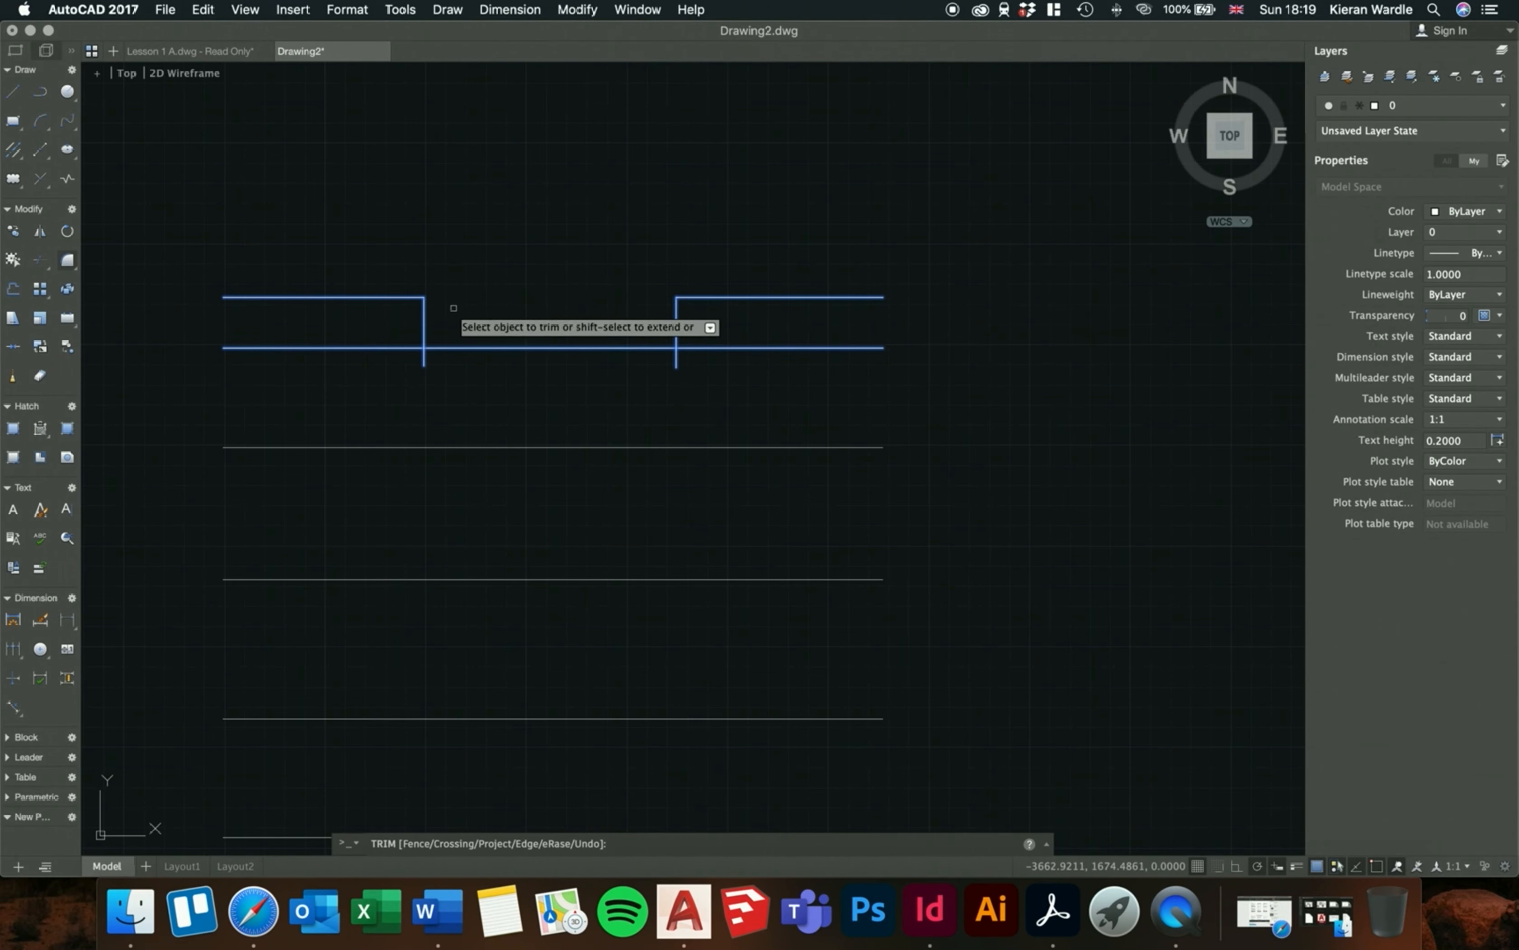
click(456, 349)
click(428, 362)
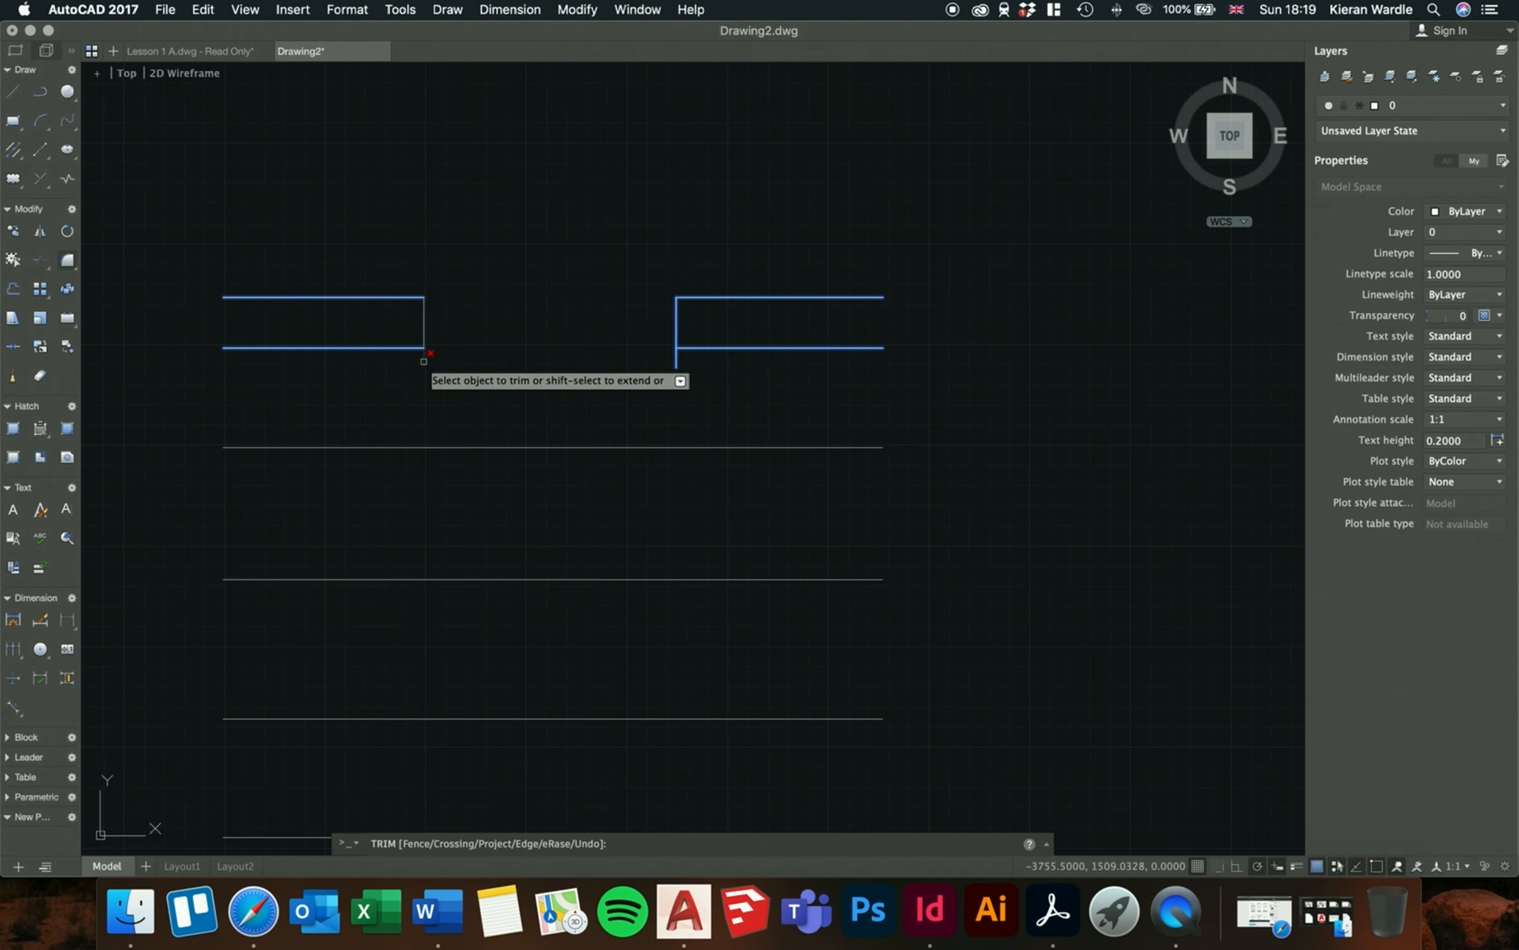
click(676, 359)
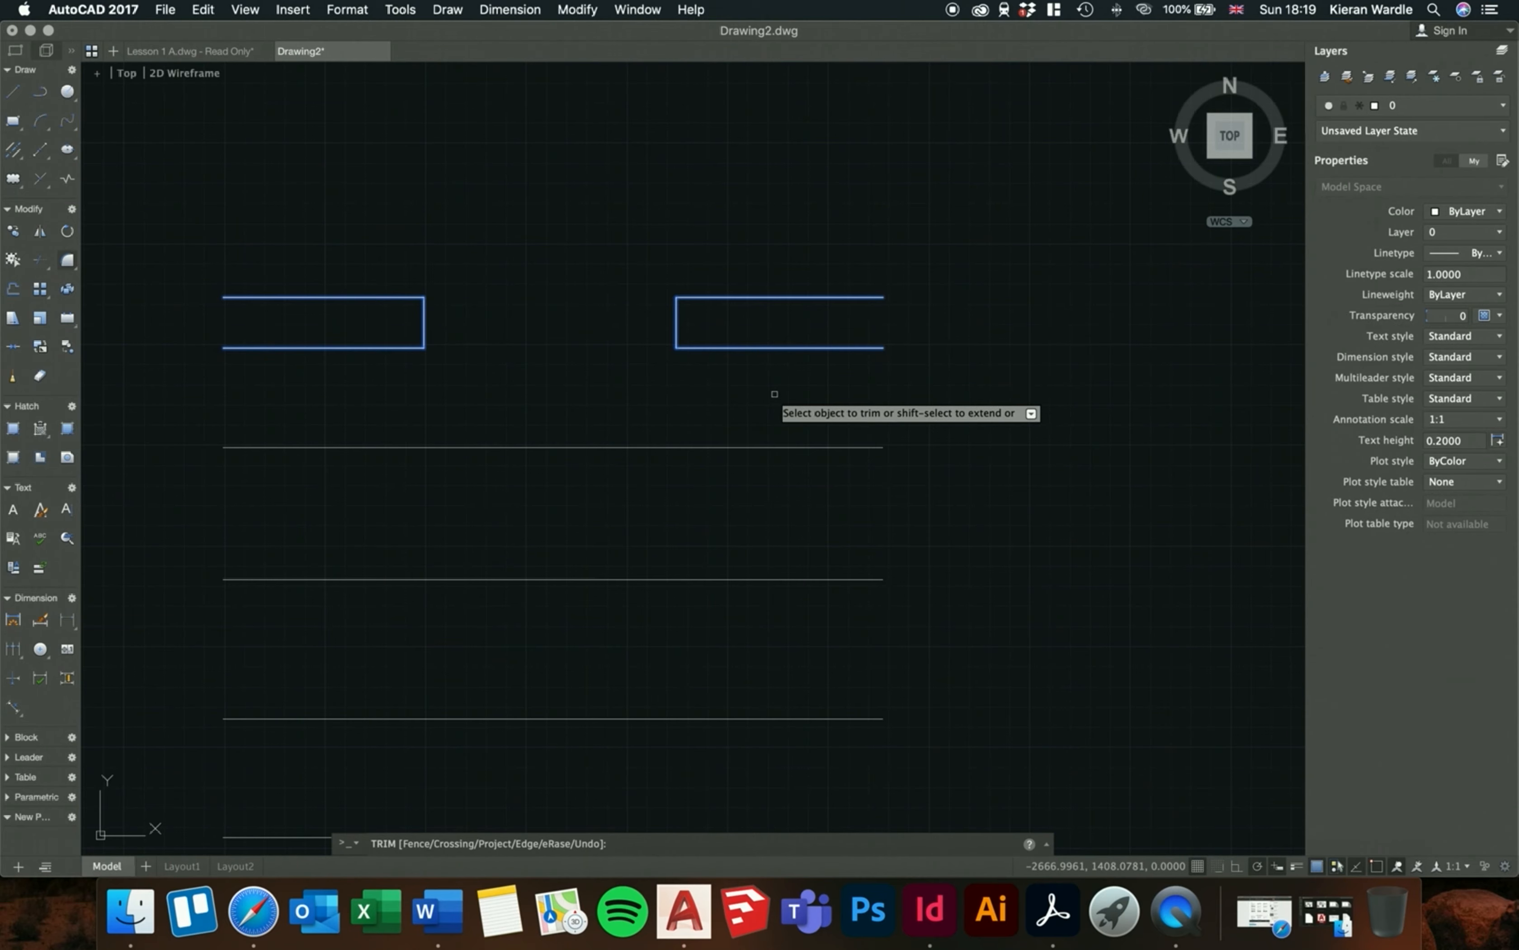
key(Escape)
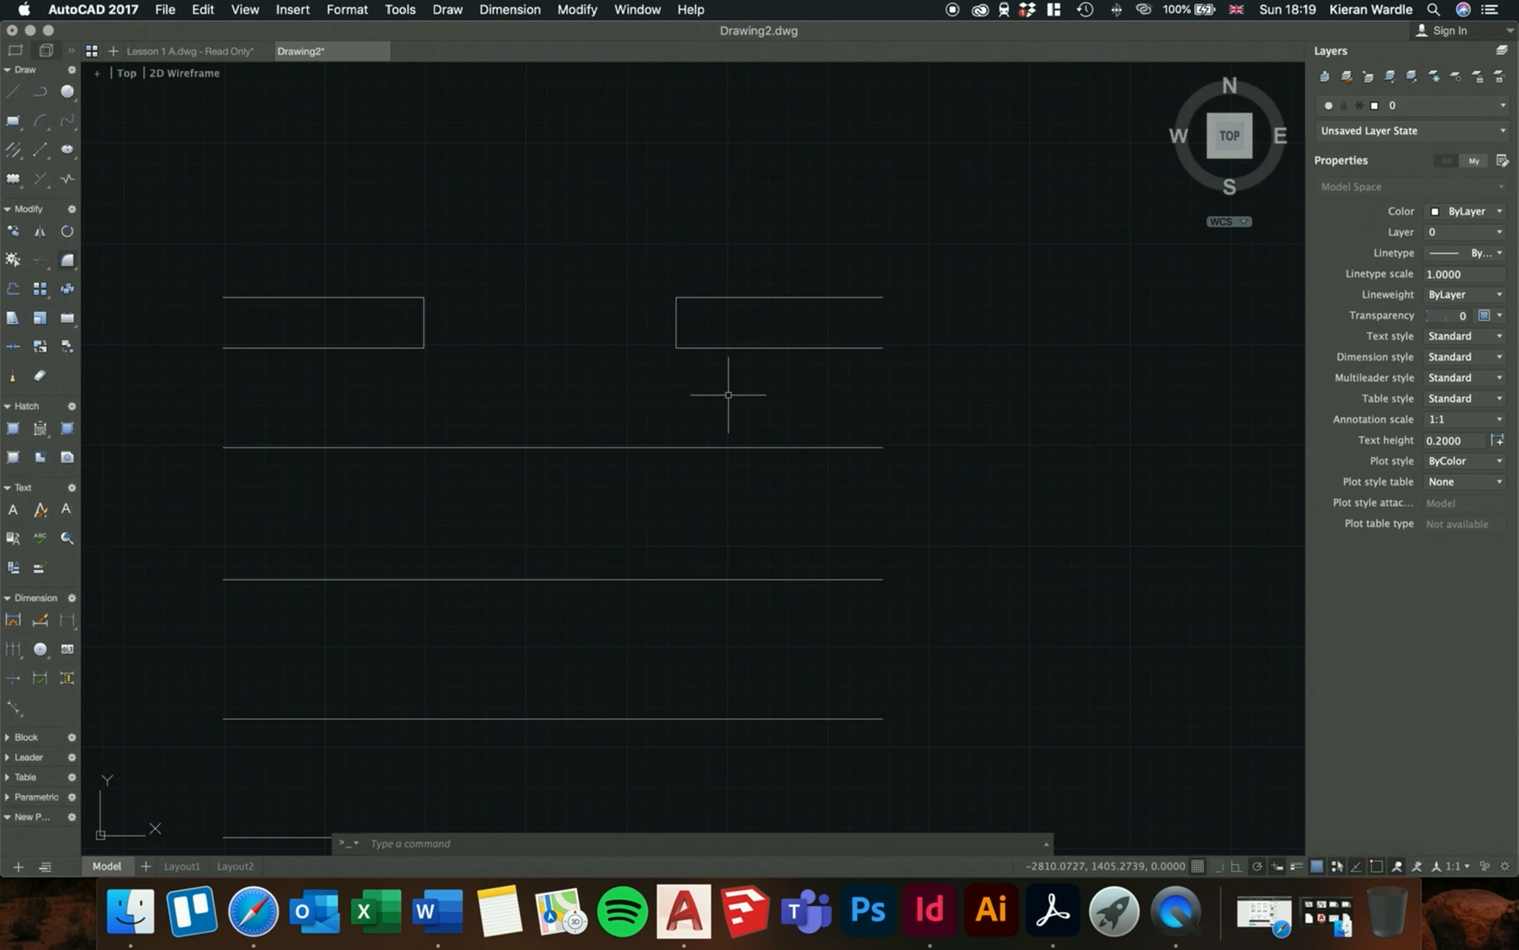
- Try a window selection and a crossing selection around the opening in the top two lines, and cancel the selection
scroll(722, 394, down, 3)
scroll(722, 394, down, 2)
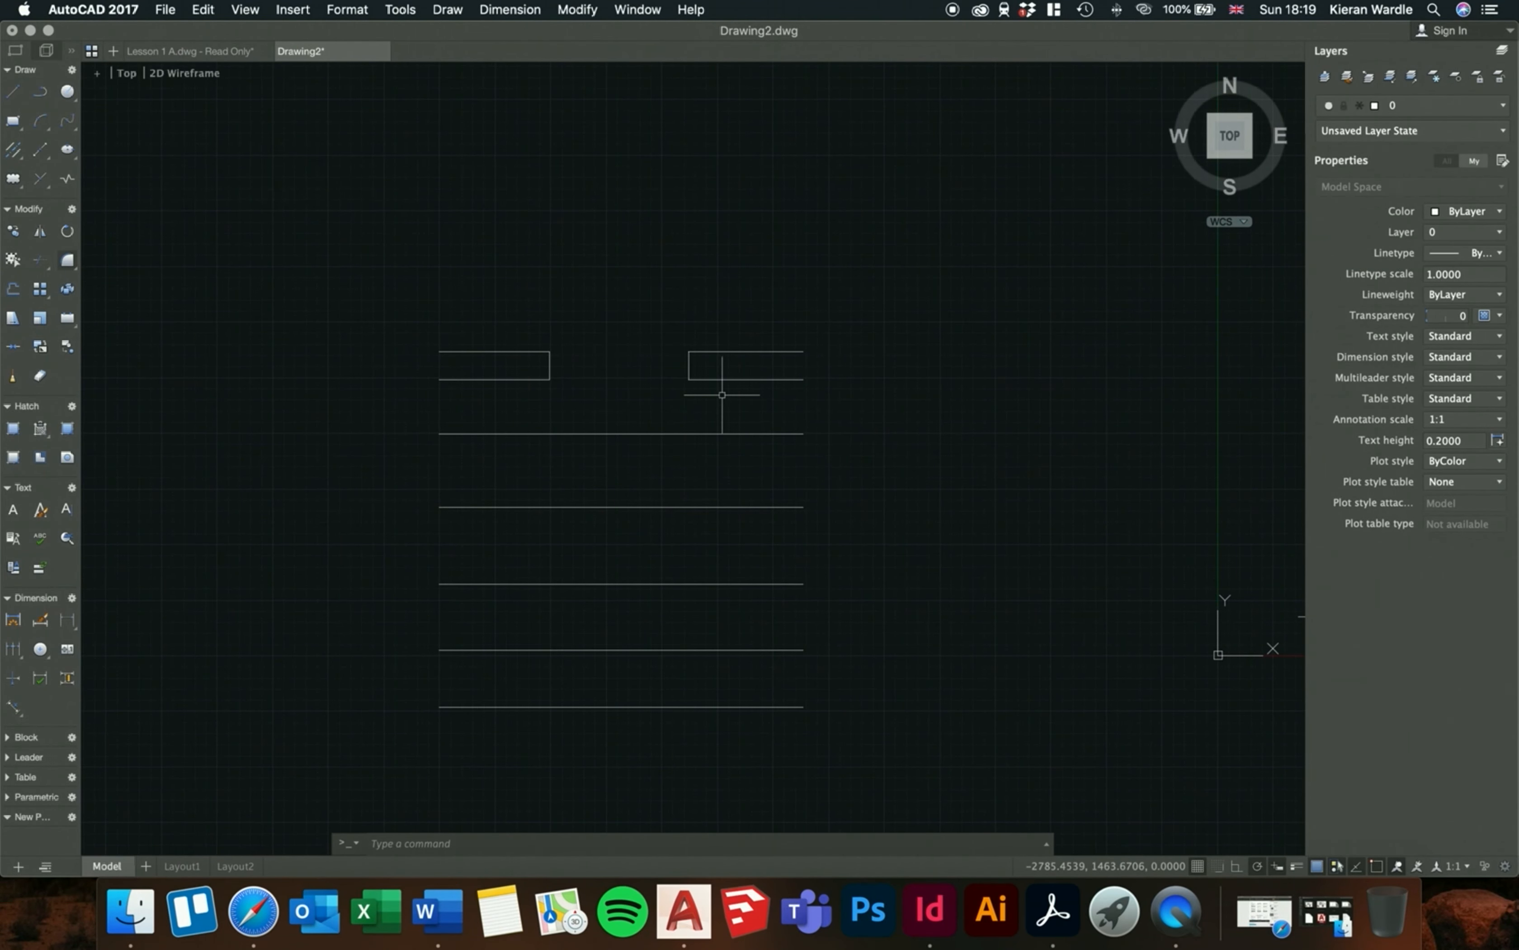
scroll(666, 394, up, 5)
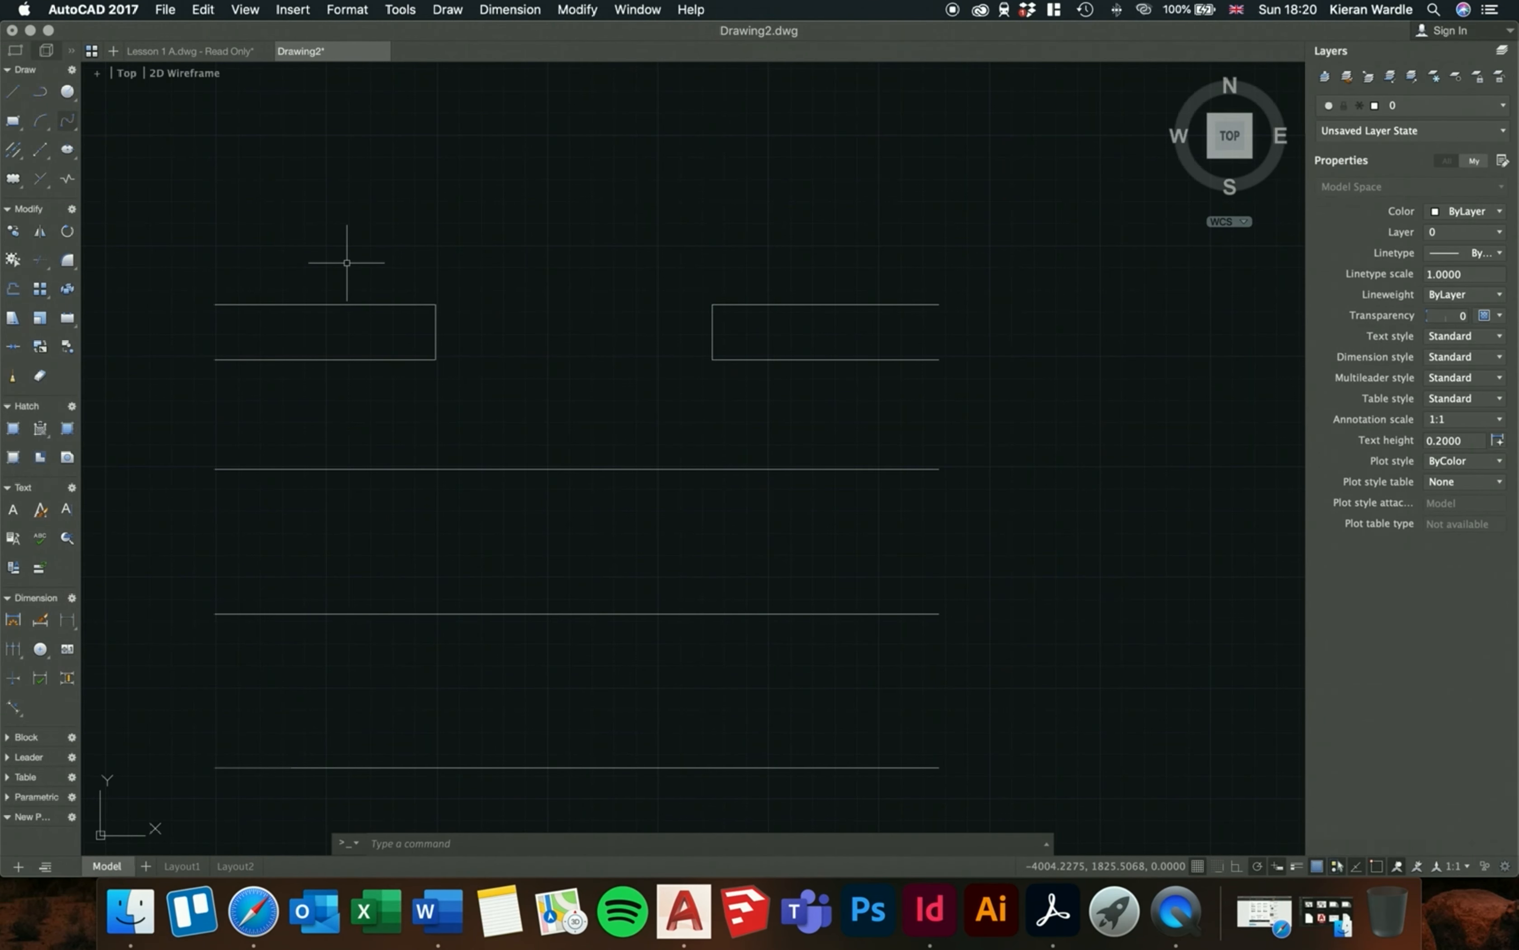
scroll(484, 258, down, 2)
click(453, 180)
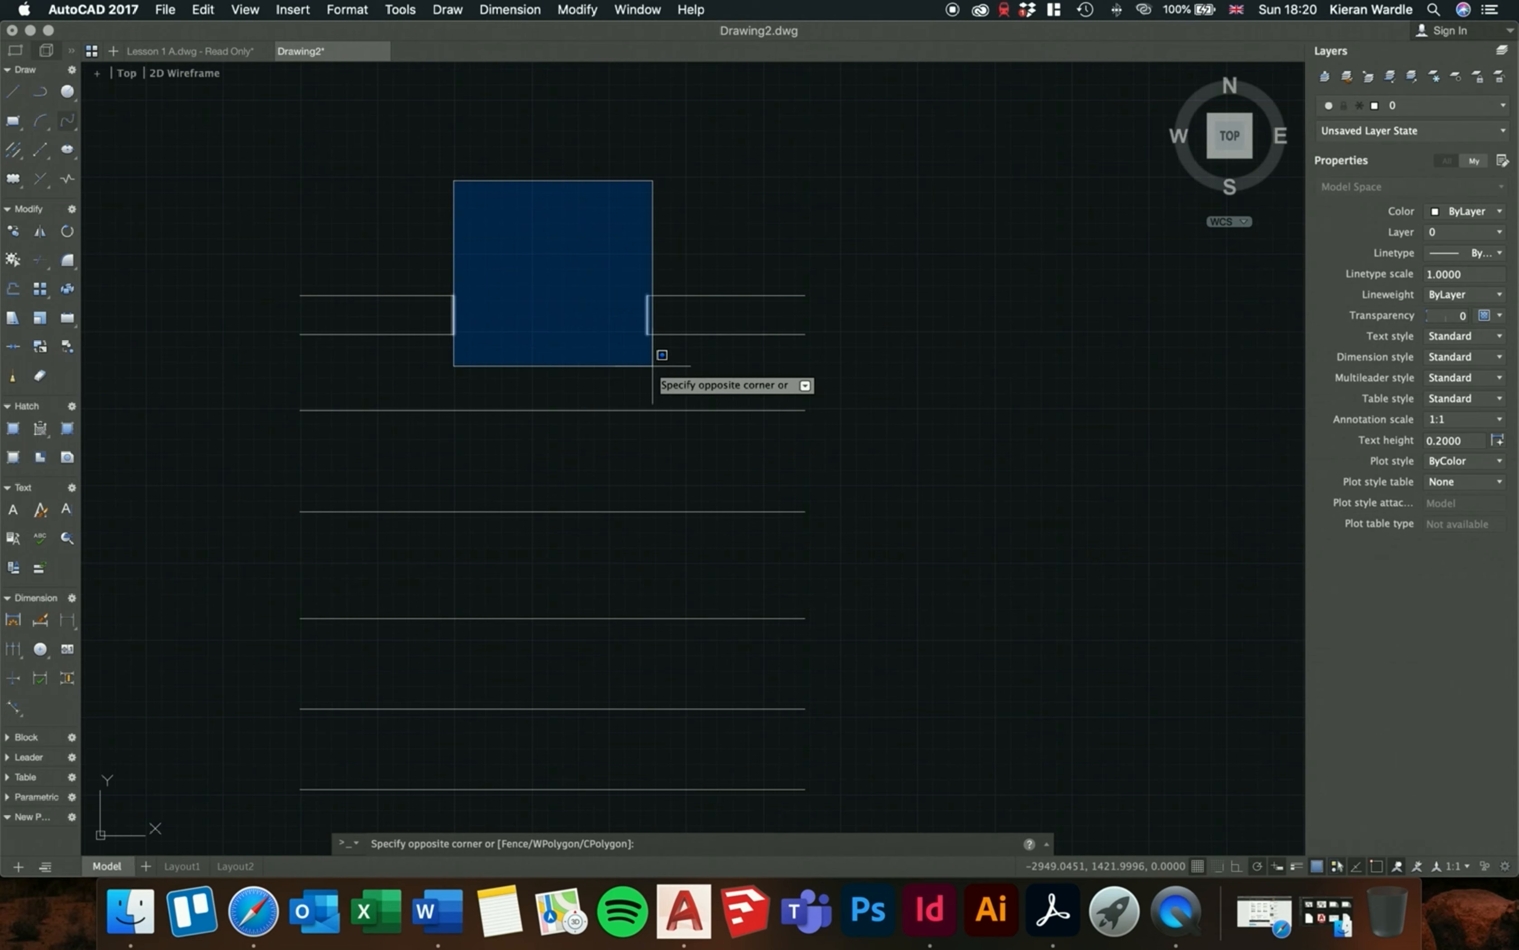
click(662, 236)
click(689, 389)
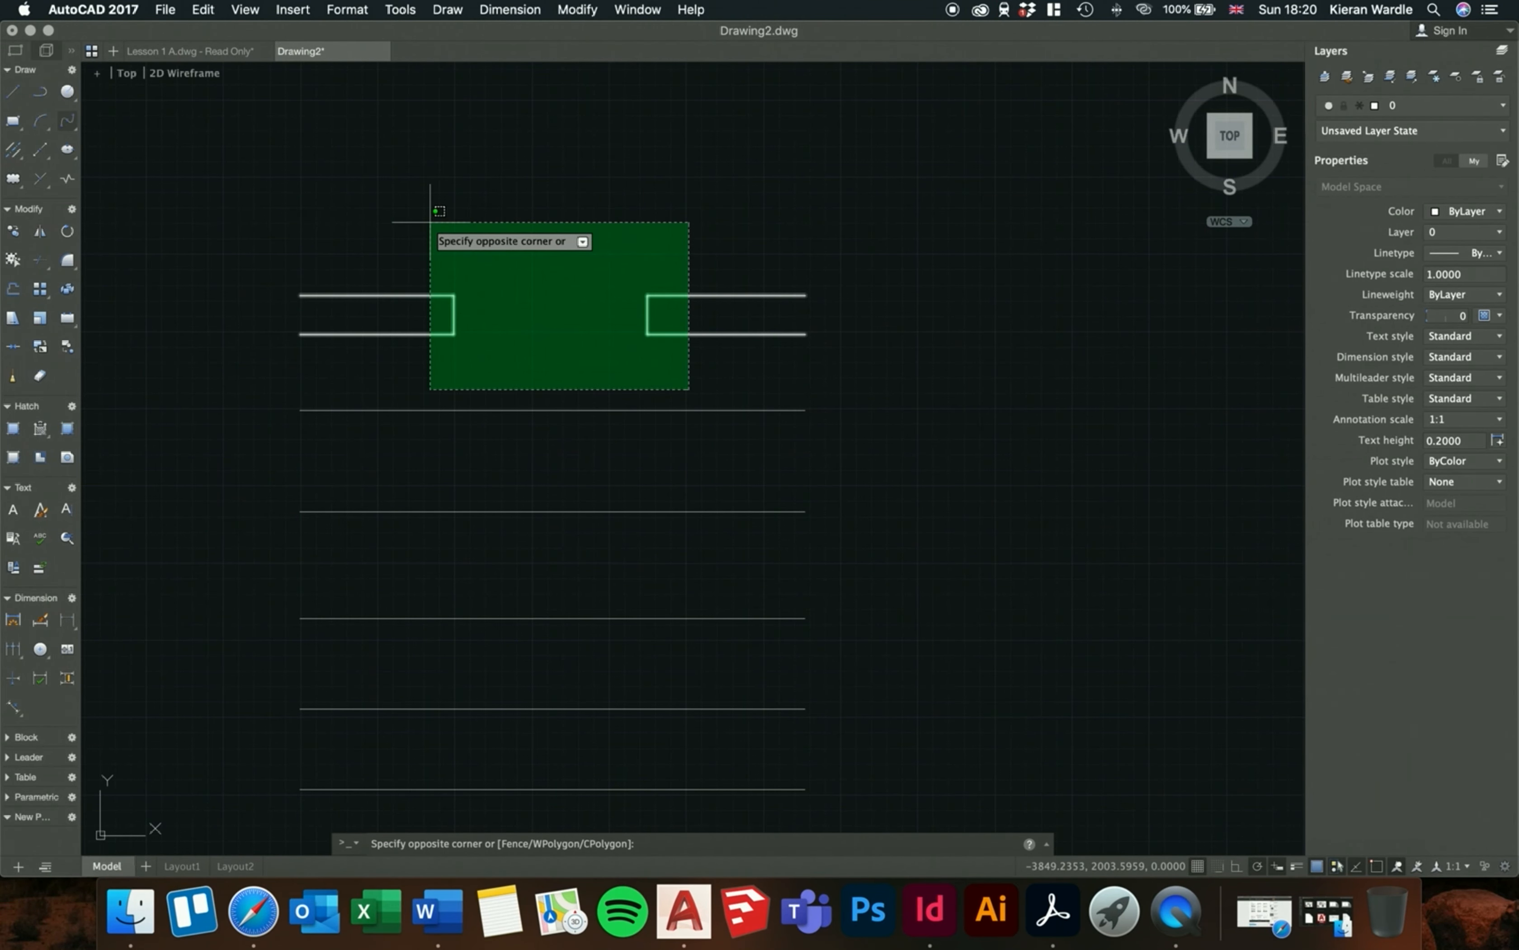
key(Escape)
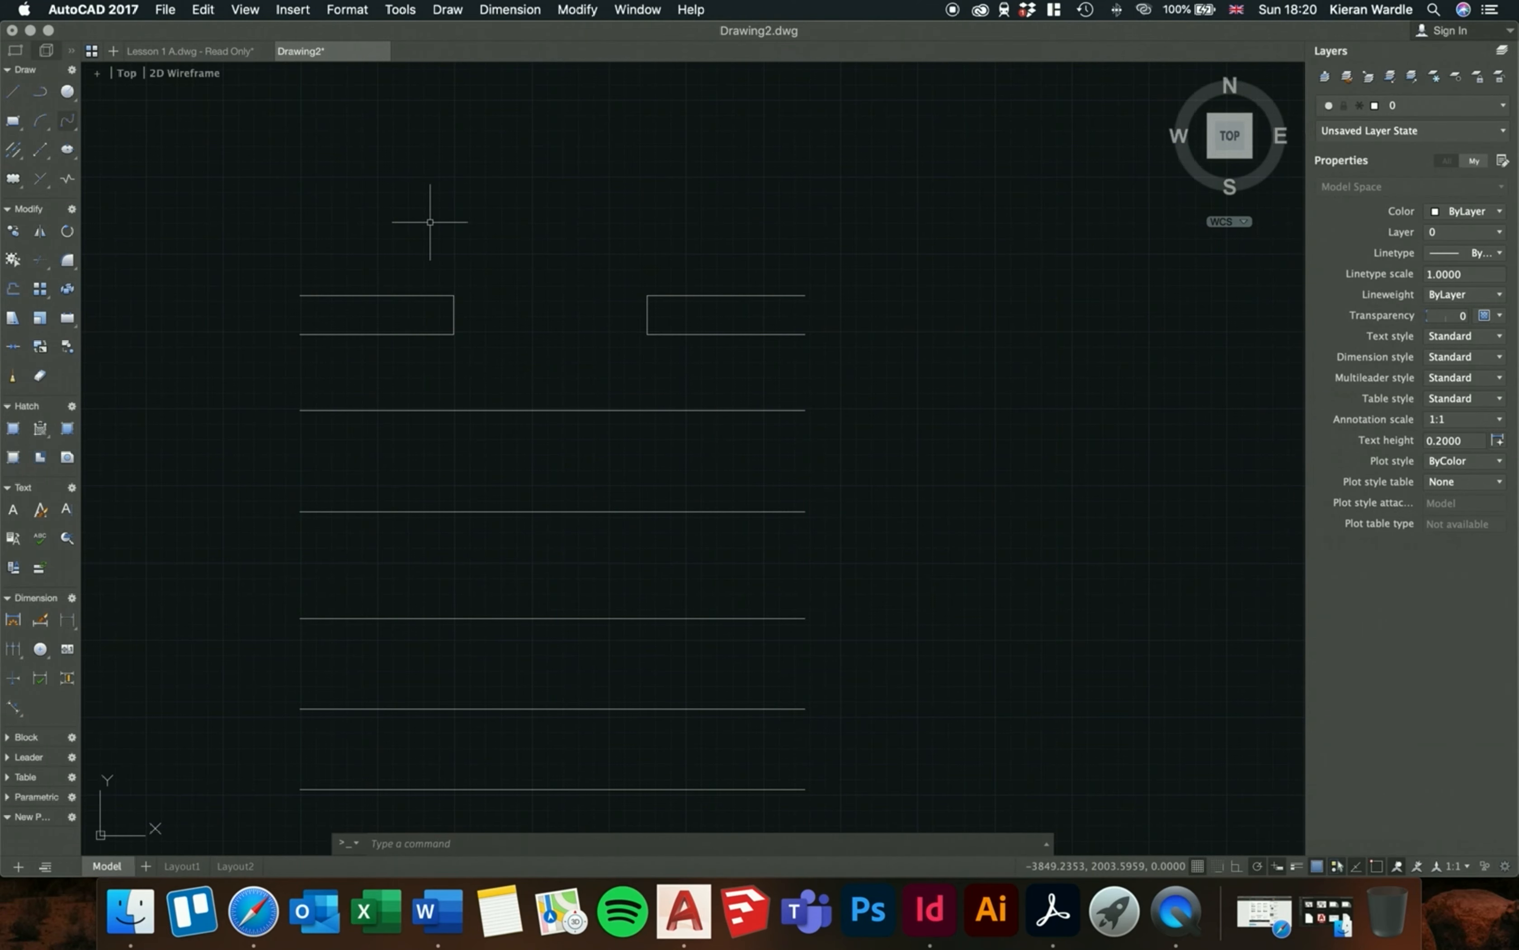